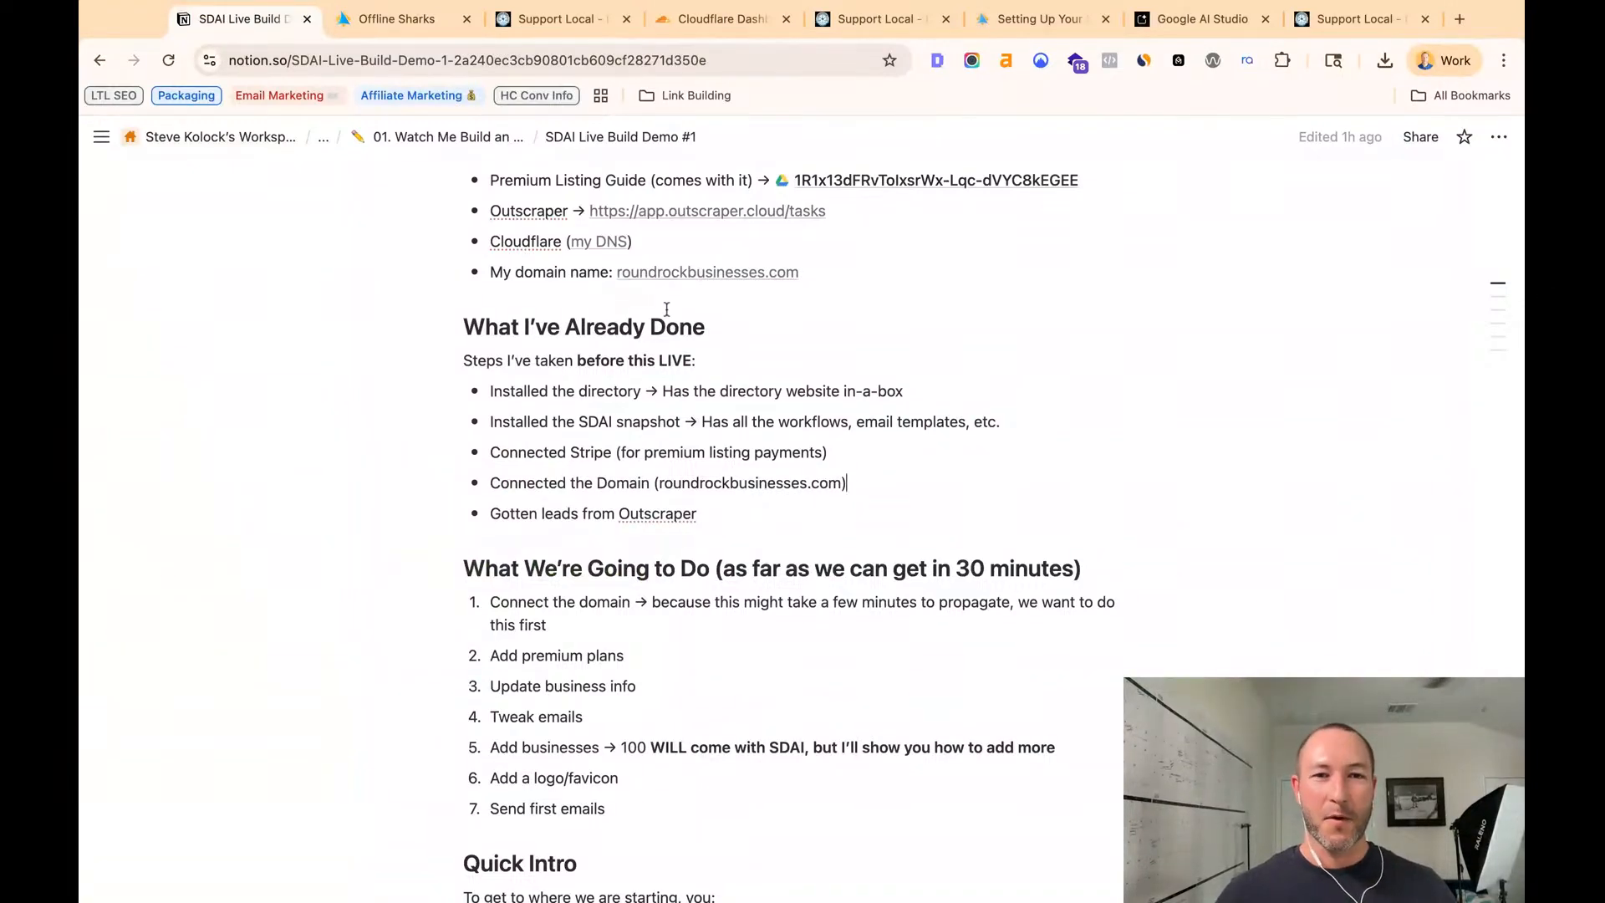
- Review the links, the completed preparations and the planned tasks on the SDAI Live Build Demo #1 page
{"action": "scroll", "coordinate": [666, 309], "scroll_direction": "up", "scroll_amount": 5}
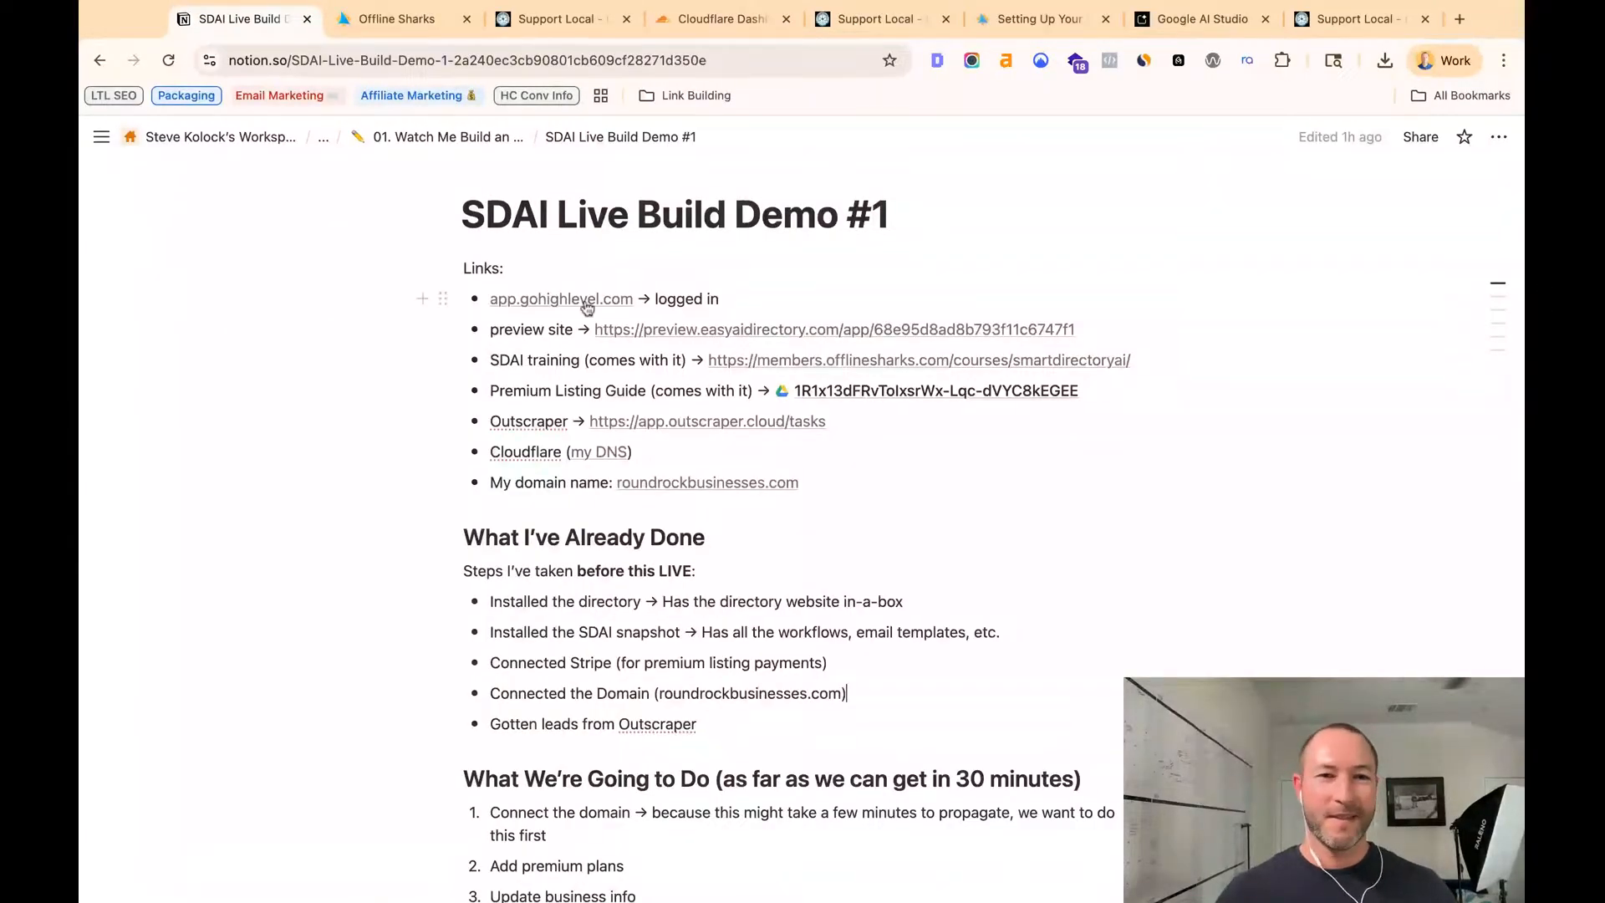
{"action": "left_click", "coordinate": [465, 216]}
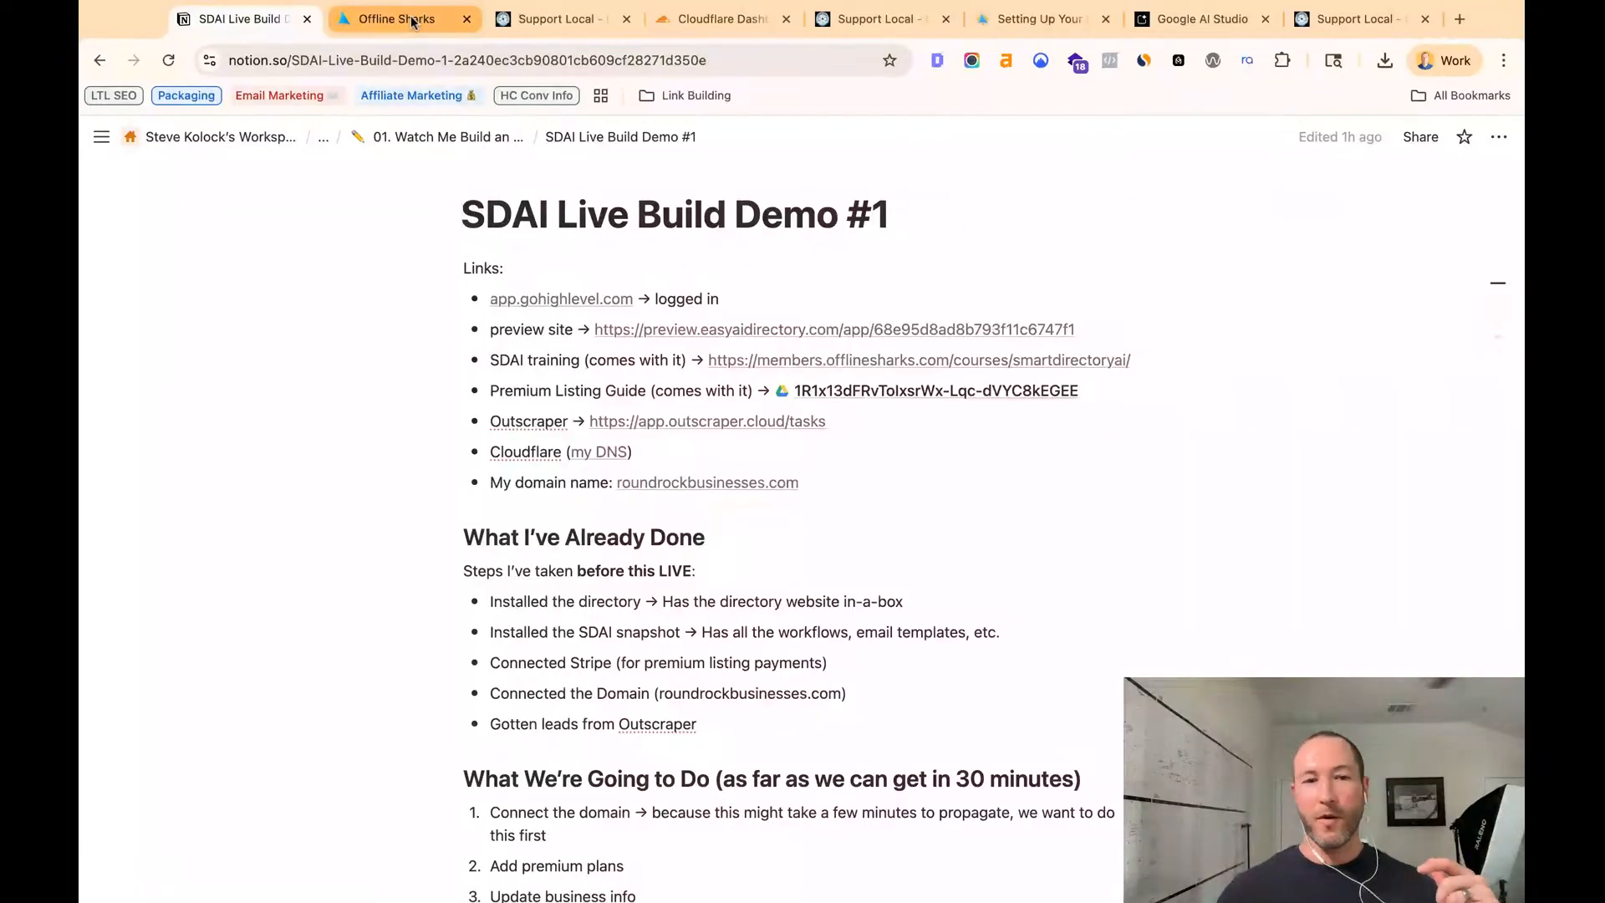
{"action": "scroll", "coordinate": [694, 711], "scroll_direction": "down", "scroll_amount": 5}
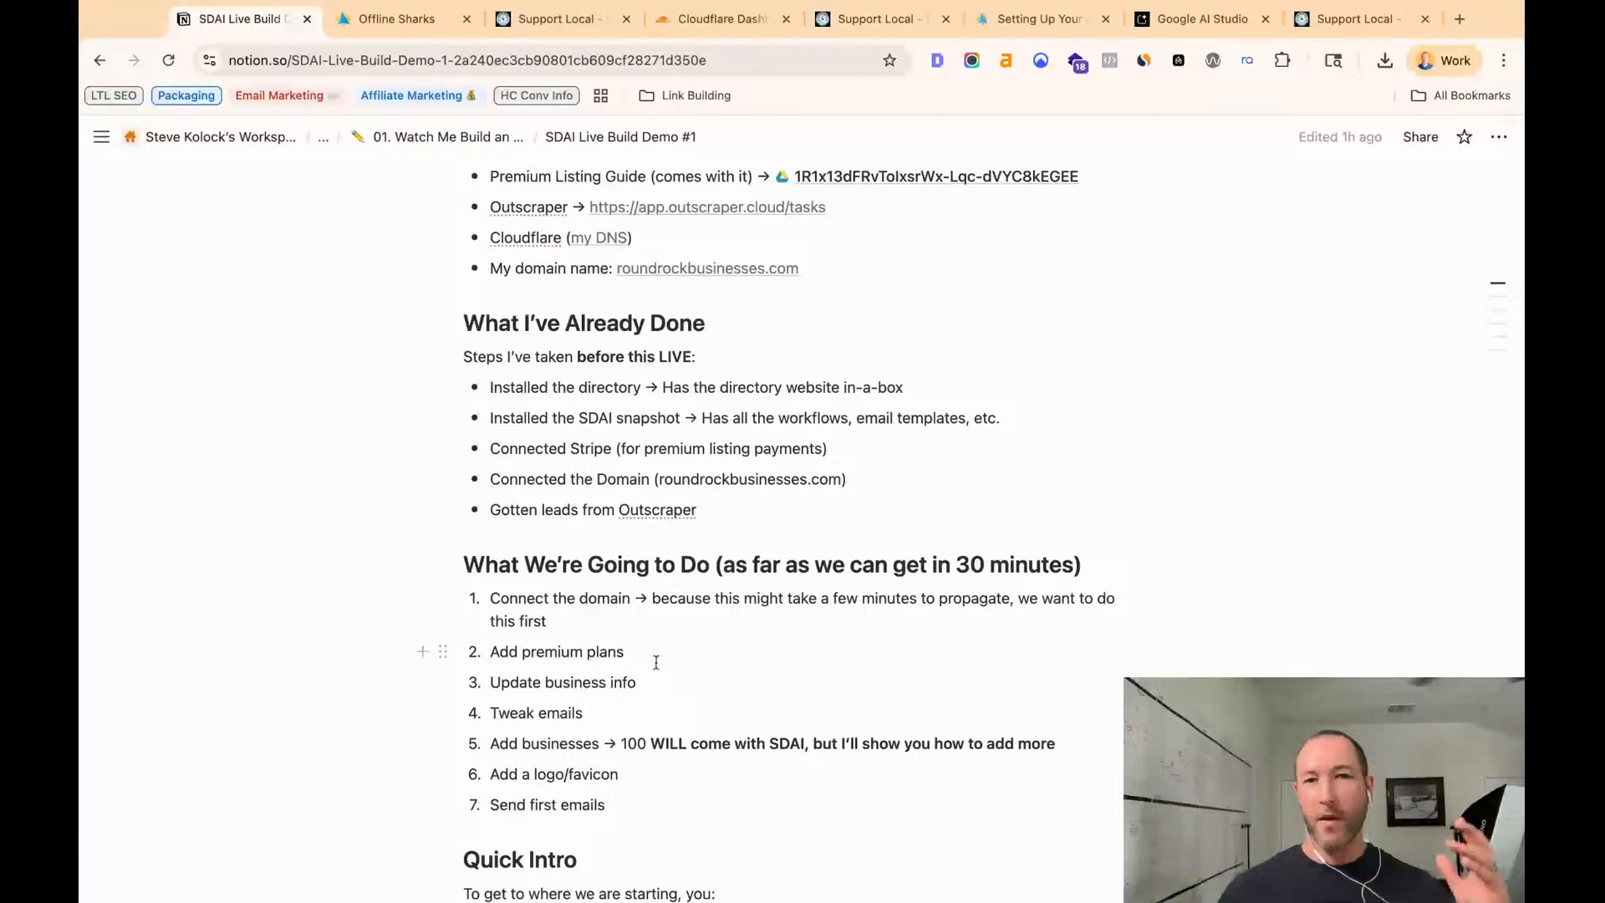
{"action": "scroll", "coordinate": [657, 662], "scroll_direction": "up", "scroll_amount": 2}
- Switch to SmartDirectoryAI in HighLevel and open the Directory theme's general branding customization for editing
{"action": "left_click", "coordinate": [393, 19]}
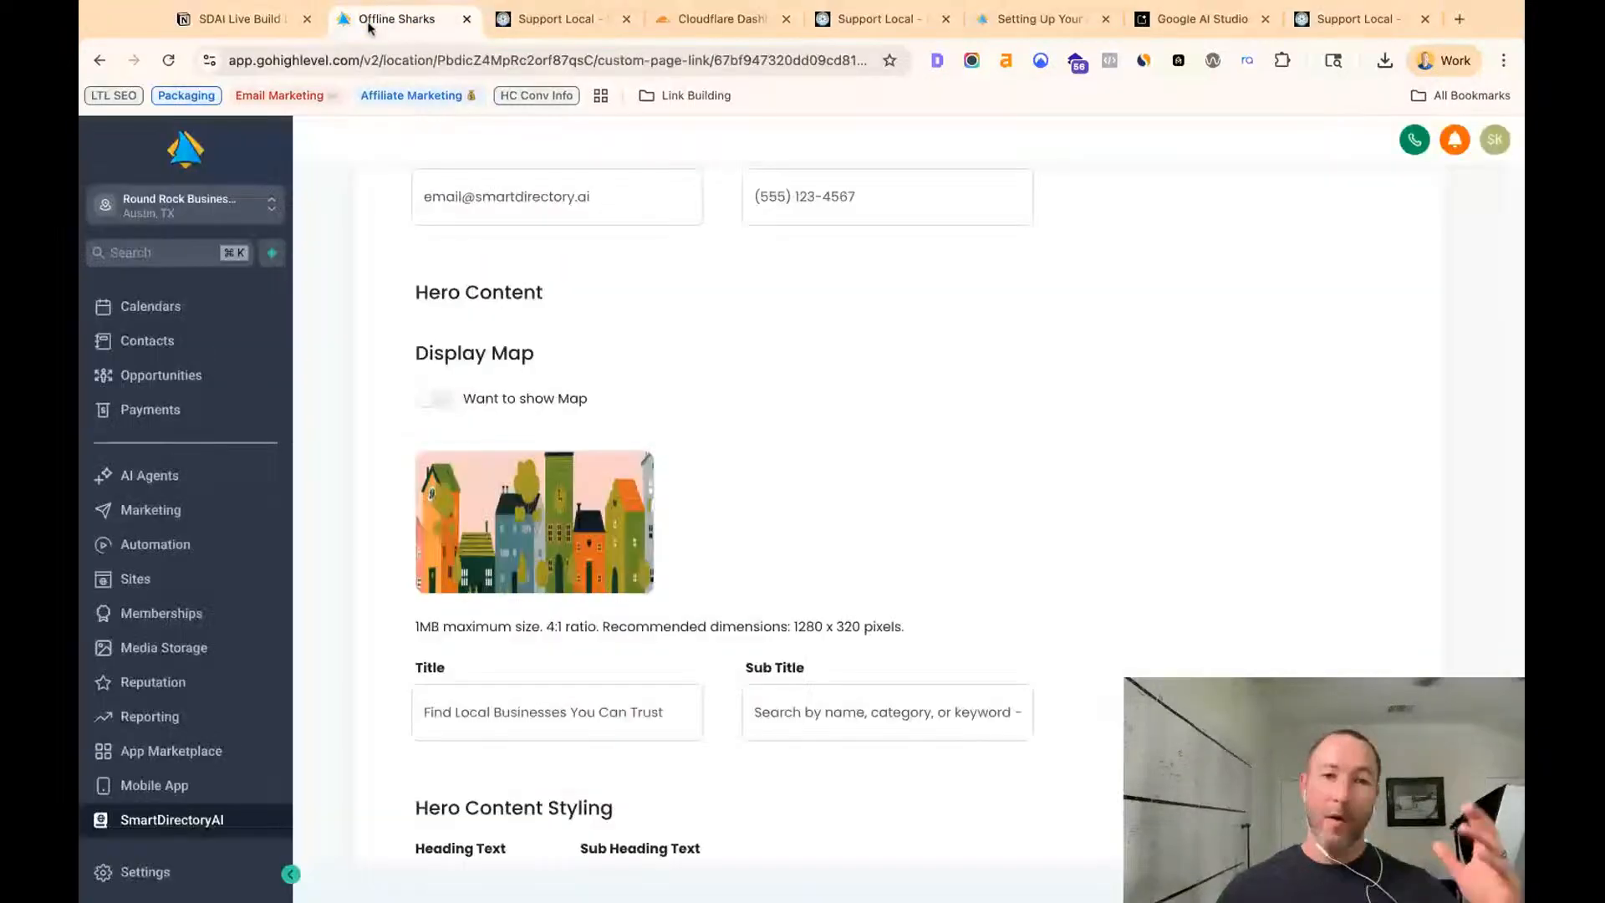
{"action": "scroll", "coordinate": [460, 393], "scroll_direction": "up", "scroll_amount": 5}
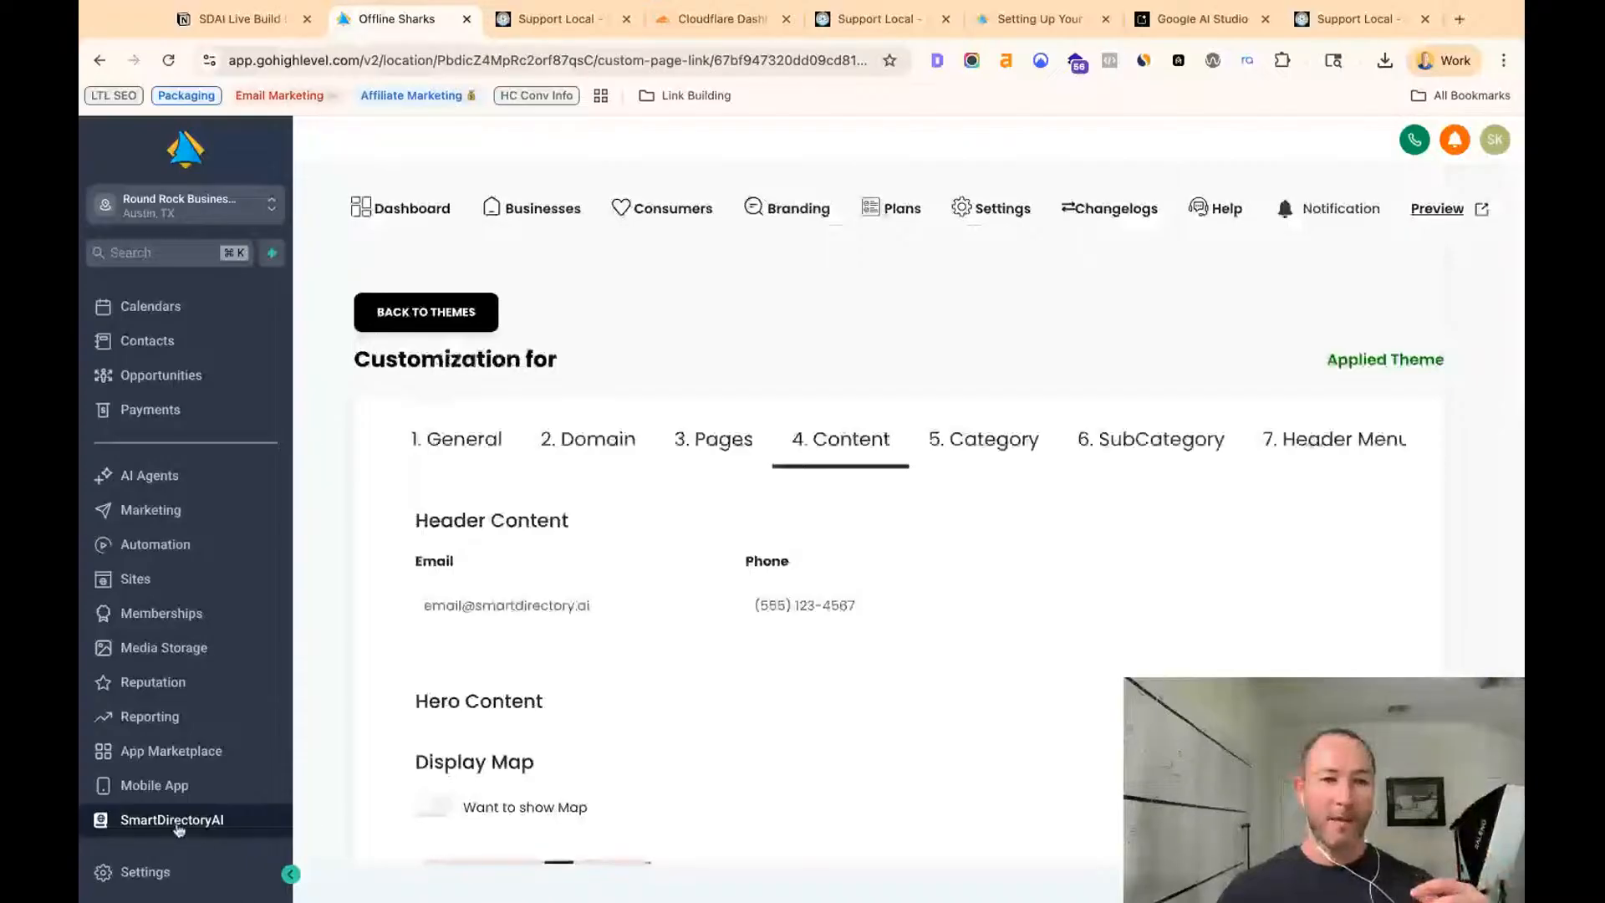
{"action": "left_click", "coordinate": [380, 208]}
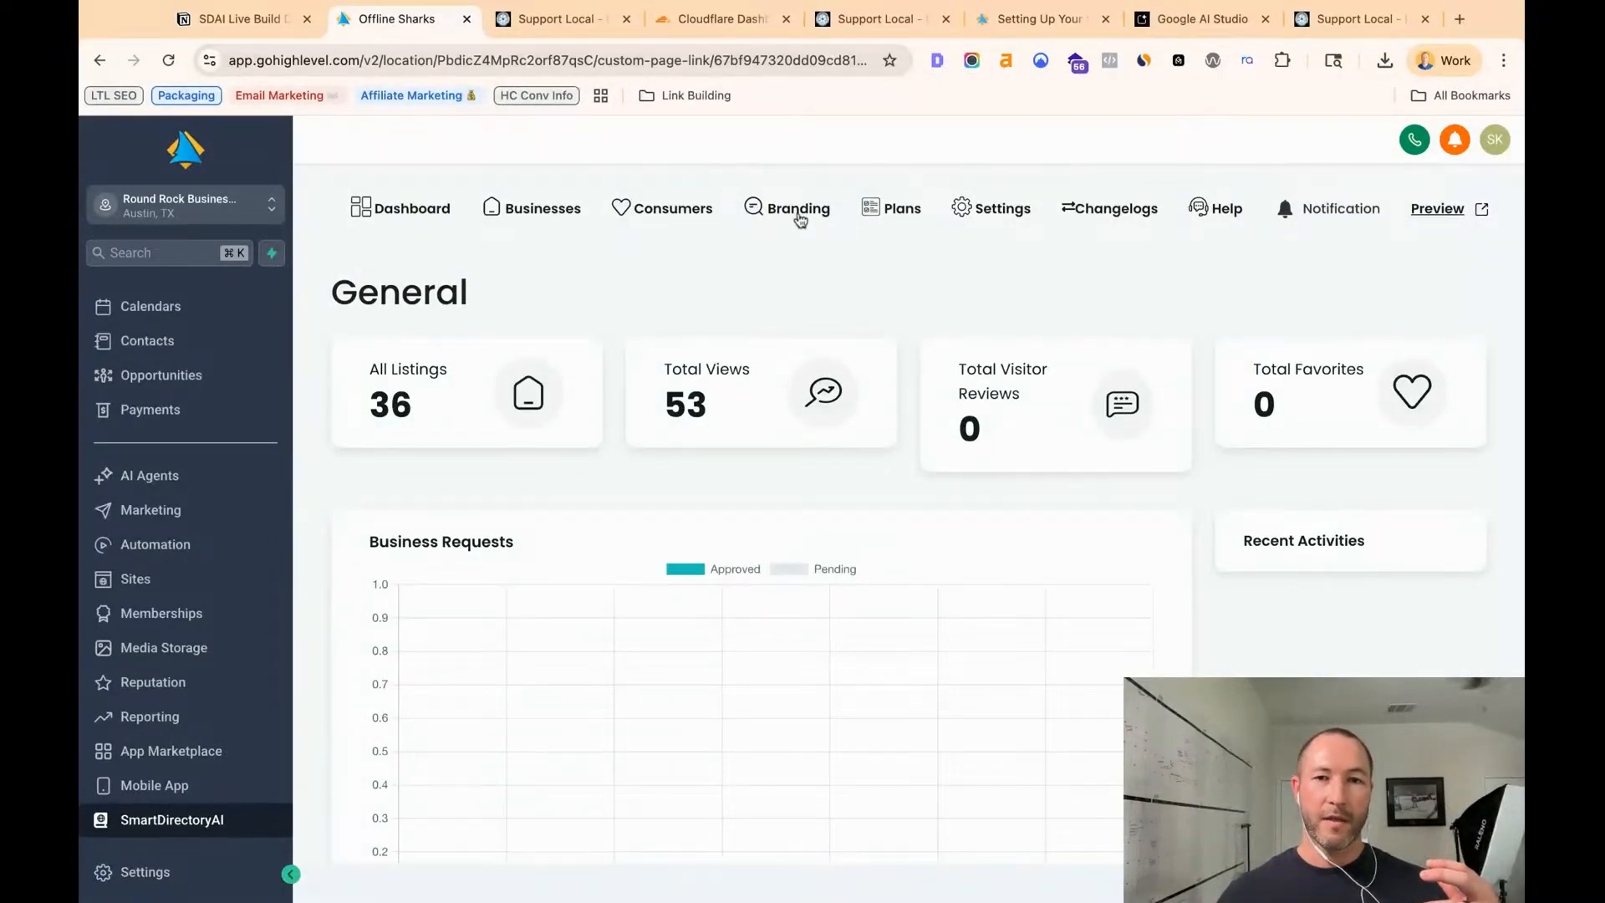
{"action": "left_click", "coordinate": [801, 215]}
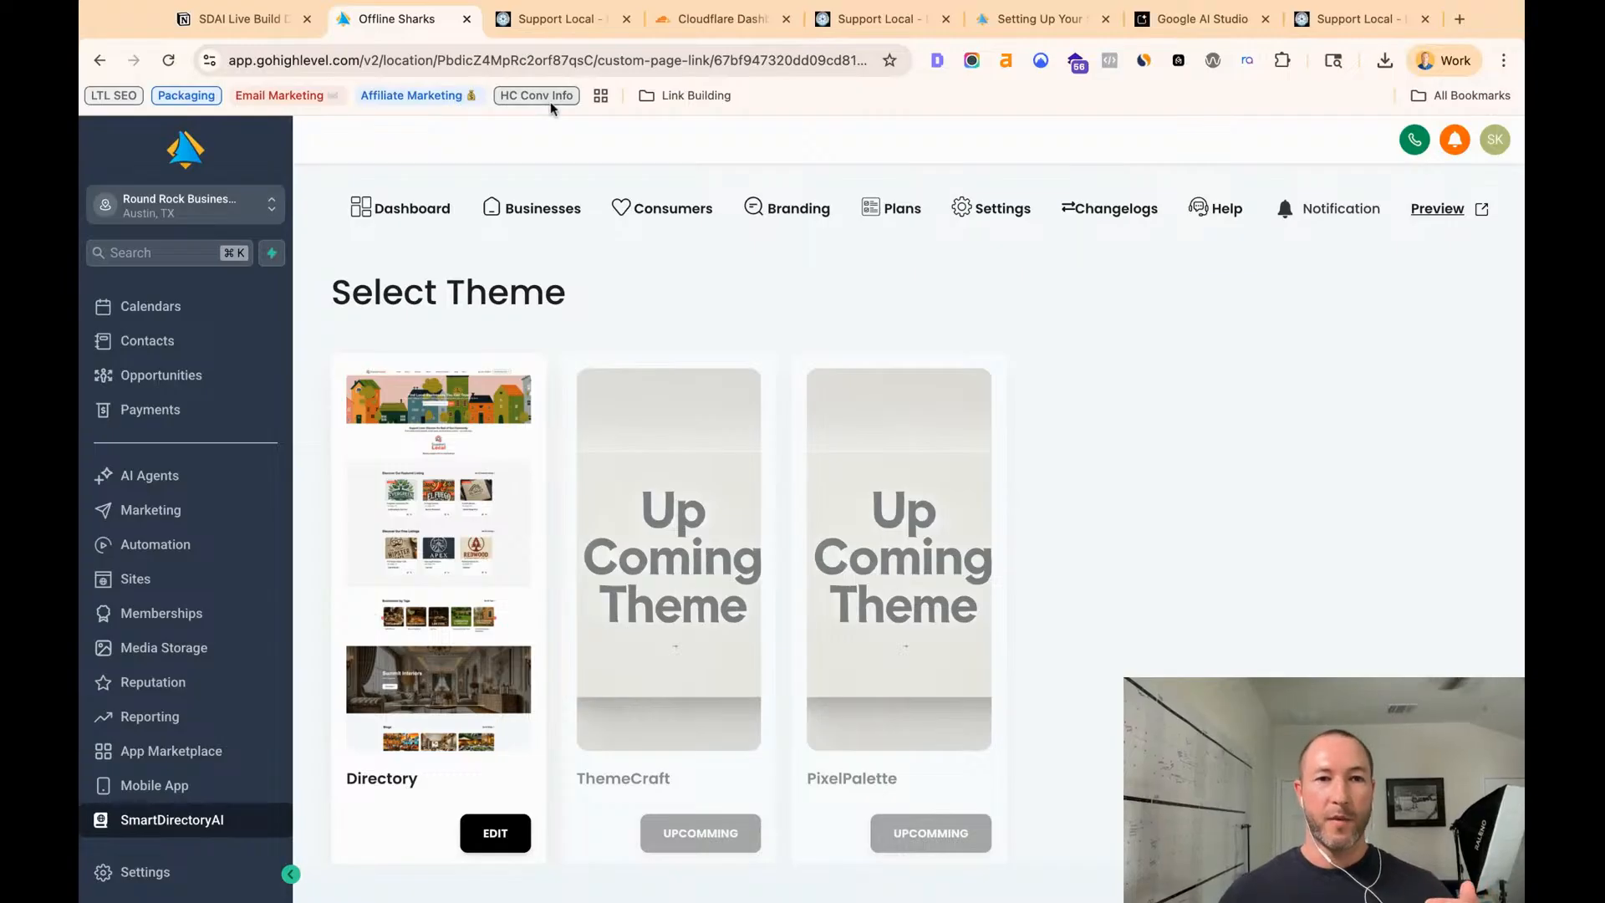
{"action": "left_click", "coordinate": [498, 832]}
{"action": "scroll", "coordinate": [415, 440], "scroll_direction": "down", "scroll_amount": 2}
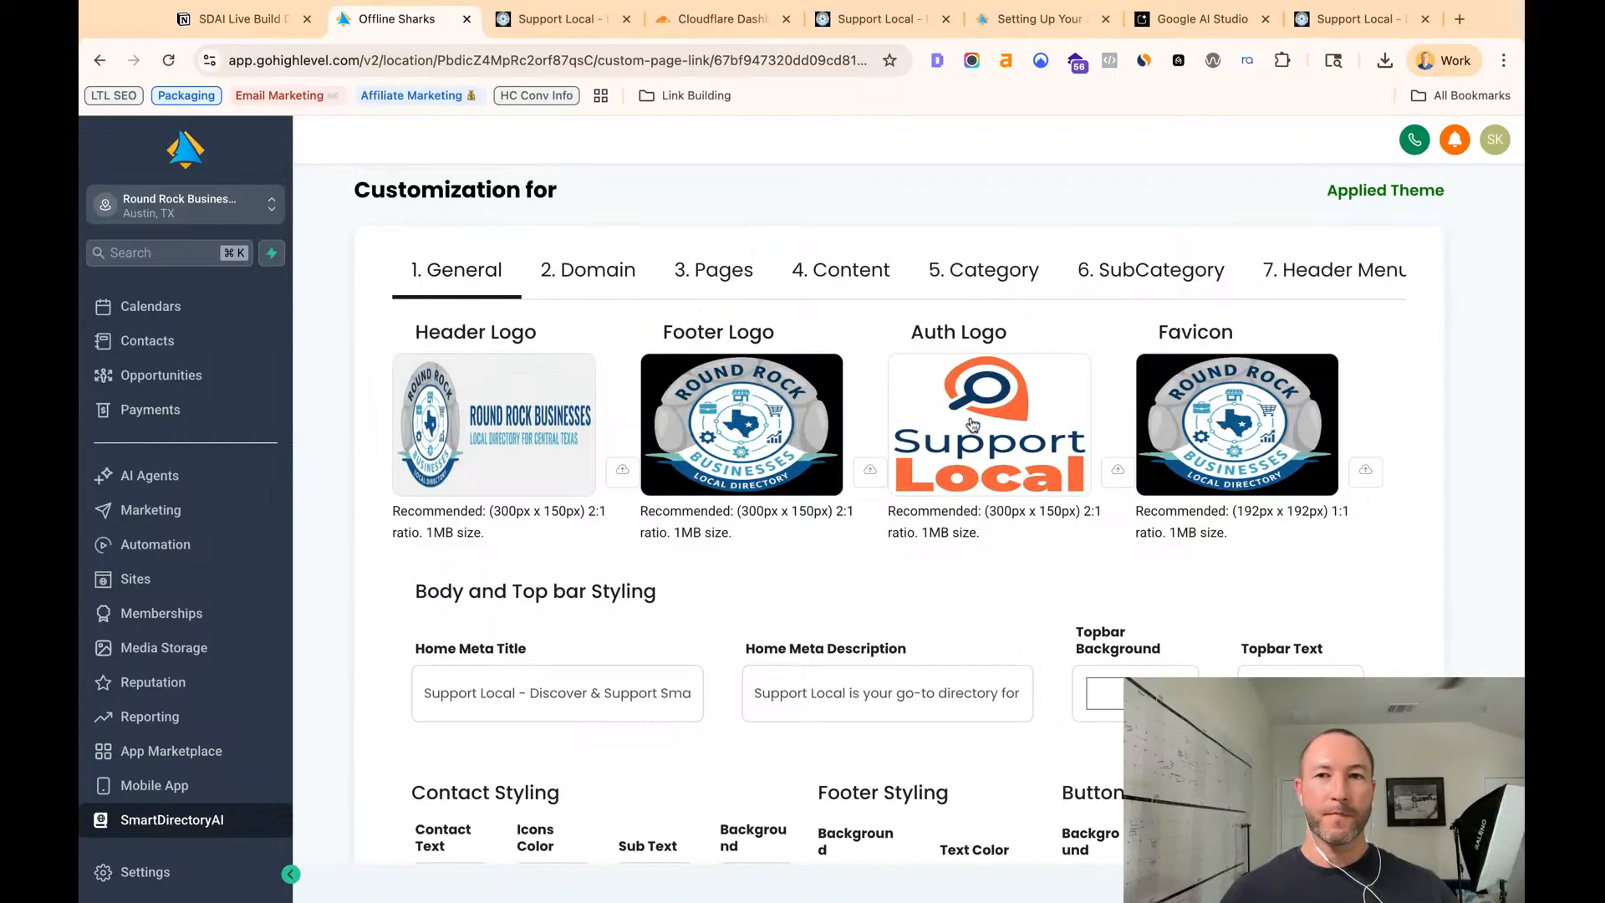
- Switch to Google AI Studio and review the prompts and generated Round Rock Businesses logos, including the 16:9 header version
{"action": "left_click", "coordinate": [1187, 19]}
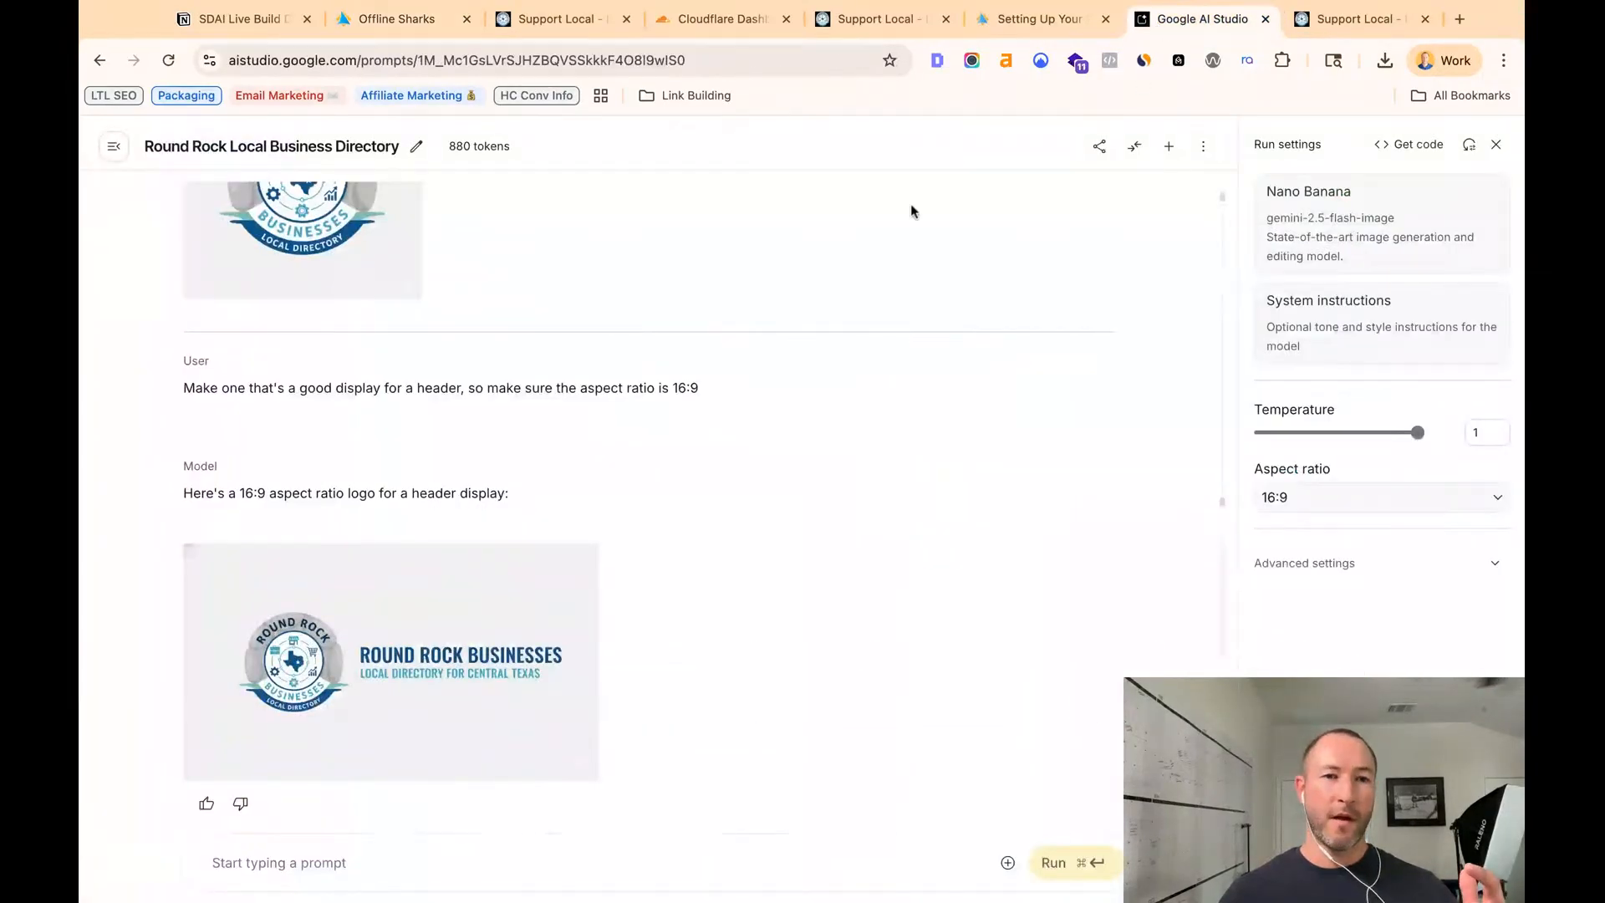
{"action": "scroll", "coordinate": [372, 644], "scroll_direction": "up", "scroll_amount": 10}
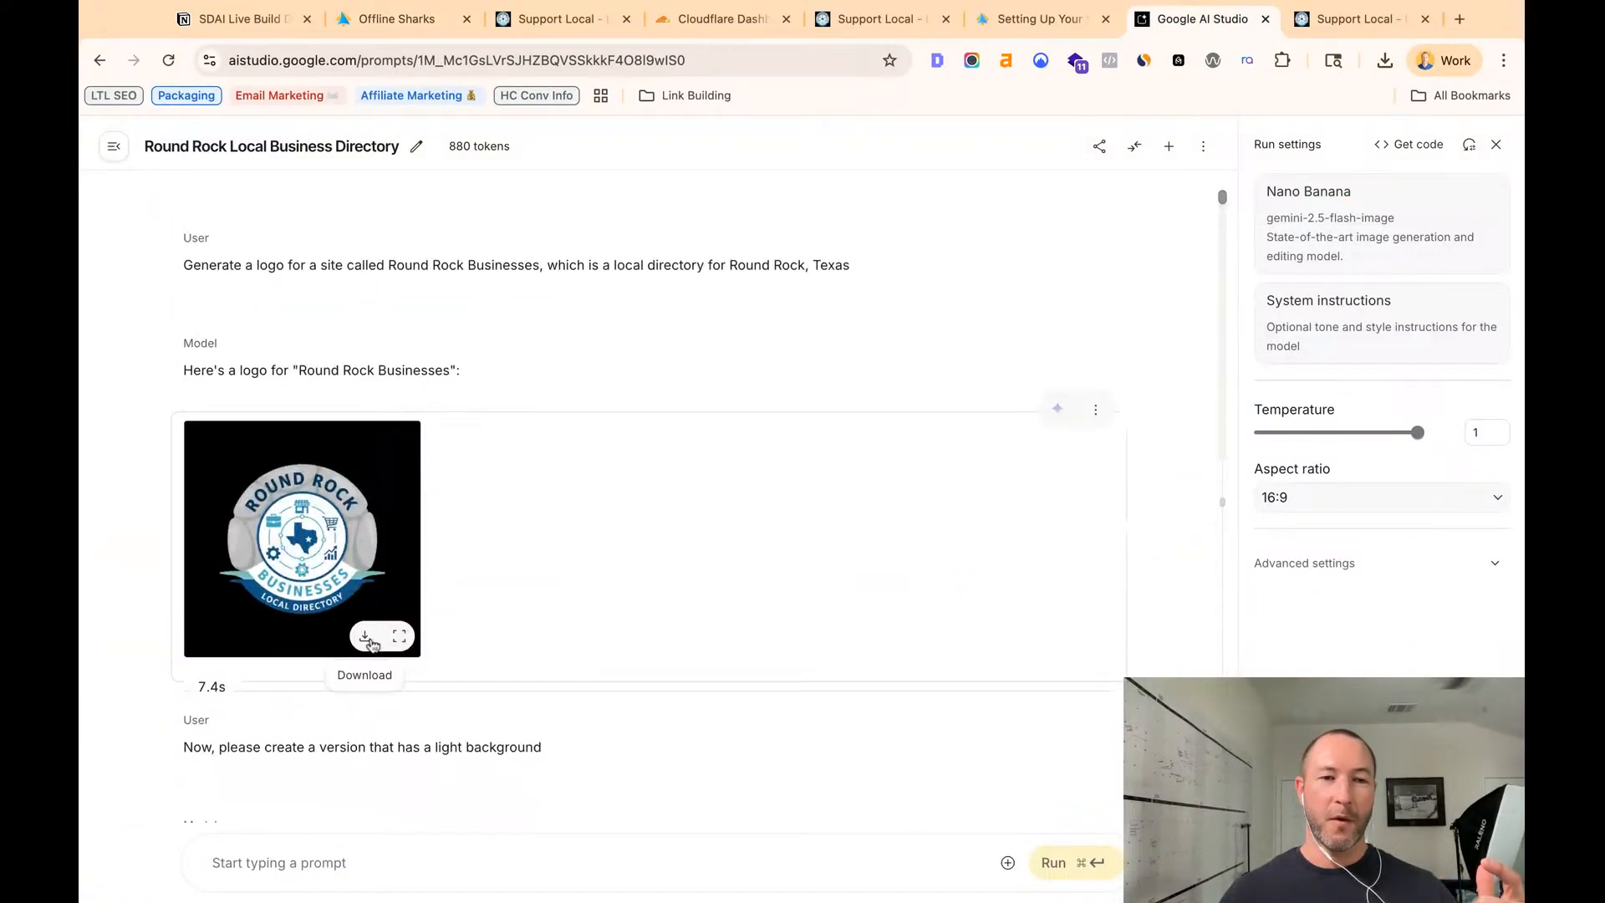
{"action": "scroll", "coordinate": [372, 644], "scroll_direction": "down", "scroll_amount": 3}
{"action": "scroll", "coordinate": [372, 644], "scroll_direction": "down", "scroll_amount": 9}
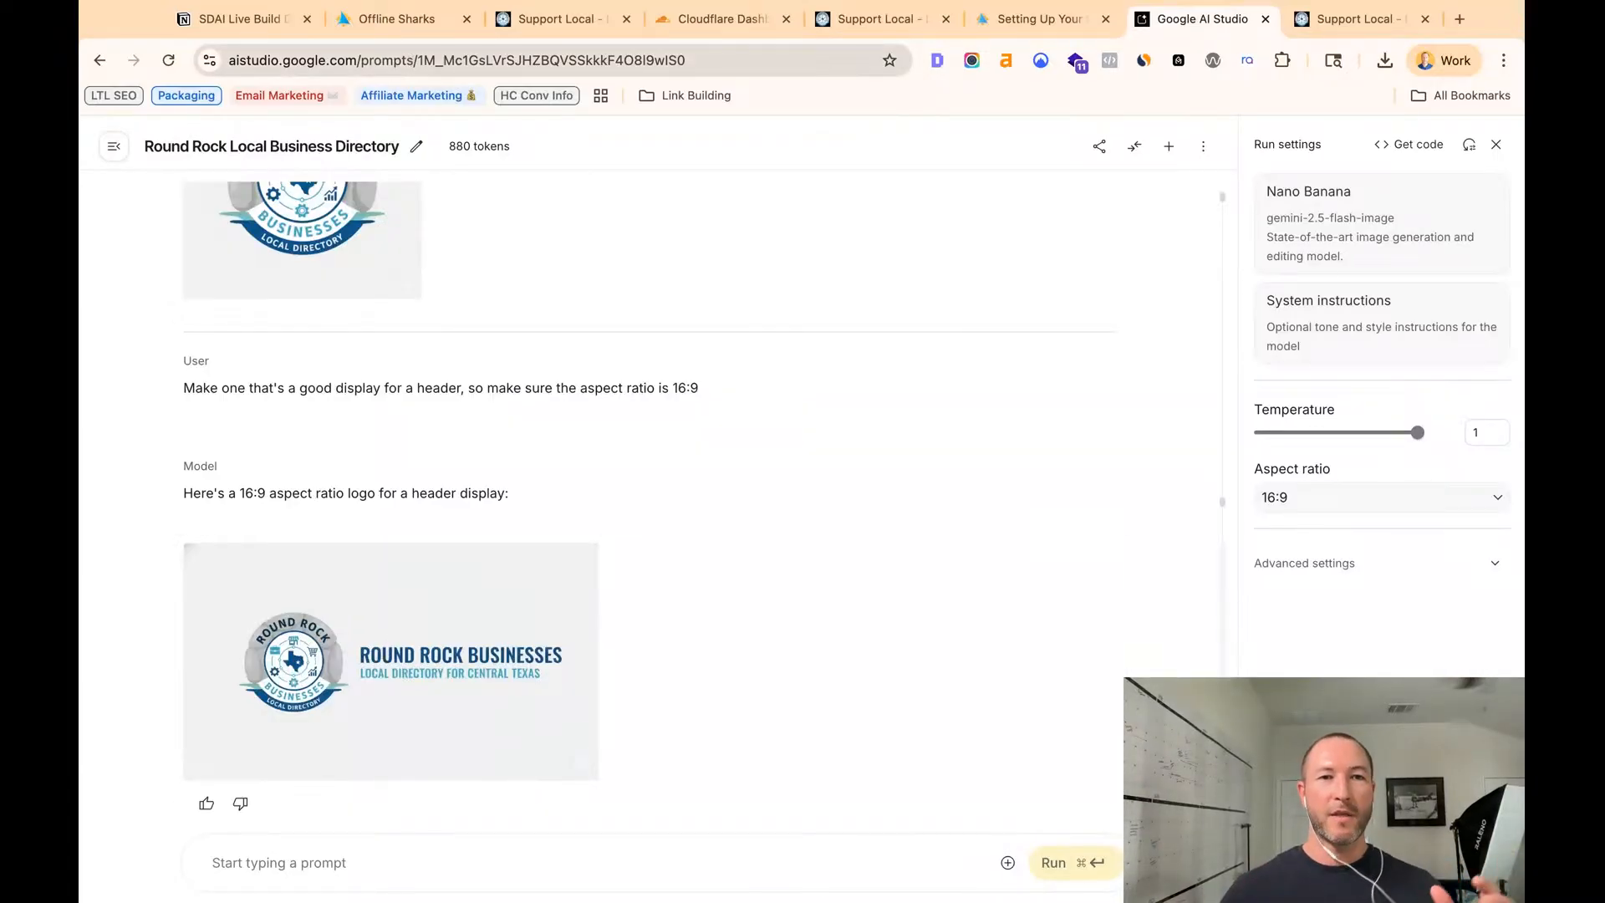
- Return to the theme customization and set the wide Round Rock Businesses logo as the Auth Logo, cropped closely around the emblem and text
{"action": "left_click", "coordinate": [410, 19]}
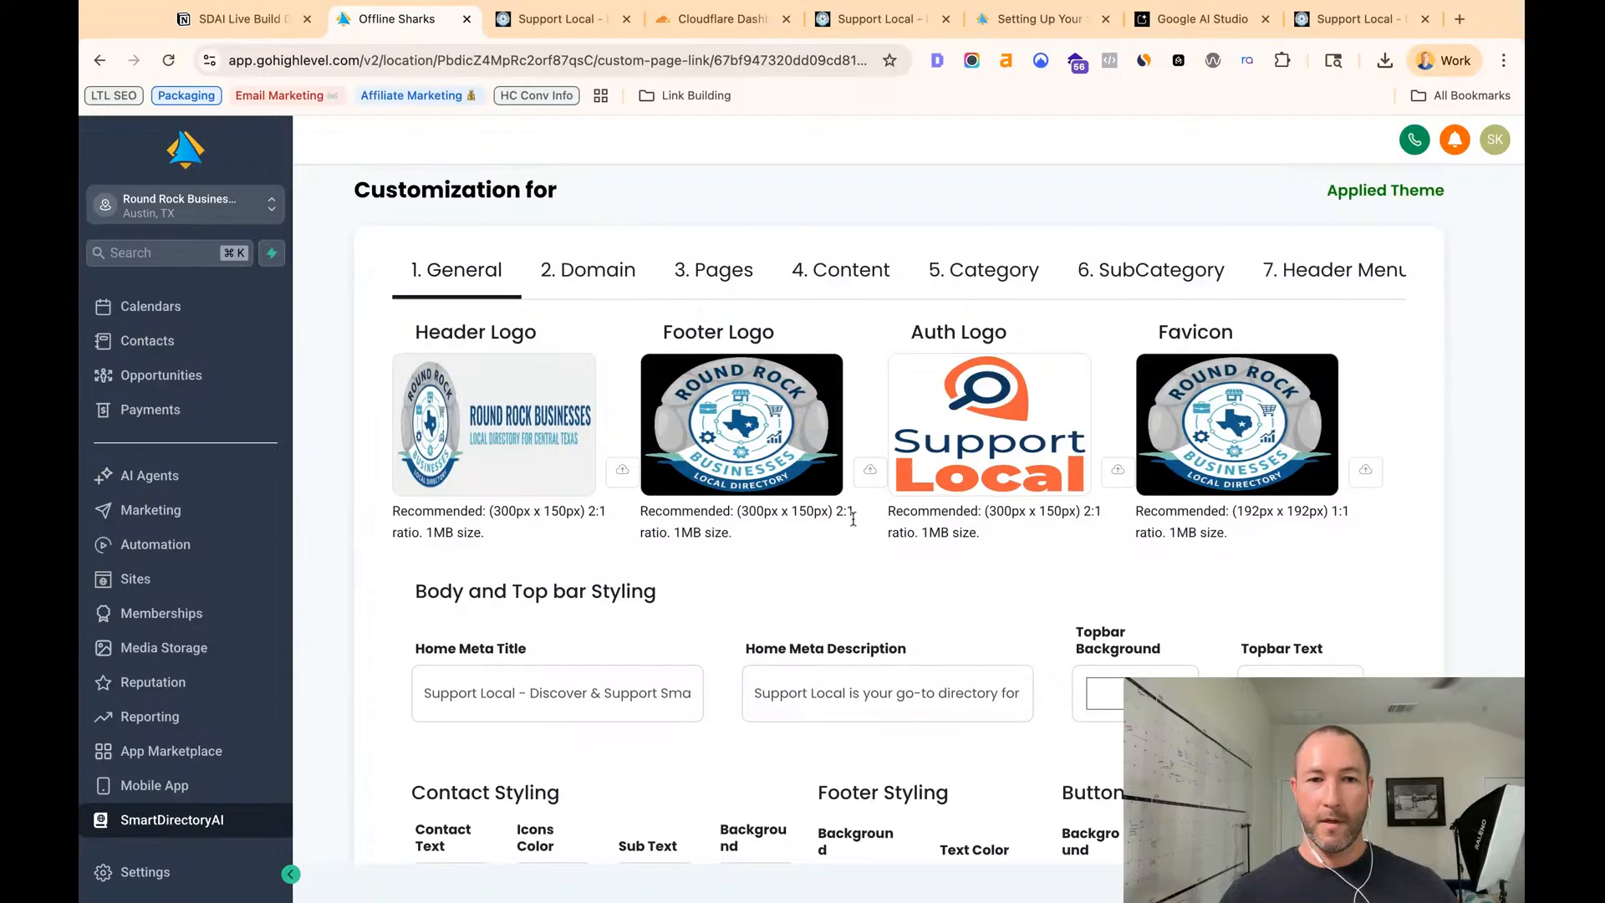
{"action": "scroll", "coordinate": [852, 519], "scroll_direction": "down", "scroll_amount": 3}
{"action": "scroll", "coordinate": [853, 524], "scroll_direction": "up", "scroll_amount": 3}
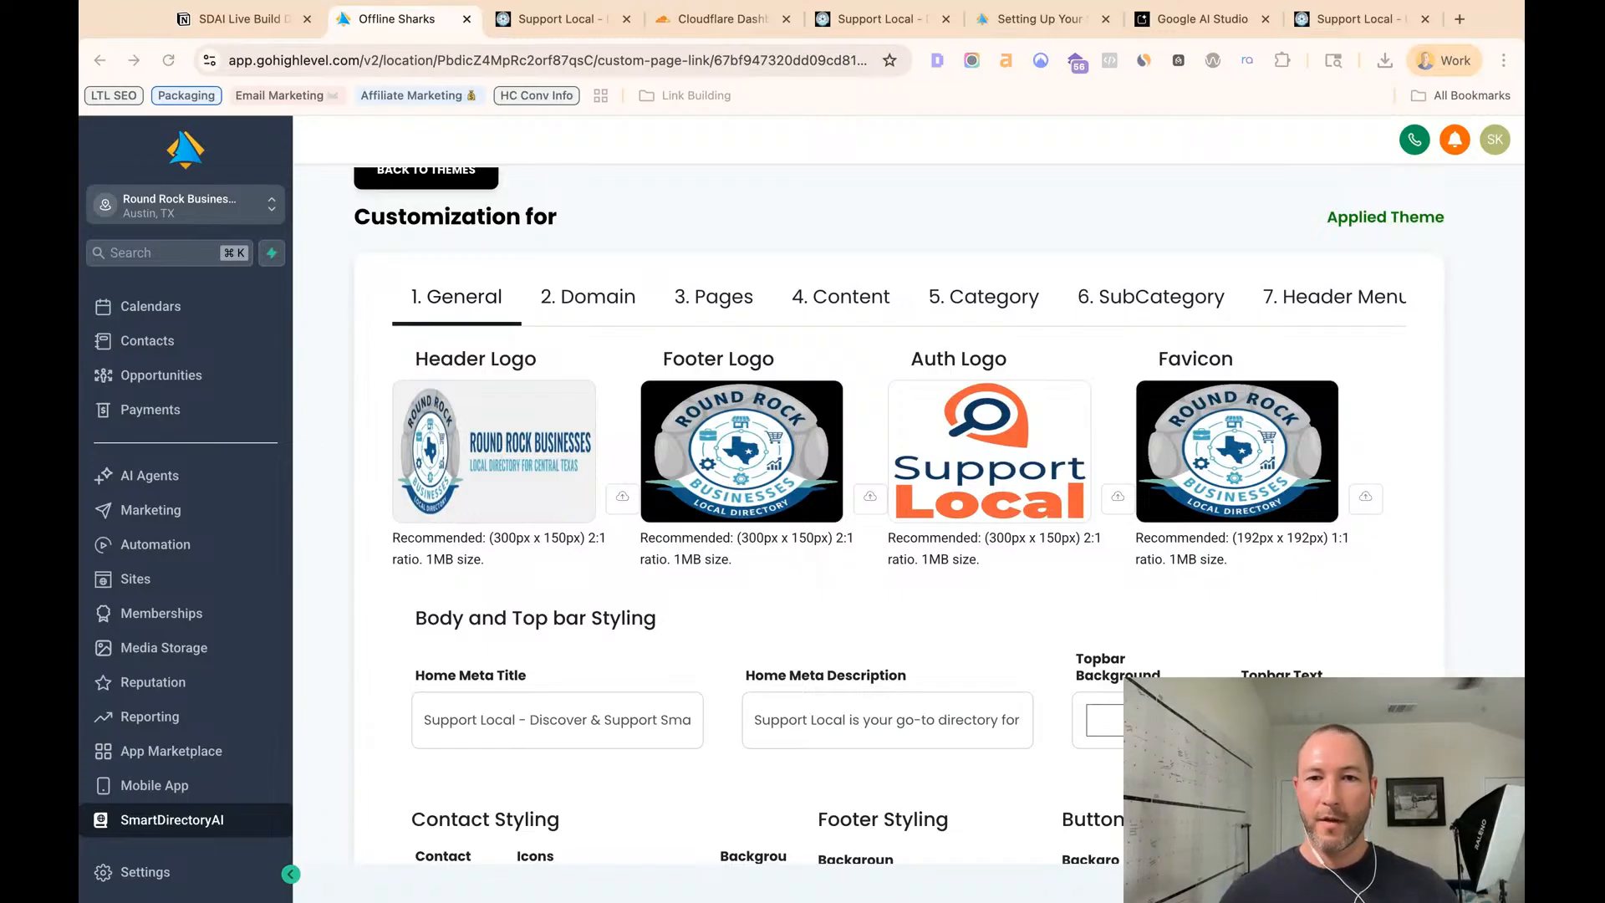
{"action": "double_click", "coordinate": [824, 401]}
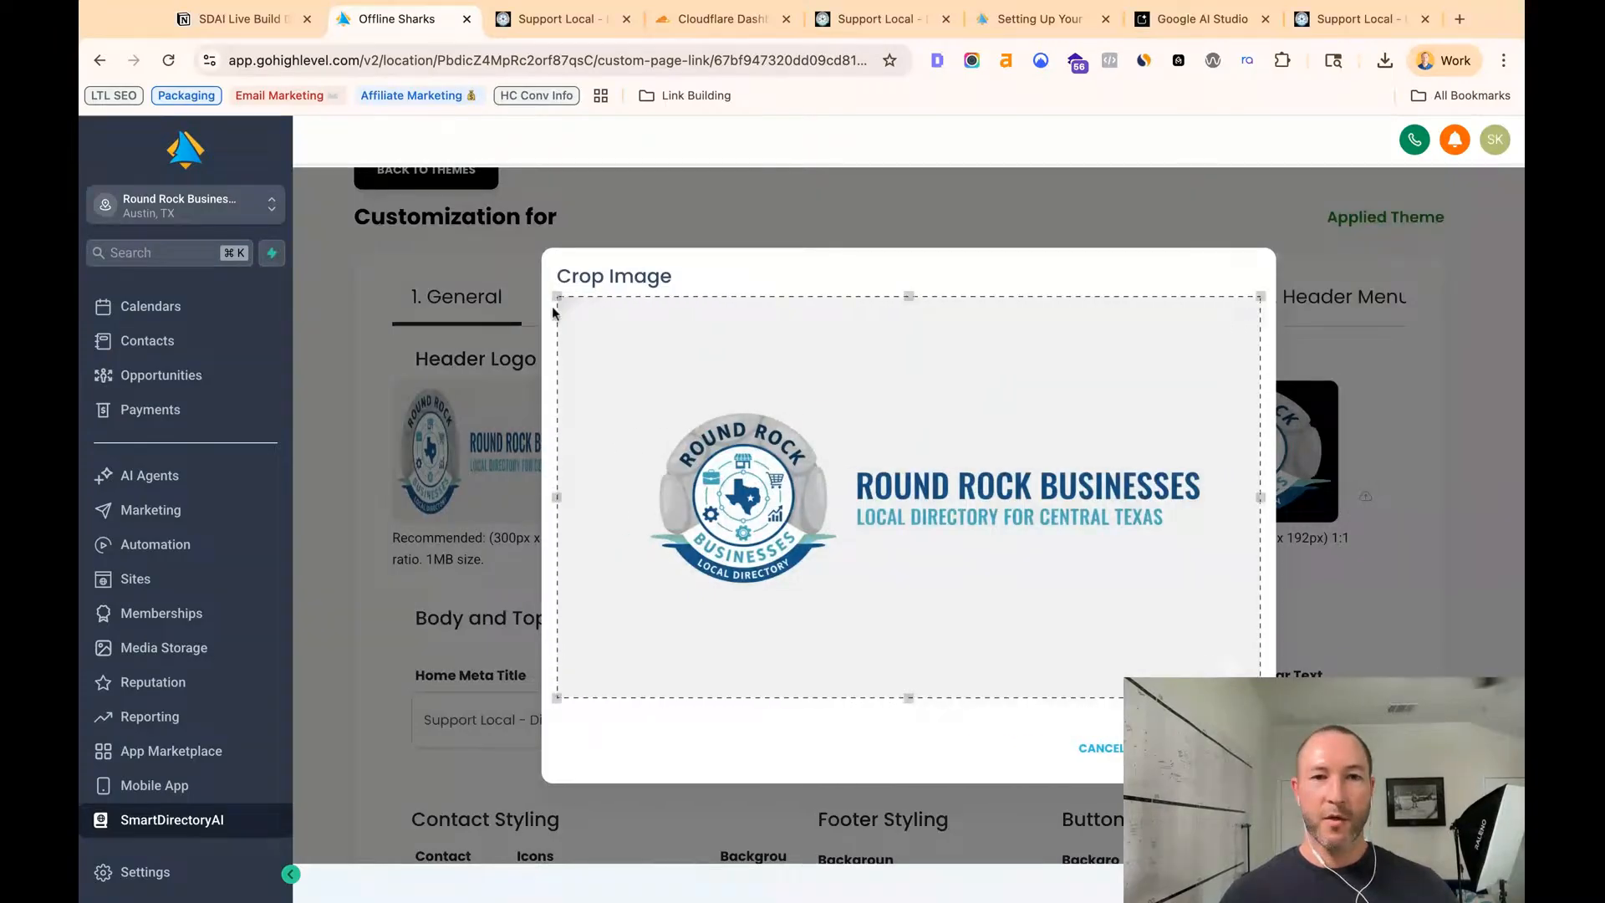
{"action": "left_click_drag", "start_coordinate": [559, 299], "coordinate": [643, 407]}
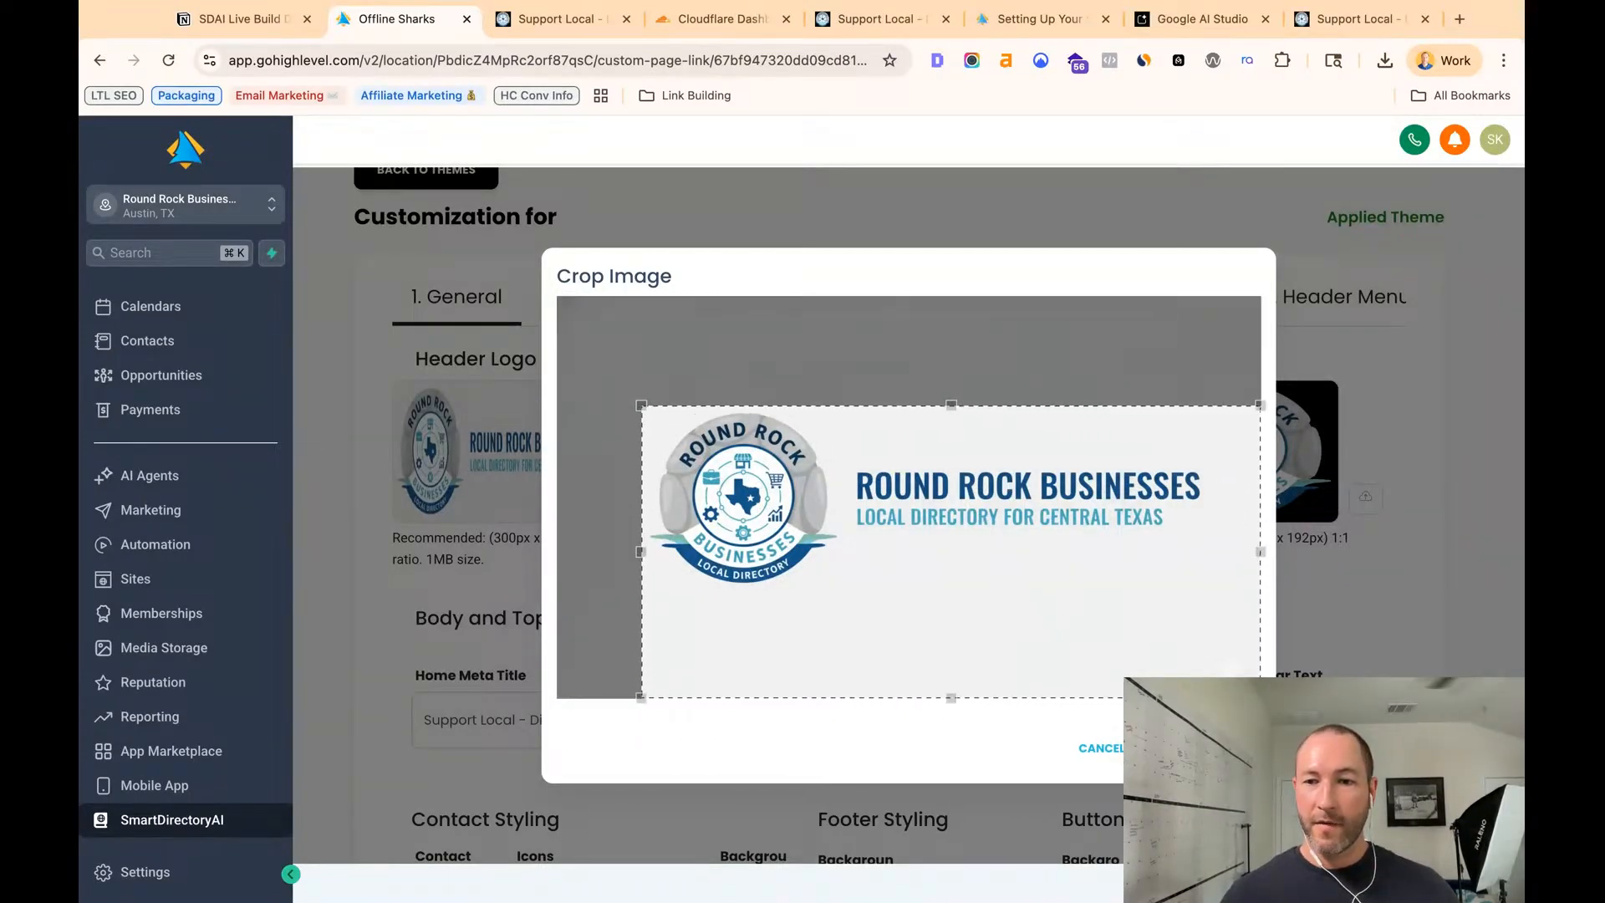
{"action": "left_click_drag", "start_coordinate": [1260, 697], "coordinate": [1210, 590]}
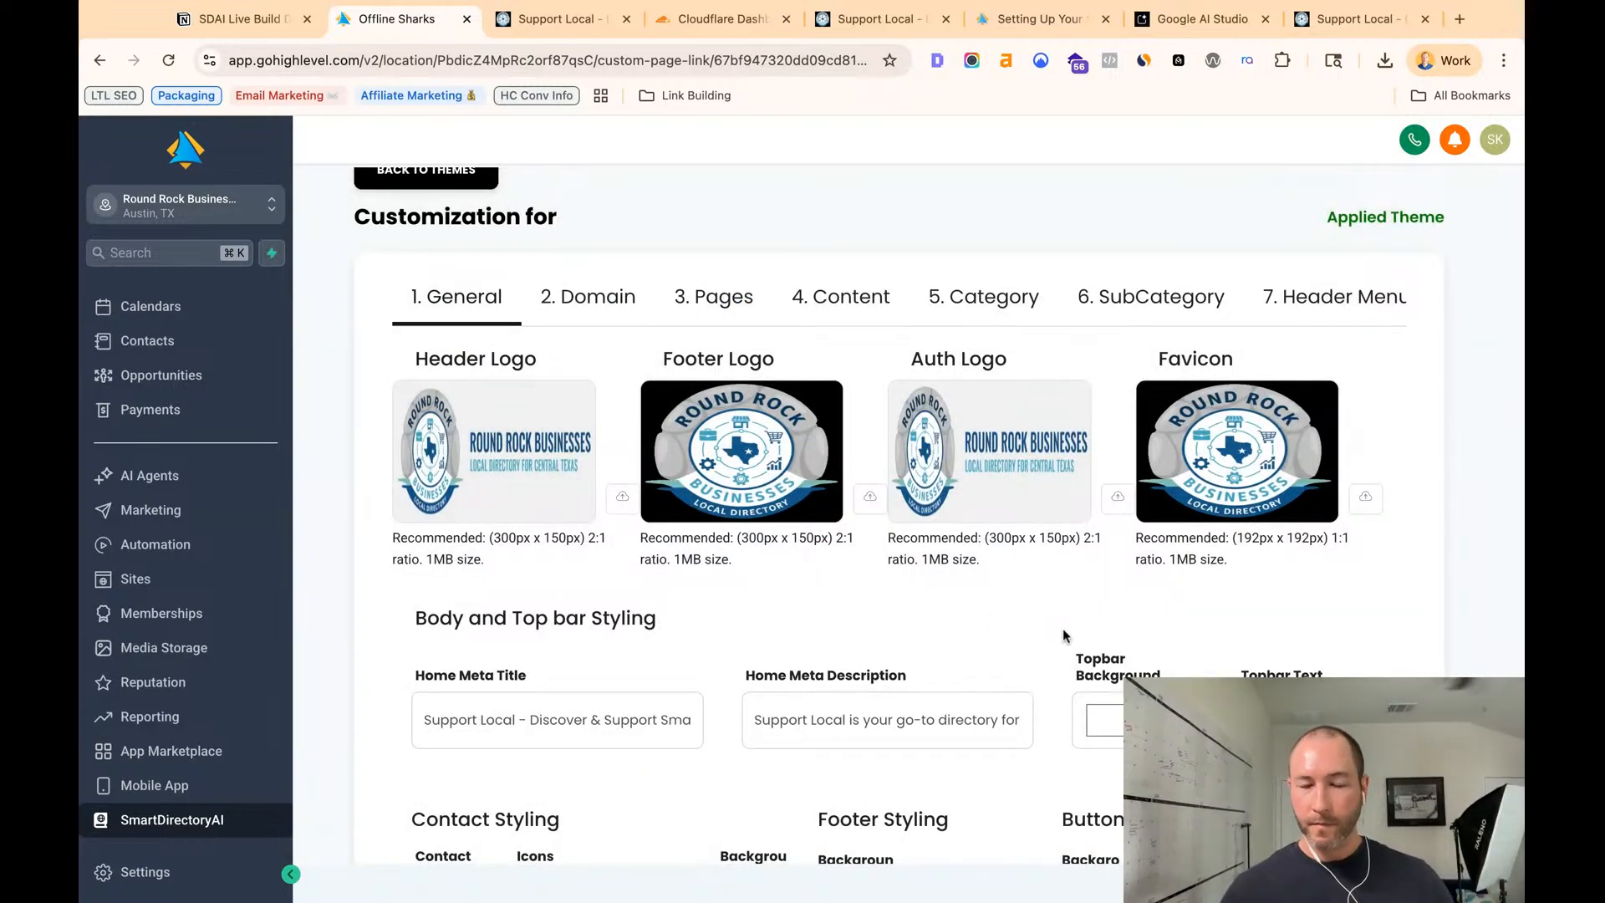
- Review the home meta title and description fields and the top bar, contact, footer and button color settings
{"action": "scroll", "coordinate": [1050, 636], "scroll_direction": "down", "scroll_amount": 3}
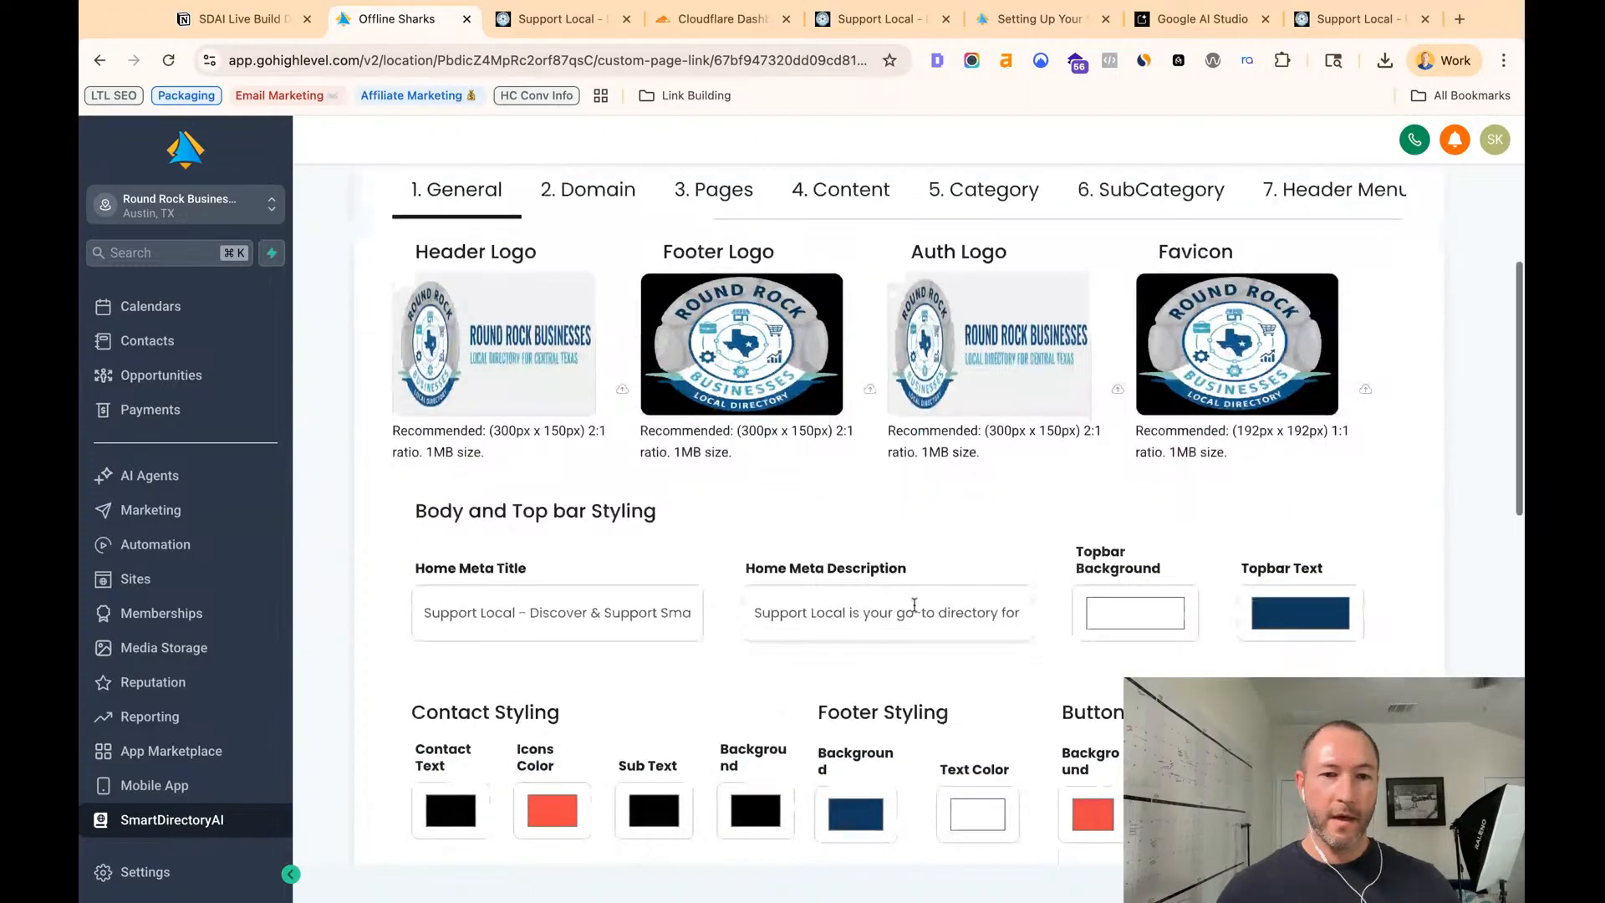
{"action": "triple_click", "coordinate": [598, 613]}
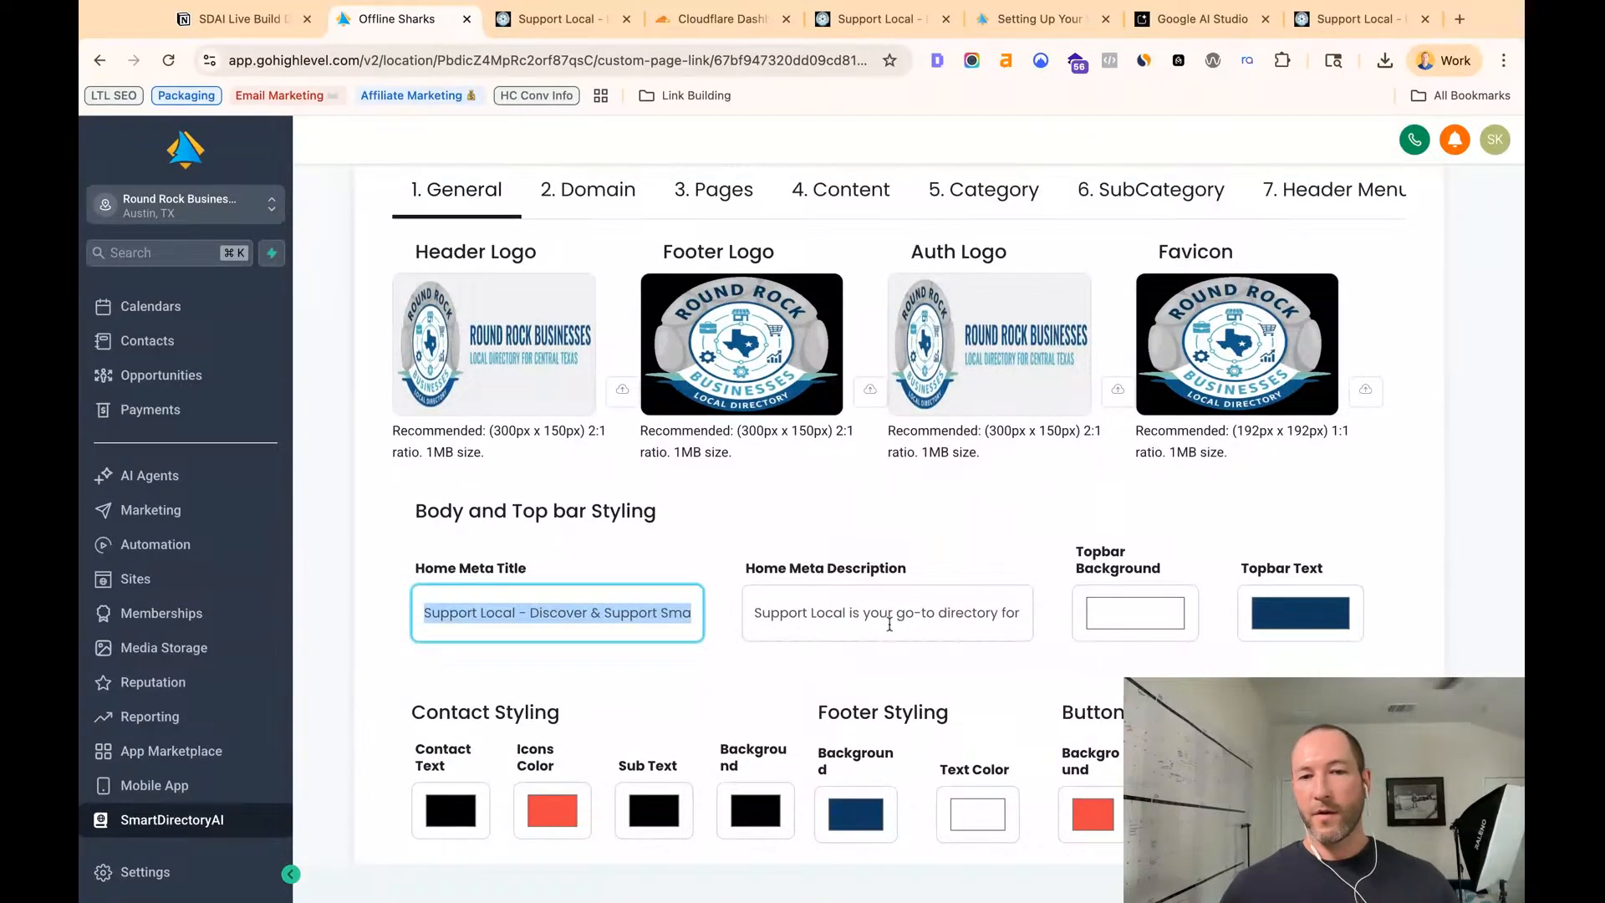
{"action": "scroll", "coordinate": [747, 601], "scroll_direction": "down", "scroll_amount": 5}
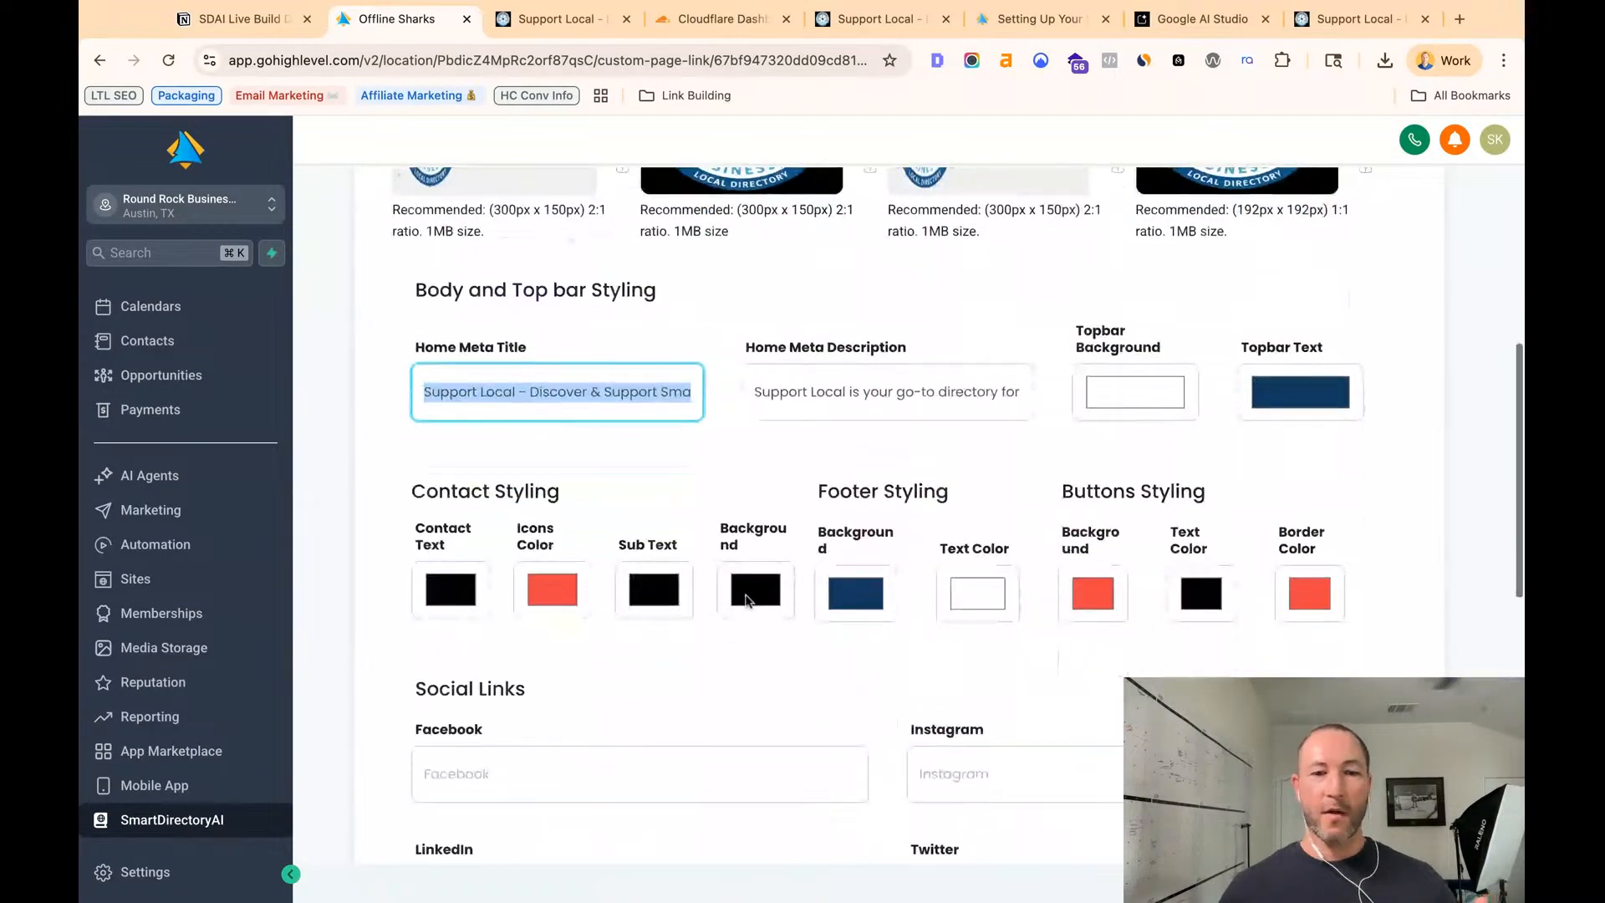
{"action": "scroll", "coordinate": [728, 585], "scroll_direction": "up", "scroll_amount": 5}
{"action": "scroll", "coordinate": [495, 496], "scroll_direction": "down", "scroll_amount": 2}
{"action": "scroll", "coordinate": [495, 497], "scroll_direction": "down", "scroll_amount": 10}
{"action": "left_click", "coordinate": [550, 421]}
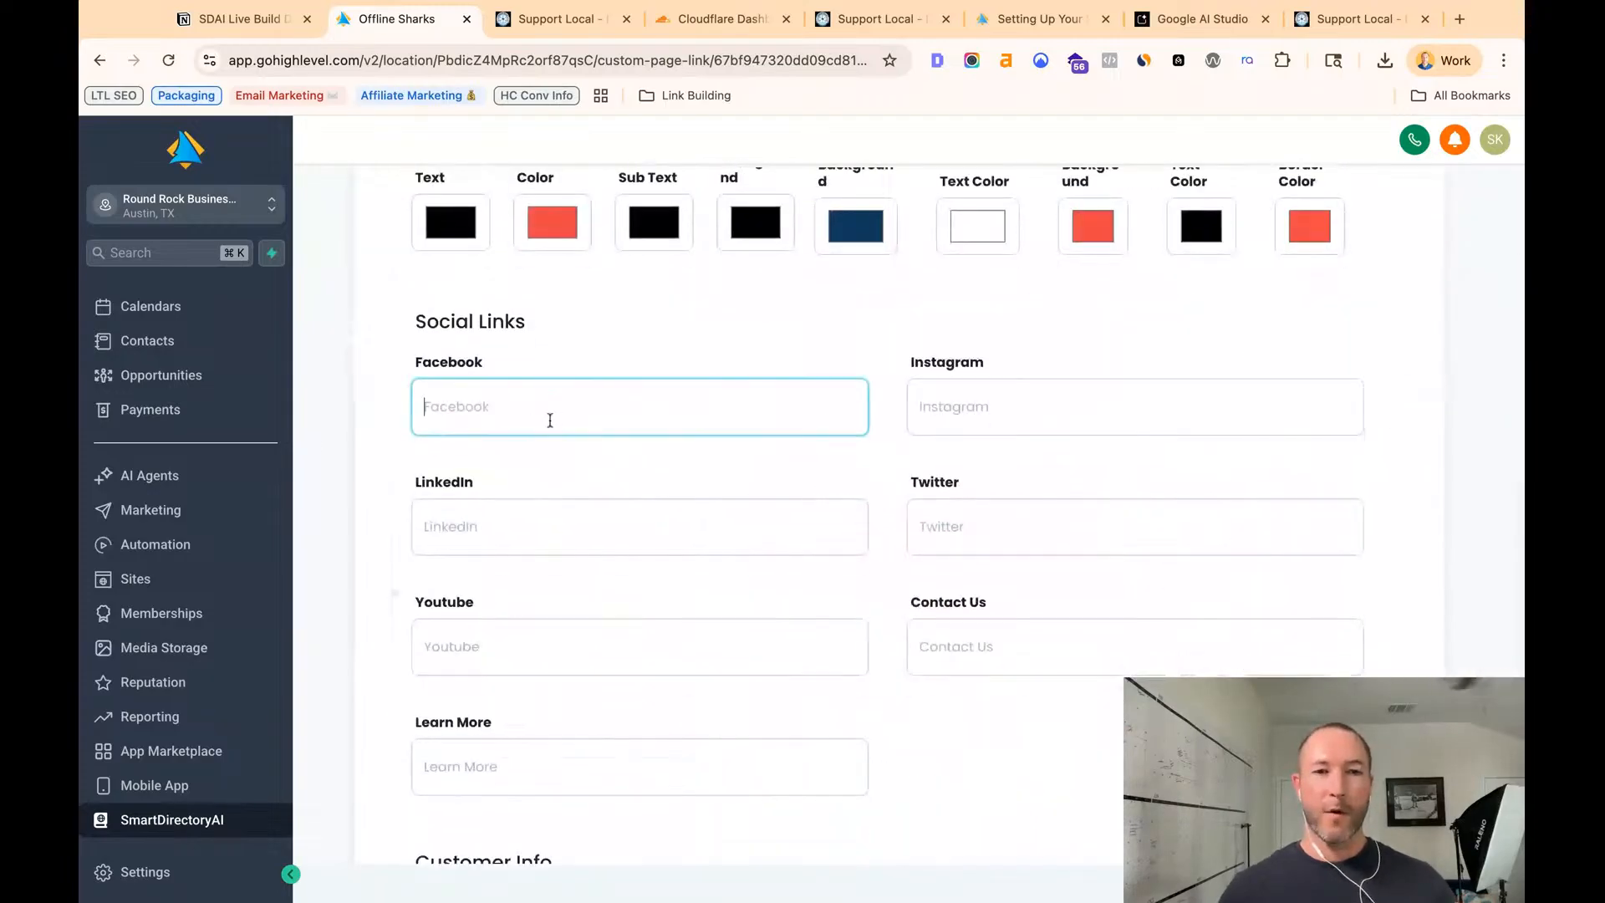
{"action": "type", "text": "https://www.facebook.com/roundrockbusinesses"}
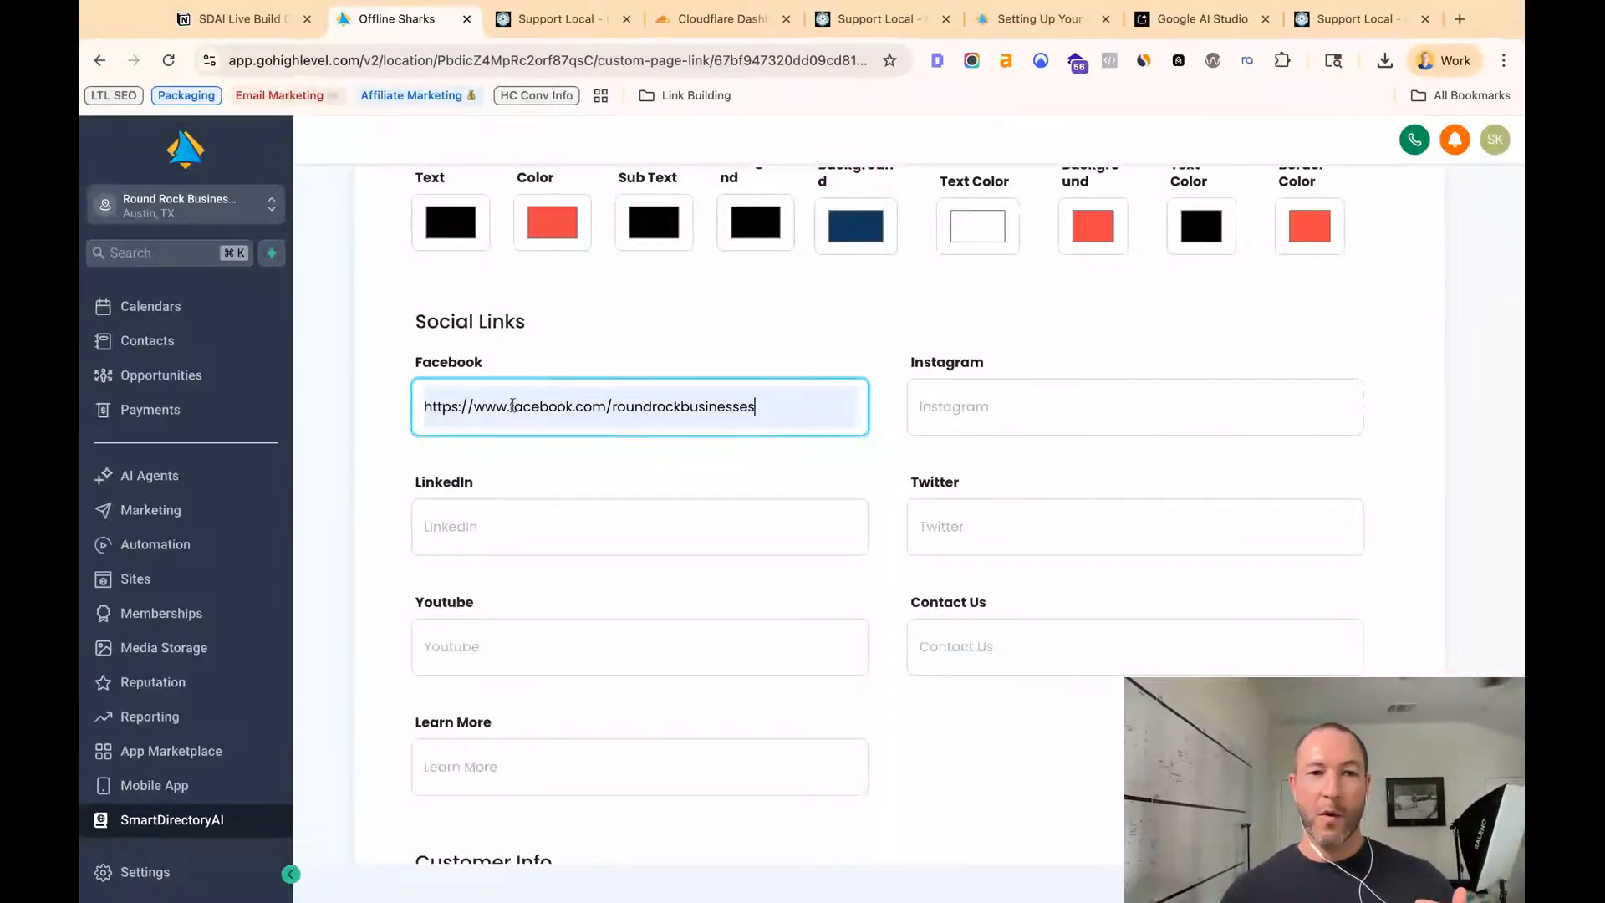
{"action": "left_click_drag", "start_coordinate": [424, 406], "coordinate": [512, 405]}
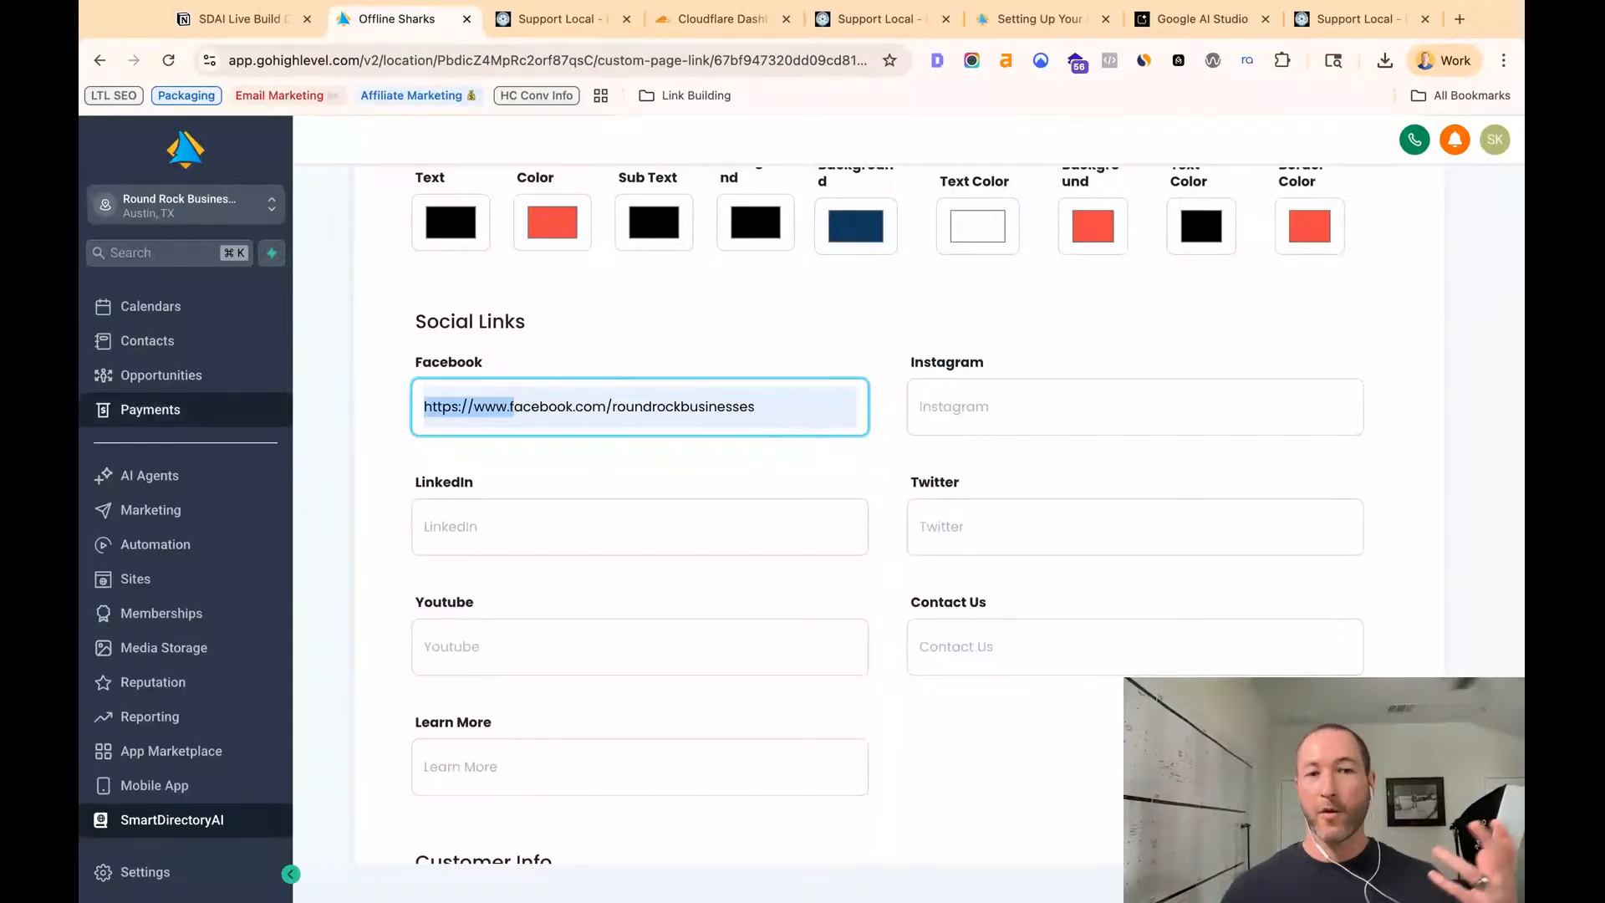
{"action": "left_click", "coordinate": [459, 393]}
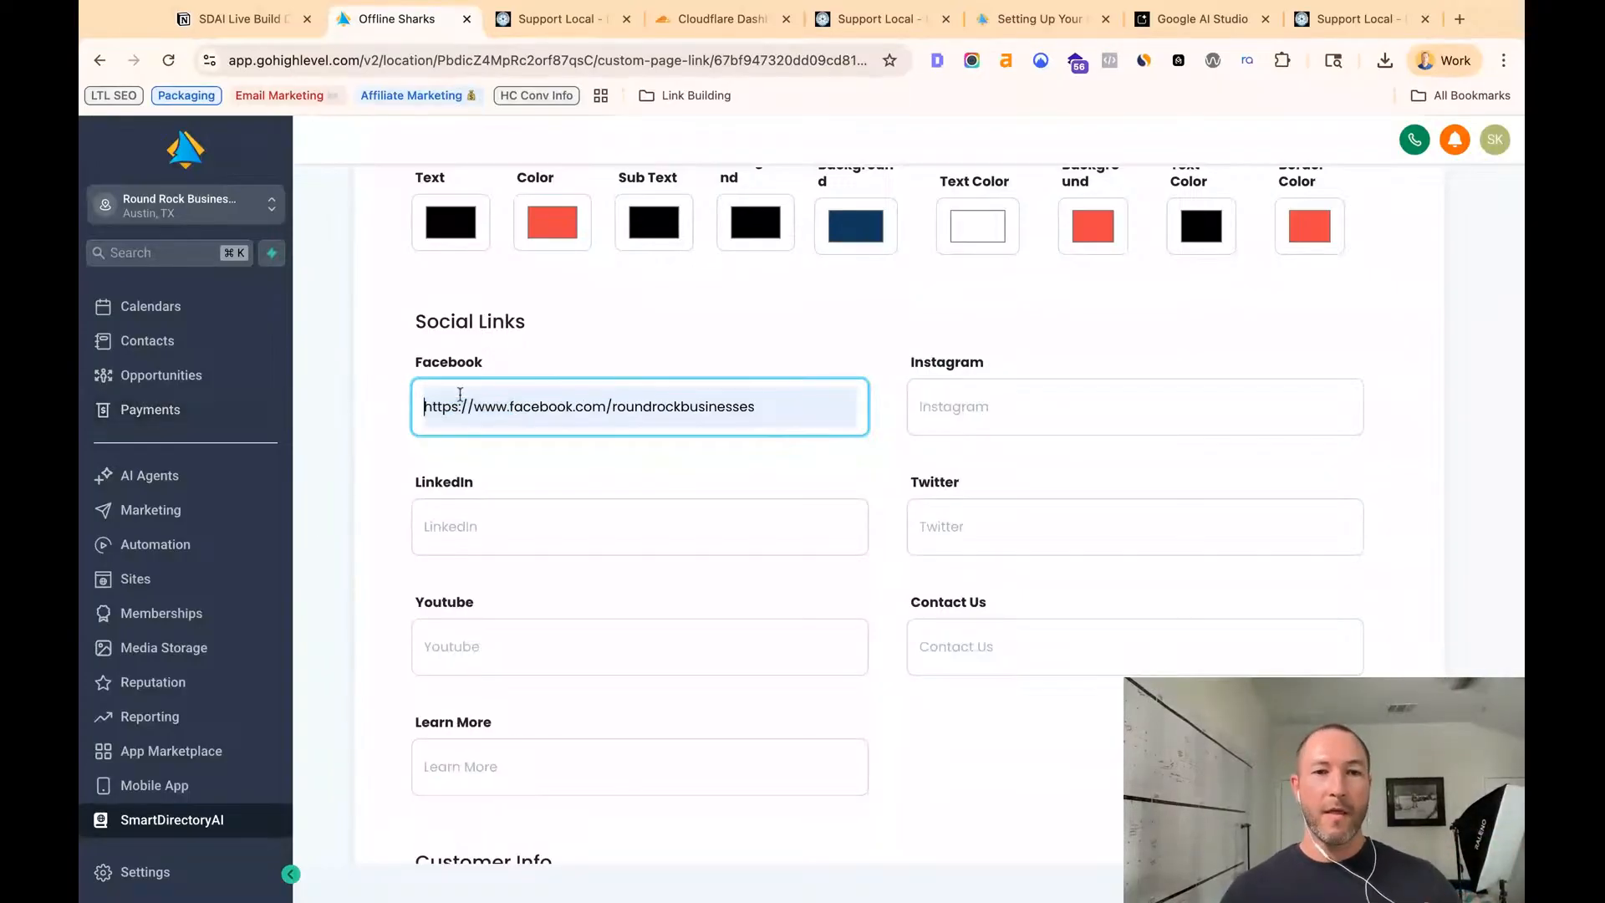
{"action": "left_click", "coordinate": [508, 406]}
{"action": "key", "text": "shift+End"}
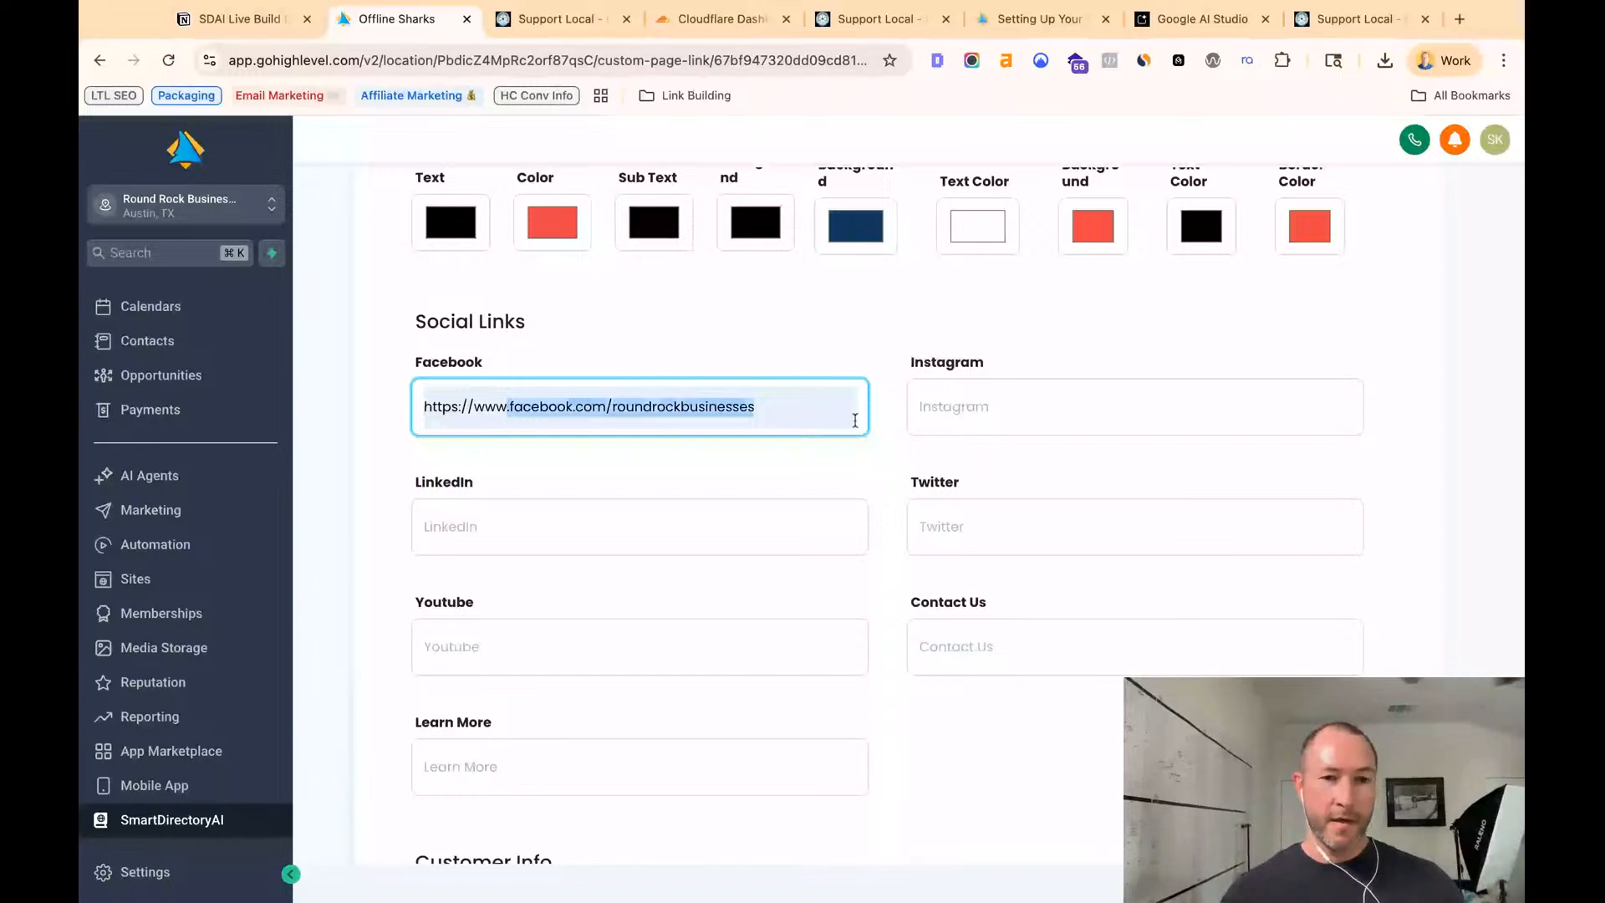
{"action": "key", "text": "Tab"}
{"action": "key", "text": "Tab"}
{"action": "type", "text": "linked"}
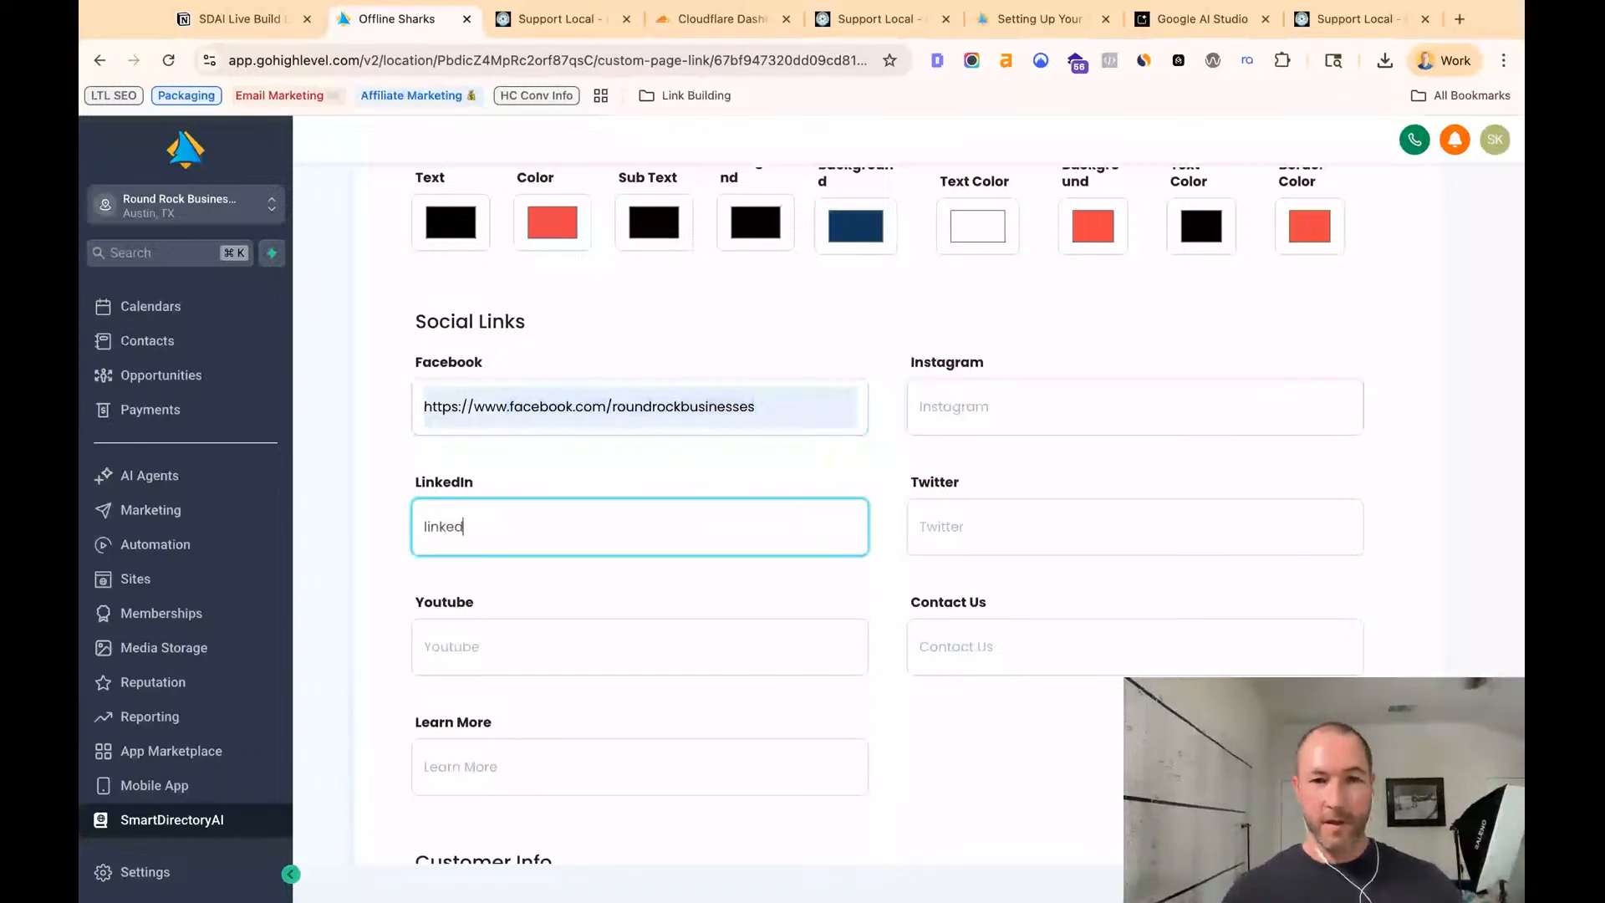
{"action": "type", "text": "in.com/"}
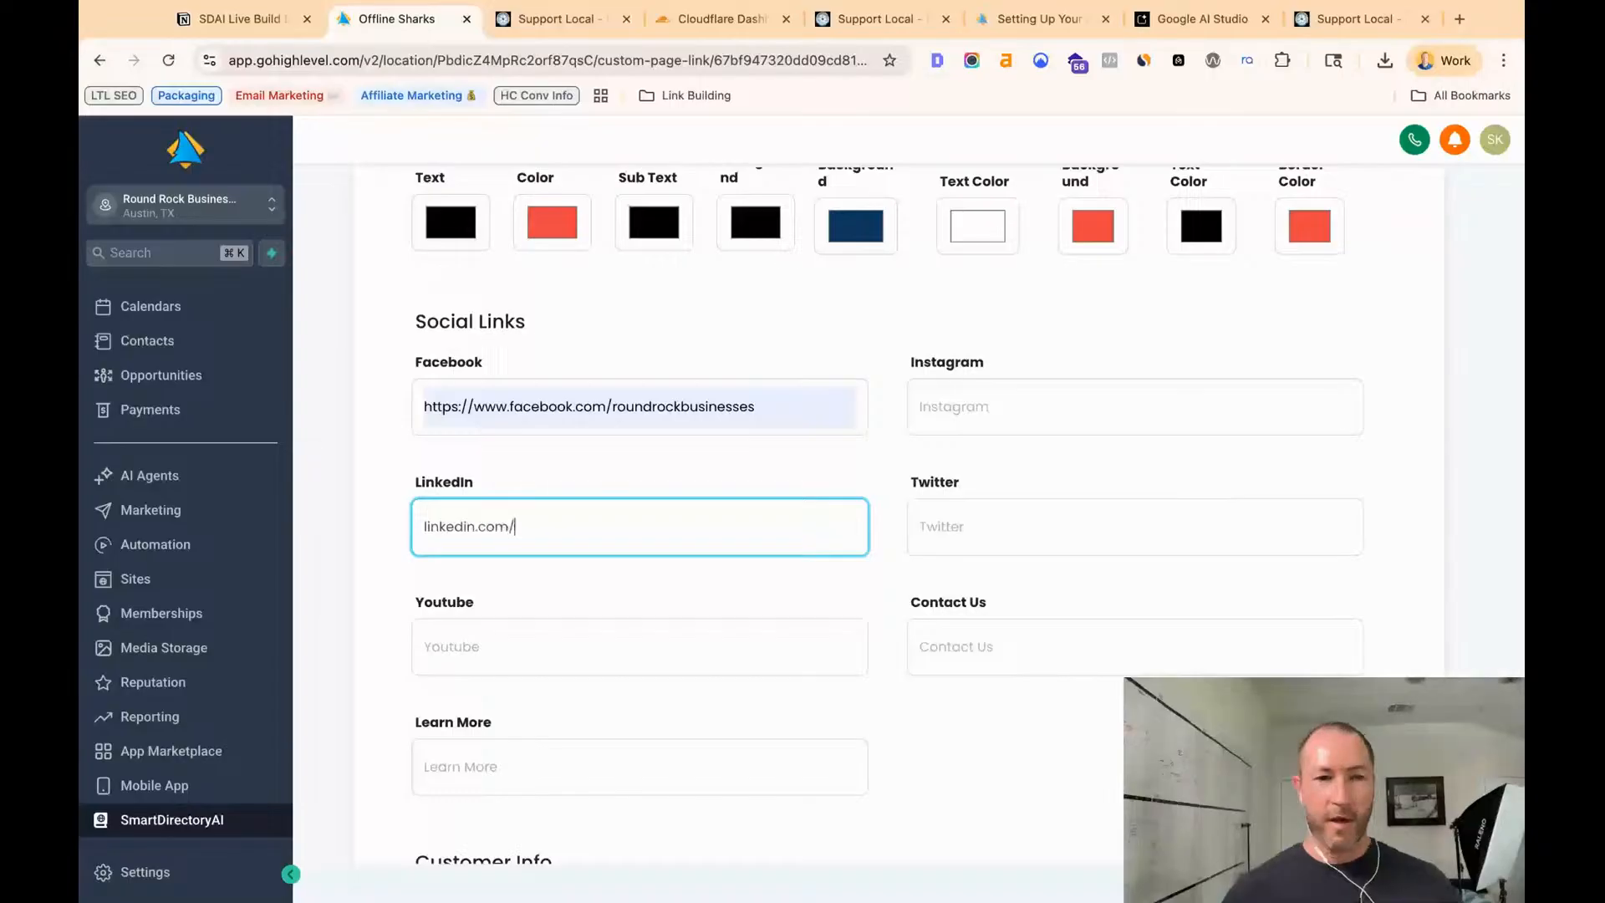
{"action": "type", "text": "round"}
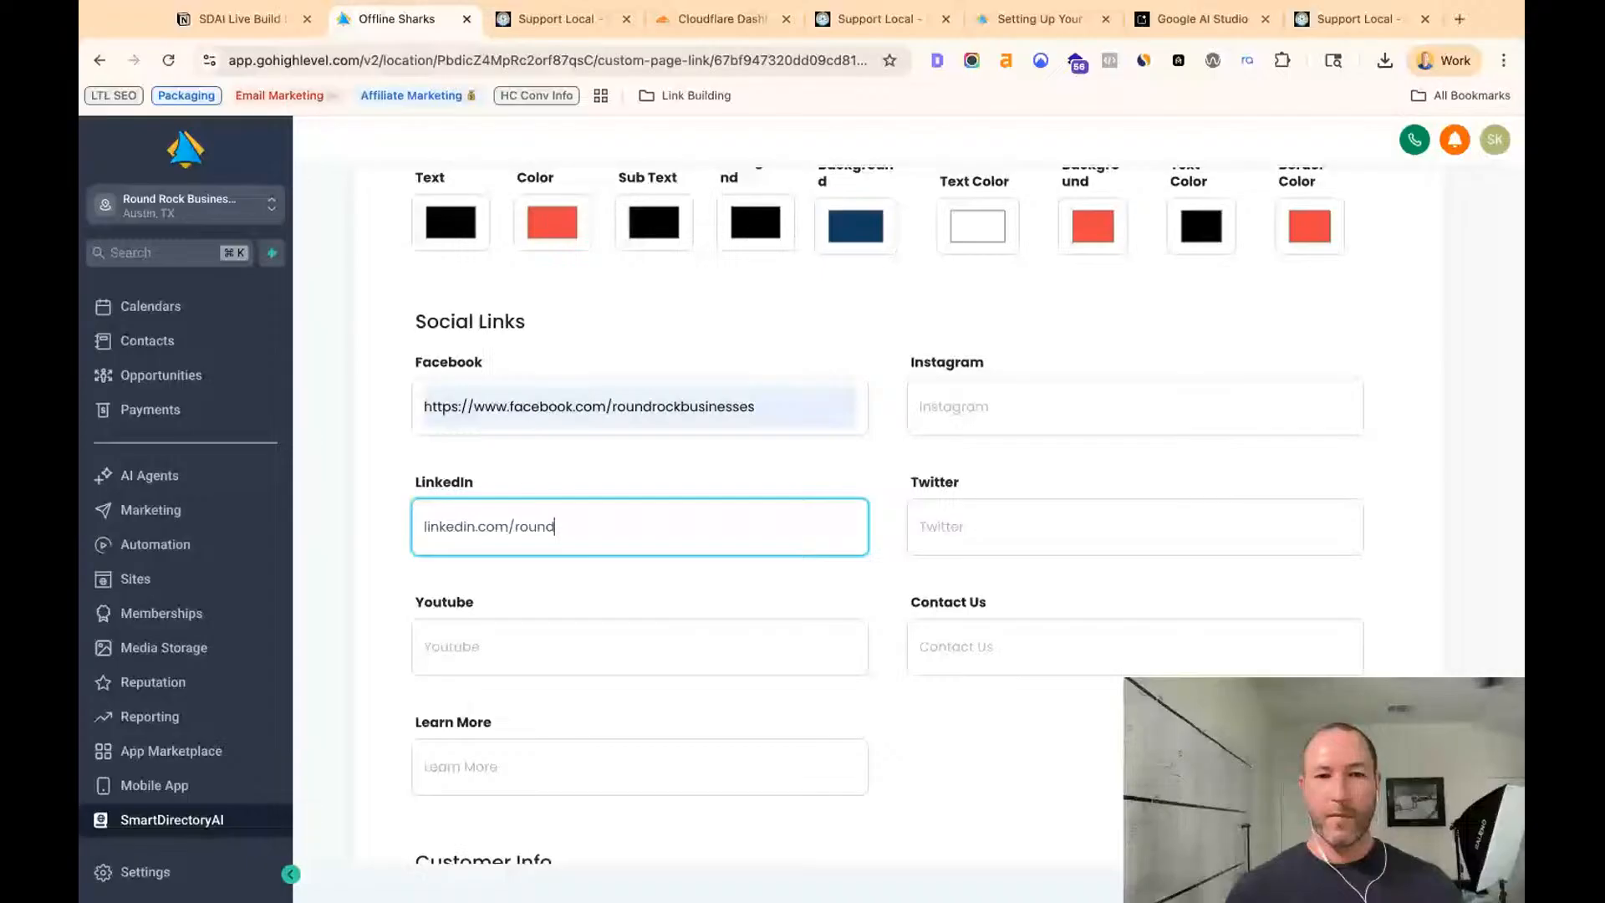
{"action": "type", "text": "rock"}
{"action": "left_click", "coordinate": [399, 533]}
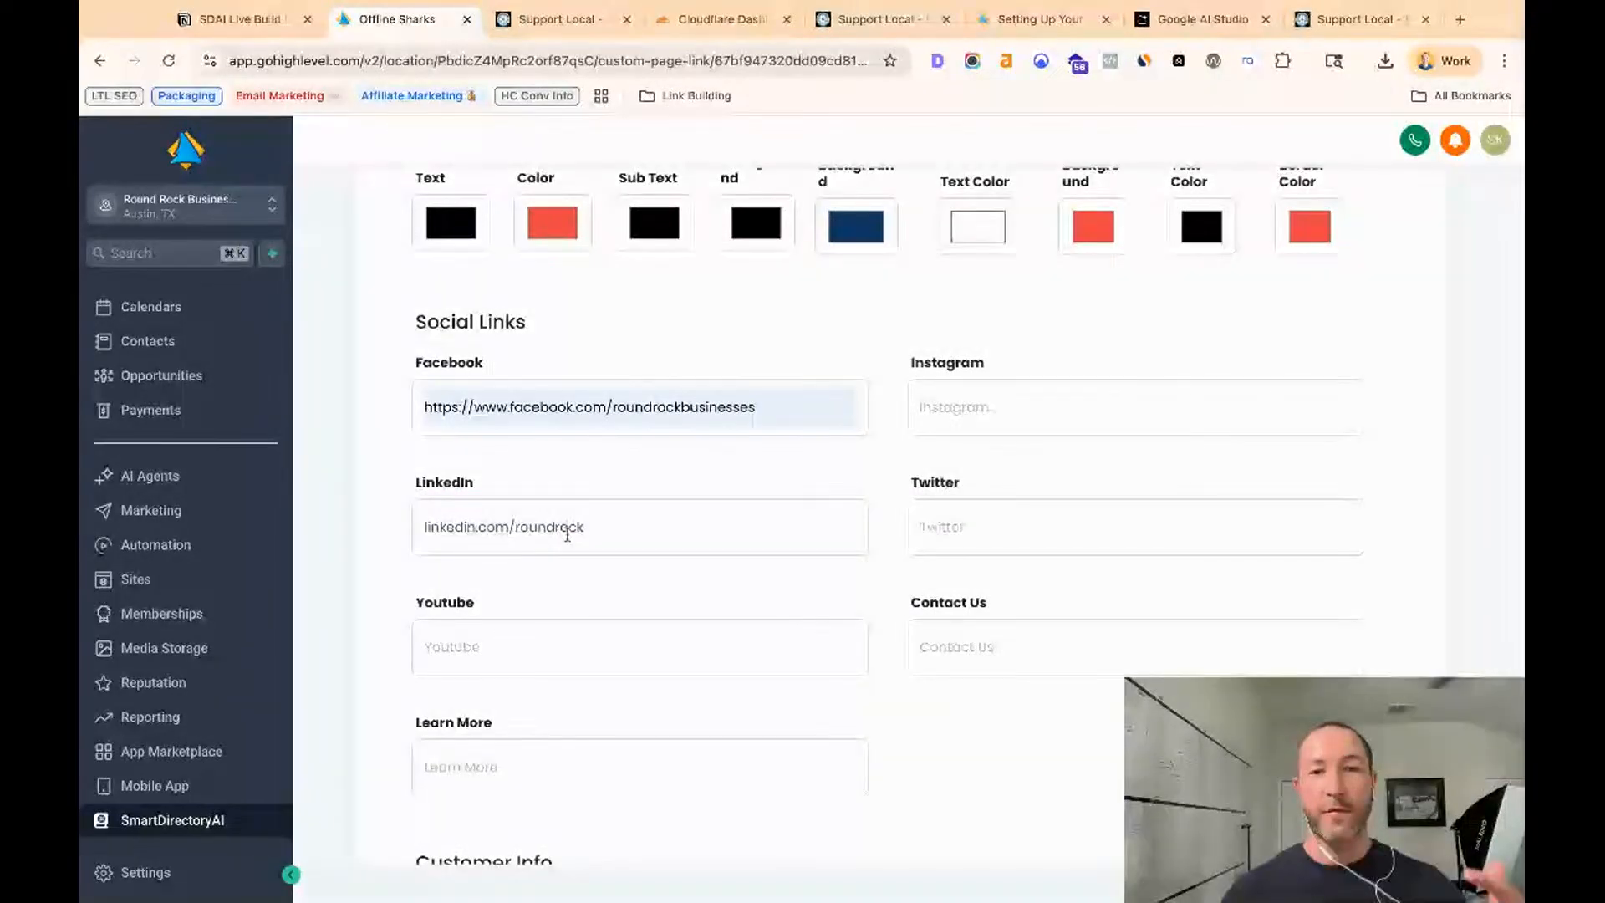
{"action": "scroll", "coordinate": [567, 535], "scroll_direction": "down", "scroll_amount": 4}
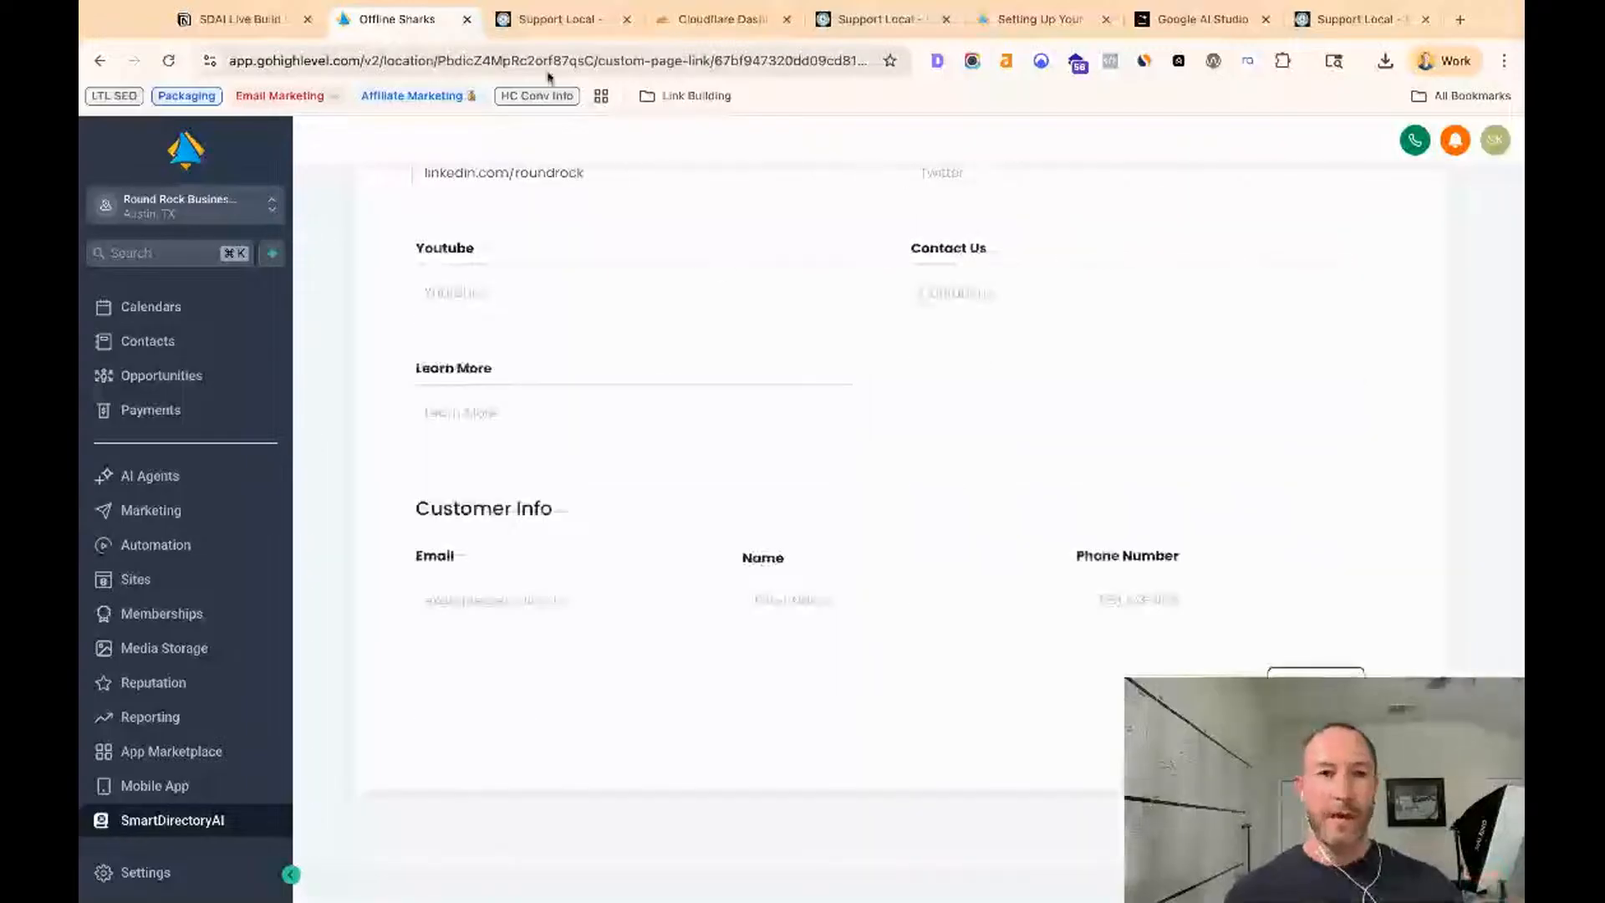
- Switch to the preview site, reload it, and test the footer's Facebook and LinkedIn links in new tabs
{"action": "left_click", "coordinate": [552, 19]}
{"action": "key", "text": "super+r"}
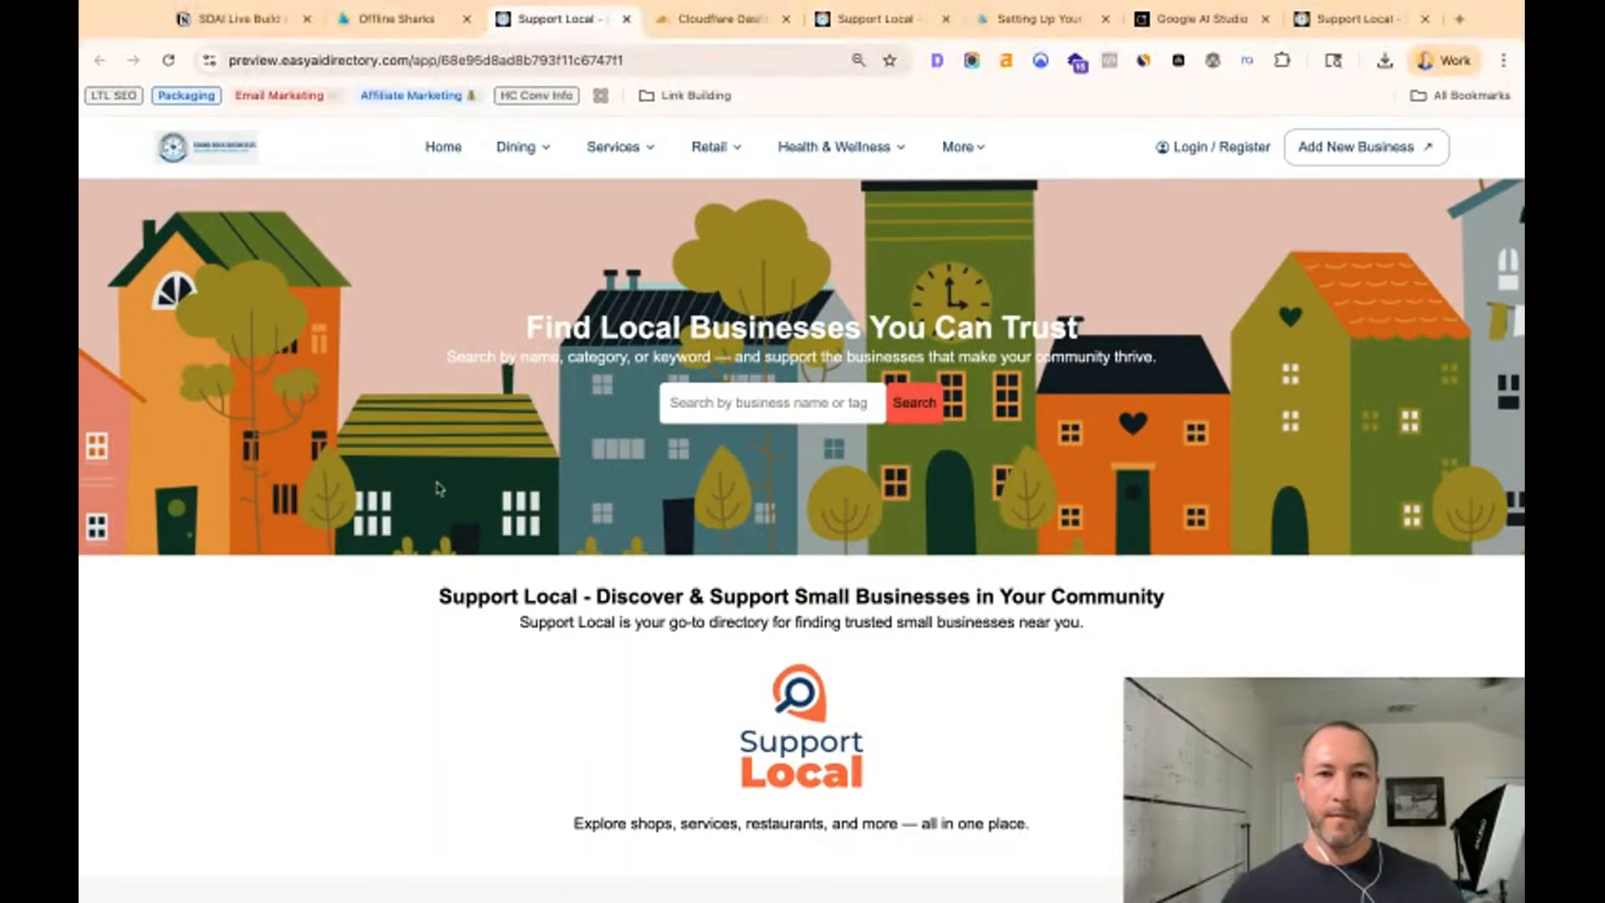
{"action": "scroll", "coordinate": [194, 482], "scroll_direction": "down", "scroll_amount": 20}
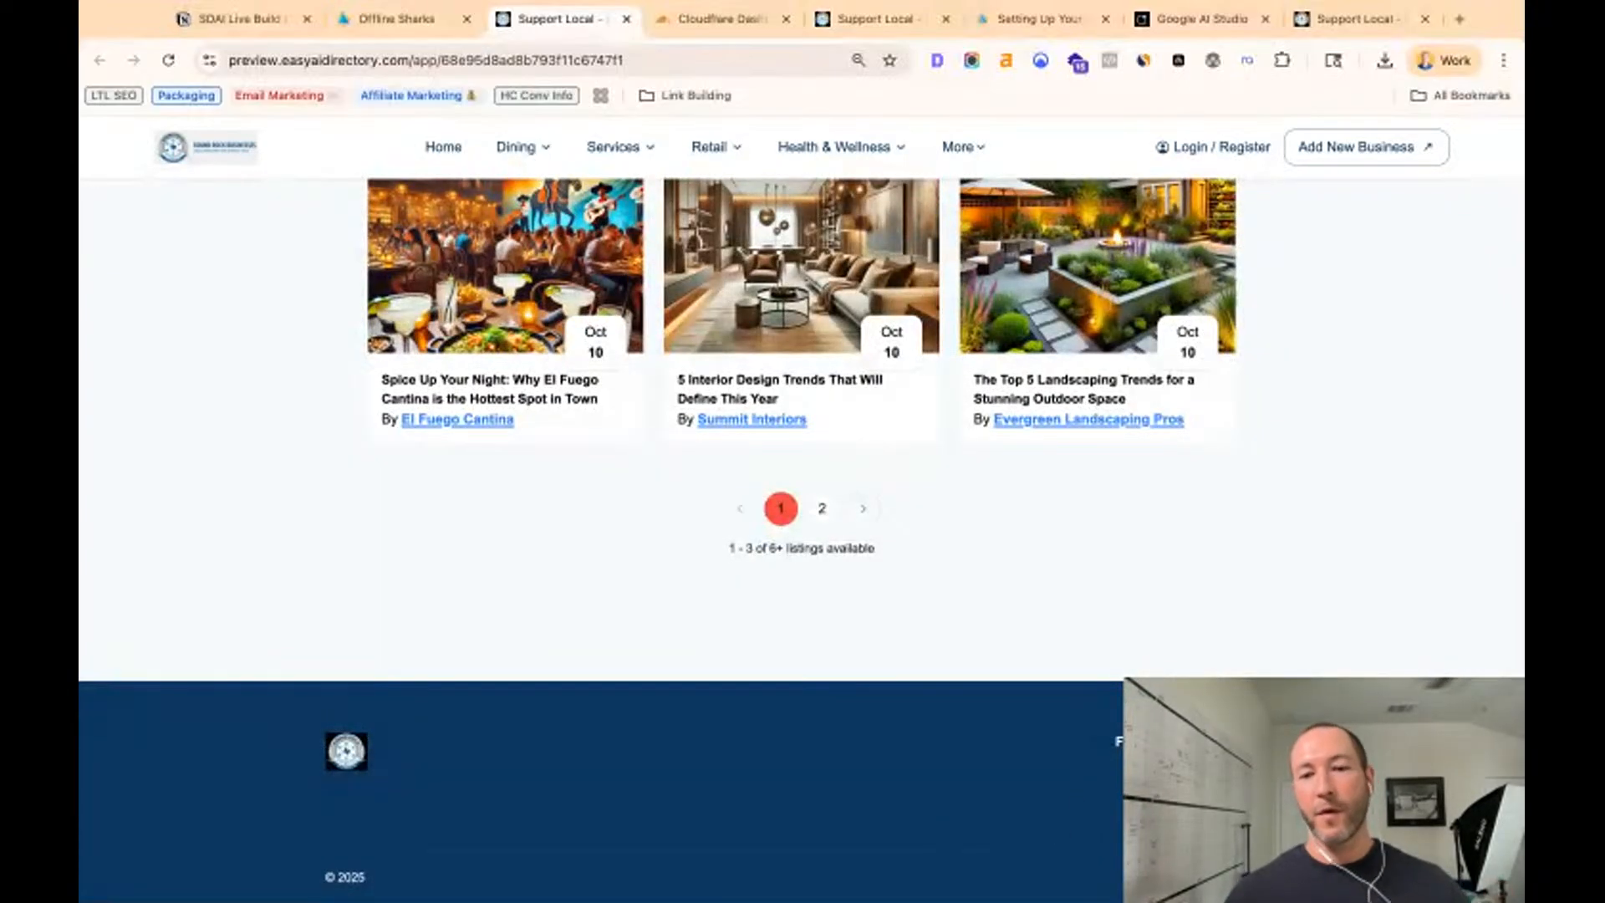
{"action": "left_click", "coordinate": [1130, 784], "text": "super"}
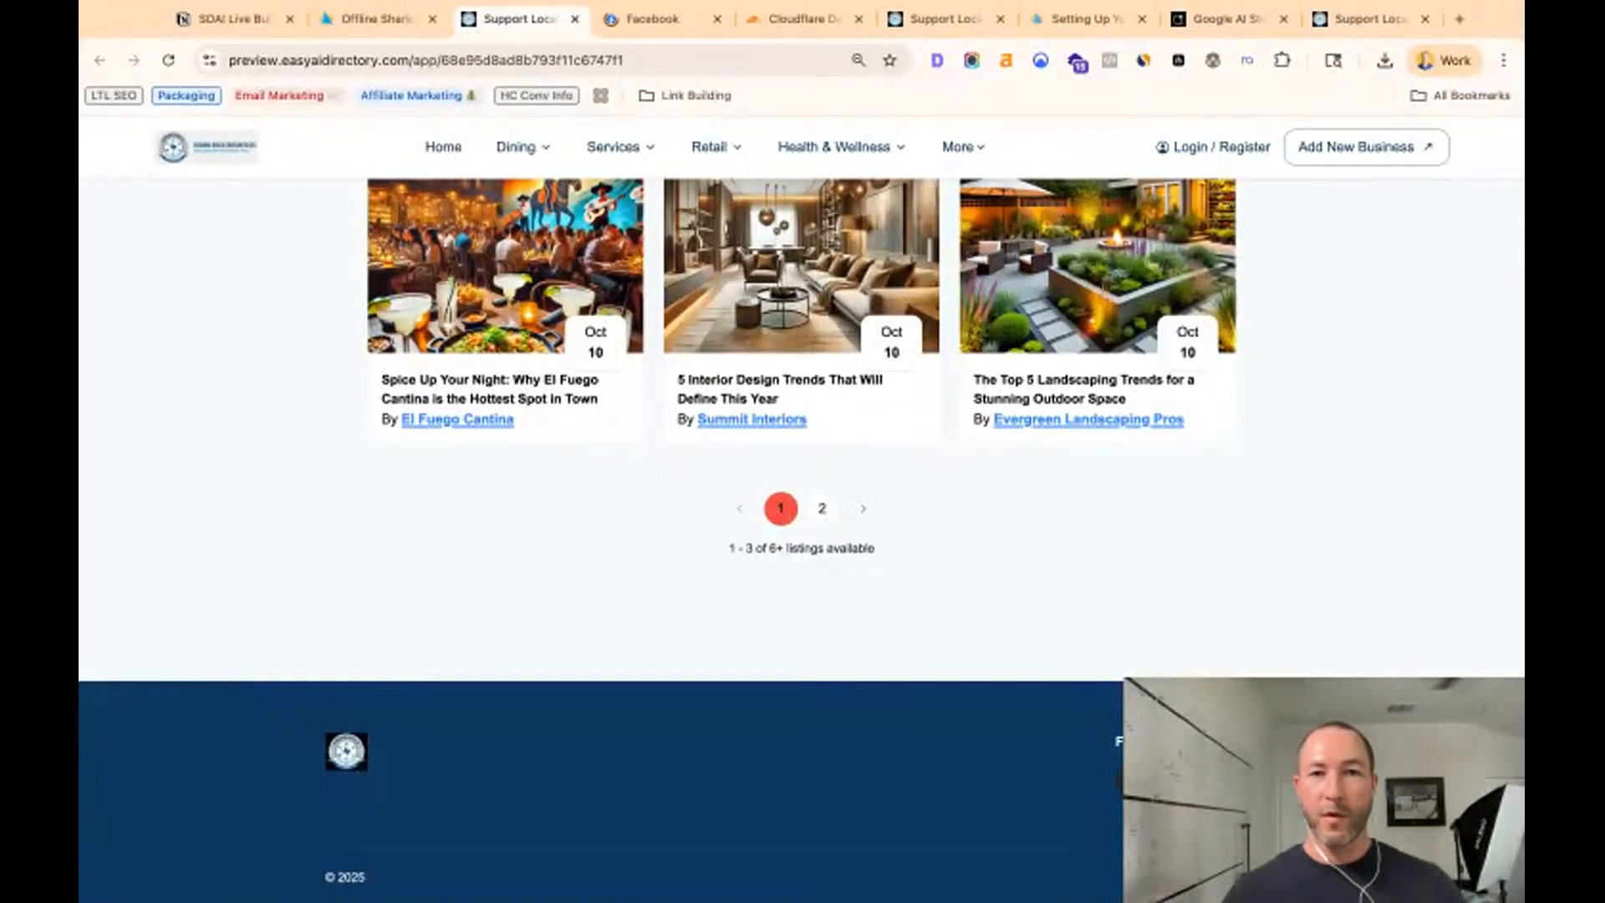
{"action": "left_click", "coordinate": [649, 27]}
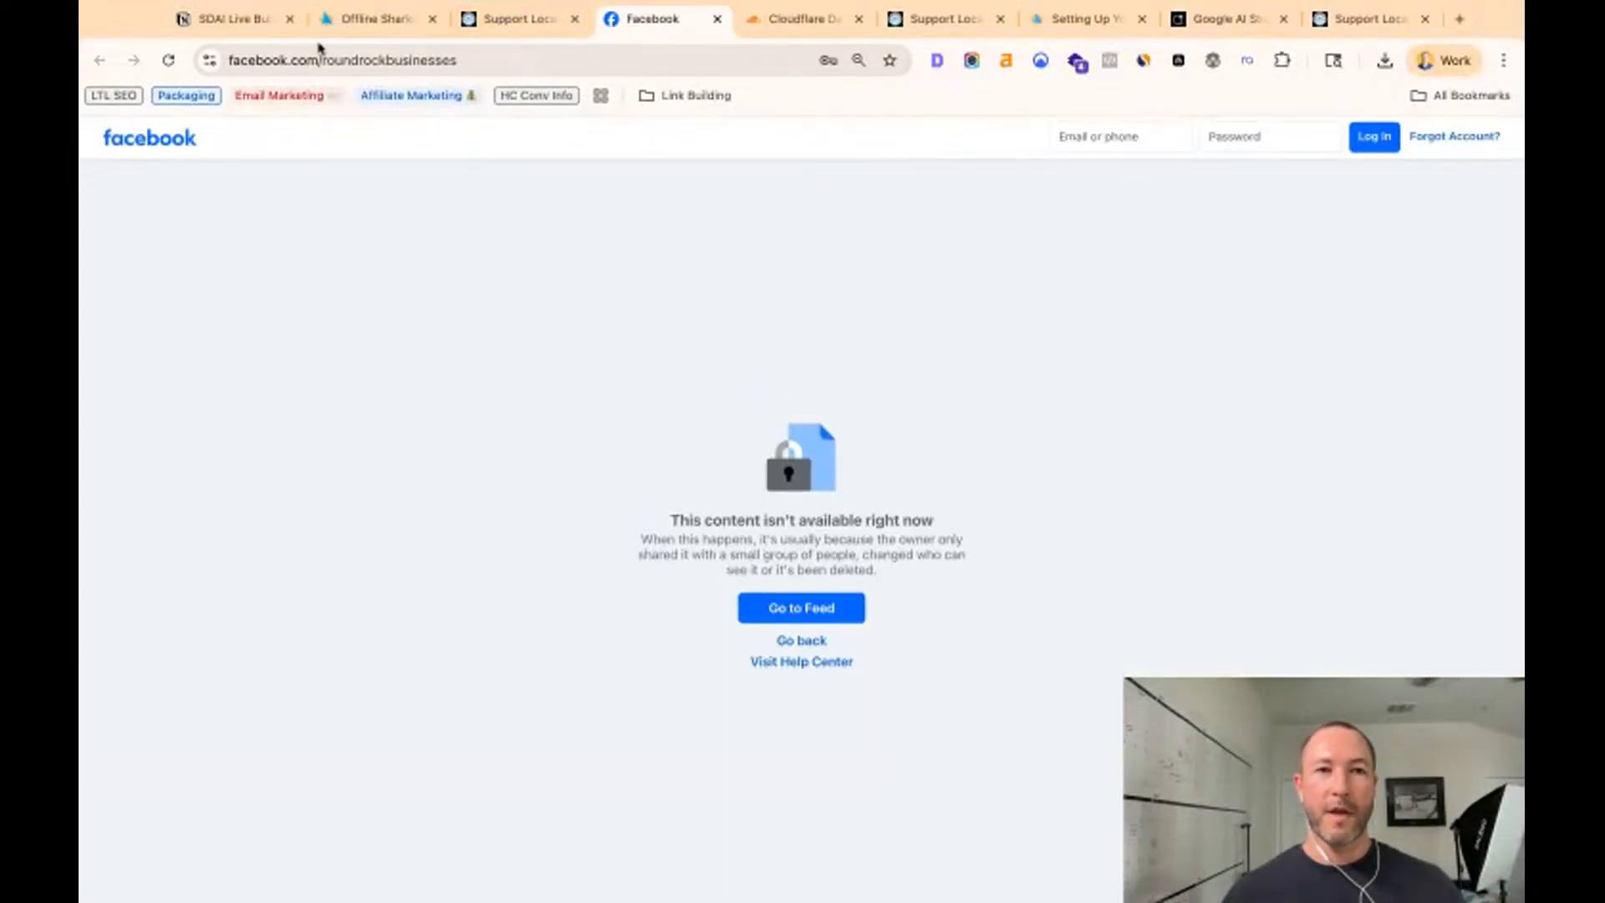
{"action": "left_click", "coordinate": [716, 20]}
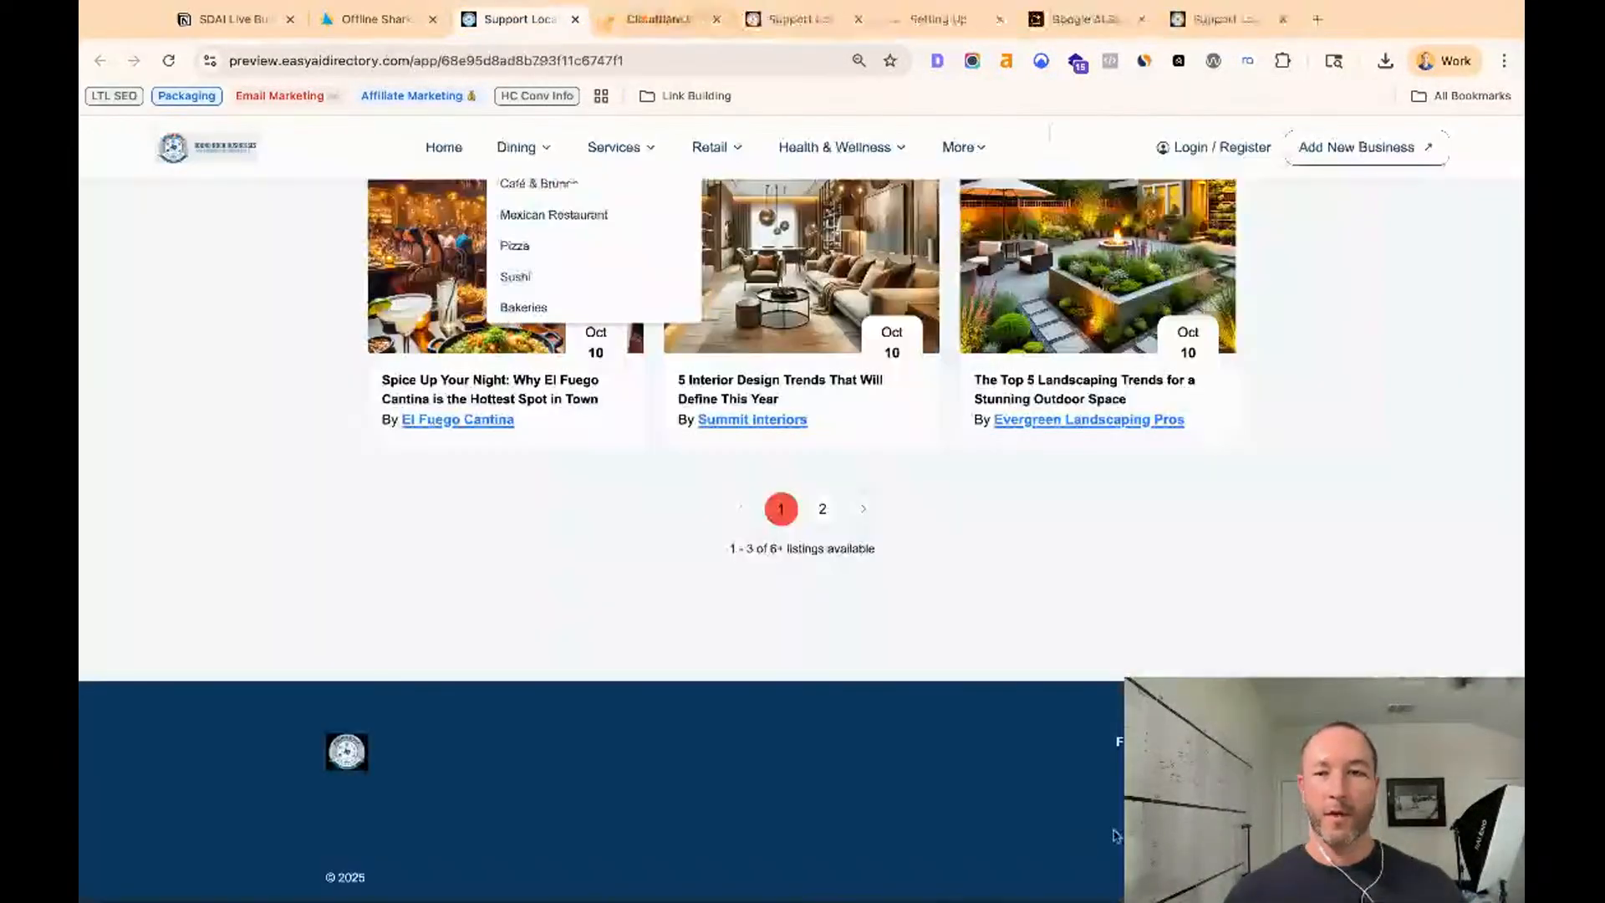
{"action": "left_click", "coordinate": [1187, 783], "text": "super"}
{"action": "left_click", "coordinate": [672, 21]}
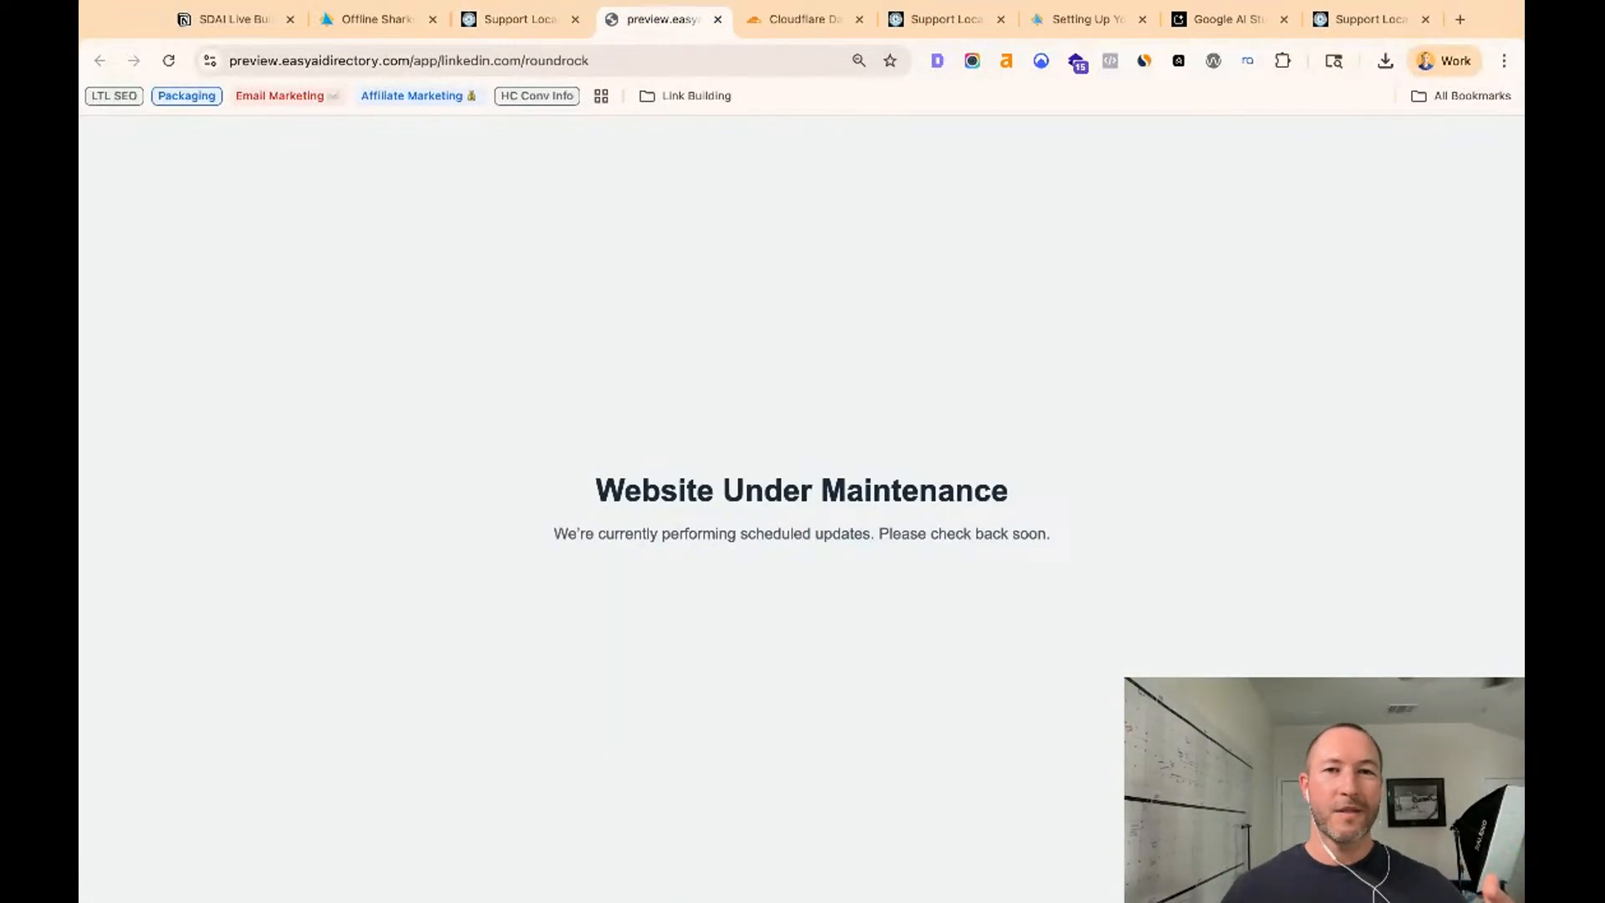
- Inspect the malformed LinkedIn address on the maintenance page and close that page
{"action": "left_click", "coordinate": [500, 60]}
{"action": "left_click_drag", "start_coordinate": [441, 60], "coordinate": [651, 65]}
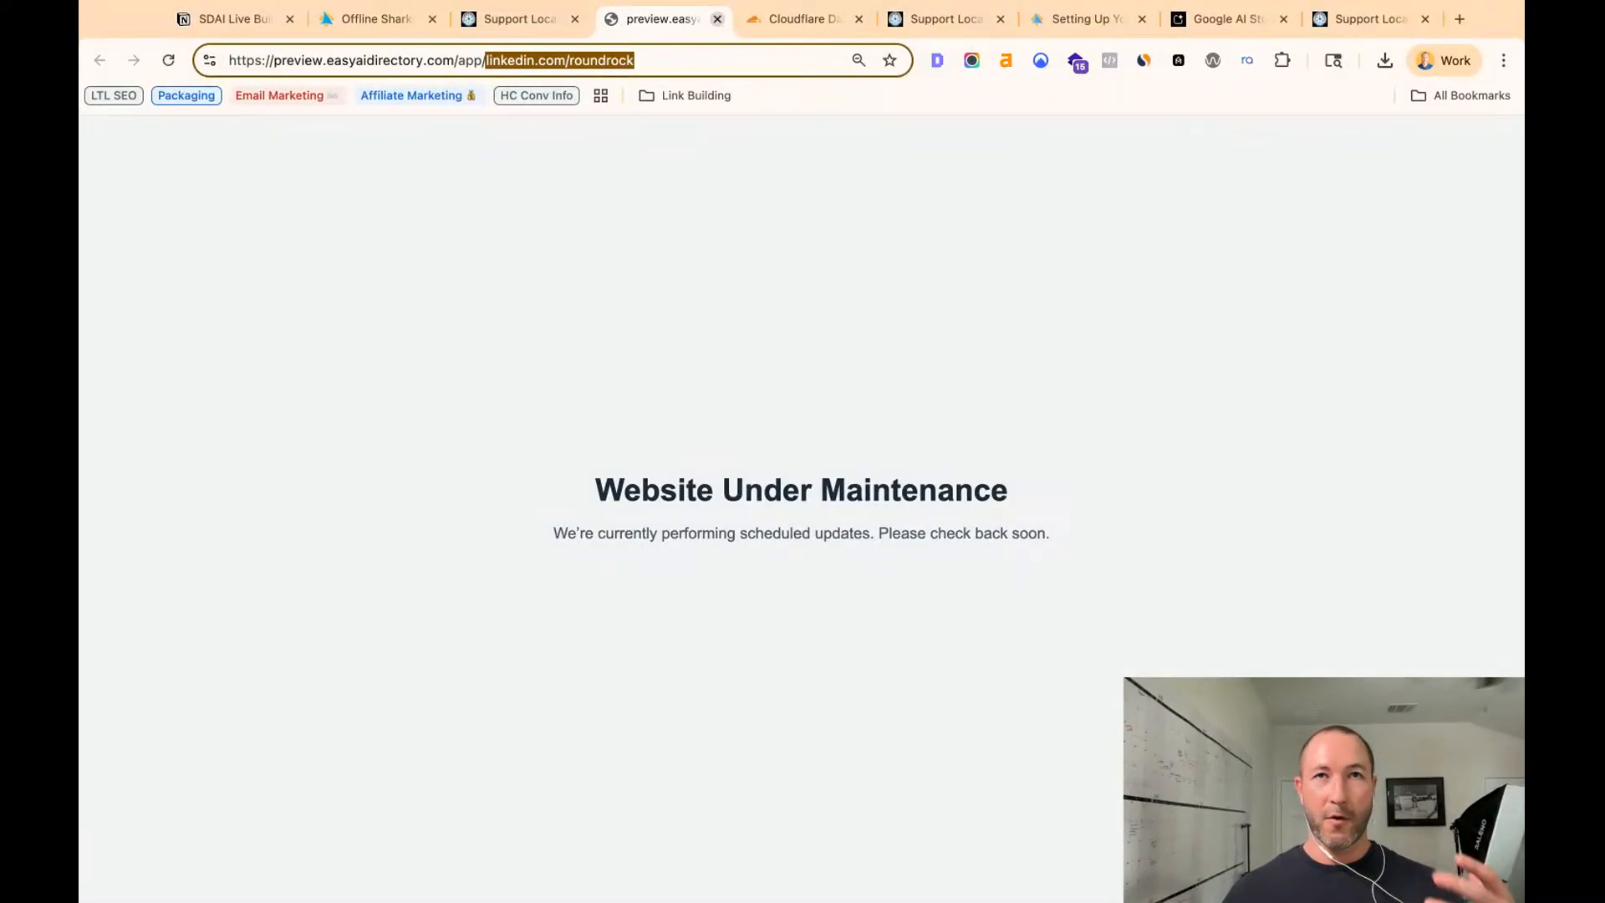
{"action": "left_click", "coordinate": [718, 18]}
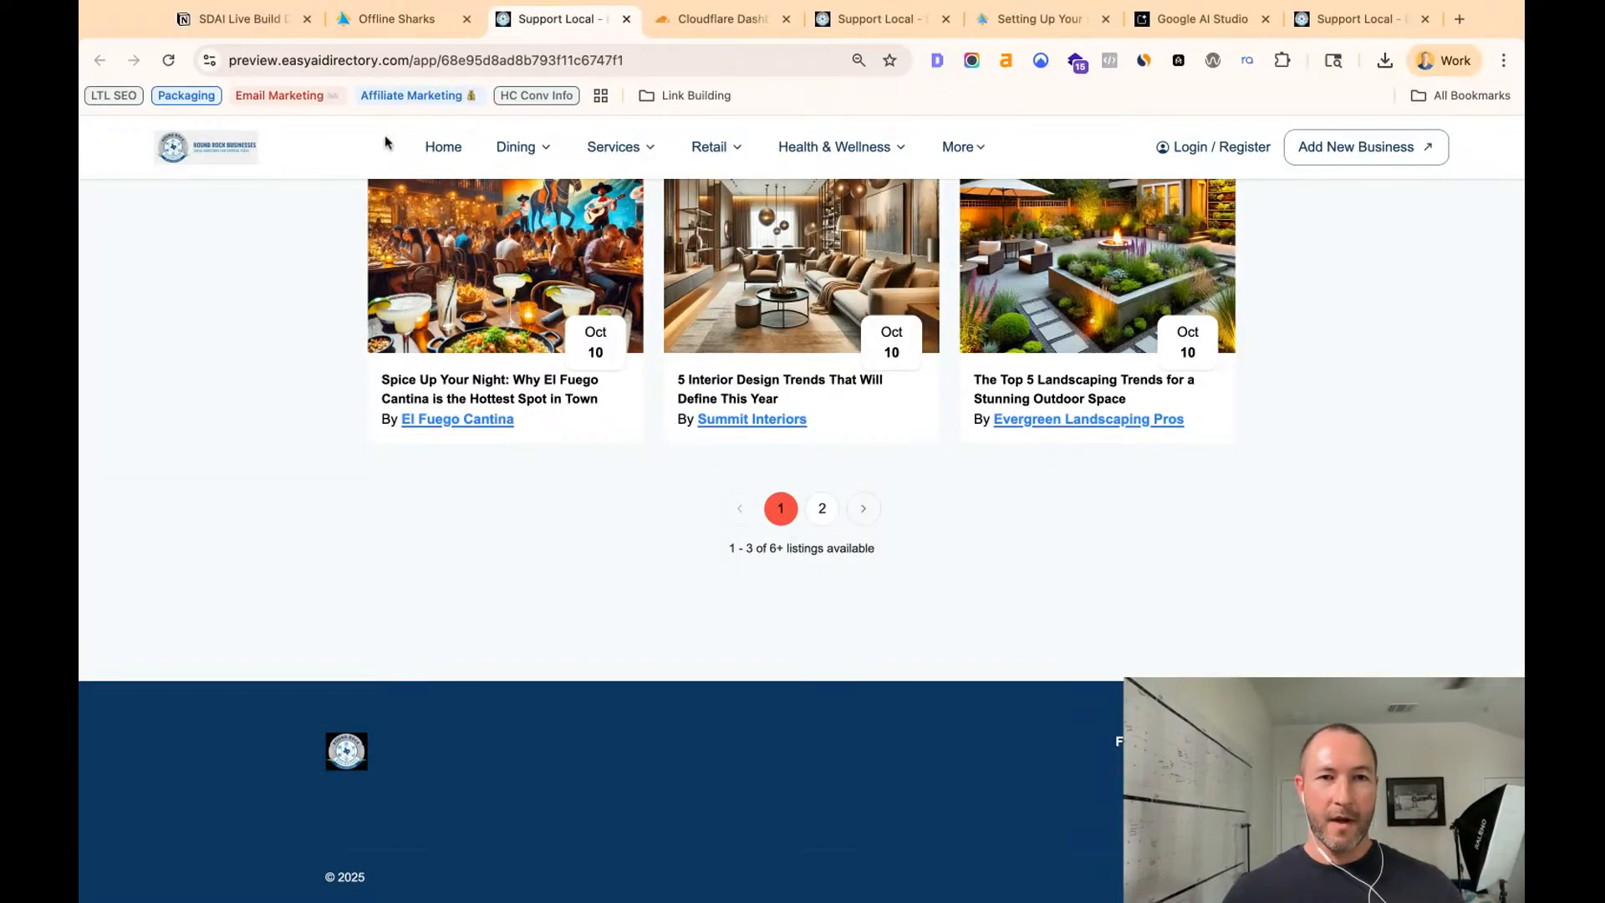
- Return to the theme customization, open the domain settings, and read the white label domain connection instructions
{"action": "left_click", "coordinate": [388, 21]}
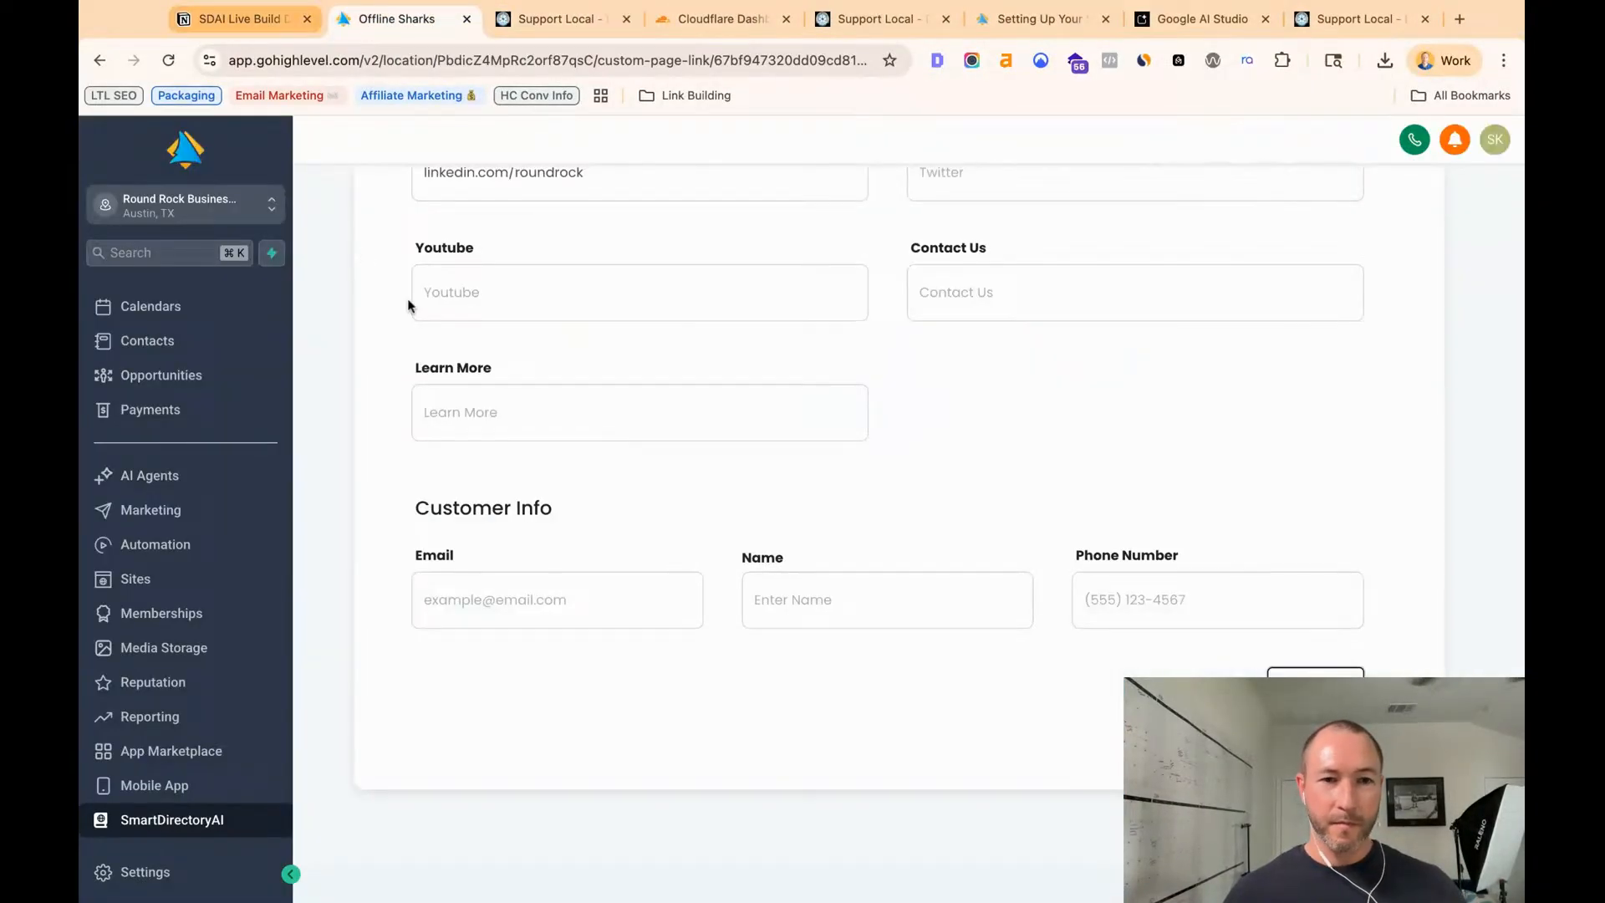
{"action": "scroll", "coordinate": [410, 305], "scroll_direction": "up", "scroll_amount": 10}
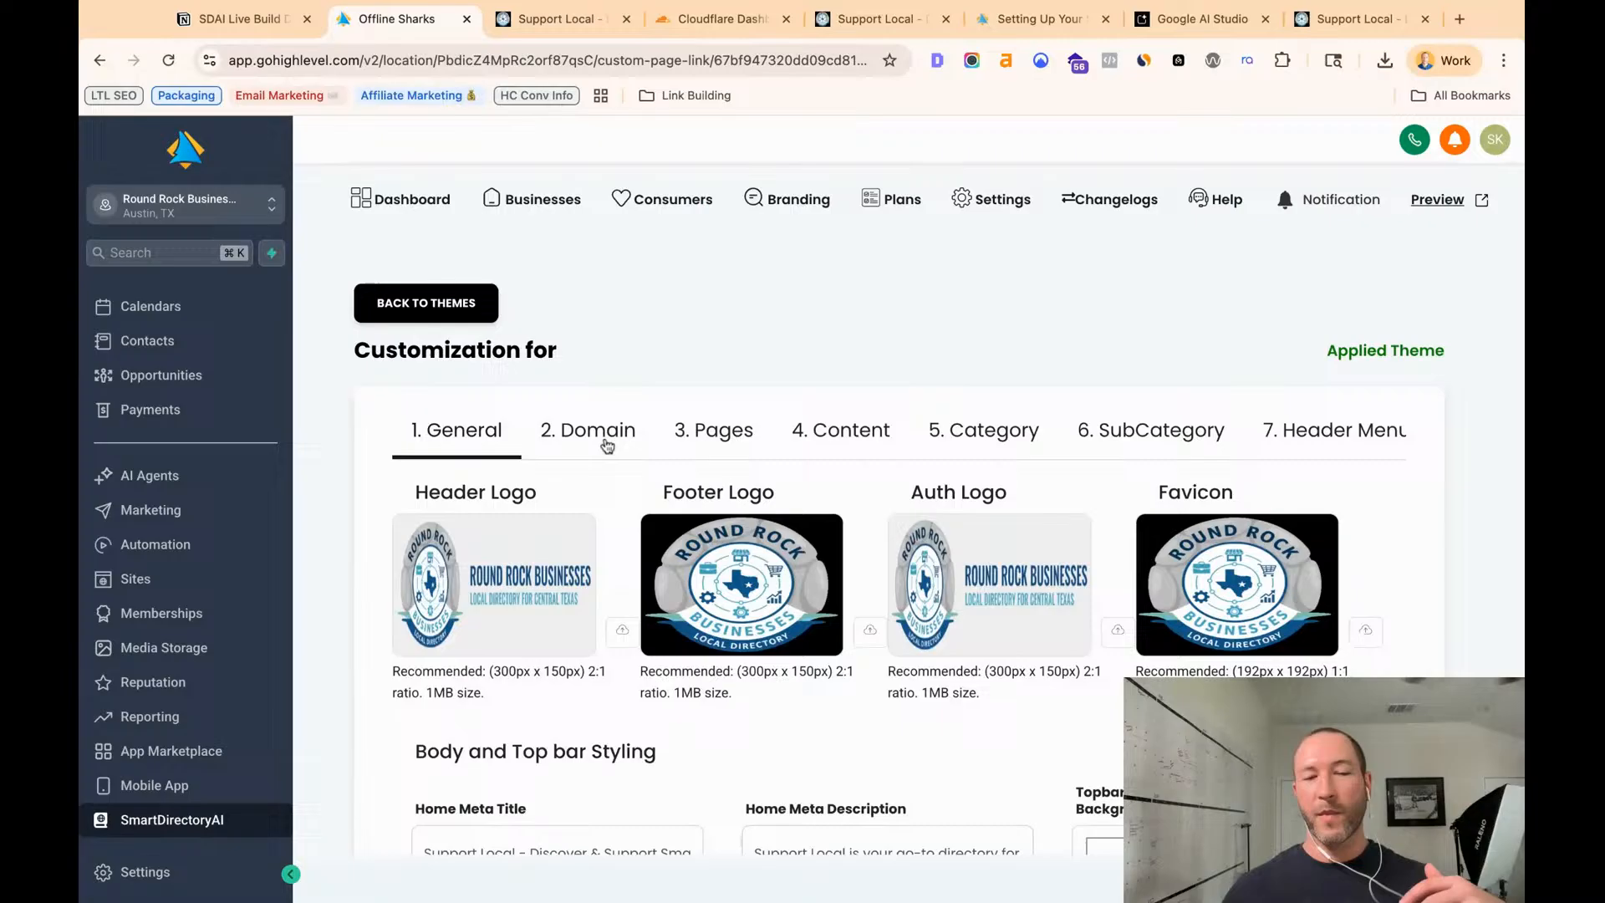
{"action": "left_click", "coordinate": [607, 445]}
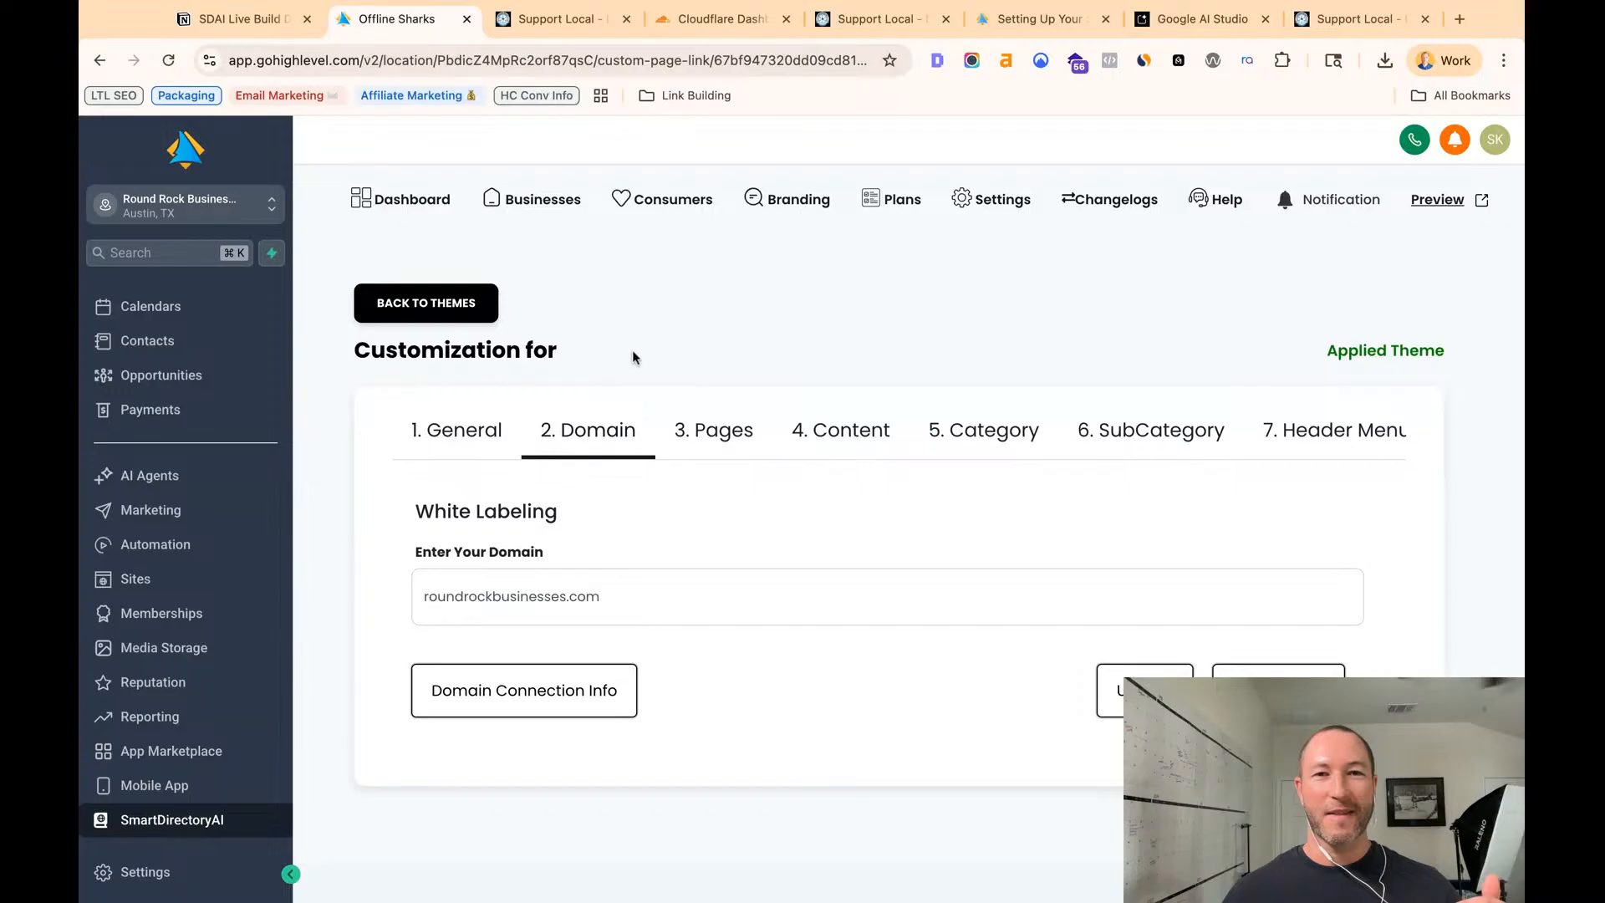
{"action": "left_click", "coordinate": [585, 699]}
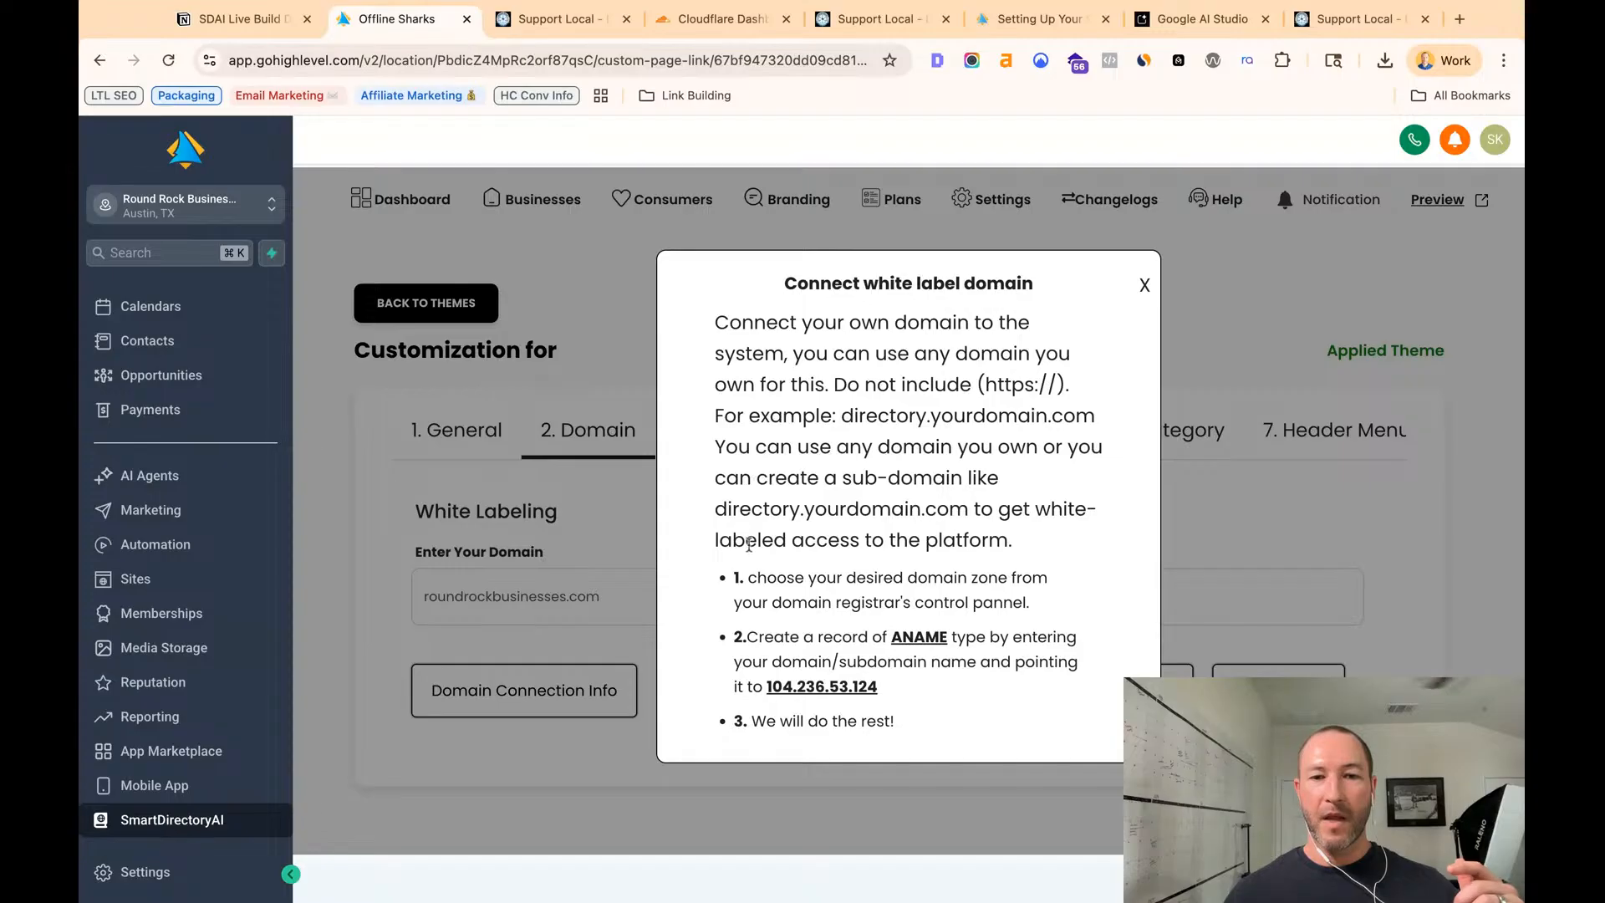
{"action": "triple_click", "coordinate": [746, 637]}
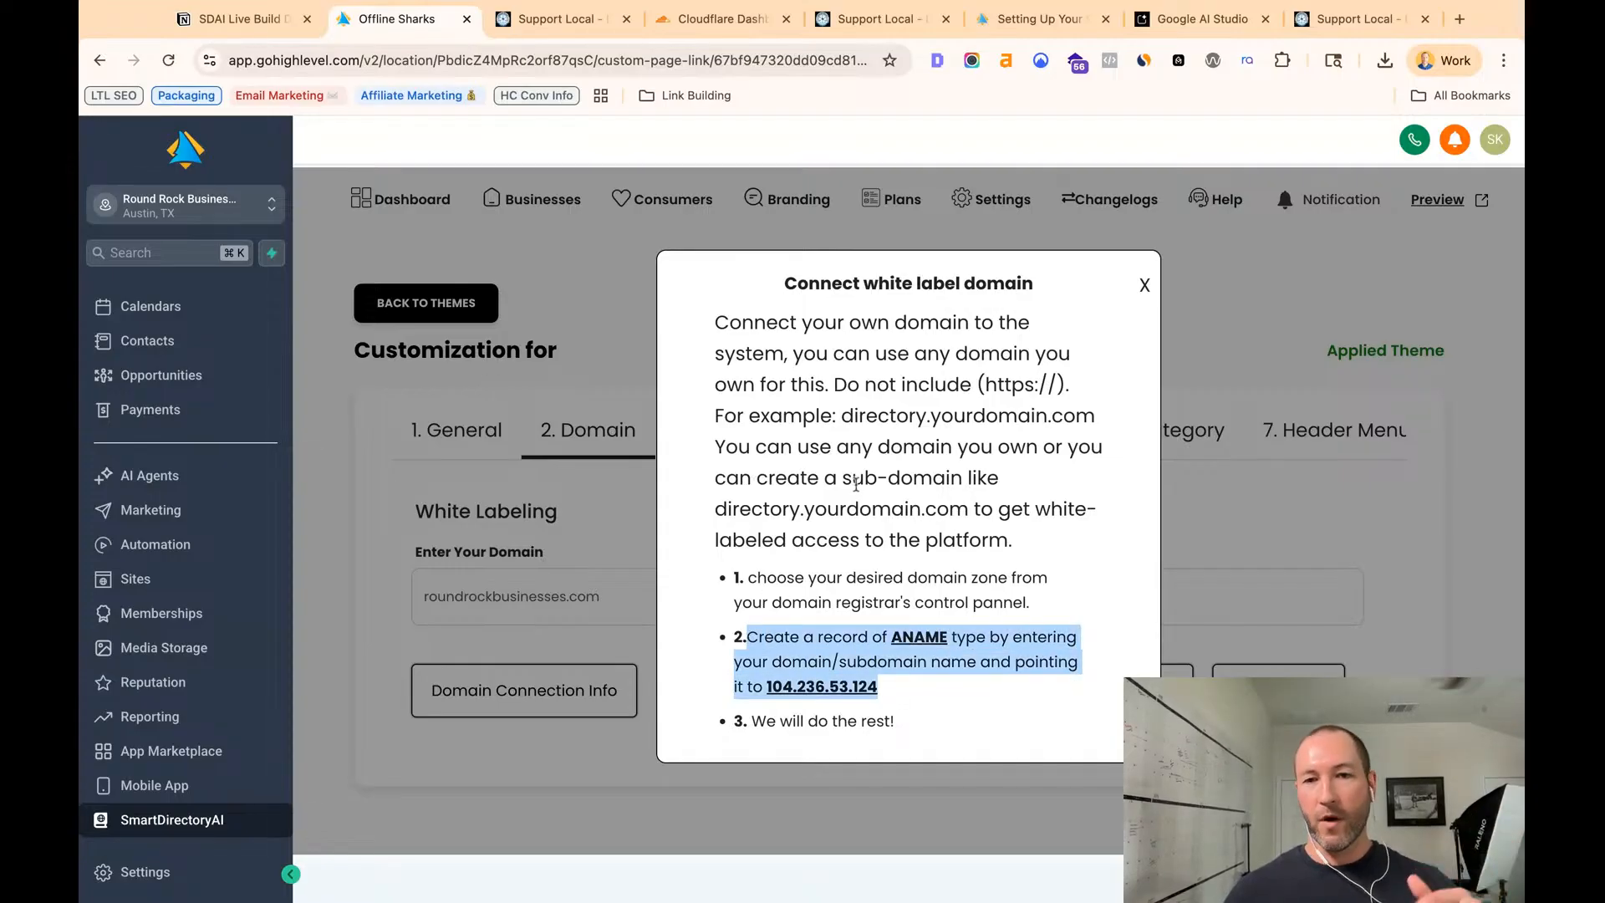
{"action": "left_click", "coordinate": [758, 596]}
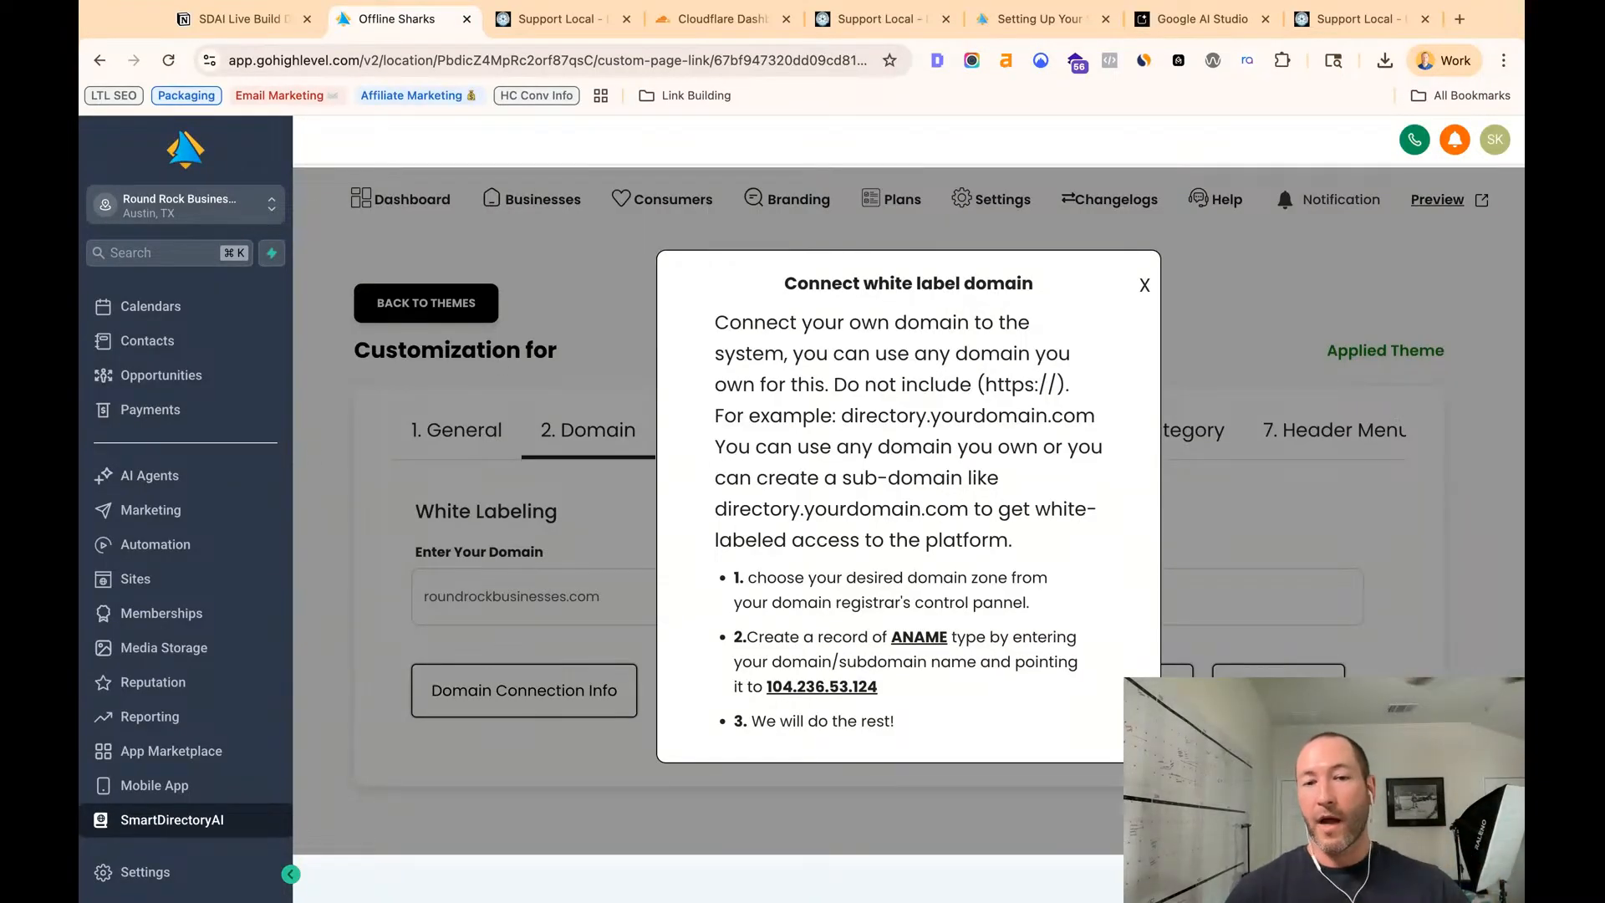
- Copy the IP address 104.236.53.124 from the domain connection instructions
{"action": "double_click", "coordinate": [895, 688]}
{"action": "key", "text": "super+c"}
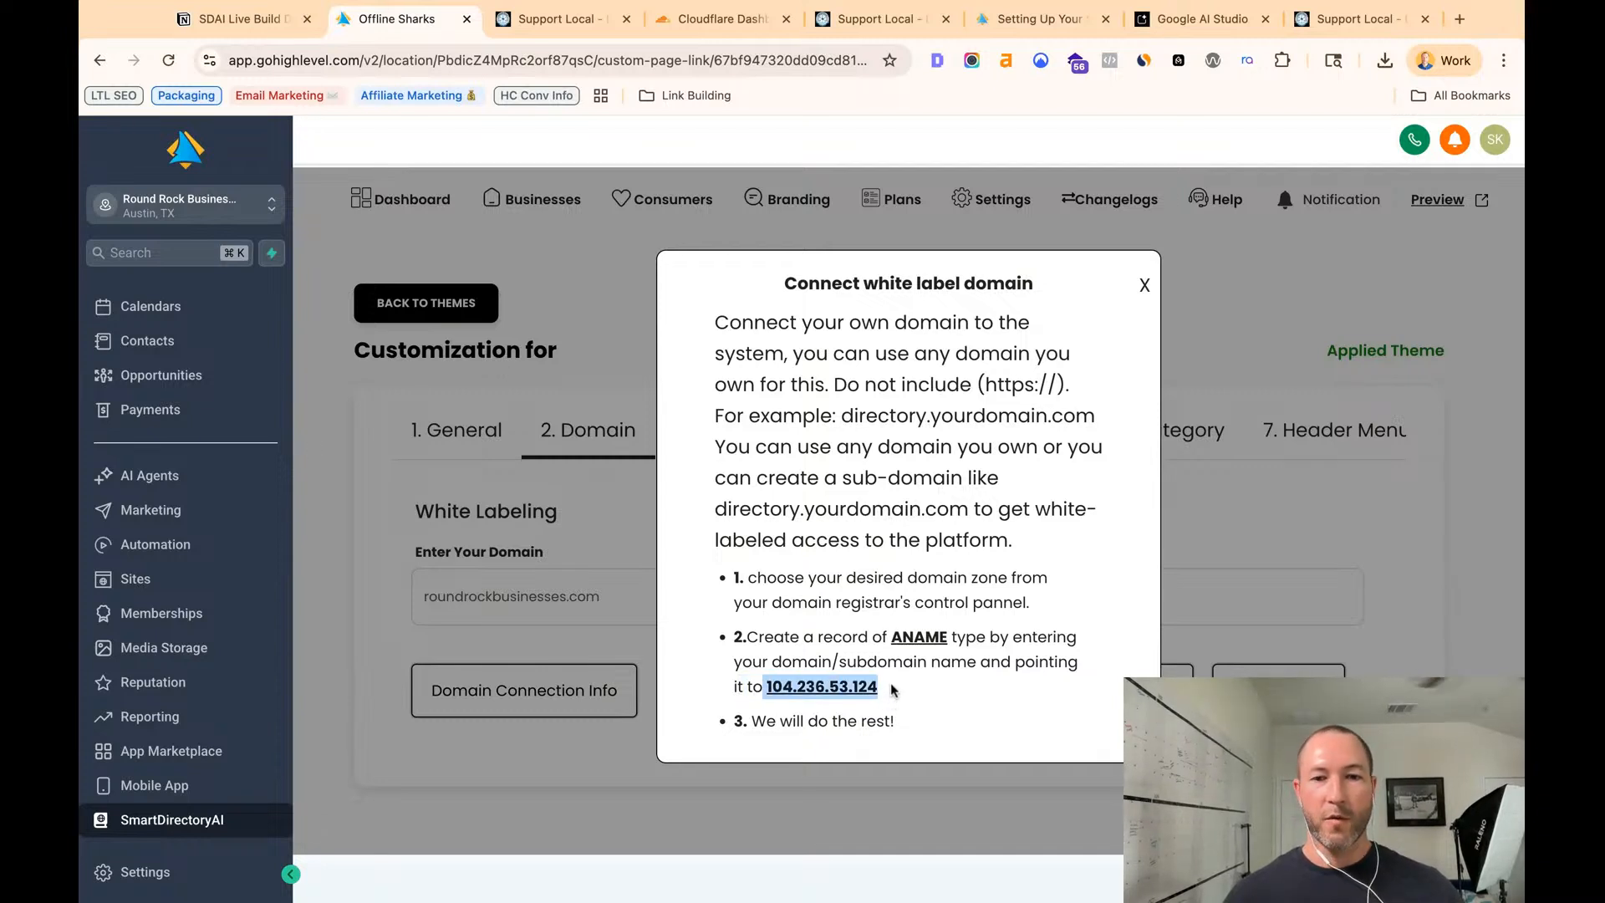
{"action": "left_click", "coordinate": [891, 689]}
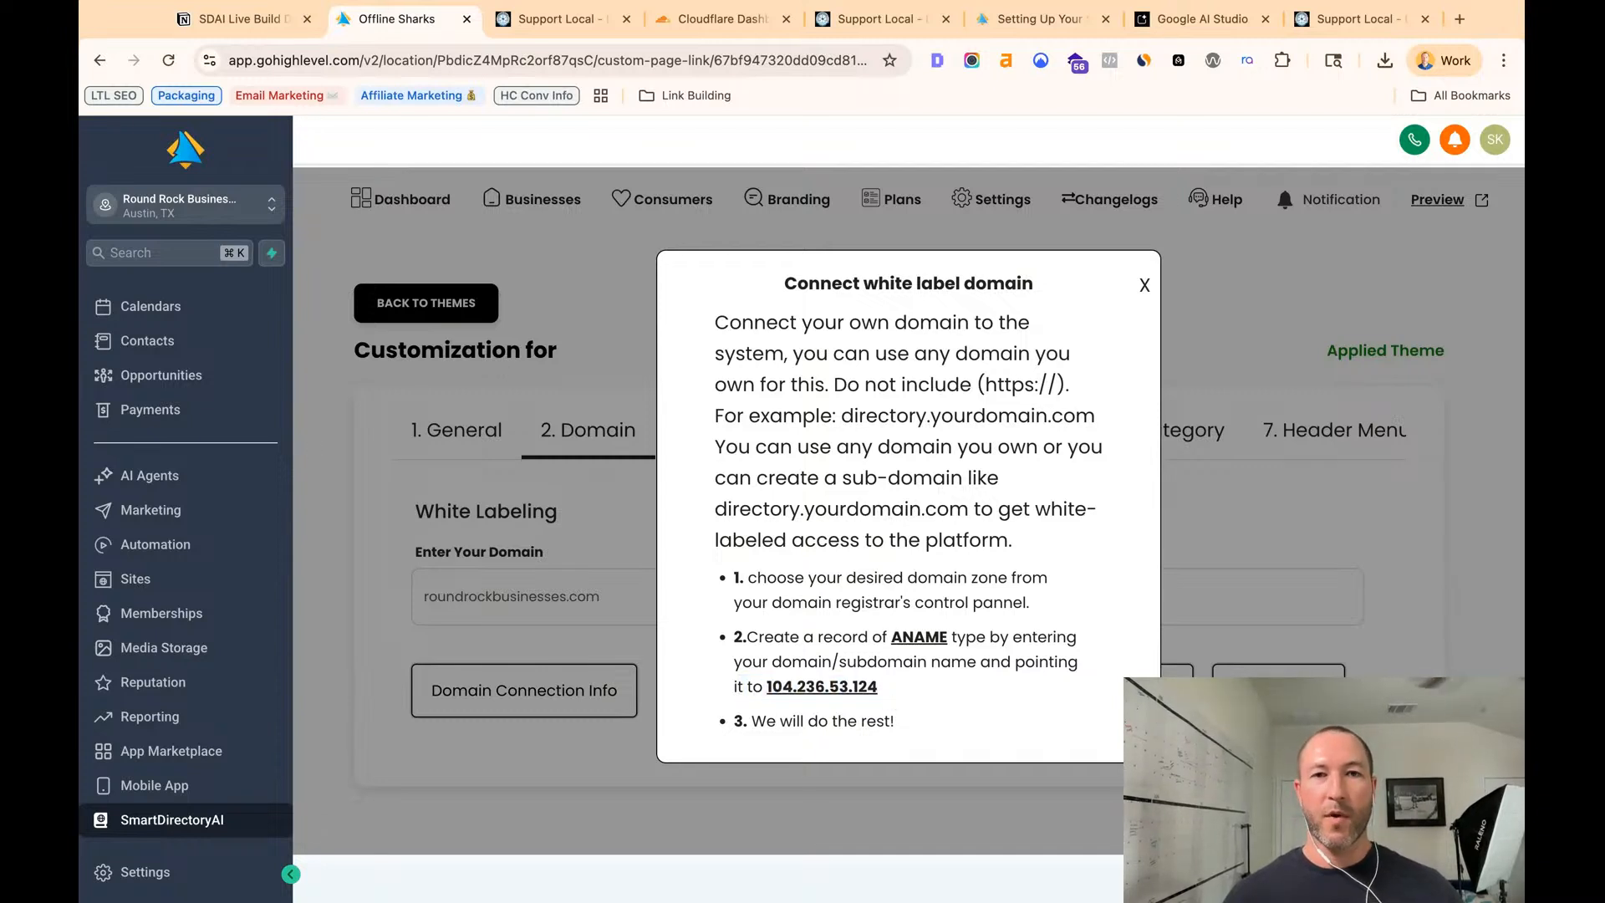
- Switch to Cloudflare and start a new DNS record of type A for roundrockbusinesses.com
{"action": "left_click", "coordinate": [697, 22]}
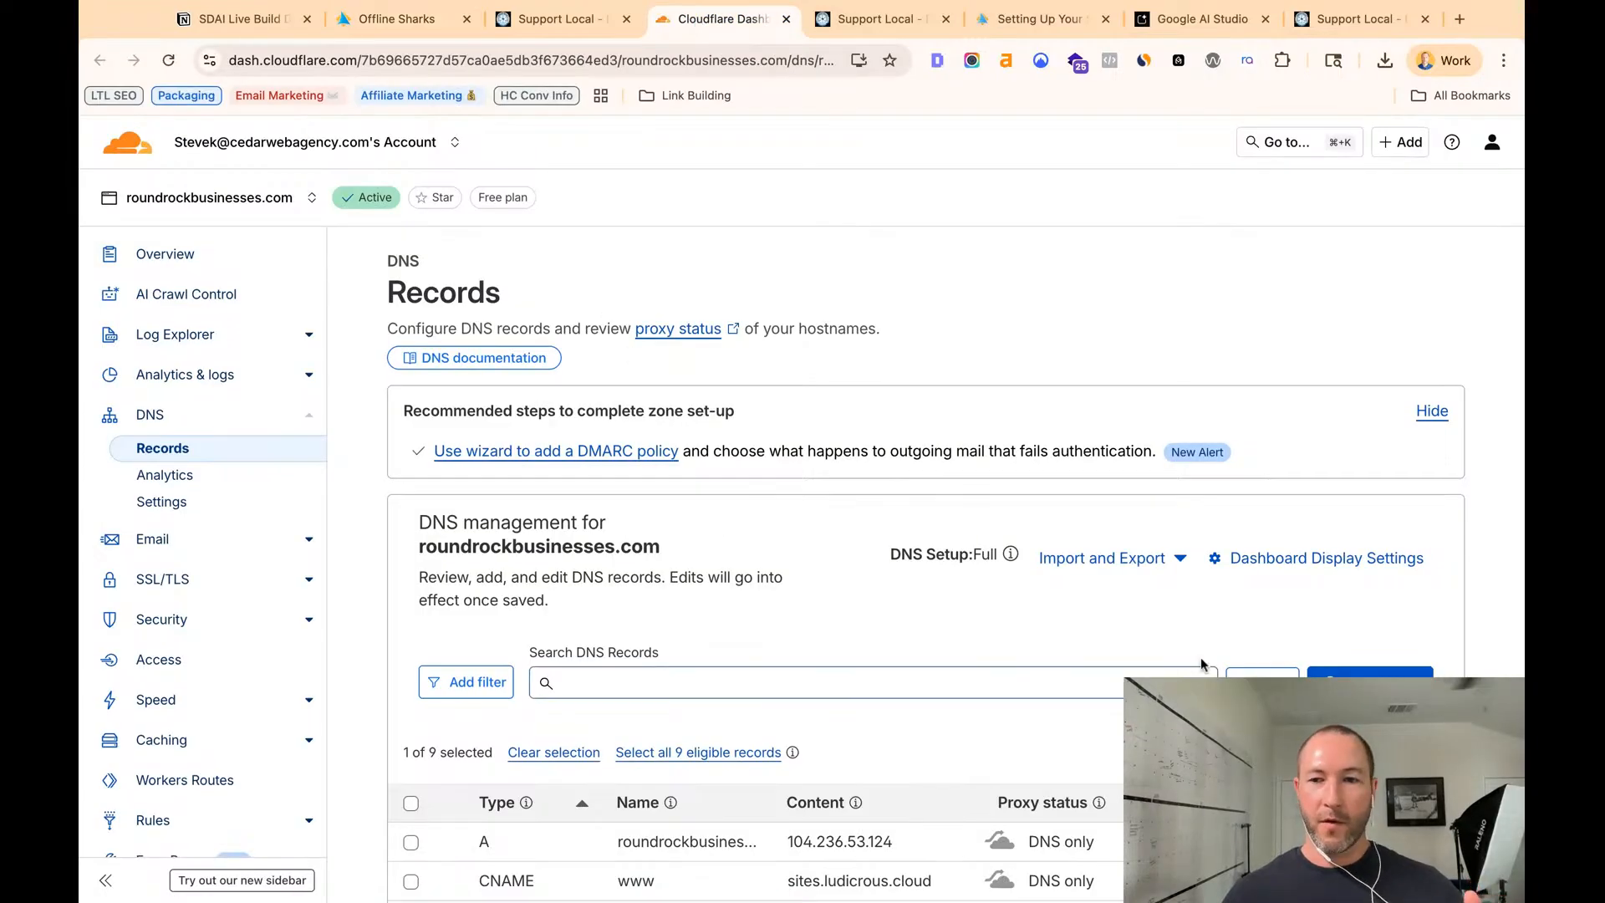
{"action": "left_click", "coordinate": [1350, 675]}
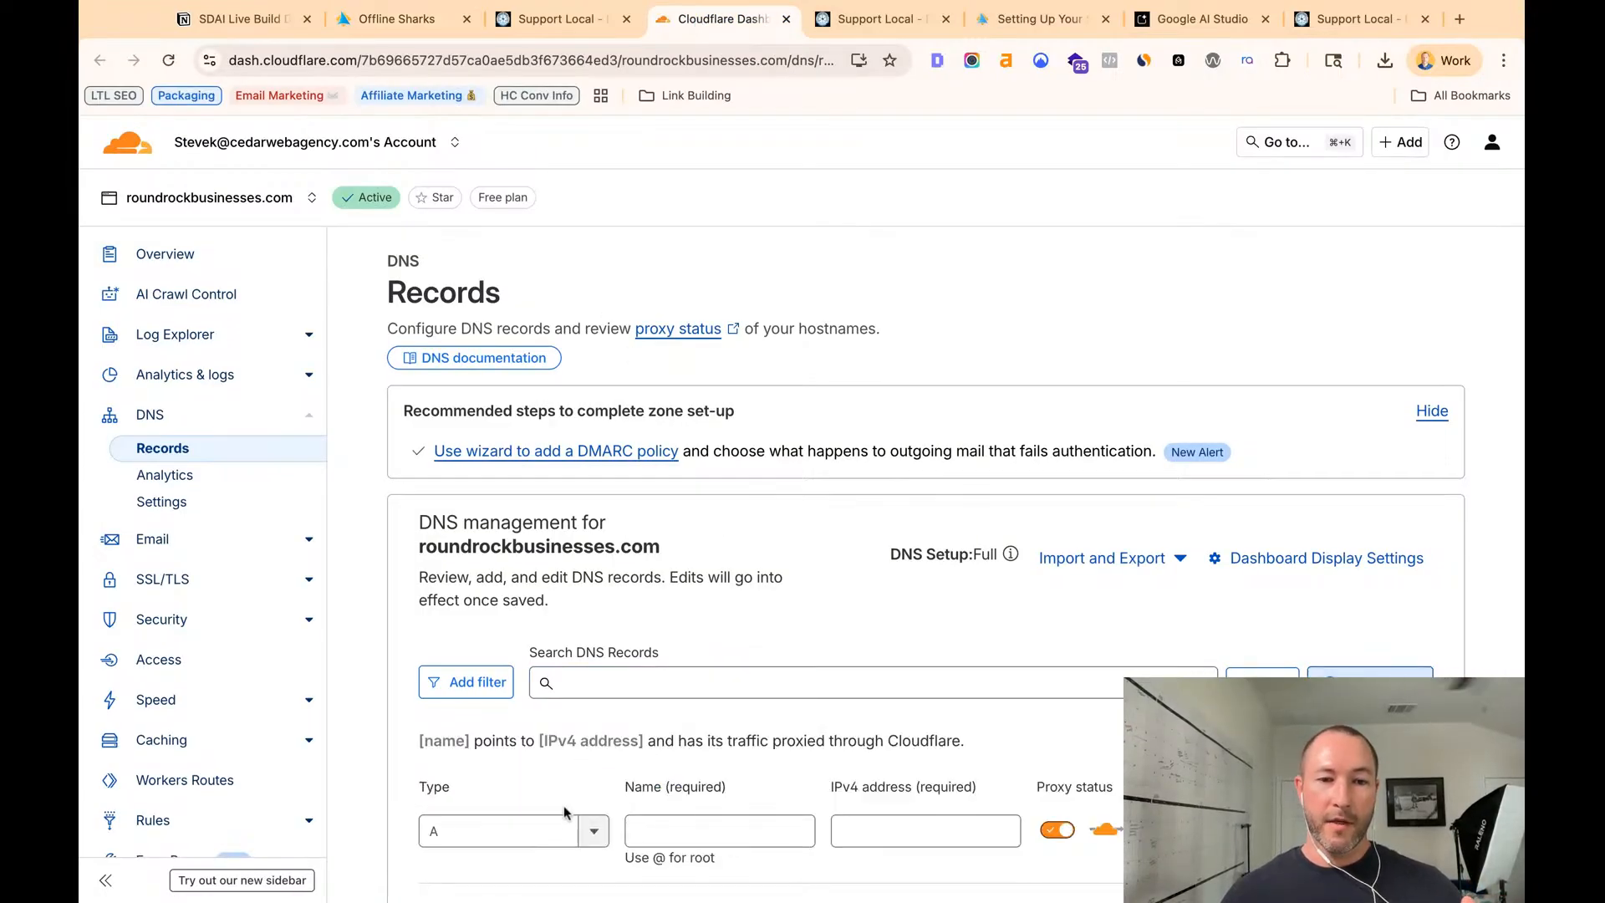
{"action": "scroll", "coordinate": [589, 827], "scroll_direction": "down", "scroll_amount": 3}
{"action": "scroll", "coordinate": [579, 732], "scroll_direction": "down", "scroll_amount": 3}
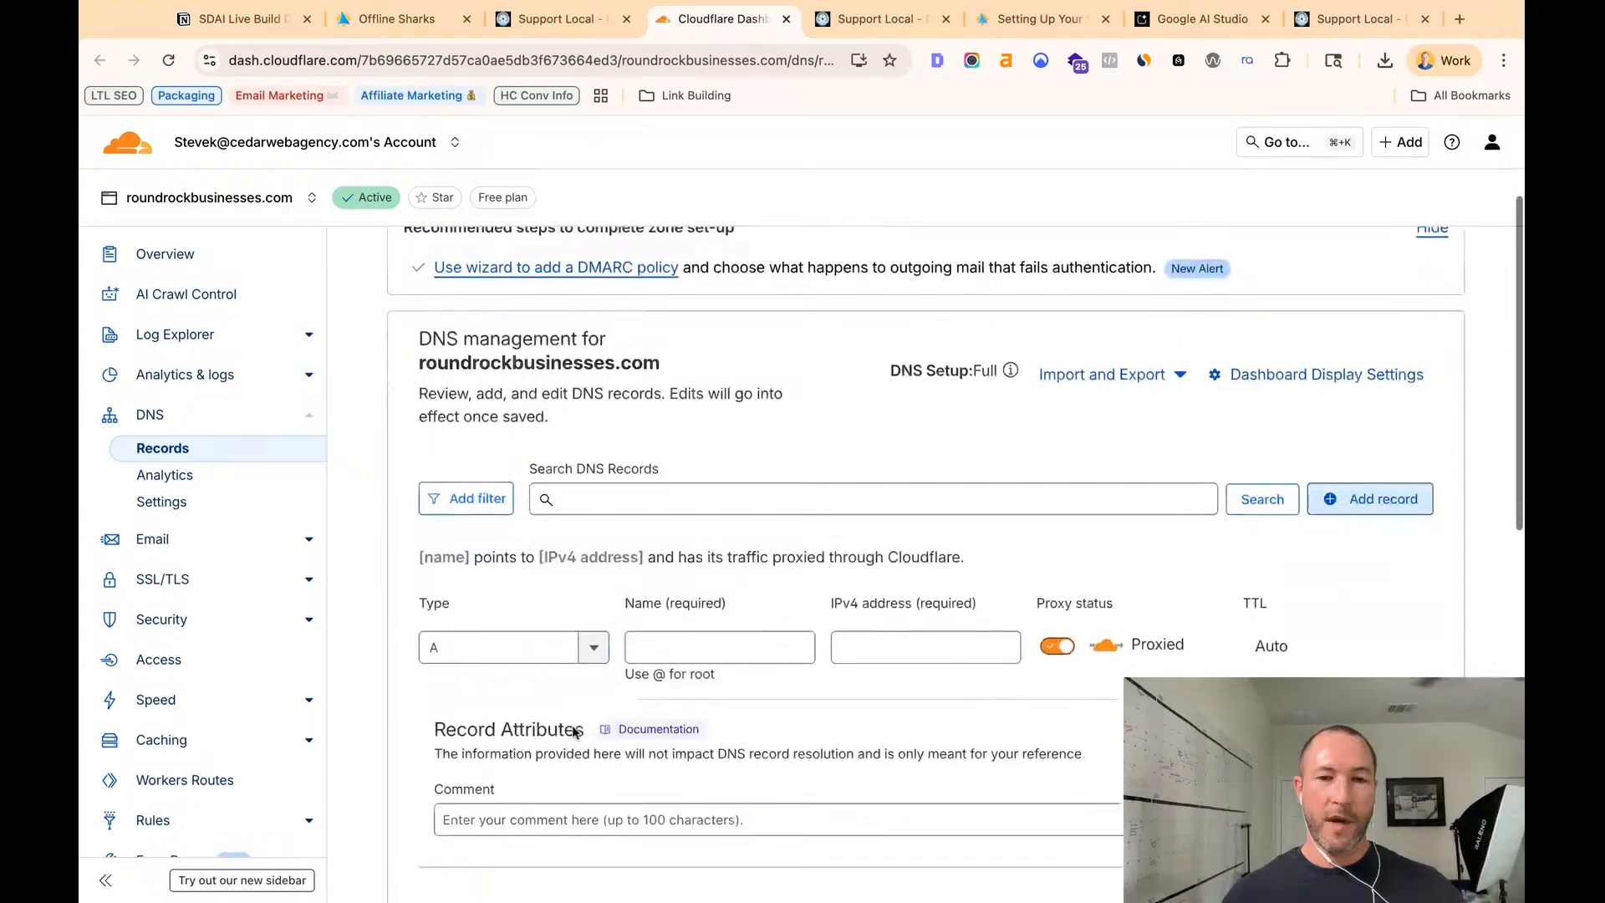
{"action": "left_click", "coordinate": [593, 586]}
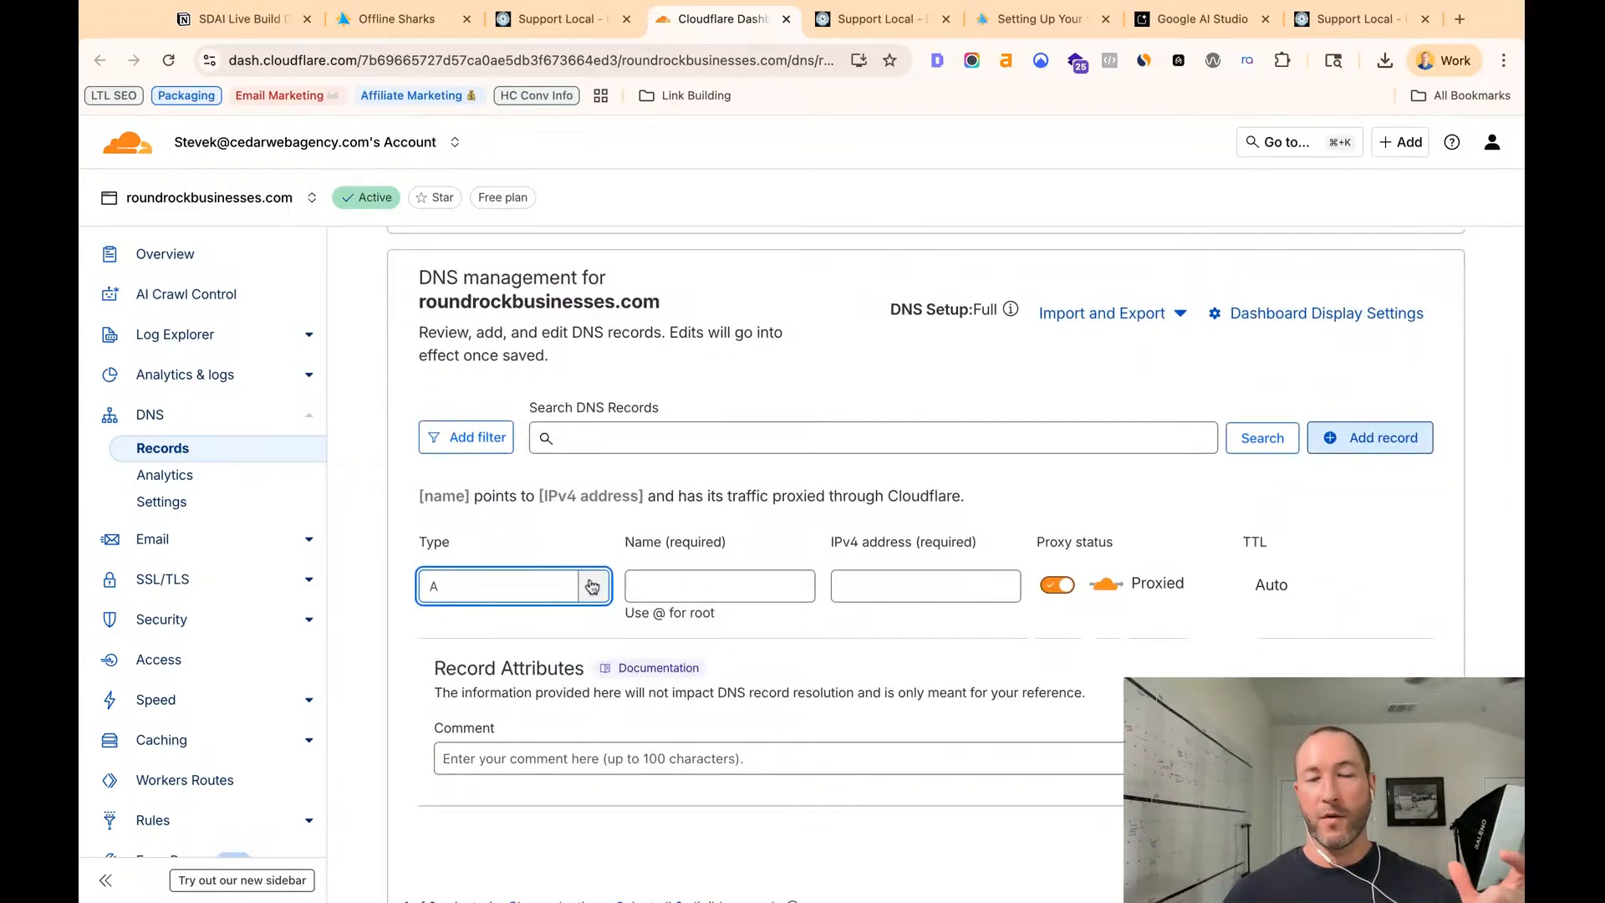
{"action": "left_click", "coordinate": [592, 586]}
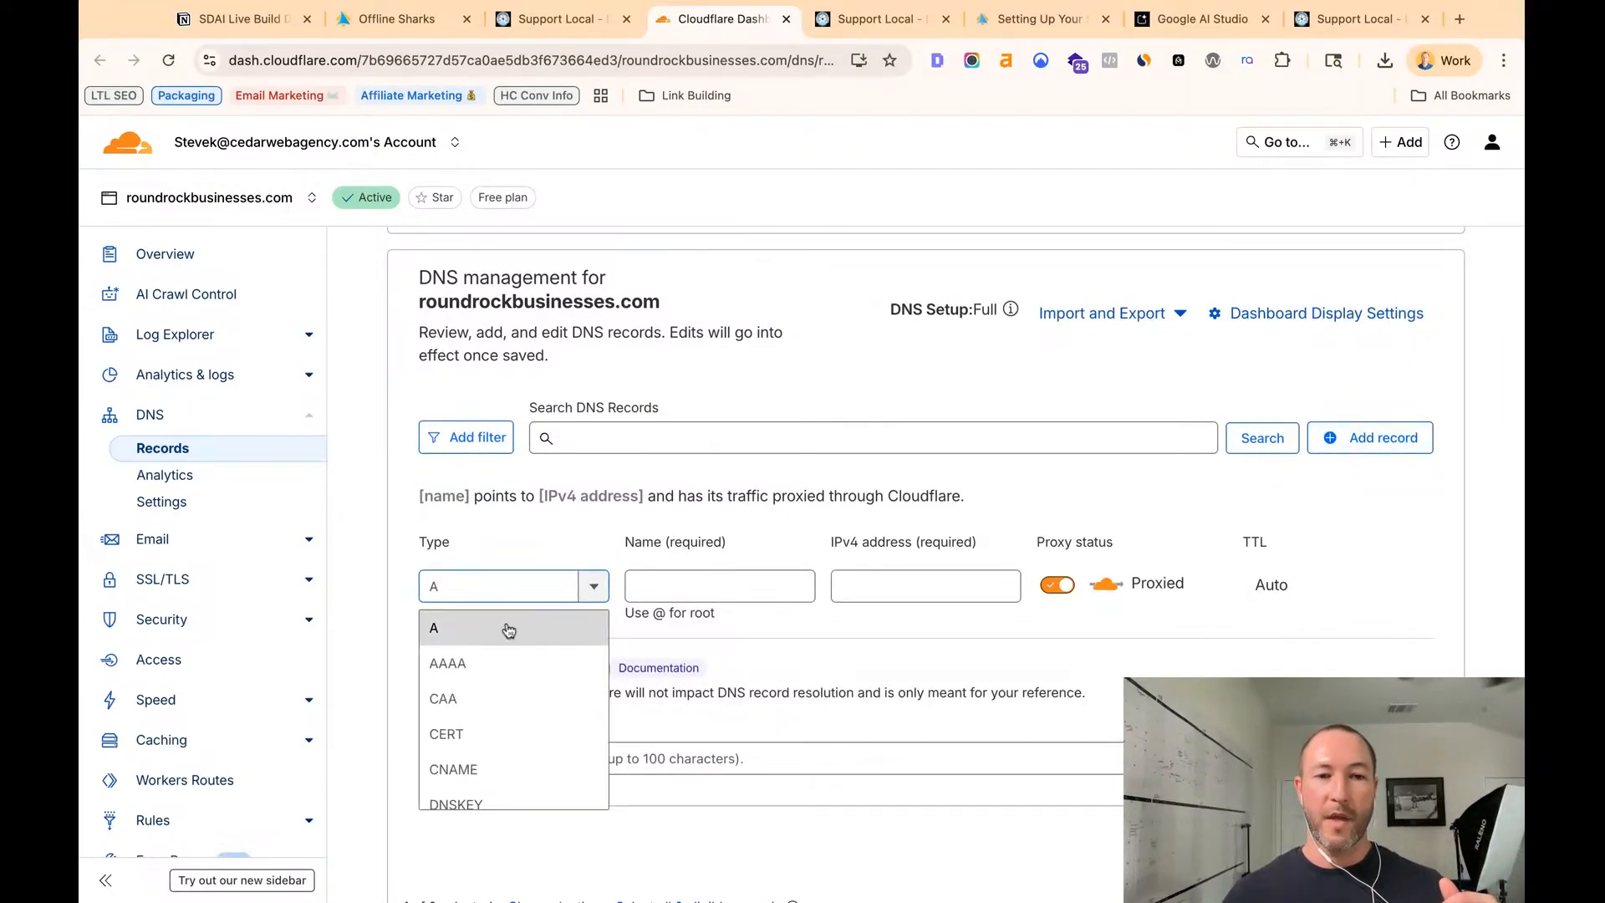
{"action": "left_click", "coordinate": [508, 626]}
- Fill in the new A record with name @, IPv4 address 104.236.53.124 and DNS only, and close the record form
{"action": "left_click", "coordinate": [678, 597]}
{"action": "type", "text": "@"}
{"action": "key", "text": "Tab"}
{"action": "key", "text": "super+v"}
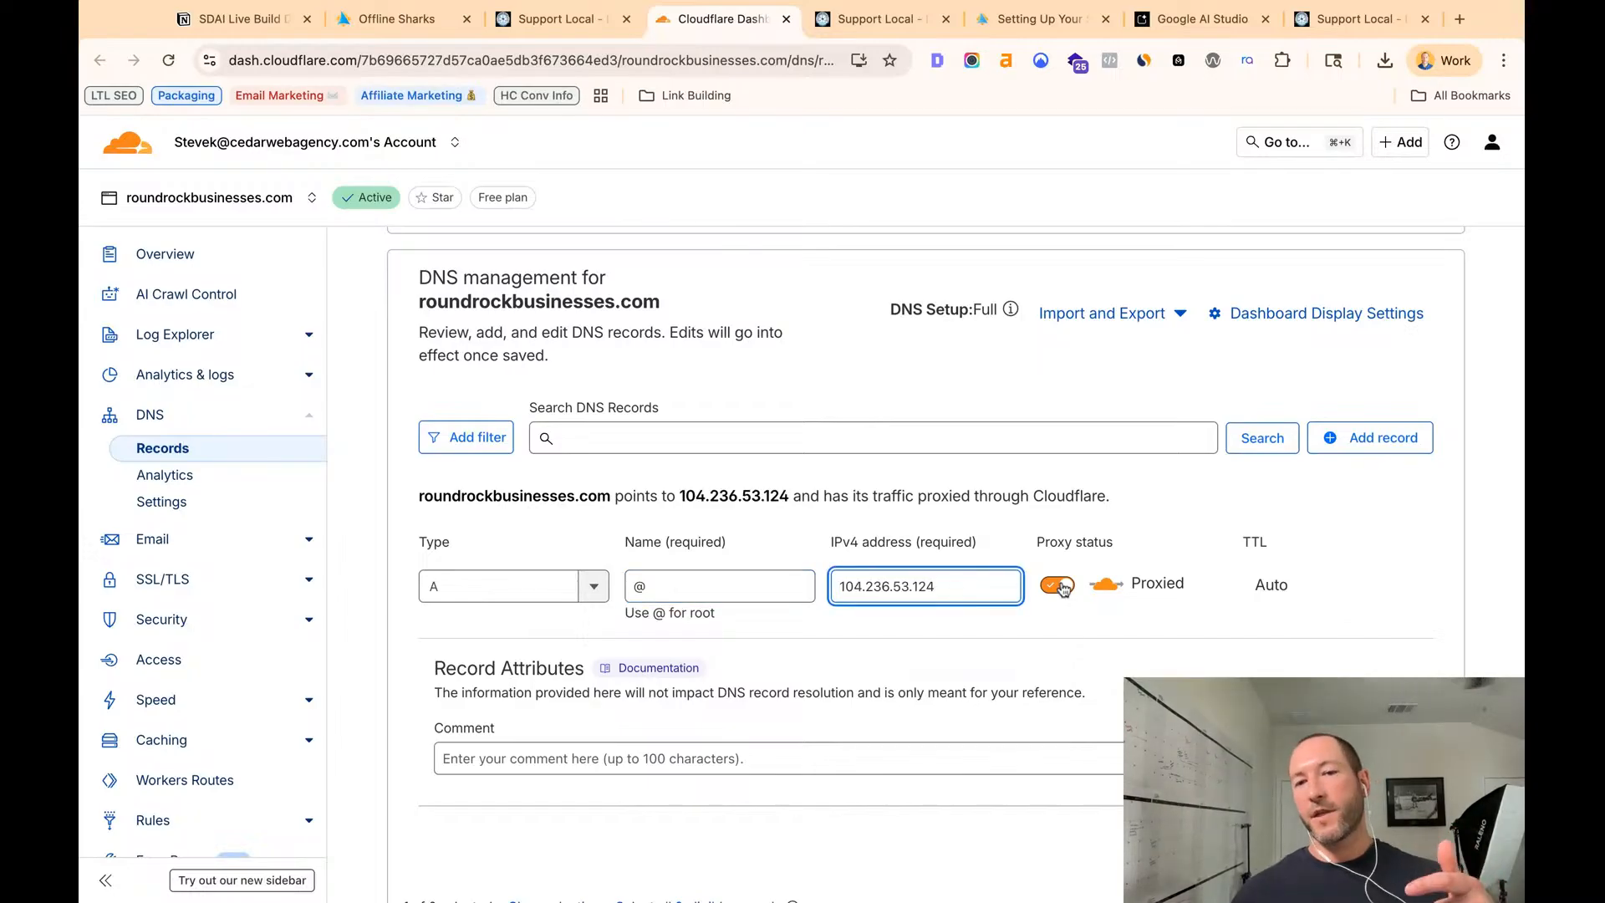
{"action": "left_click", "coordinate": [1058, 586]}
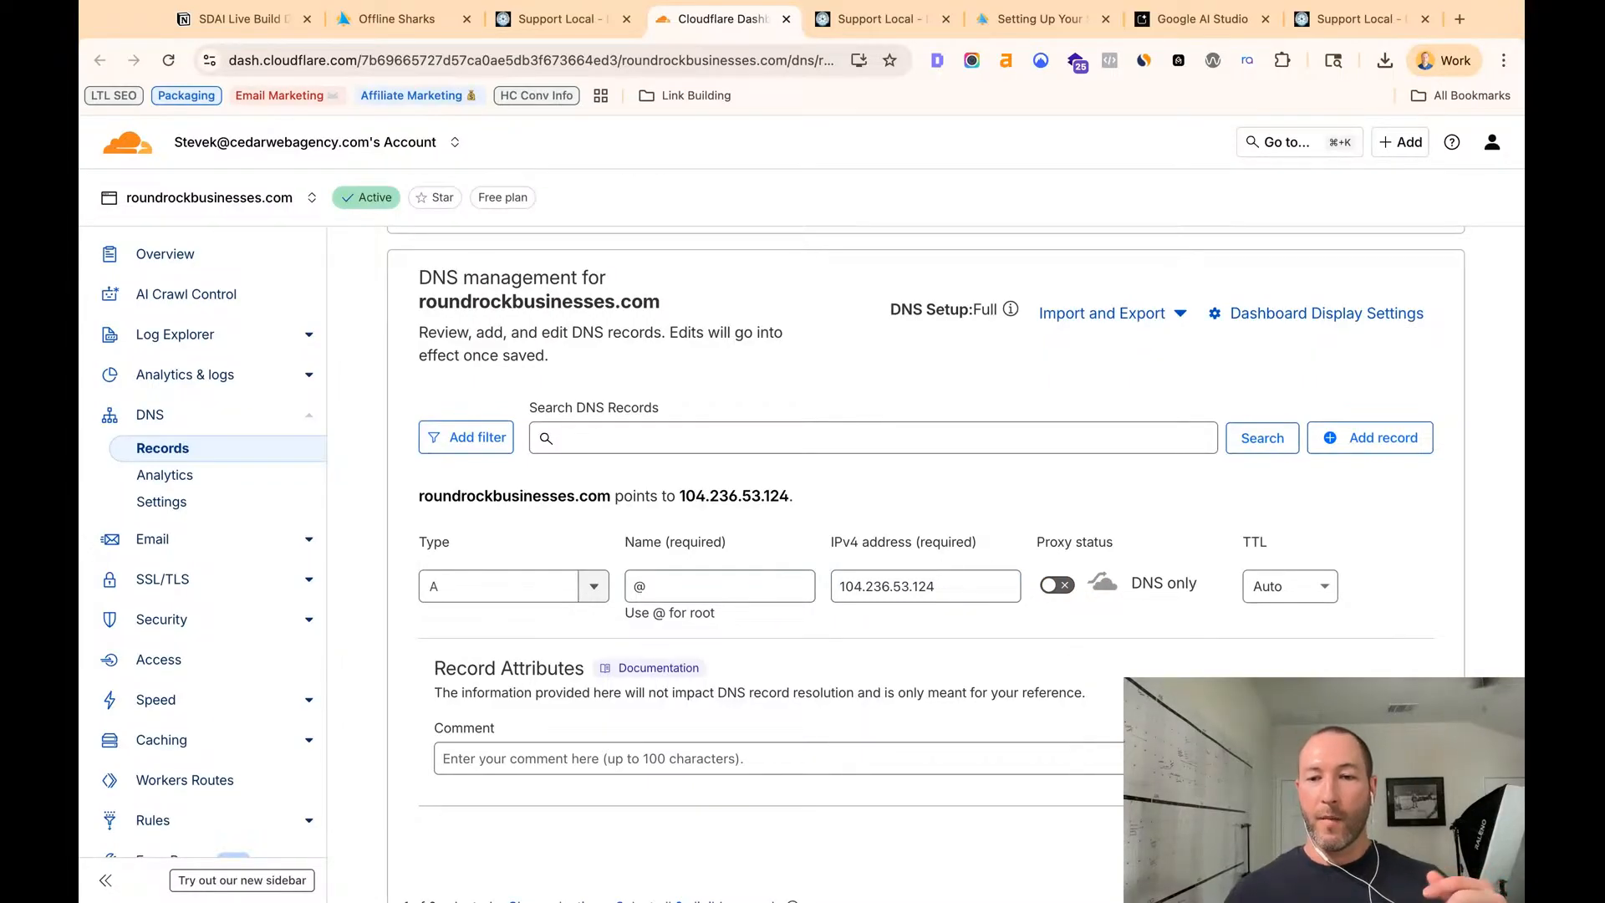
{"action": "left_click", "coordinate": [1404, 841]}
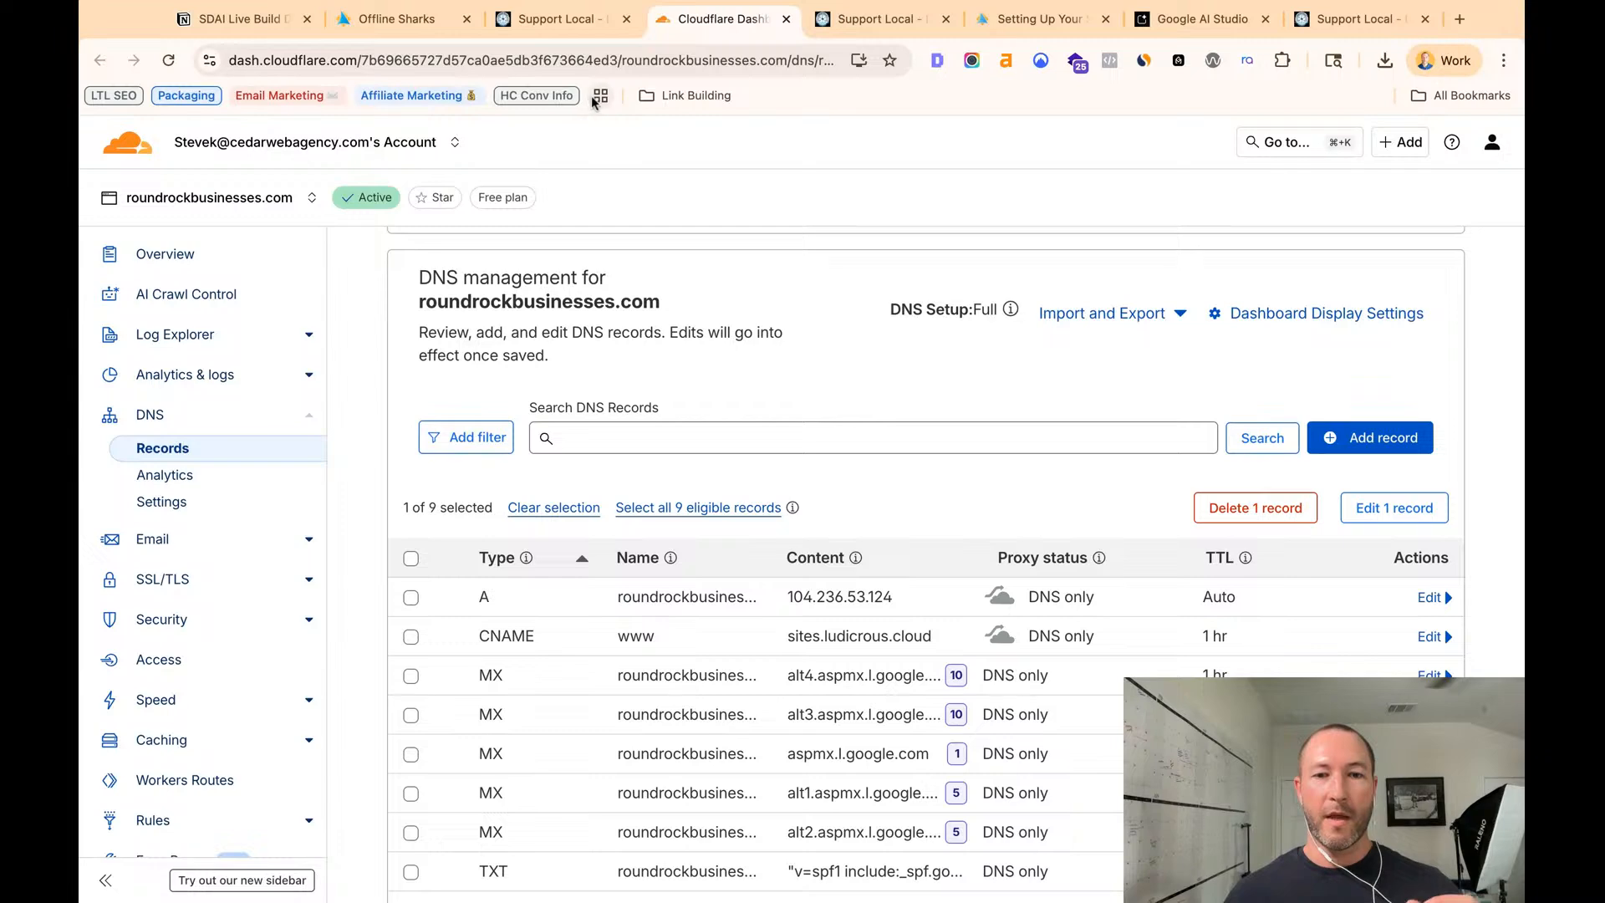
- Return to the theme's domain settings, close the connection instructions, and review the white label domain entry
{"action": "left_click", "coordinate": [567, 21]}
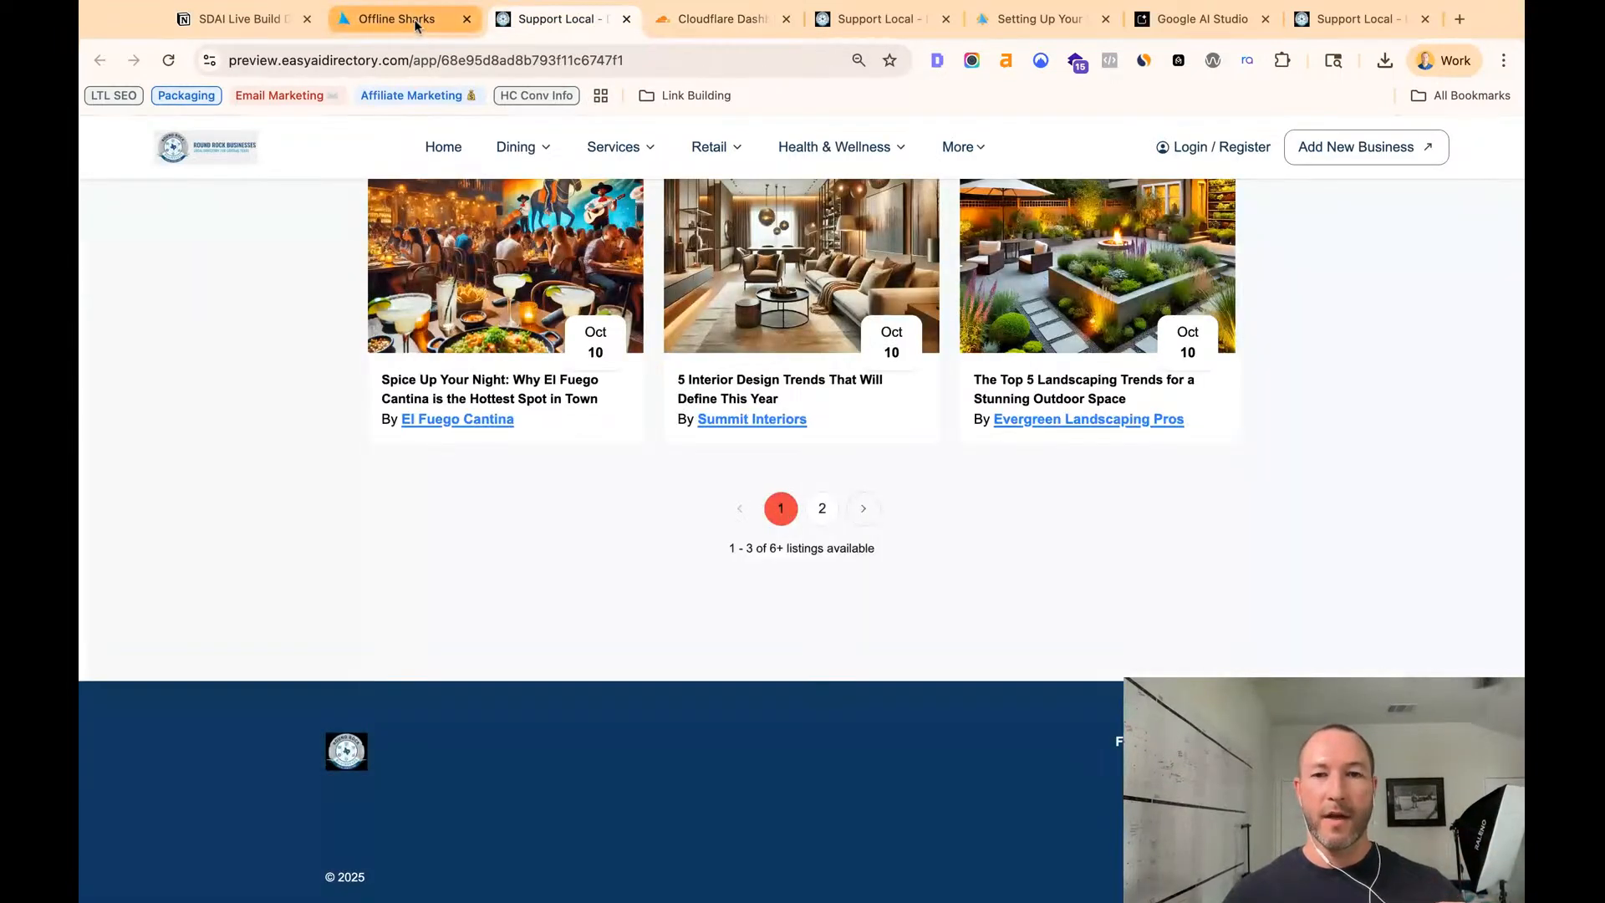
{"action": "left_click", "coordinate": [402, 19]}
{"action": "scroll", "coordinate": [885, 527], "scroll_direction": "down", "scroll_amount": 1}
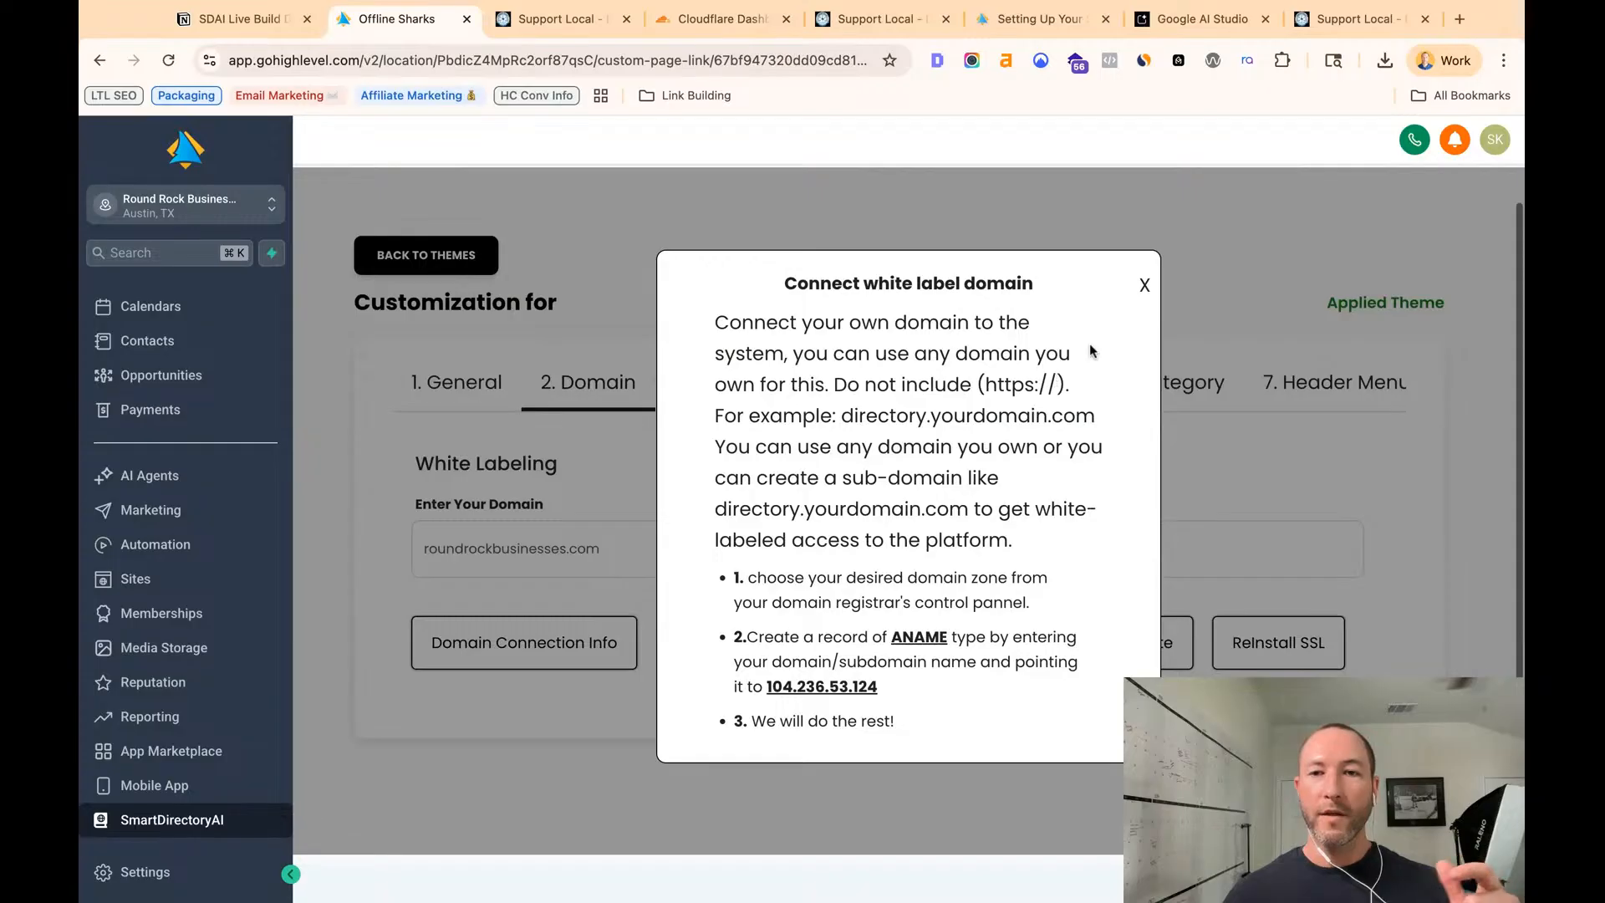
{"action": "left_click", "coordinate": [1142, 285]}
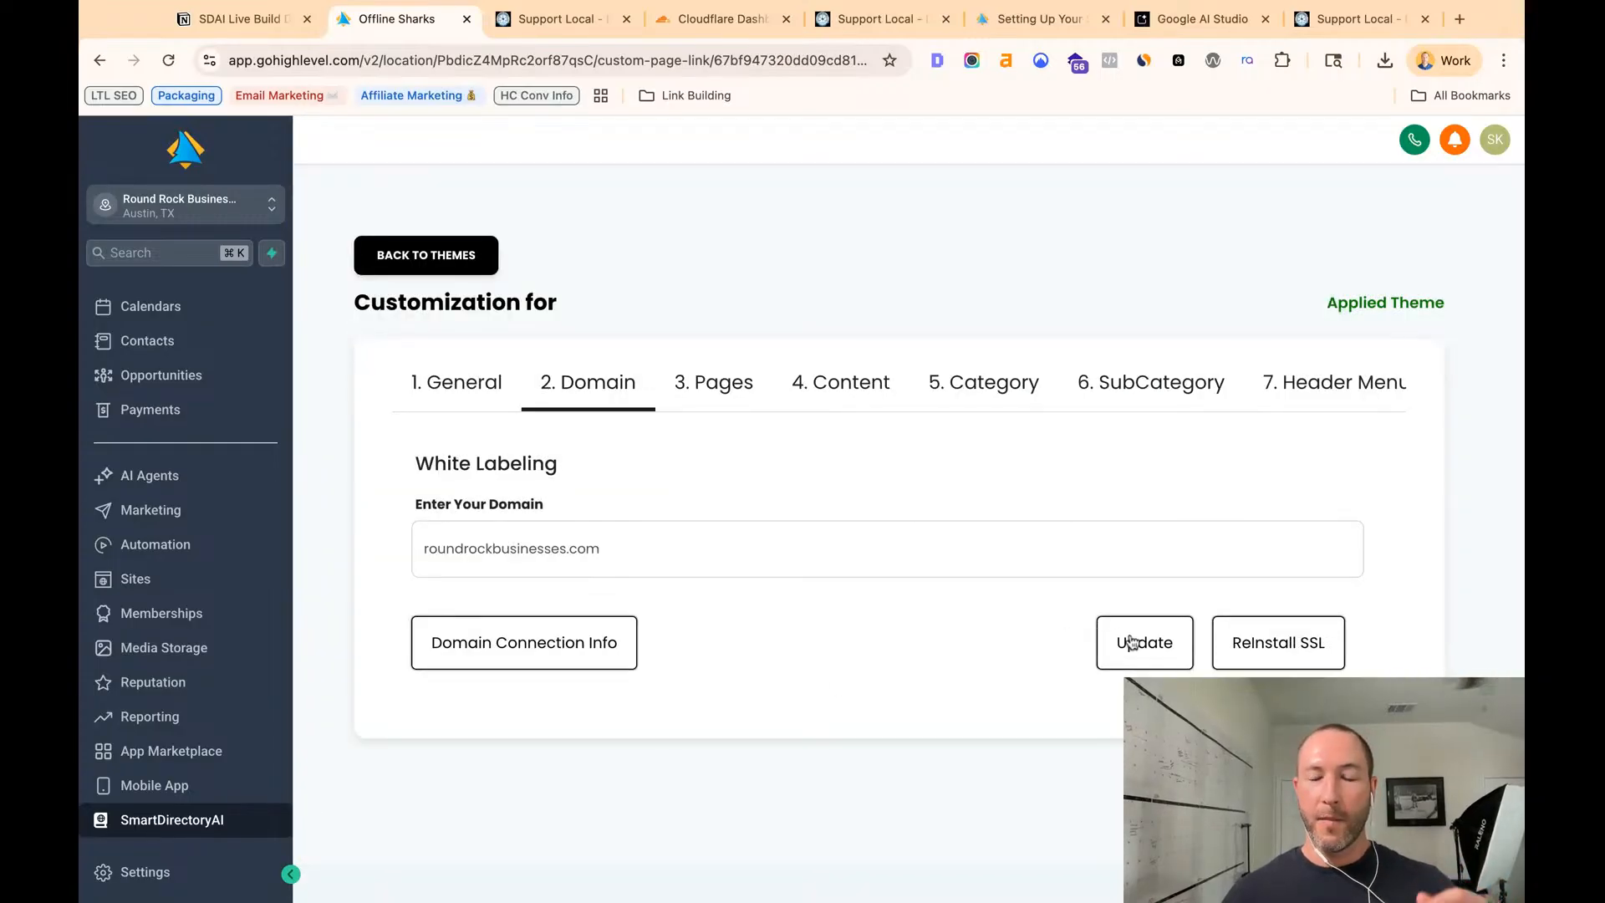
{"action": "triple_click", "coordinate": [616, 545]}
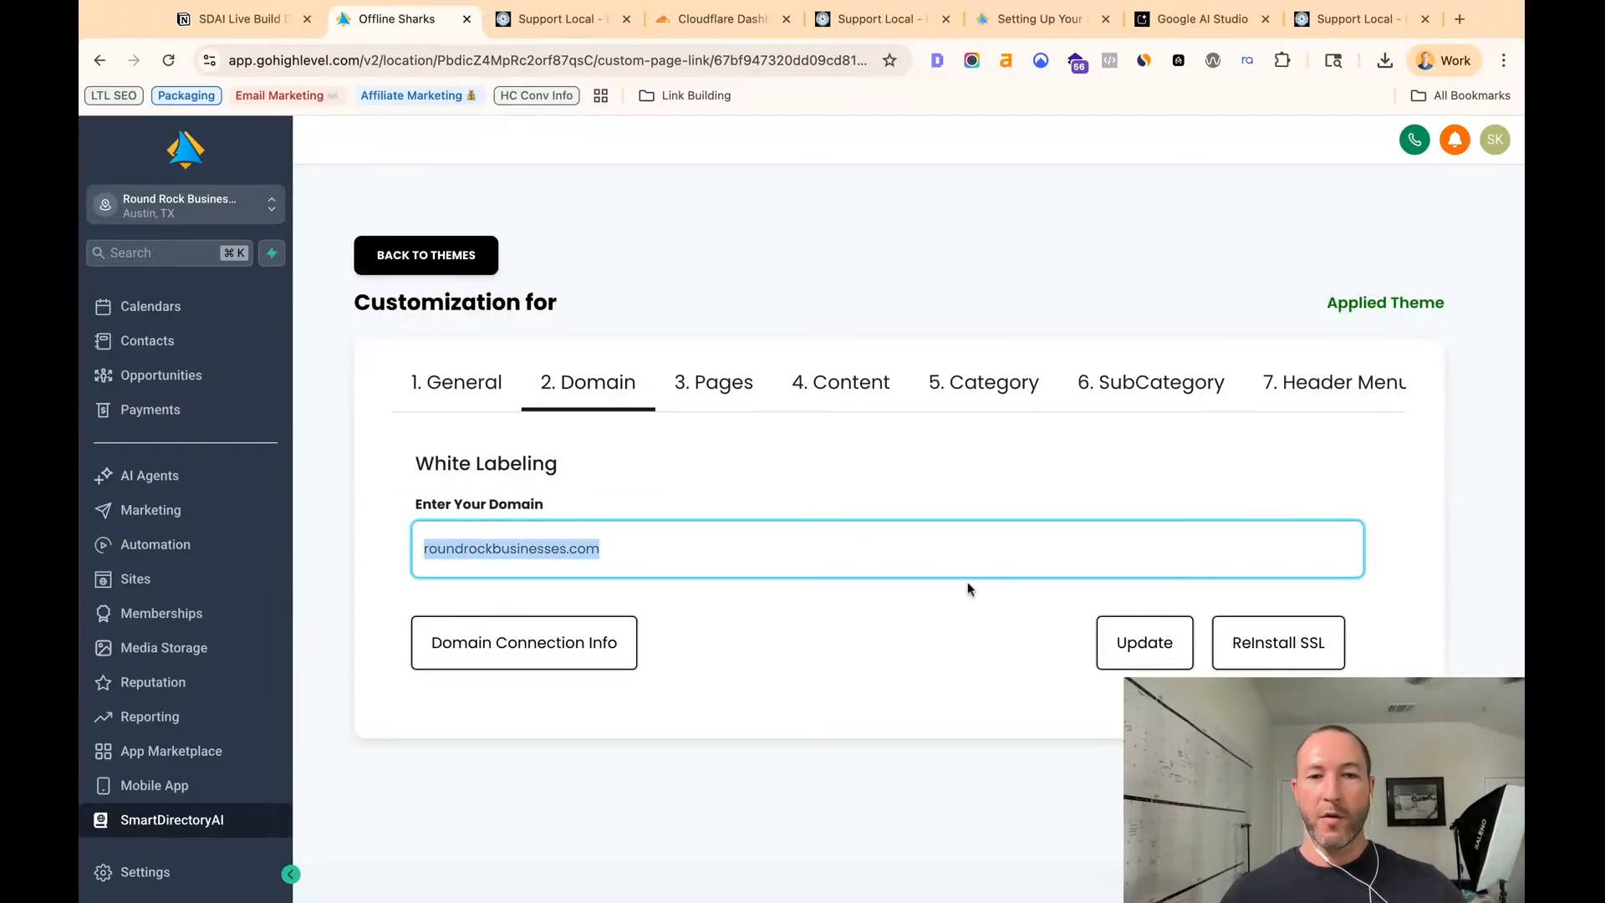
{"action": "left_click", "coordinate": [941, 642]}
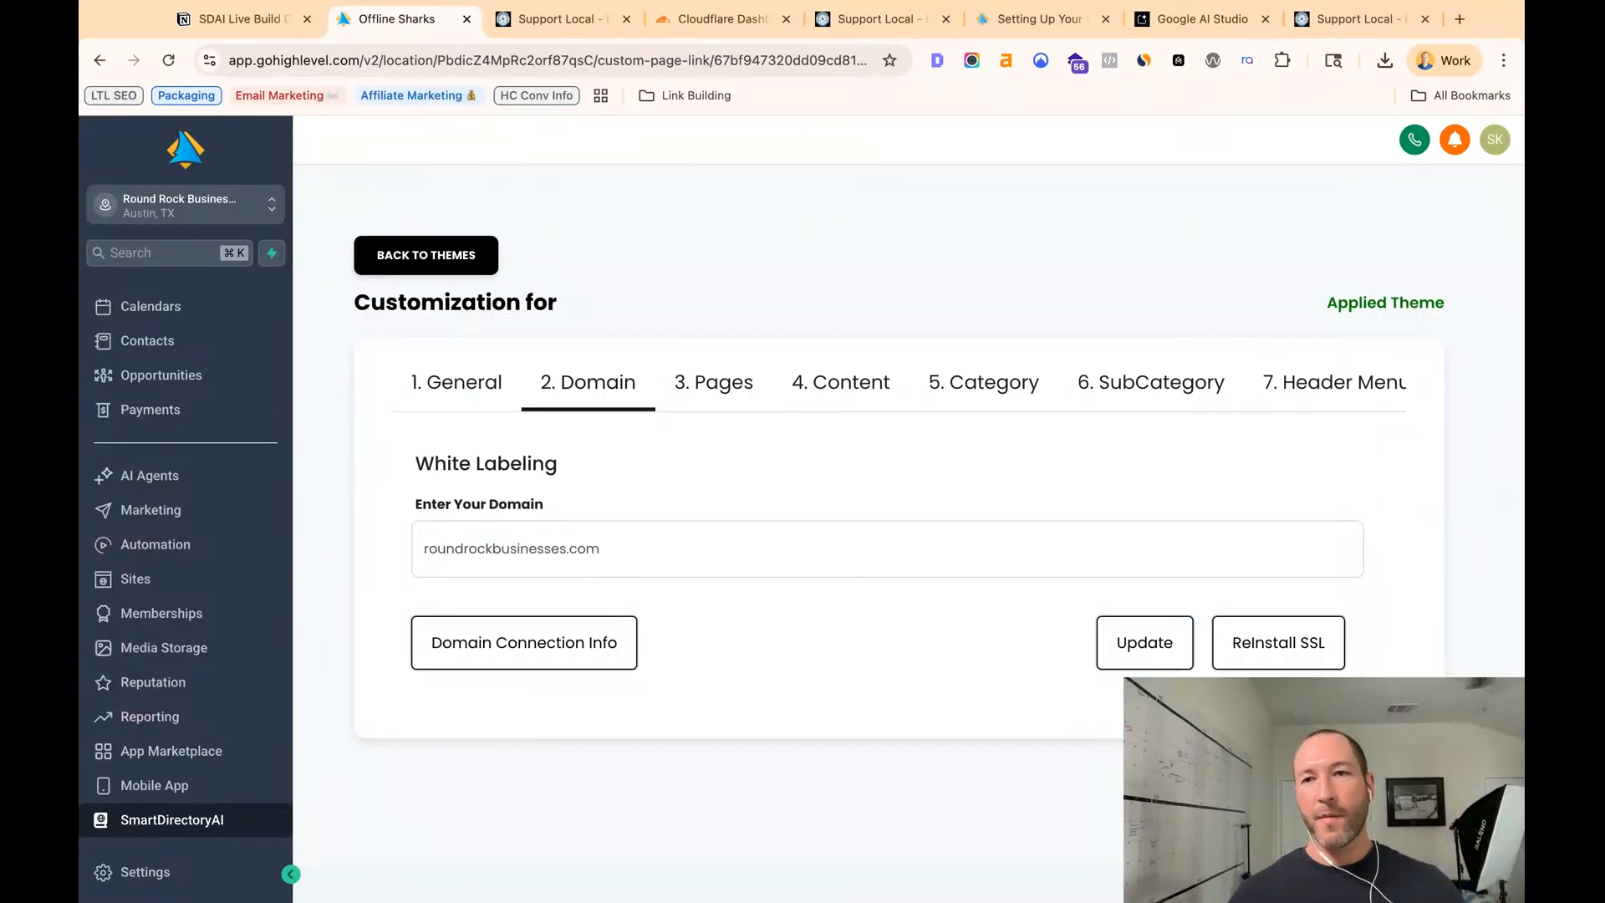
- Load roundrockbusinesses.com and look through its home page down to the footer
{"action": "left_click", "coordinate": [1326, 23]}
{"action": "left_click", "coordinate": [437, 63]}
{"action": "key", "text": "Return"}
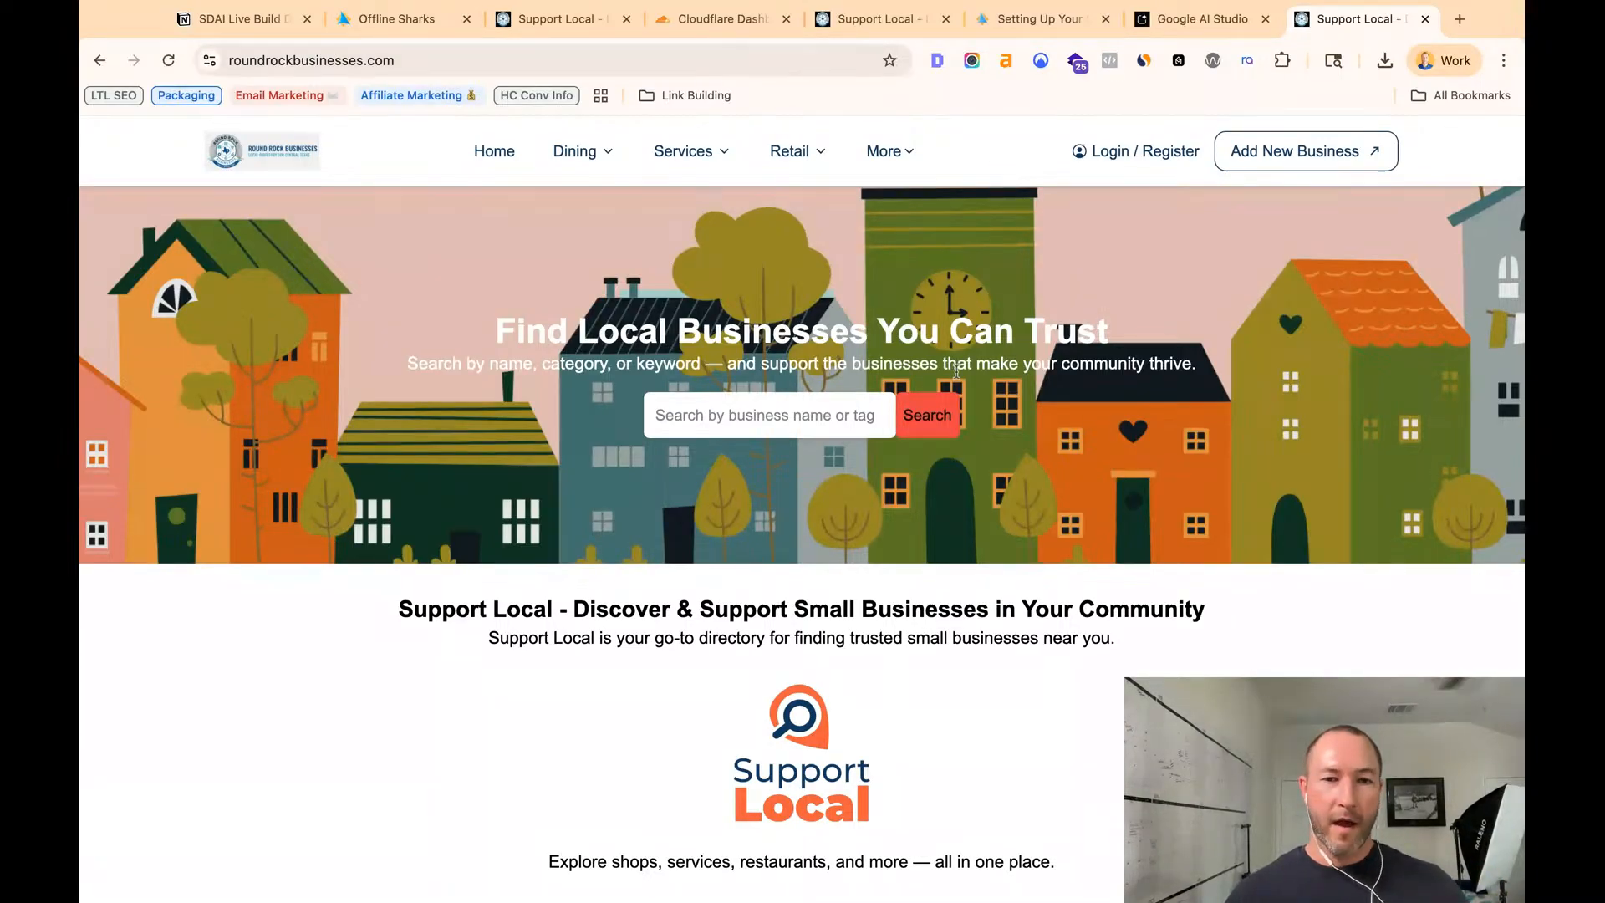
{"action": "scroll", "coordinate": [956, 371], "scroll_direction": "down", "scroll_amount": 15}
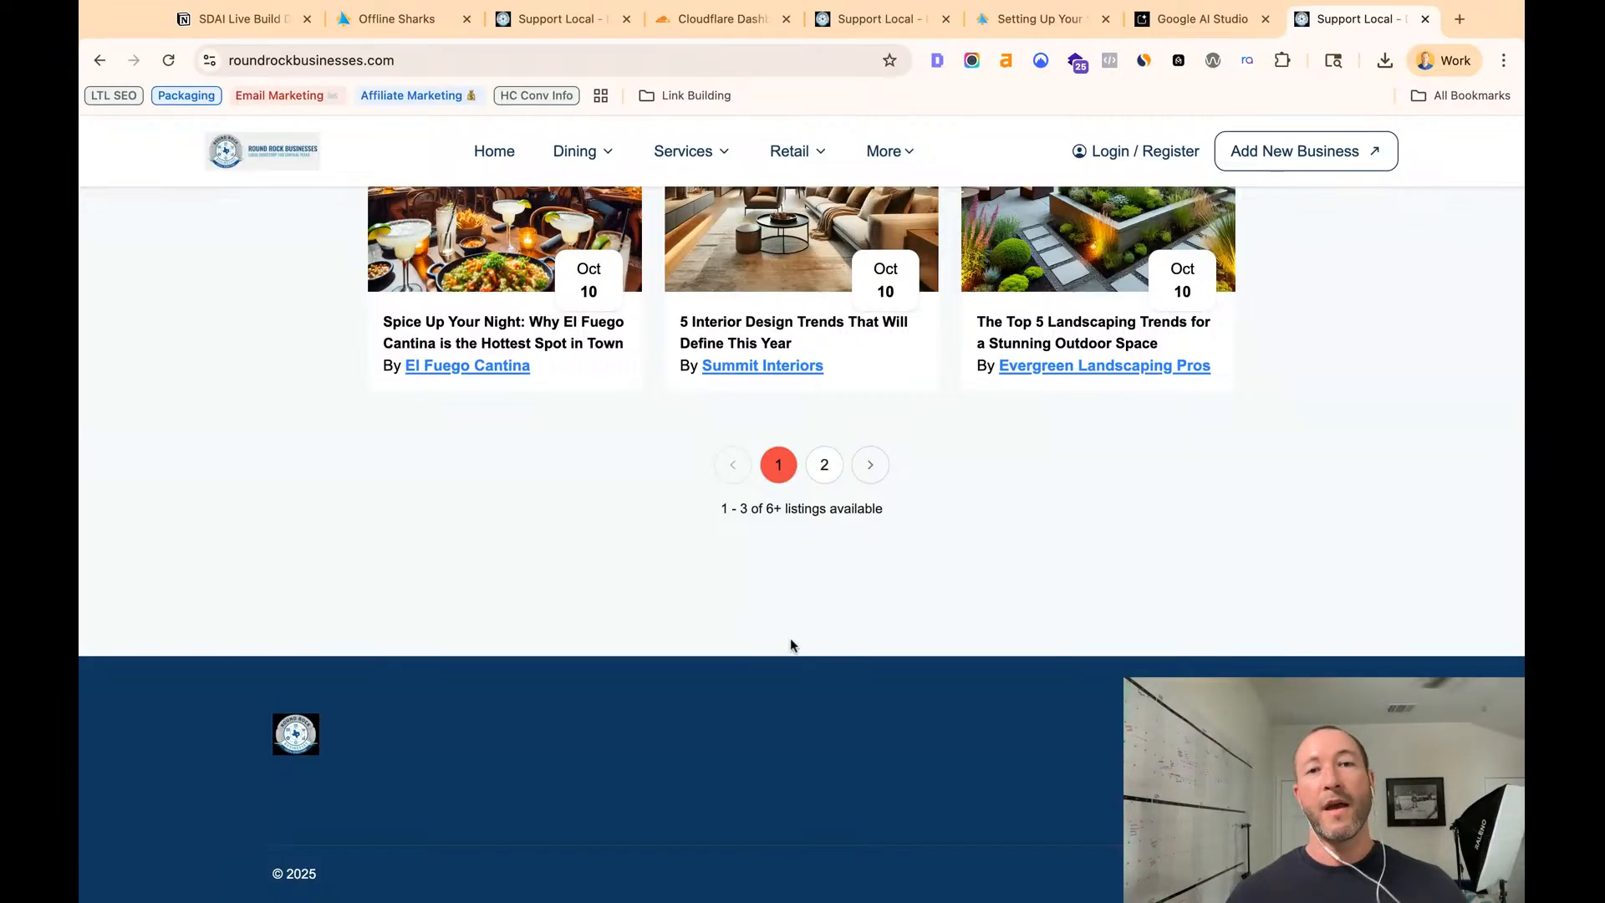
{"action": "scroll", "coordinate": [790, 639], "scroll_direction": "up", "scroll_amount": 1}
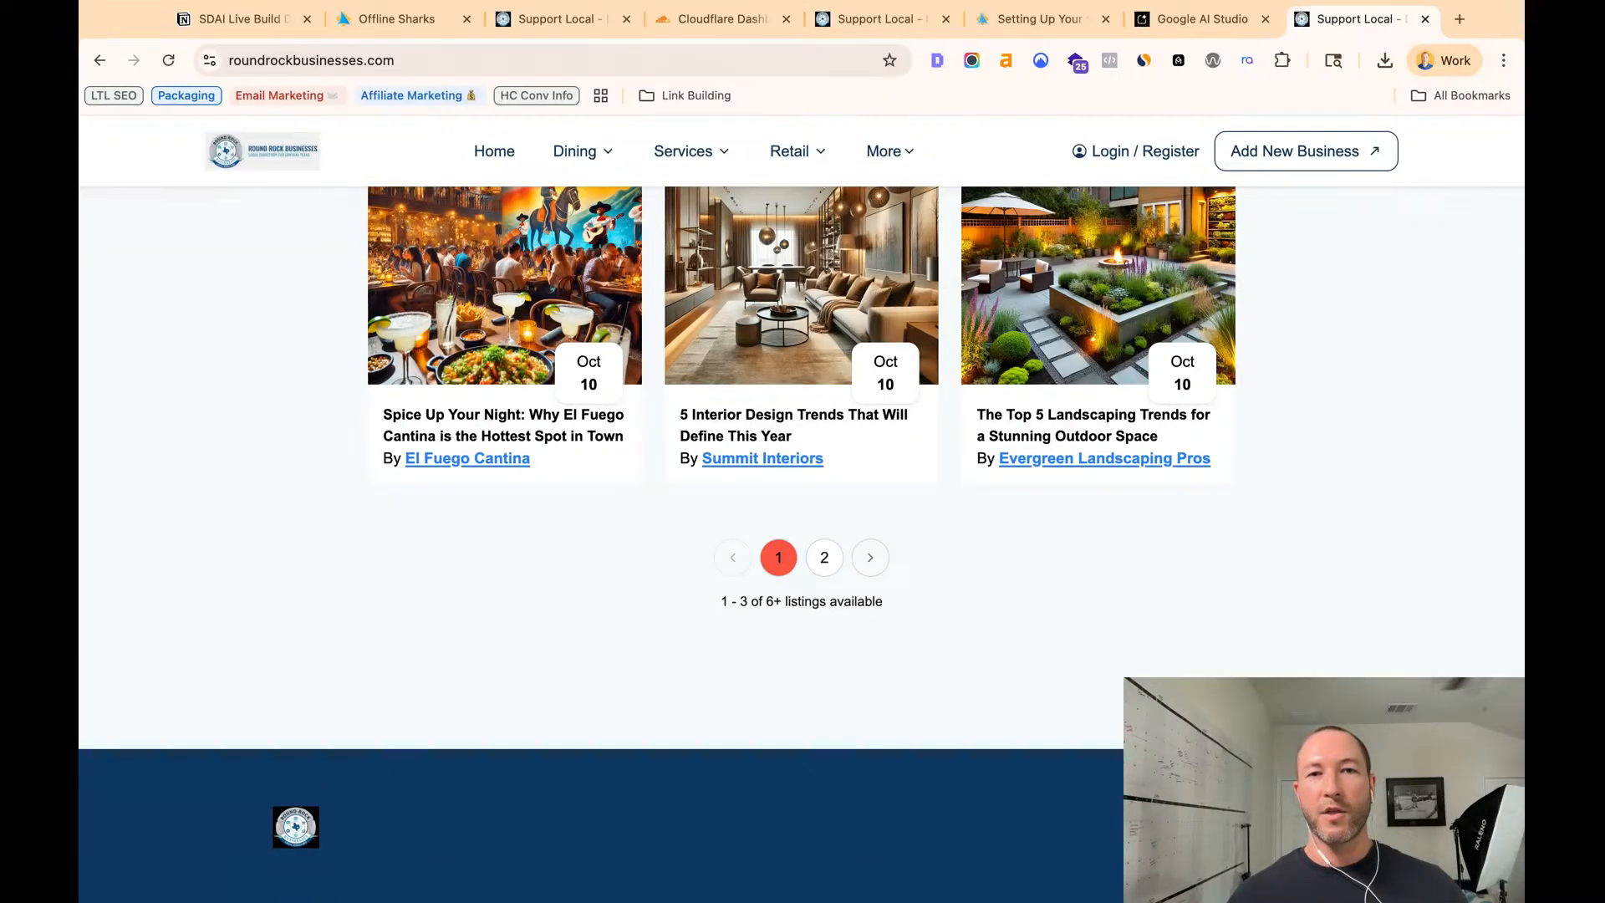
{"action": "scroll", "coordinate": [790, 639], "scroll_direction": "up", "scroll_amount": 15}
- Switch to the SDAI Live Build Demo #1 notes in Notion and review the list of planned tasks
{"action": "left_click", "coordinate": [393, 18]}
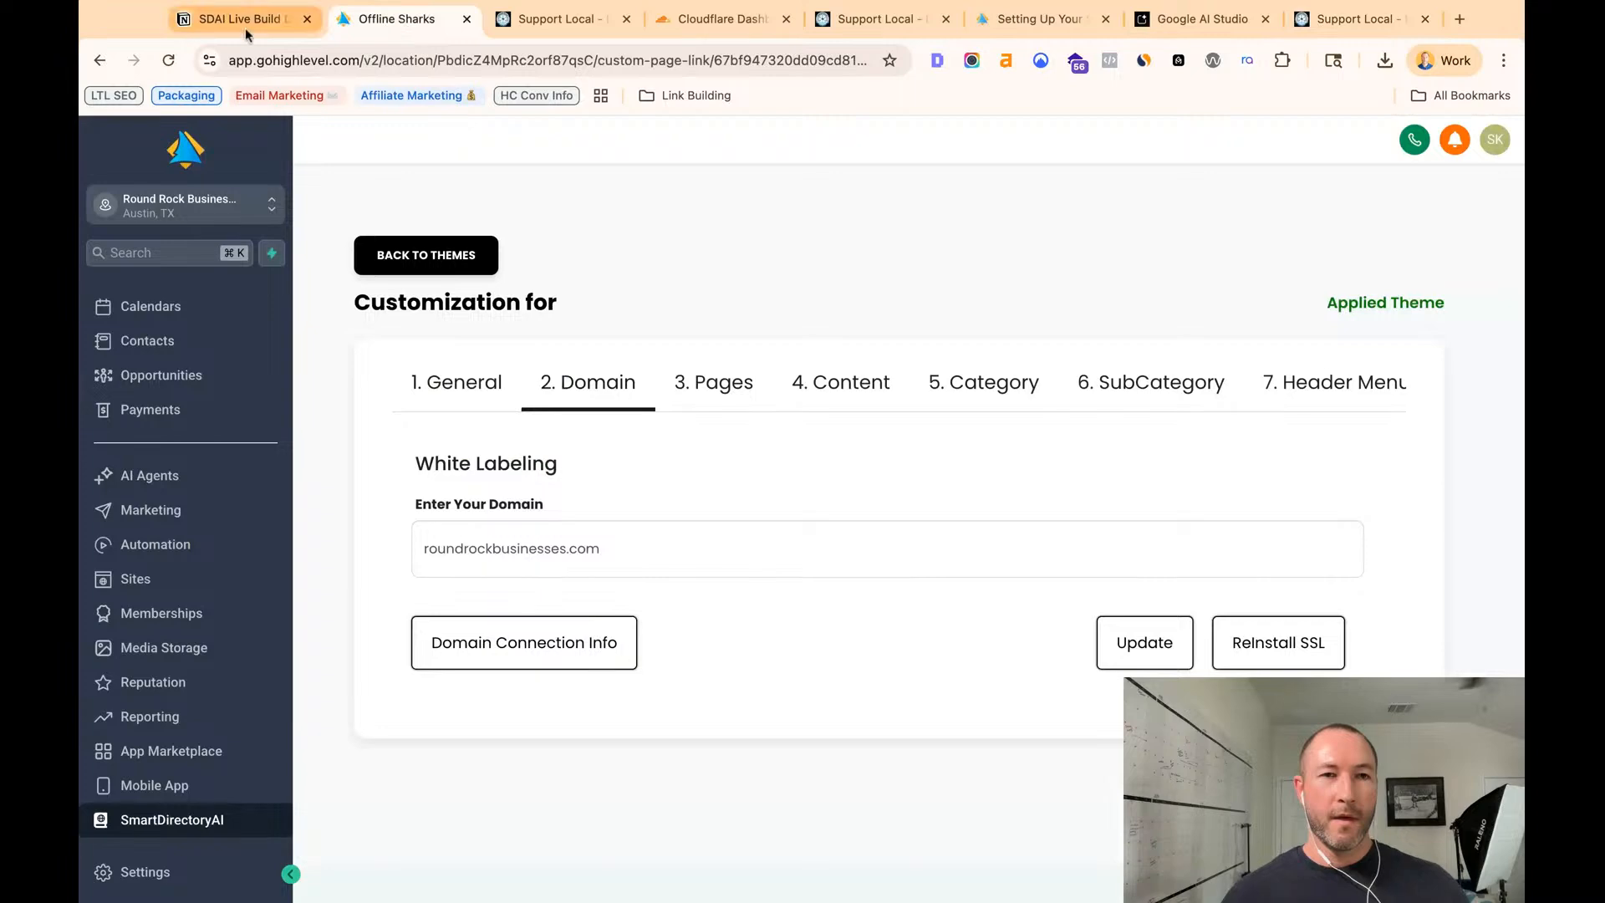
{"action": "left_click", "coordinate": [244, 21]}
{"action": "scroll", "coordinate": [710, 596], "scroll_direction": "down", "scroll_amount": 3}
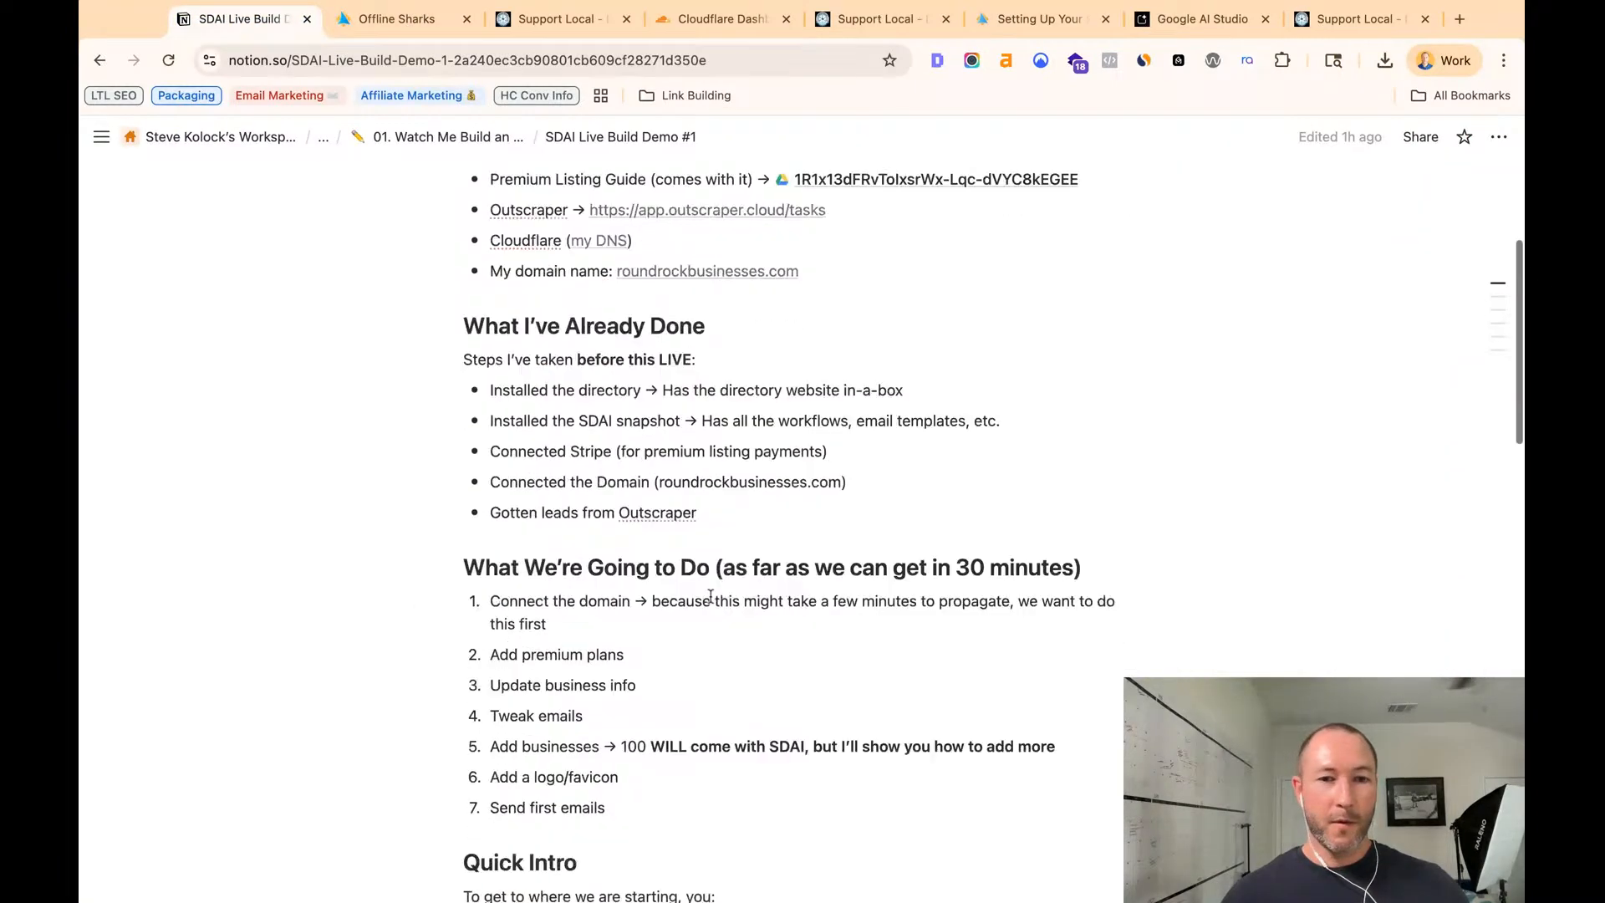
{"action": "scroll", "coordinate": [400, 366], "scroll_direction": "up", "scroll_amount": 1}
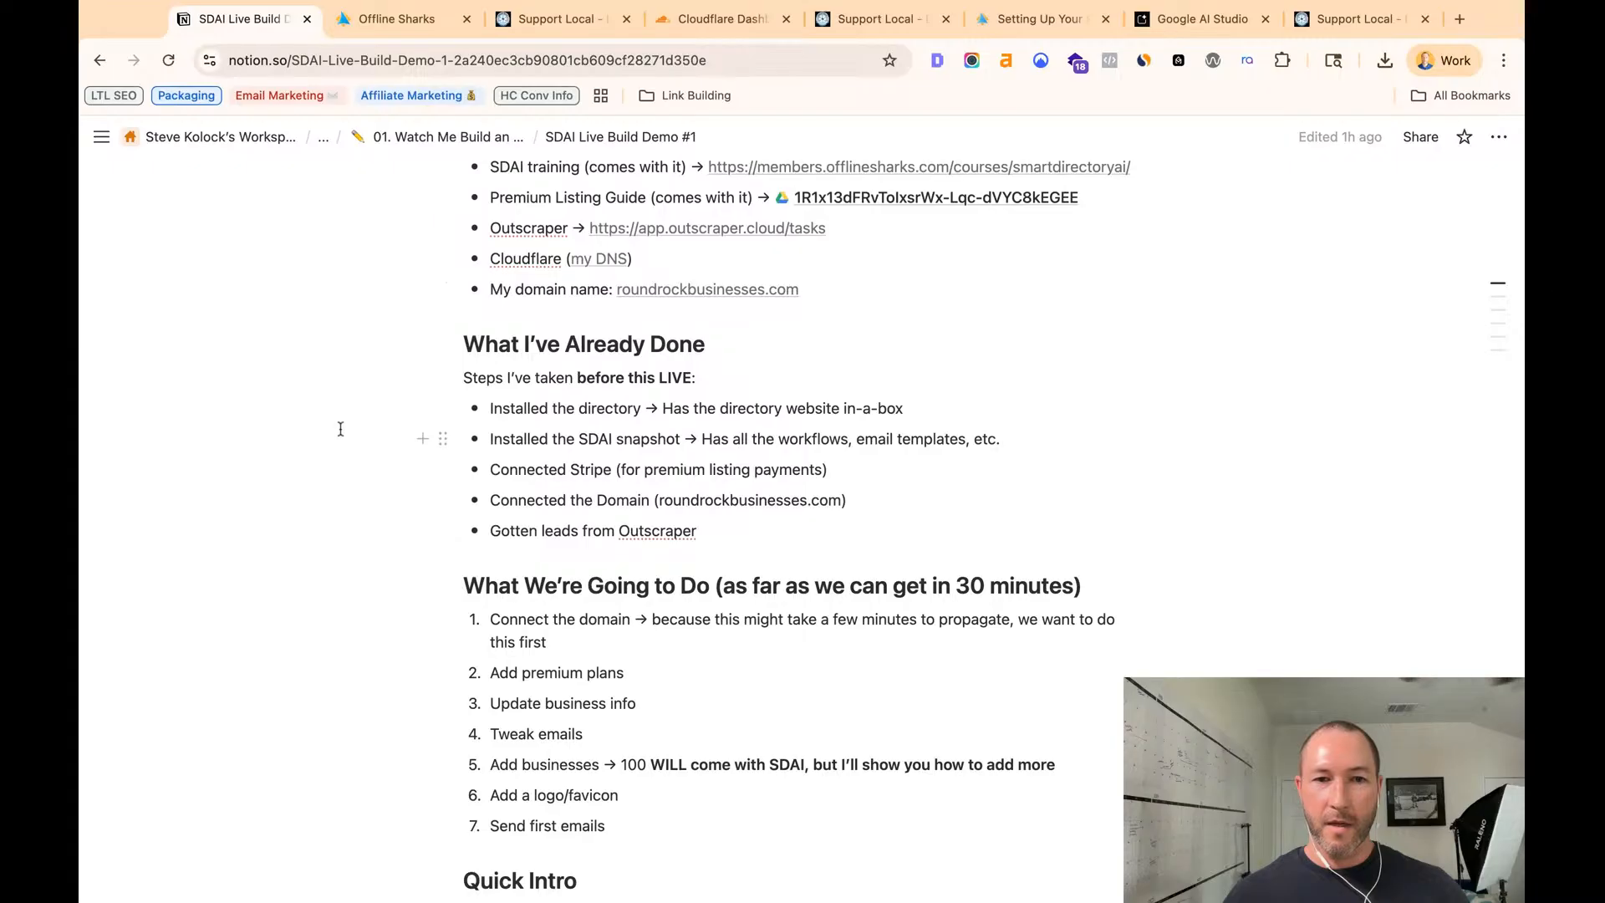
{"action": "scroll", "coordinate": [341, 428], "scroll_direction": "down", "scroll_amount": 5}
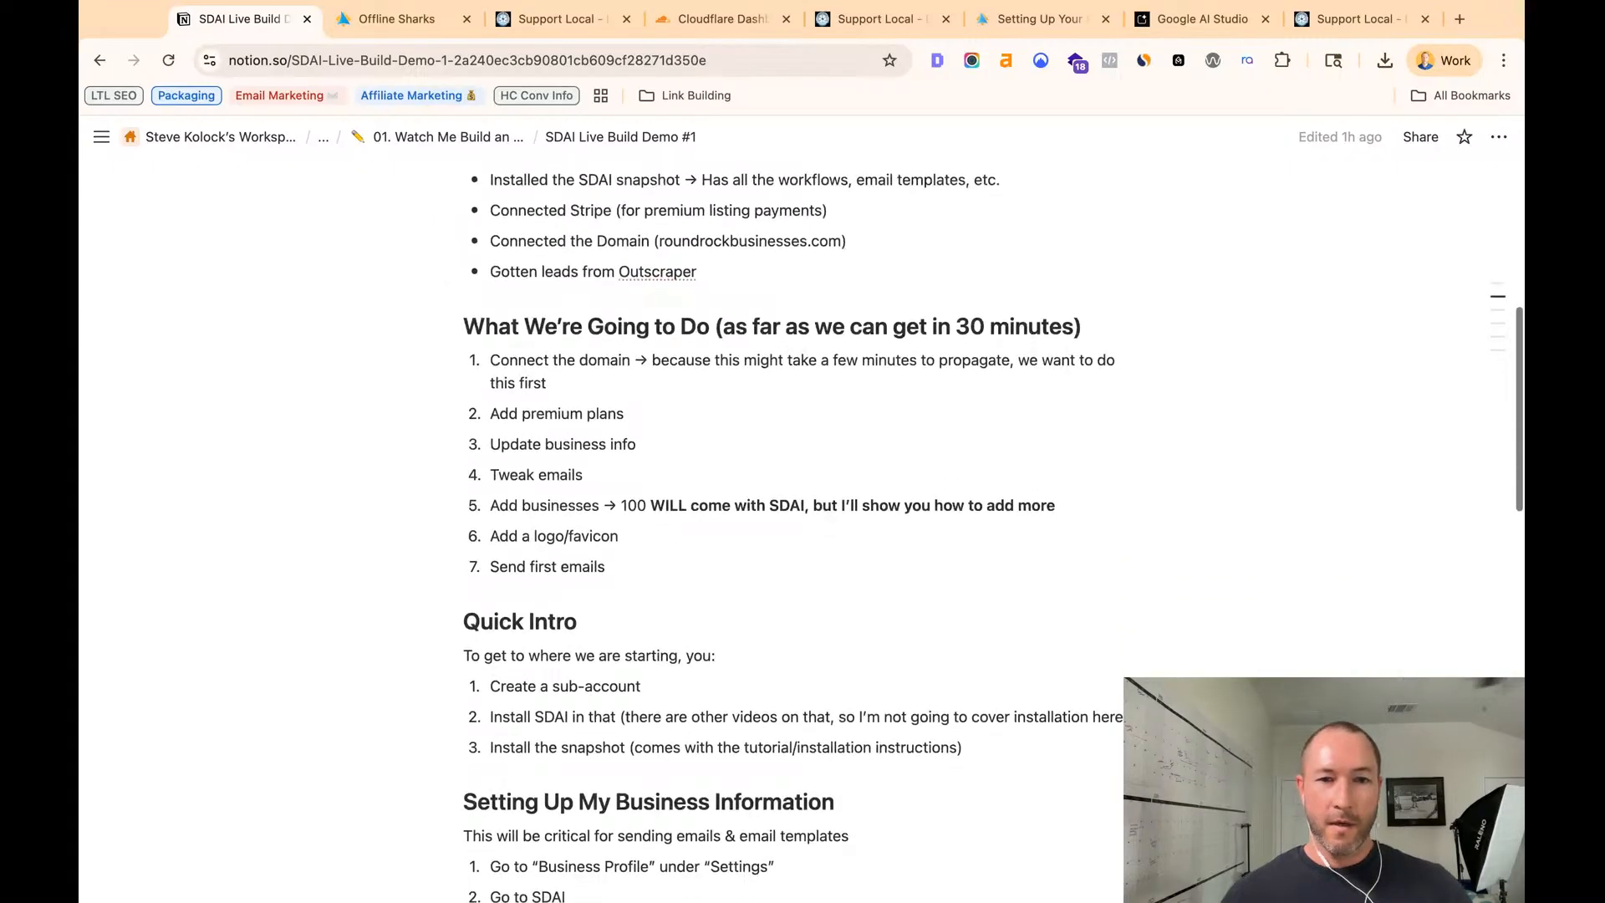
- Return to the theme's general settings and clear the LinkedIn and Facebook social links
{"action": "left_click", "coordinate": [417, 19]}
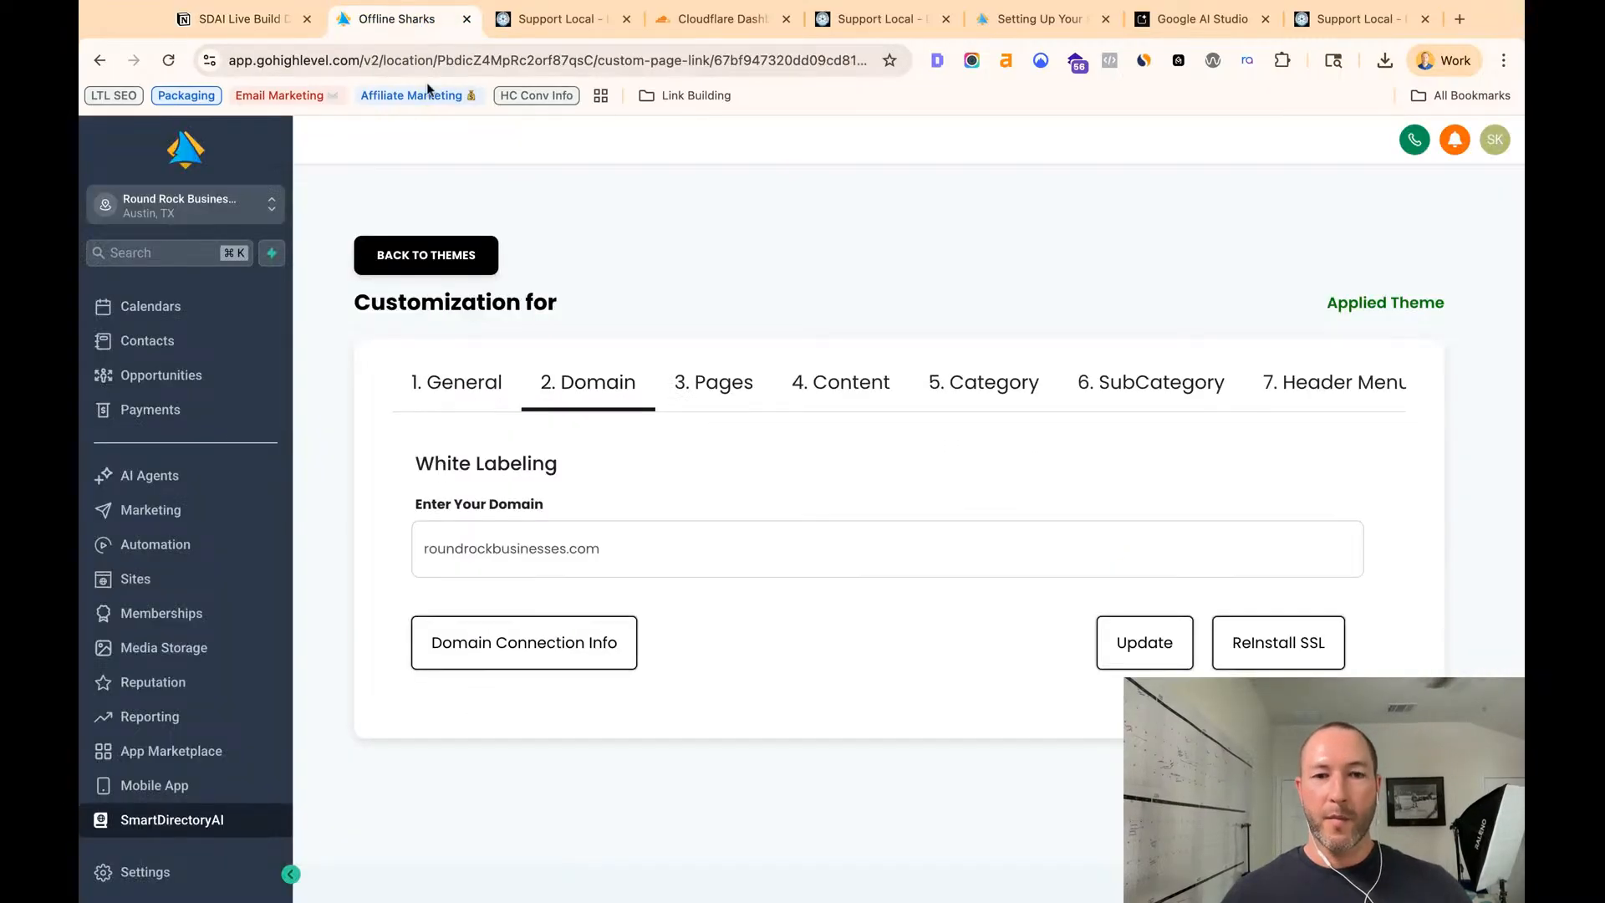
{"action": "left_click", "coordinate": [492, 393]}
{"action": "scroll", "coordinate": [750, 272], "scroll_direction": "down", "scroll_amount": 10}
{"action": "scroll", "coordinate": [702, 285], "scroll_direction": "up", "scroll_amount": 2}
{"action": "triple_click", "coordinate": [656, 294]}
{"action": "key", "text": "BackSpace"}
{"action": "triple_click", "coordinate": [656, 189]}
{"action": "key", "text": "BackSpace"}
{"action": "left_click", "coordinate": [970, 585]}
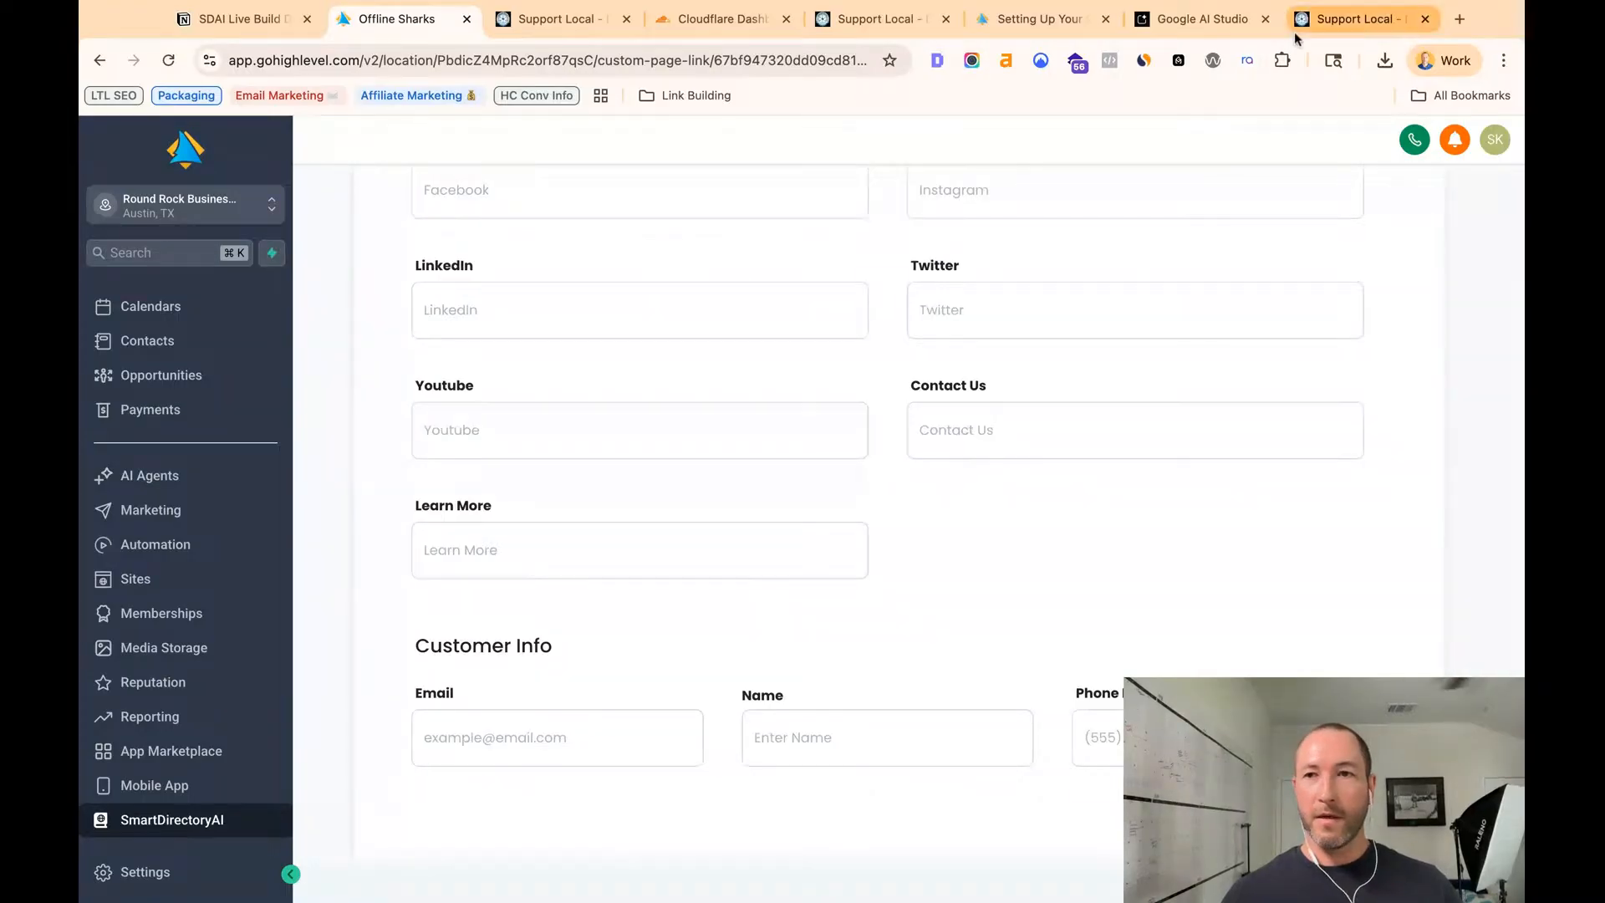
- Switch back to the roundrockbusinesses.com site and check its footer after the social link changes
{"action": "left_click", "coordinate": [1321, 21]}
{"action": "left_click", "coordinate": [786, 188]}
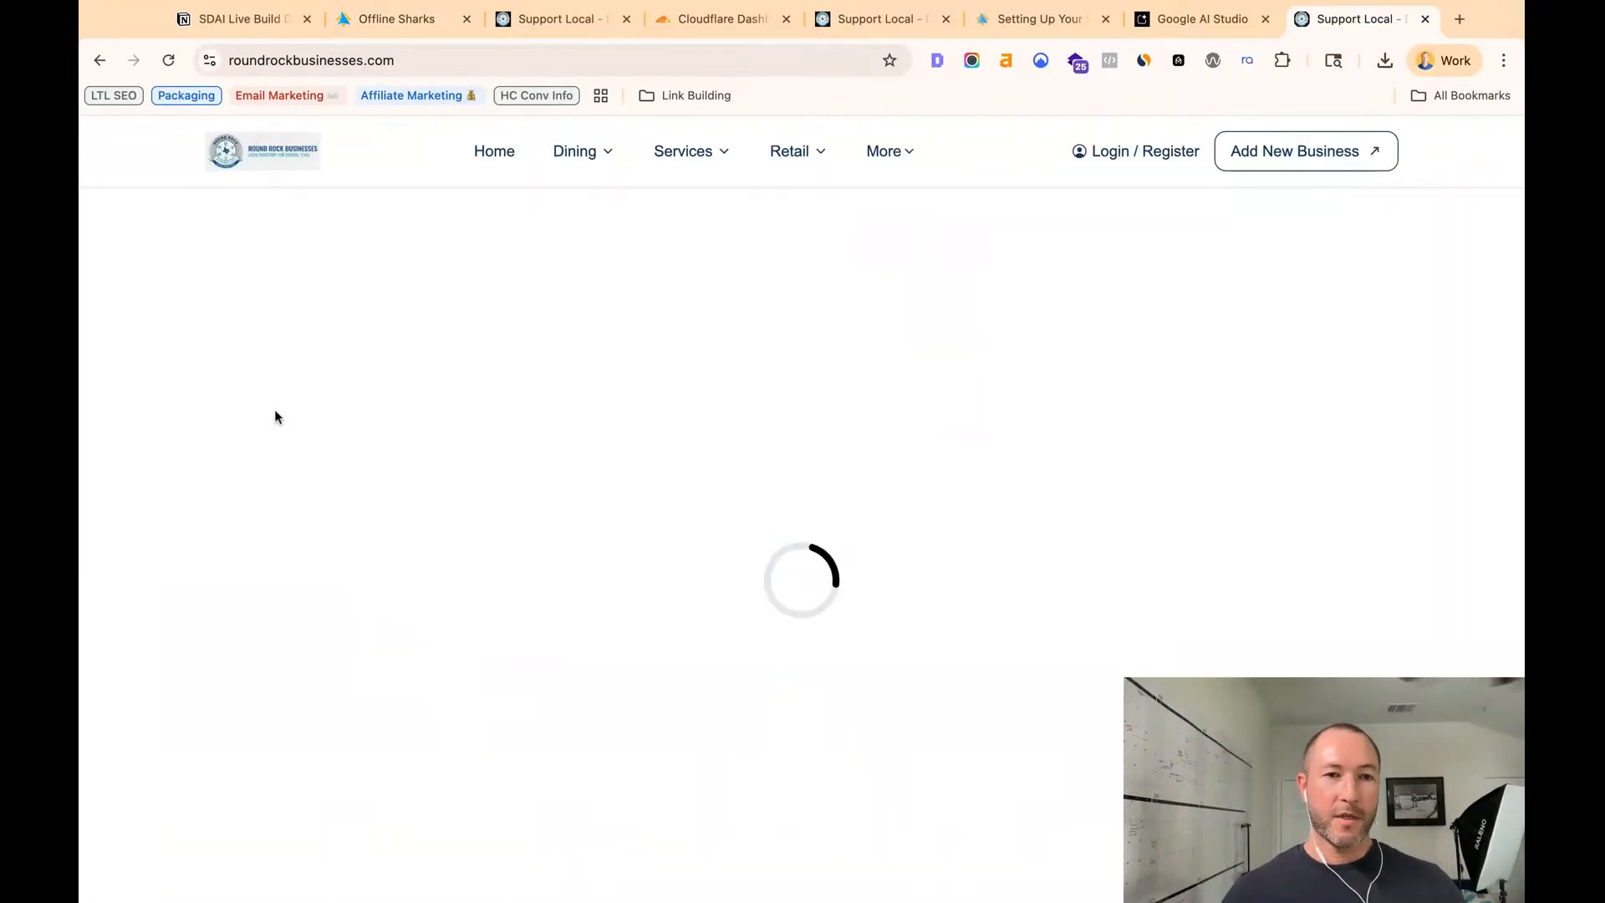
{"action": "scroll", "coordinate": [258, 415], "scroll_direction": "down", "scroll_amount": 15}
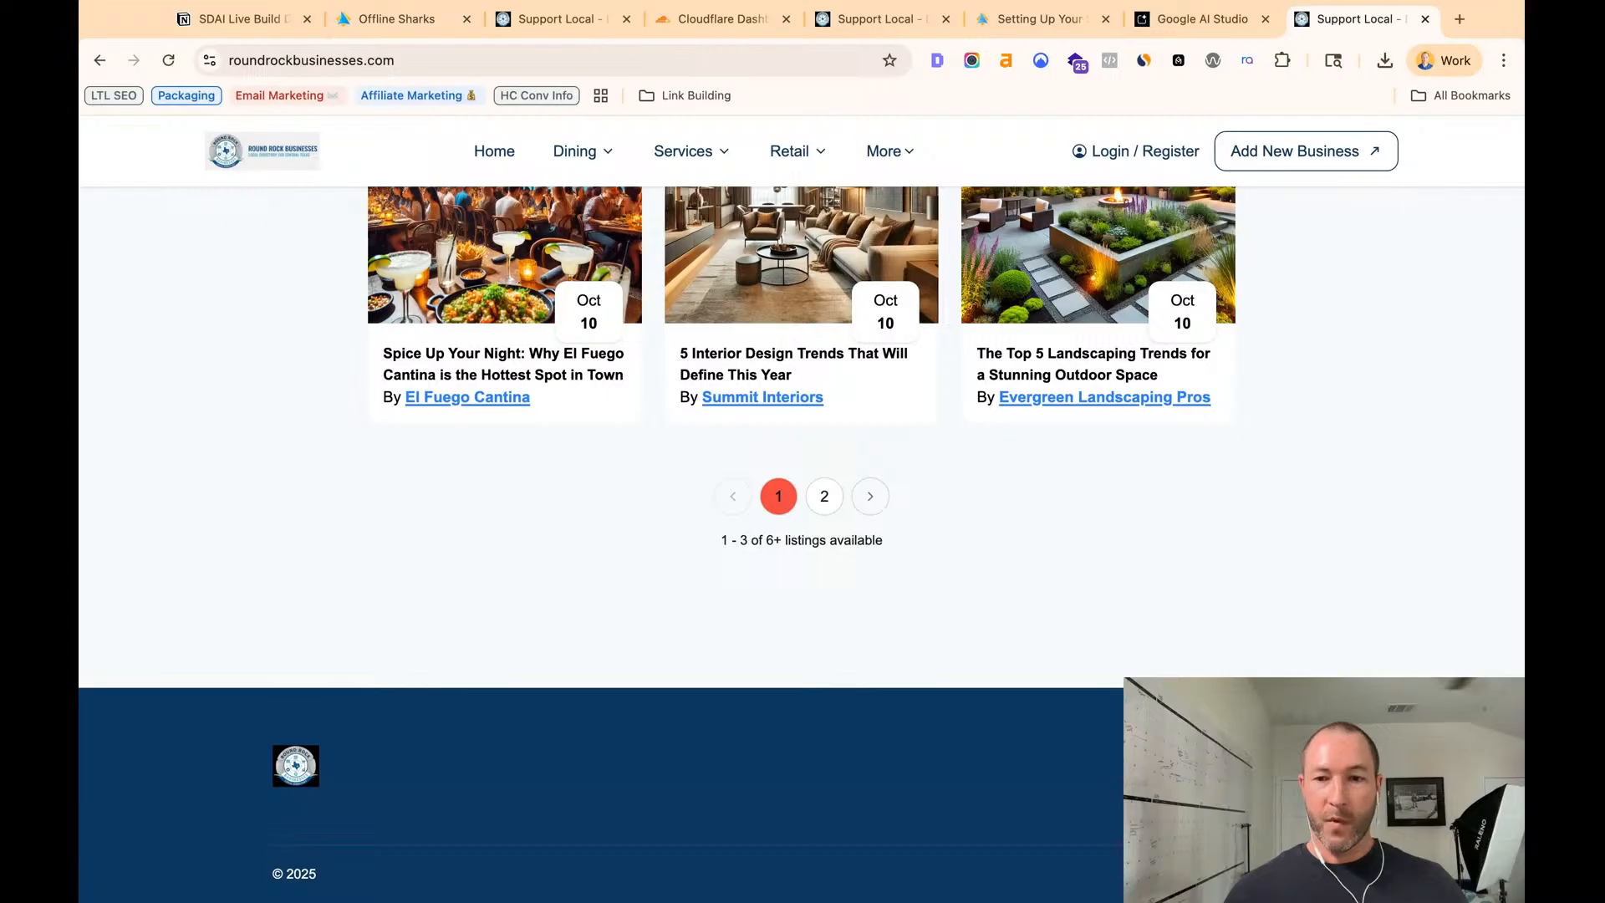
{"action": "scroll", "coordinate": [652, 640], "scroll_direction": "up", "scroll_amount": 15}
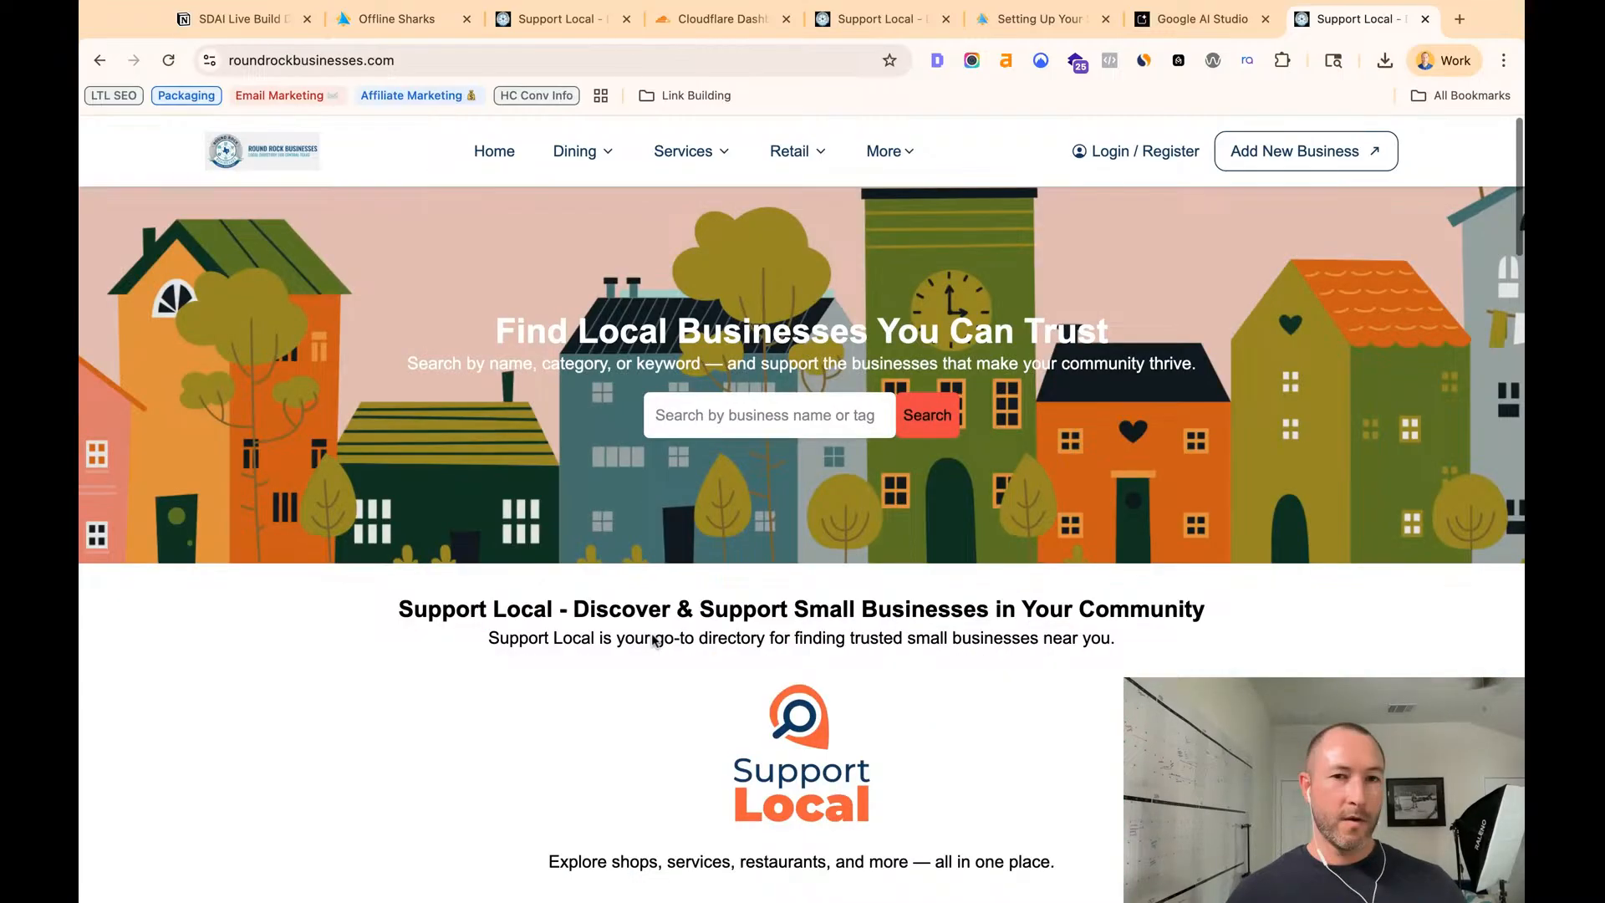
- Switch back to the SmartDirectoryAI admin in GoHighLevel and open the directory's pricing plans
{"action": "left_click", "coordinate": [389, 19]}
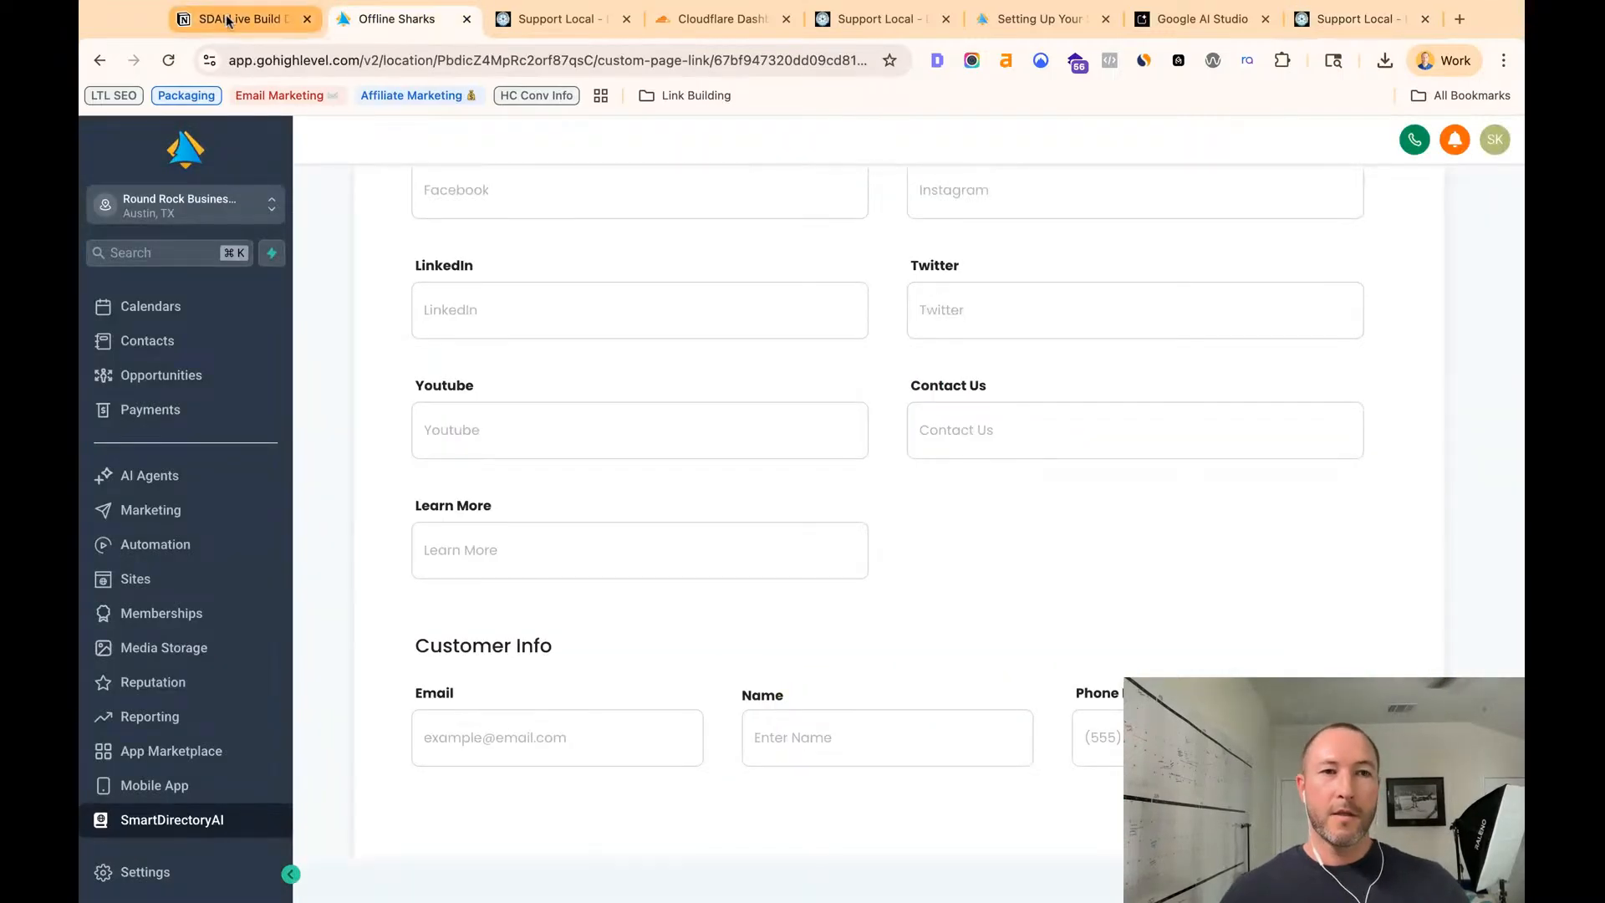
{"action": "scroll", "coordinate": [383, 222], "scroll_direction": "up", "scroll_amount": 10}
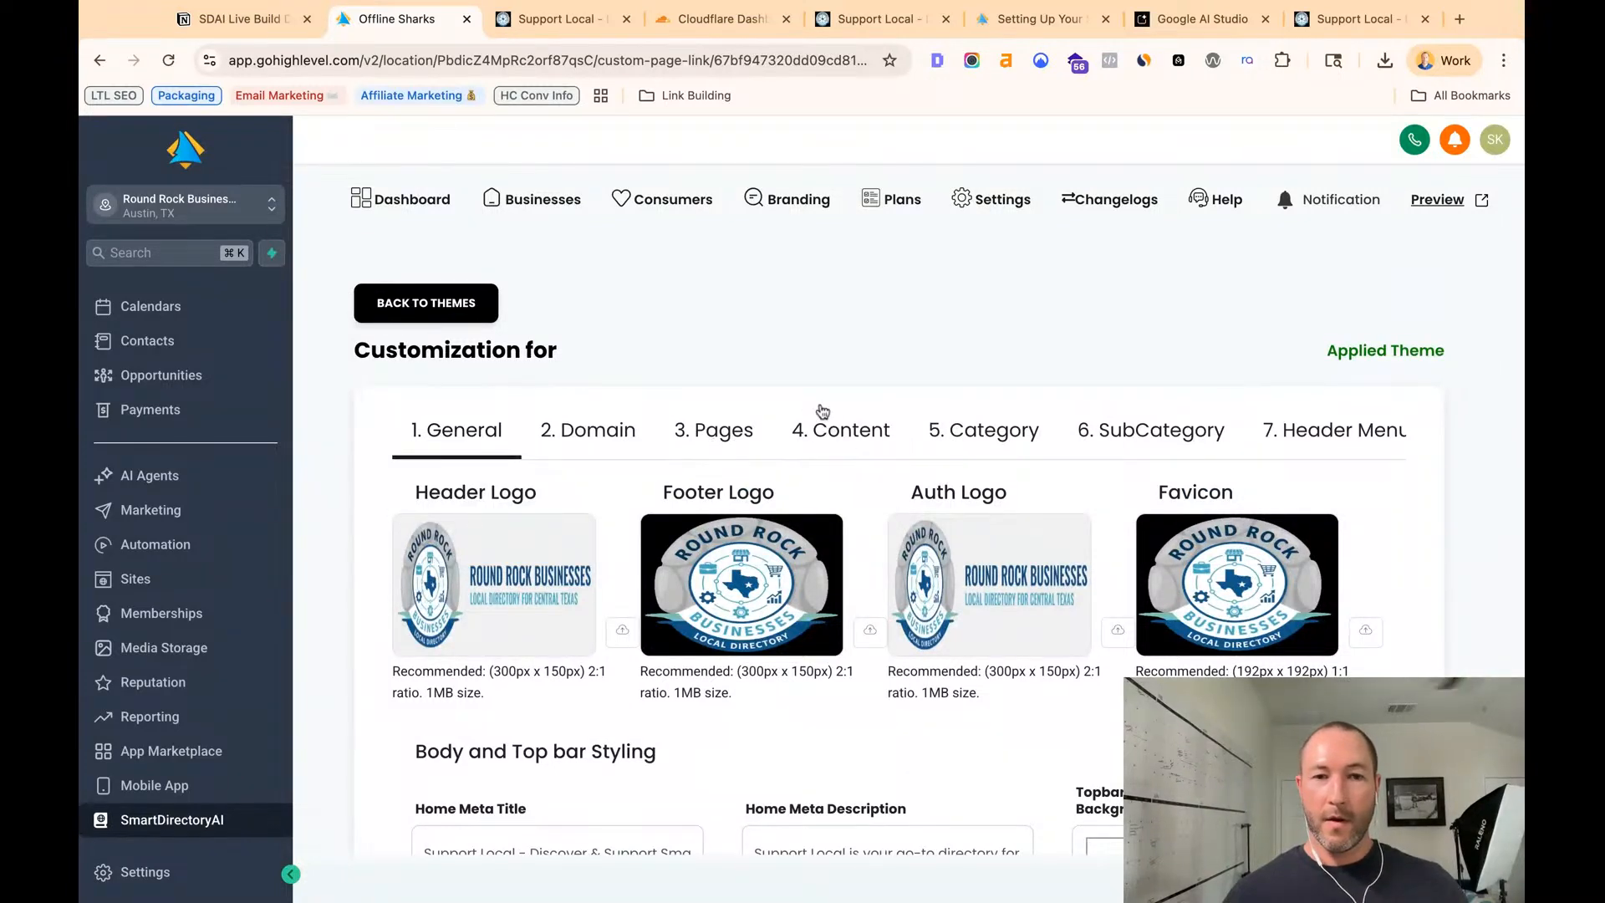
{"action": "left_click", "coordinate": [891, 209]}
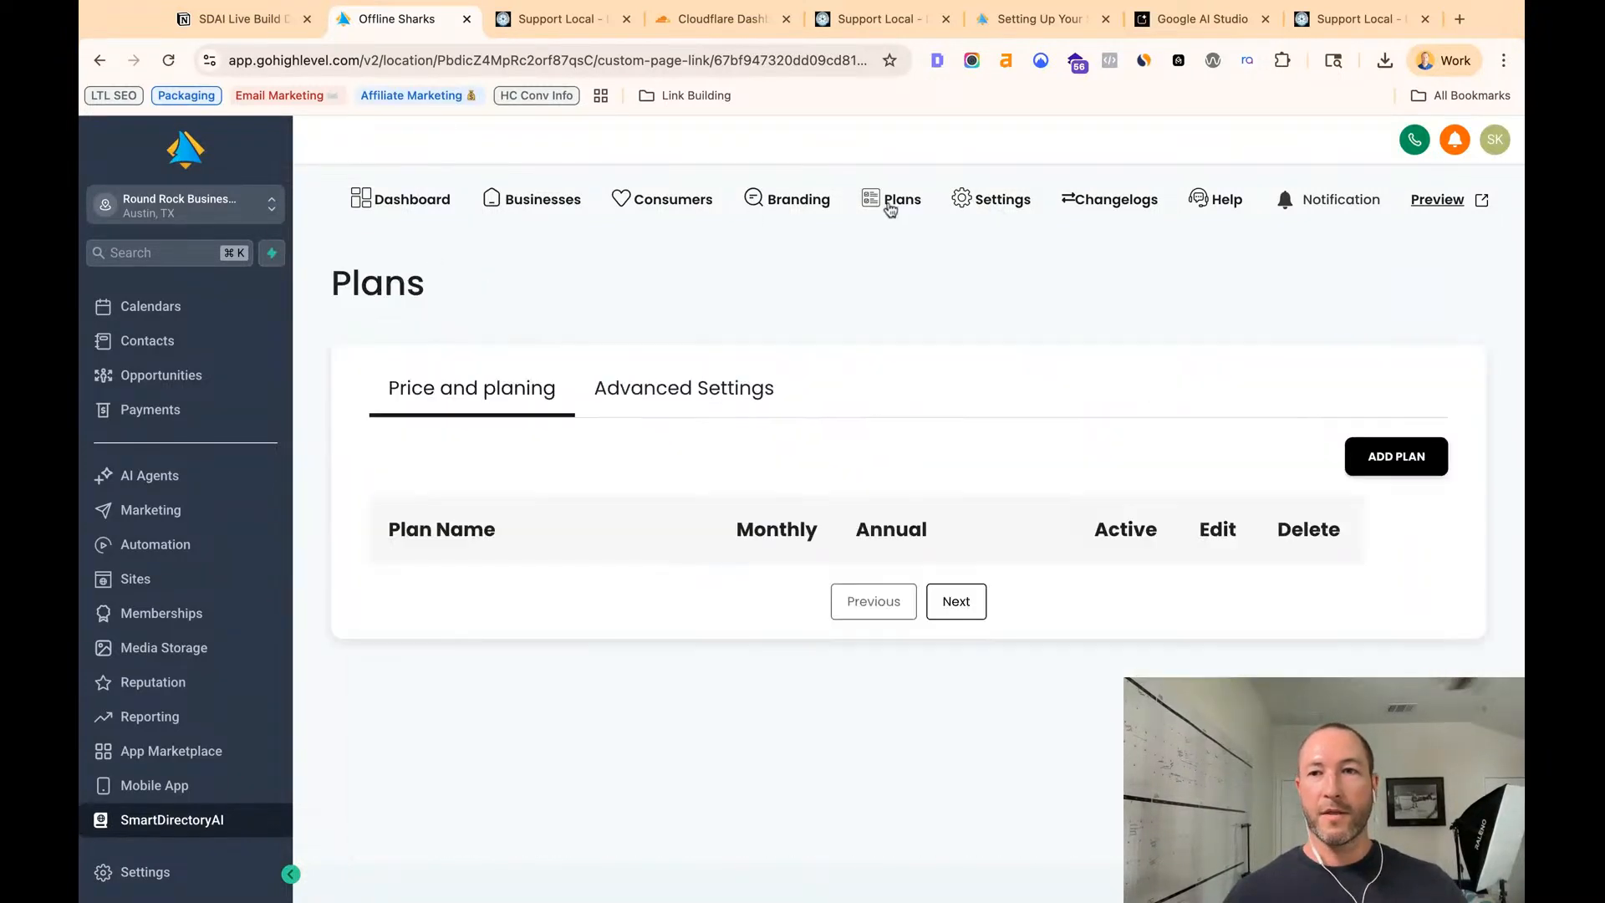
- Switch to the directory's preview site and view its public plans page
{"action": "left_click", "coordinate": [536, 23]}
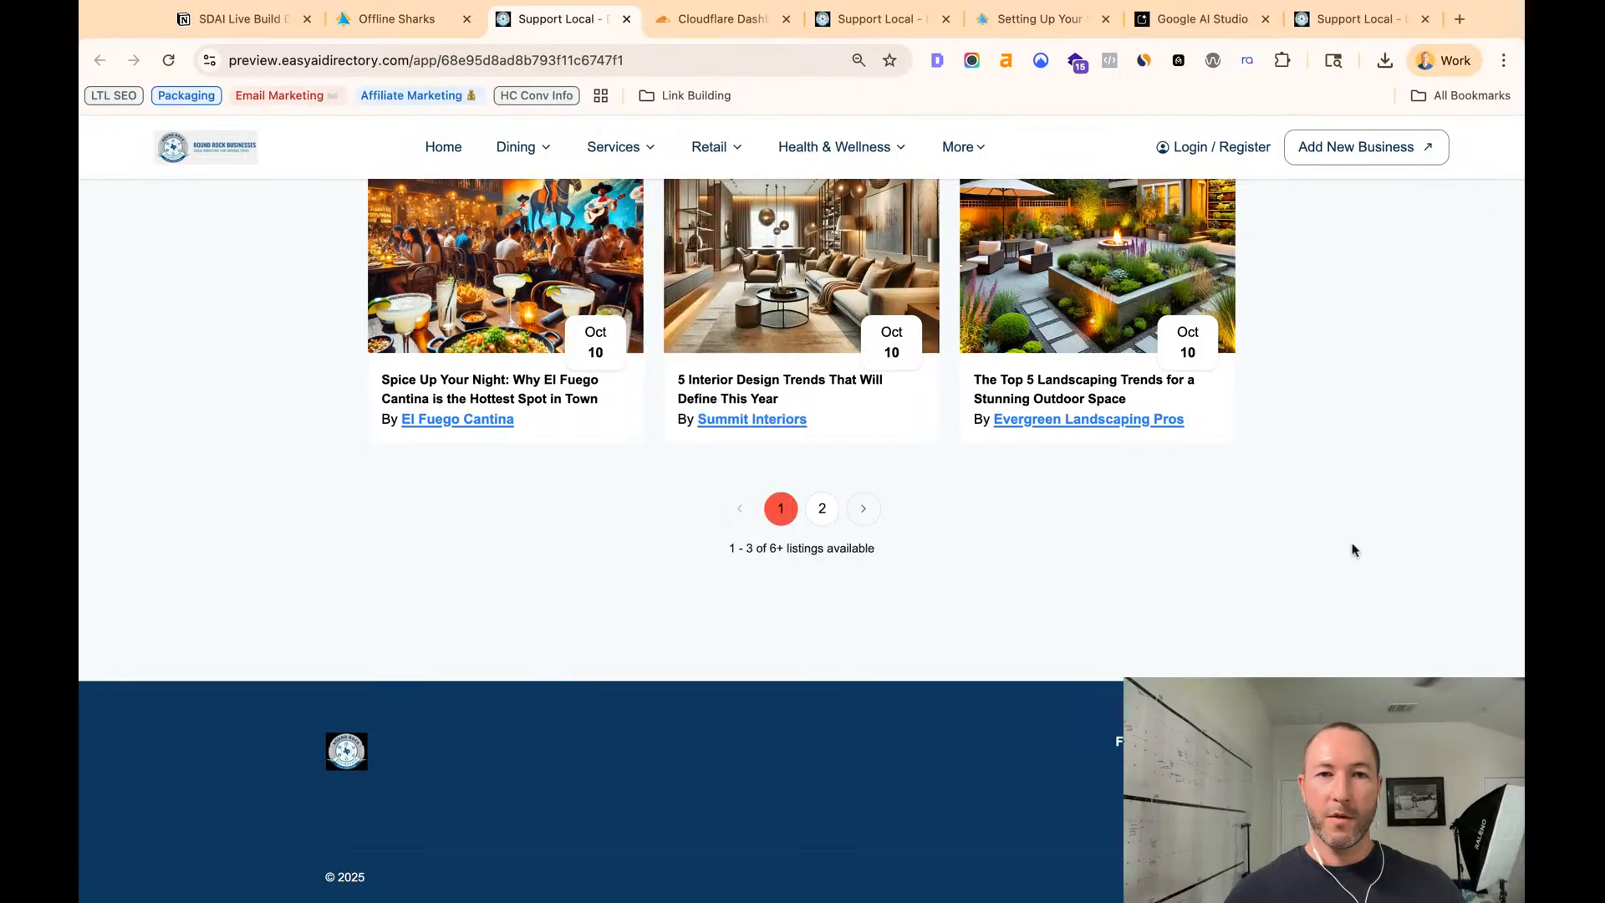
{"action": "scroll", "coordinate": [1353, 550], "scroll_direction": "up", "scroll_amount": 15}
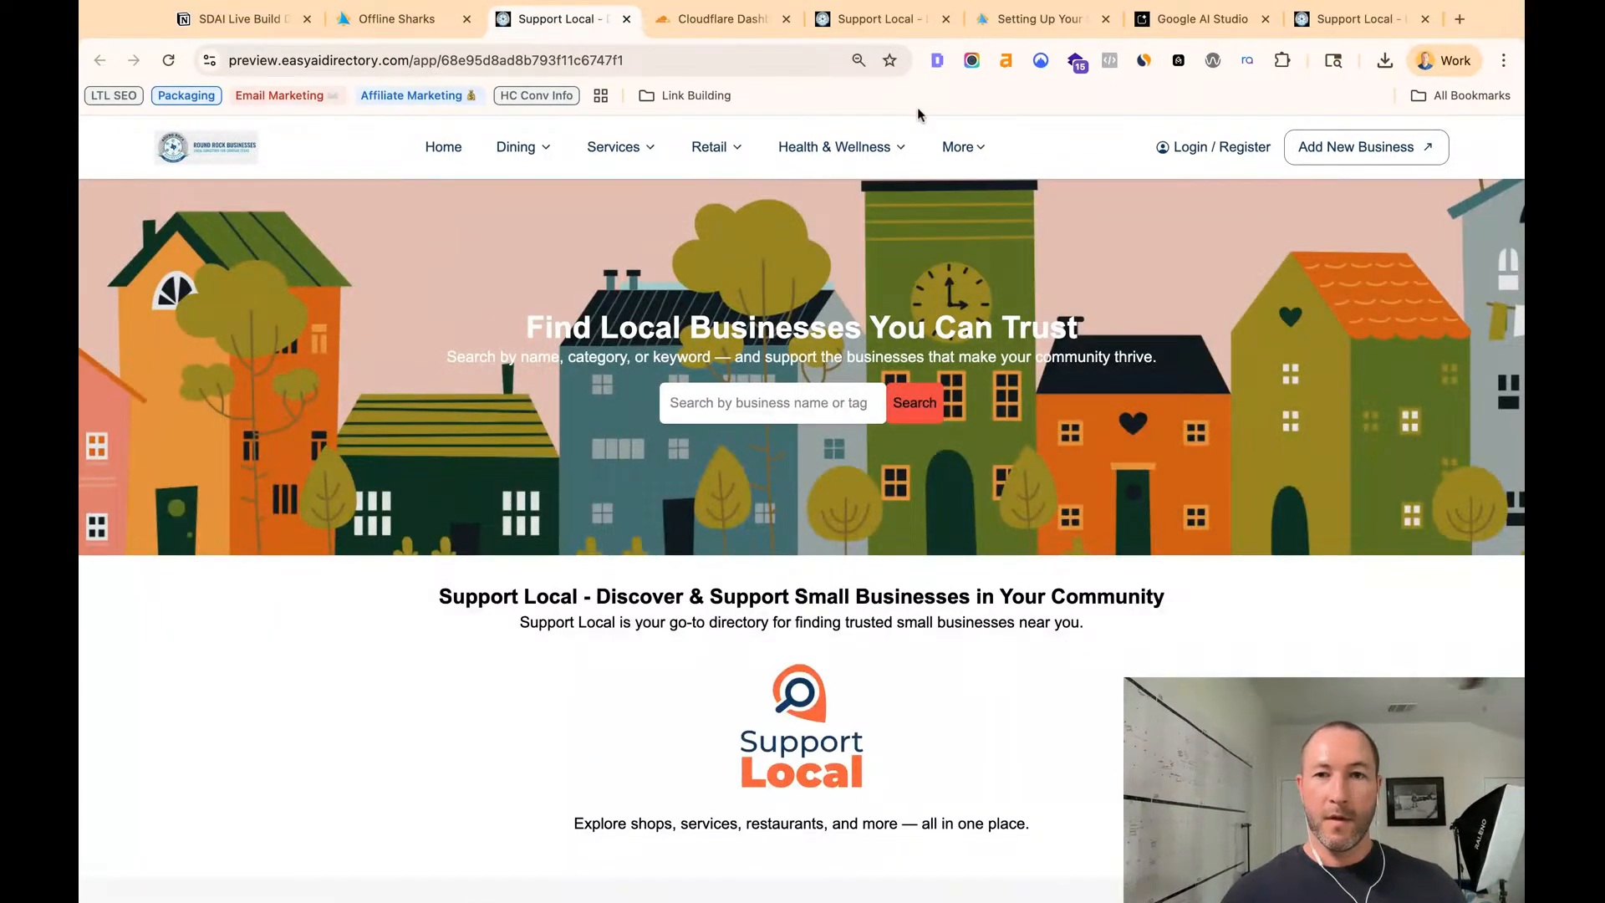
{"action": "mouse_move", "coordinate": [958, 148]}
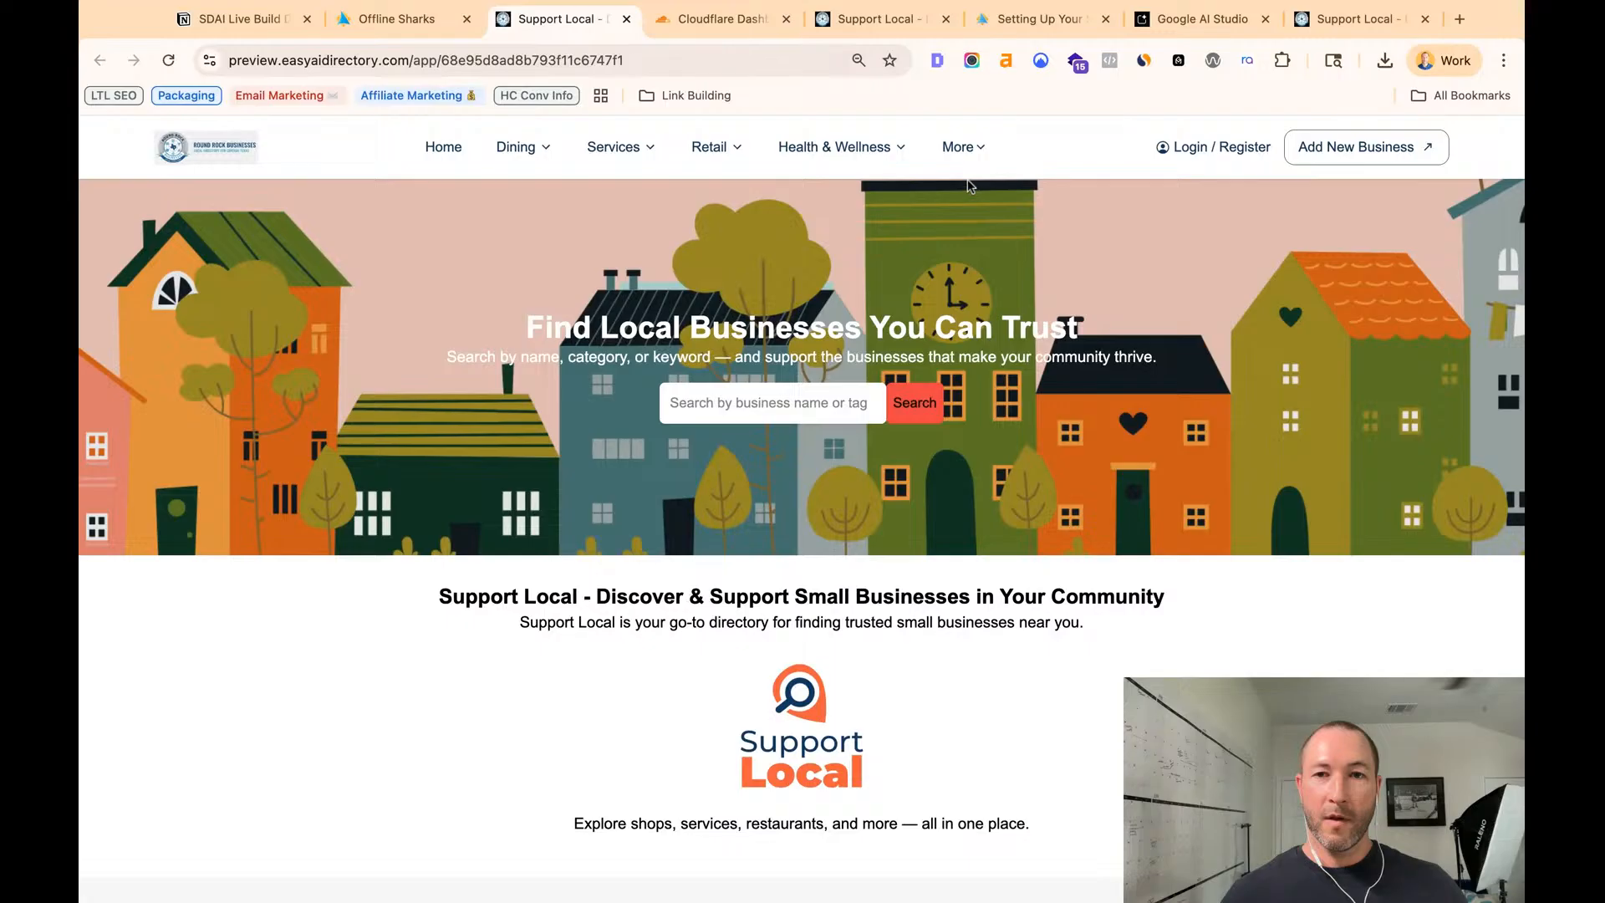
{"action": "left_click", "coordinate": [920, 308]}
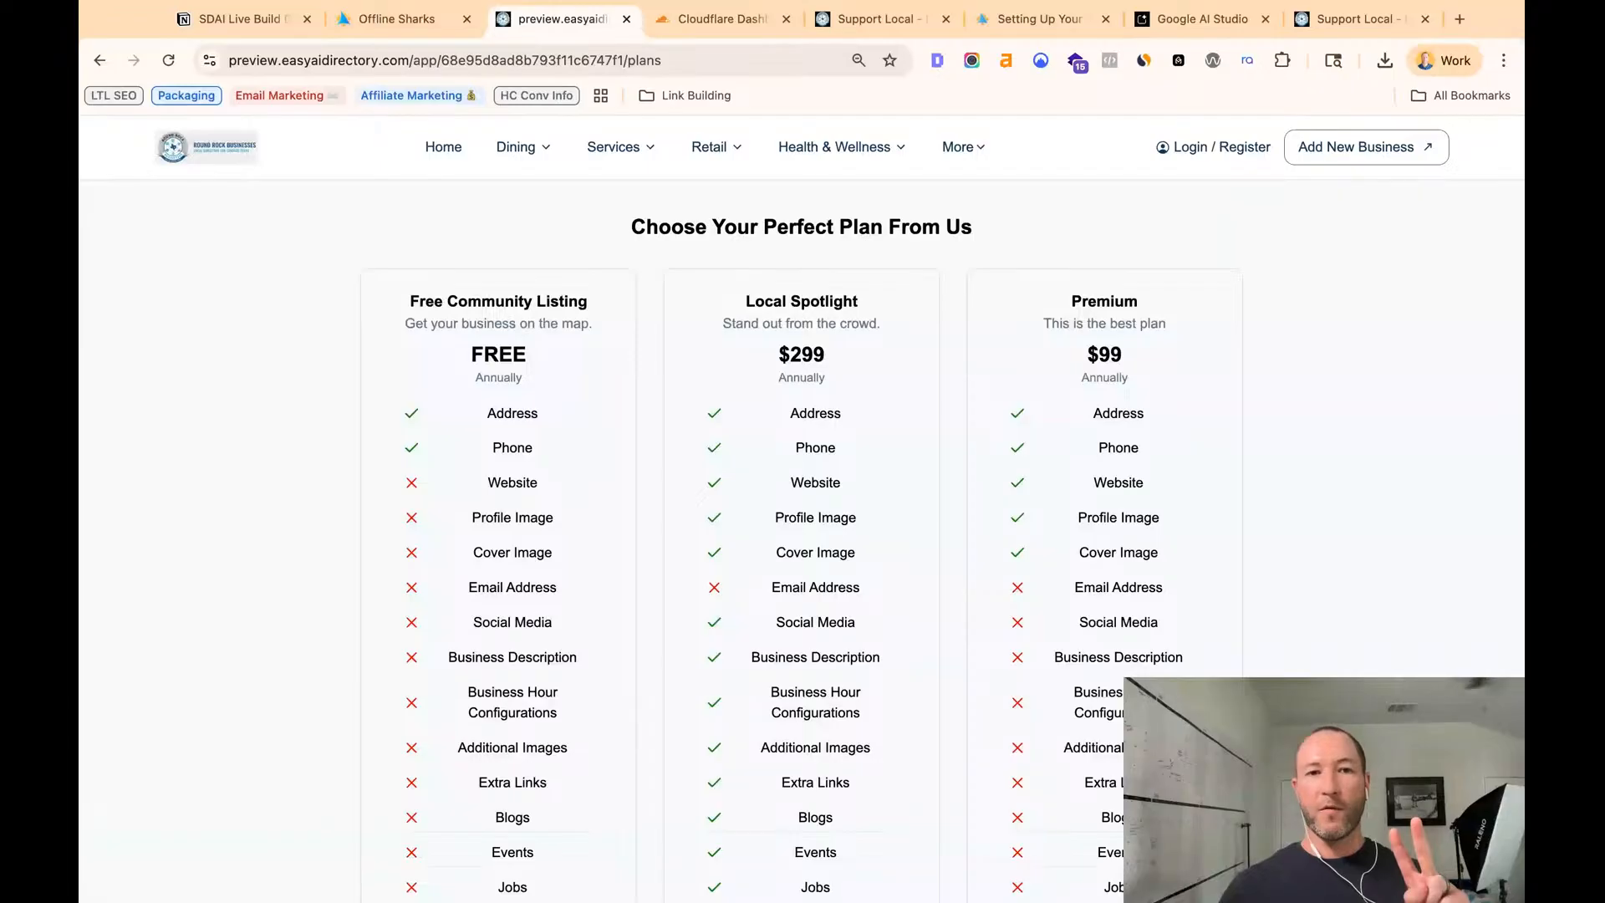
- Return to the plan list in GoHighLevel and delete the Premium plan
{"action": "left_click", "coordinate": [409, 31]}
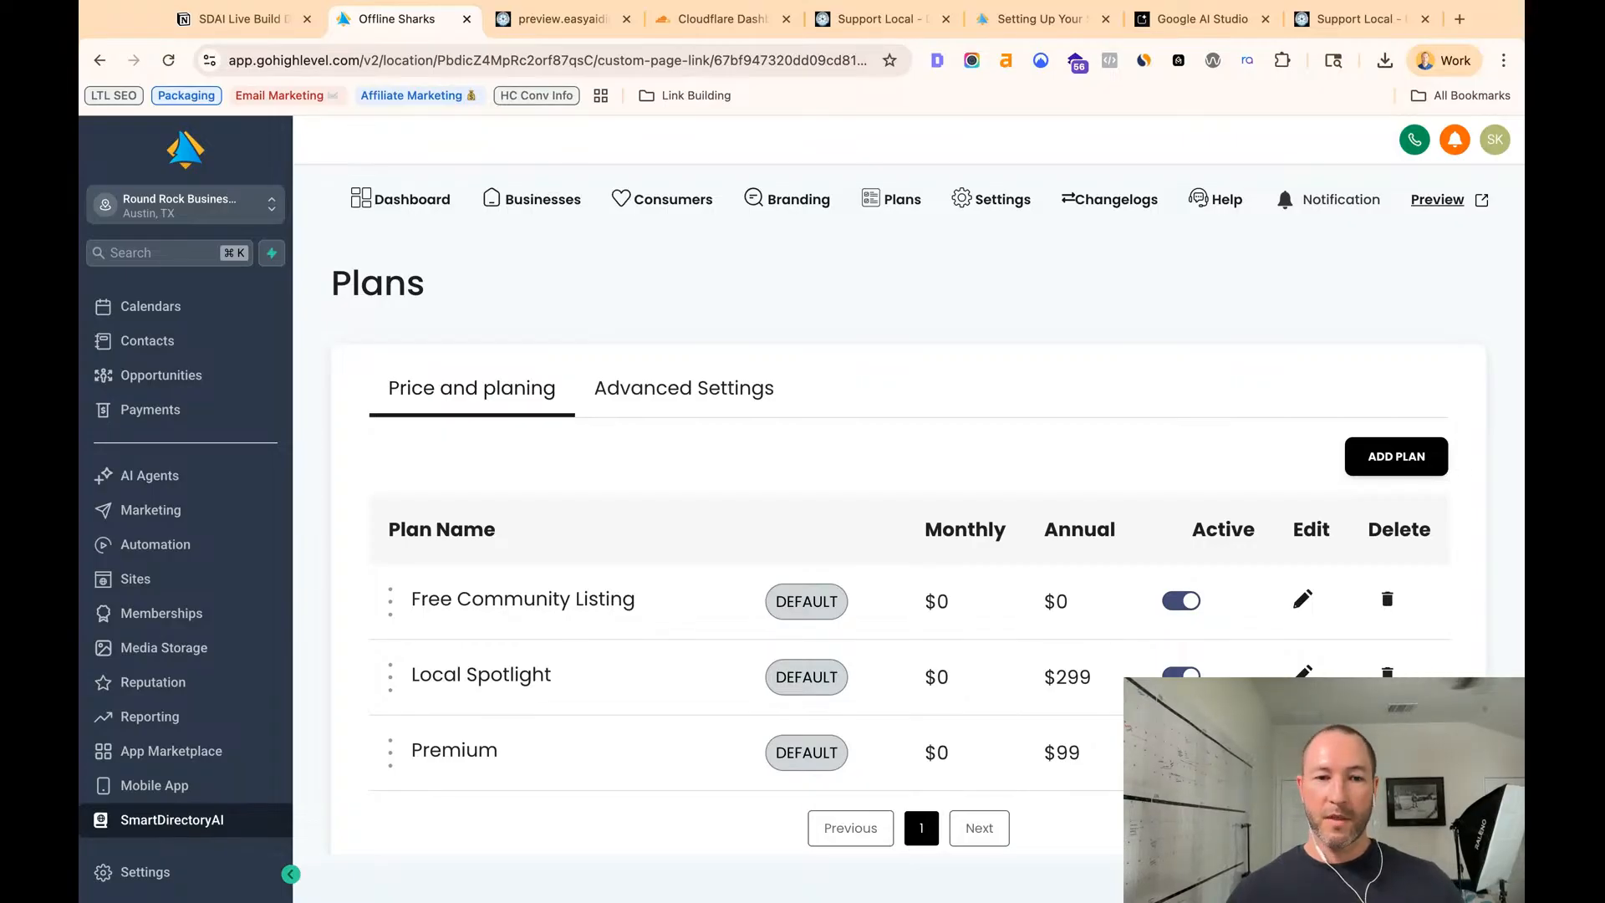
{"action": "scroll", "coordinate": [909, 535], "scroll_direction": "down", "scroll_amount": 1}
{"action": "left_click", "coordinate": [1388, 685]}
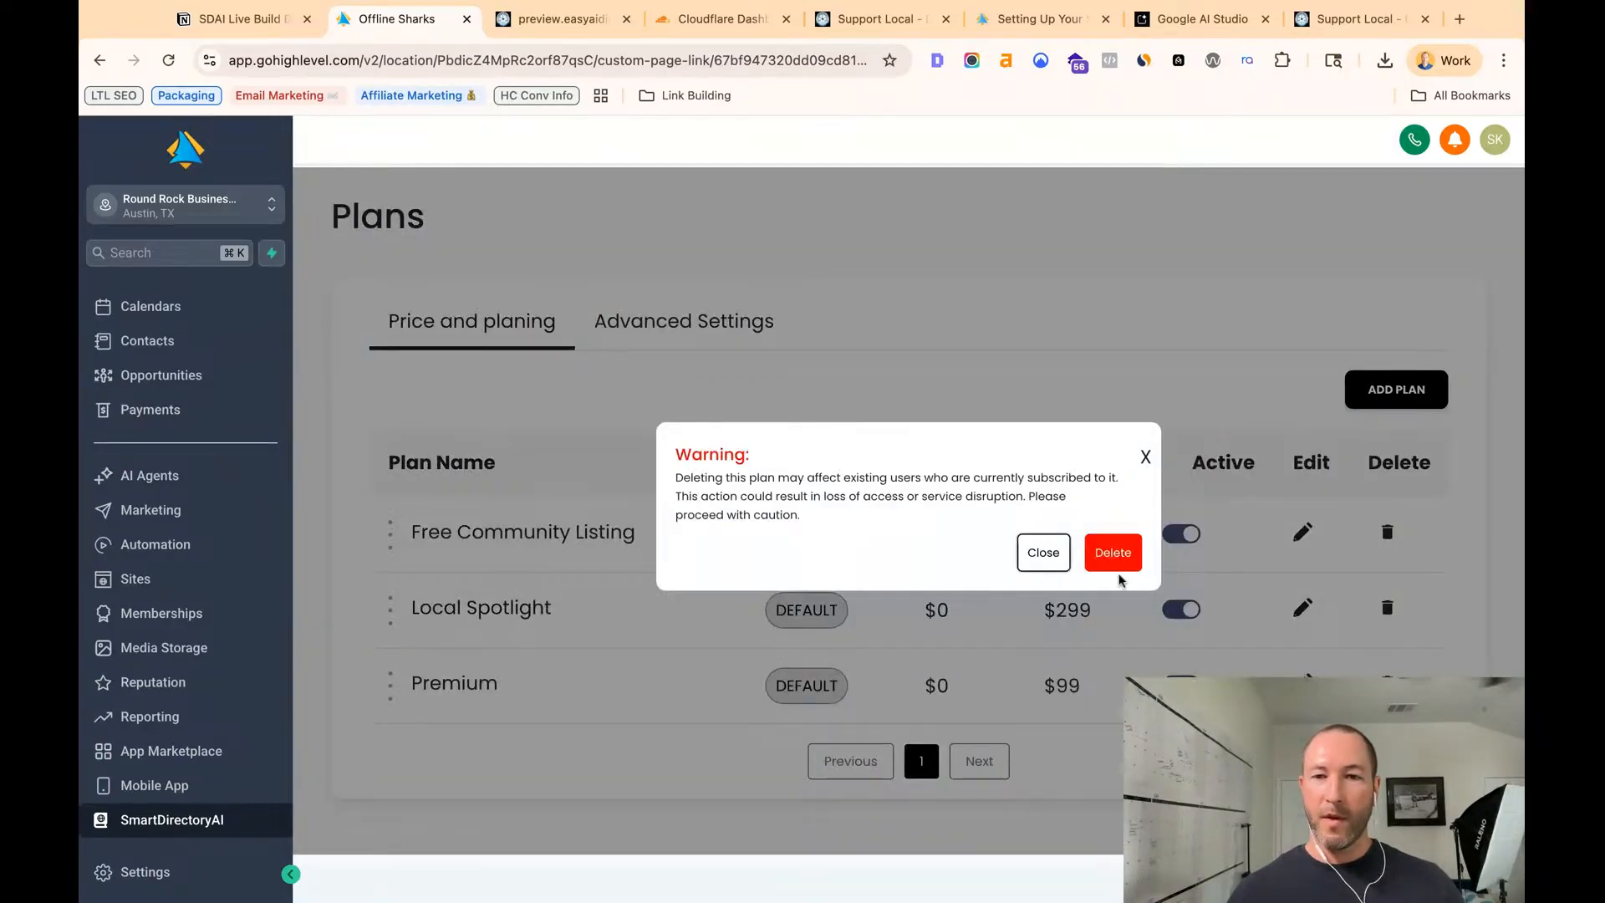
{"action": "left_click", "coordinate": [1112, 559]}
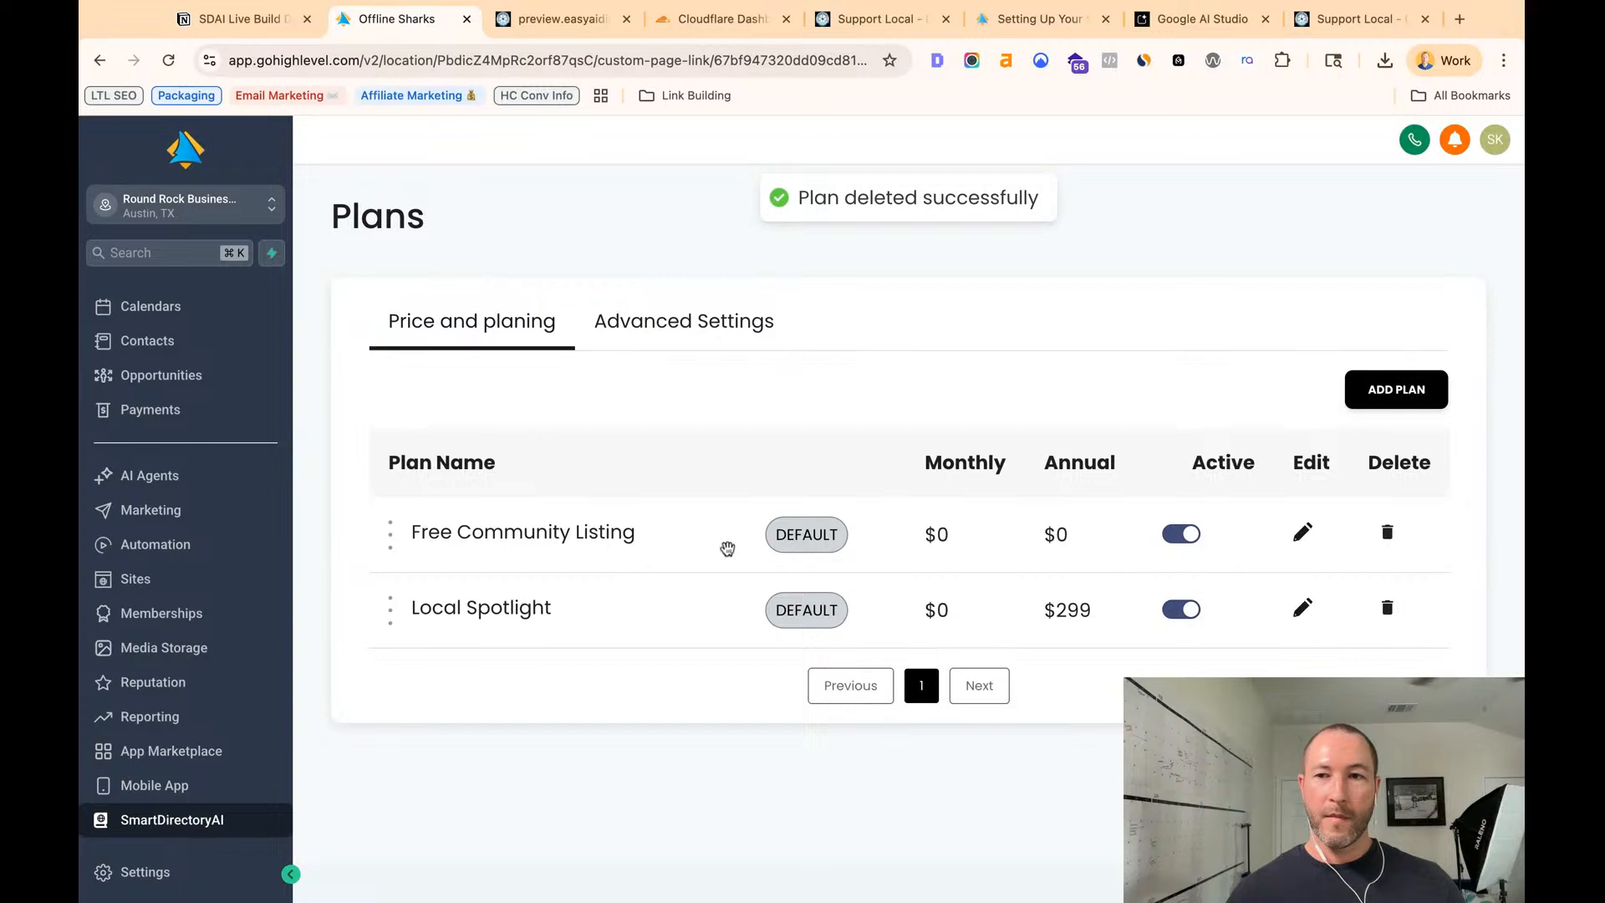
- Reload the live roundrockbusinesses.com site, look over its home page and open its plans page
{"action": "left_click", "coordinate": [849, 22]}
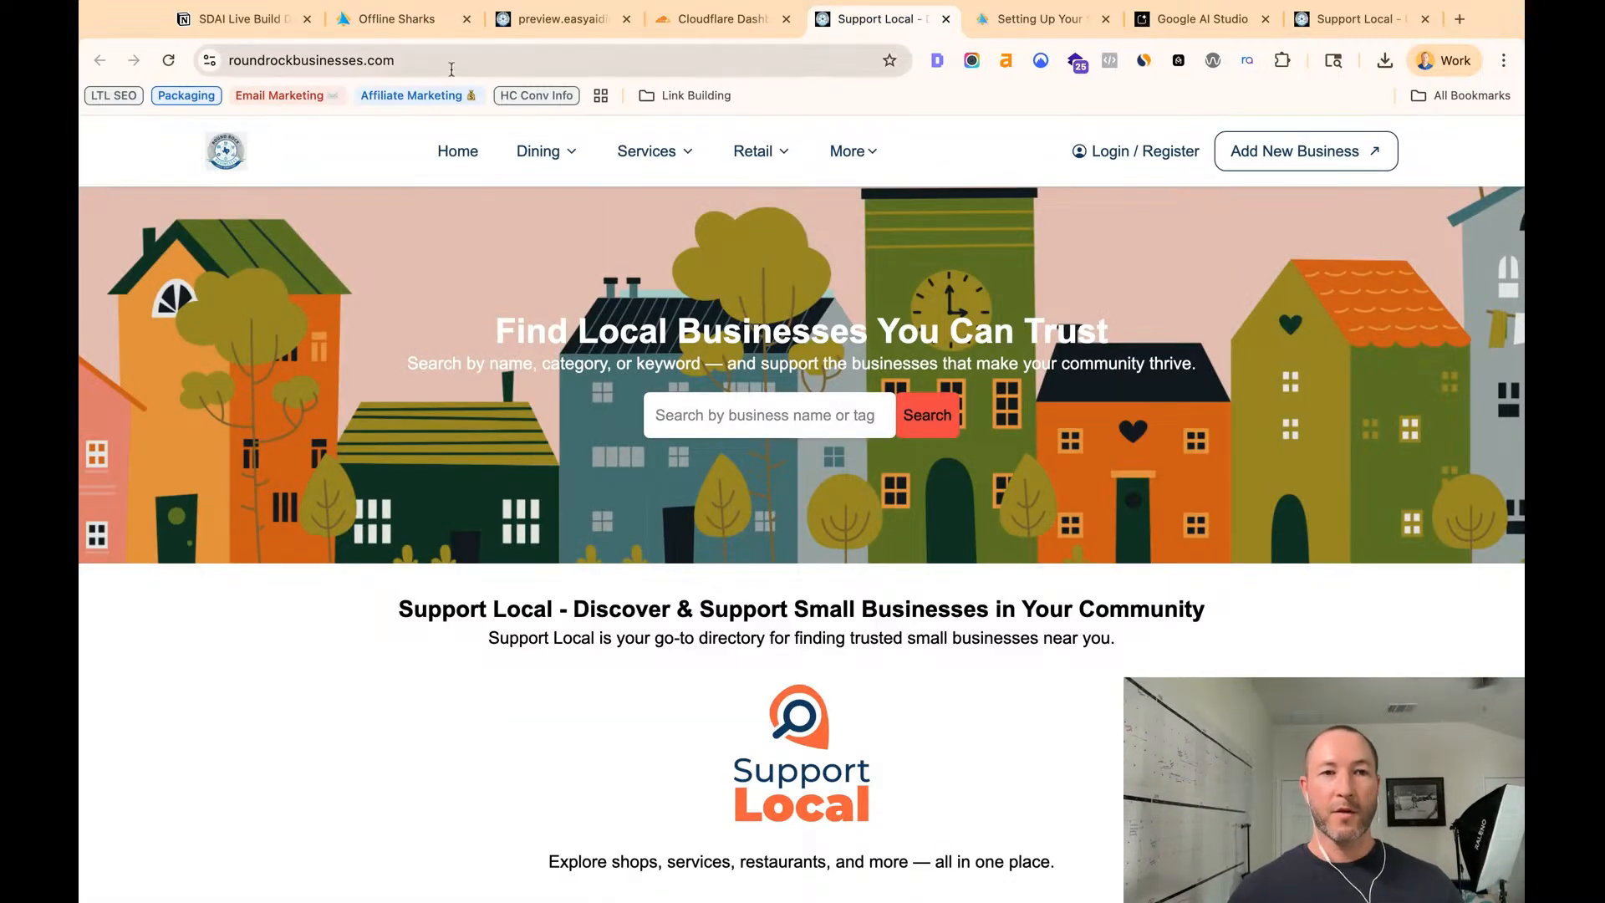
{"action": "left_click", "coordinate": [170, 63]}
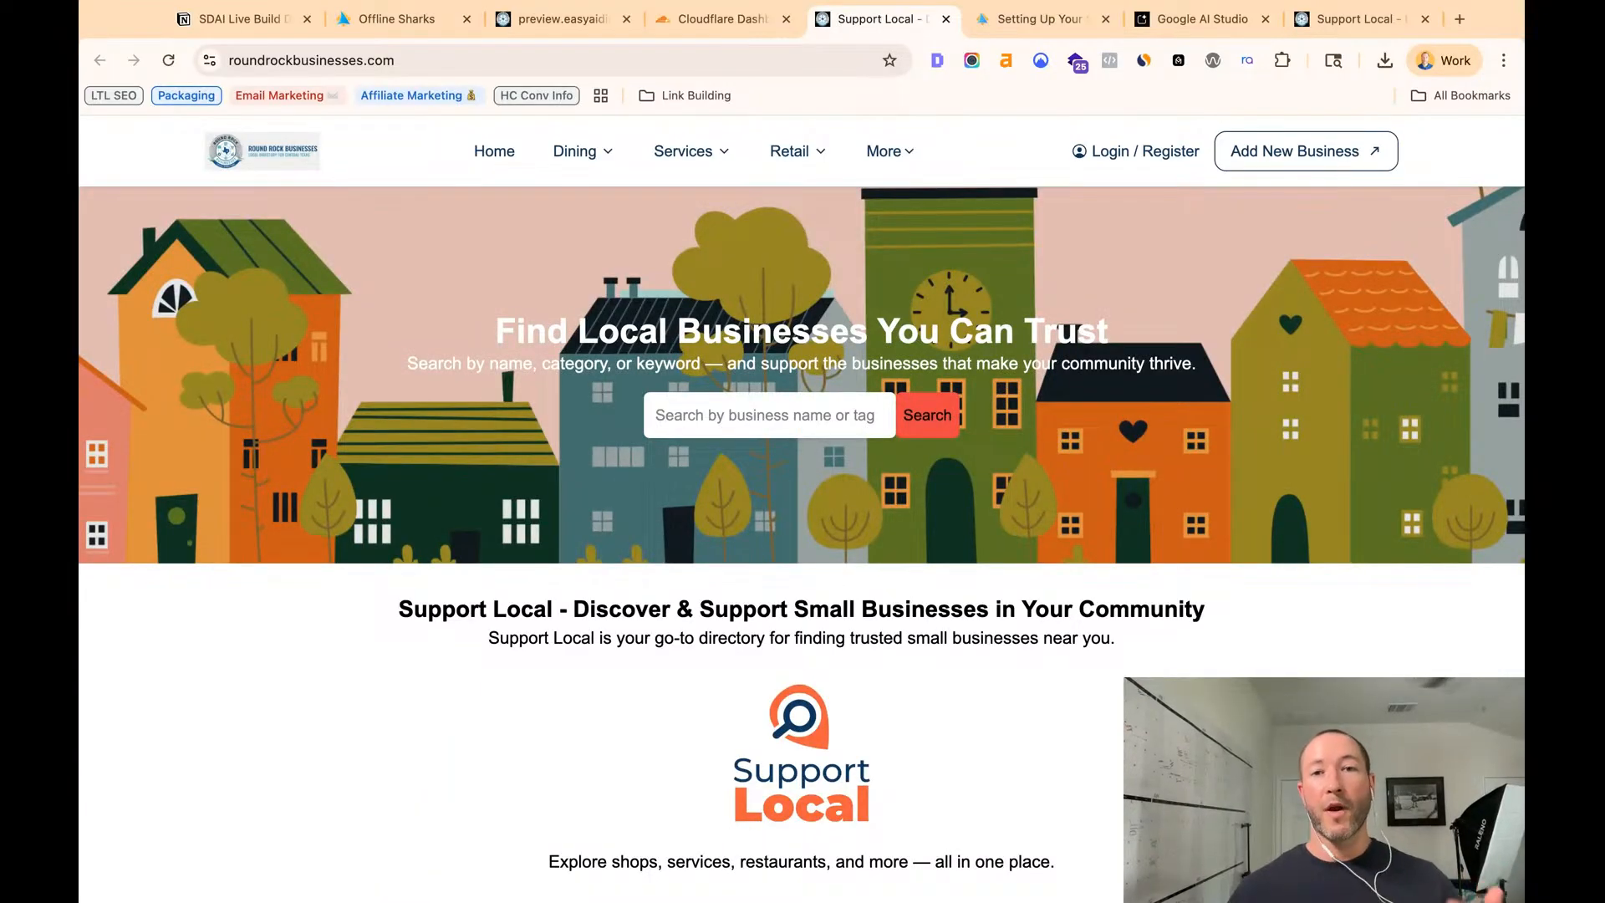
{"action": "scroll", "coordinate": [877, 753], "scroll_direction": "down", "scroll_amount": 5}
{"action": "scroll", "coordinate": [877, 753], "scroll_direction": "down", "scroll_amount": 10}
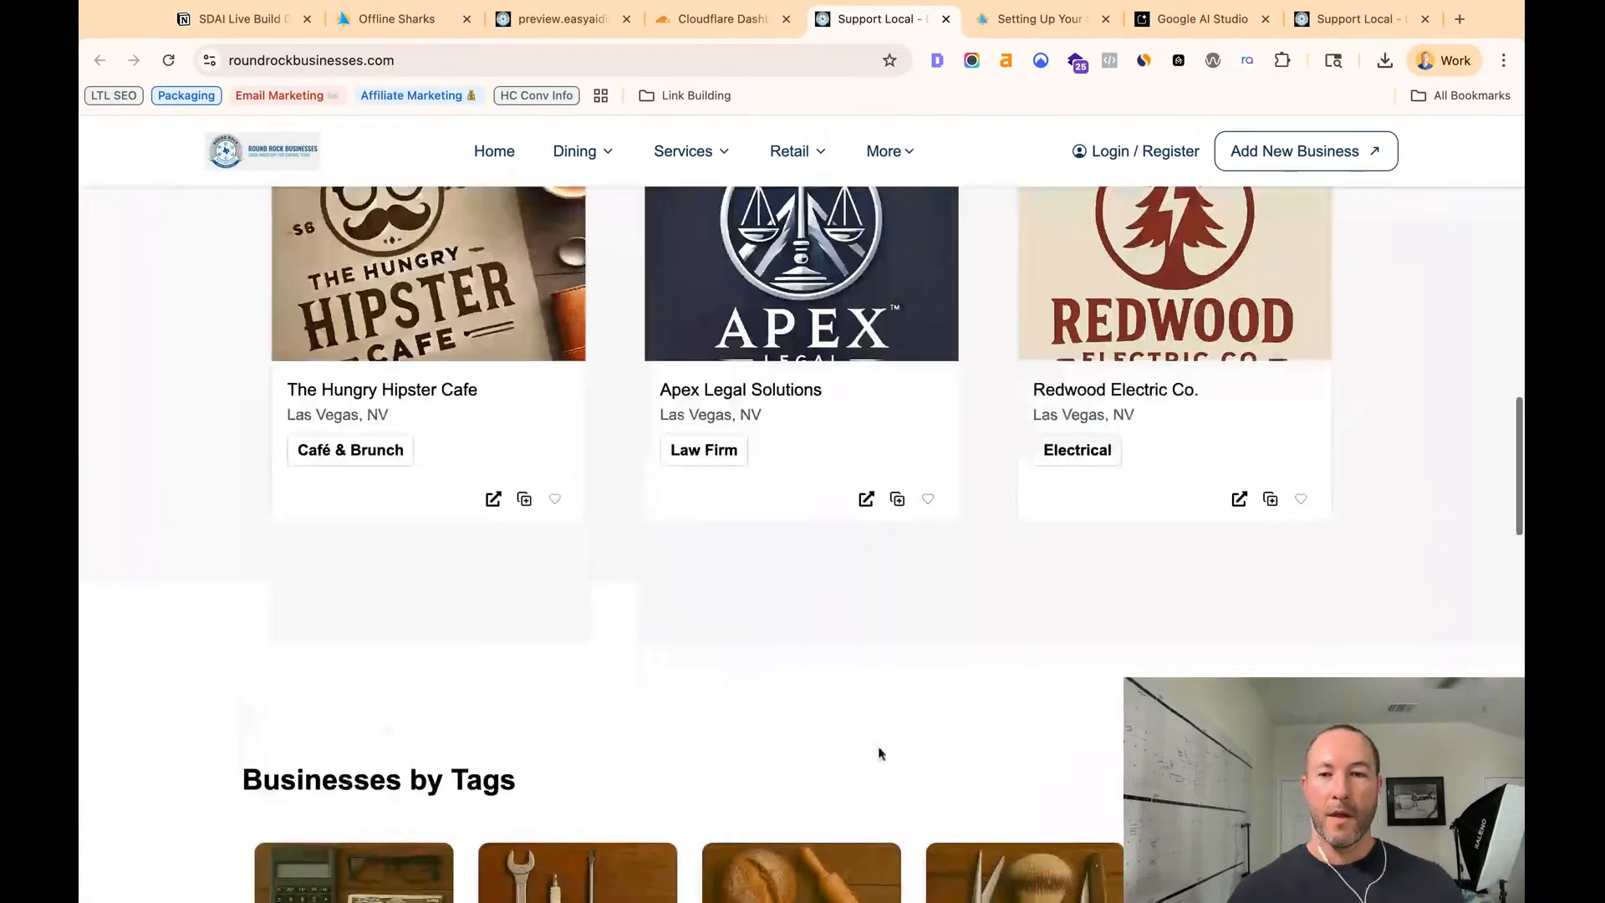
{"action": "scroll", "coordinate": [198, 465], "scroll_direction": "up", "scroll_amount": 1}
{"action": "scroll", "coordinate": [464, 558], "scroll_direction": "up", "scroll_amount": 15}
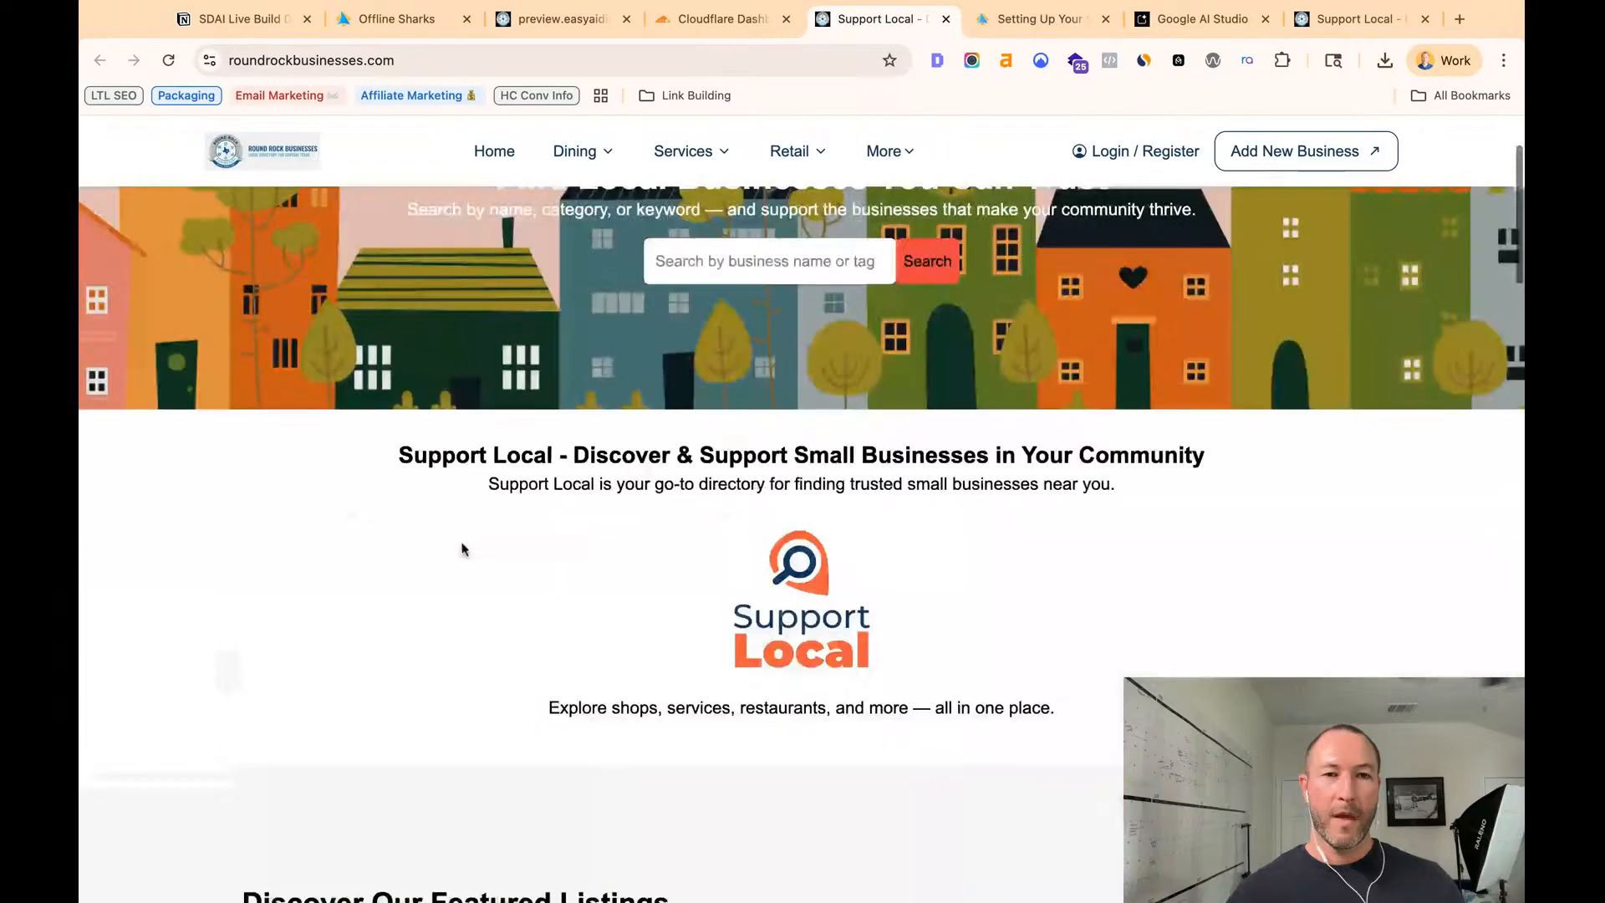
{"action": "mouse_move", "coordinate": [889, 152]}
{"action": "left_click", "coordinate": [749, 363]}
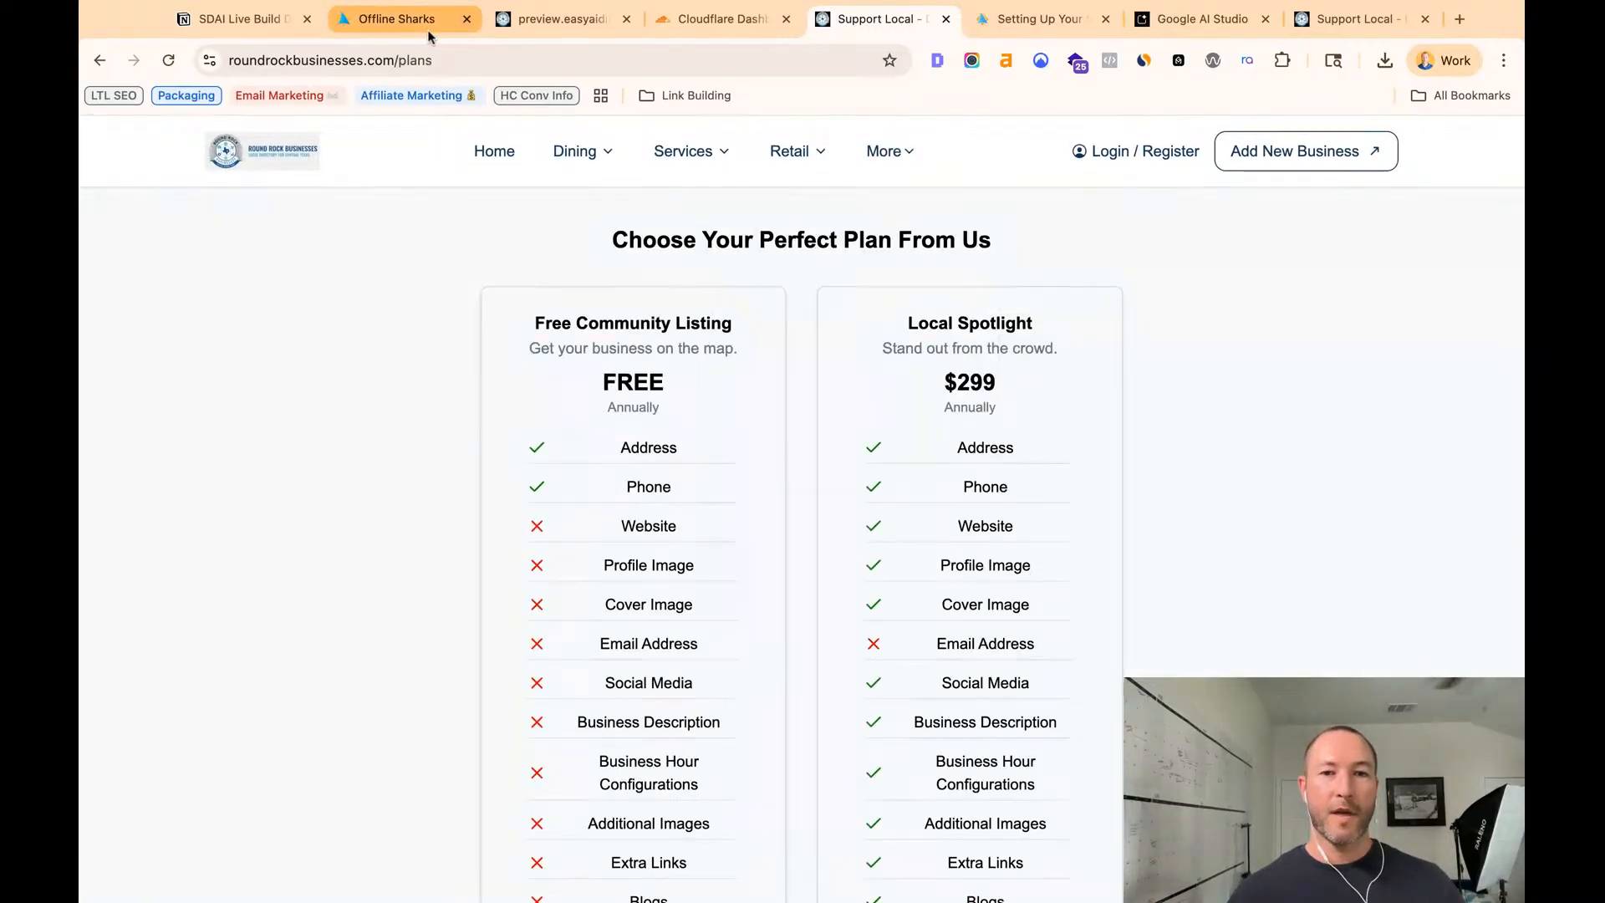
- Compare the features offered by the Free Community Listing and Local Spotlight plans, including the email address feature
{"action": "scroll", "coordinate": [502, 318], "scroll_direction": "down", "scroll_amount": 2}
{"action": "left_click_drag", "start_coordinate": [525, 354], "coordinate": [730, 444]}
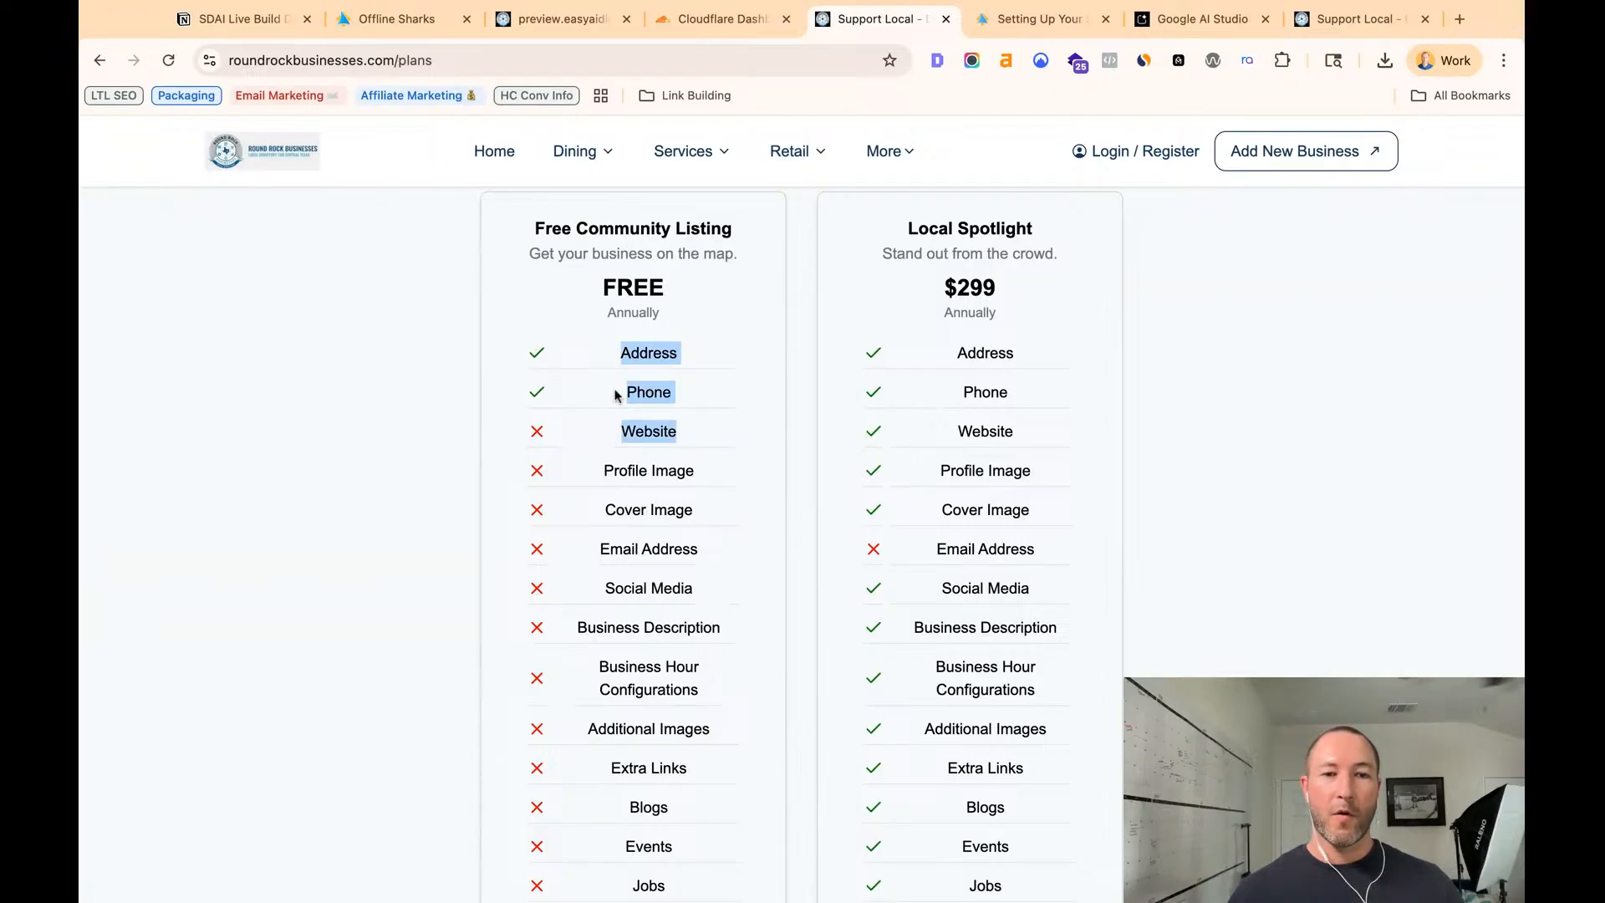
{"action": "scroll", "coordinate": [615, 396], "scroll_direction": "down", "scroll_amount": 5}
{"action": "scroll", "coordinate": [617, 394], "scroll_direction": "up", "scroll_amount": 4}
{"action": "scroll", "coordinate": [617, 395], "scroll_direction": "up", "scroll_amount": 2}
{"action": "left_click_drag", "start_coordinate": [536, 316], "coordinate": [726, 365]}
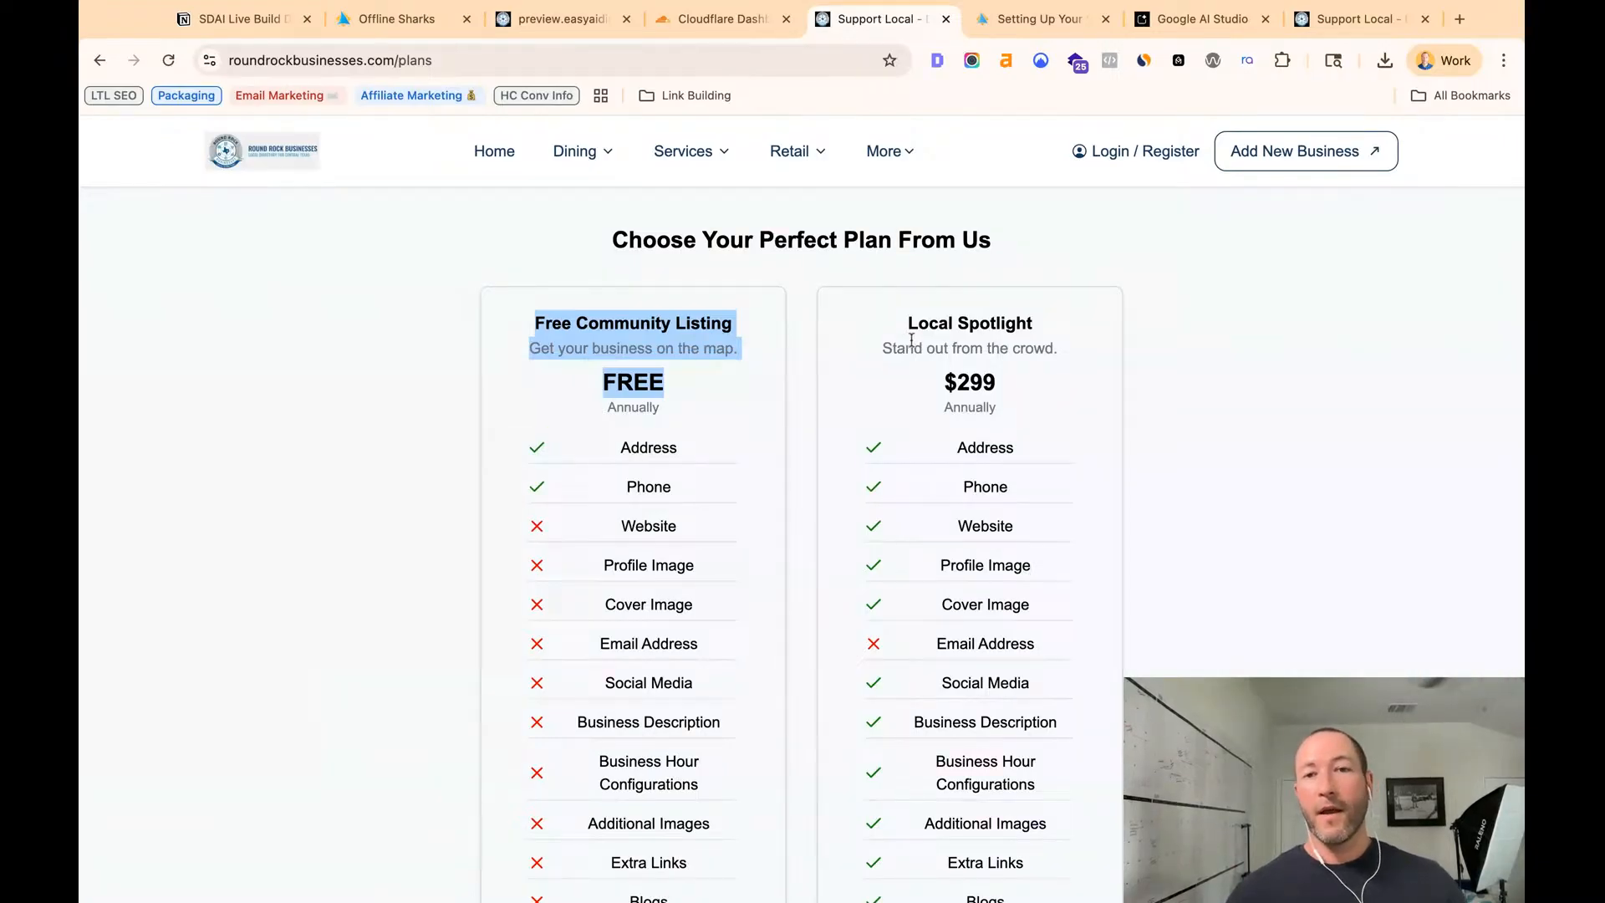
{"action": "left_click_drag", "start_coordinate": [909, 326], "coordinate": [979, 452]}
{"action": "scroll", "coordinate": [961, 456], "scroll_direction": "down", "scroll_amount": 3}
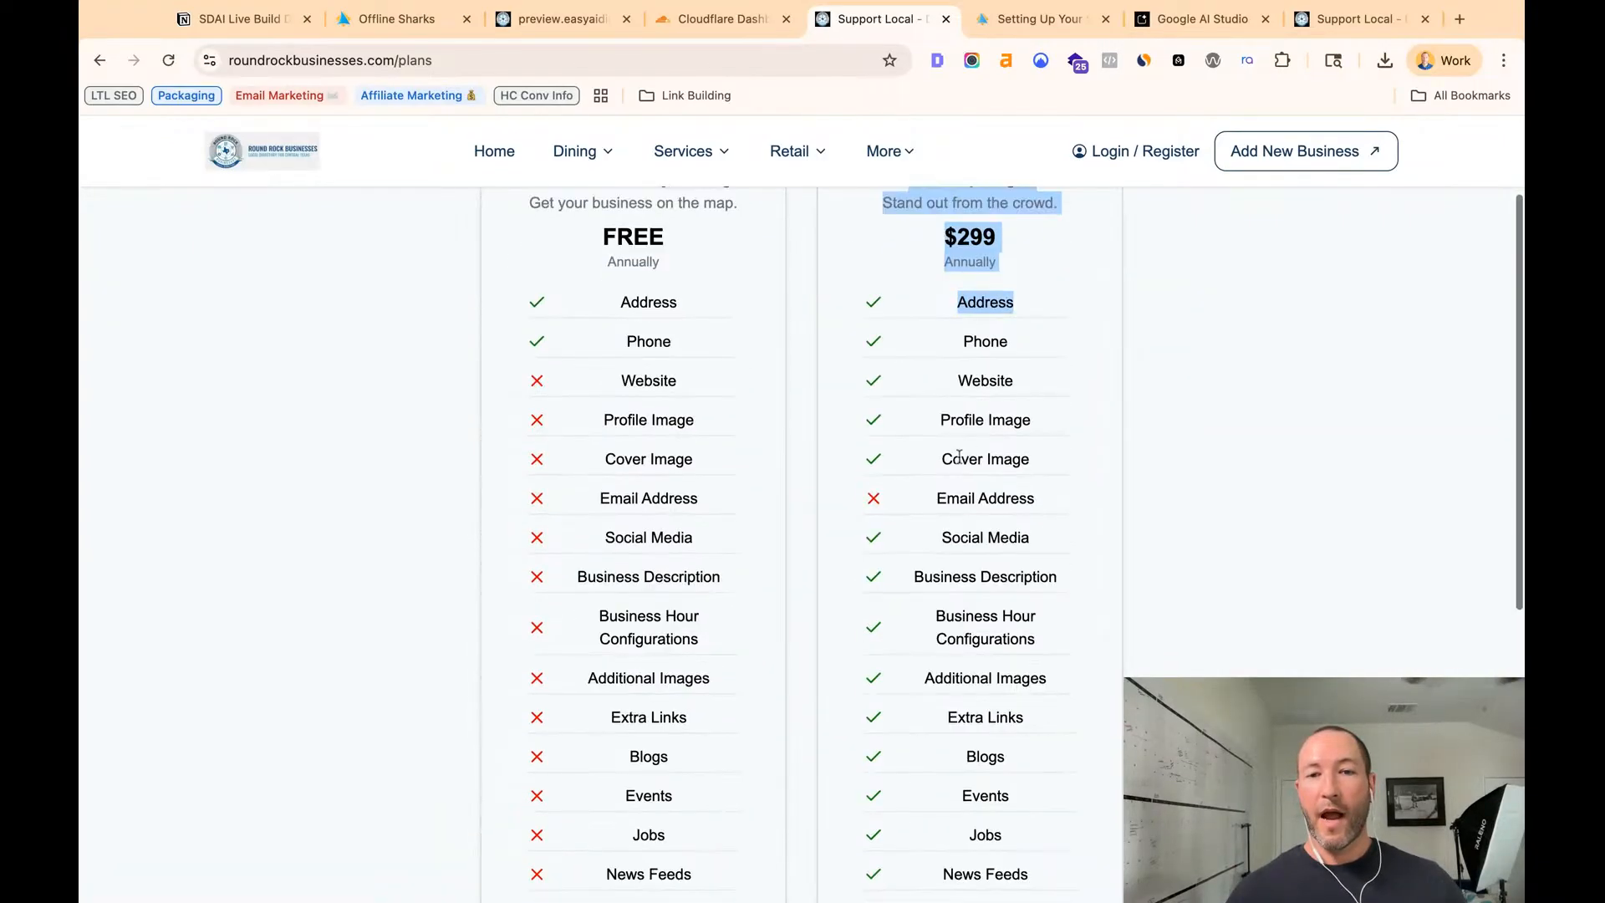
{"action": "triple_click", "coordinate": [935, 497]}
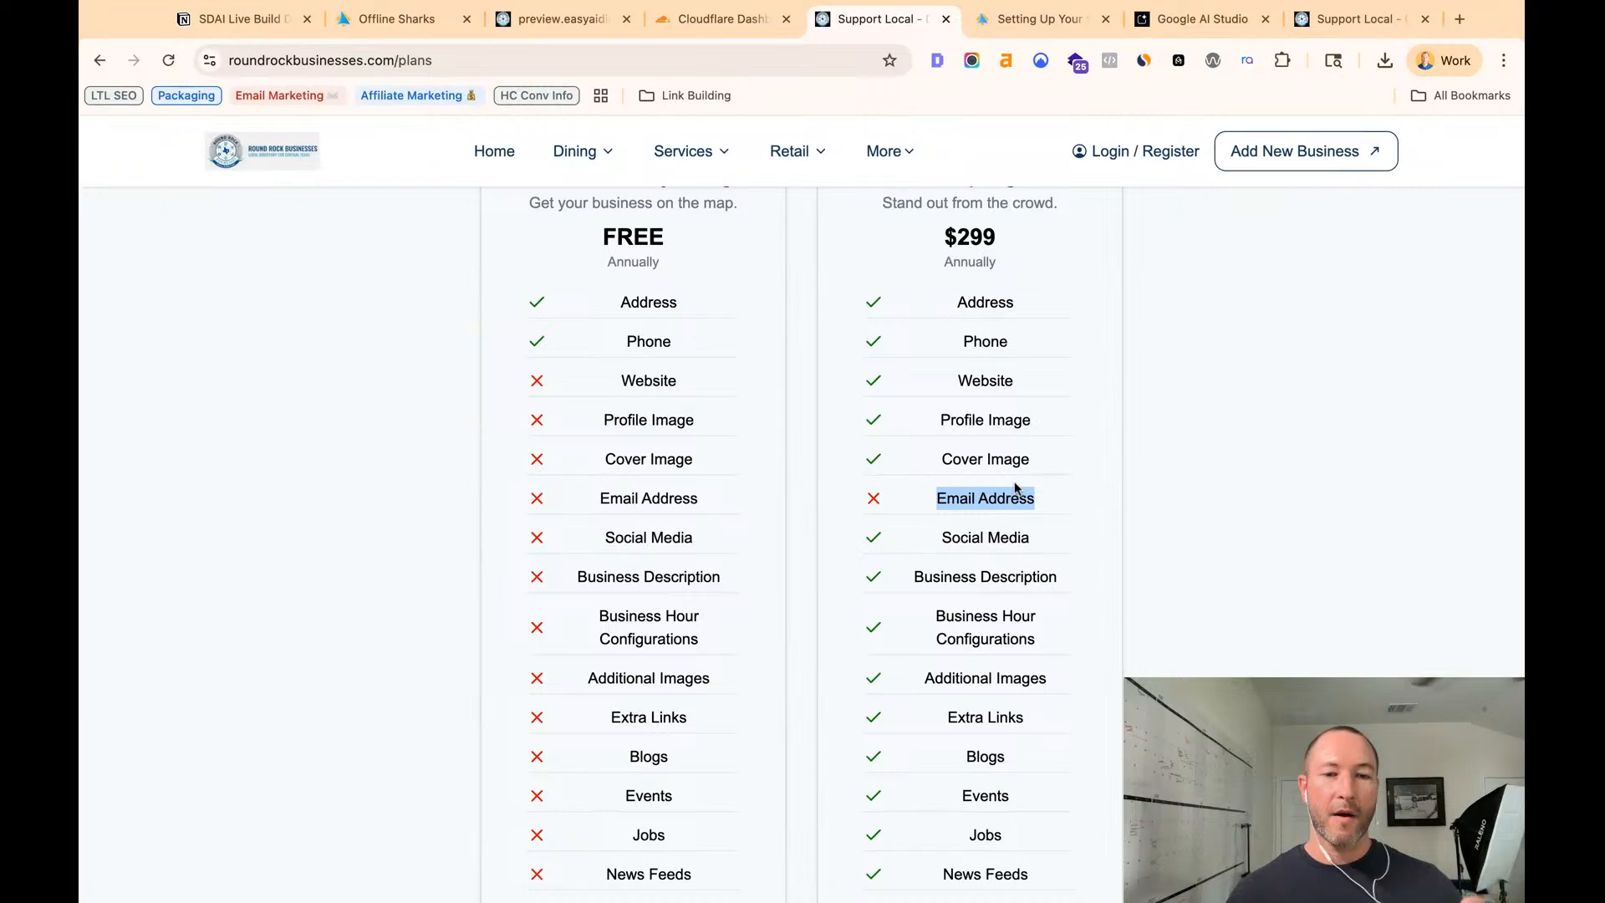
- Open the Premium Listing Guide from the Notion notes and skim the Premium Package Formula PDF through its value-based pricing page
{"action": "left_click", "coordinate": [386, 28]}
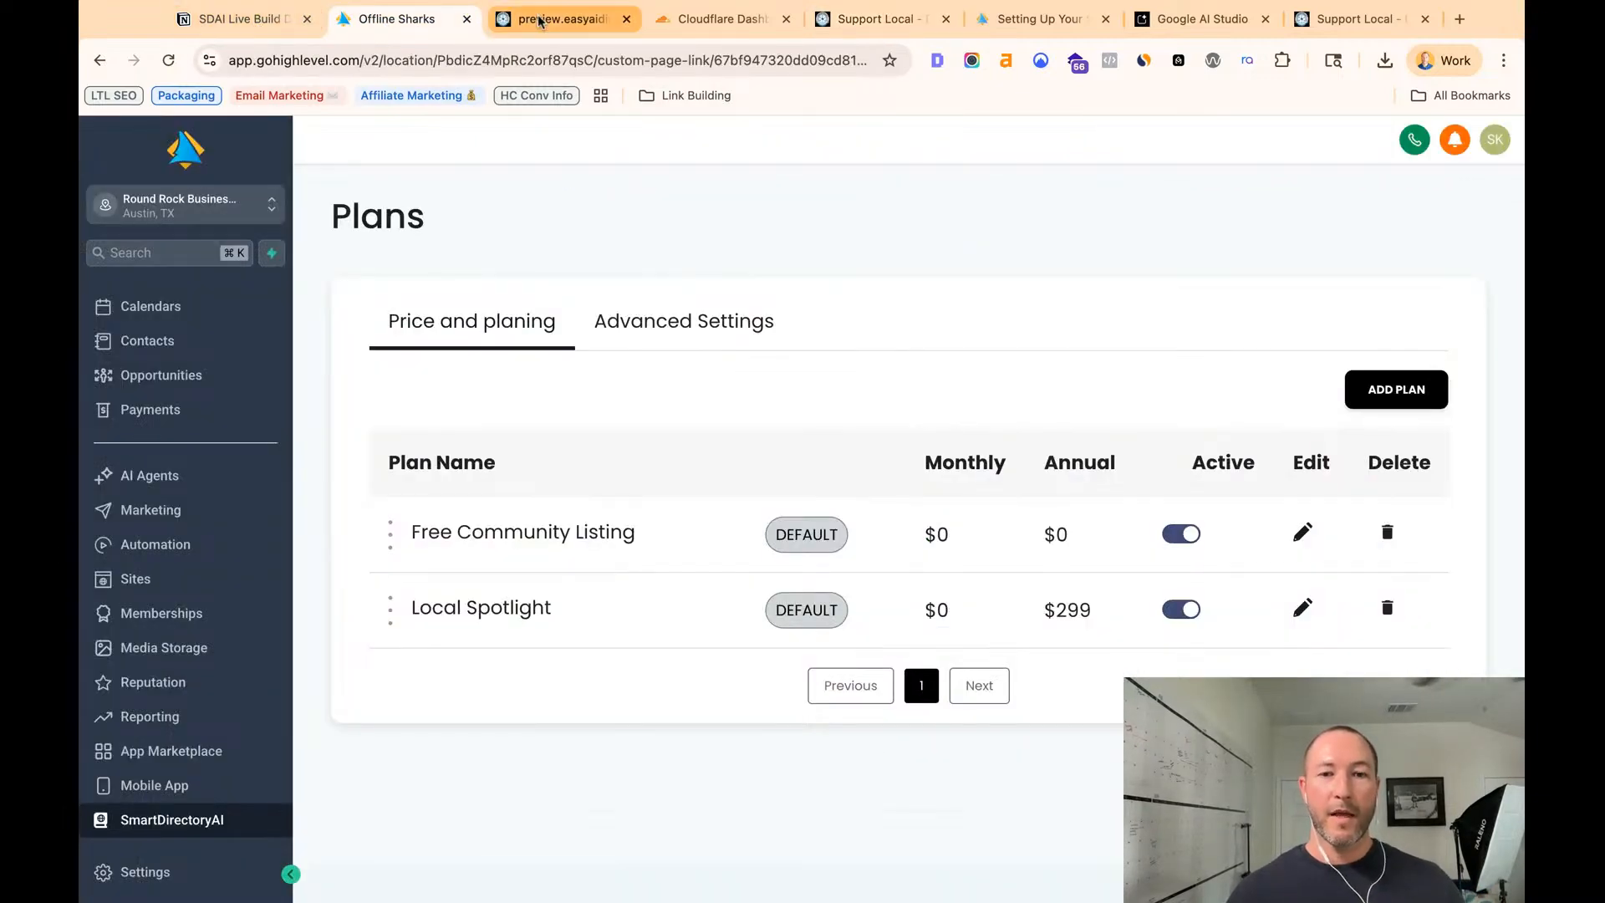
{"action": "left_click", "coordinate": [247, 26]}
{"action": "scroll", "coordinate": [630, 303], "scroll_direction": "up", "scroll_amount": 5}
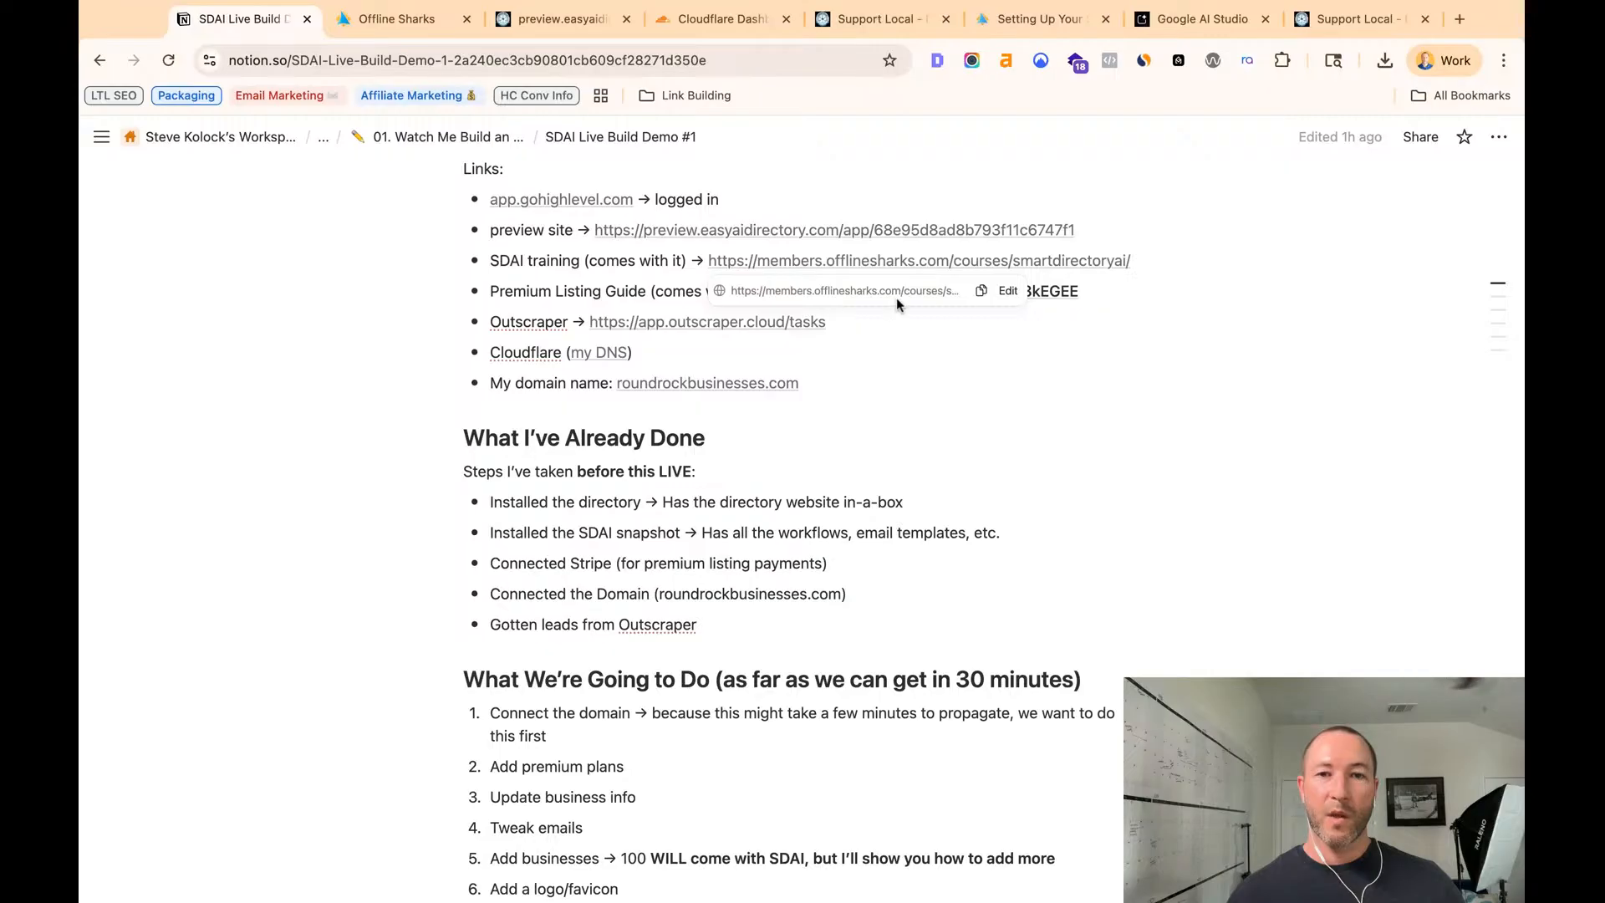
{"action": "left_click", "coordinate": [866, 293]}
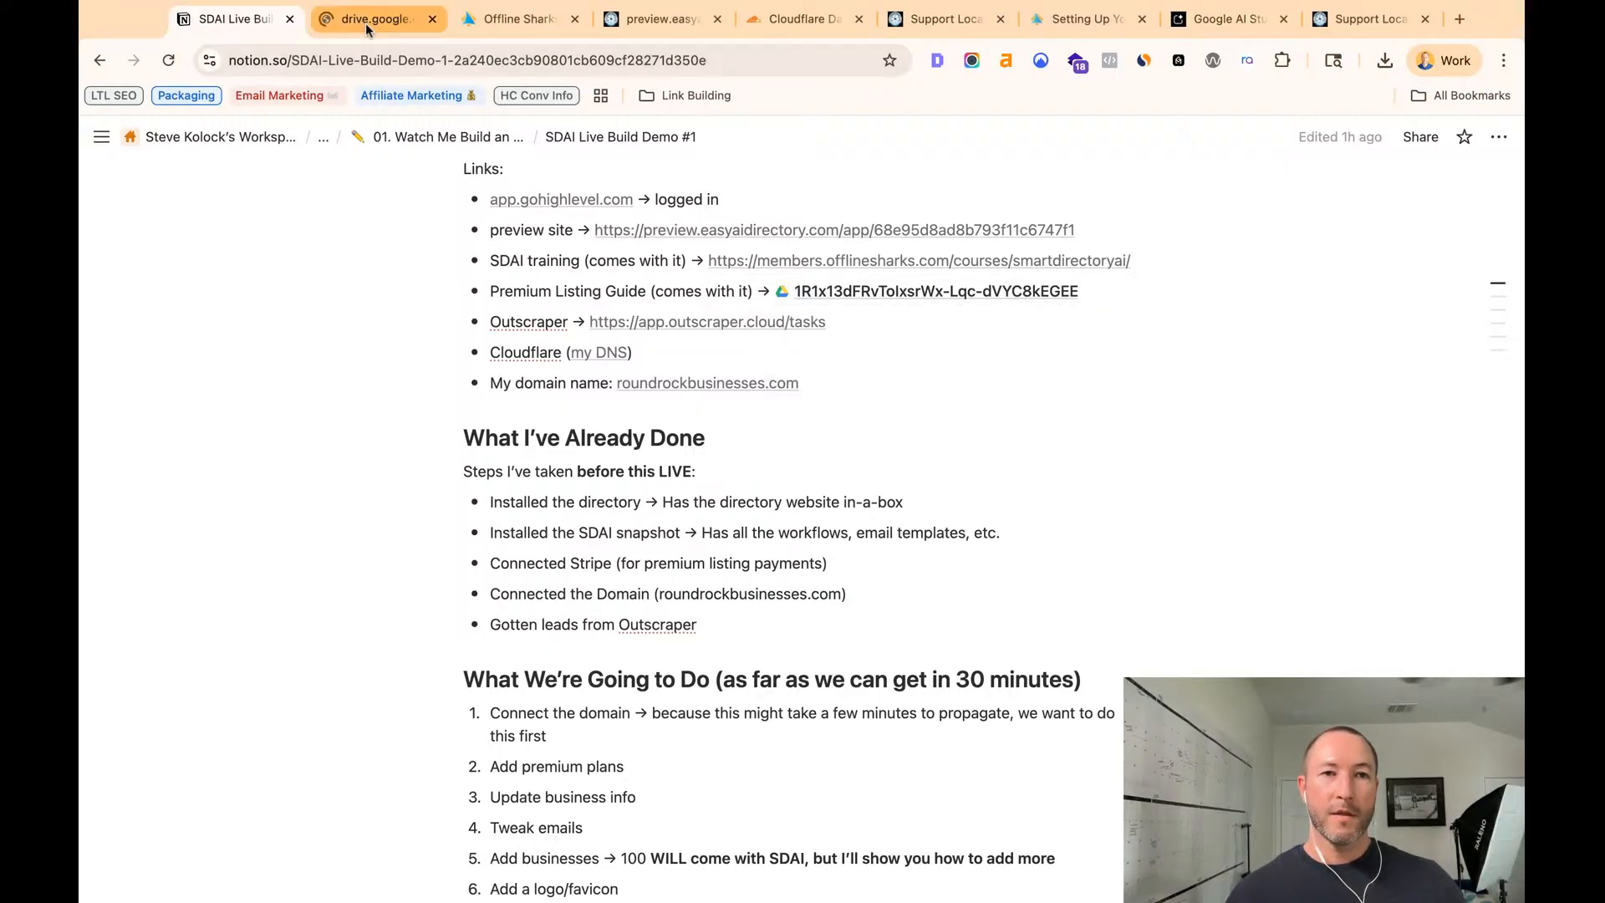
{"action": "left_click", "coordinate": [365, 23]}
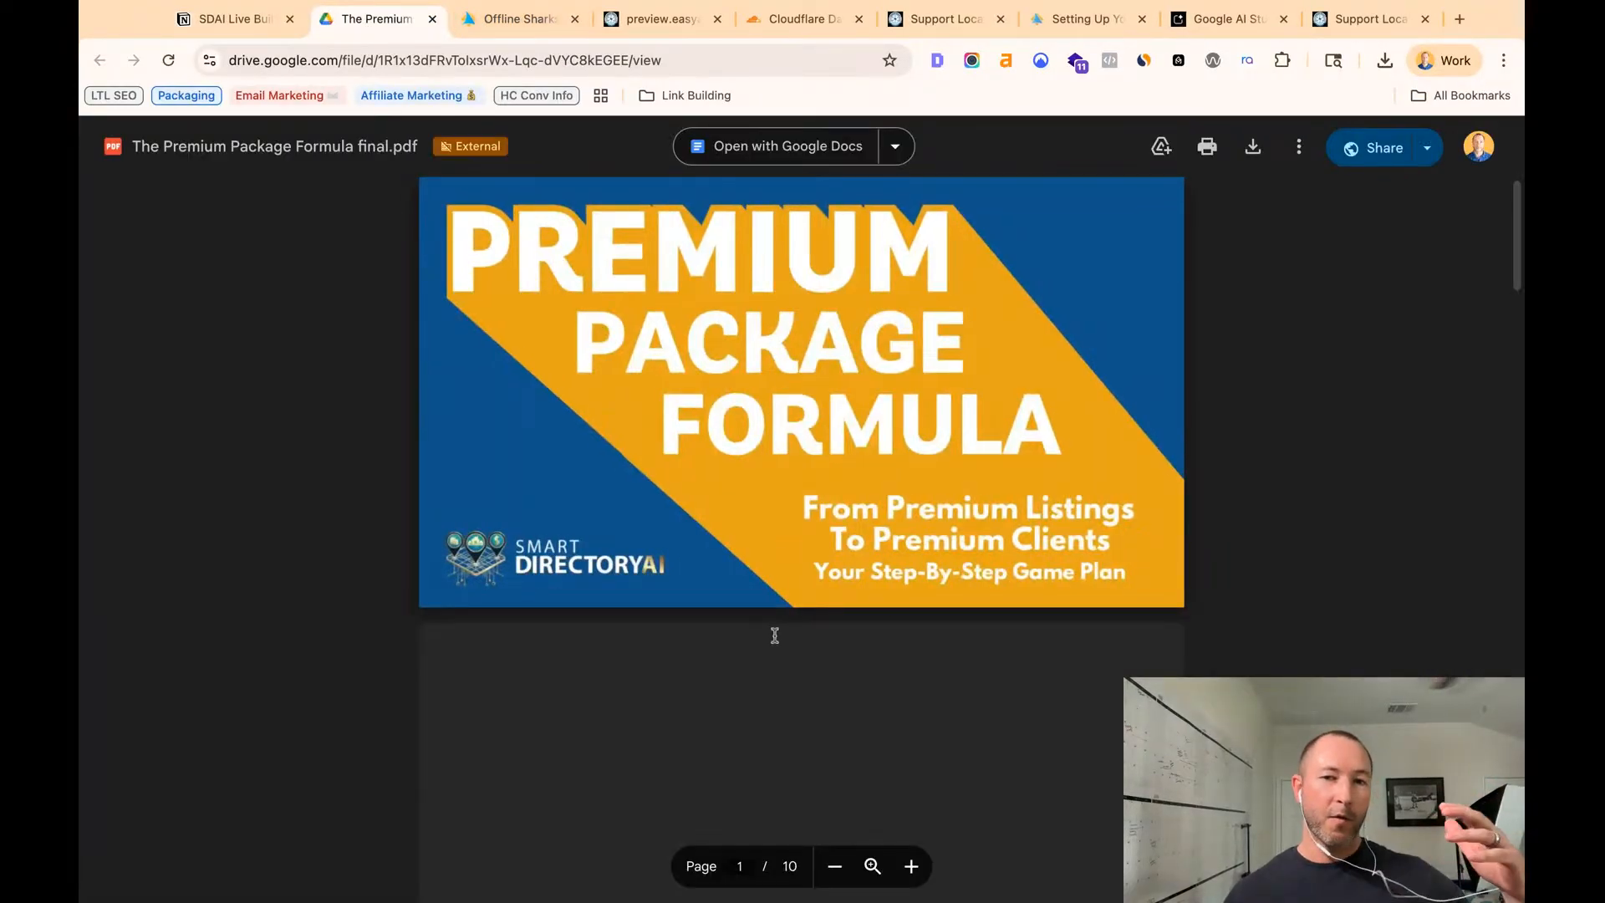
{"action": "scroll", "coordinate": [775, 635], "scroll_direction": "down", "scroll_amount": 10}
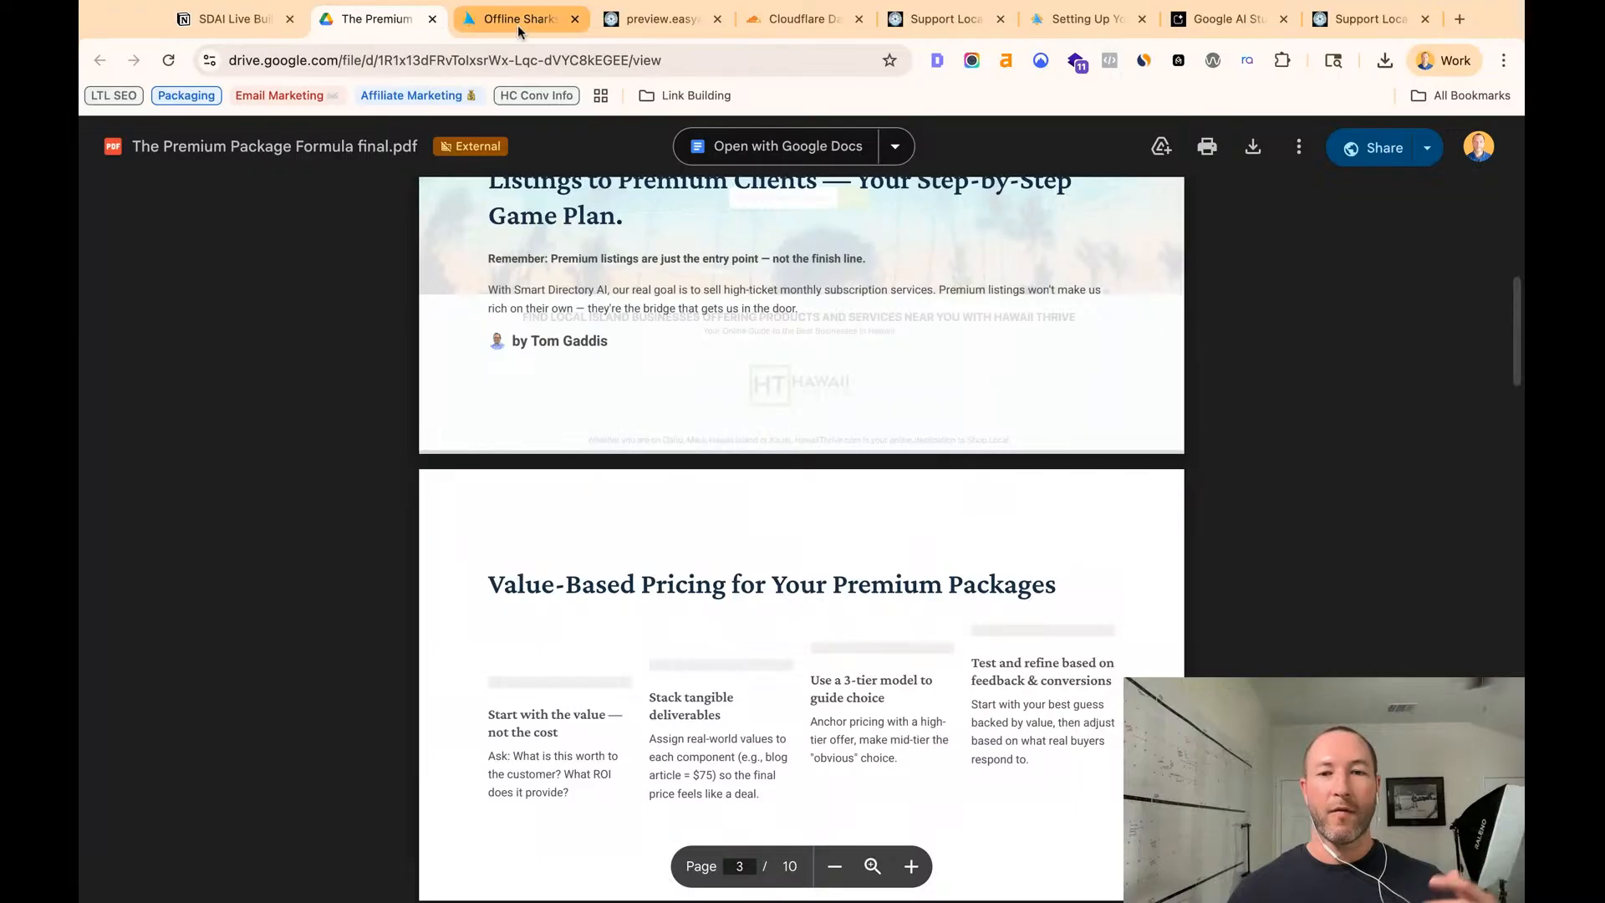
- Open the Free Community Listing plan for editing in GoHighLevel, review its details, features and trial period, and submit it without changes
{"action": "left_click", "coordinate": [518, 24]}
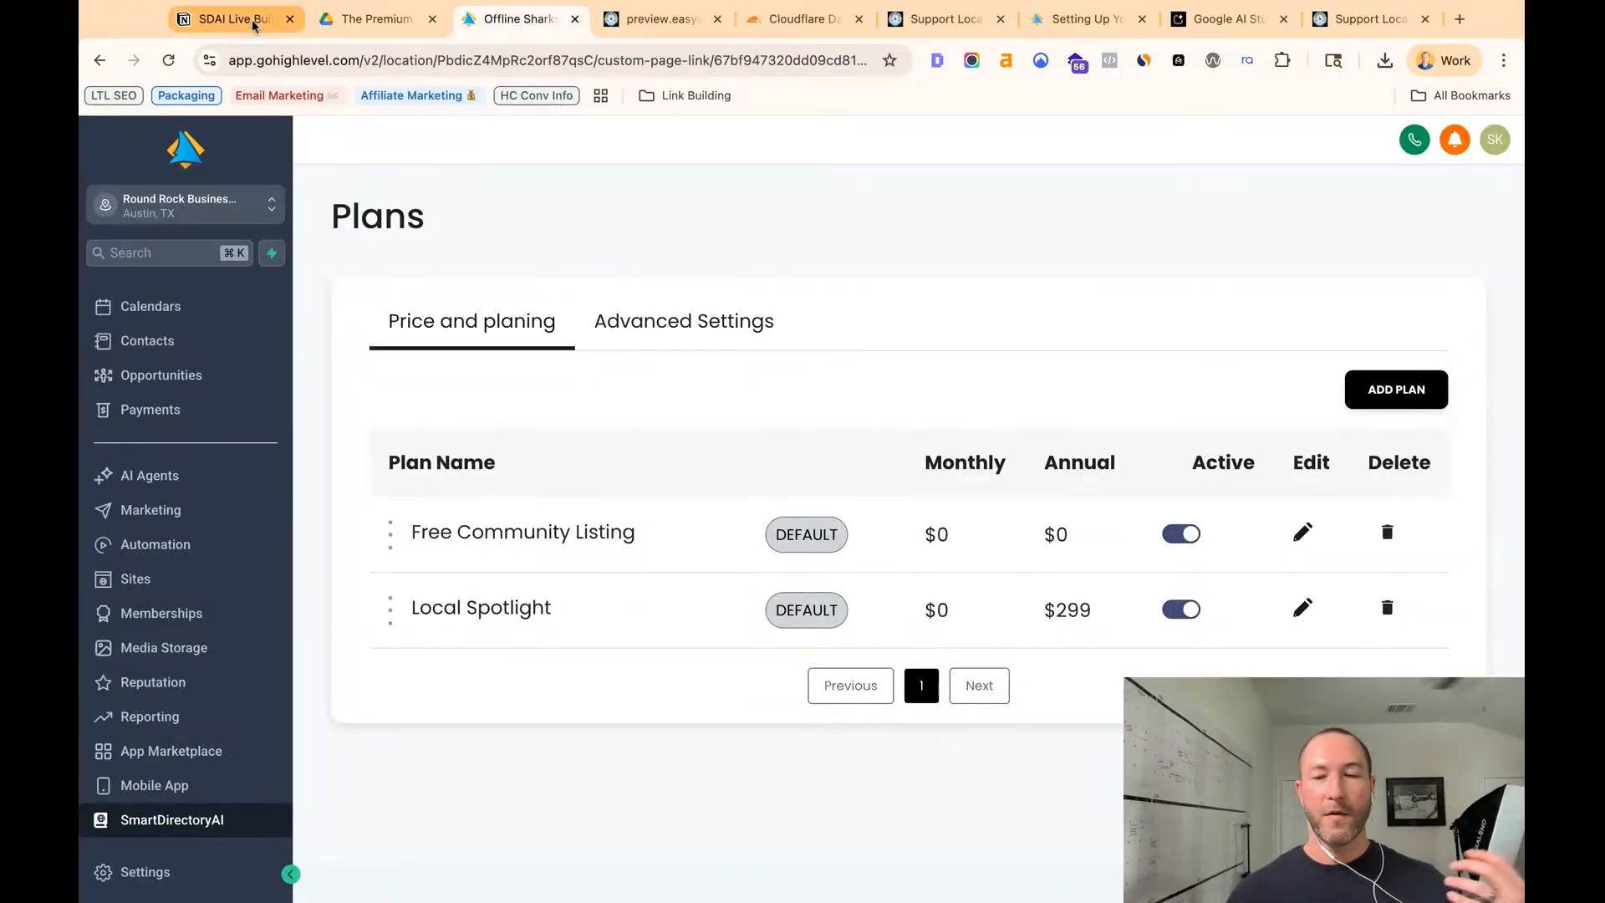
{"action": "left_click", "coordinate": [1303, 533]}
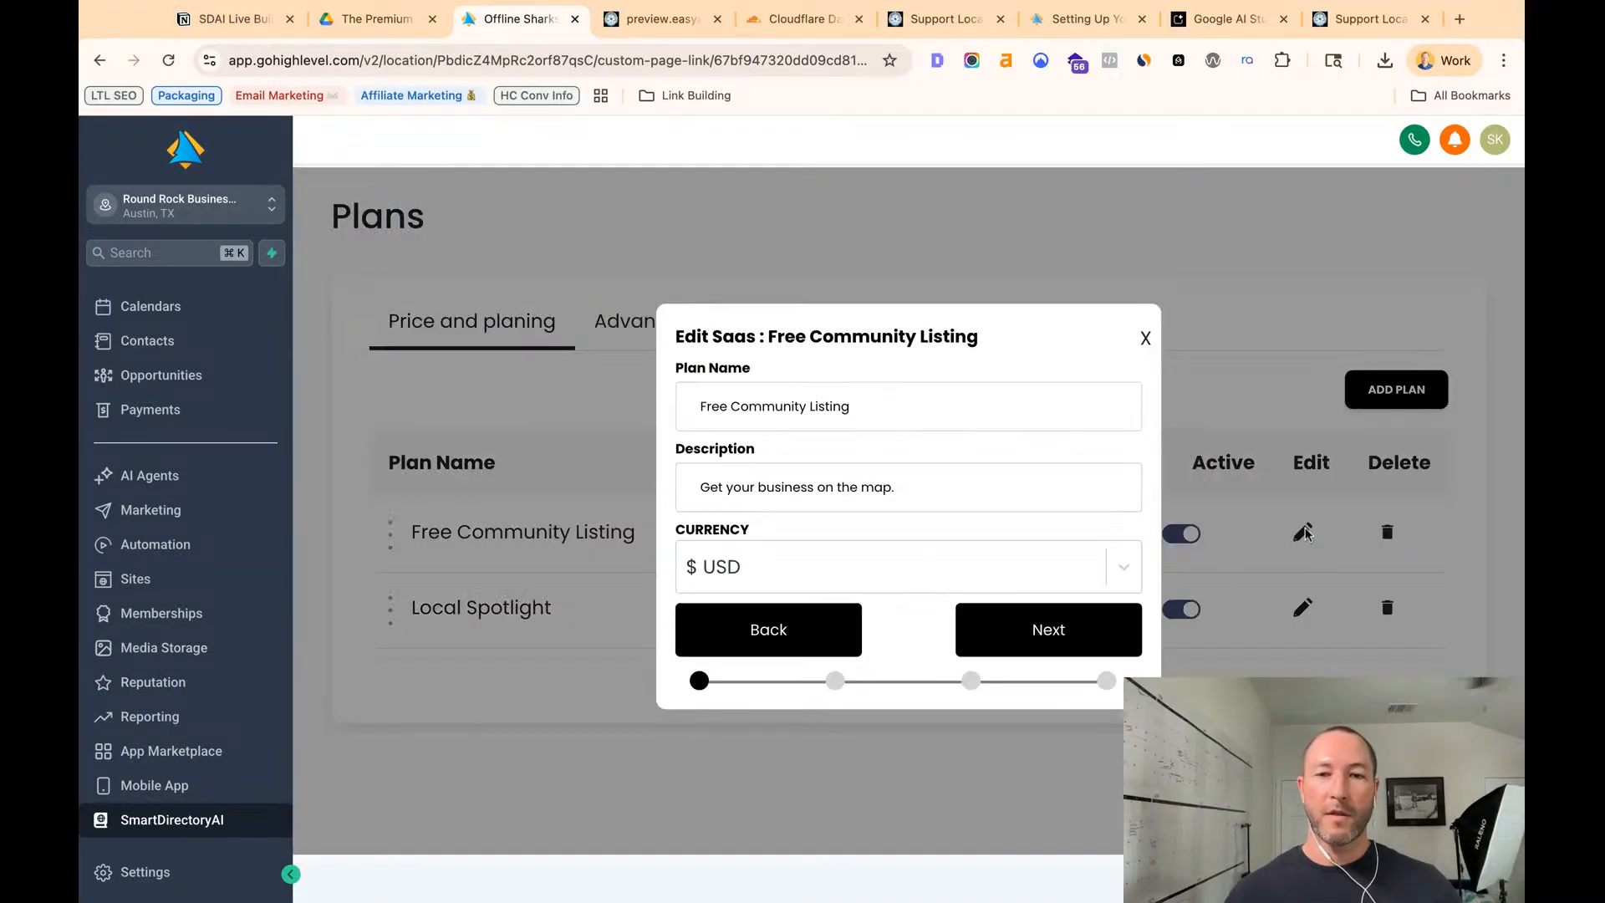
{"action": "scroll", "coordinate": [917, 500], "scroll_direction": "down", "scroll_amount": 1}
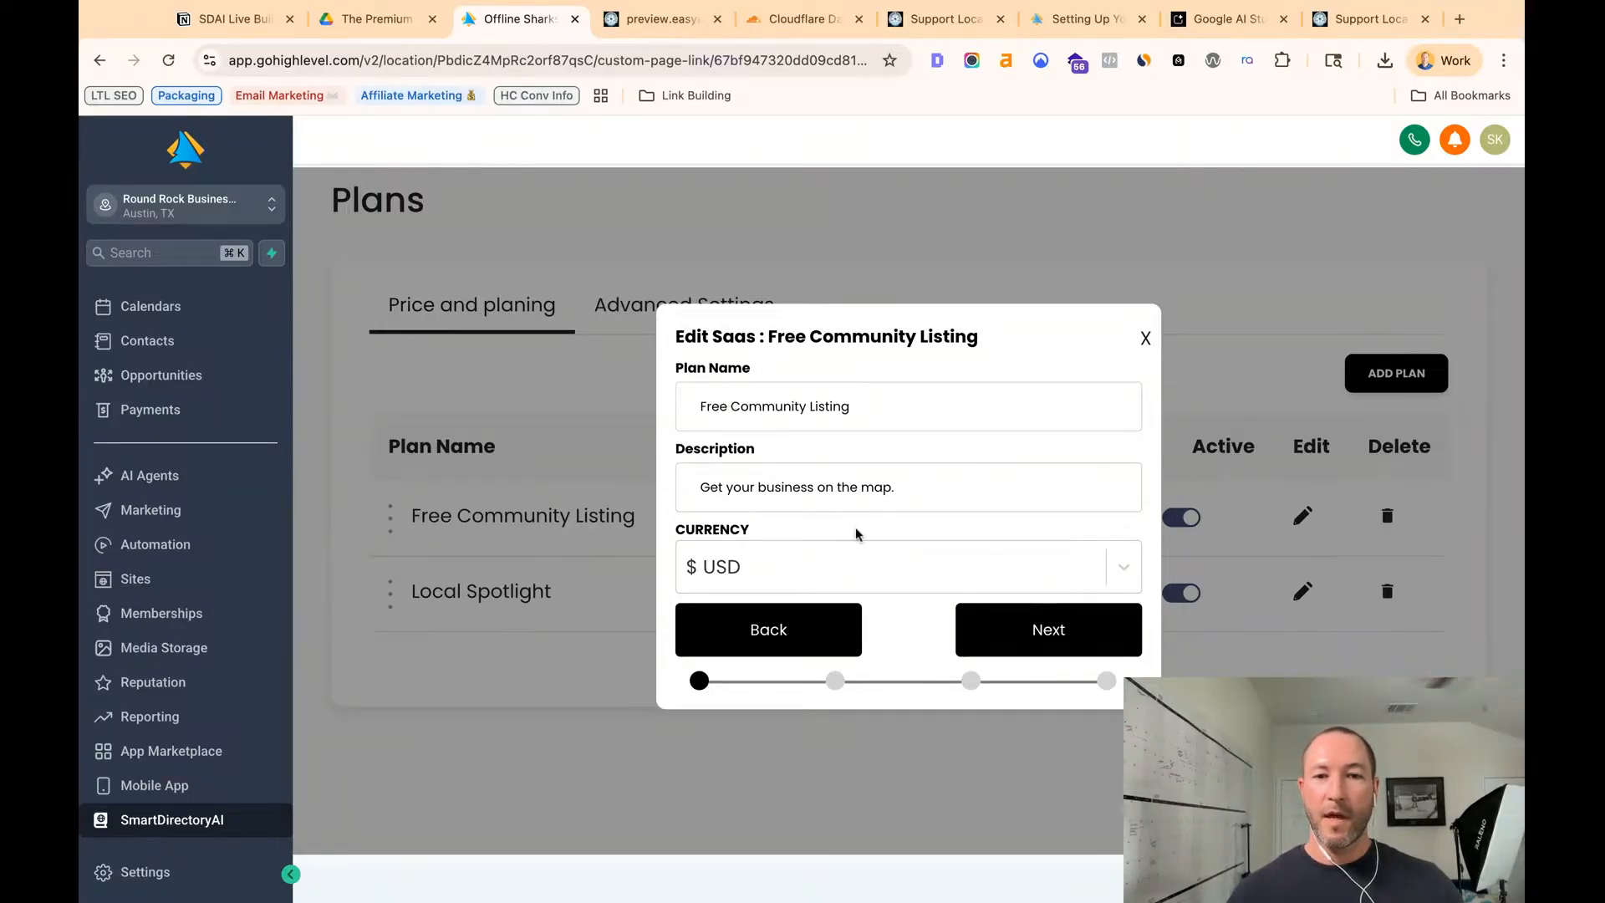
{"action": "left_click", "coordinate": [1034, 631]}
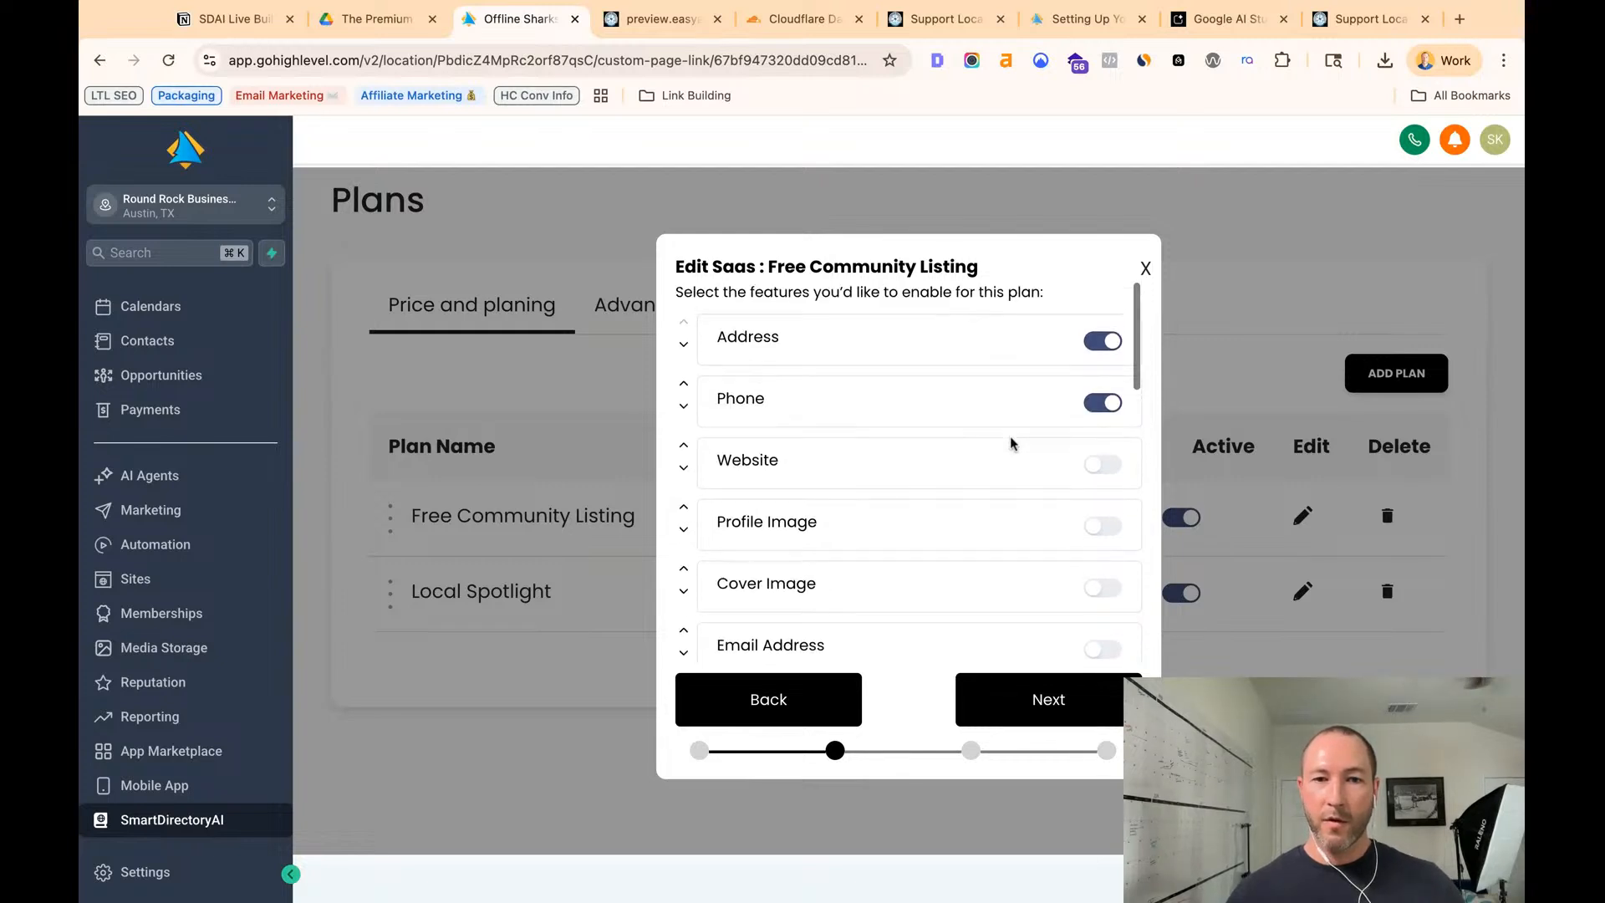
{"action": "scroll", "coordinate": [919, 468], "scroll_direction": "down", "scroll_amount": 5}
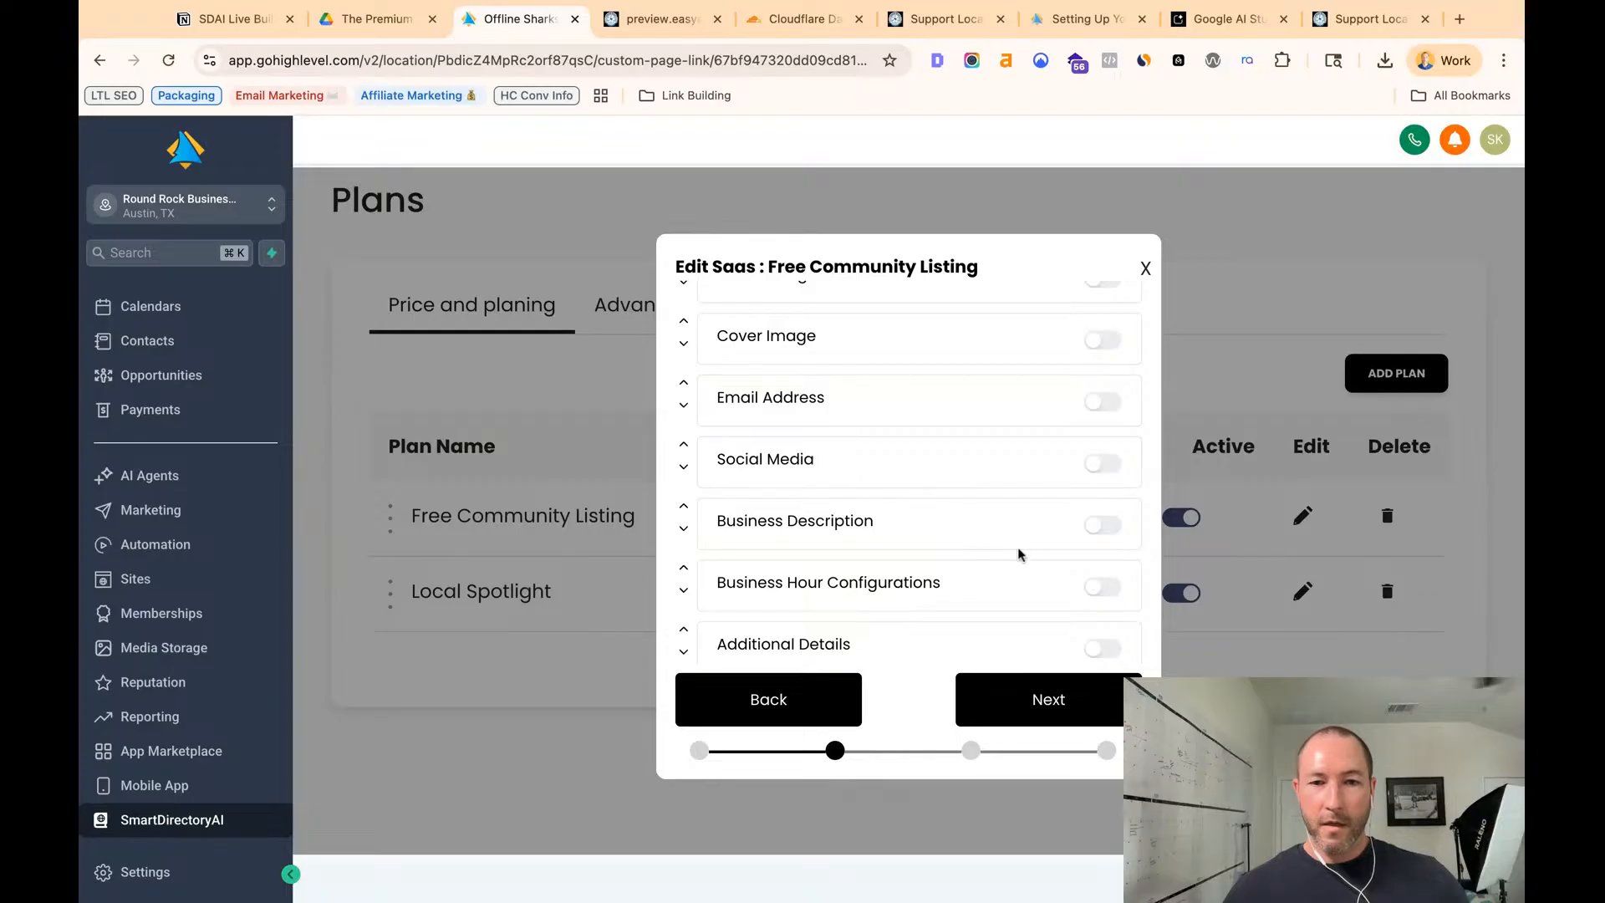
{"action": "scroll", "coordinate": [1054, 543], "scroll_direction": "down", "scroll_amount": 1}
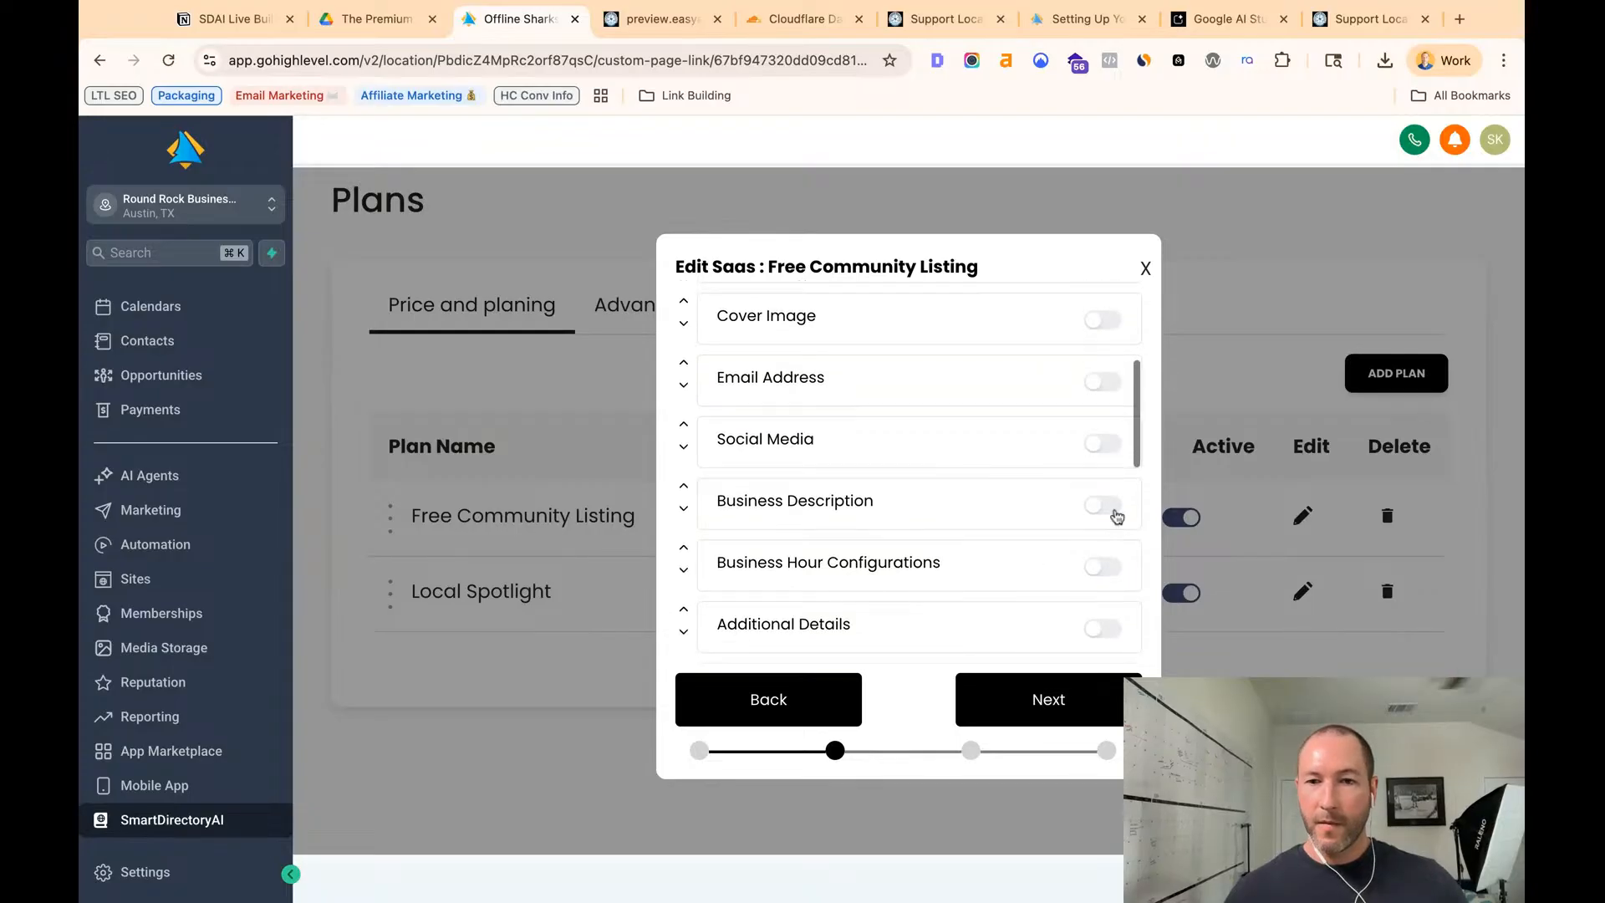
{"action": "left_click", "coordinate": [1055, 709]}
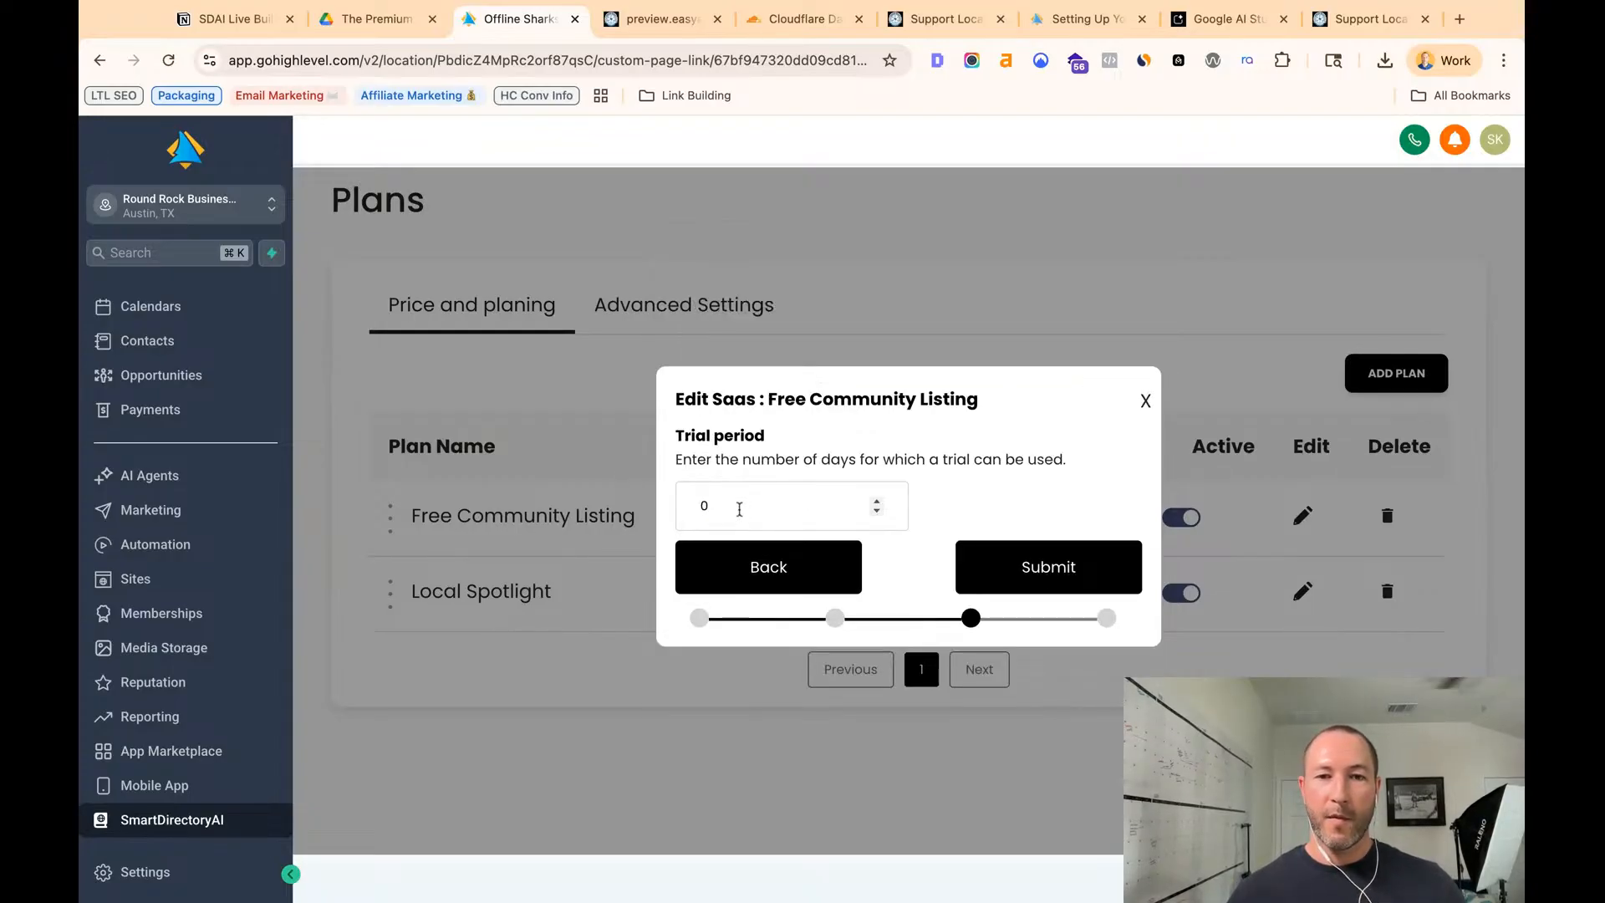
{"action": "left_click", "coordinate": [1053, 564]}
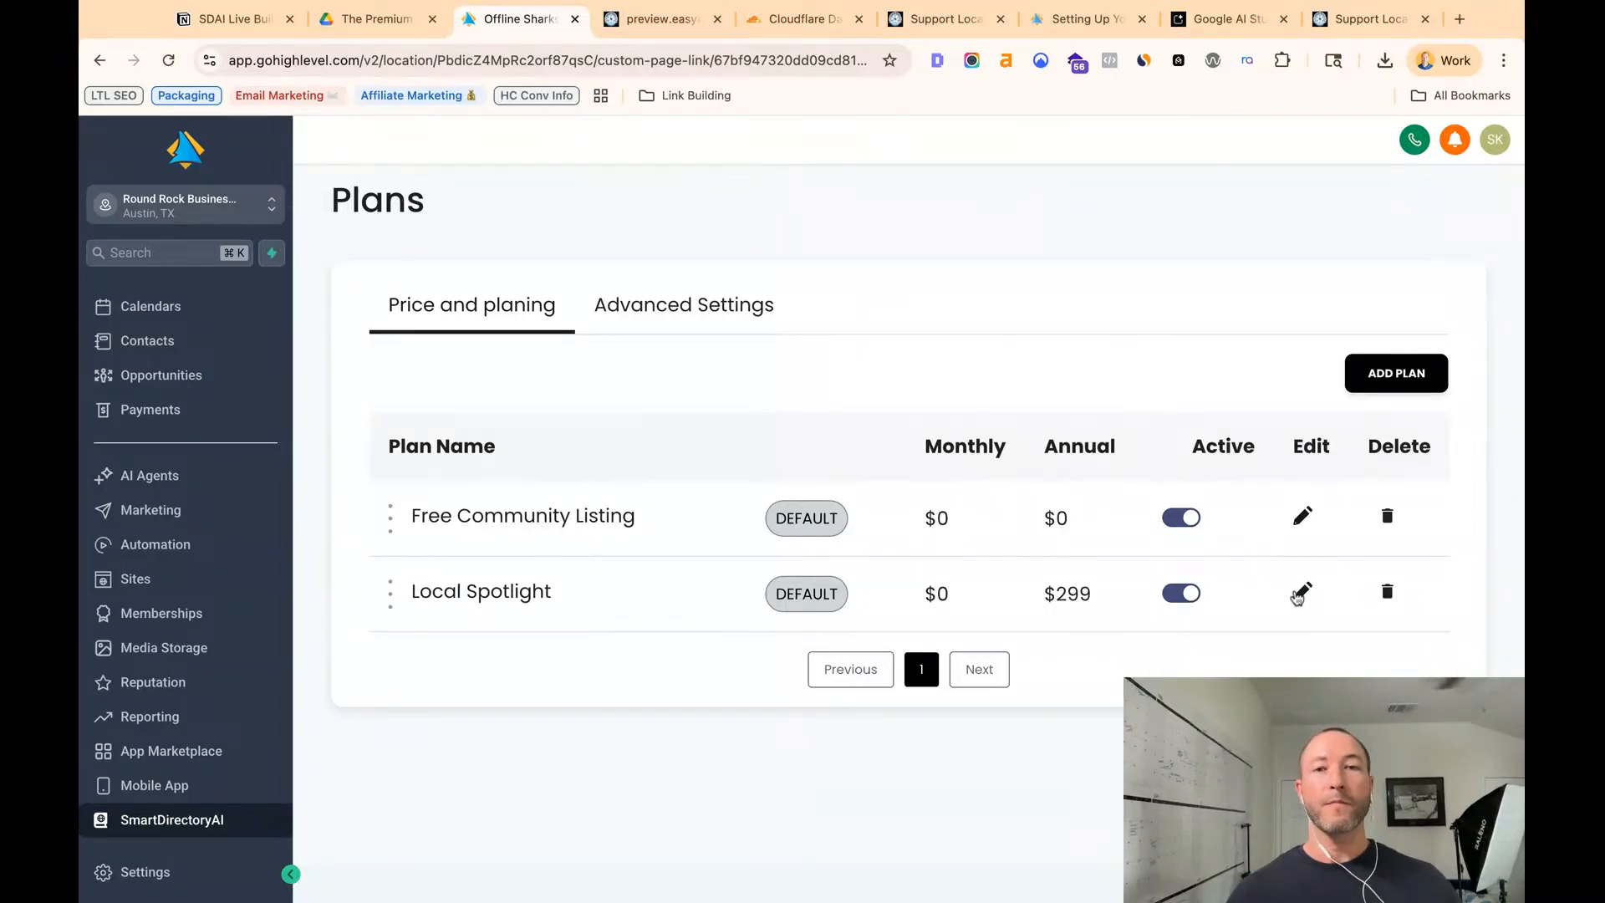
- Open the Local Spotlight plan for editing and set its monthly price to 19 USD
{"action": "left_click", "coordinate": [1301, 594]}
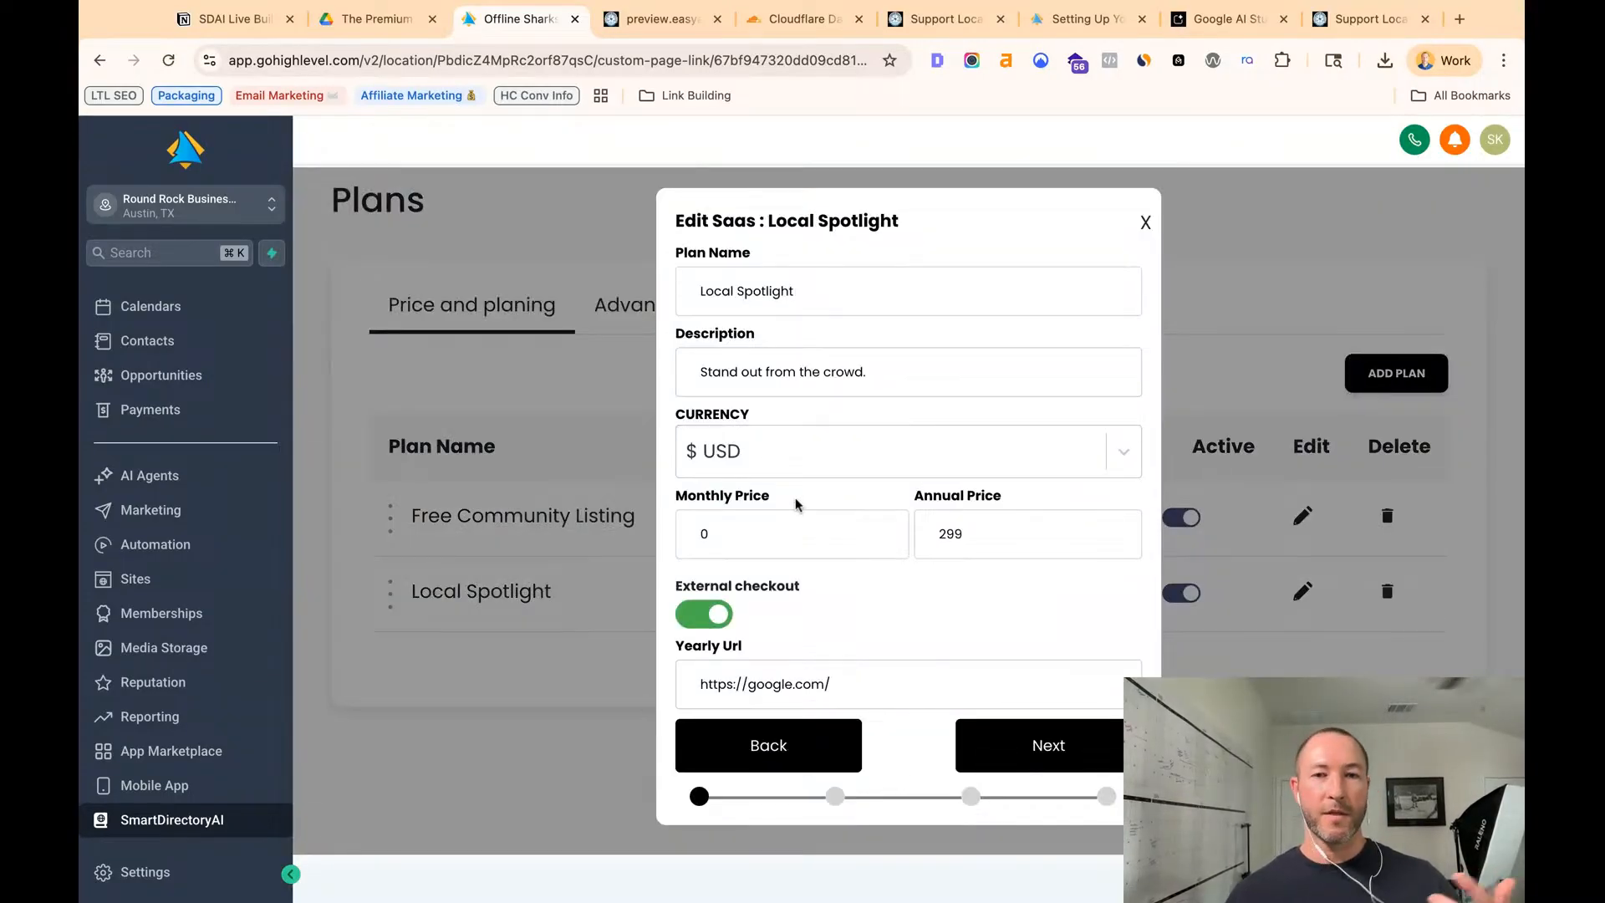
{"action": "left_click", "coordinate": [758, 527]}
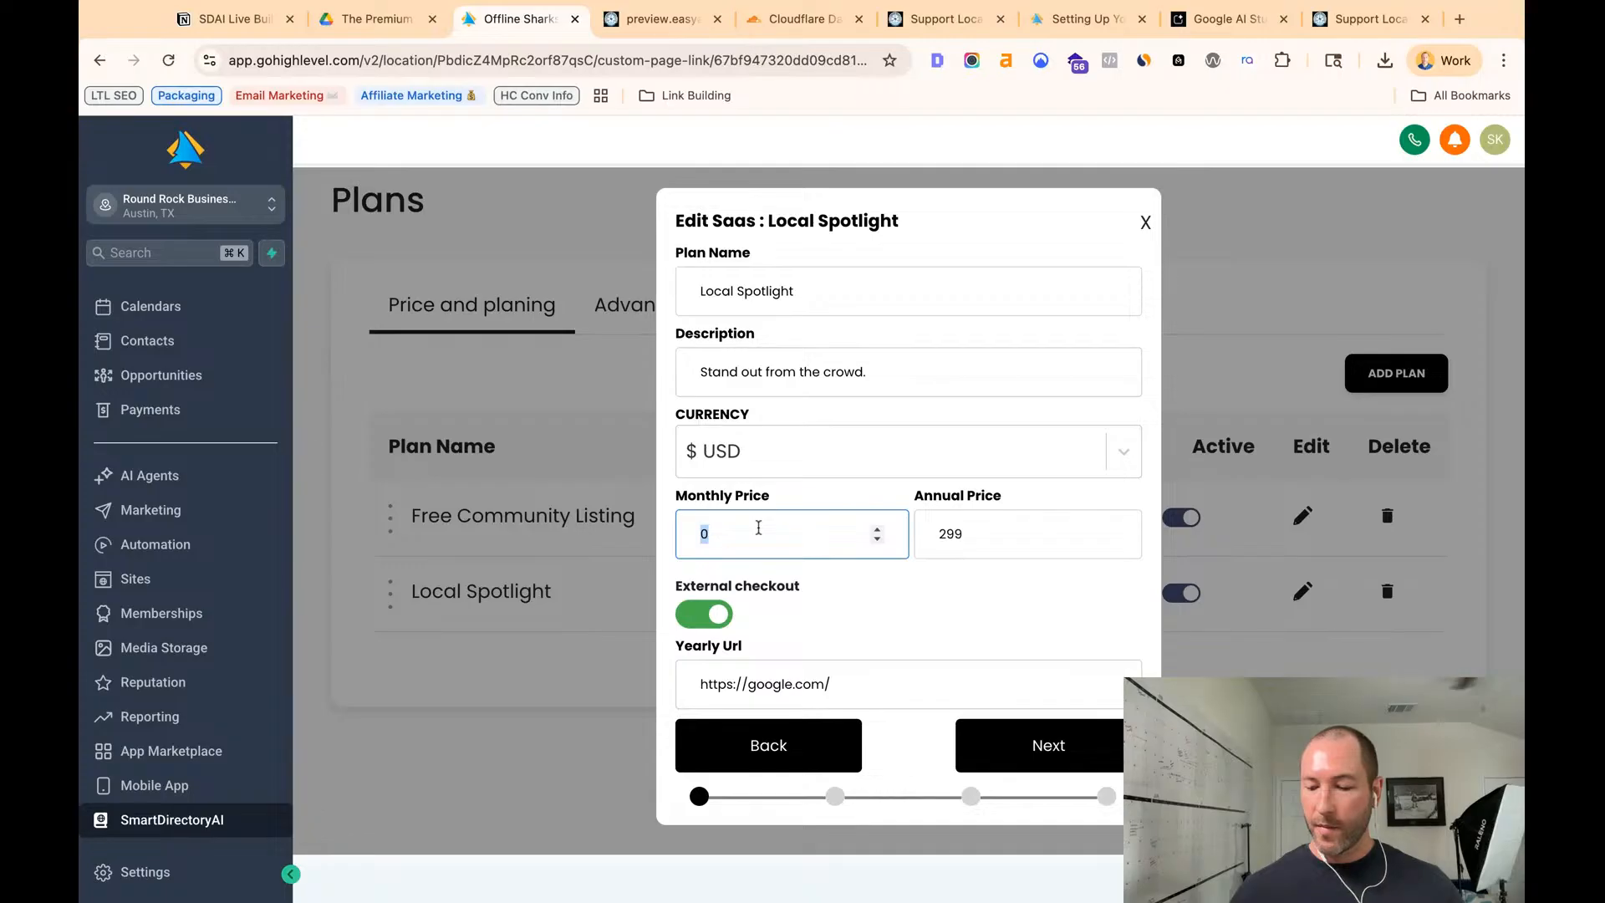
{"action": "type", "text": "19"}
{"action": "left_click", "coordinate": [886, 572]}
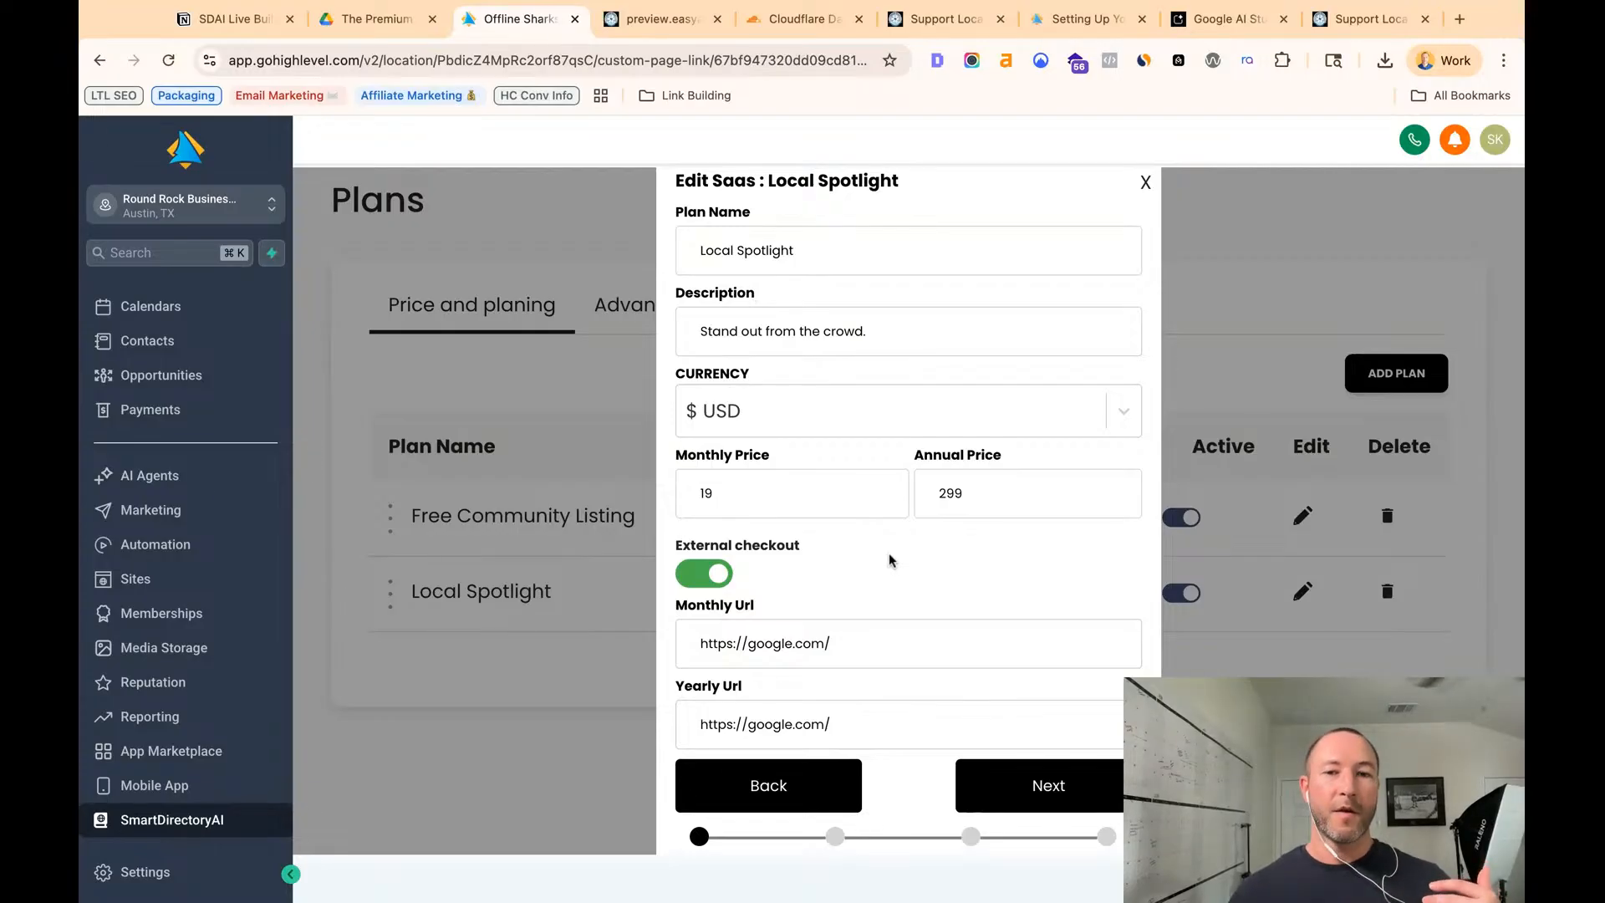
- Continue to the Local Spotlight plan's features and enable its Email Address feature
{"action": "scroll", "coordinate": [892, 561], "scroll_direction": "up", "scroll_amount": 1}
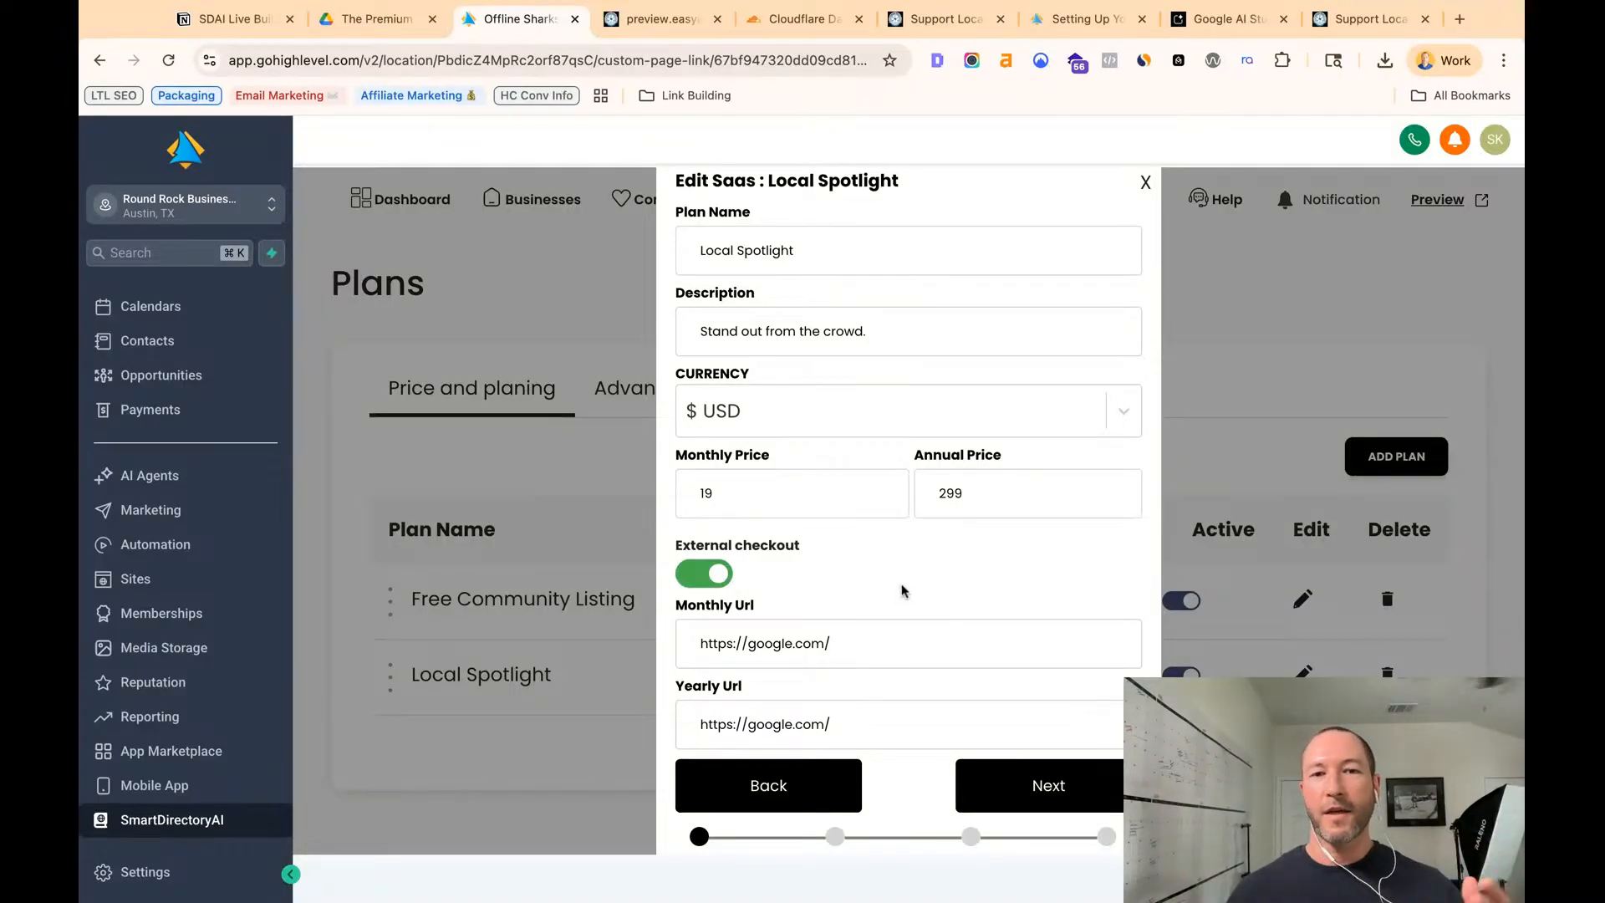
{"action": "scroll", "coordinate": [902, 591], "scroll_direction": "down", "scroll_amount": 1}
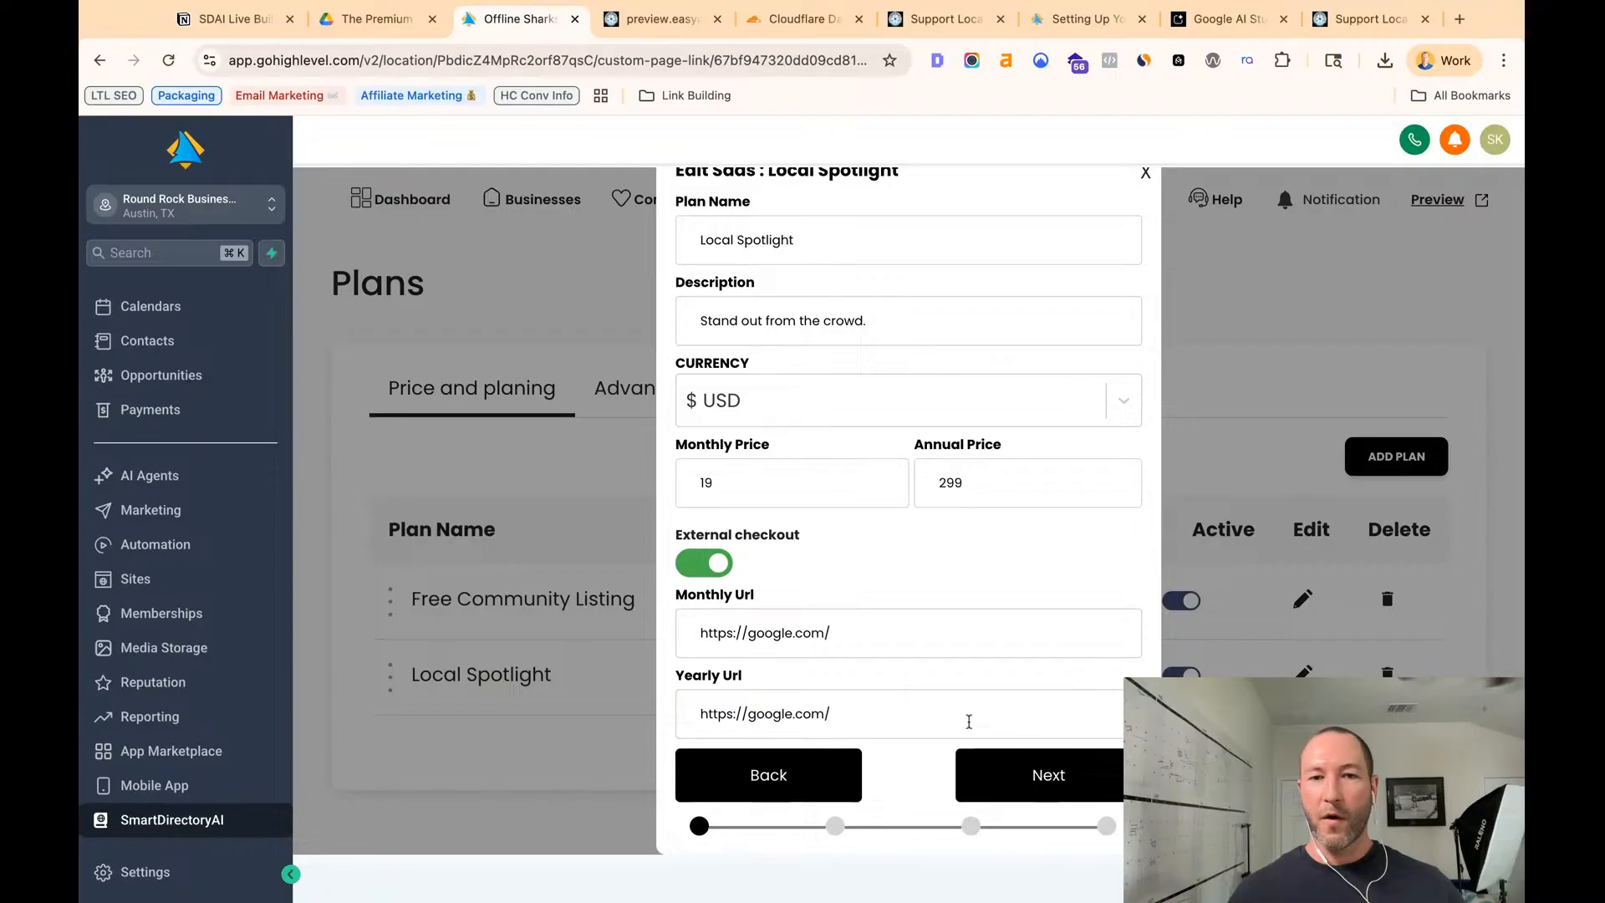
{"action": "left_click", "coordinate": [1045, 775]}
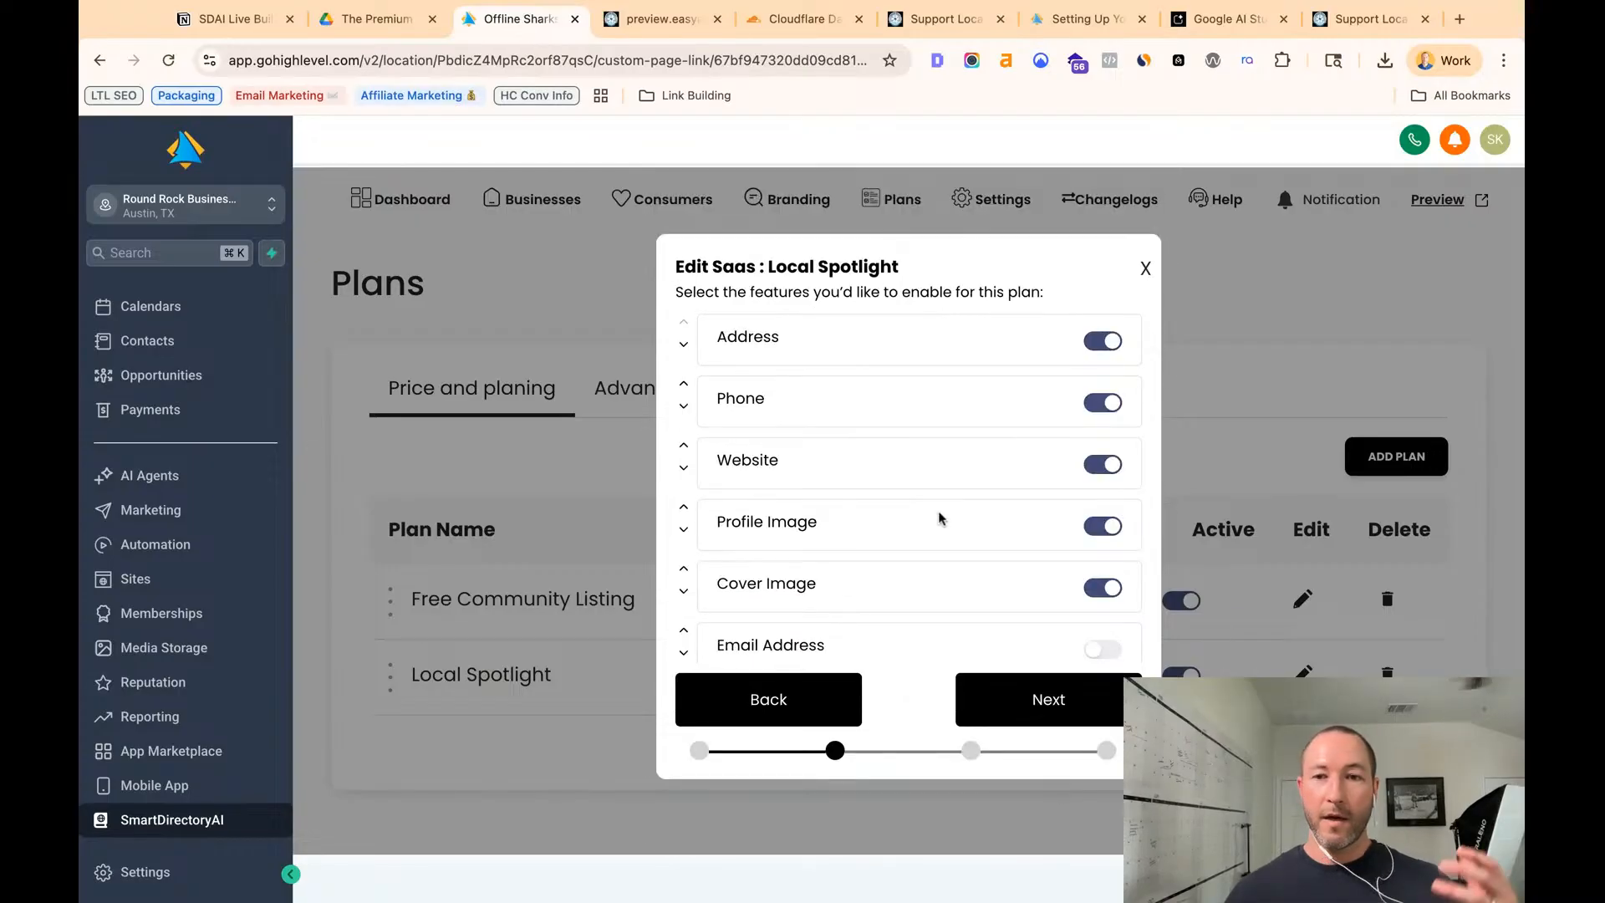
{"action": "scroll", "coordinate": [938, 518], "scroll_direction": "down", "scroll_amount": 3}
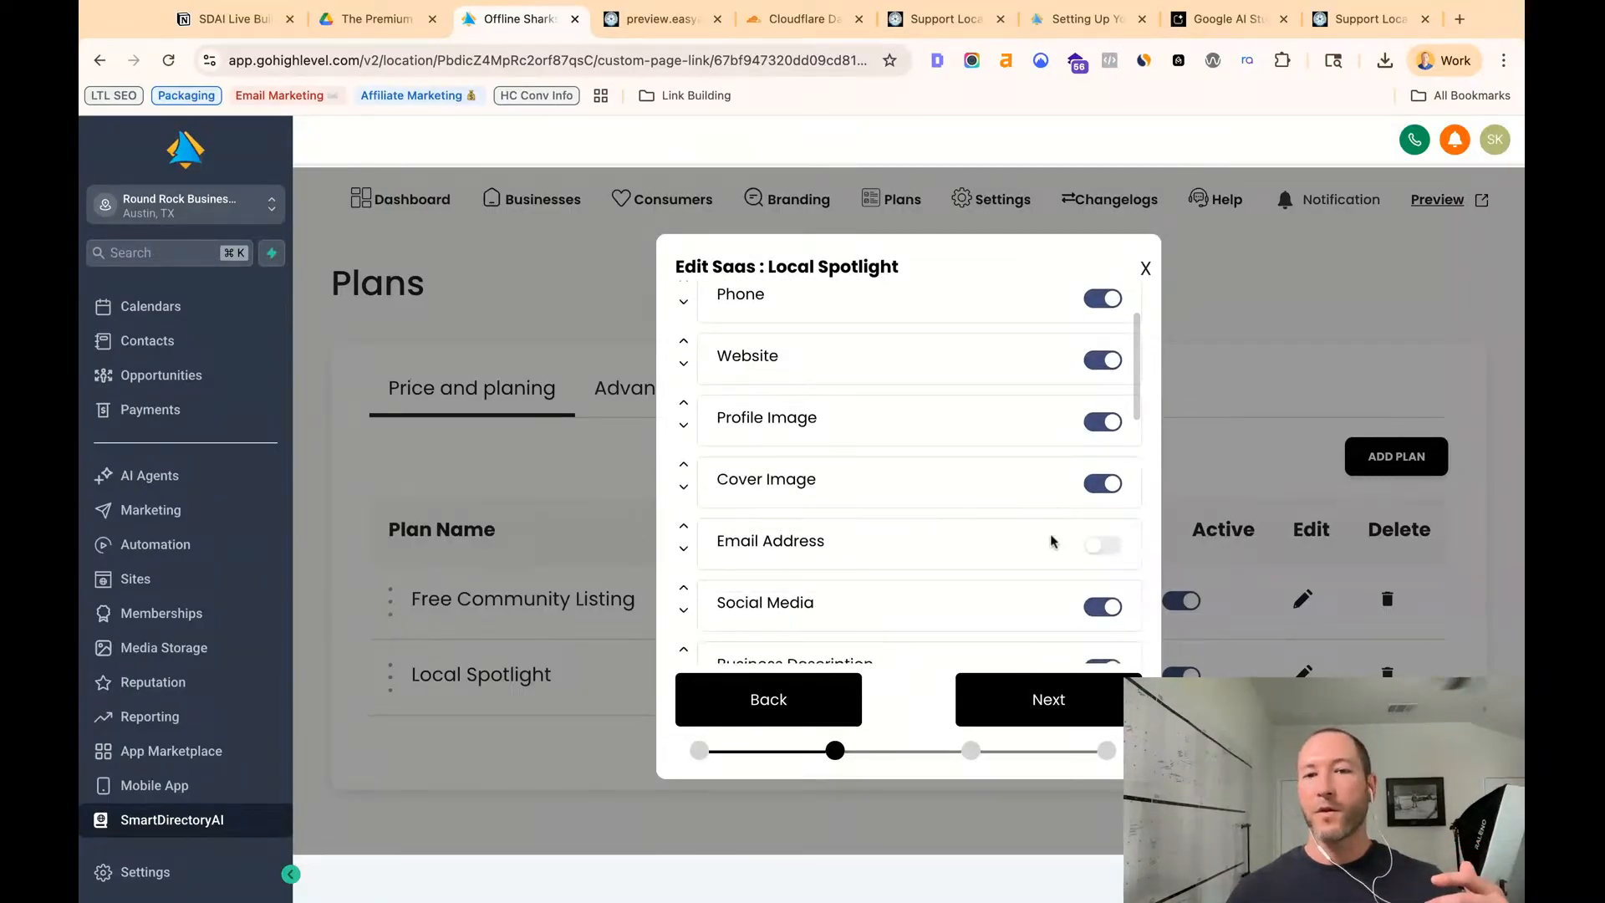
{"action": "left_click", "coordinate": [1100, 546]}
- Disable the Events, Jobs and News Feeds features for the Local Spotlight plan
{"action": "scroll", "coordinate": [1041, 549], "scroll_direction": "down", "scroll_amount": 2}
{"action": "scroll", "coordinate": [1037, 549], "scroll_direction": "down", "scroll_amount": 10}
{"action": "scroll", "coordinate": [1037, 548], "scroll_direction": "up", "scroll_amount": 3}
{"action": "scroll", "coordinate": [1037, 549], "scroll_direction": "up", "scroll_amount": 2}
{"action": "left_click", "coordinate": [1104, 440]}
{"action": "left_click", "coordinate": [1103, 504]}
{"action": "left_click", "coordinate": [1102, 565]}
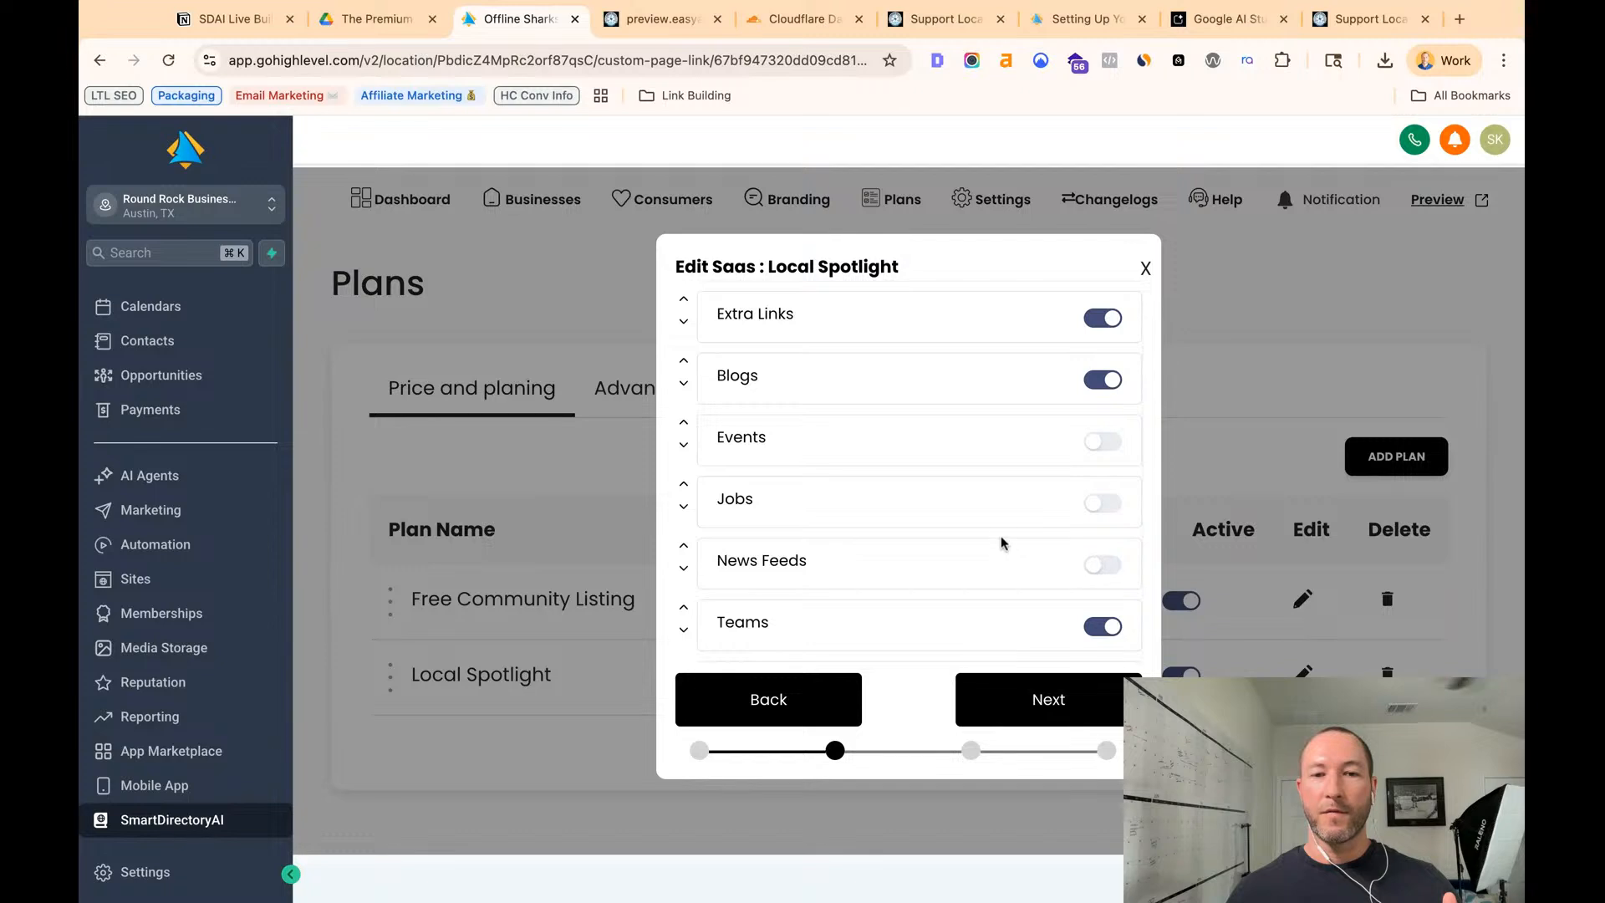
- Keep the Local Spotlight trial period at 0 days and submit the plan changes
{"action": "scroll", "coordinate": [1009, 543], "scroll_direction": "down", "scroll_amount": 8}
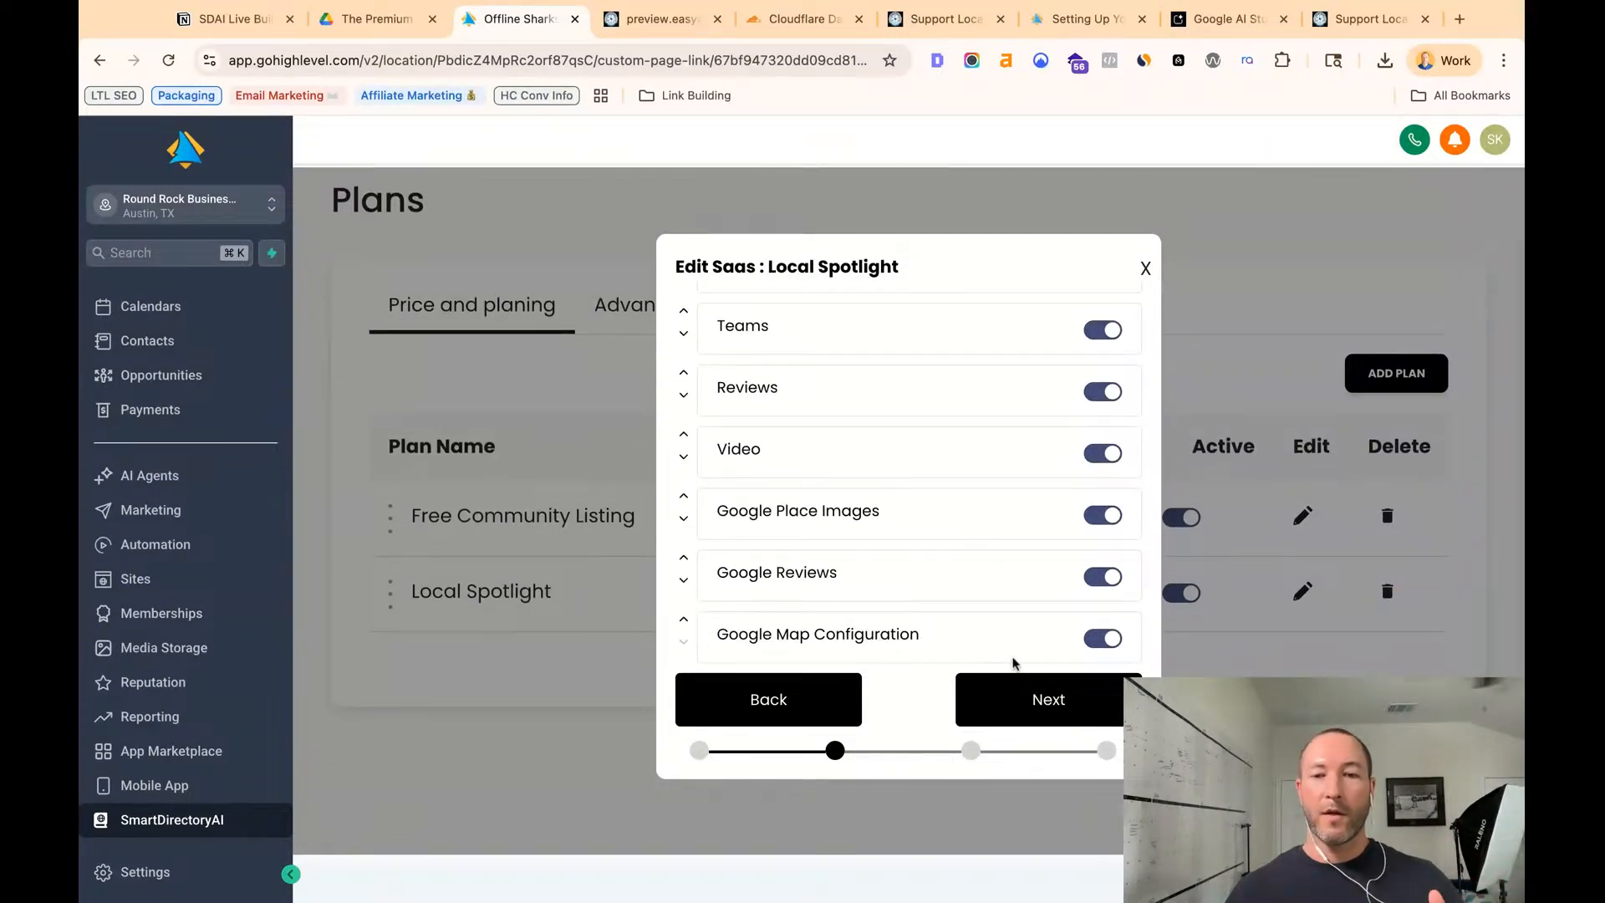
{"action": "left_click", "coordinate": [1048, 705]}
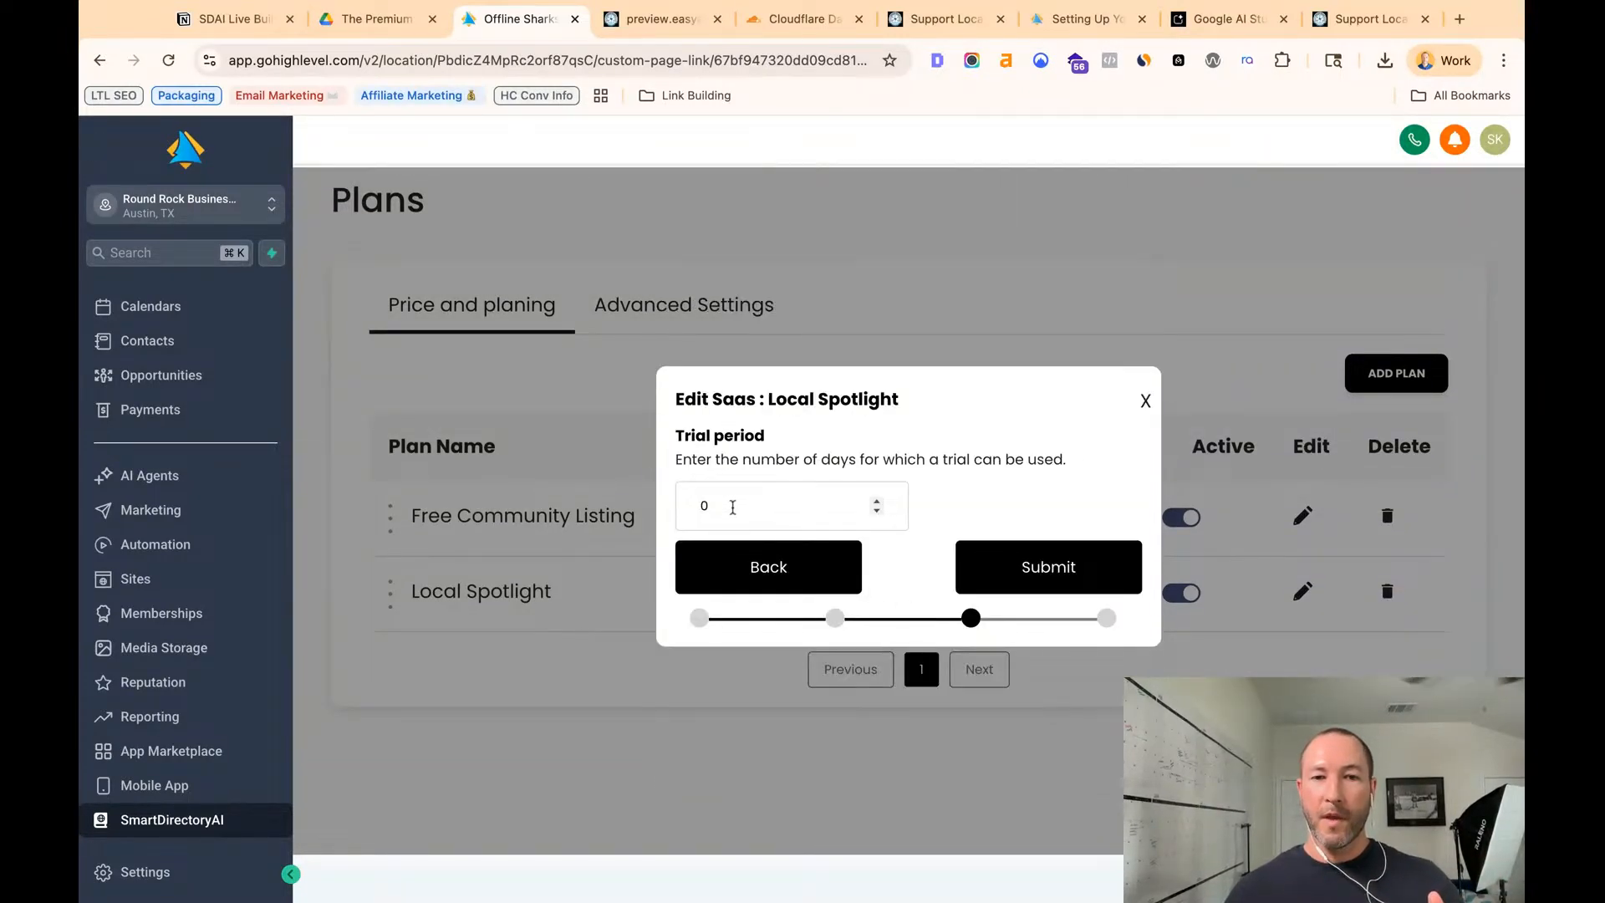
{"action": "left_click", "coordinate": [783, 511]}
{"action": "left_click", "coordinate": [1006, 504]}
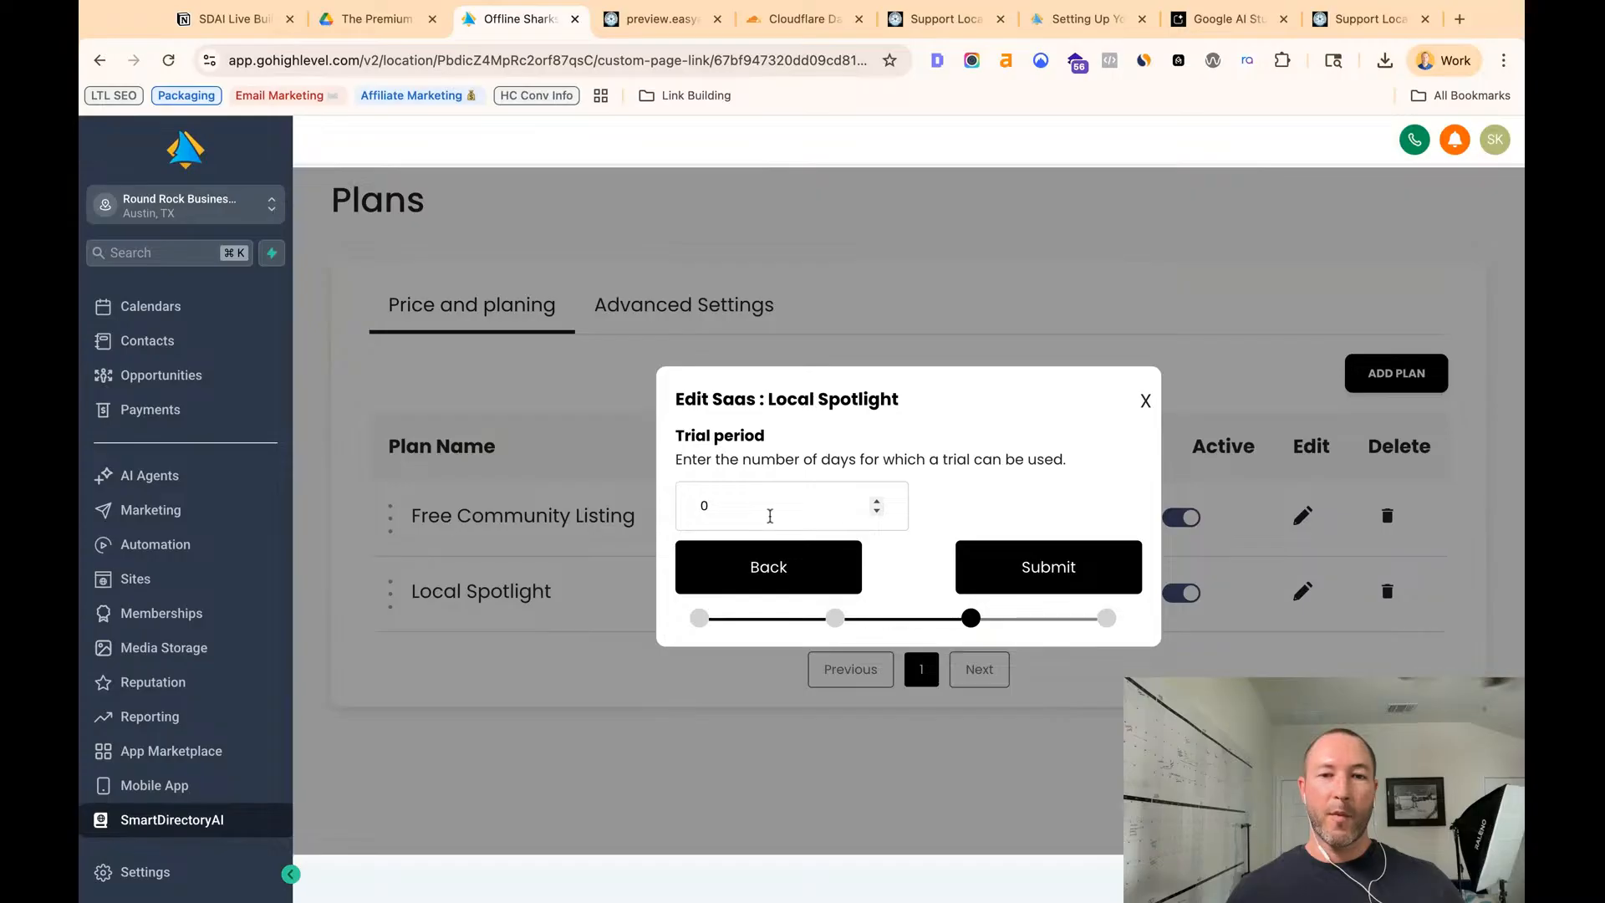
{"action": "left_click", "coordinate": [1078, 563]}
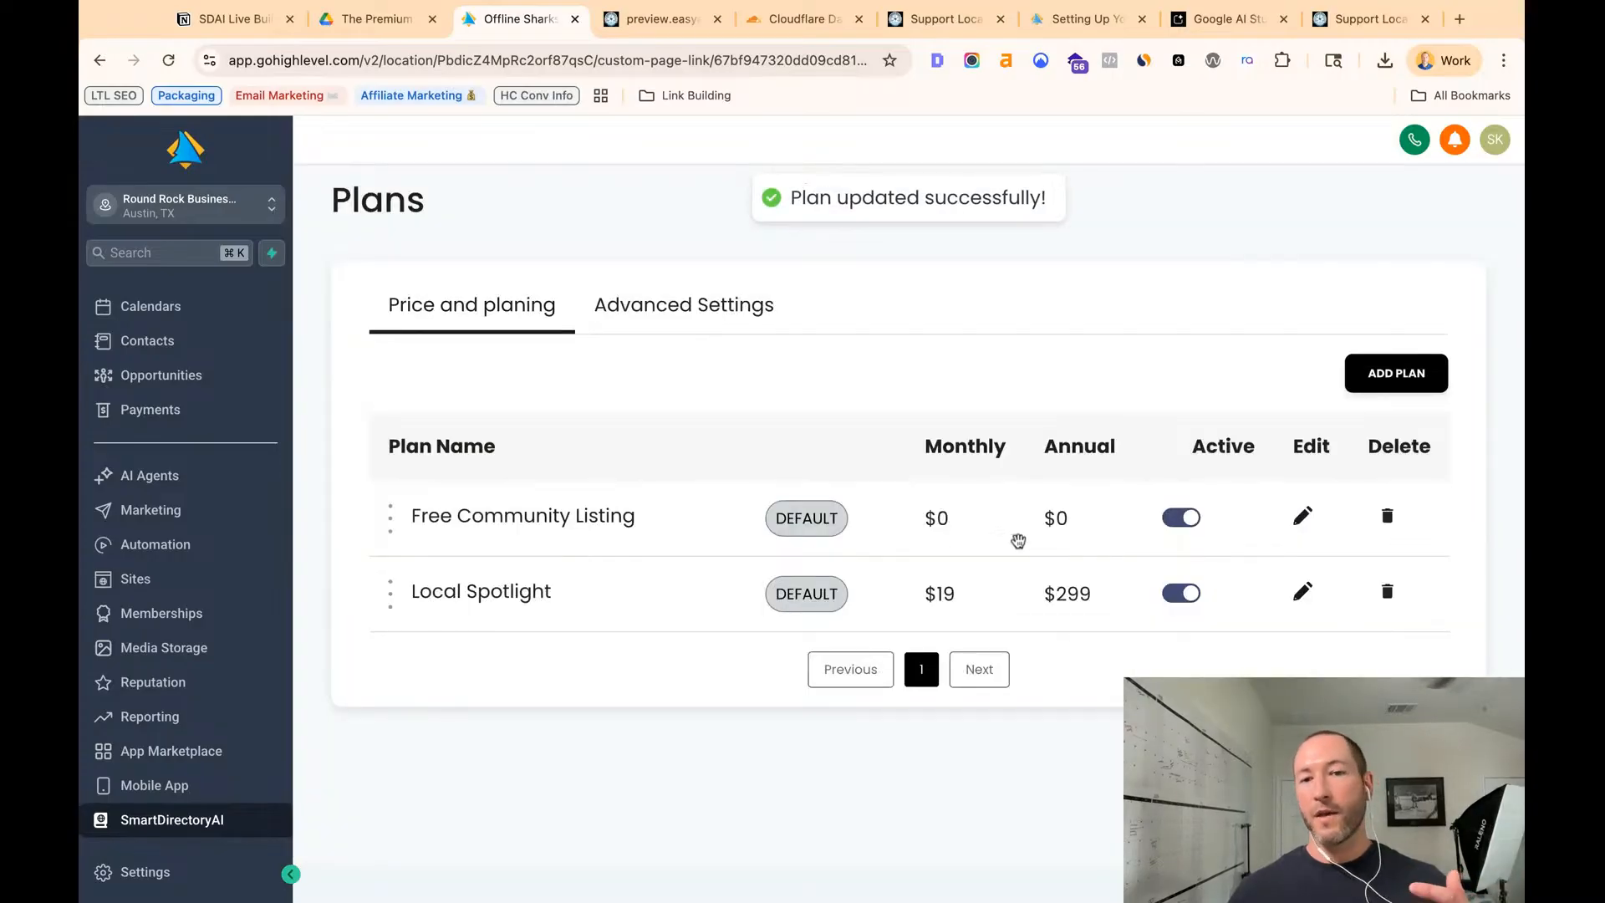
- Reload the plans page on the preview site and compare the monthly and annual pricing and features of both plans
{"action": "left_click", "coordinate": [667, 30]}
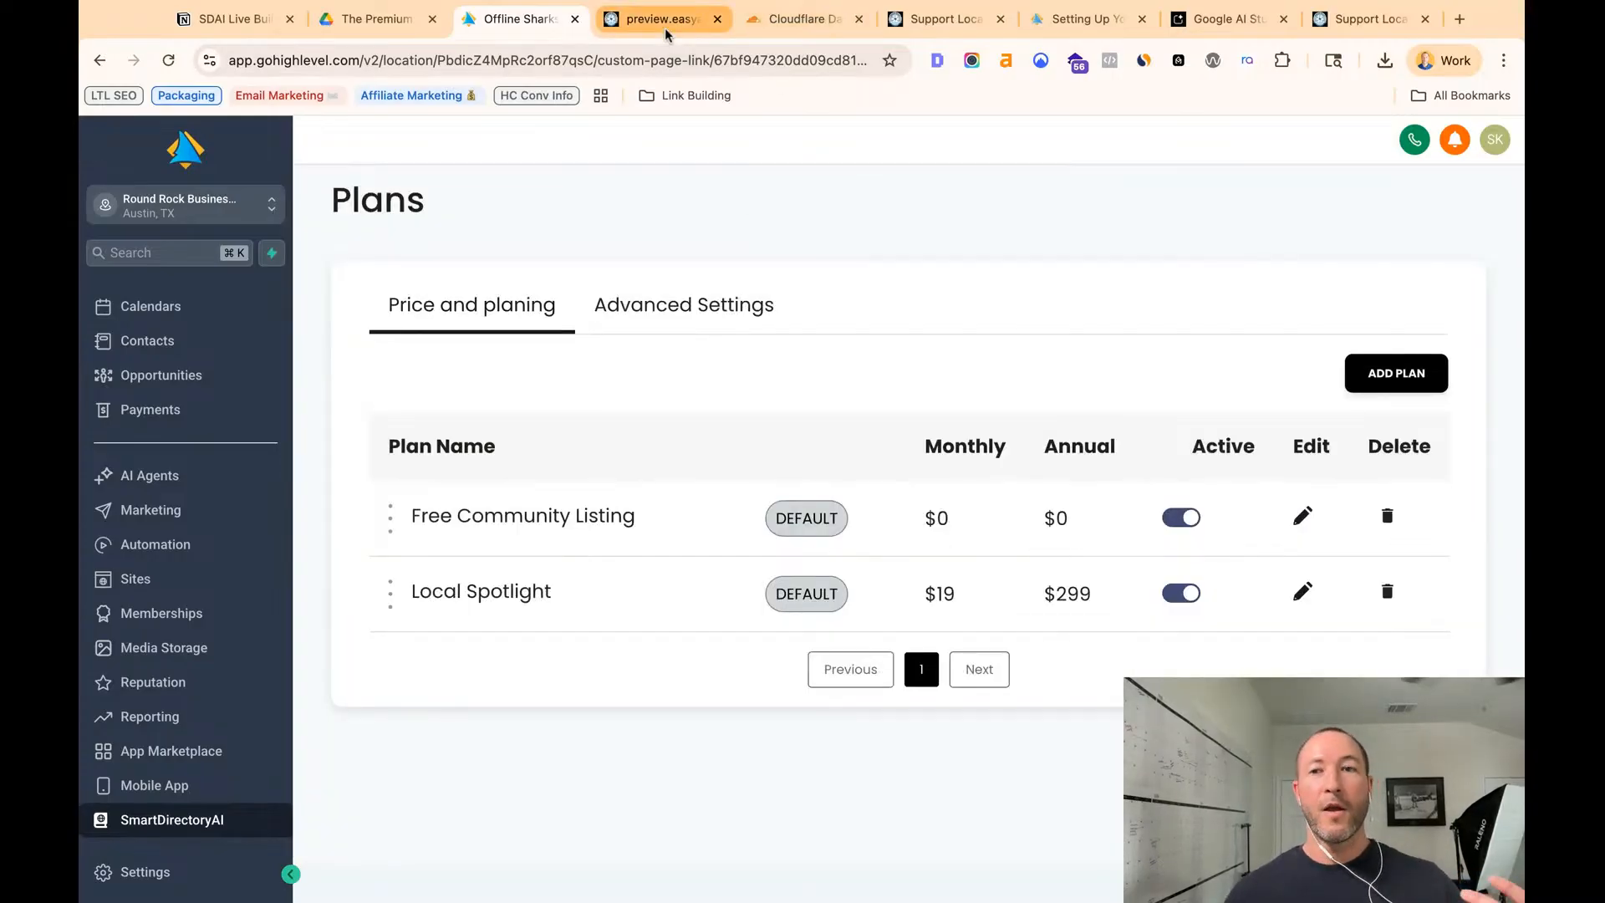
{"action": "key", "text": "super+r"}
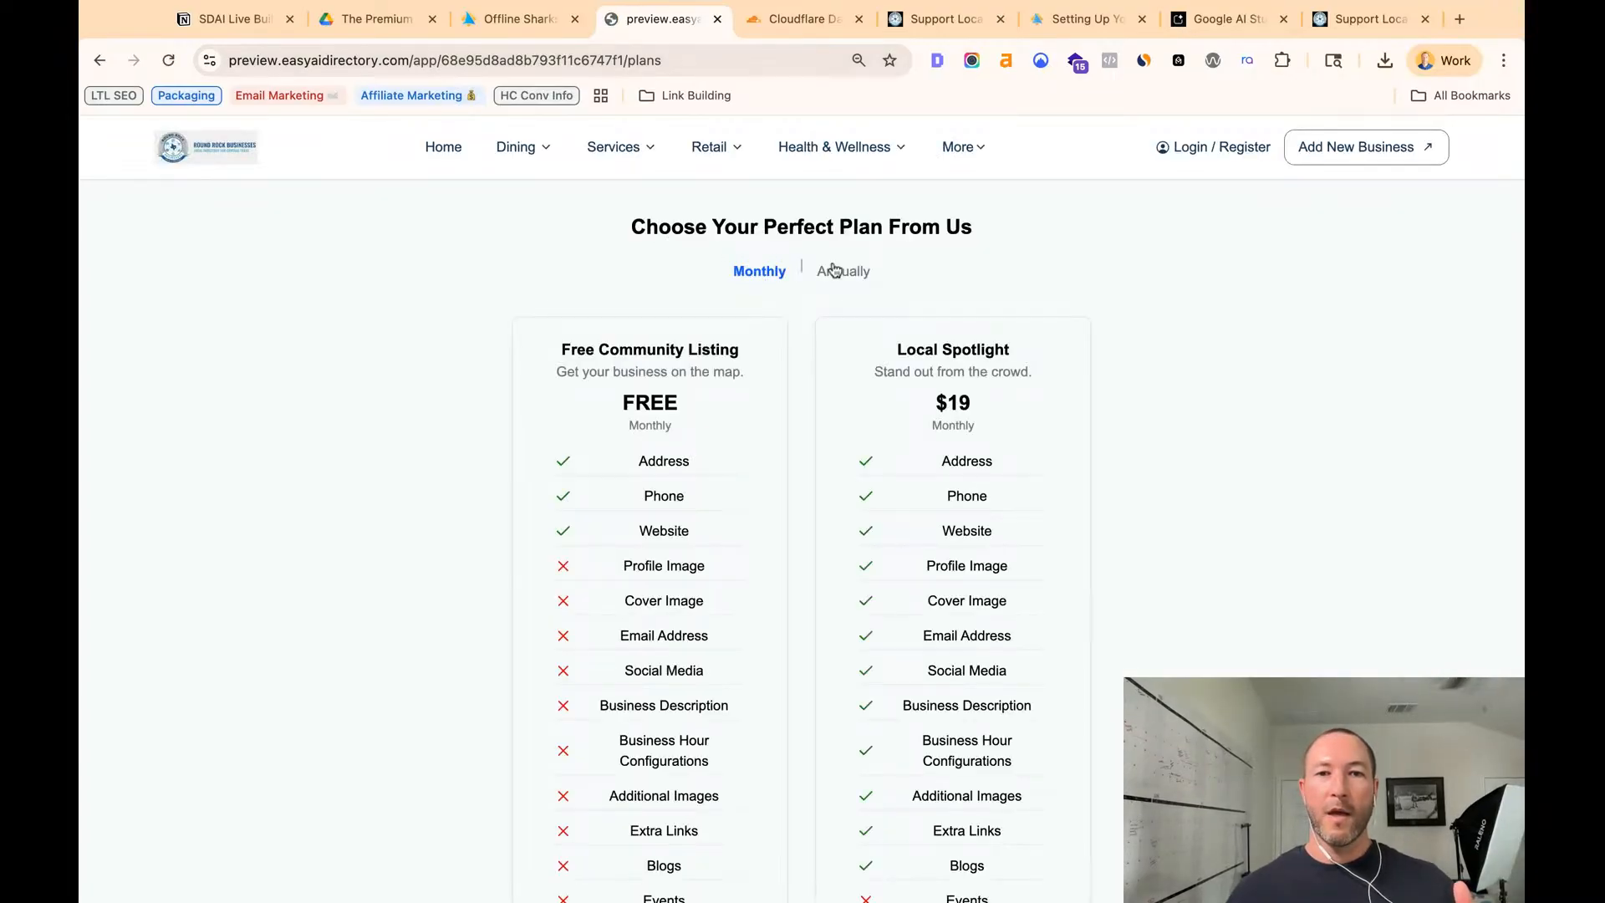
{"action": "left_click", "coordinate": [841, 274]}
{"action": "left_click", "coordinate": [765, 274]}
{"action": "scroll", "coordinate": [769, 278], "scroll_direction": "down", "scroll_amount": 5}
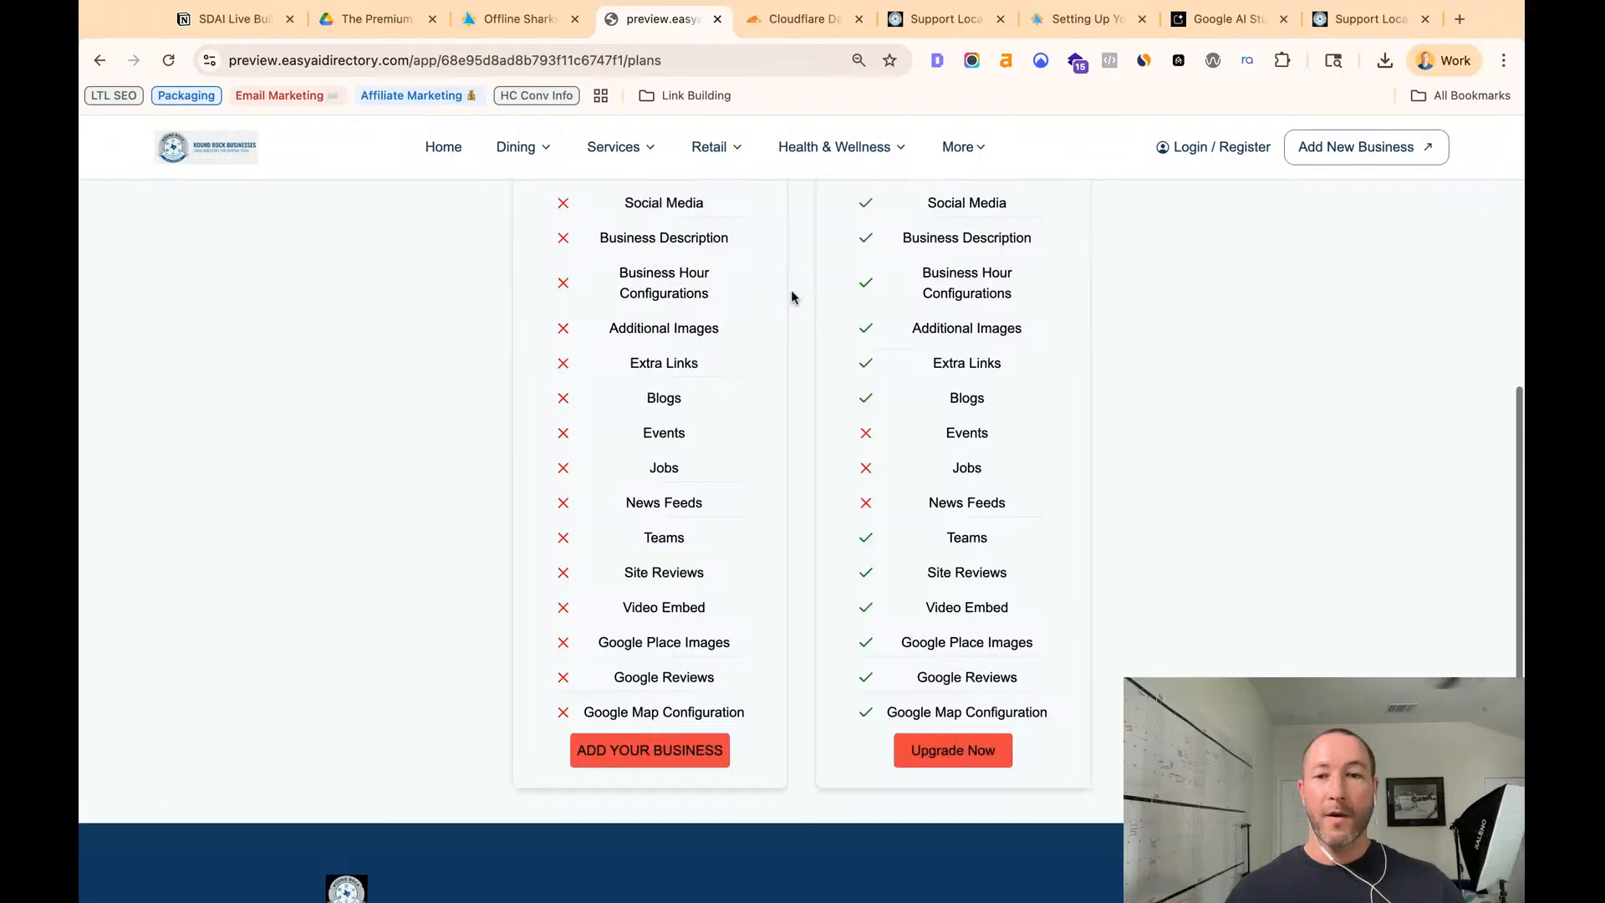
{"action": "scroll", "coordinate": [795, 293], "scroll_direction": "up", "scroll_amount": 5}
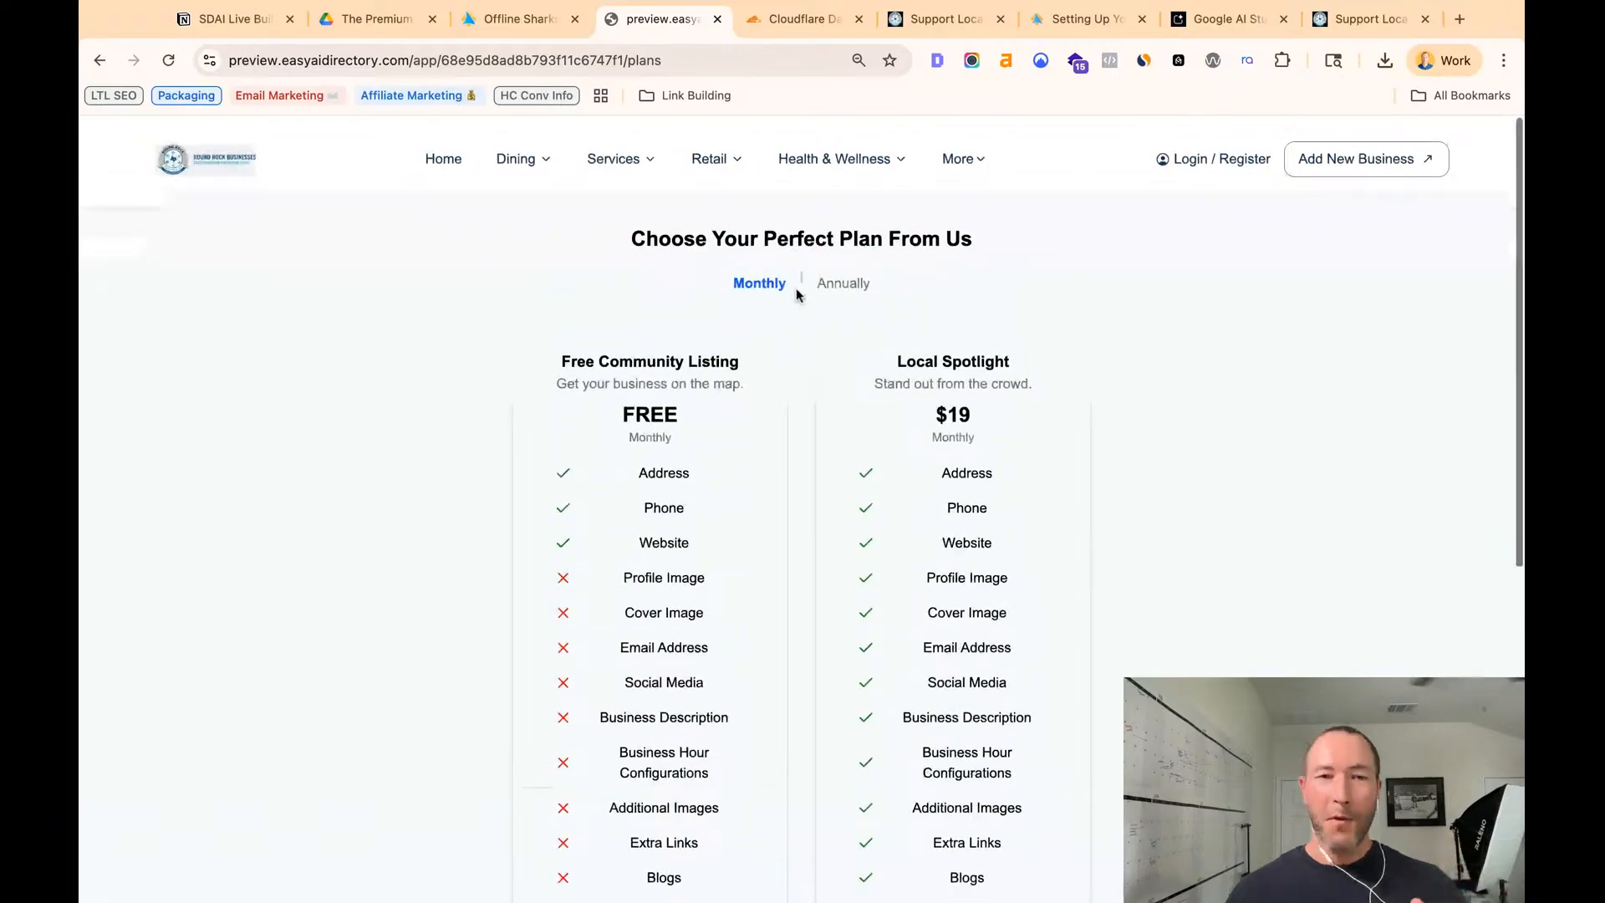
- Switch to the Notion live build notes and review the completed setup items, including the Stripe and domain connections
{"action": "left_click", "coordinate": [233, 18]}
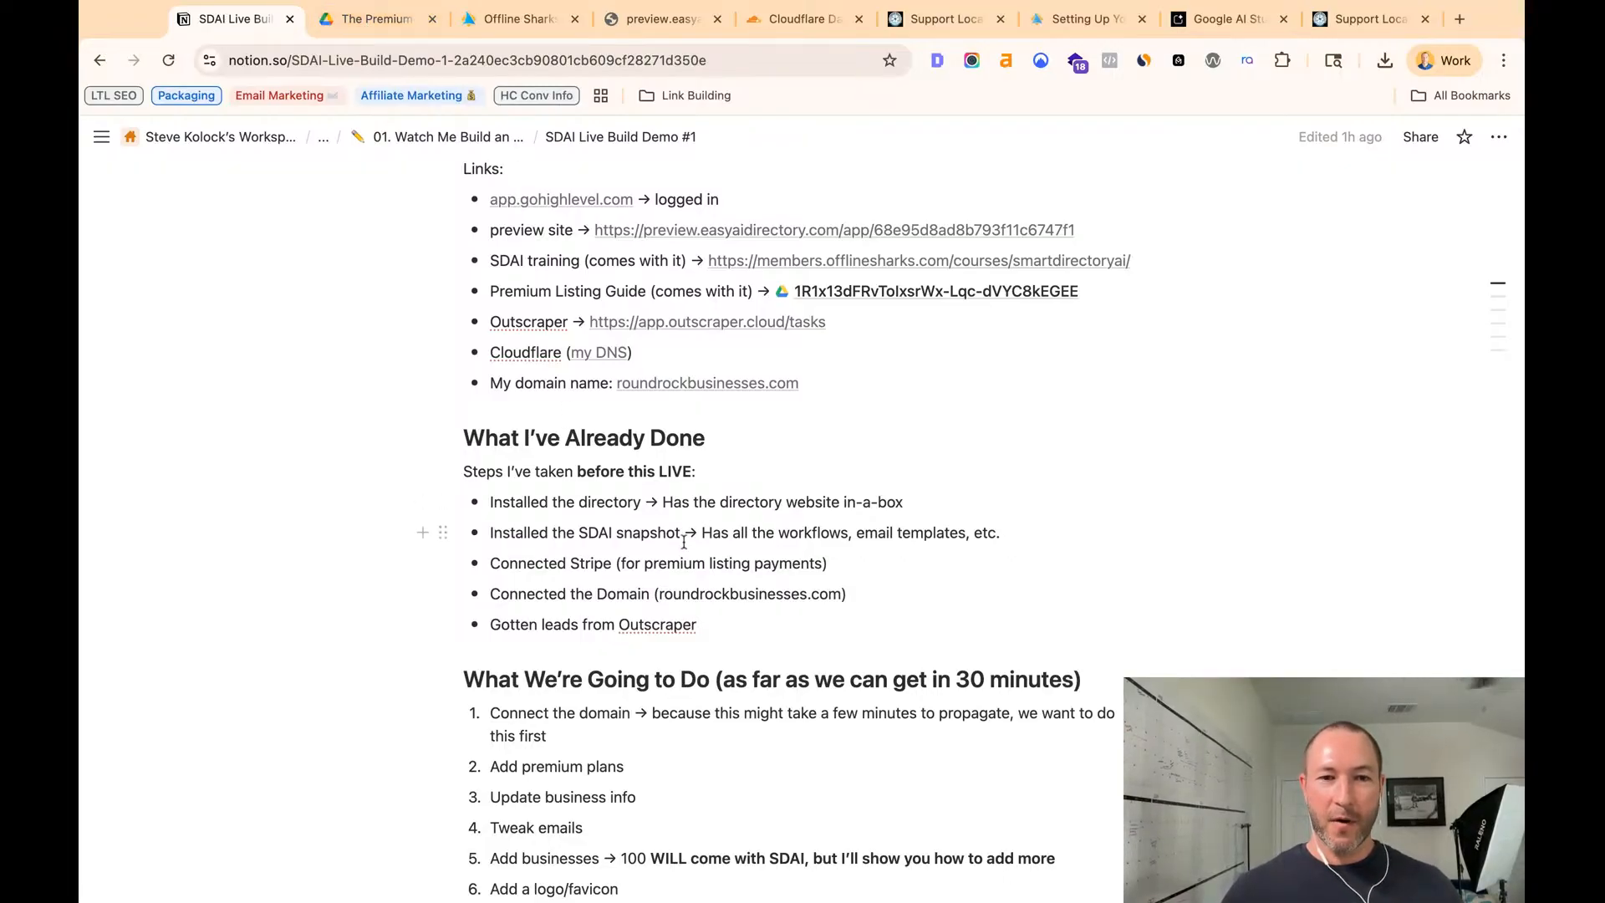
{"action": "scroll", "coordinate": [677, 532], "scroll_direction": "down", "scroll_amount": 2}
{"action": "left_click_drag", "start_coordinate": [822, 488], "coordinate": [705, 518]}
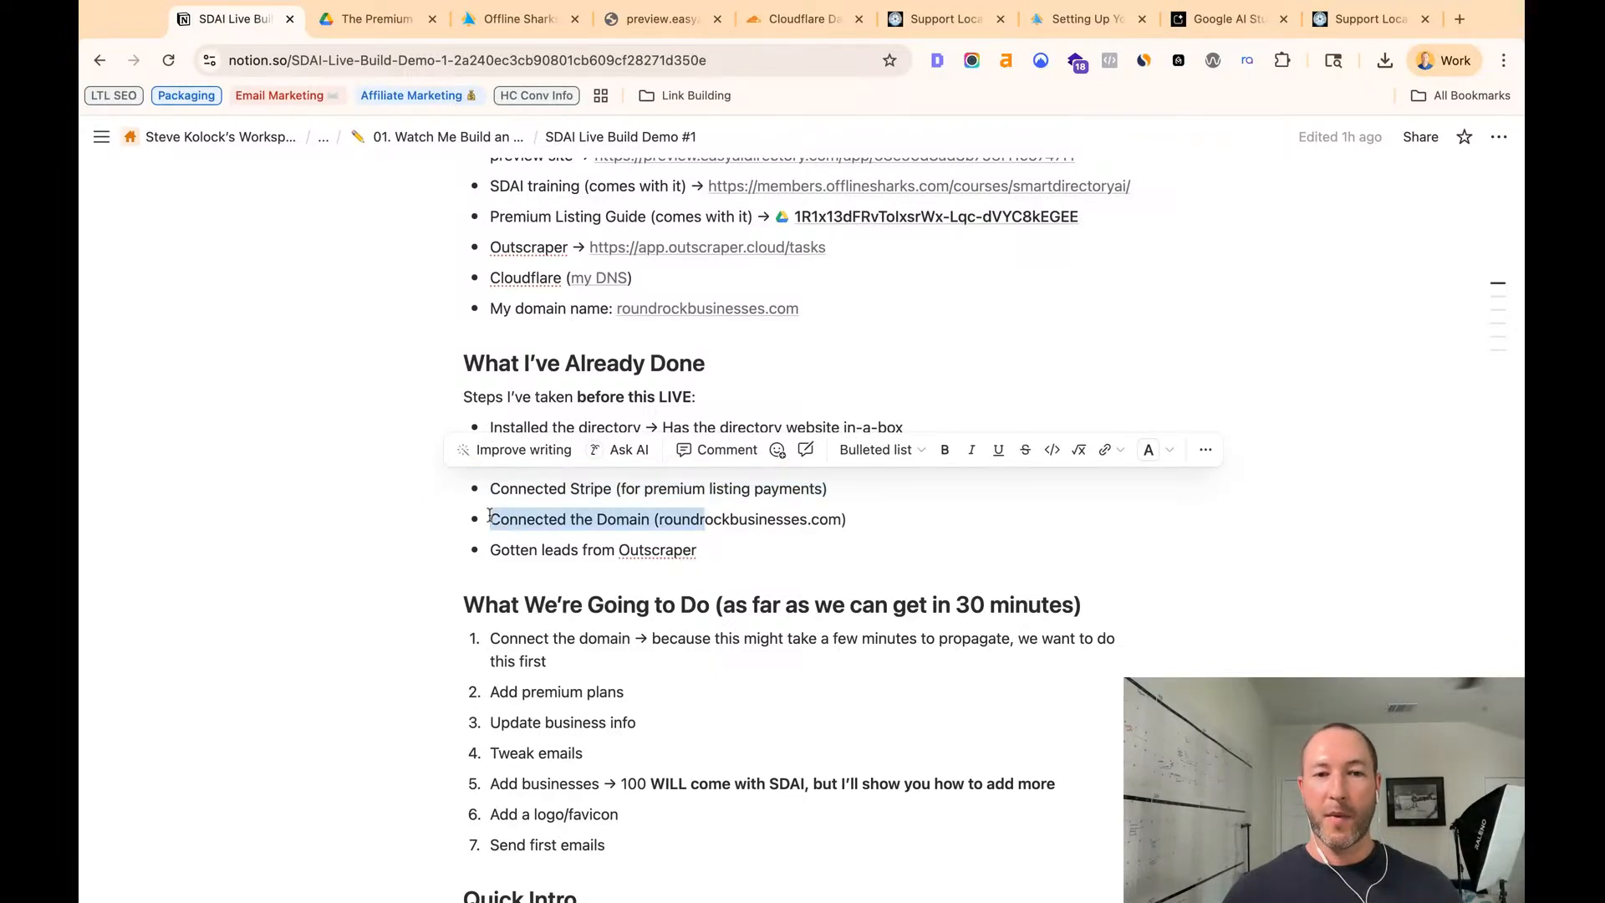
{"action": "left_click", "coordinate": [687, 518]}
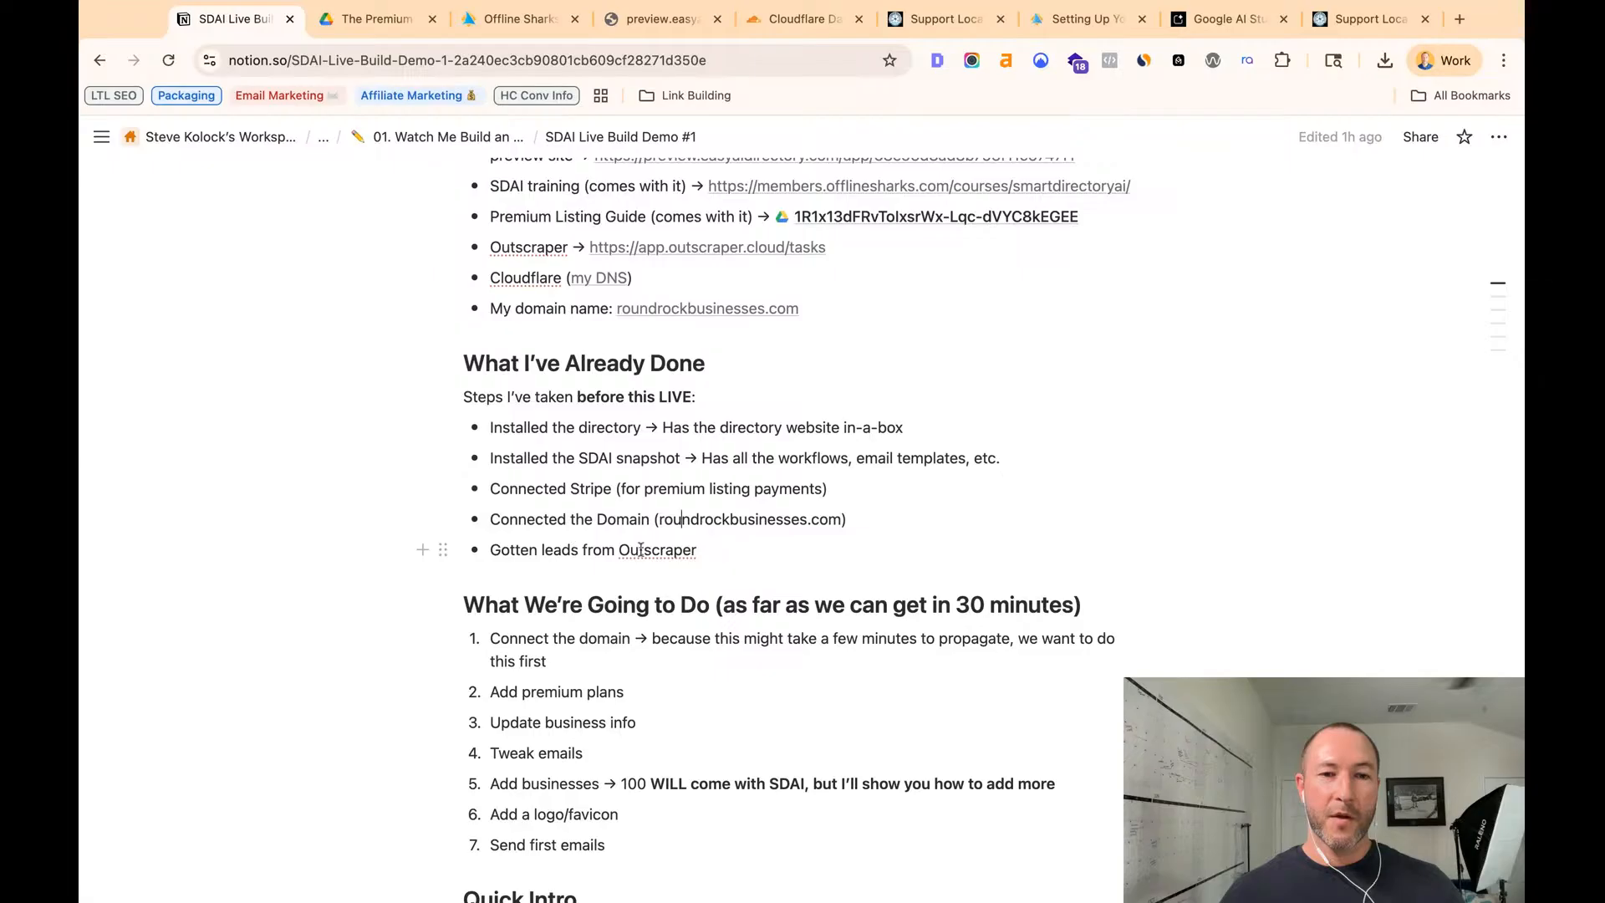
{"action": "scroll", "coordinate": [711, 555], "scroll_direction": "down", "scroll_amount": 5}
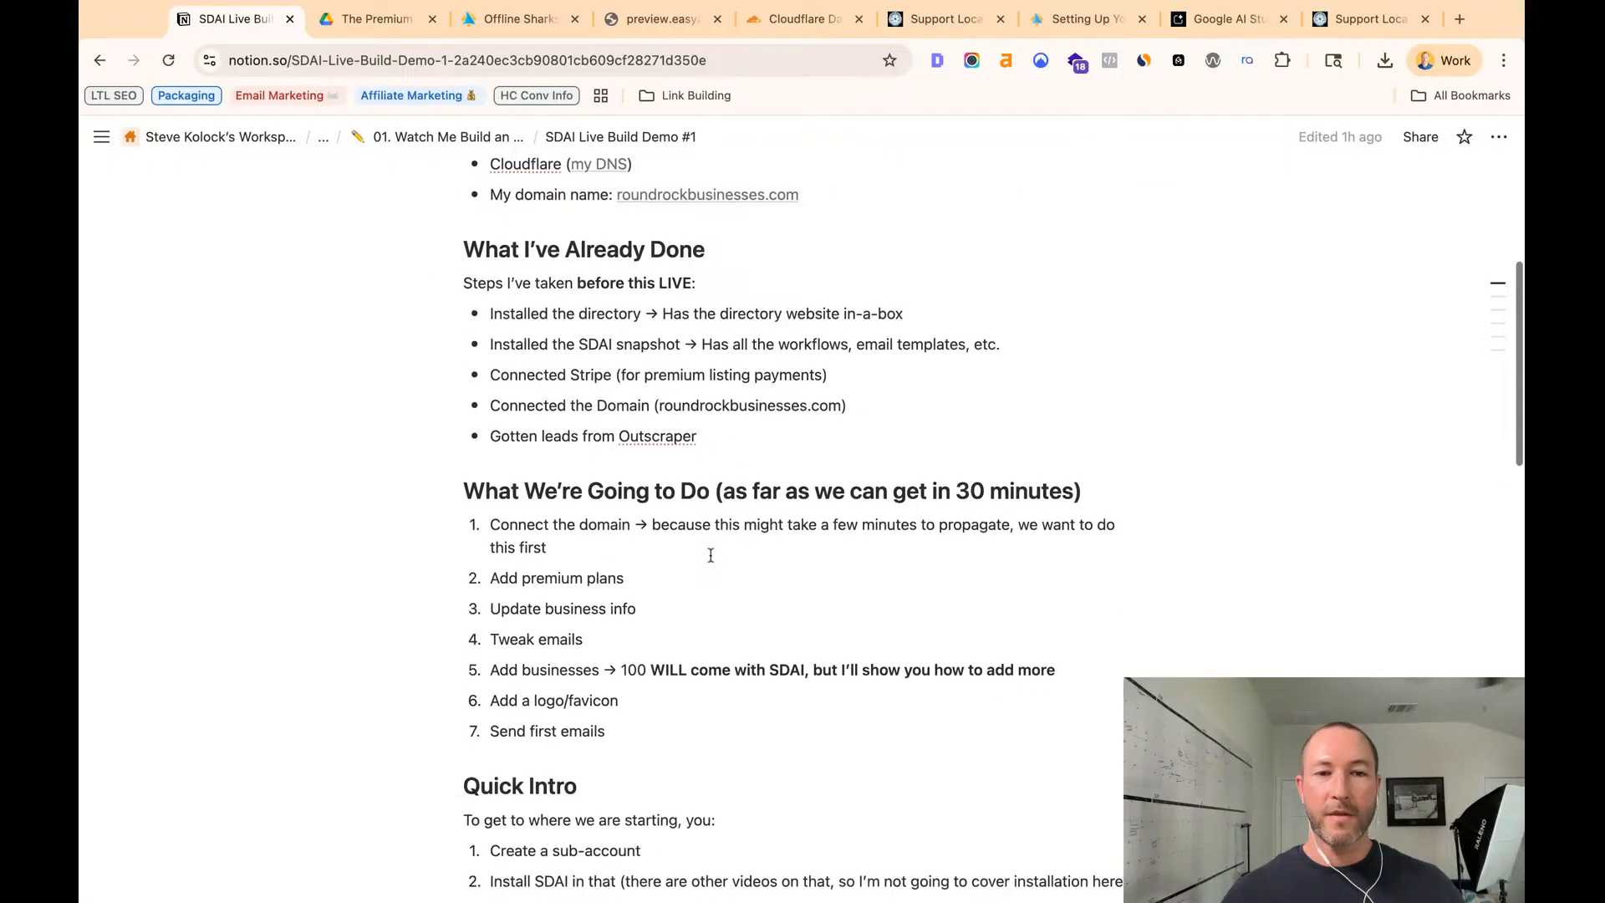
- Highlight "Update business info" in the Notion list of tasks planned for the build
{"action": "left_click", "coordinate": [637, 515]}
{"action": "key", "text": "shift+Left"}
{"action": "key", "text": "shift+Left"}
{"action": "key", "text": "shift+Left"}
{"action": "key", "text": "shift+Left"}
{"action": "key", "text": "shift+Left"}
{"action": "key", "text": "shift+Left"}
{"action": "key", "text": "shift+Left"}
{"action": "key", "text": "shift+Left"}
{"action": "key", "text": "shift+Left"}
{"action": "key", "text": "shift+Left"}
{"action": "key", "text": "shift+Left"}
{"action": "key", "text": "shift+Left"}
{"action": "key", "text": "shift+Left"}
{"action": "key", "text": "shift+Left"}
{"action": "key", "text": "shift+Left"}
{"action": "key", "text": "shift+Left"}
{"action": "key", "text": "shift+Left"}
{"action": "key", "text": "shift+Left"}
{"action": "key", "text": "shift+Left"}
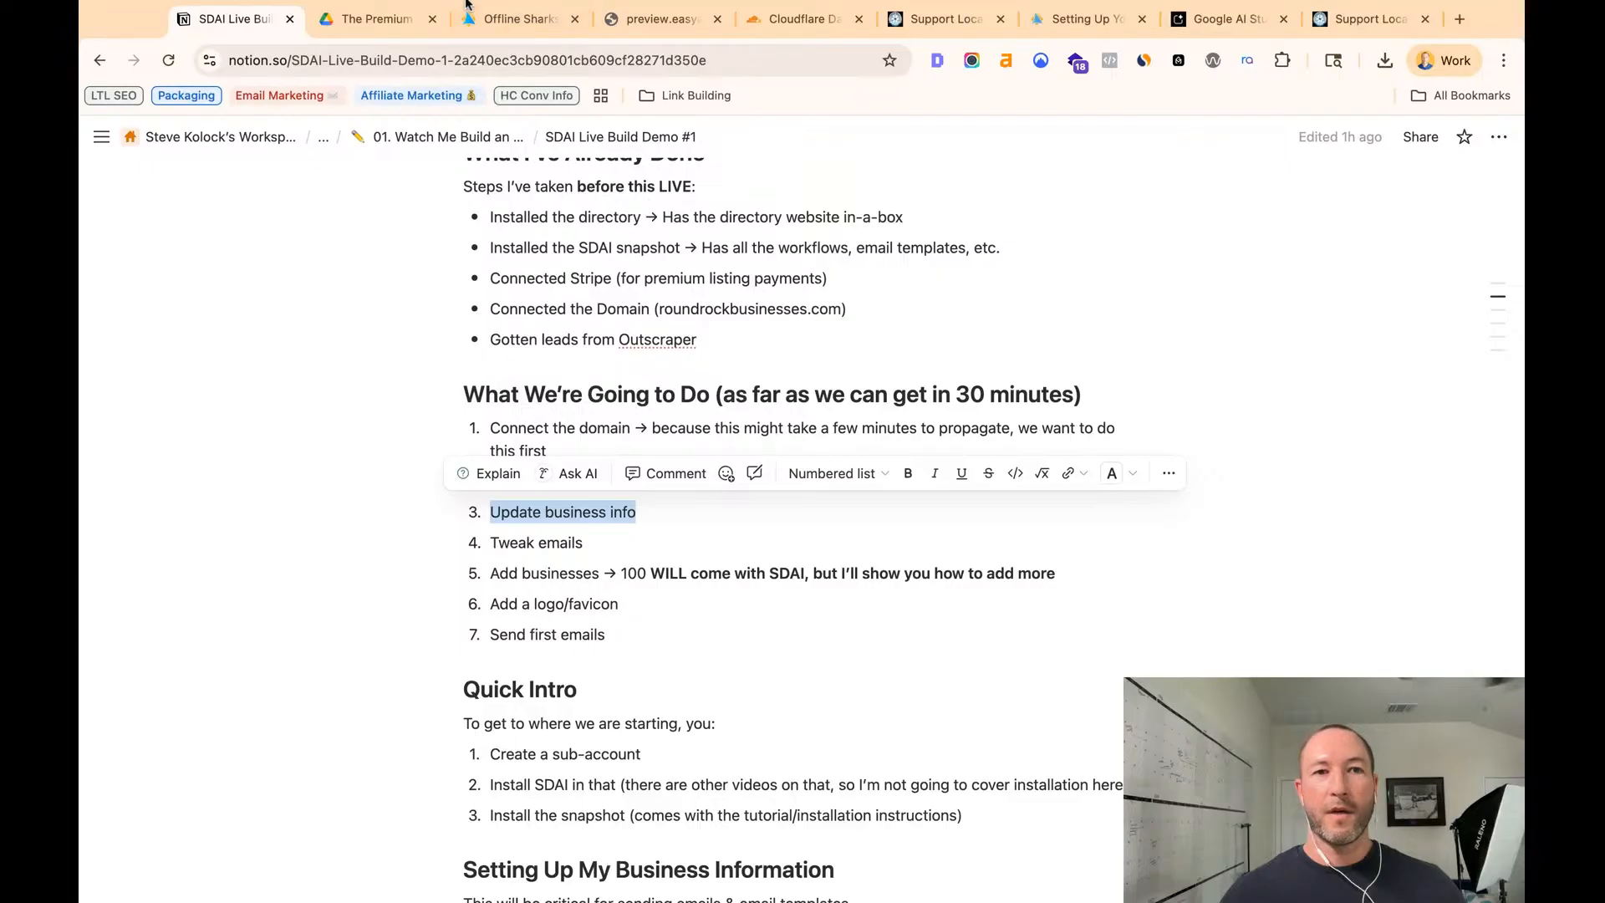
- Close the Premium Package Formula PDF and return to the Plans page in GoHighLevel
{"action": "left_click", "coordinate": [365, 31]}
{"action": "left_click", "coordinate": [521, 23]}
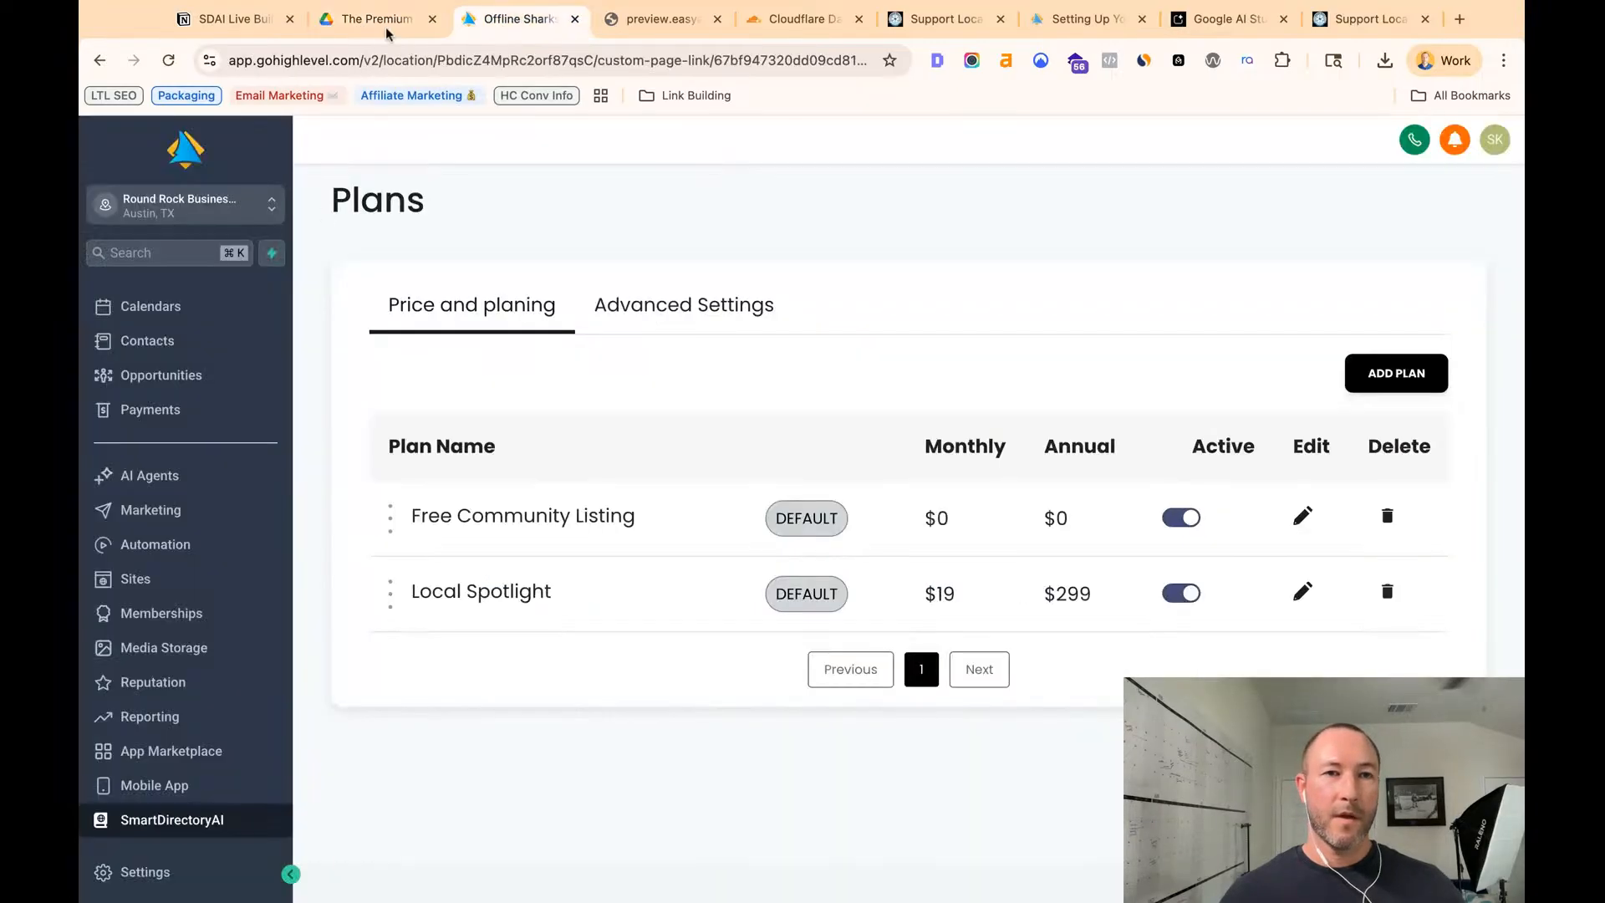
{"action": "left_click", "coordinate": [432, 19]}
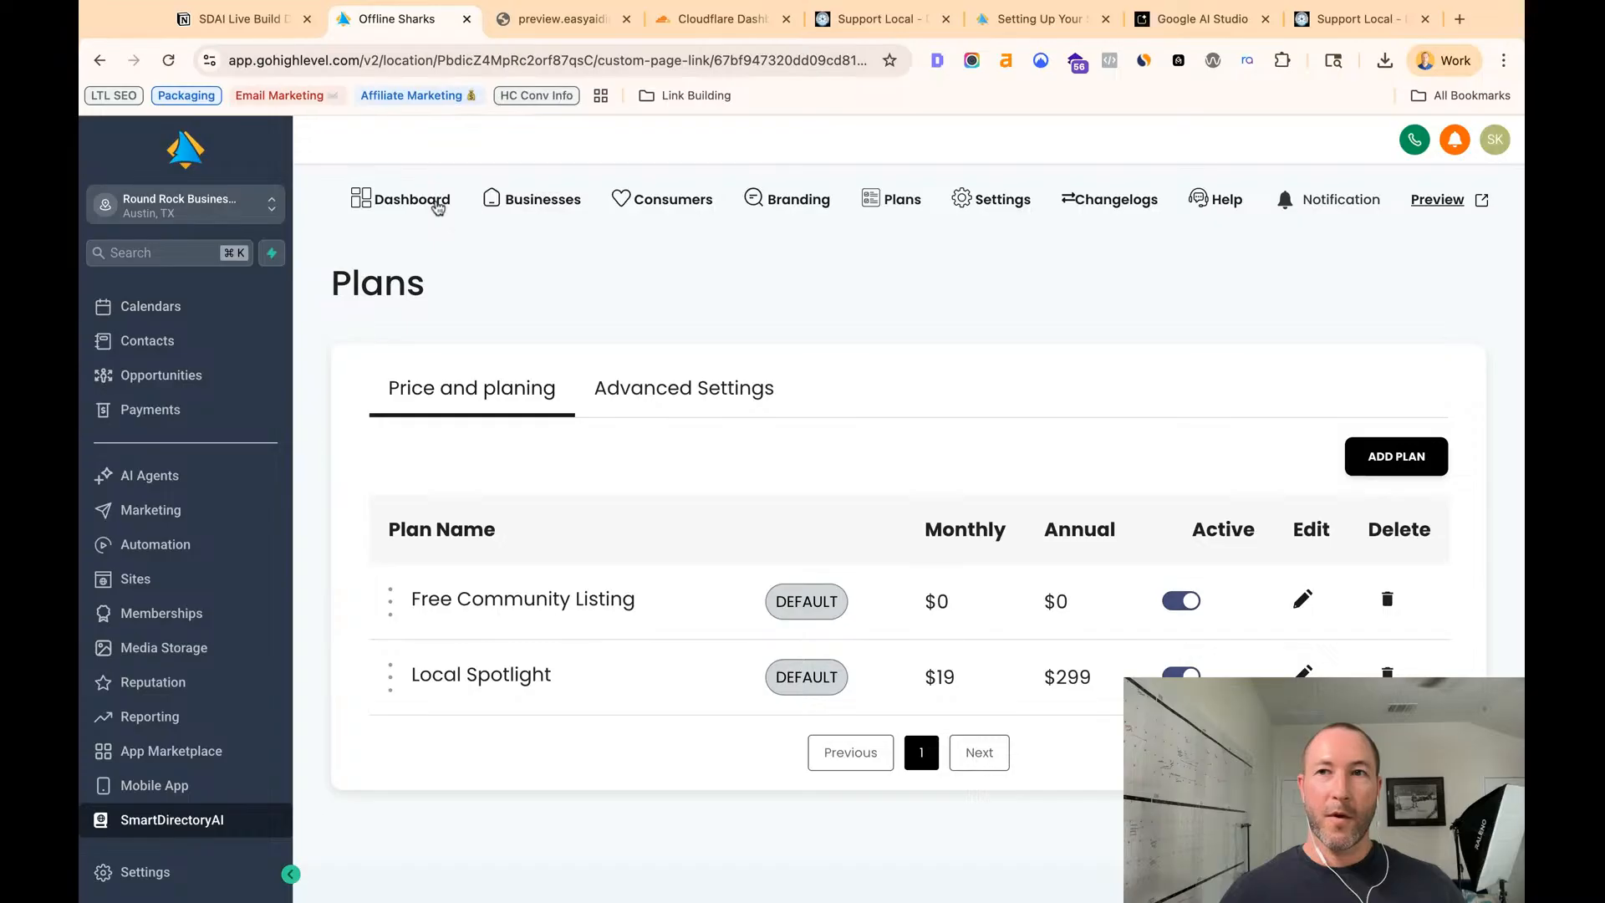
{"action": "left_click", "coordinate": [514, 202]}
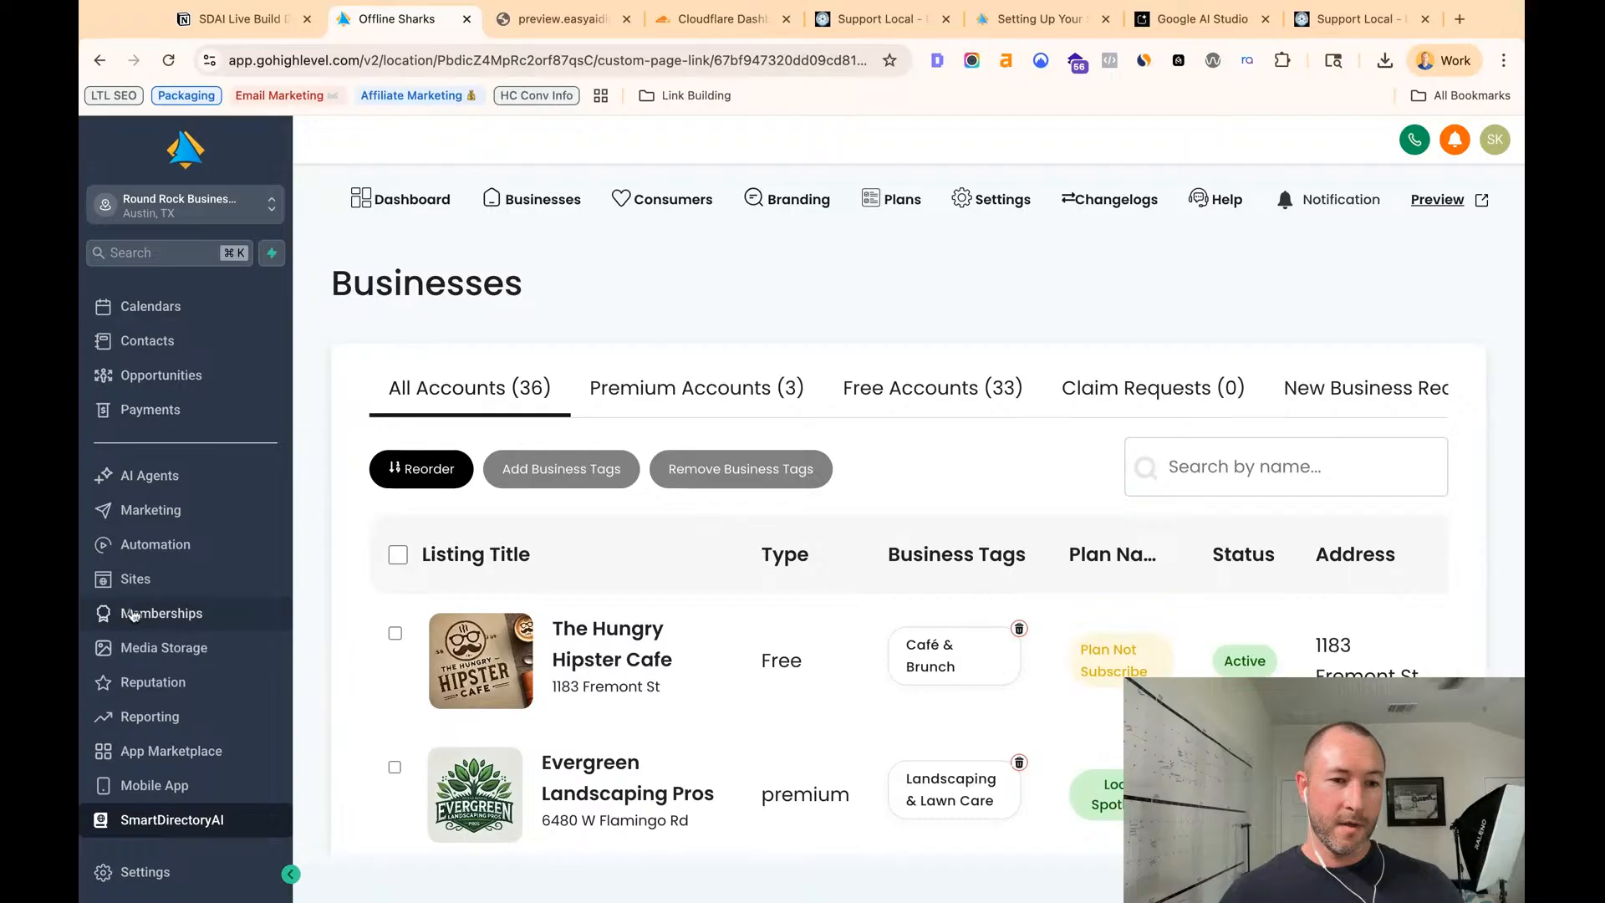
{"action": "left_click", "coordinate": [133, 869]}
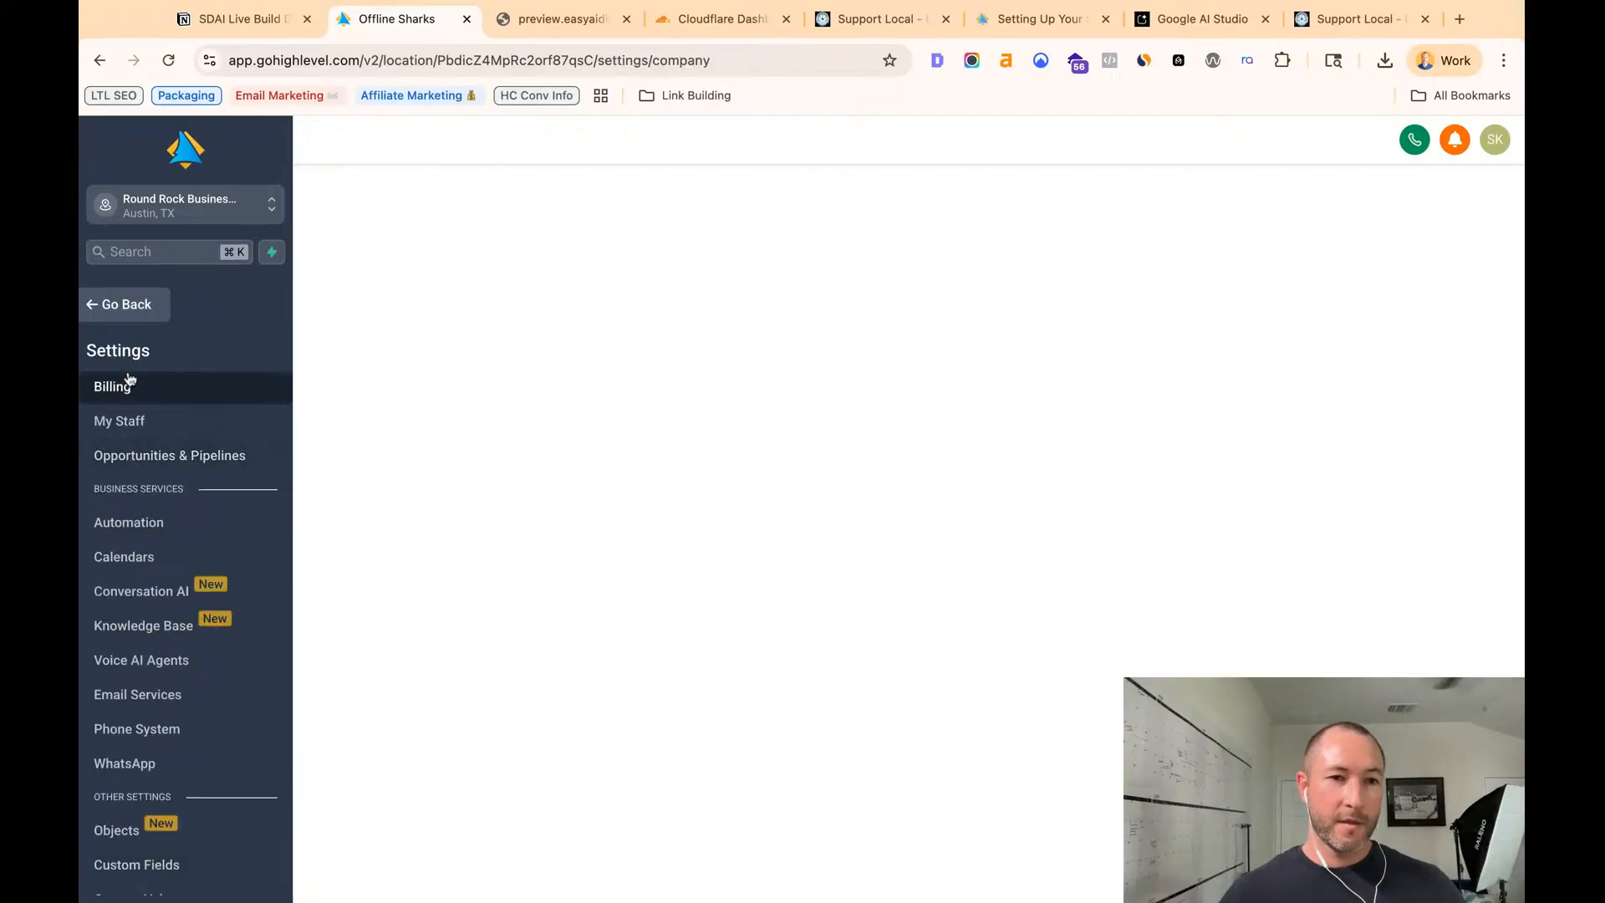
{"action": "left_click", "coordinate": [125, 304]}
{"action": "scroll", "coordinate": [189, 449], "scroll_direction": "up", "scroll_amount": 3}
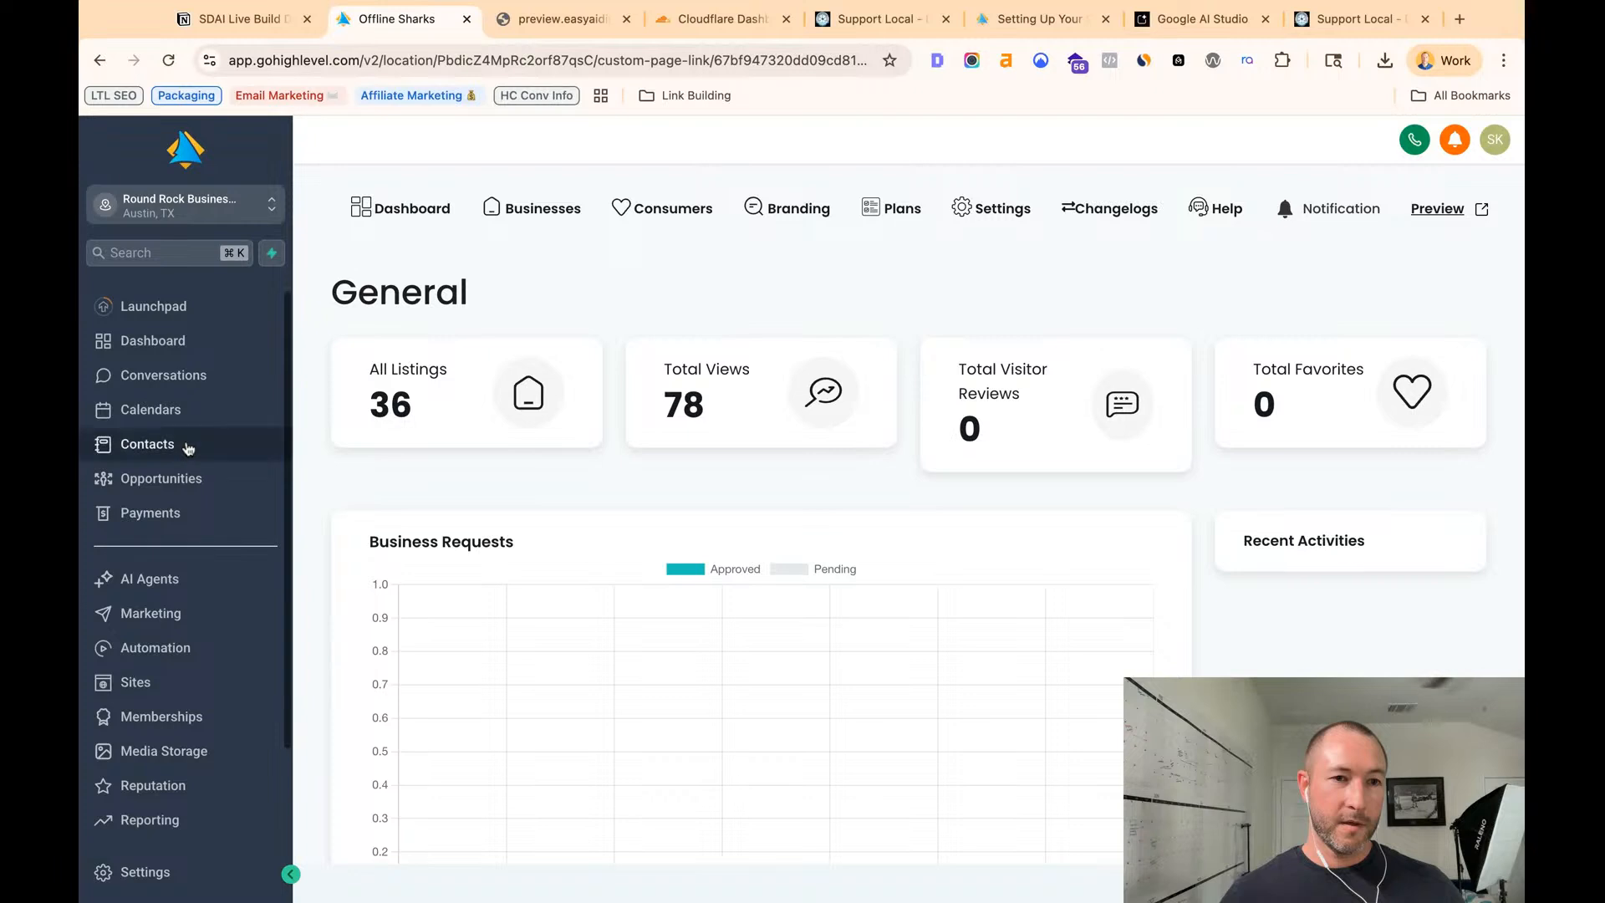
{"action": "scroll", "coordinate": [191, 617], "scroll_direction": "down", "scroll_amount": 2}
- Open the sub-account's Business Profile settings and check the Friendly Business Name
{"action": "left_click", "coordinate": [142, 873]}
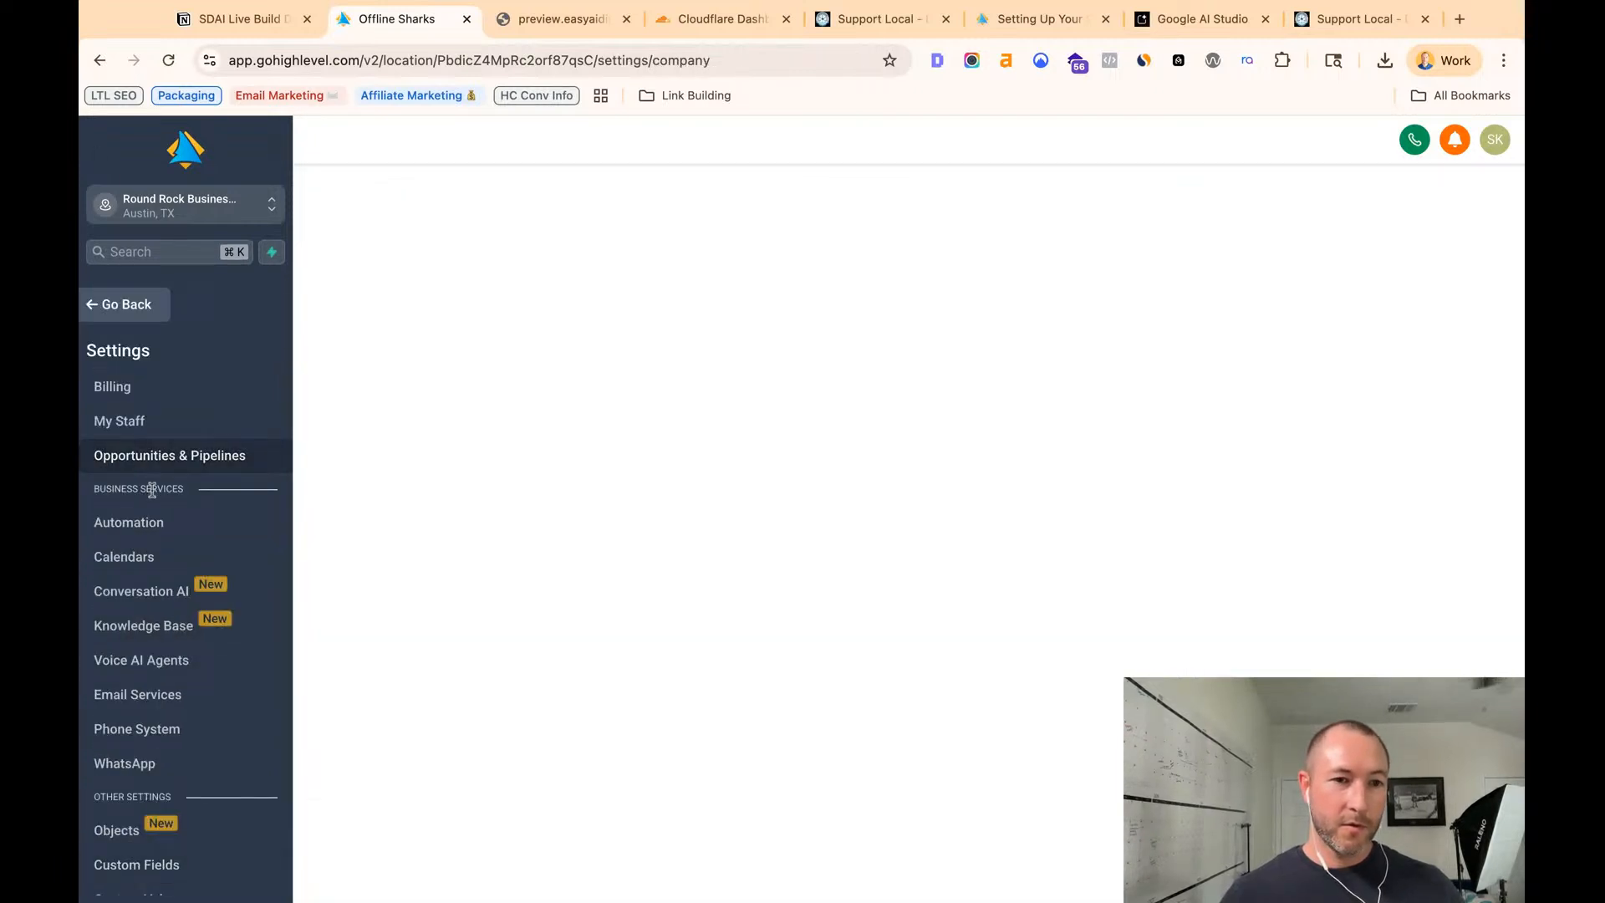
{"action": "scroll", "coordinate": [171, 418], "scroll_direction": "up", "scroll_amount": 2}
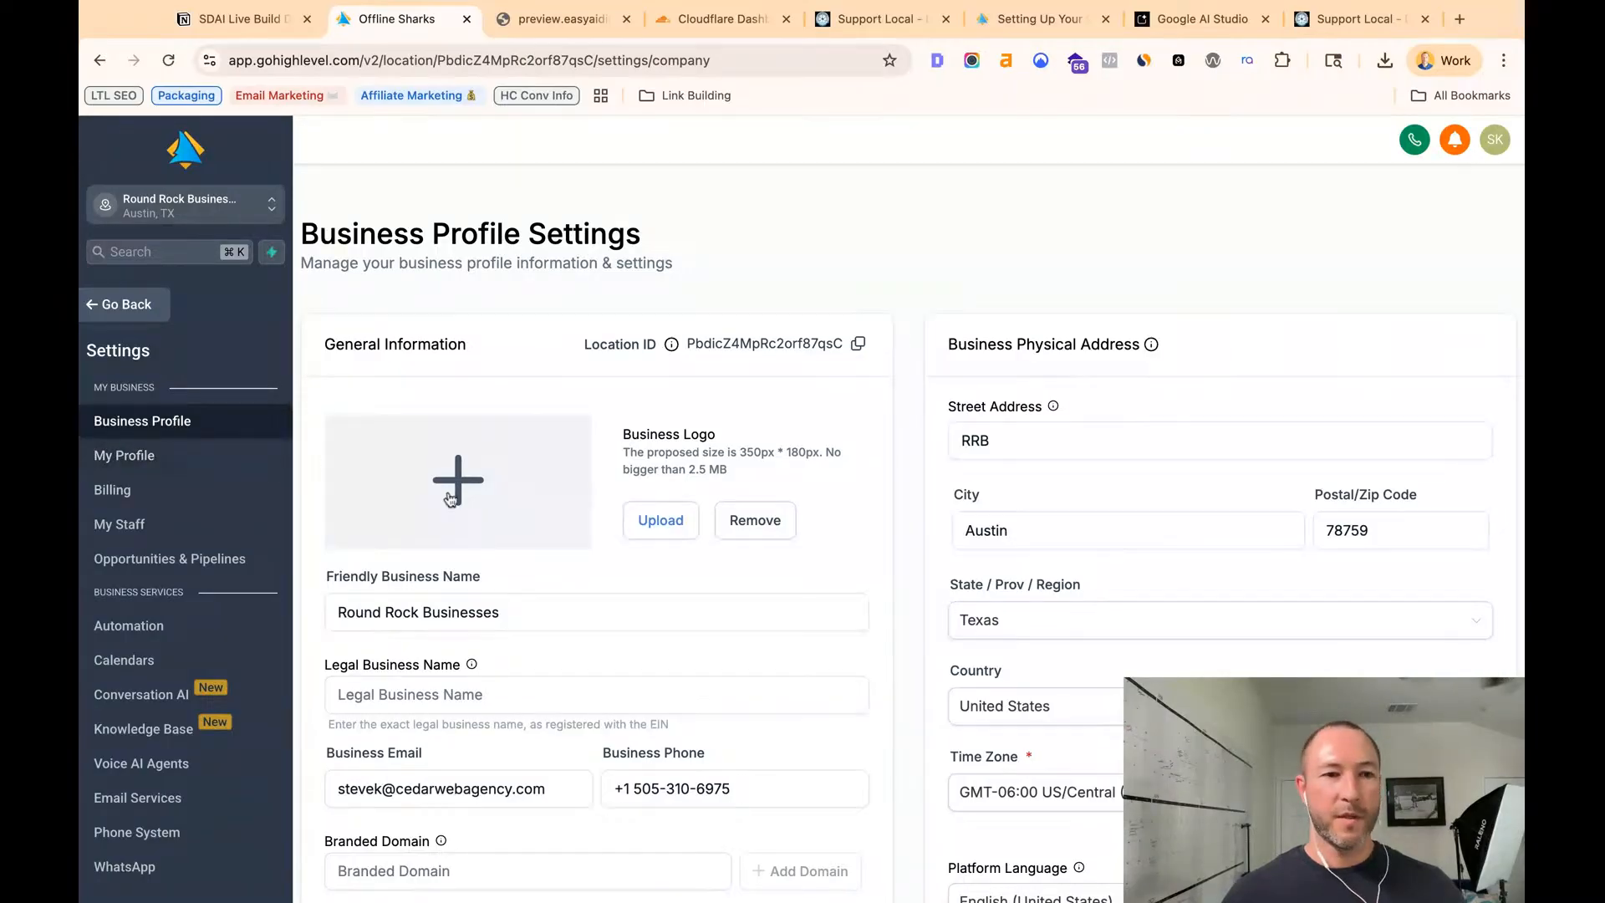
{"action": "scroll", "coordinate": [709, 554], "scroll_direction": "down", "scroll_amount": 2}
{"action": "triple_click", "coordinate": [526, 535]}
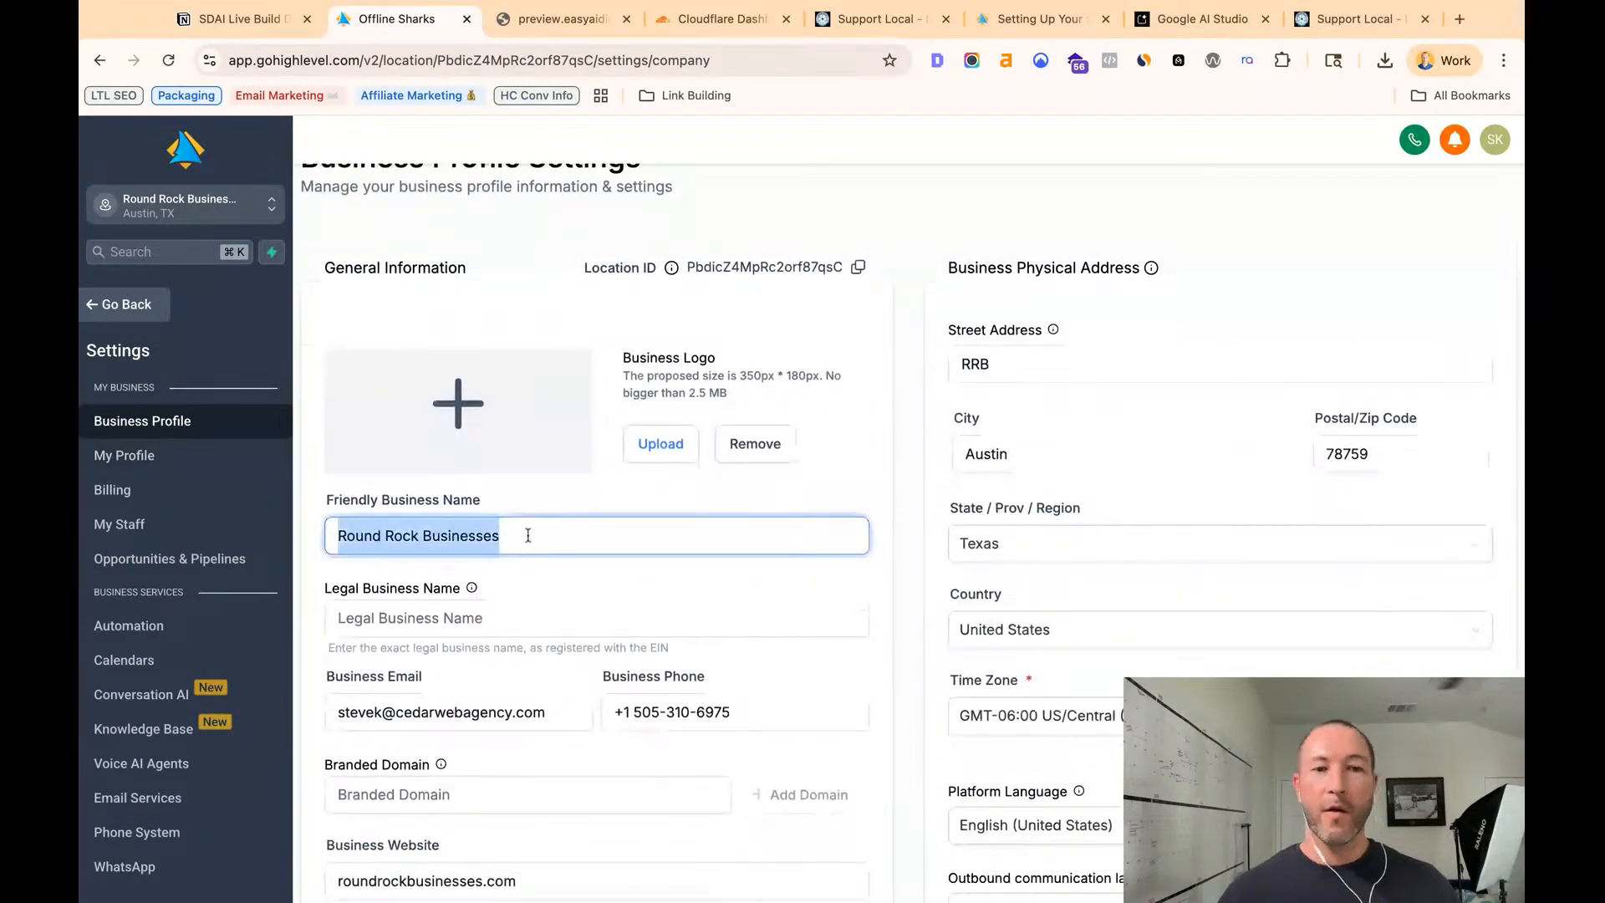
{"action": "left_click", "coordinate": [614, 539]}
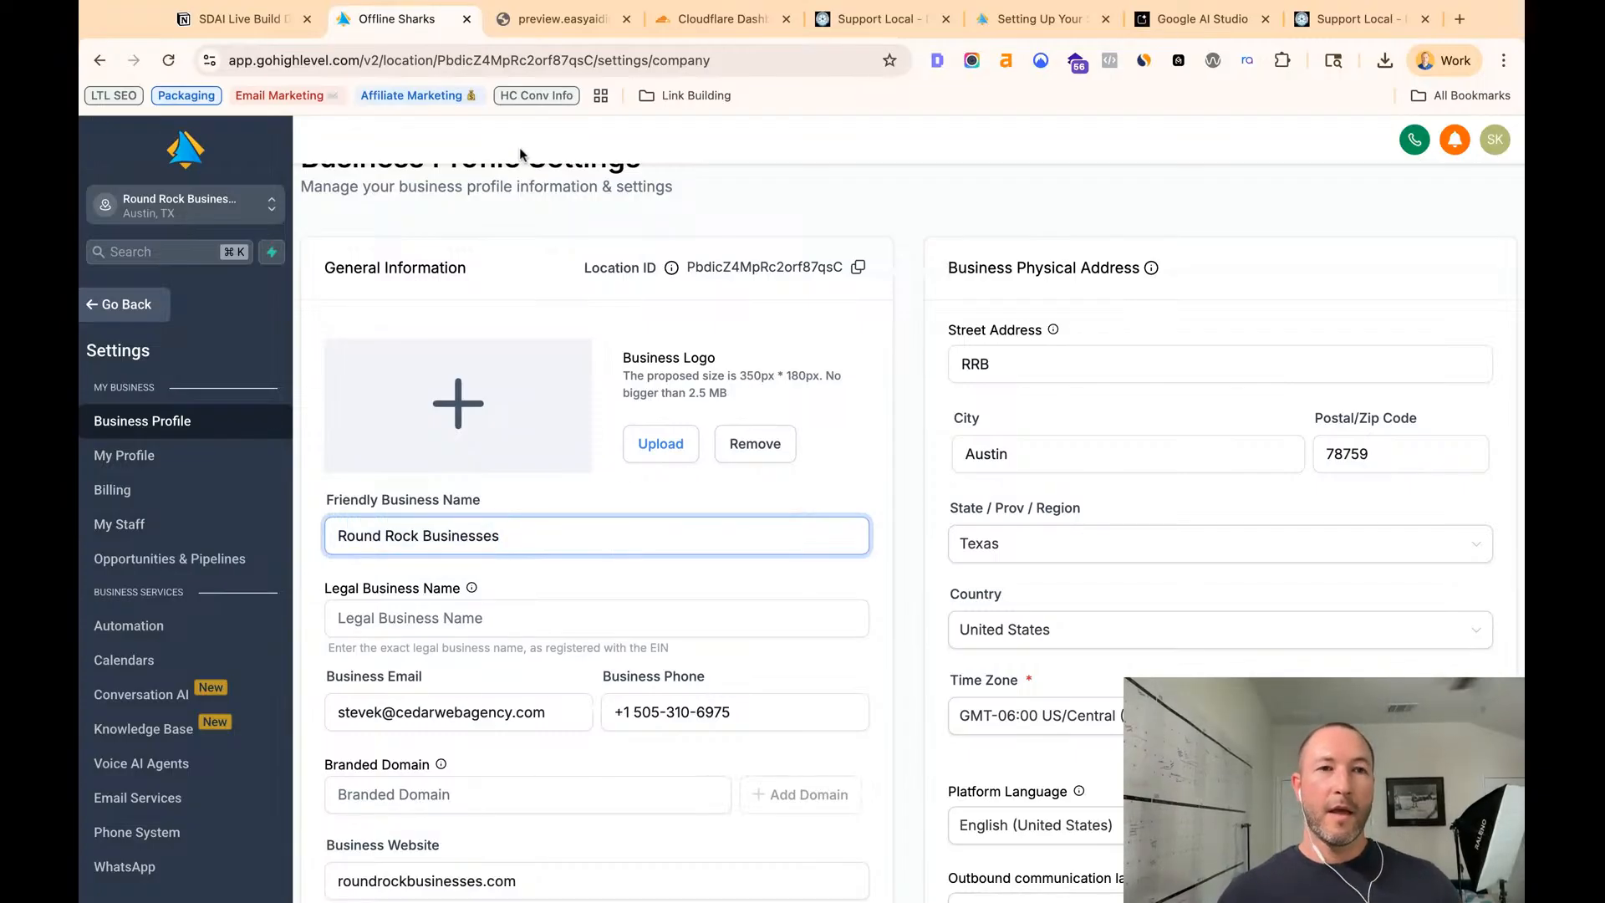
{"action": "triple_click", "coordinate": [598, 535]}
{"action": "left_click", "coordinate": [550, 541]}
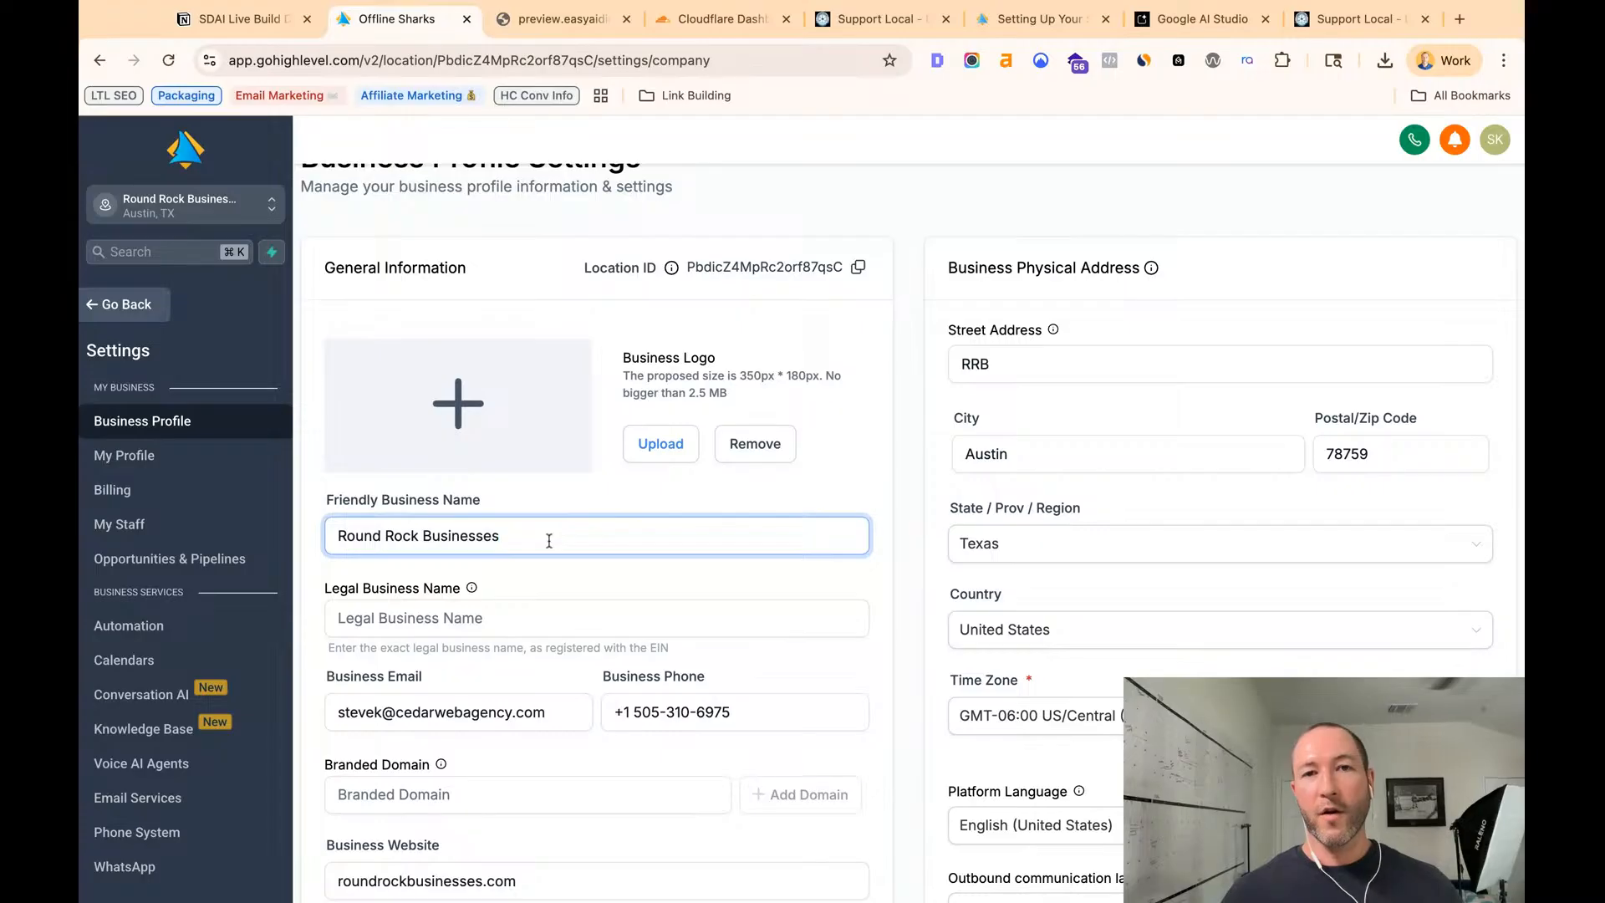
- Check the Business Website entry in the General Information section of the business profile
{"action": "scroll", "coordinate": [548, 540], "scroll_direction": "down", "scroll_amount": 5}
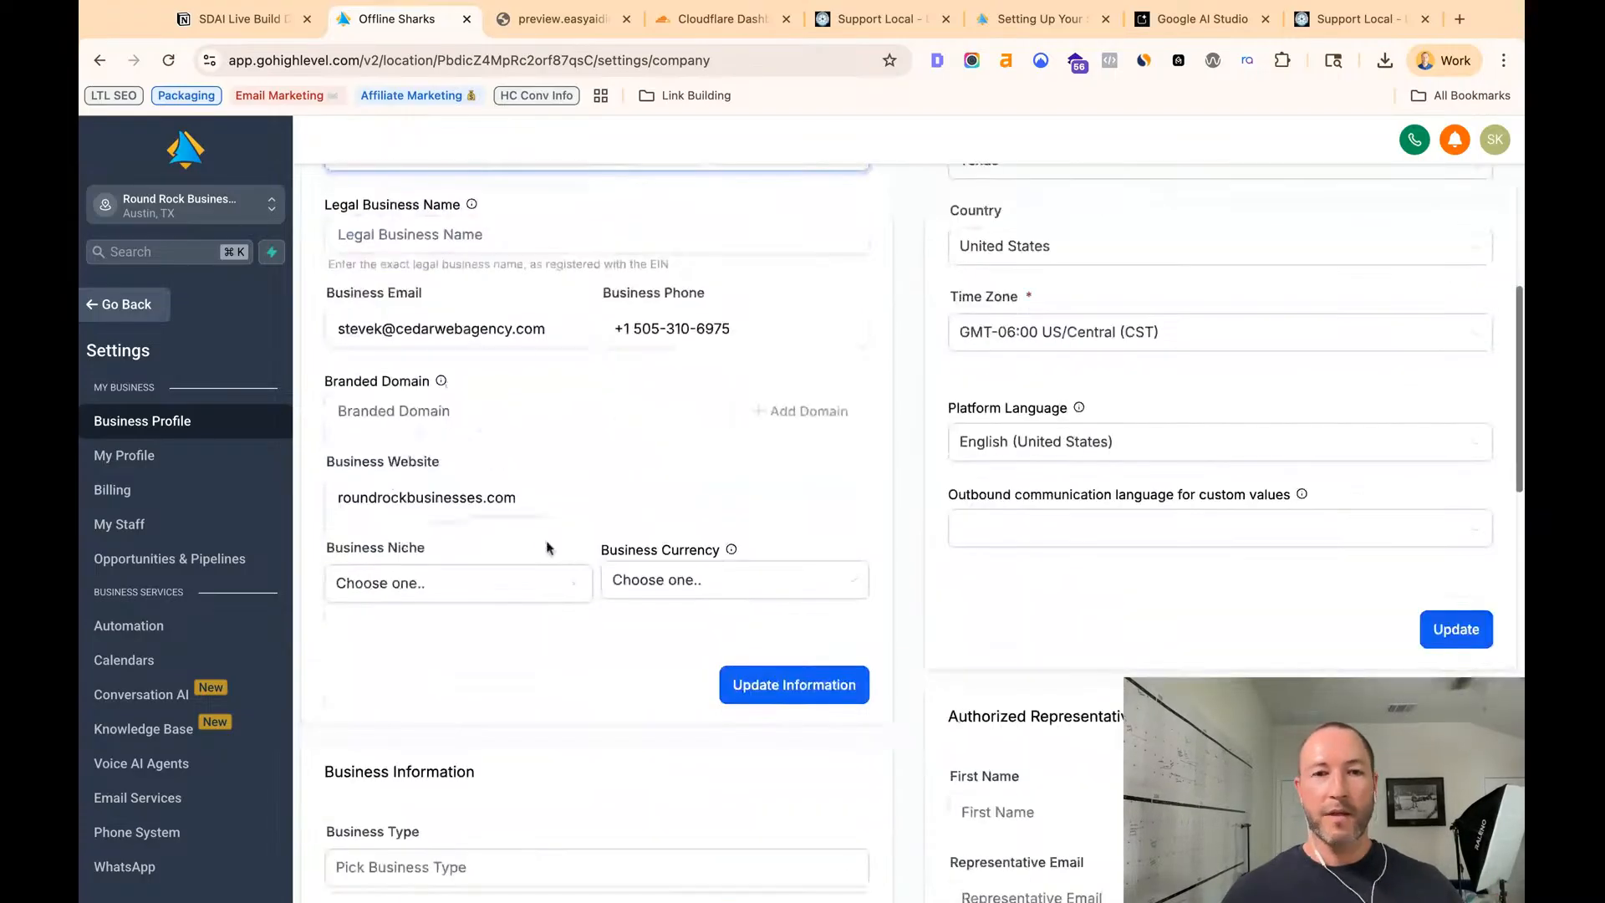
{"action": "left_click", "coordinate": [540, 499]}
{"action": "triple_click", "coordinate": [540, 499]}
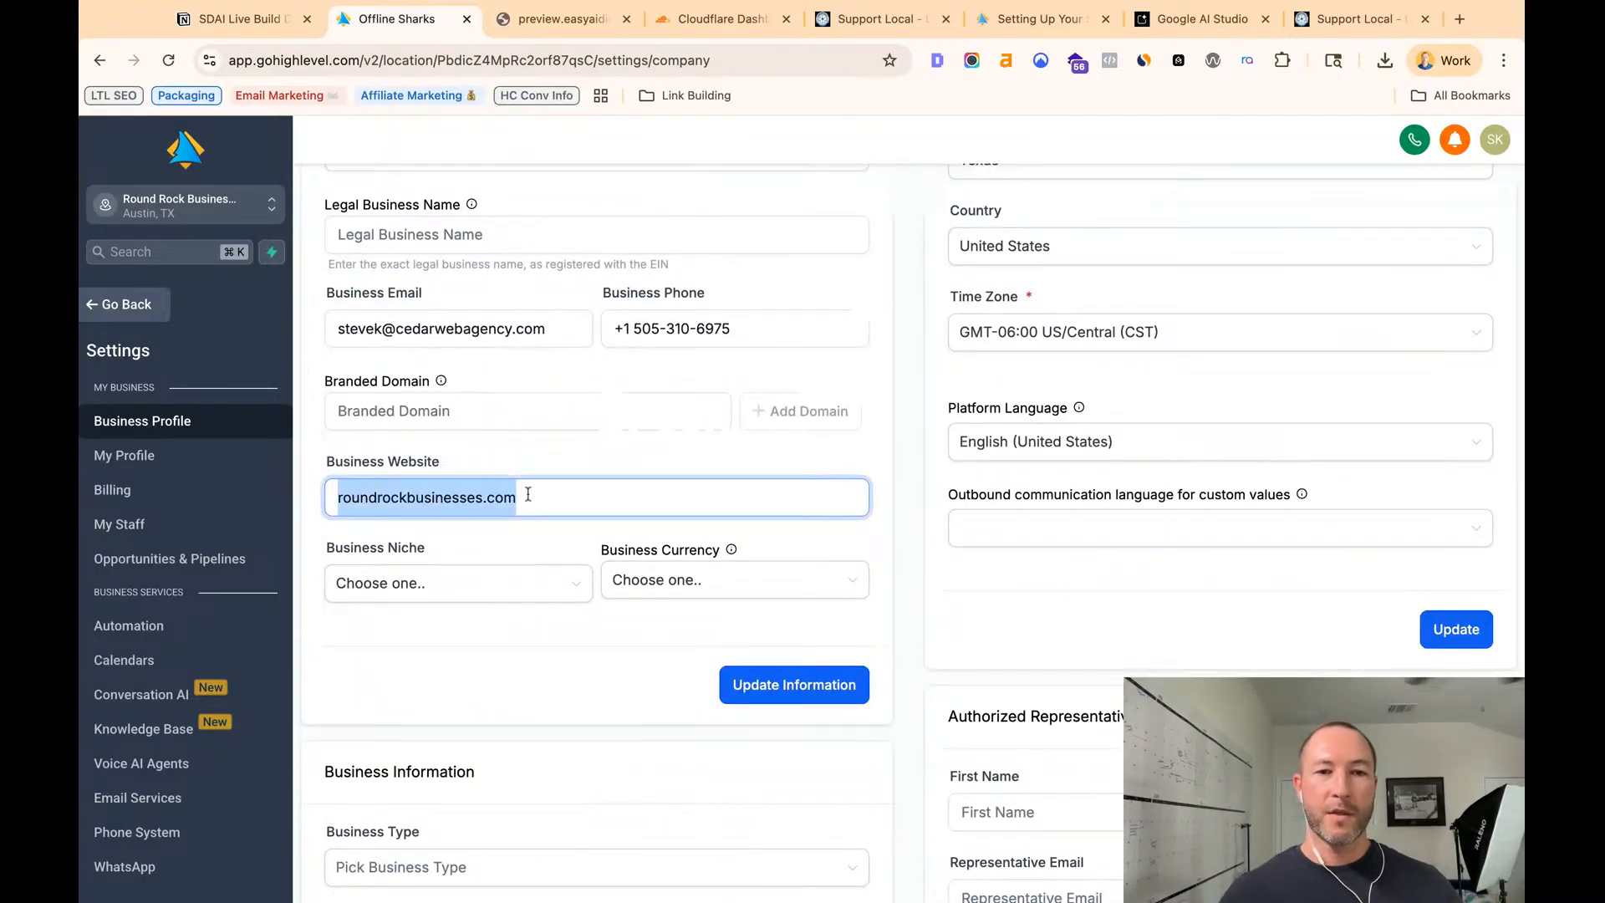
{"action": "left_click", "coordinate": [903, 502]}
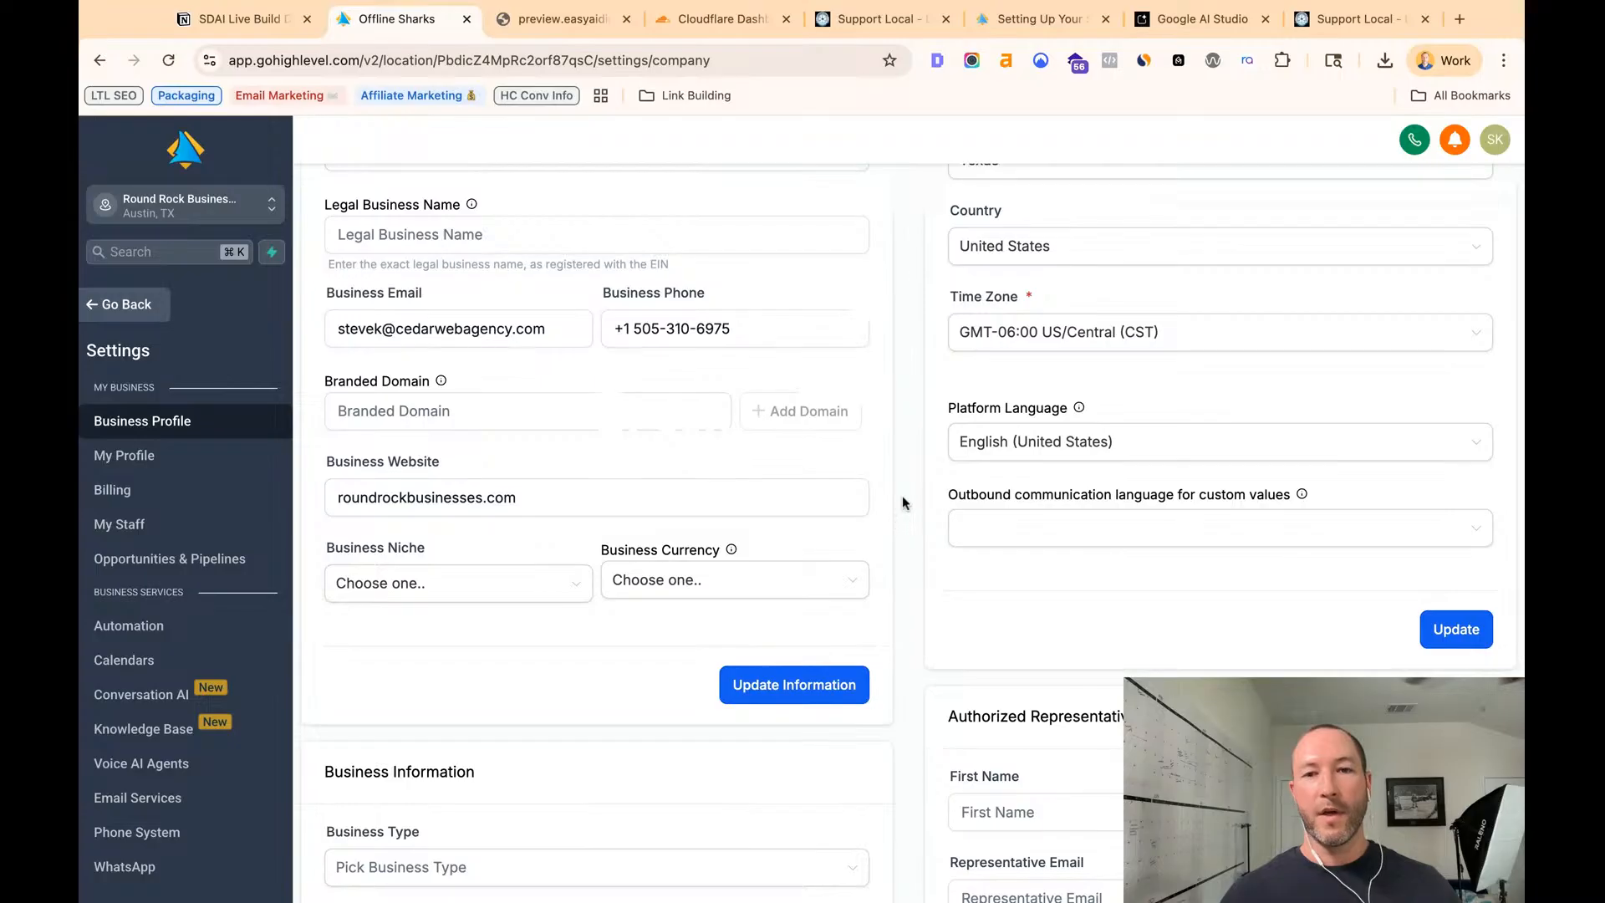
- Review the business profile's contact details, physical address, business information and authorized representative sections
{"action": "scroll", "coordinate": [903, 501], "scroll_direction": "up", "scroll_amount": 4}
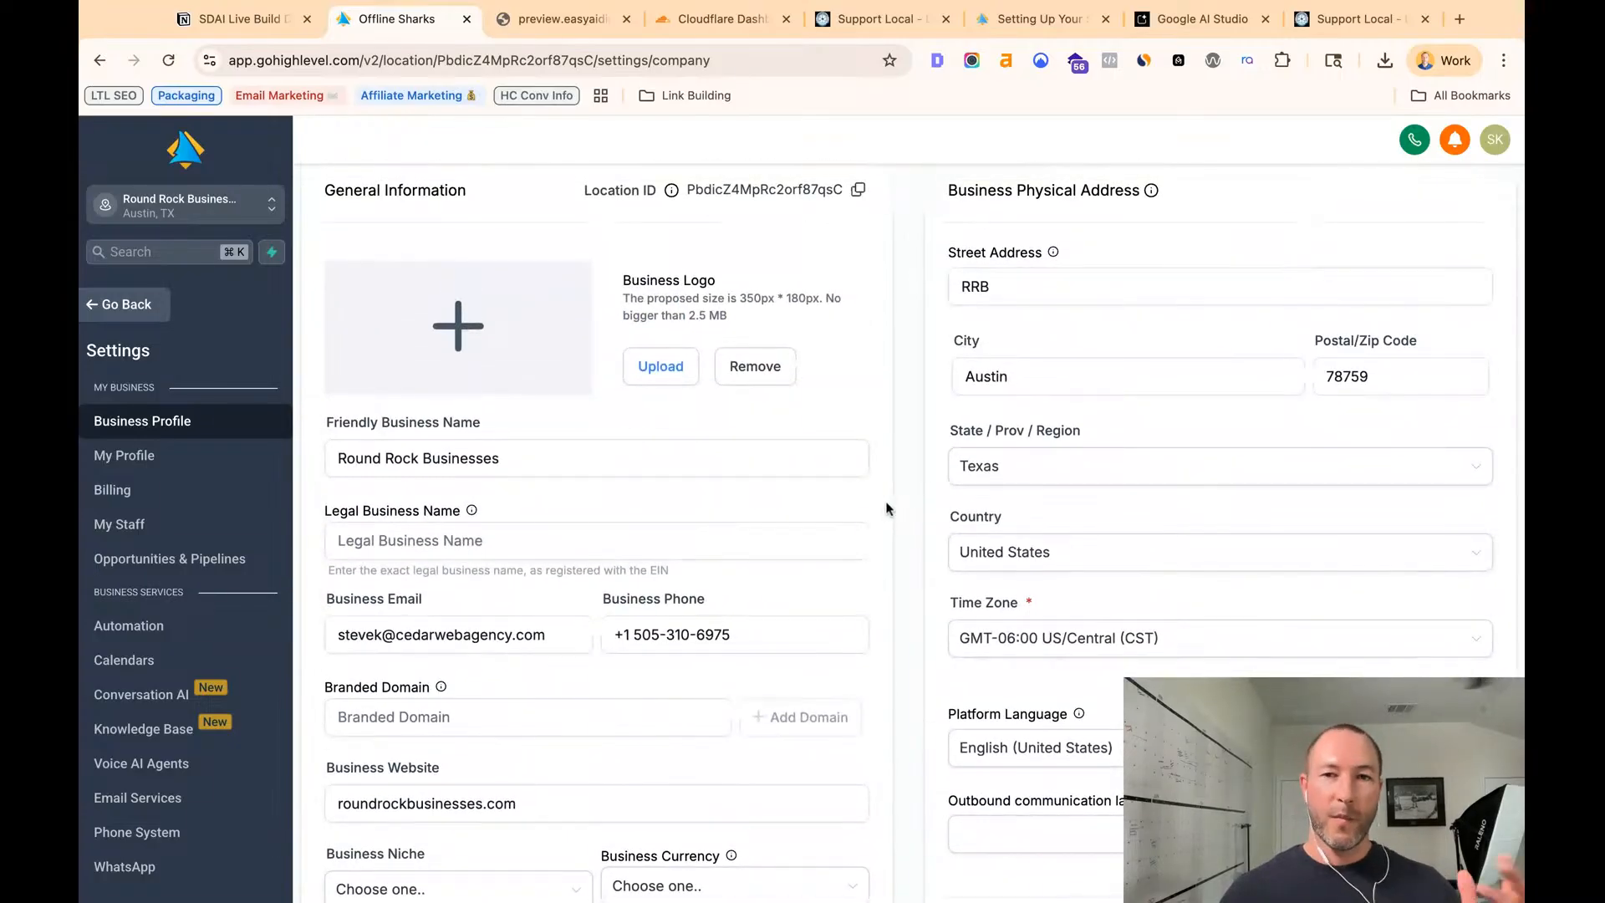
{"action": "scroll", "coordinate": [884, 498], "scroll_direction": "up", "scroll_amount": 2}
{"action": "scroll", "coordinate": [878, 505], "scroll_direction": "down", "scroll_amount": 1}
{"action": "scroll", "coordinate": [876, 516], "scroll_direction": "down", "scroll_amount": 1}
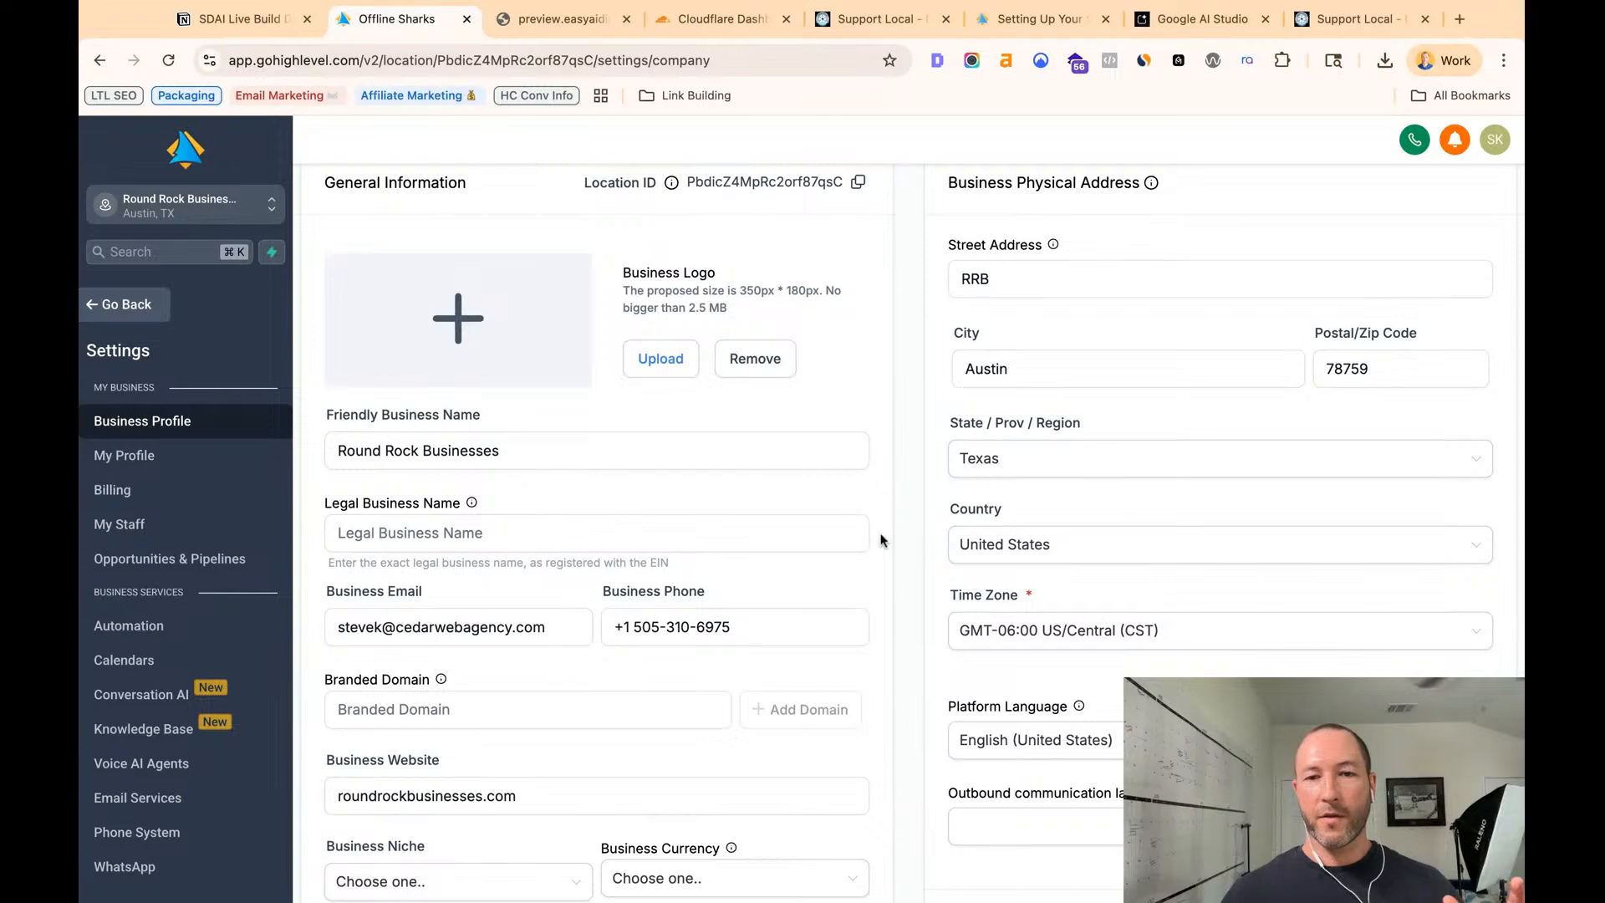
{"action": "scroll", "coordinate": [928, 519], "scroll_direction": "down", "scroll_amount": 8}
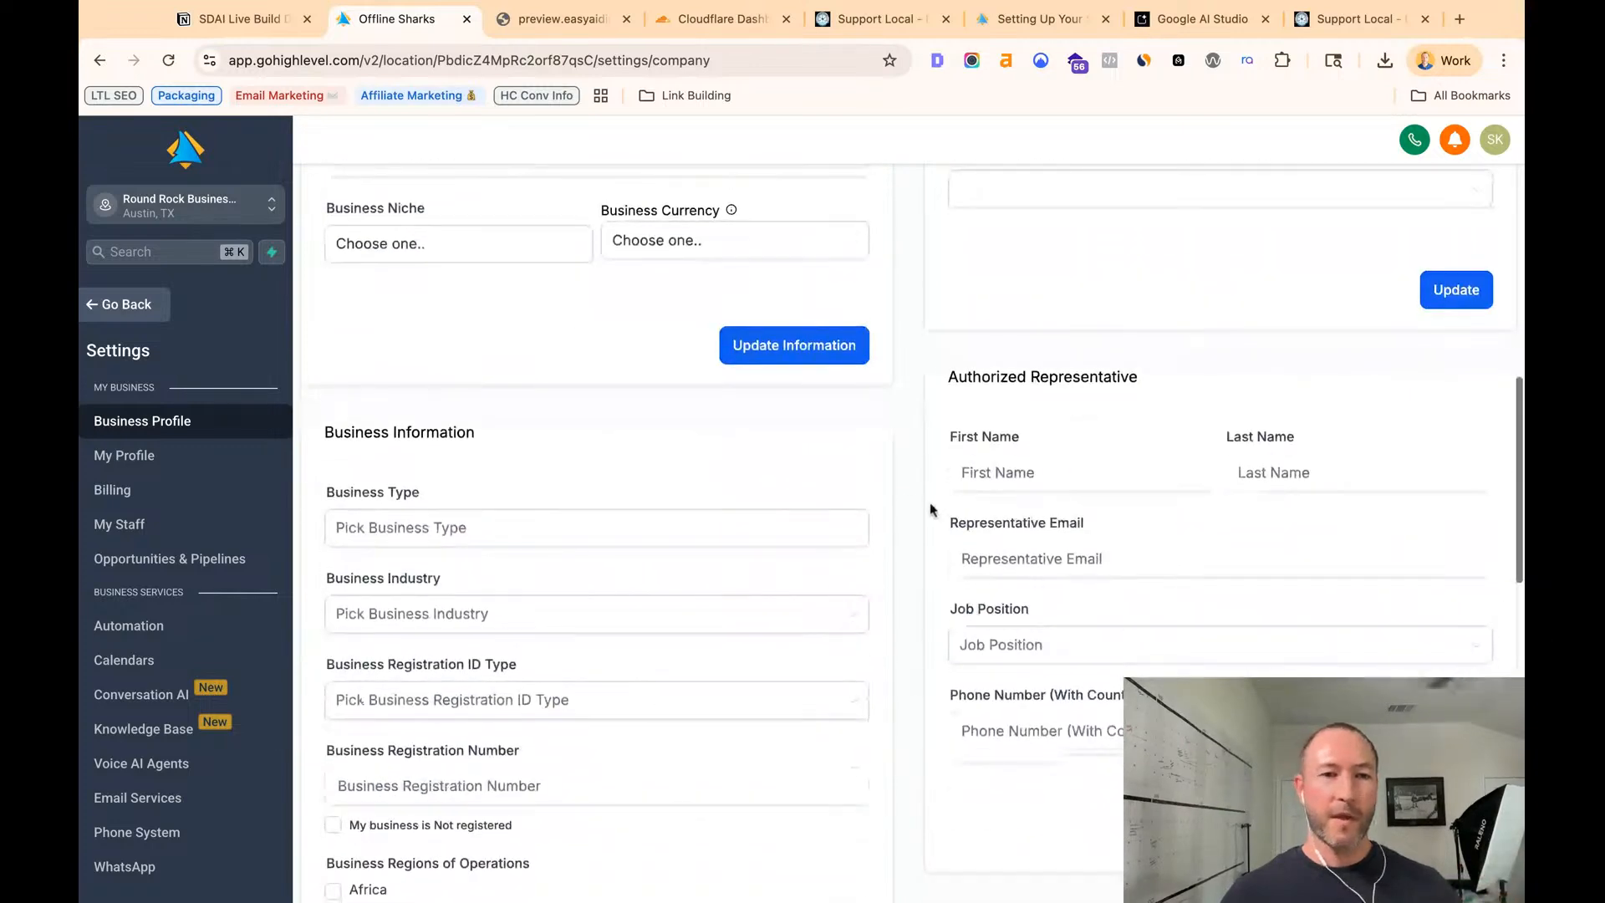
{"action": "scroll", "coordinate": [968, 496], "scroll_direction": "up", "scroll_amount": 10}
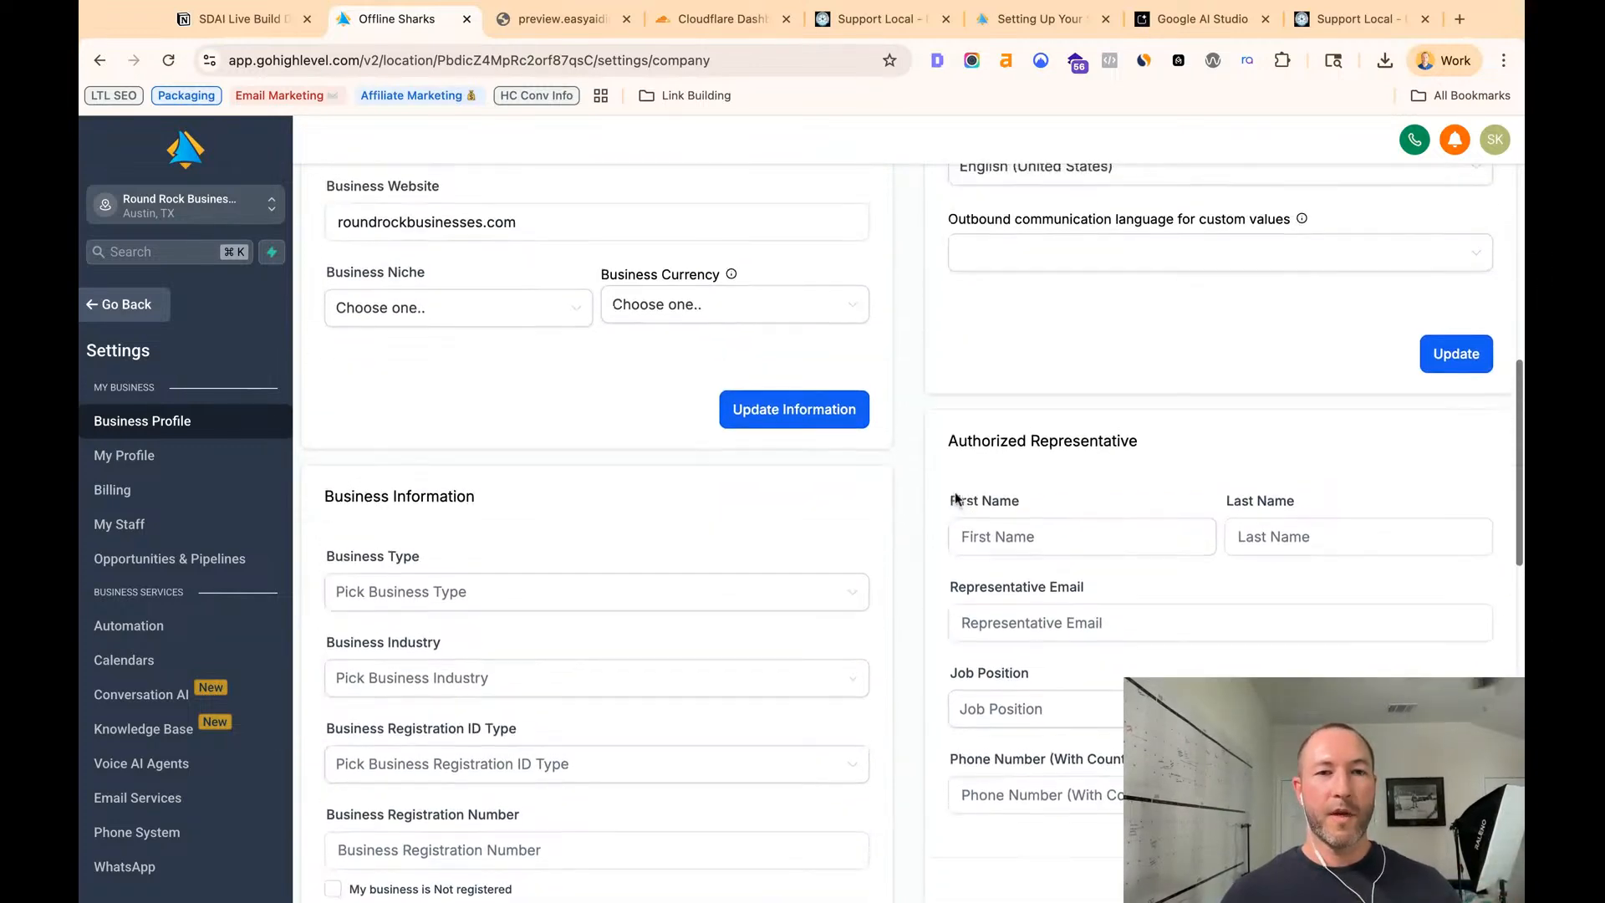
- Recheck the Friendly Business Name in the General Information section and leave the sub-account settings
{"action": "left_click", "coordinate": [520, 613]}
{"action": "left_click_drag", "start_coordinate": [522, 616], "coordinate": [422, 575]}
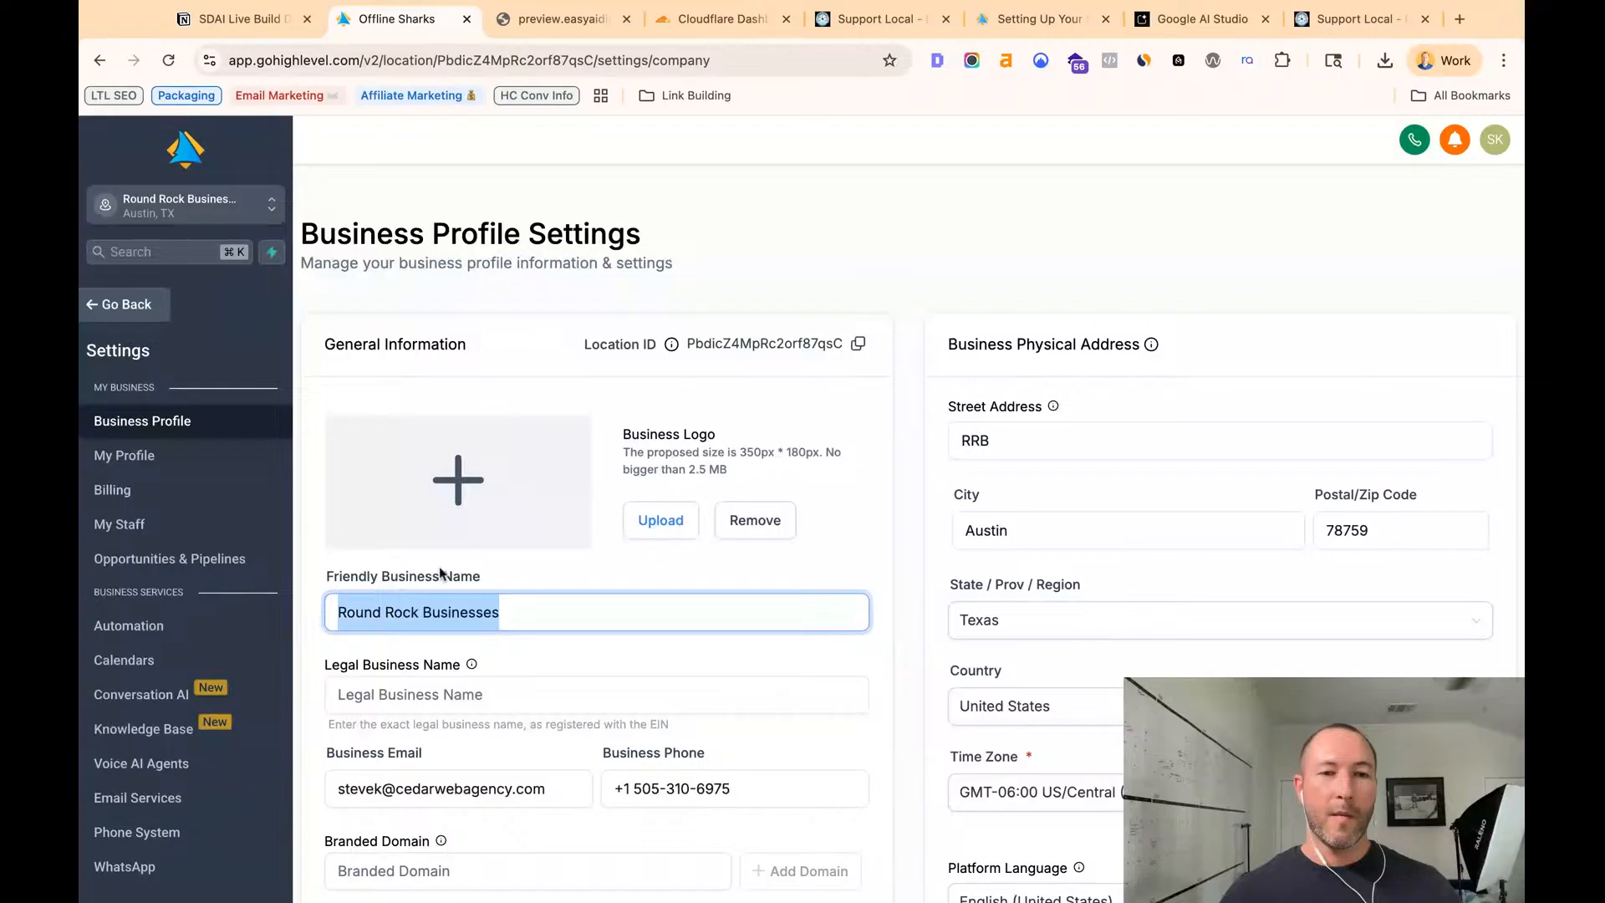
{"action": "left_click", "coordinate": [849, 261]}
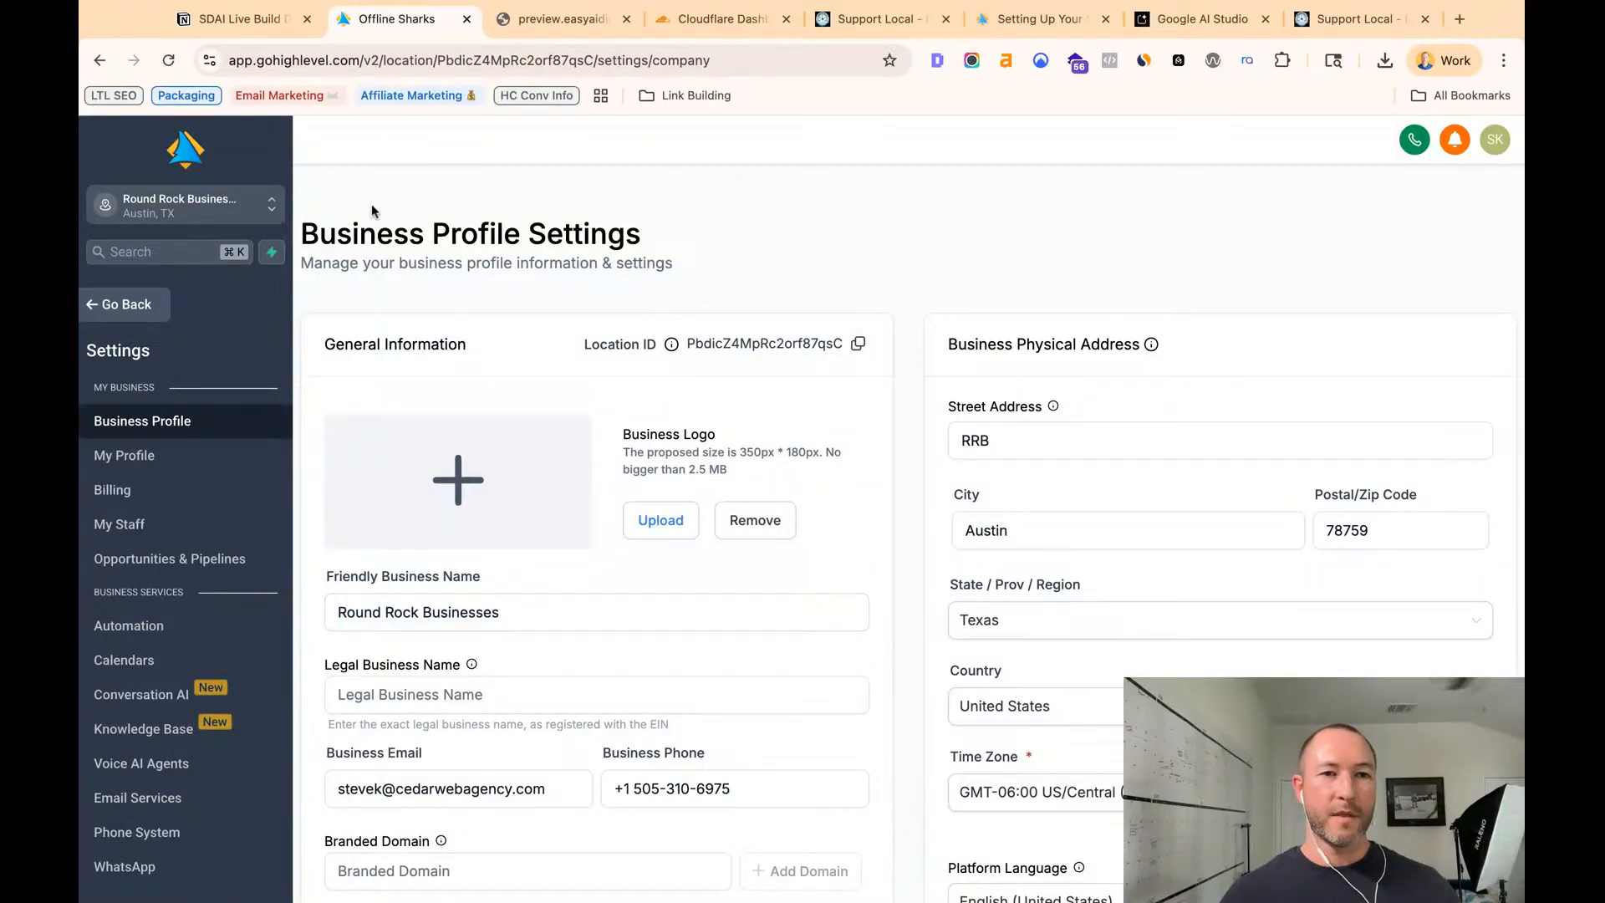
{"action": "left_click", "coordinate": [129, 312]}
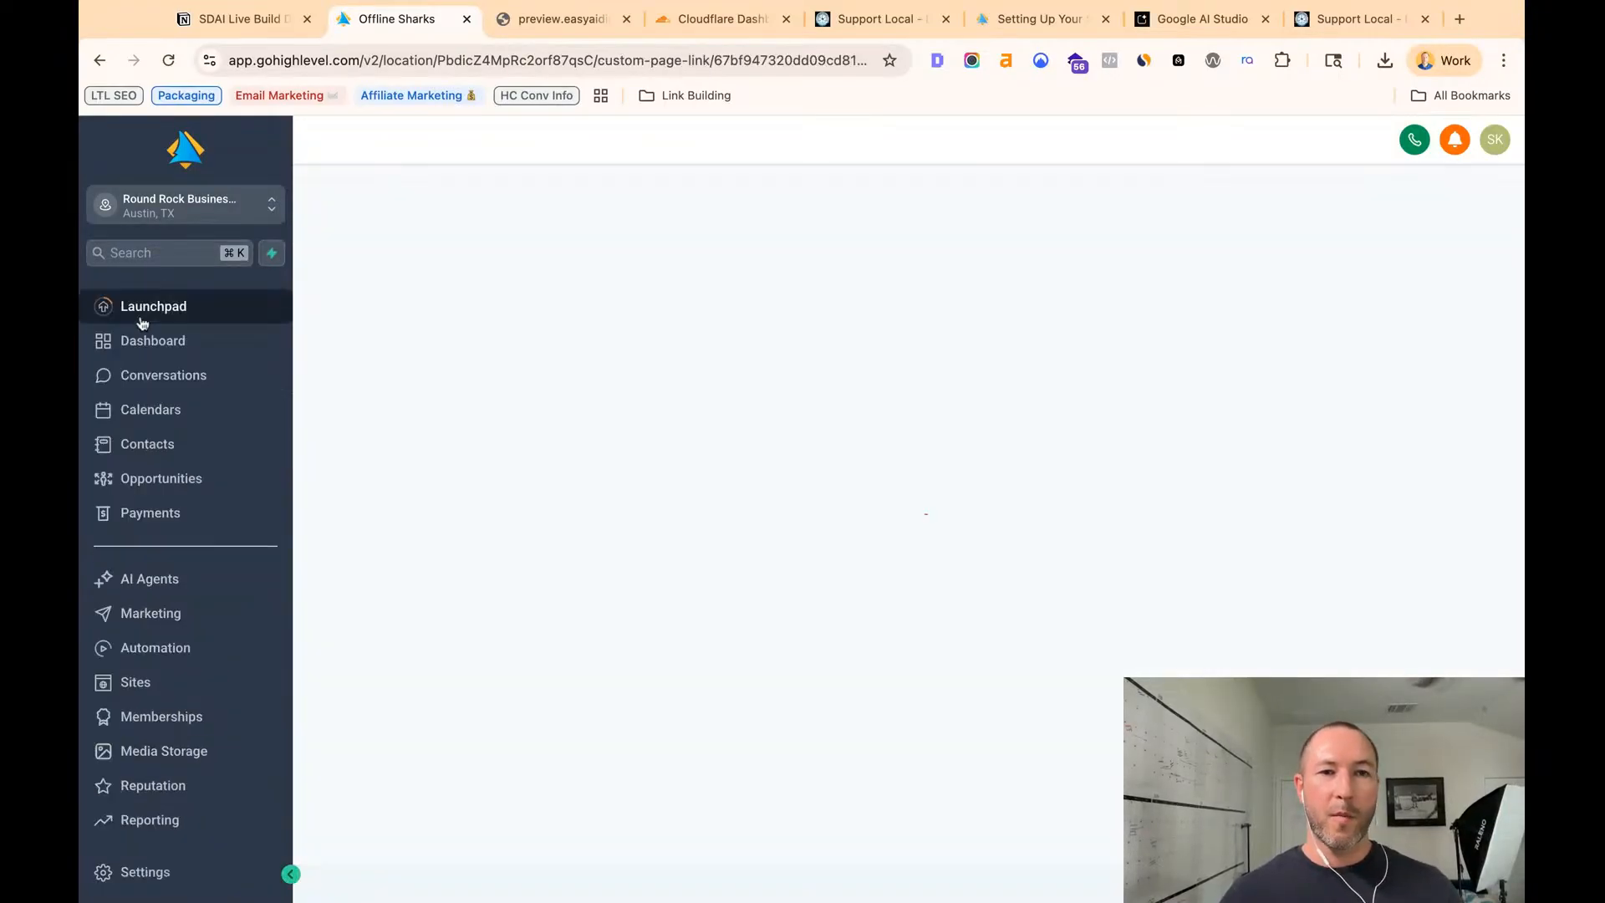
- Check the "Tweak emails" item in the Notion build plan and return to GoHighLevel
{"action": "left_click", "coordinate": [255, 31]}
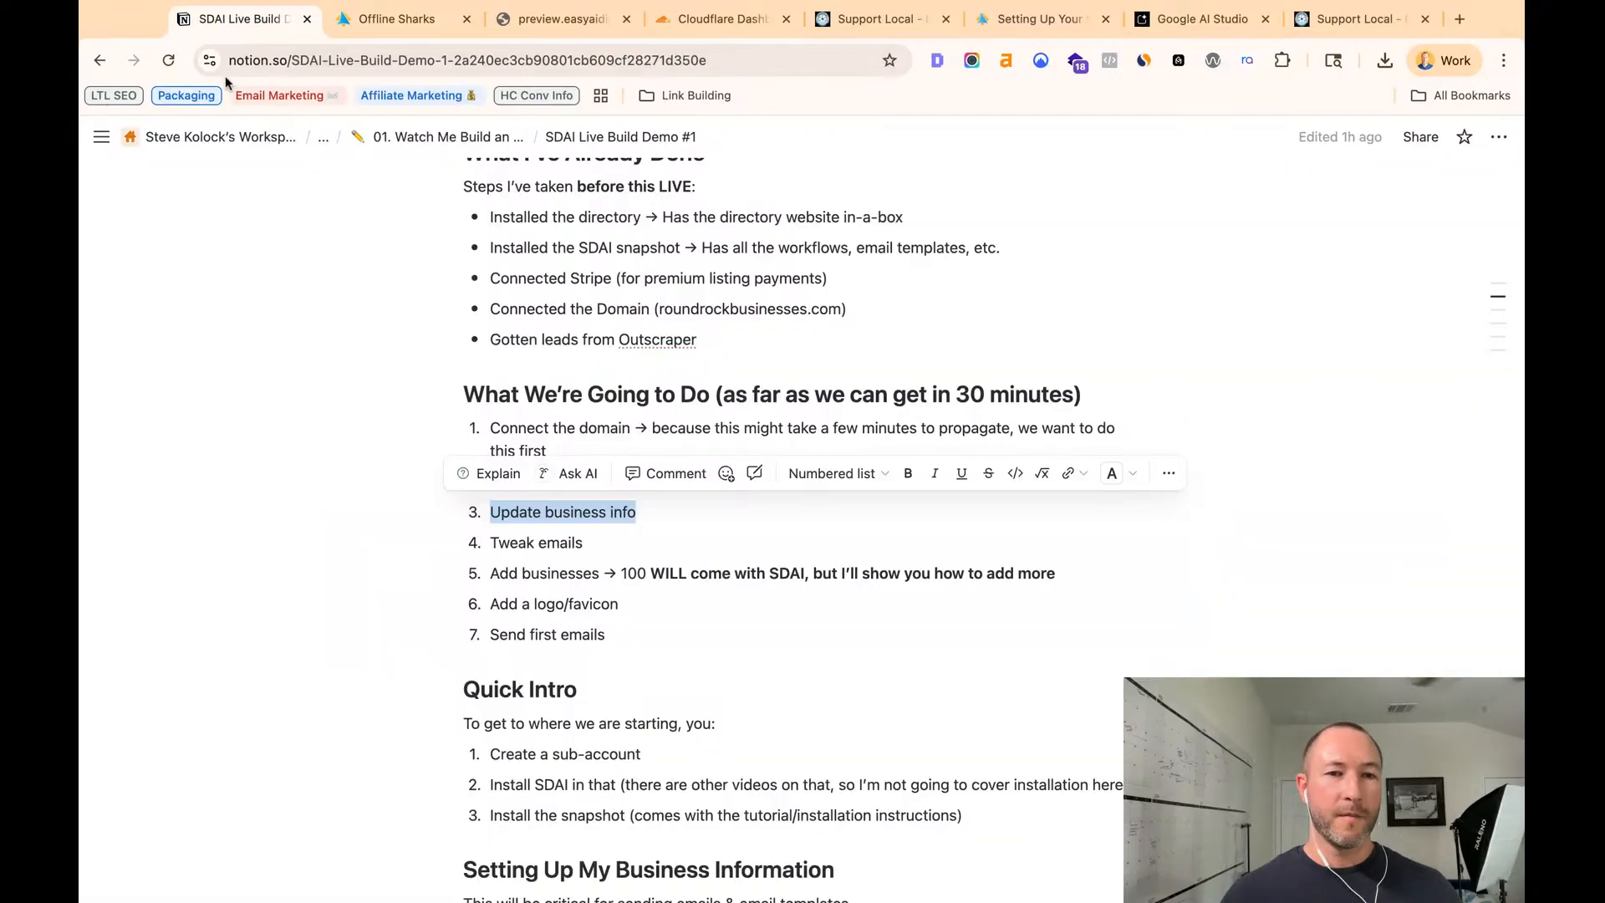
{"action": "left_click_drag", "start_coordinate": [492, 546], "coordinate": [585, 545]}
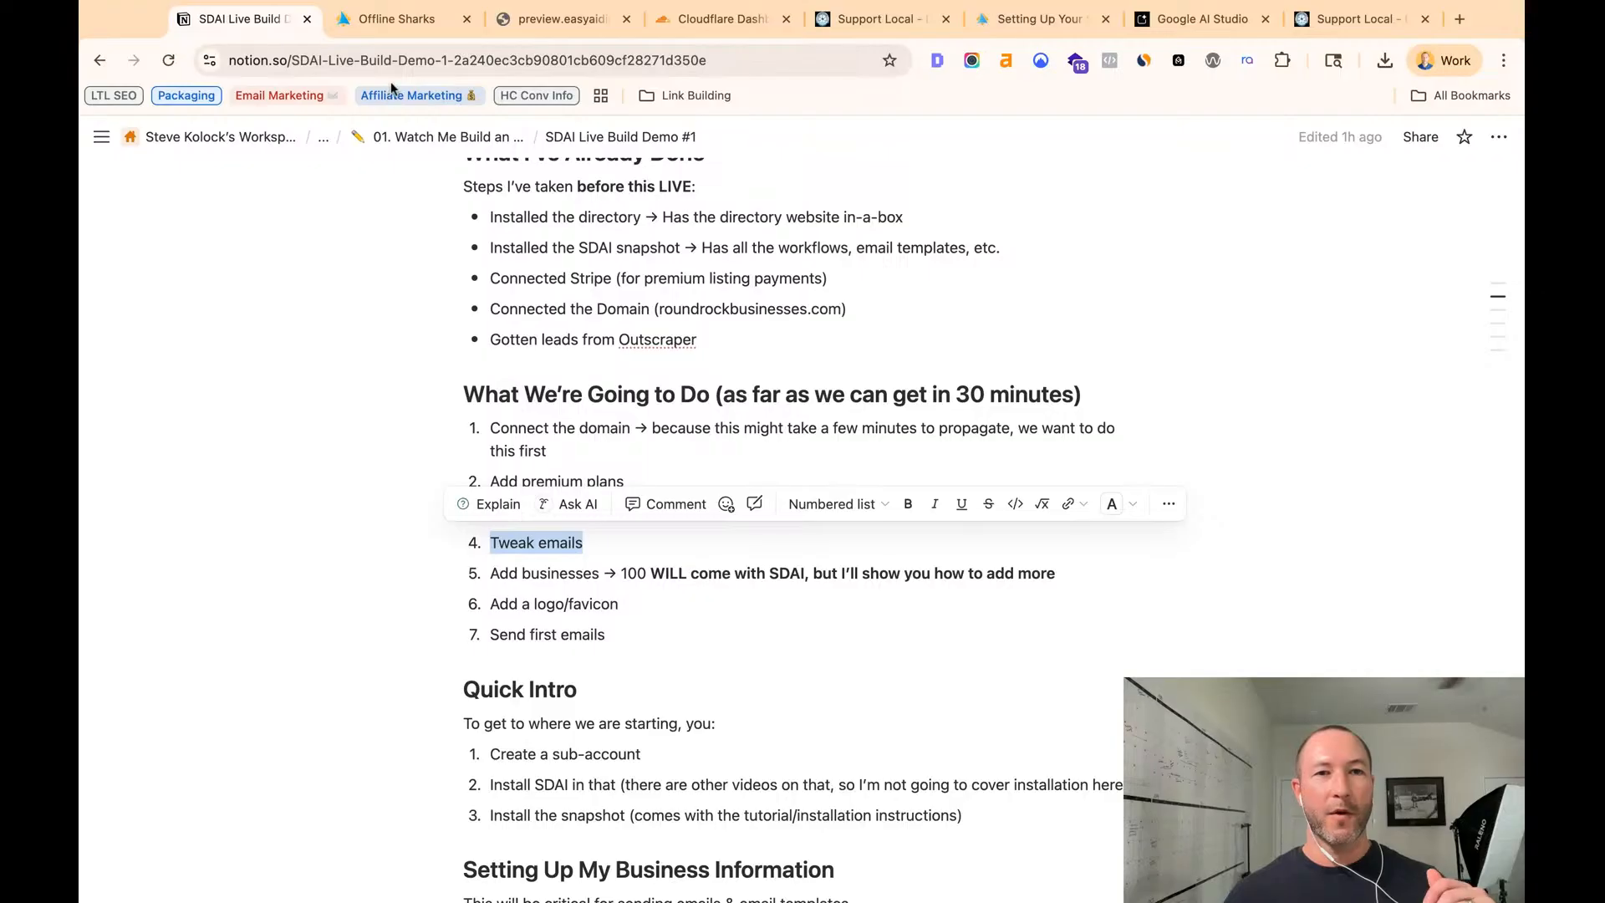
{"action": "left_click", "coordinate": [393, 19]}
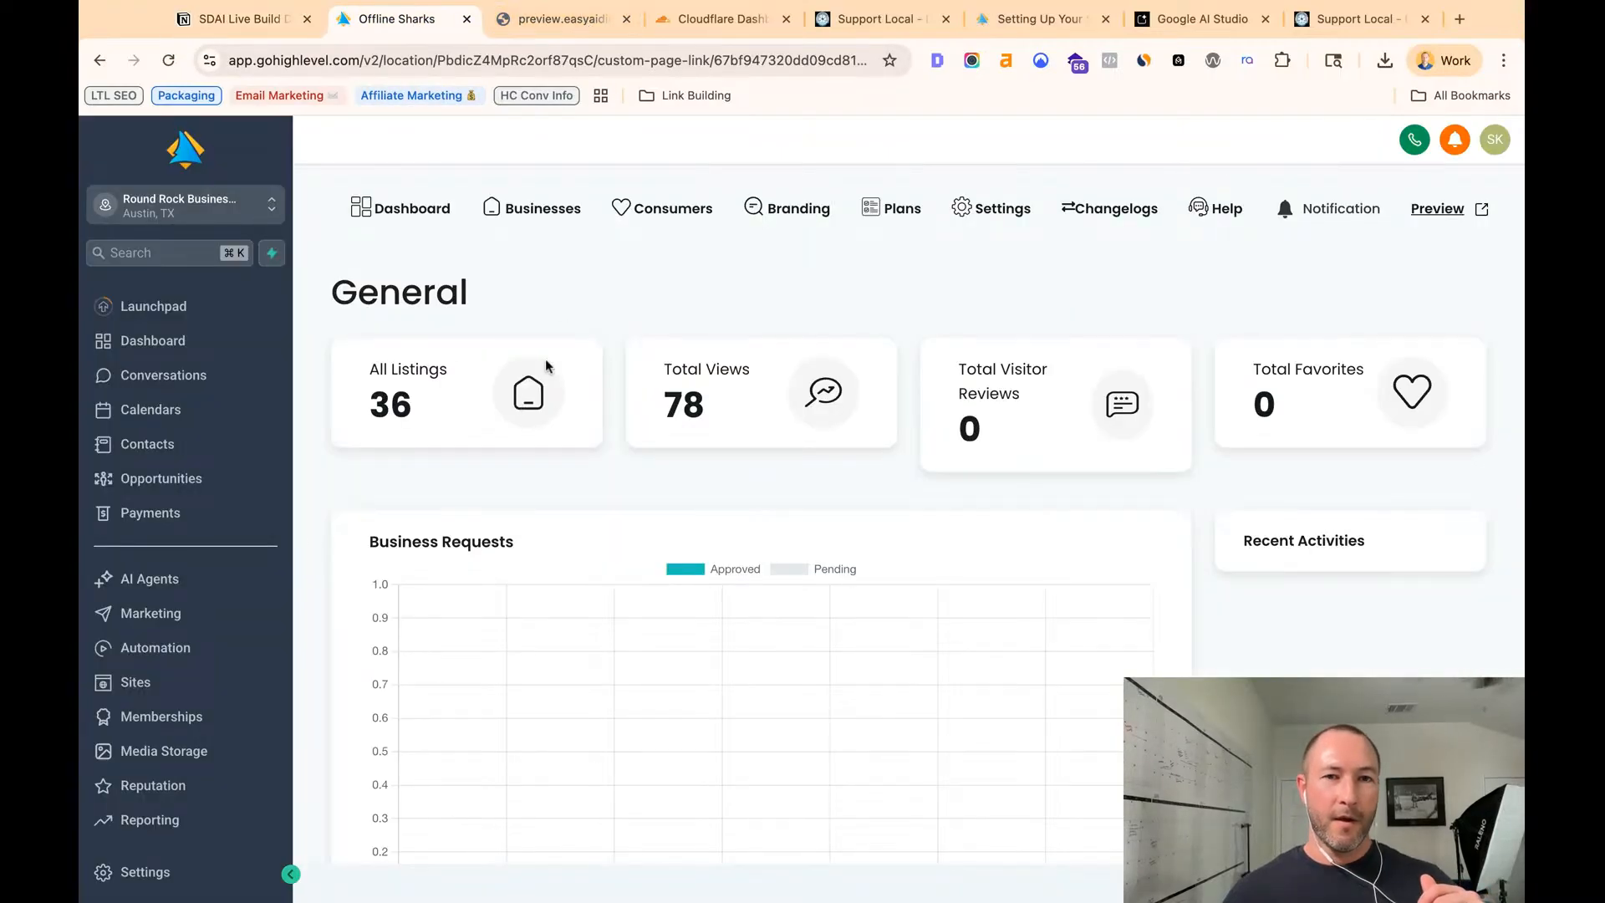
- Open the Free Listing Outreach workflow from SmartDirectoryAI Workflows > Outreach Workflows and look over its email sequence
{"action": "left_click", "coordinate": [161, 648]}
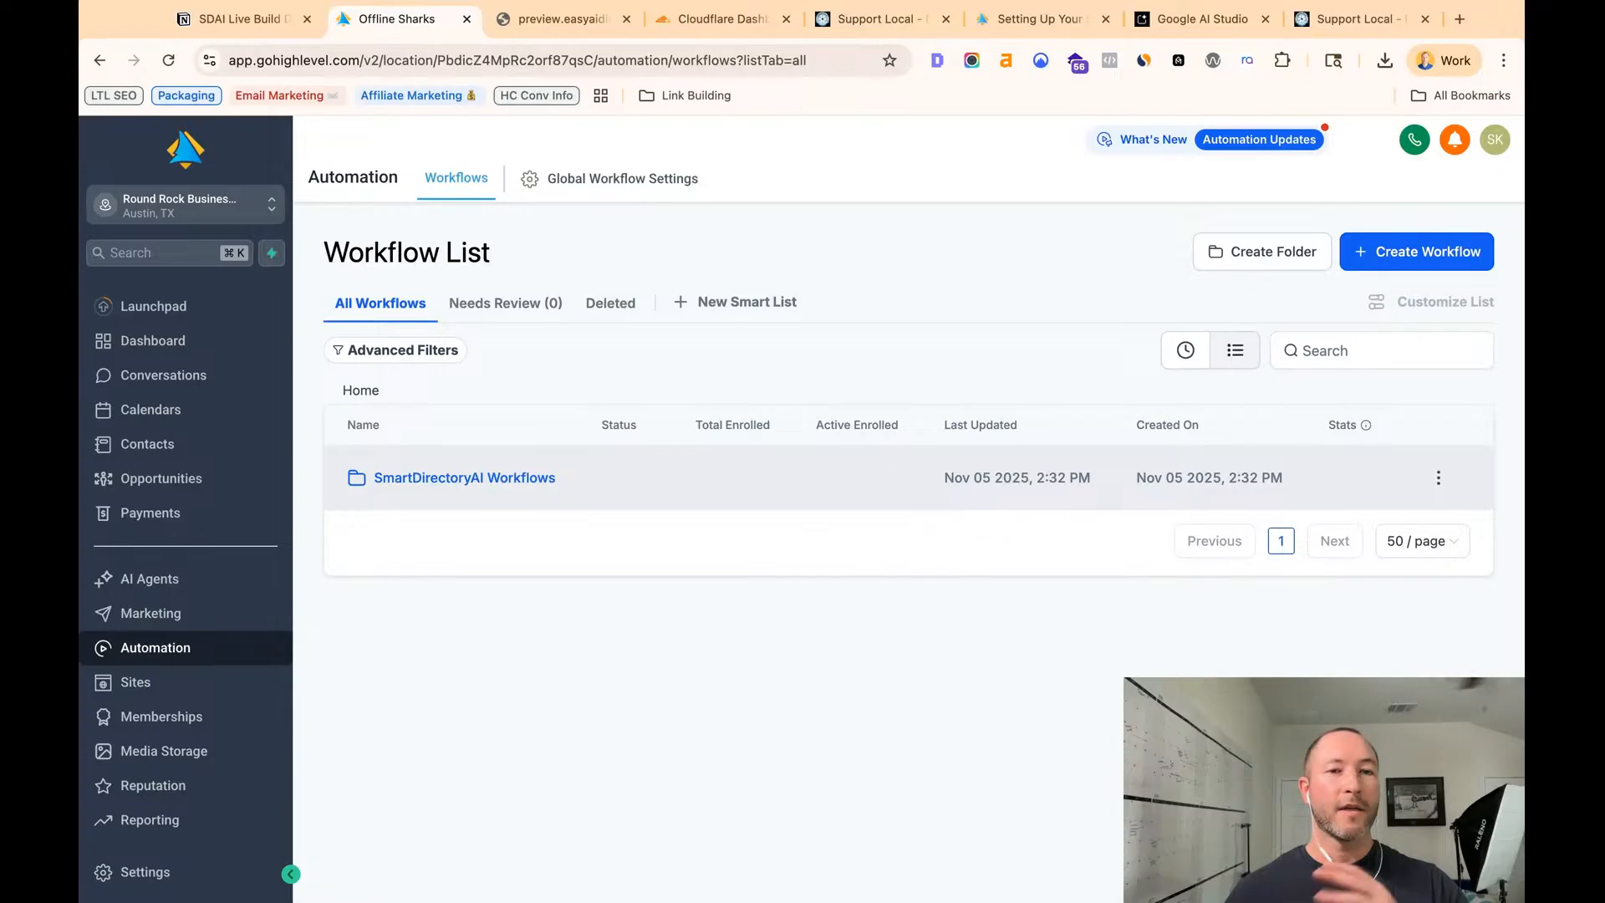
{"action": "double_click", "coordinate": [464, 478]}
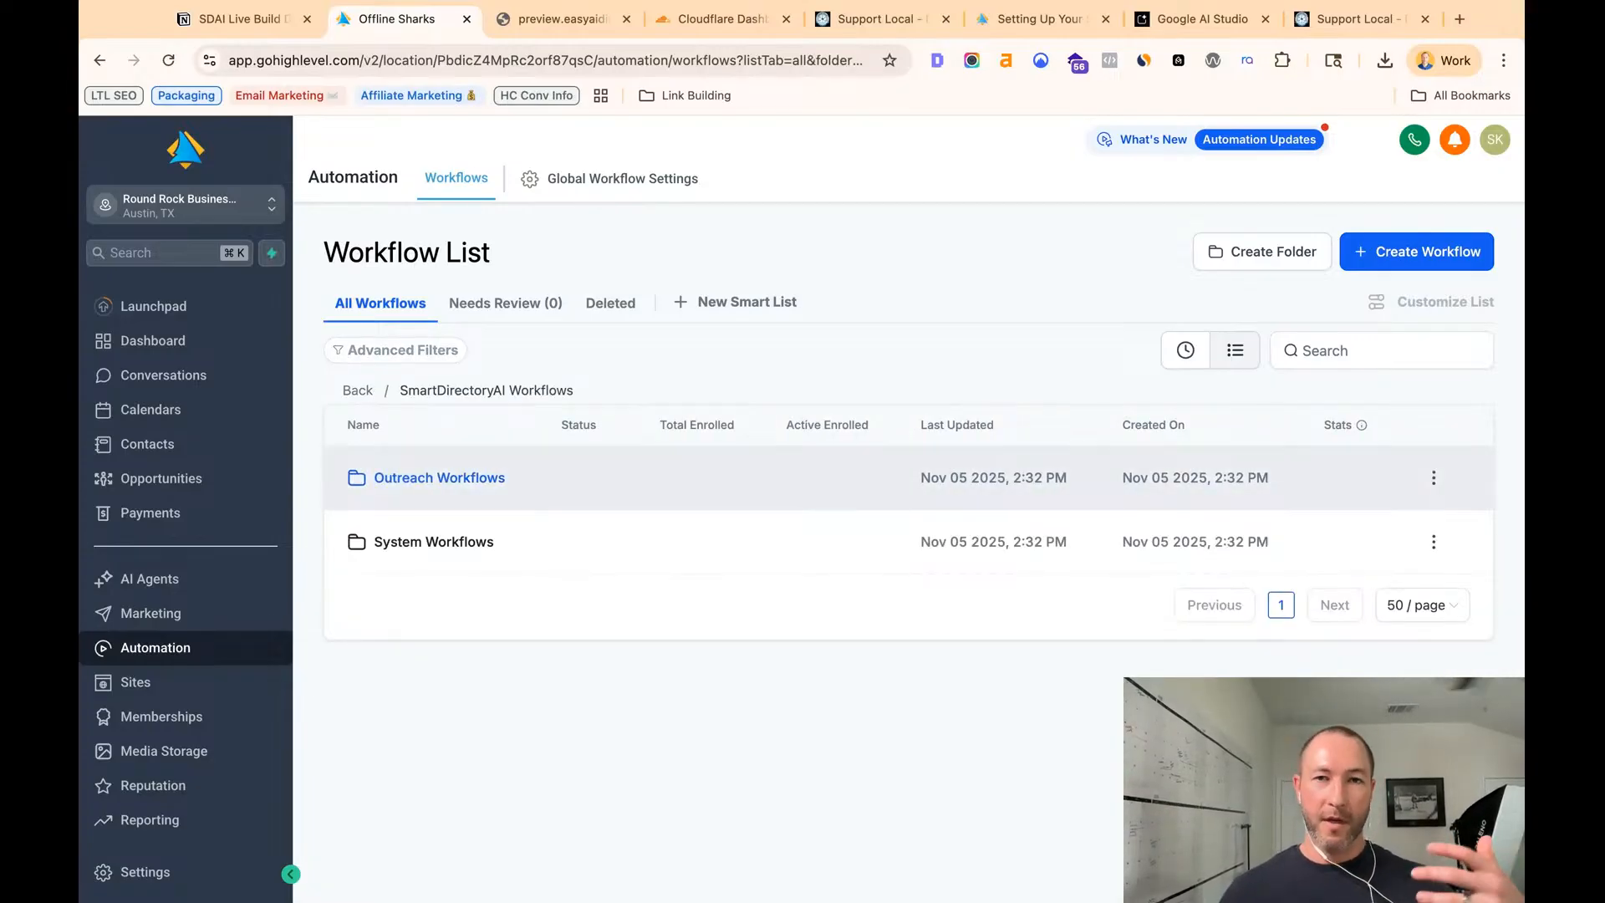
{"action": "double_click", "coordinate": [465, 478]}
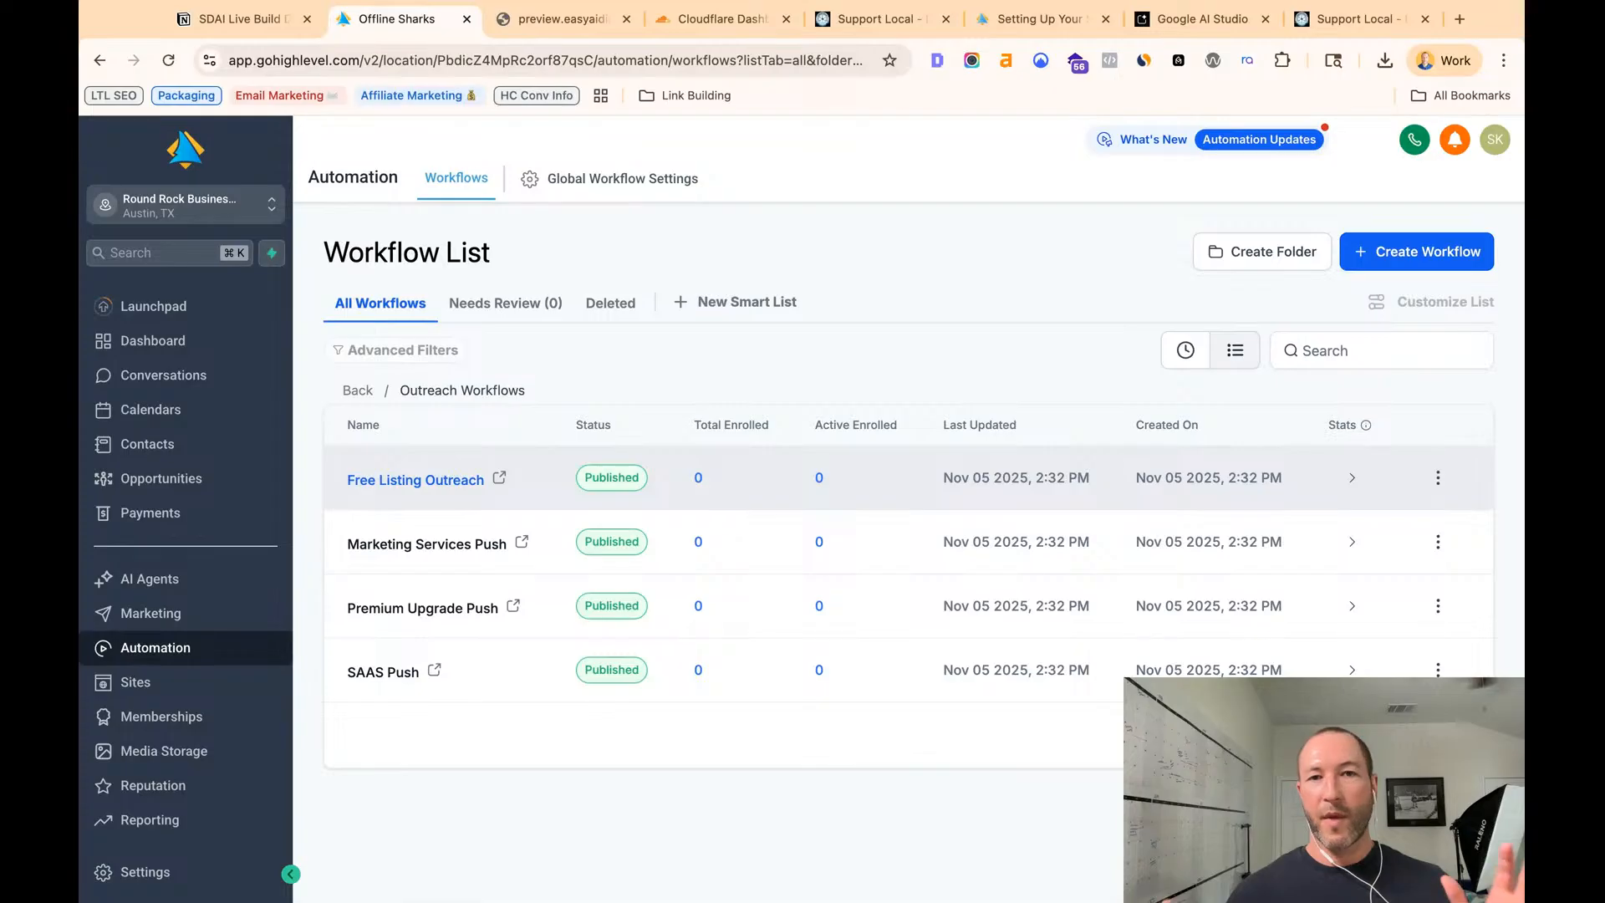
{"action": "left_click", "coordinate": [439, 493]}
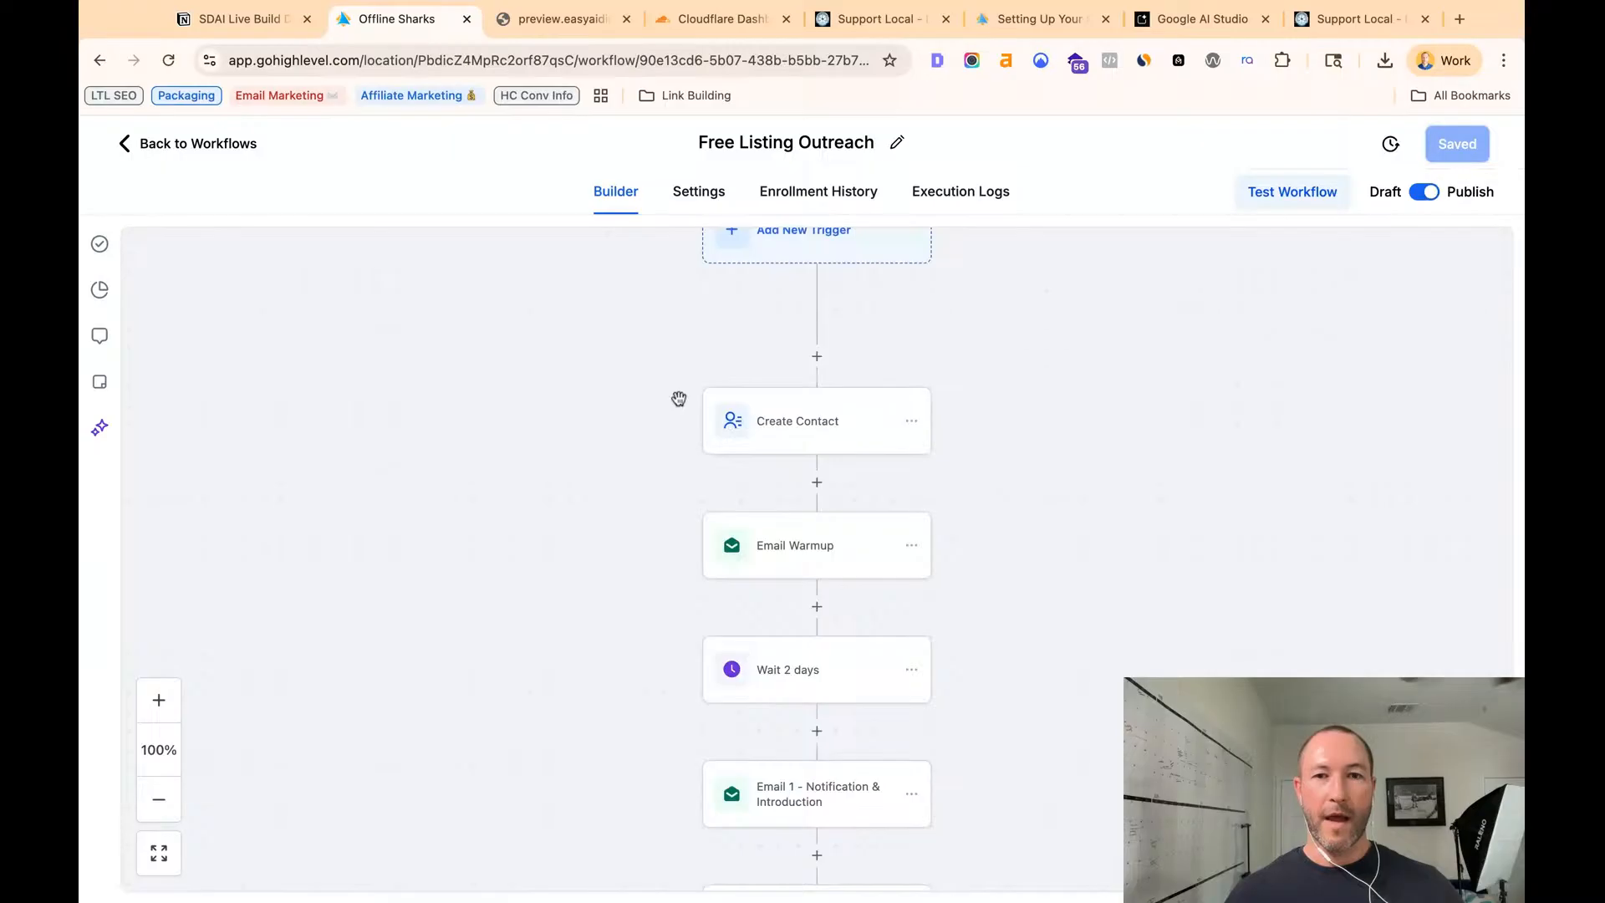
{"action": "scroll", "coordinate": [678, 406], "scroll_direction": "up", "scroll_amount": 3}
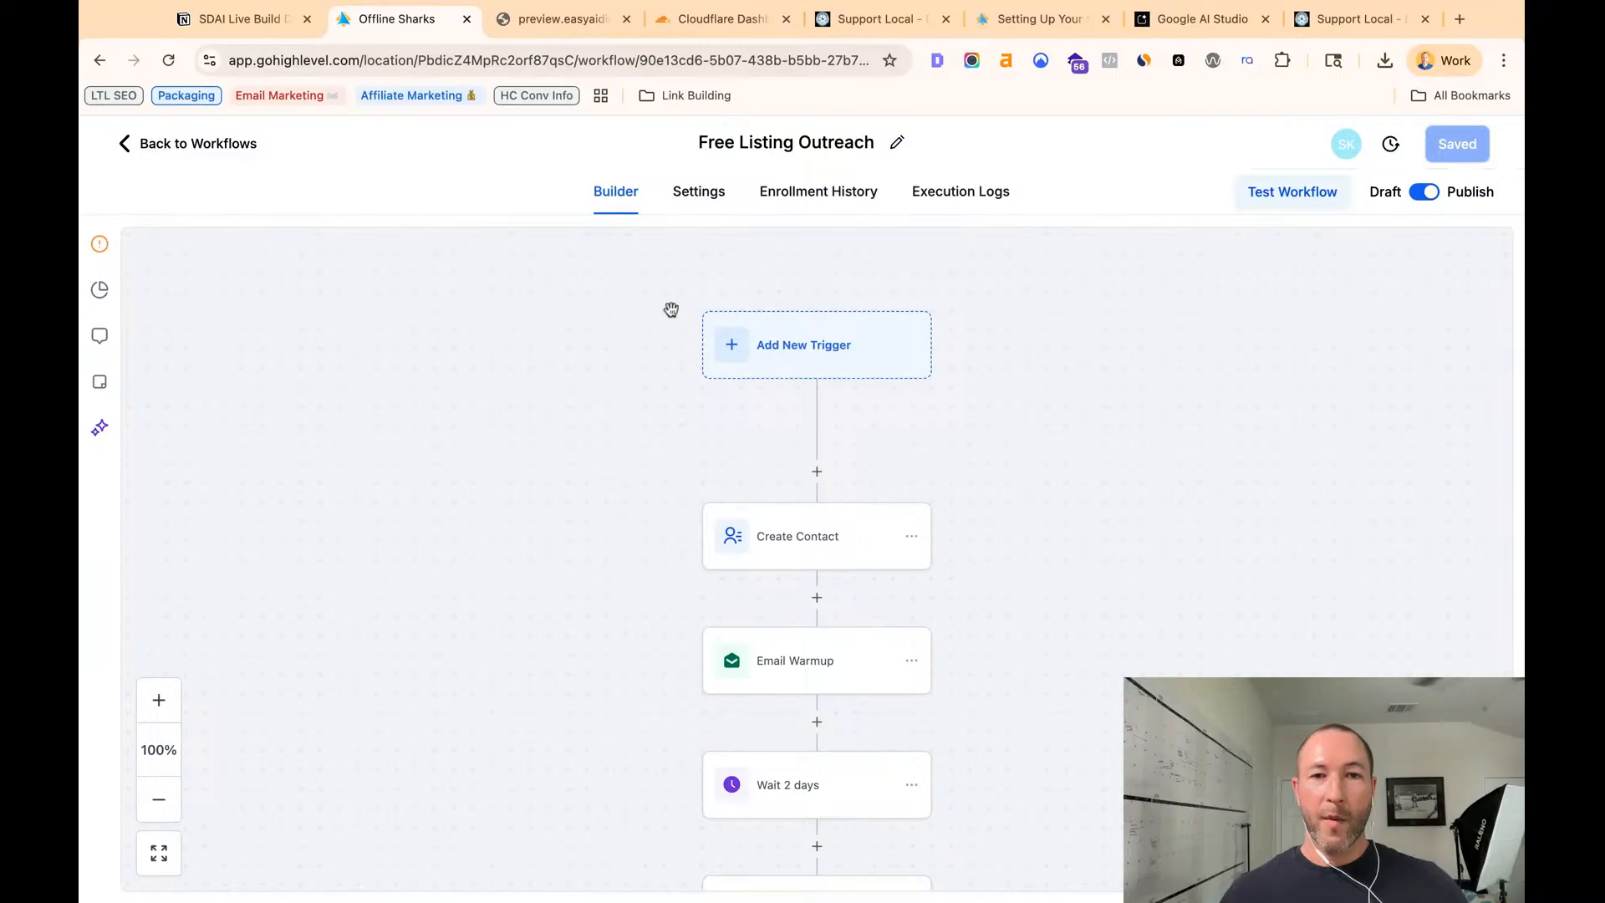
{"action": "scroll", "coordinate": [624, 519], "scroll_direction": "down", "scroll_amount": 2}
{"action": "scroll", "coordinate": [625, 520], "scroll_direction": "down", "scroll_amount": 2}
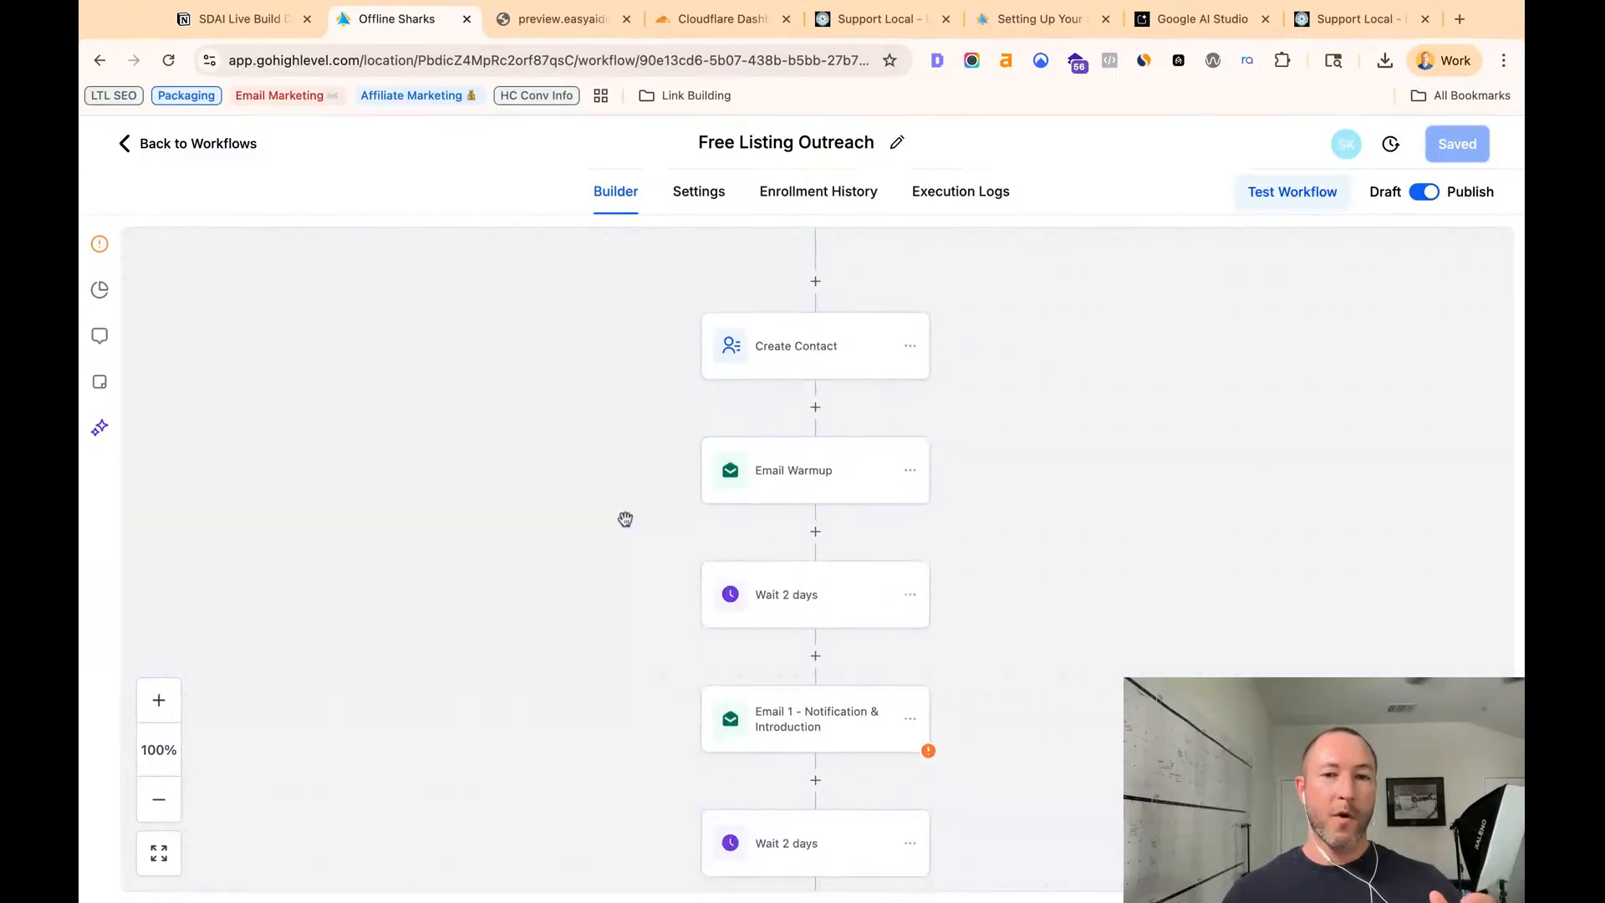
- Open the Email Warmup action, review its sender, subject and template settings, and open its template in the email editor
{"action": "left_click", "coordinate": [803, 485]}
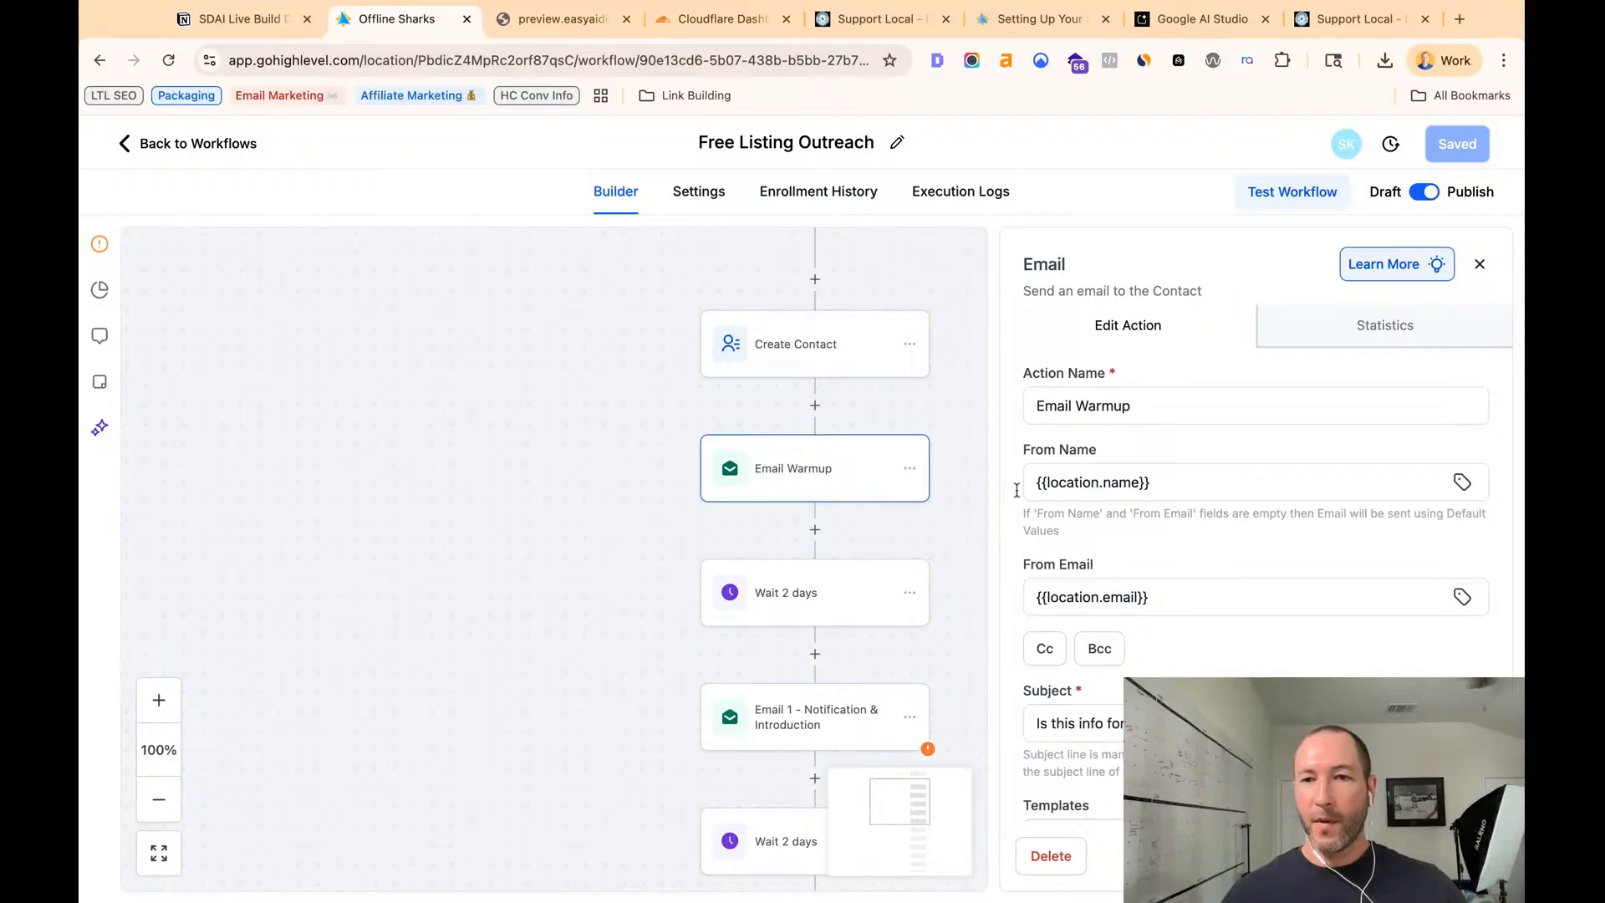
{"action": "scroll", "coordinate": [1269, 545], "scroll_direction": "down", "scroll_amount": 6}
{"action": "scroll", "coordinate": [1269, 545], "scroll_direction": "up", "scroll_amount": 3}
{"action": "scroll", "coordinate": [1113, 666], "scroll_direction": "down", "scroll_amount": 3}
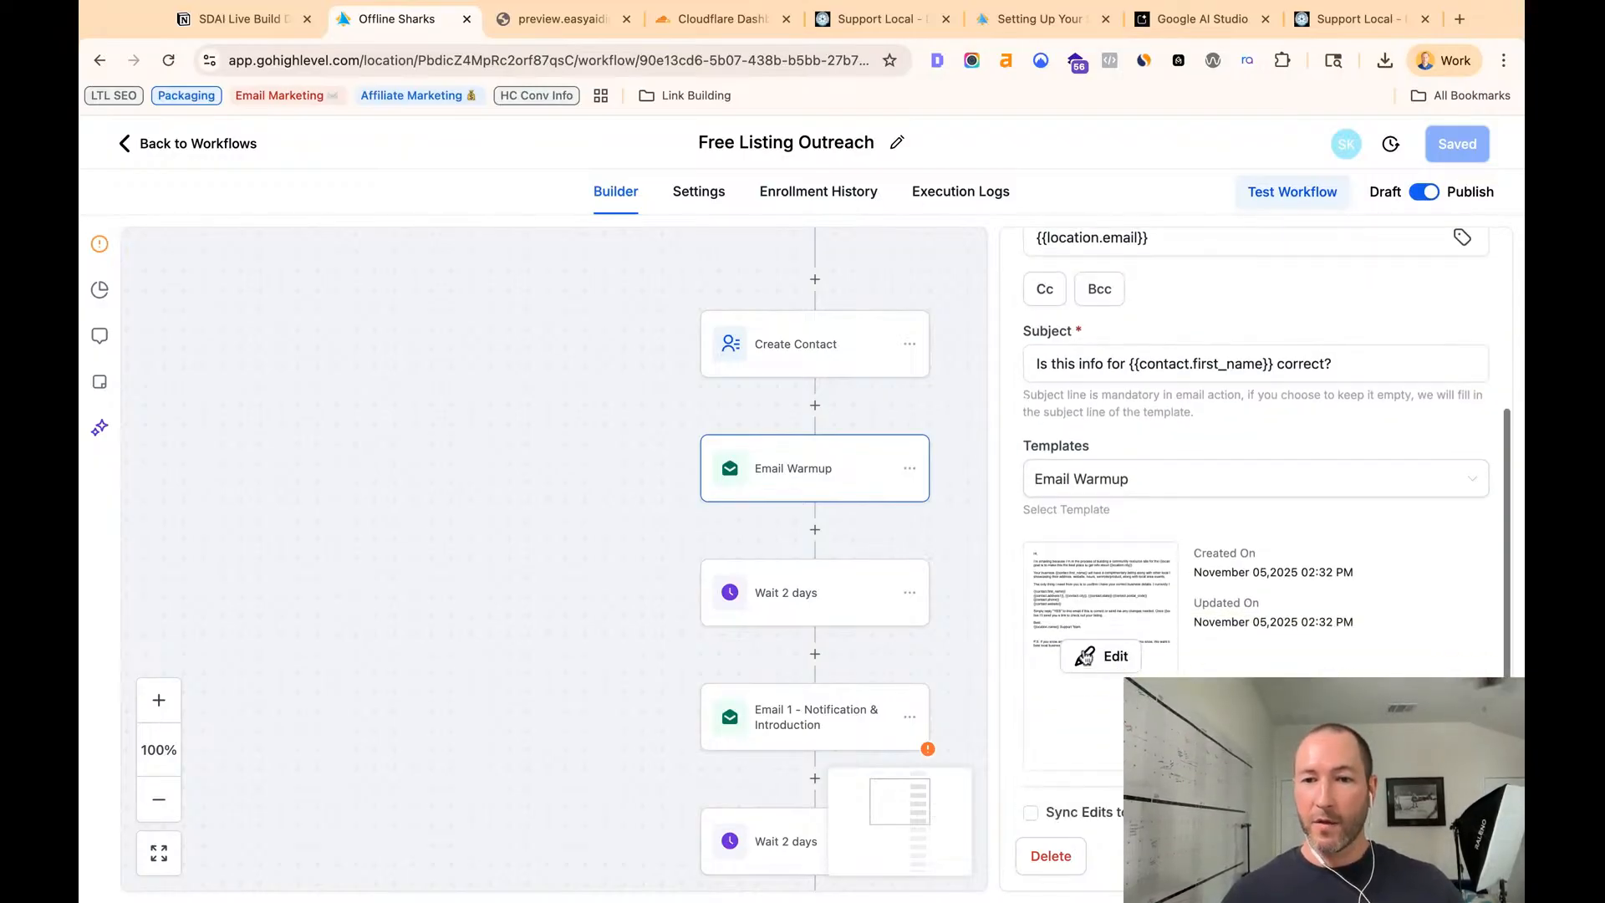
{"action": "left_click", "coordinate": [1113, 659]}
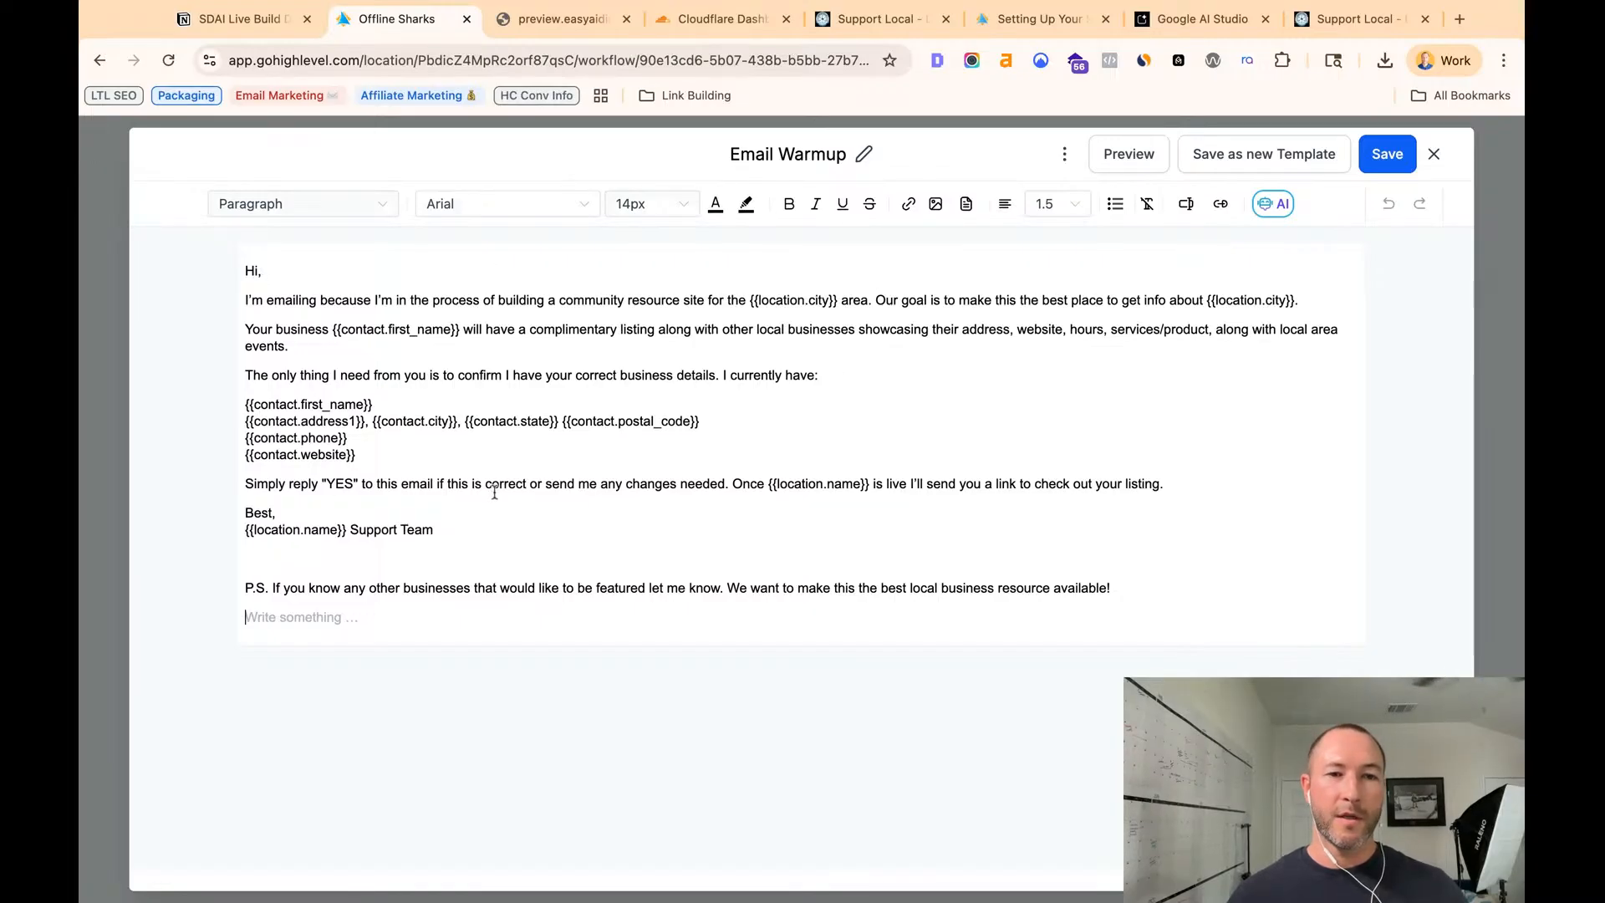
- Examine the contact and location placeholders in the Email Warmup body, including the business details, signature and city
{"action": "left_click_drag", "start_coordinate": [249, 407], "coordinate": [369, 405]}
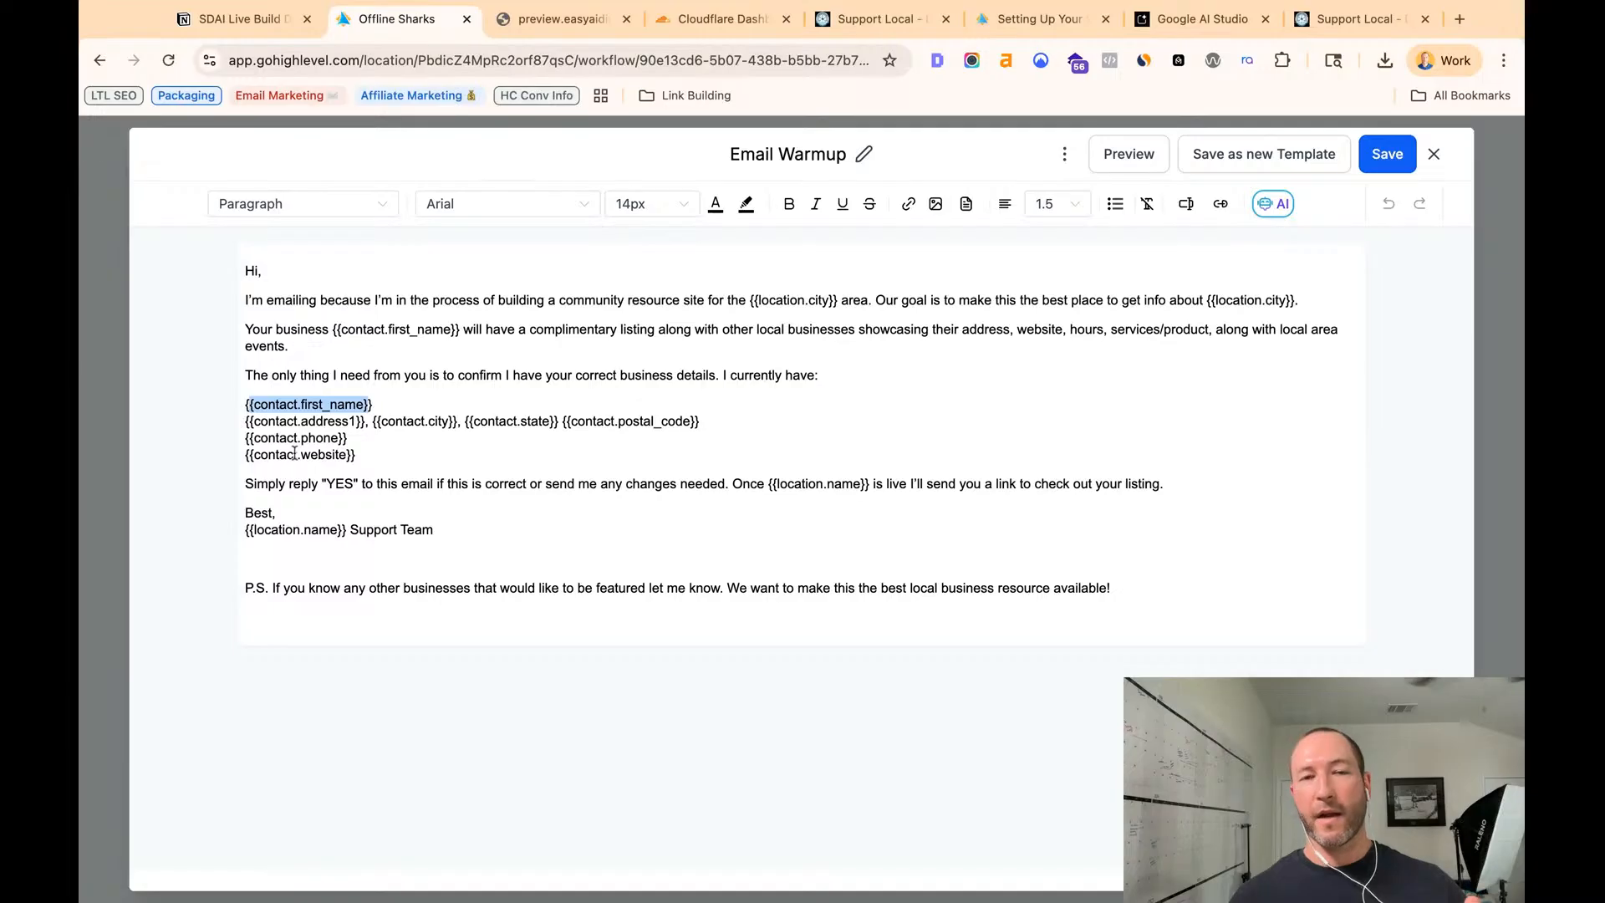
{"action": "double_click", "coordinate": [264, 403]}
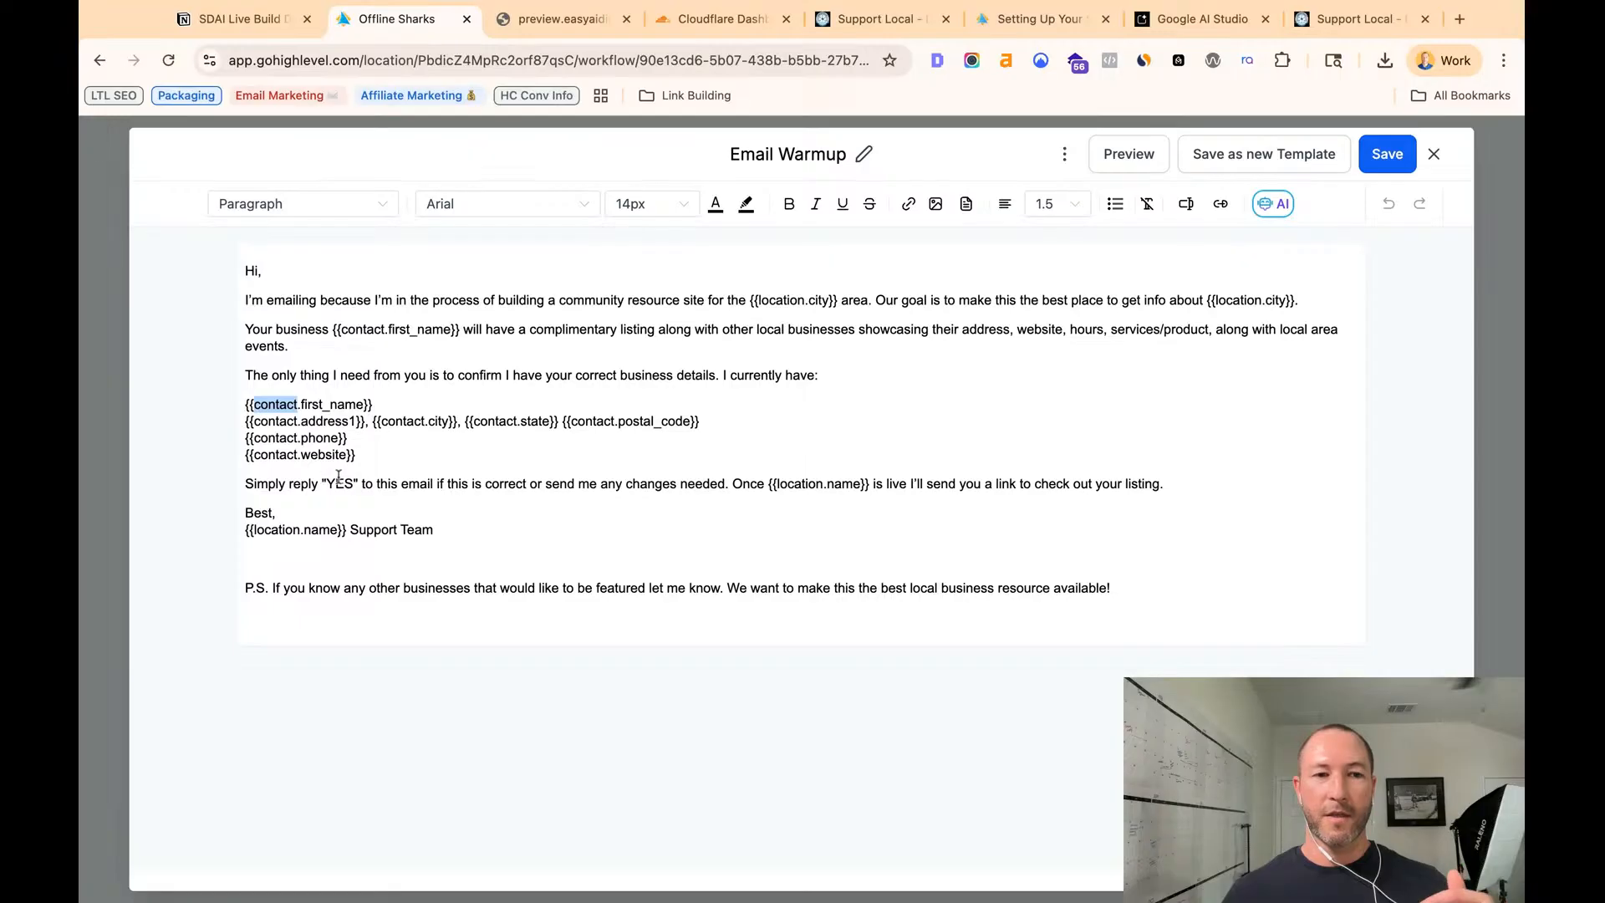
{"action": "left_click", "coordinate": [249, 486]}
{"action": "double_click", "coordinate": [286, 529]}
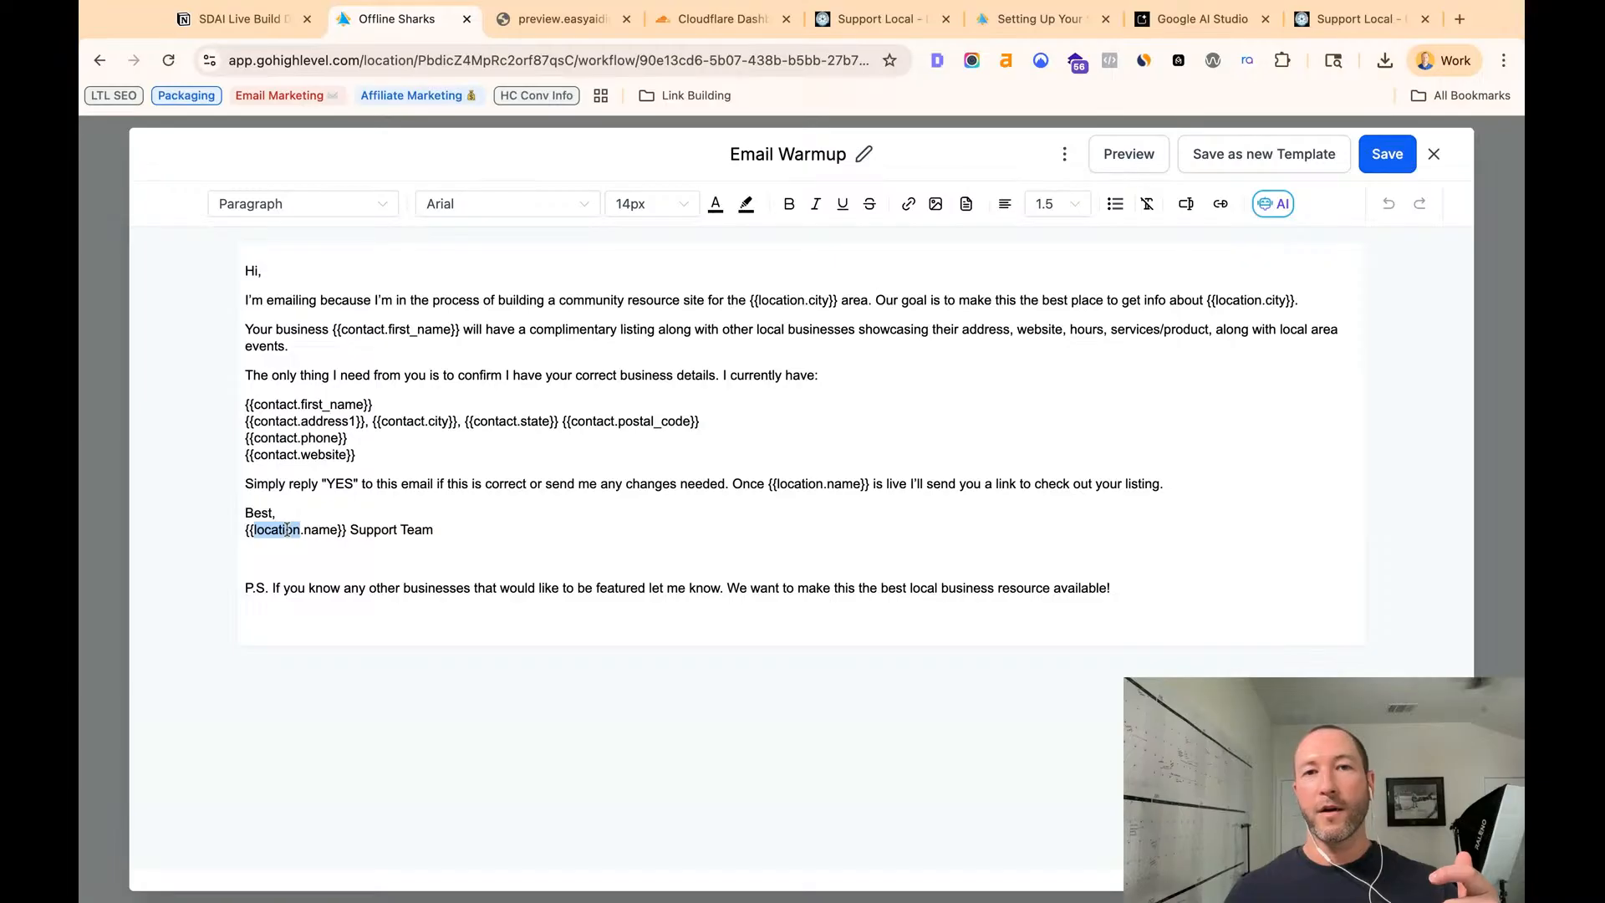
{"action": "left_click", "coordinate": [338, 533], "text": "shift"}
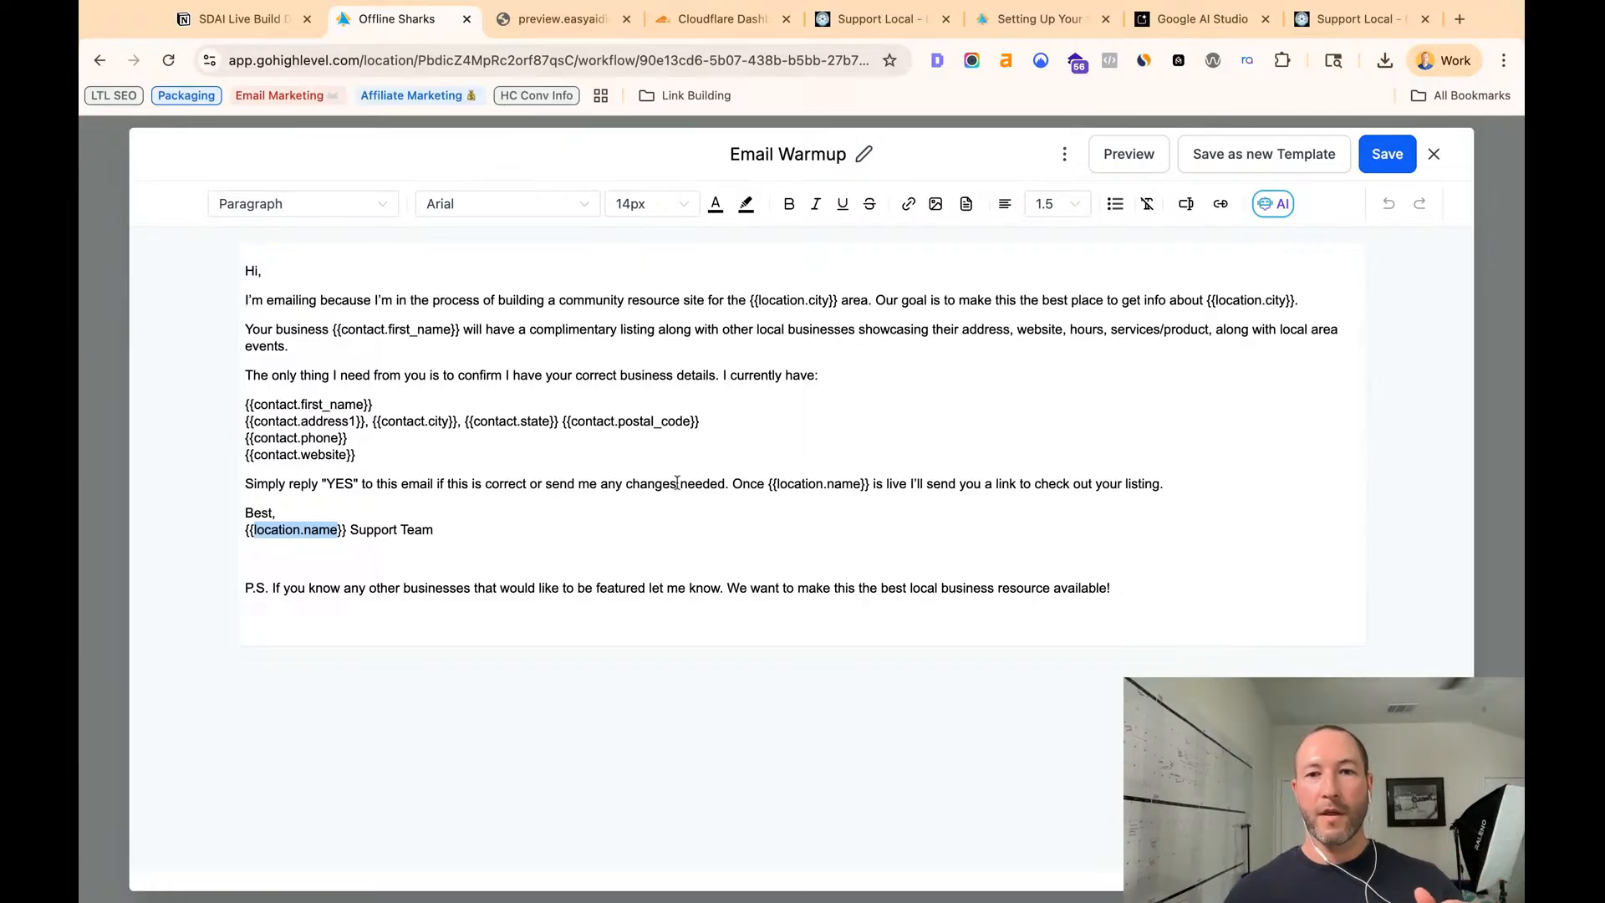
{"action": "left_click_drag", "start_coordinate": [1214, 301], "coordinate": [1279, 302]}
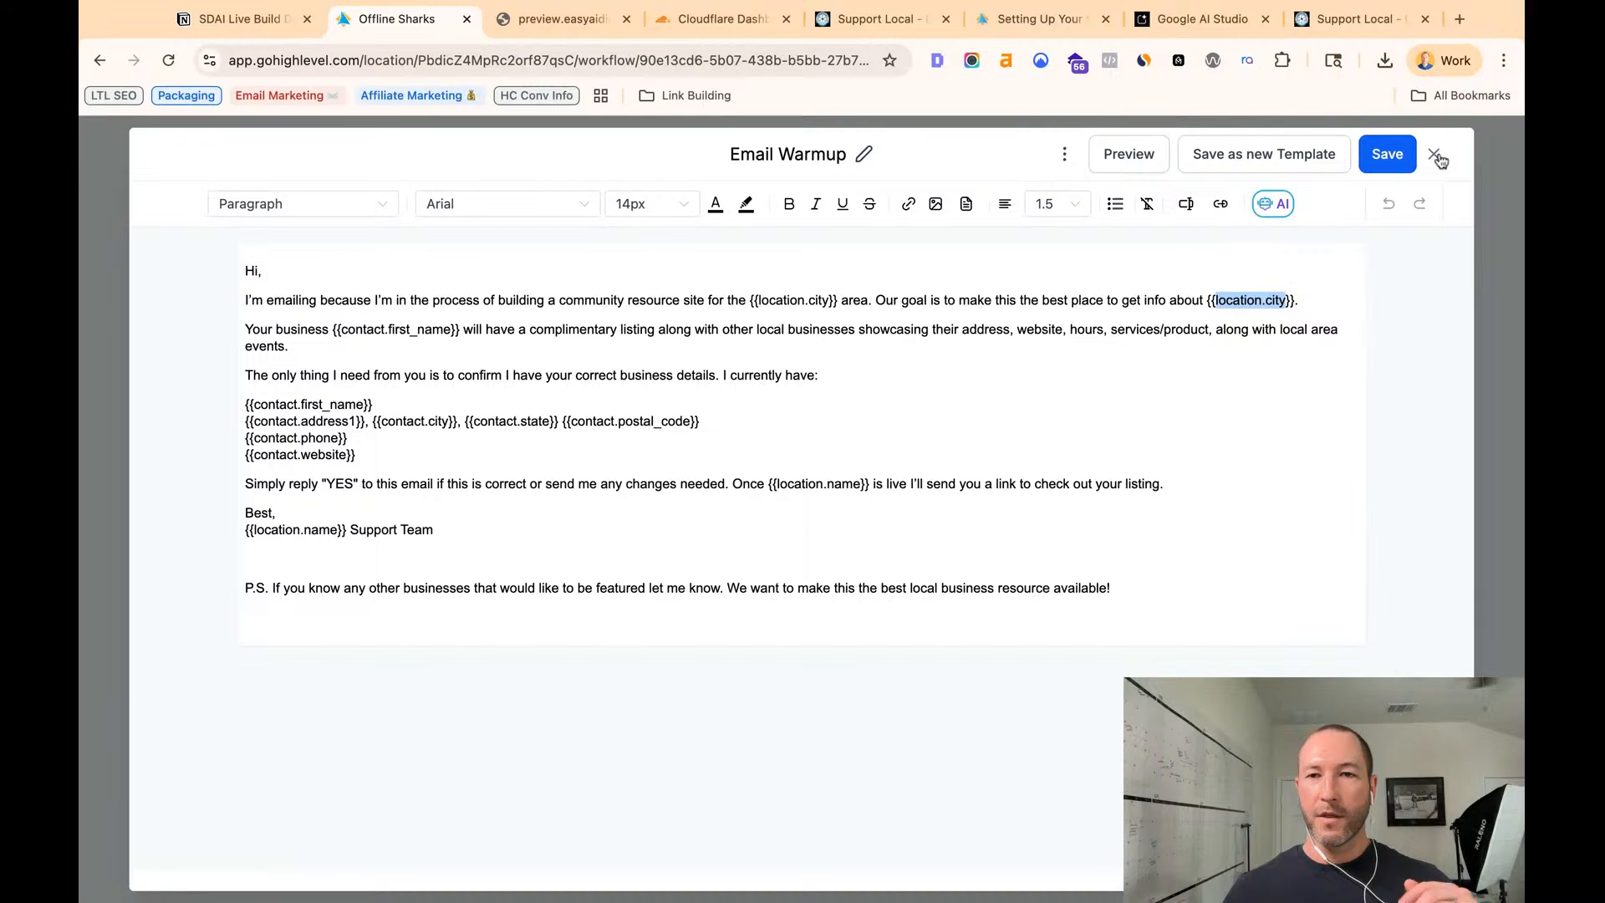
- Preview the Email Warmup template, check how its contact and location placeholders are rendered, and close the preview
{"action": "left_click", "coordinate": [1128, 154]}
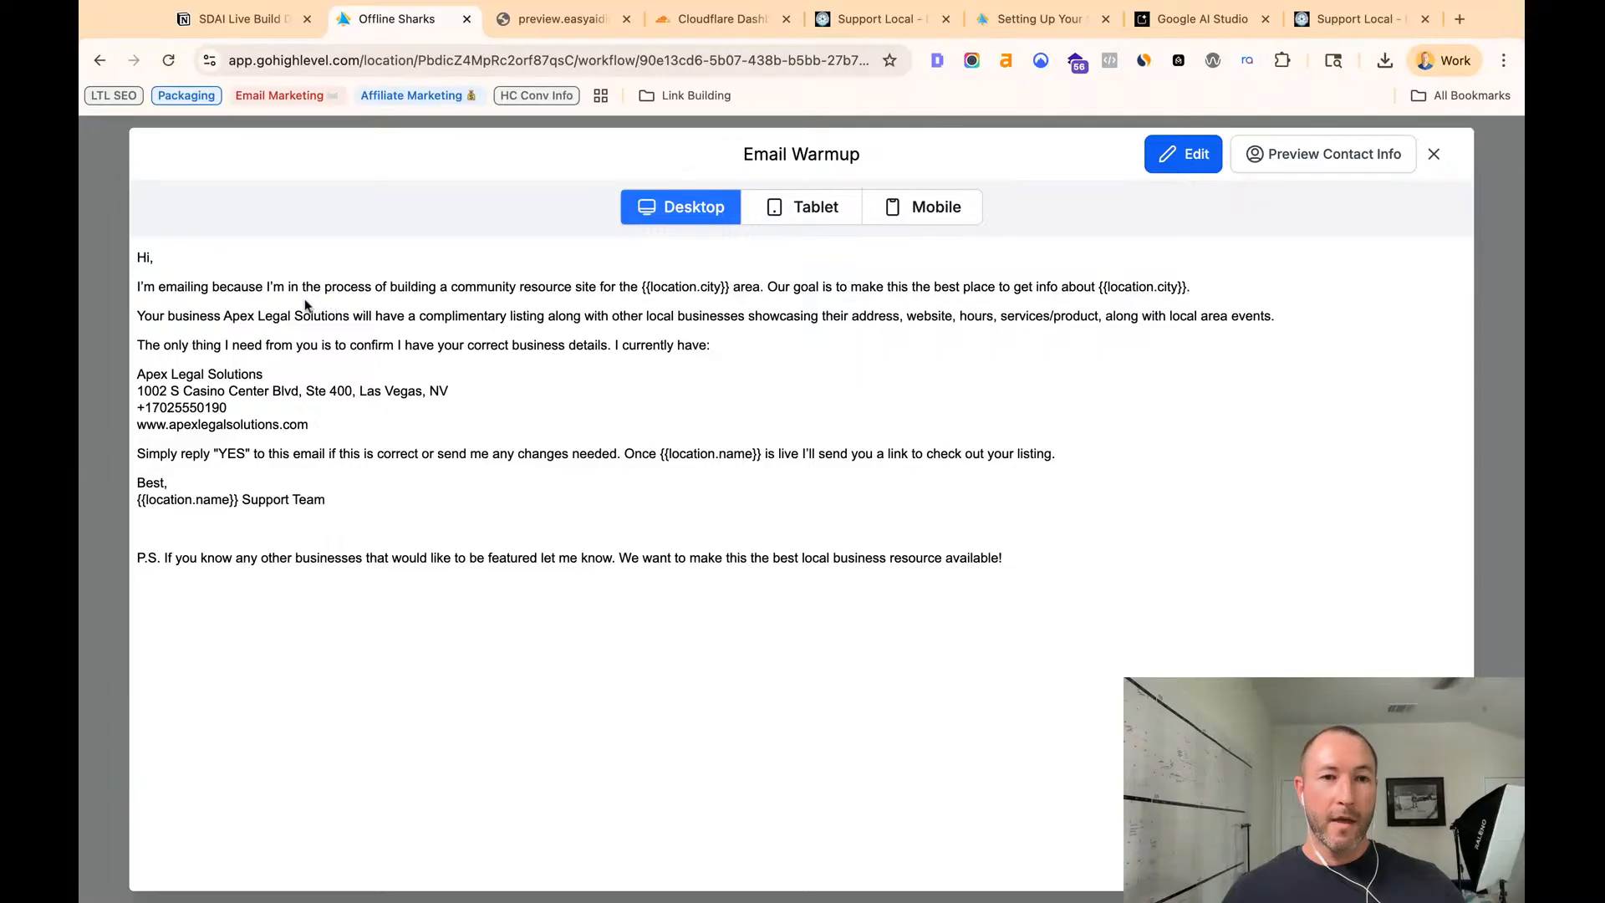
{"action": "left_click_drag", "start_coordinate": [639, 287], "coordinate": [729, 286]}
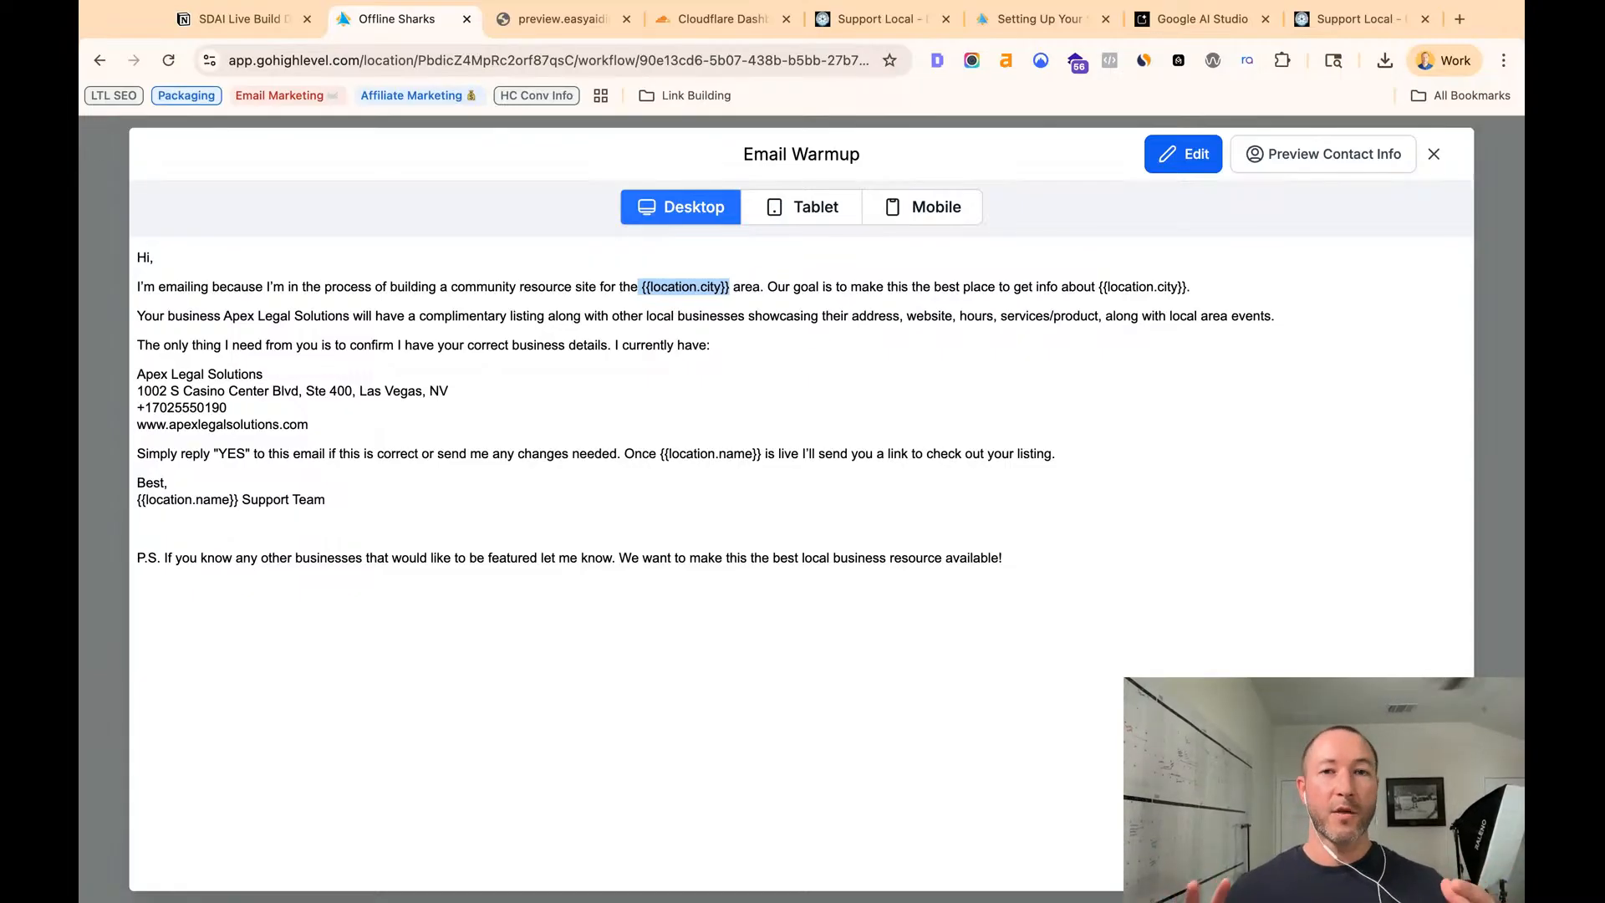
{"action": "left_click_drag", "start_coordinate": [192, 505], "coordinate": [301, 514]}
{"action": "left_click", "coordinate": [368, 465]}
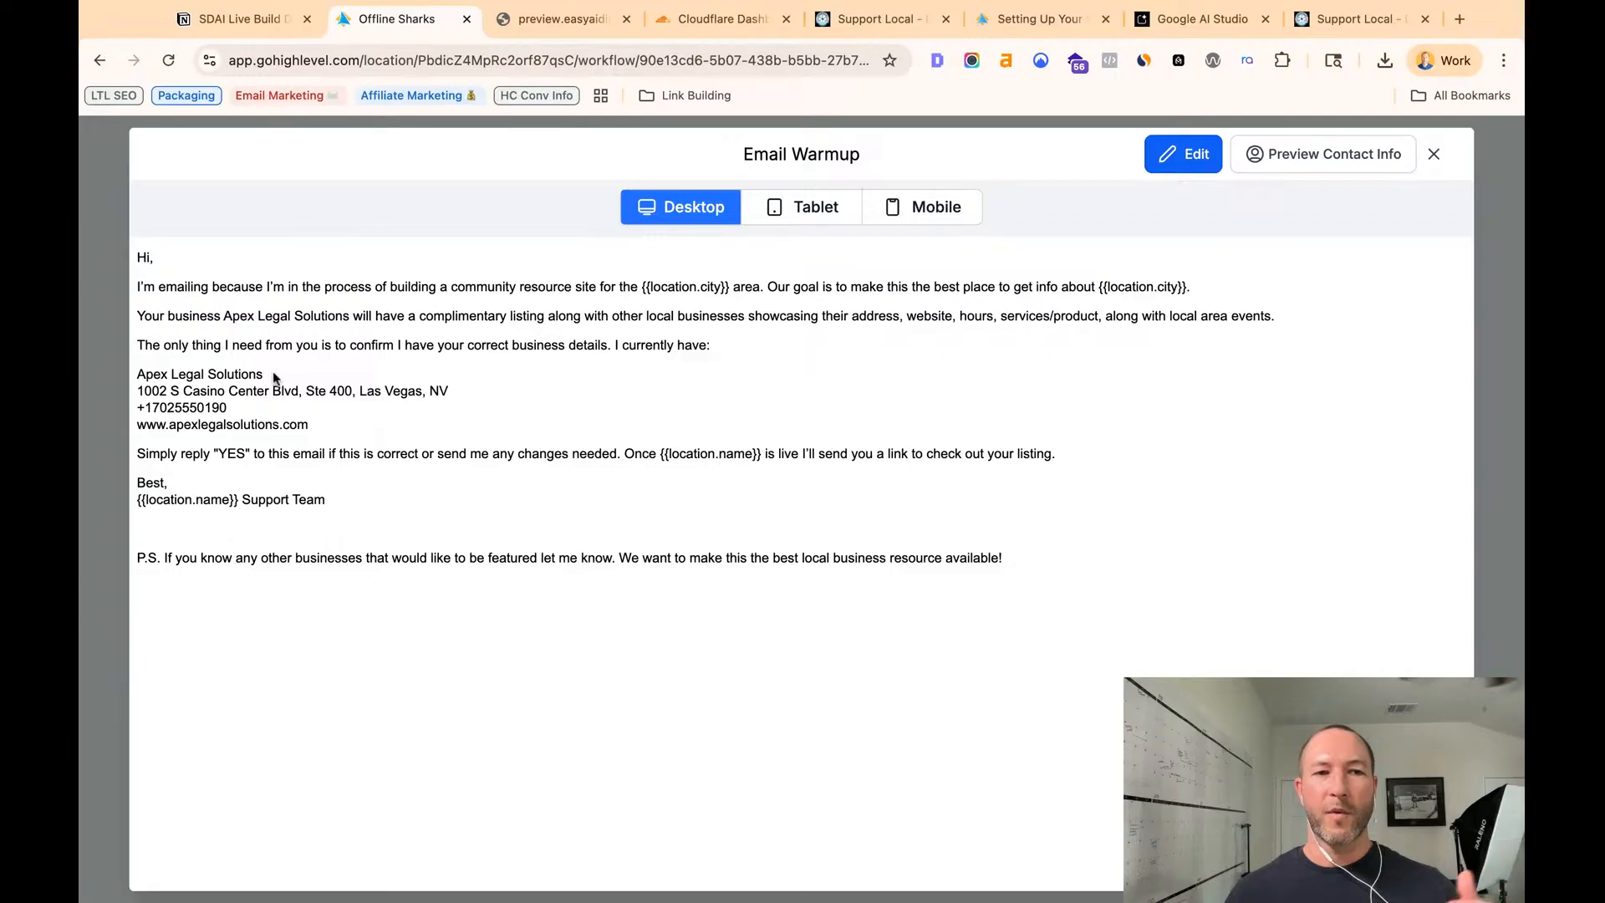
{"action": "triple_click", "coordinate": [323, 430]}
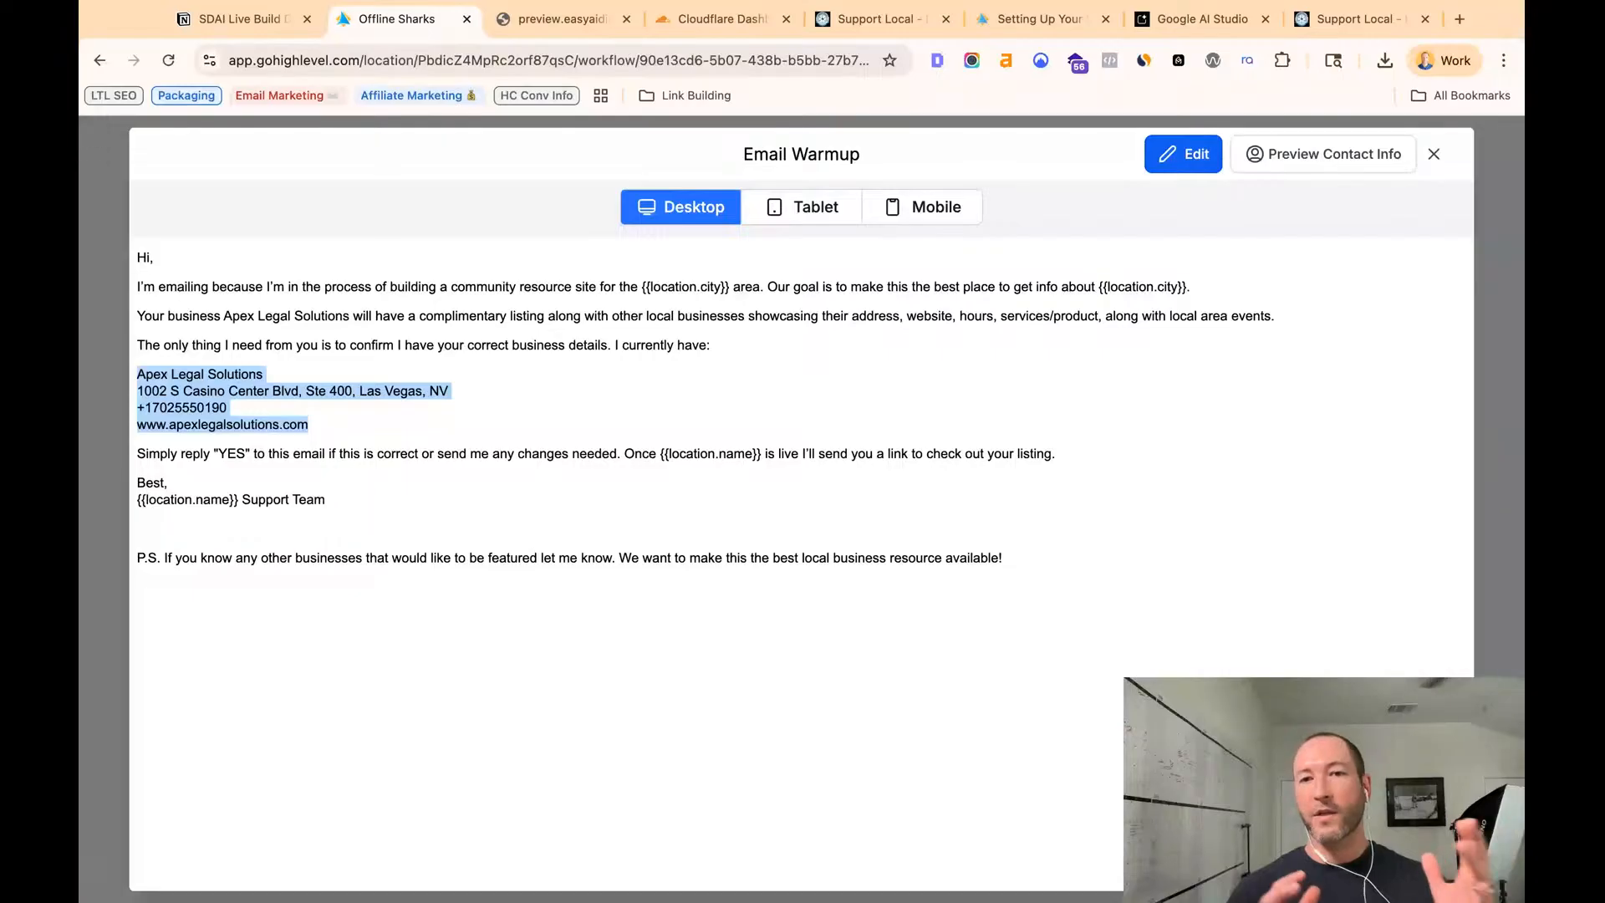
{"action": "left_click", "coordinate": [107, 343]}
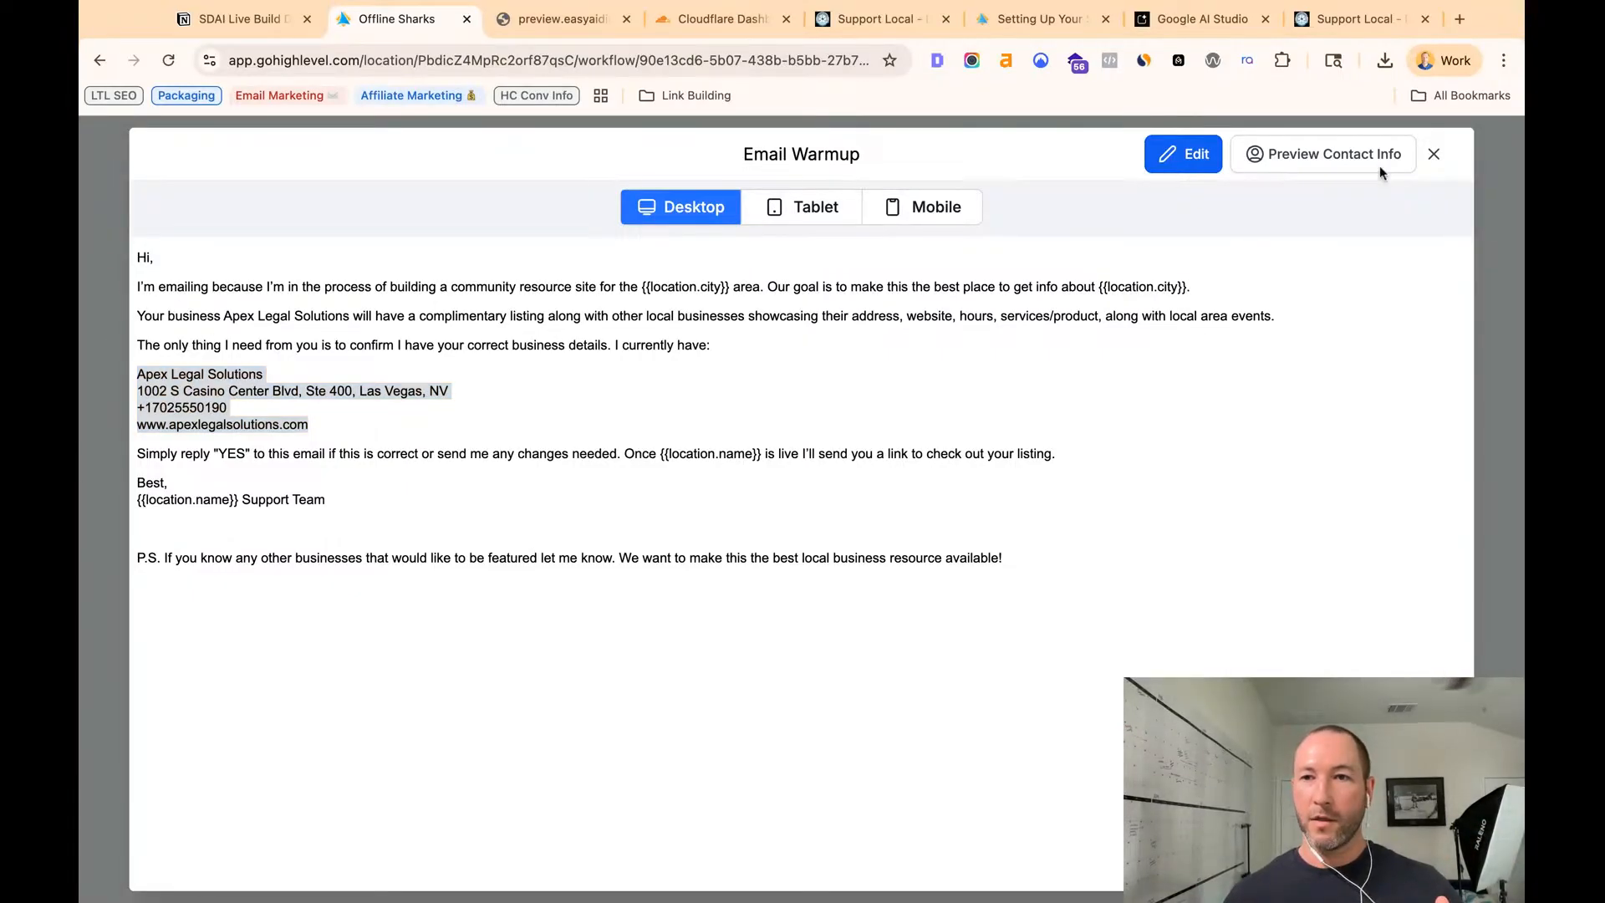
{"action": "left_click", "coordinate": [1432, 154]}
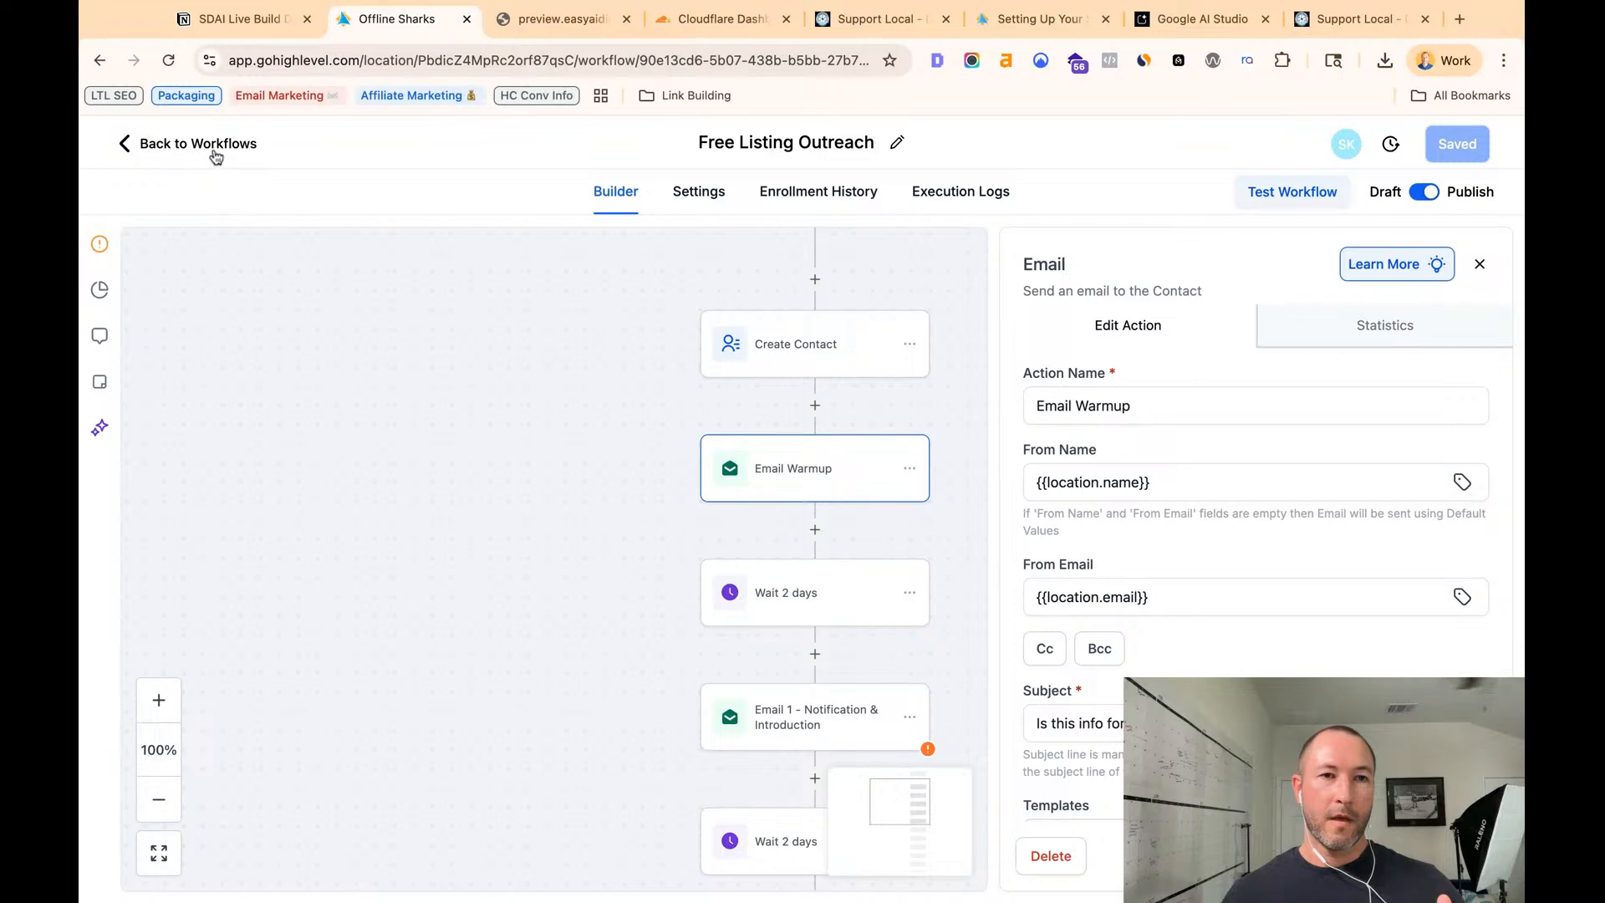
- Leave the workflow, open the sub-account's Business Profile settings and review the sections for missing information
{"action": "left_click", "coordinate": [216, 148]}
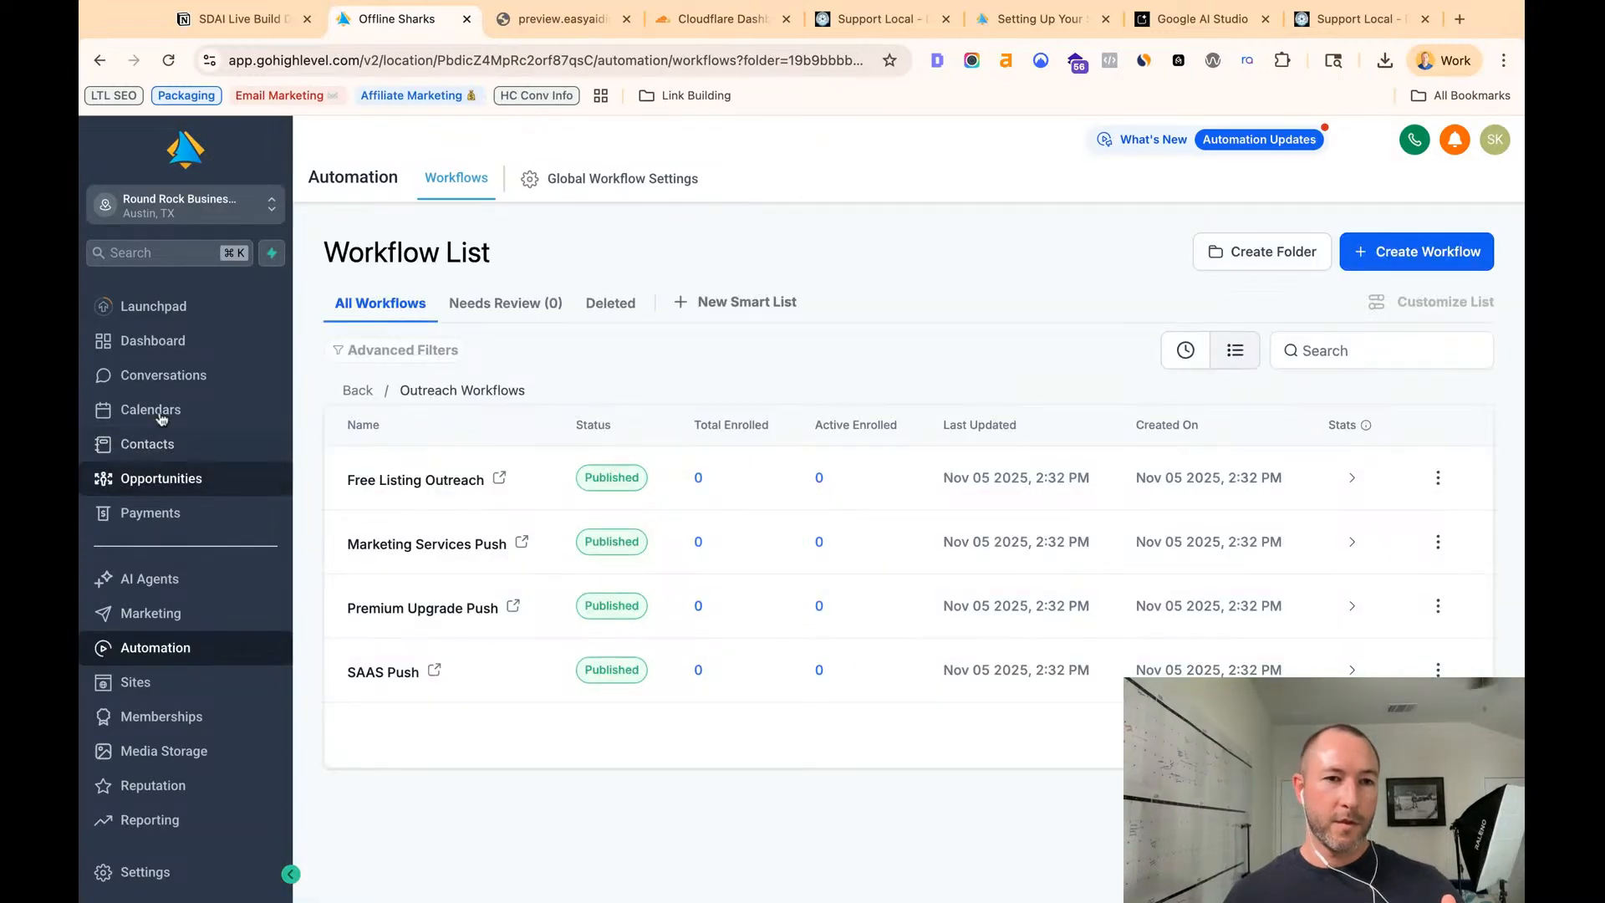
{"action": "left_click", "coordinate": [142, 872]}
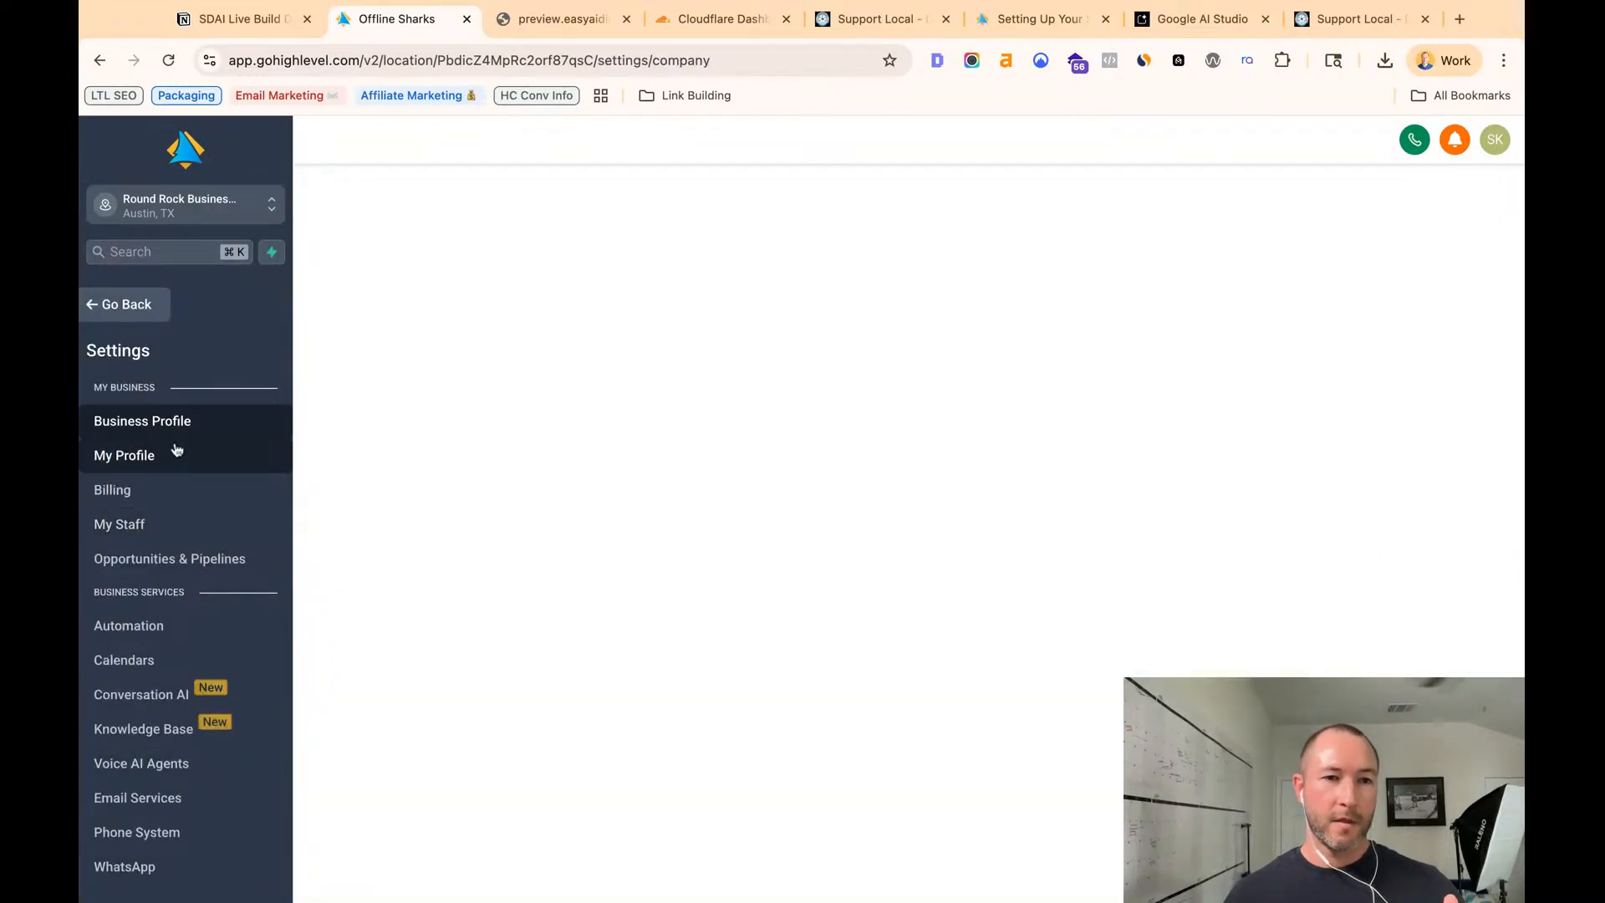
{"action": "scroll", "coordinate": [605, 500], "scroll_direction": "down", "scroll_amount": 4}
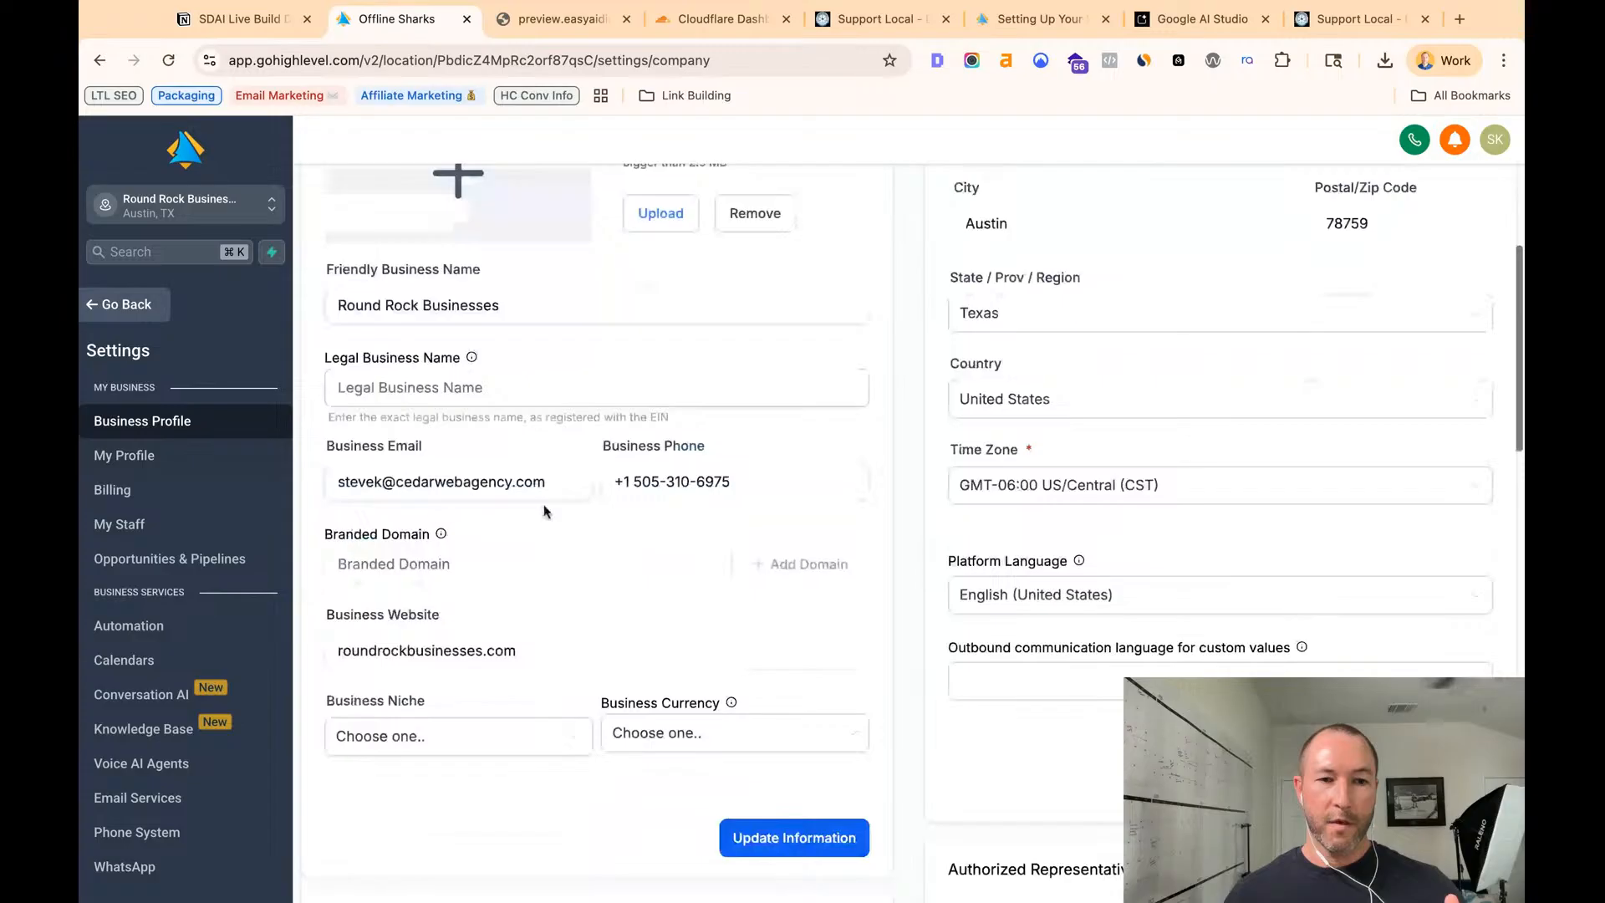
{"action": "scroll", "coordinate": [545, 506], "scroll_direction": "down", "scroll_amount": 1}
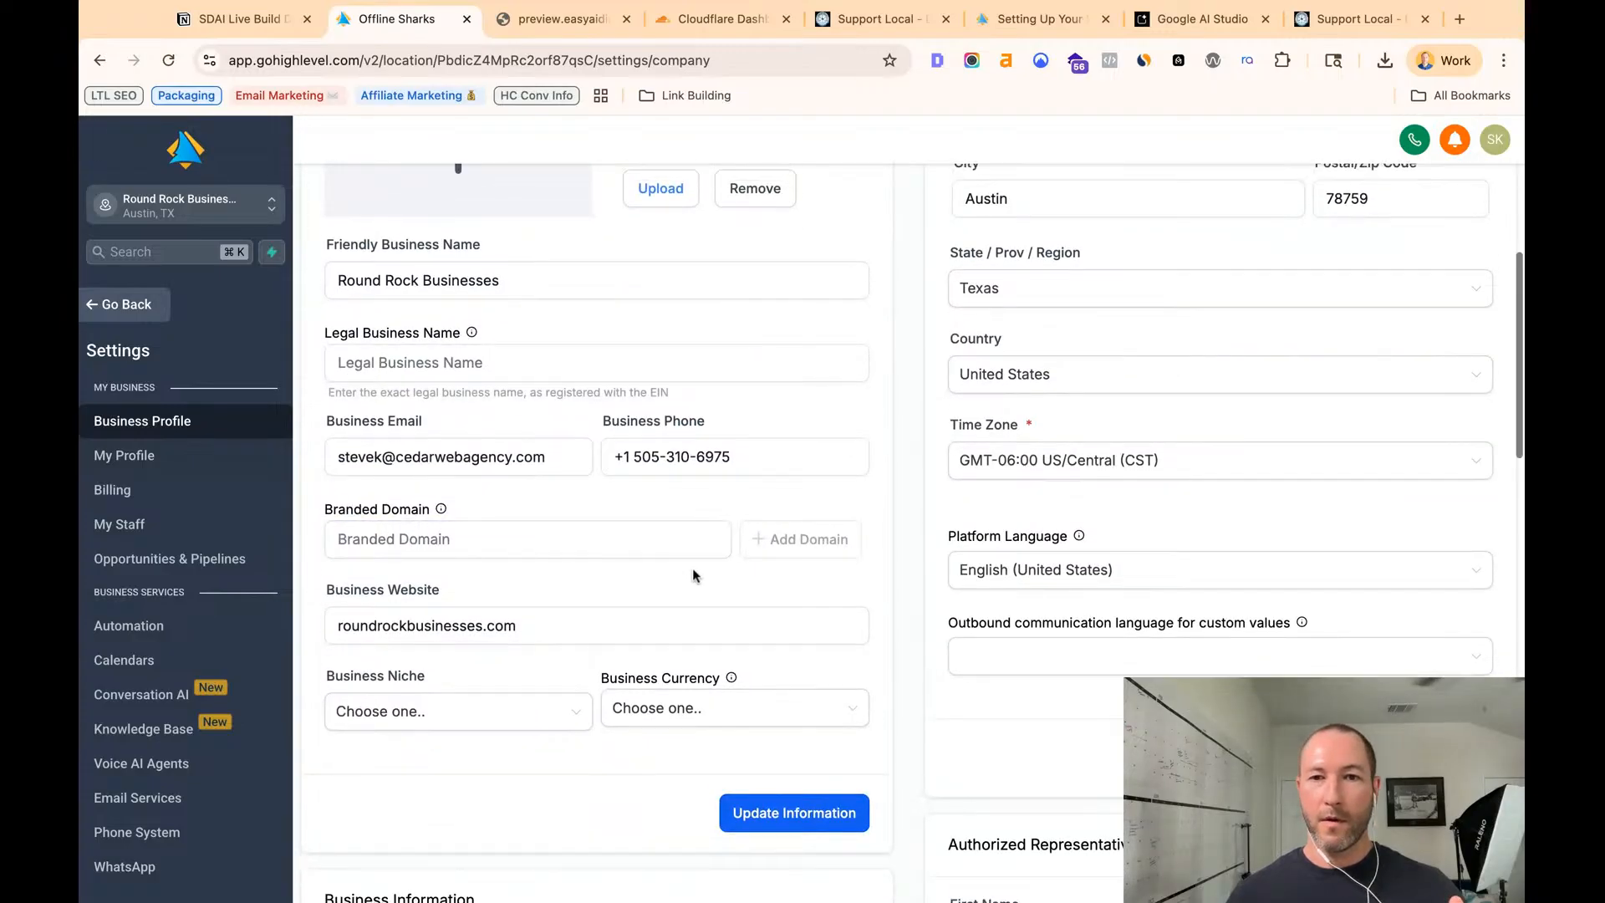
{"action": "scroll", "coordinate": [693, 574], "scroll_direction": "down", "scroll_amount": 8}
{"action": "scroll", "coordinate": [695, 568], "scroll_direction": "up", "scroll_amount": 1}
{"action": "scroll", "coordinate": [696, 564], "scroll_direction": "down", "scroll_amount": 6}
{"action": "scroll", "coordinate": [697, 575], "scroll_direction": "up", "scroll_amount": 10}
{"action": "scroll", "coordinate": [698, 580], "scroll_direction": "up", "scroll_amount": 8}
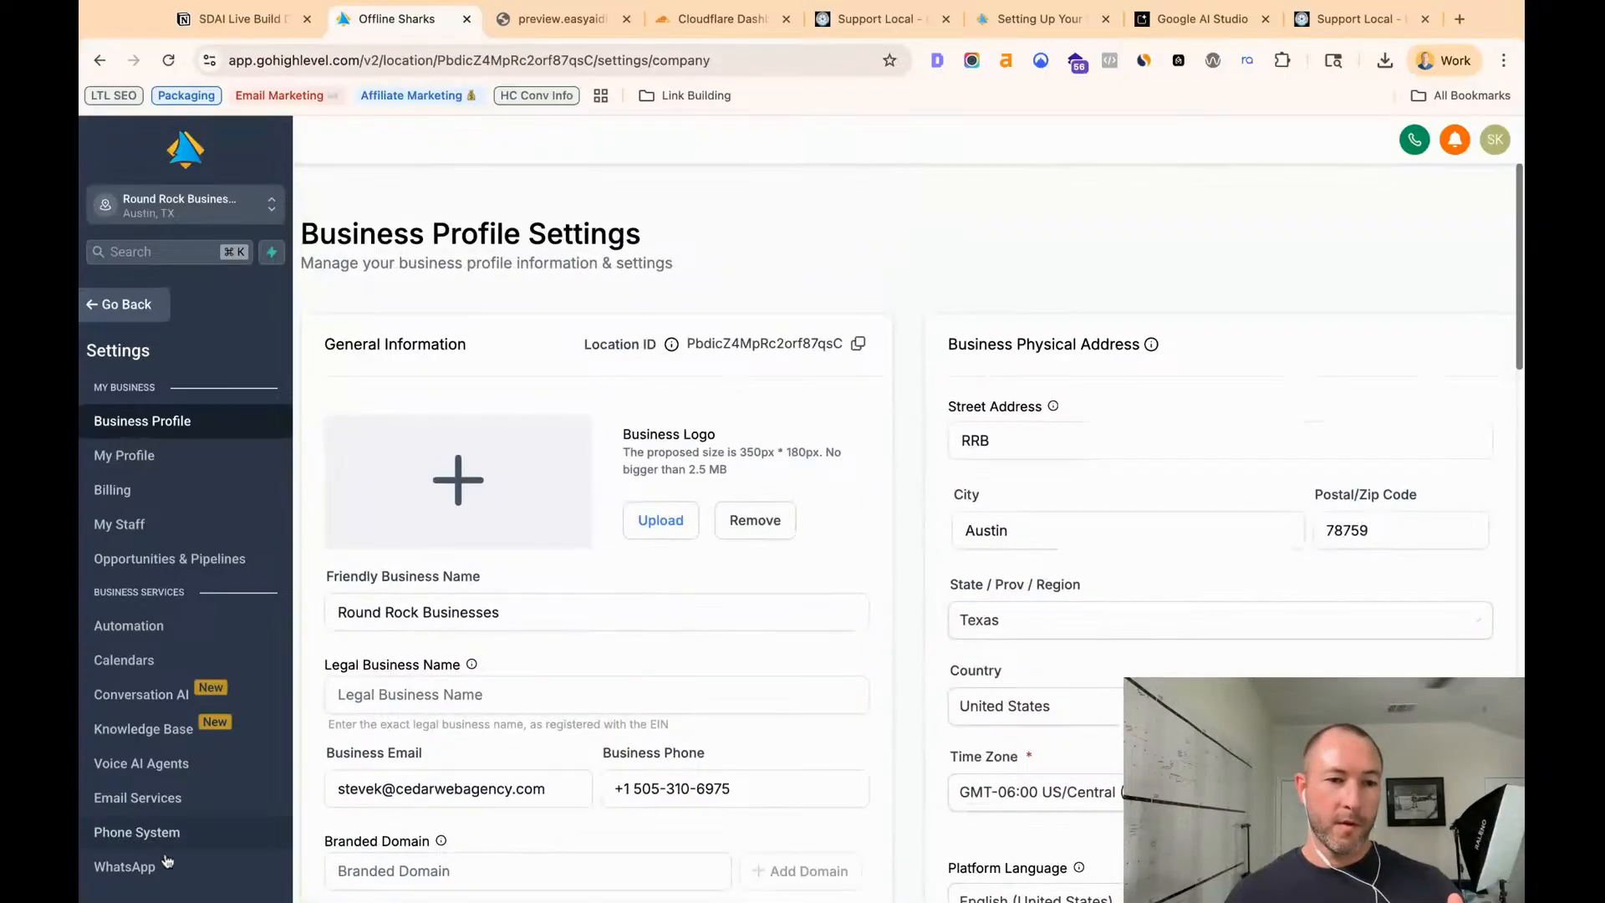
- Copy the Friendly Business Name "Round Rock Businesses" into the Legal Business Name field and save the General Information section
{"action": "scroll", "coordinate": [168, 862], "scroll_direction": "down", "scroll_amount": 5}
{"action": "left_click", "coordinate": [481, 612]}
{"action": "scroll", "coordinate": [444, 593], "scroll_direction": "down", "scroll_amount": 2}
{"action": "left_click", "coordinate": [445, 592]}
{"action": "scroll", "coordinate": [508, 542], "scroll_direction": "down", "scroll_amount": 1}
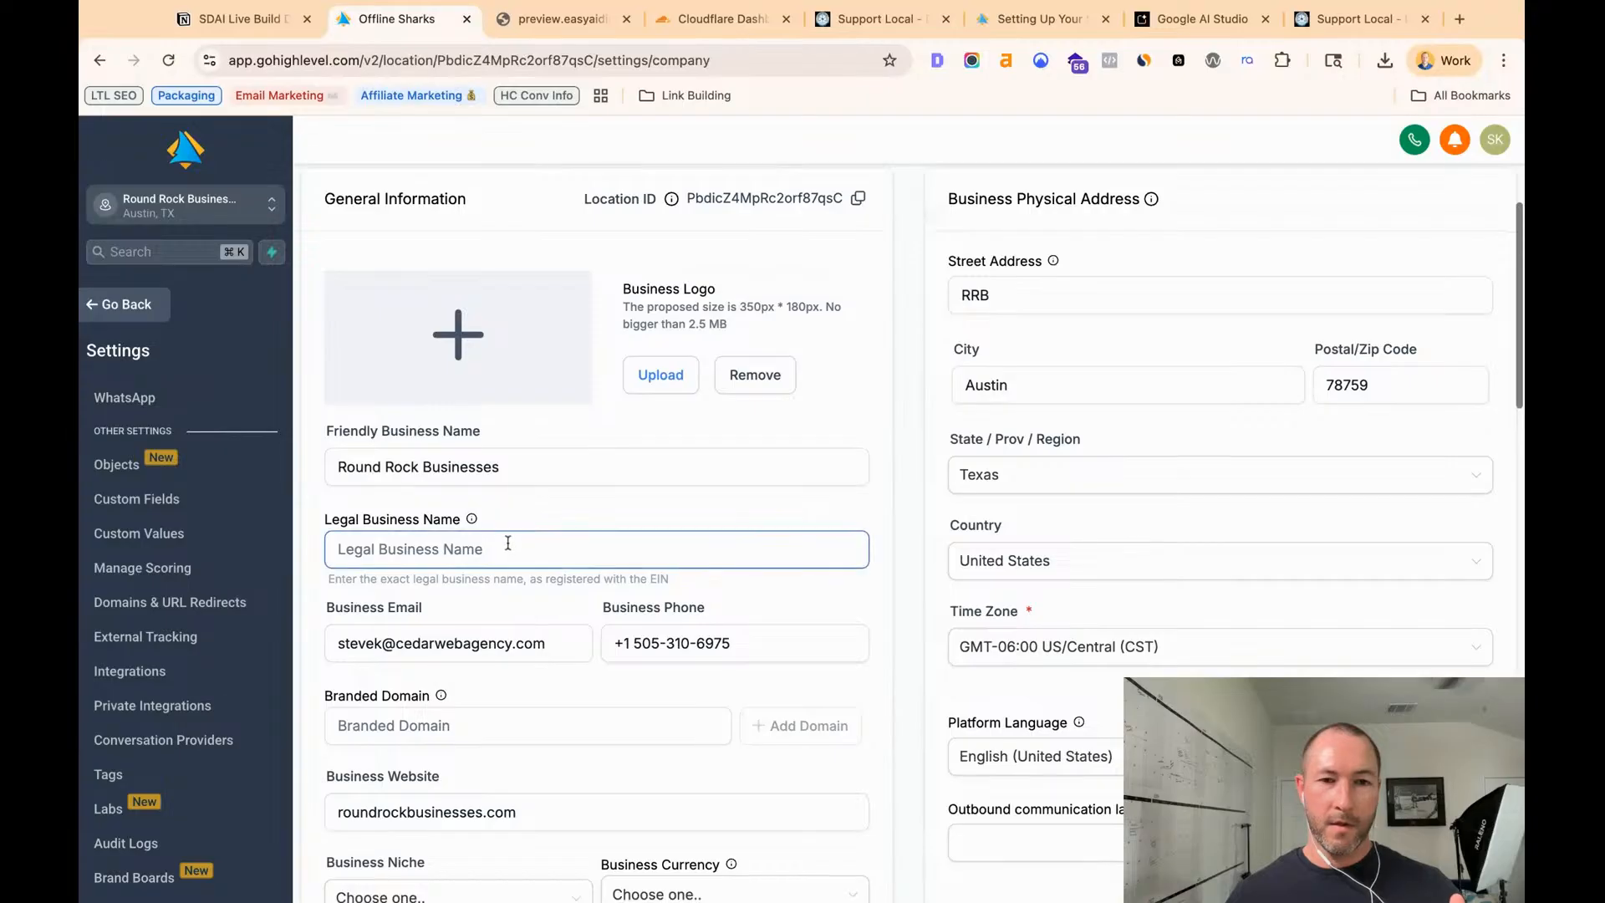
{"action": "key", "text": "shift+Tab"}
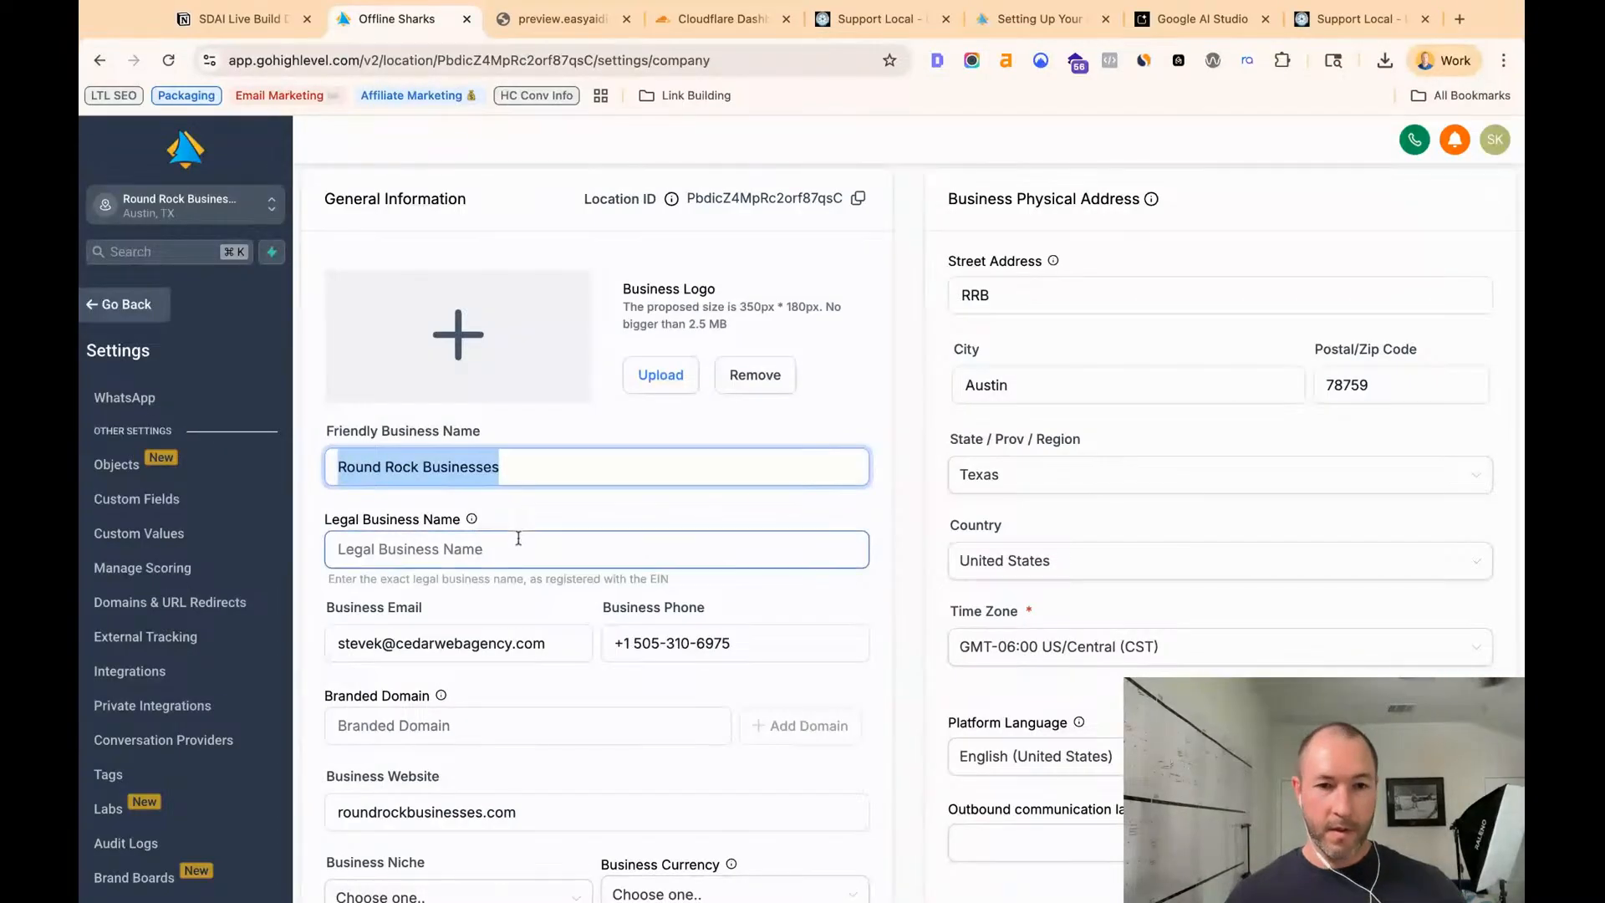
{"action": "key", "text": "ctrl+c"}
{"action": "key", "text": "Tab"}
{"action": "key", "text": "ctrl+v"}
{"action": "scroll", "coordinate": [518, 539], "scroll_direction": "down", "scroll_amount": 2}
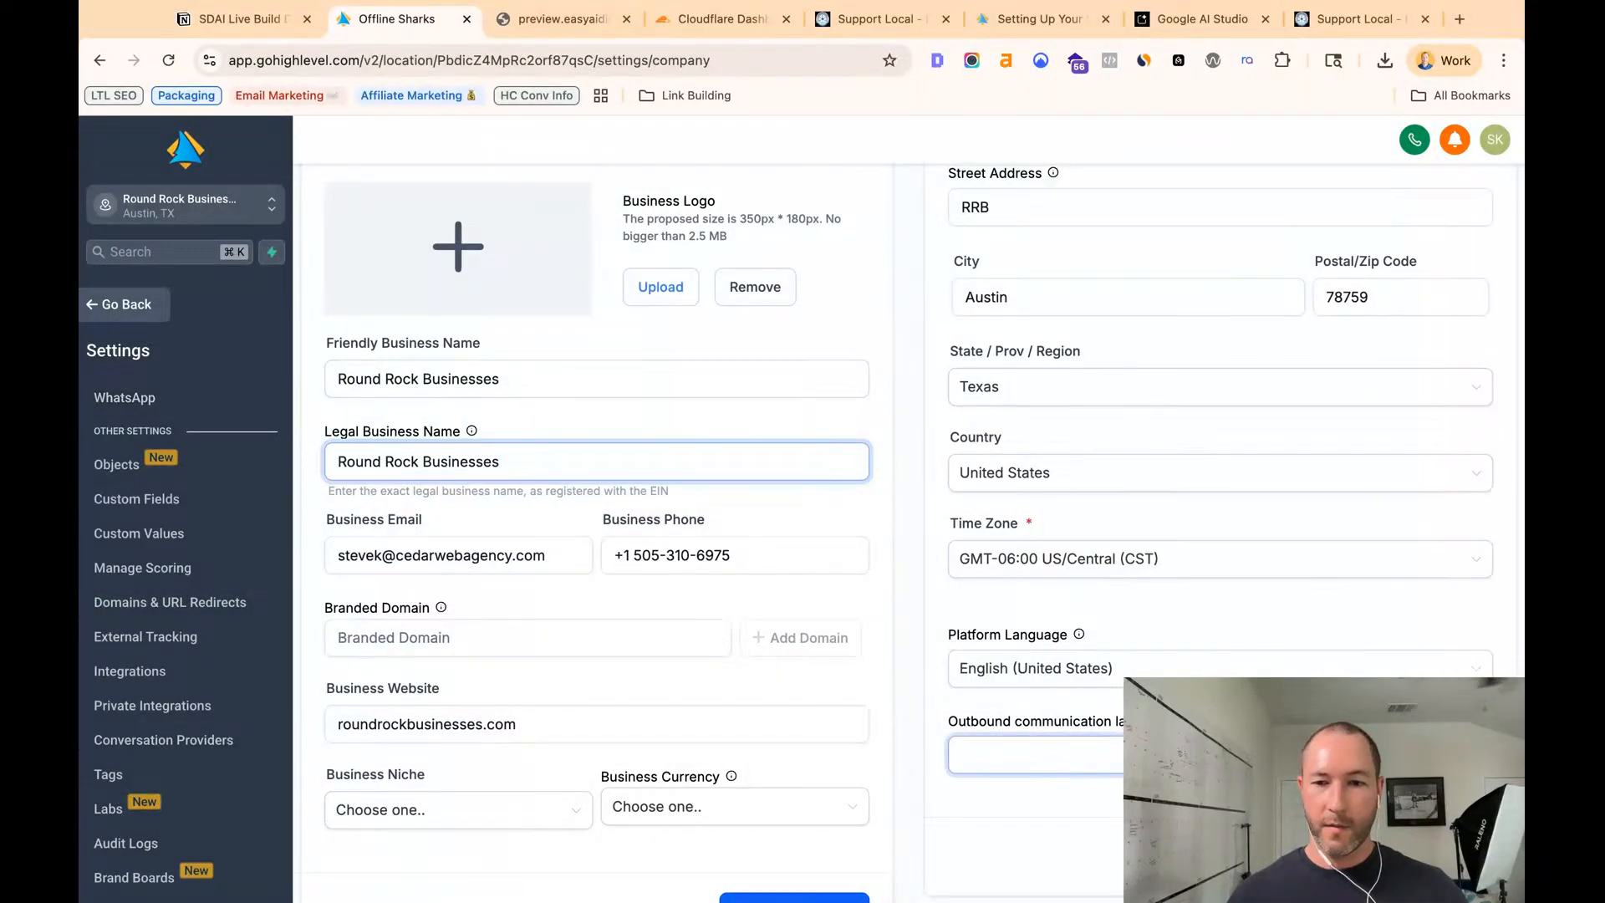
{"action": "scroll", "coordinate": [750, 778], "scroll_direction": "down", "scroll_amount": 3}
{"action": "left_click", "coordinate": [765, 779]}
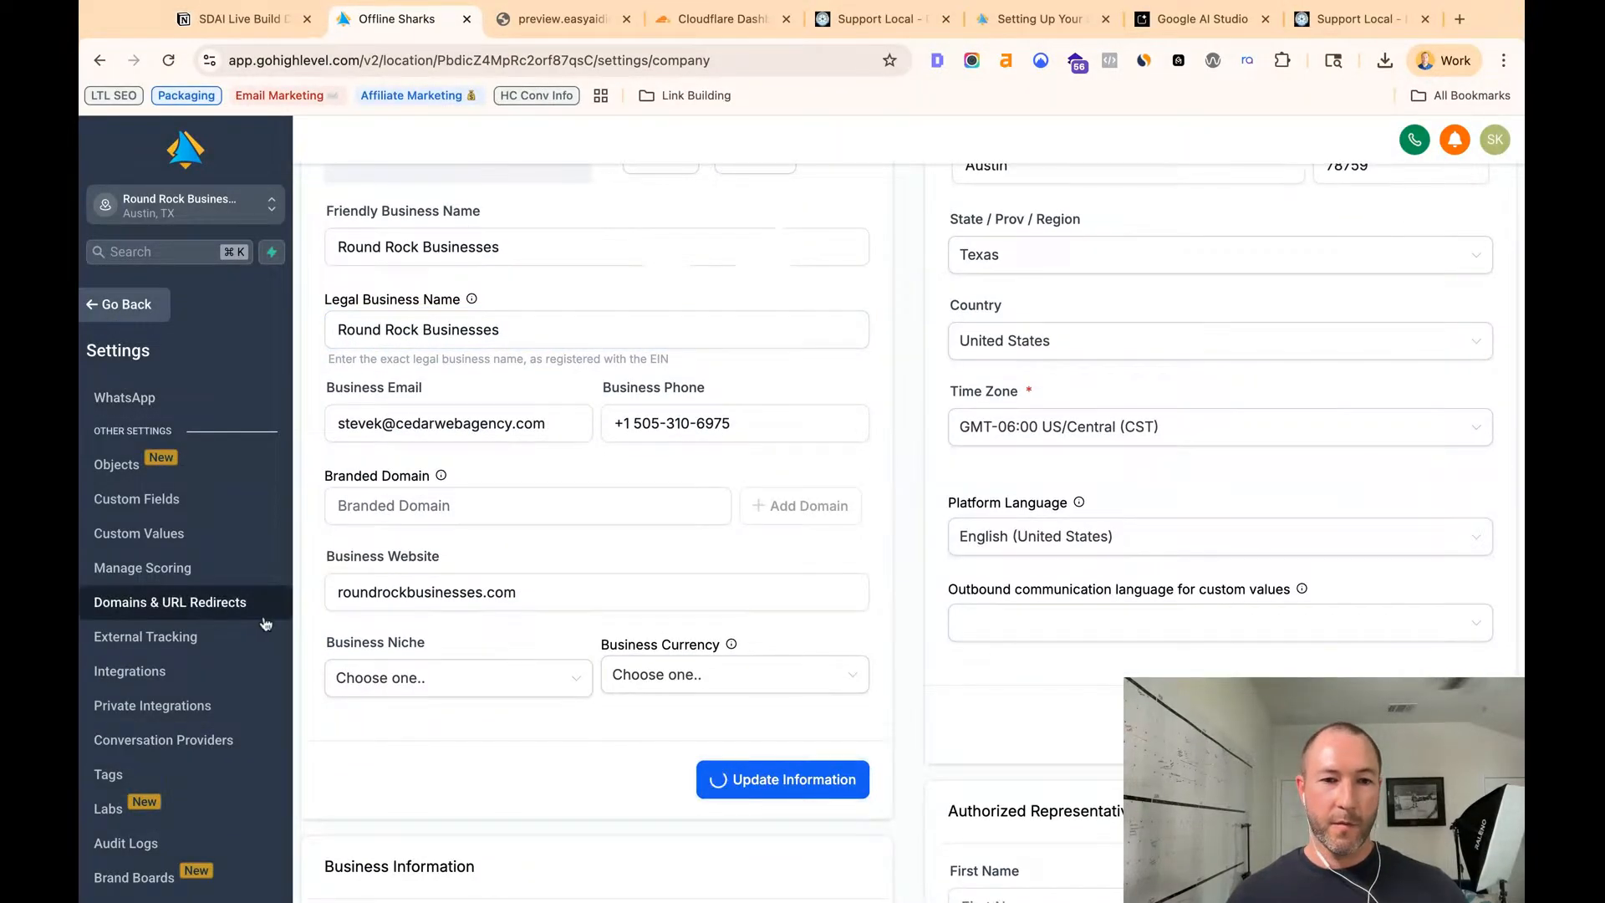
- Leave the sub-account settings, open SmartDirectoryAI's Branding and review the applied theme's General, Domain and Pages sections
{"action": "scroll", "coordinate": [451, 630], "scroll_direction": "up", "scroll_amount": 4}
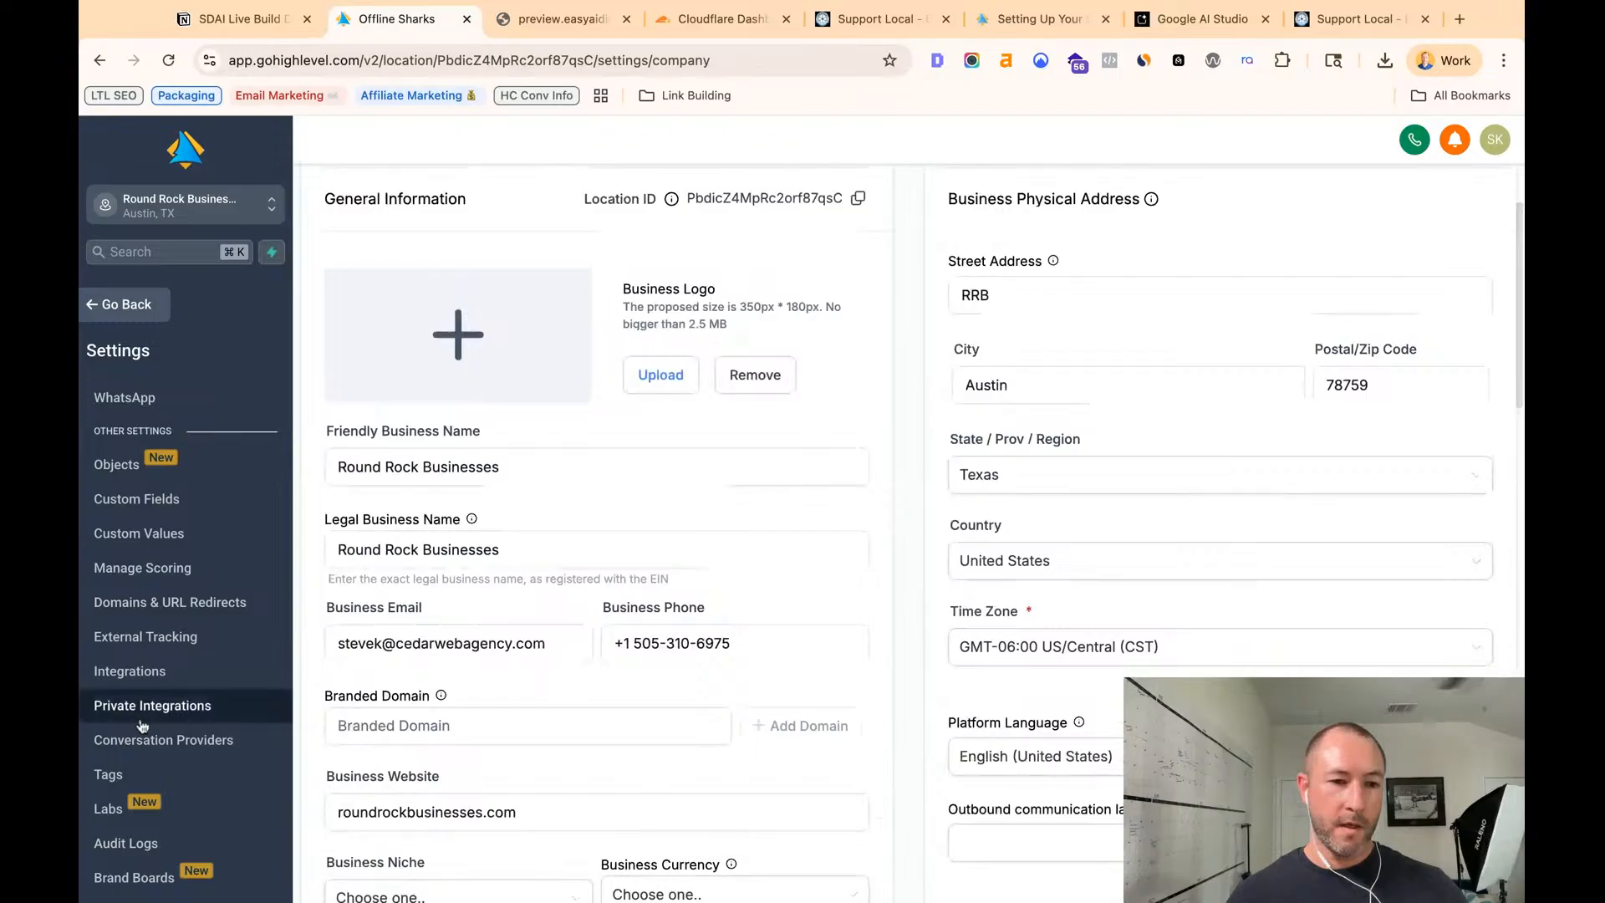
{"action": "scroll", "coordinate": [184, 469], "scroll_direction": "up", "scroll_amount": 6}
{"action": "left_click", "coordinate": [136, 309]}
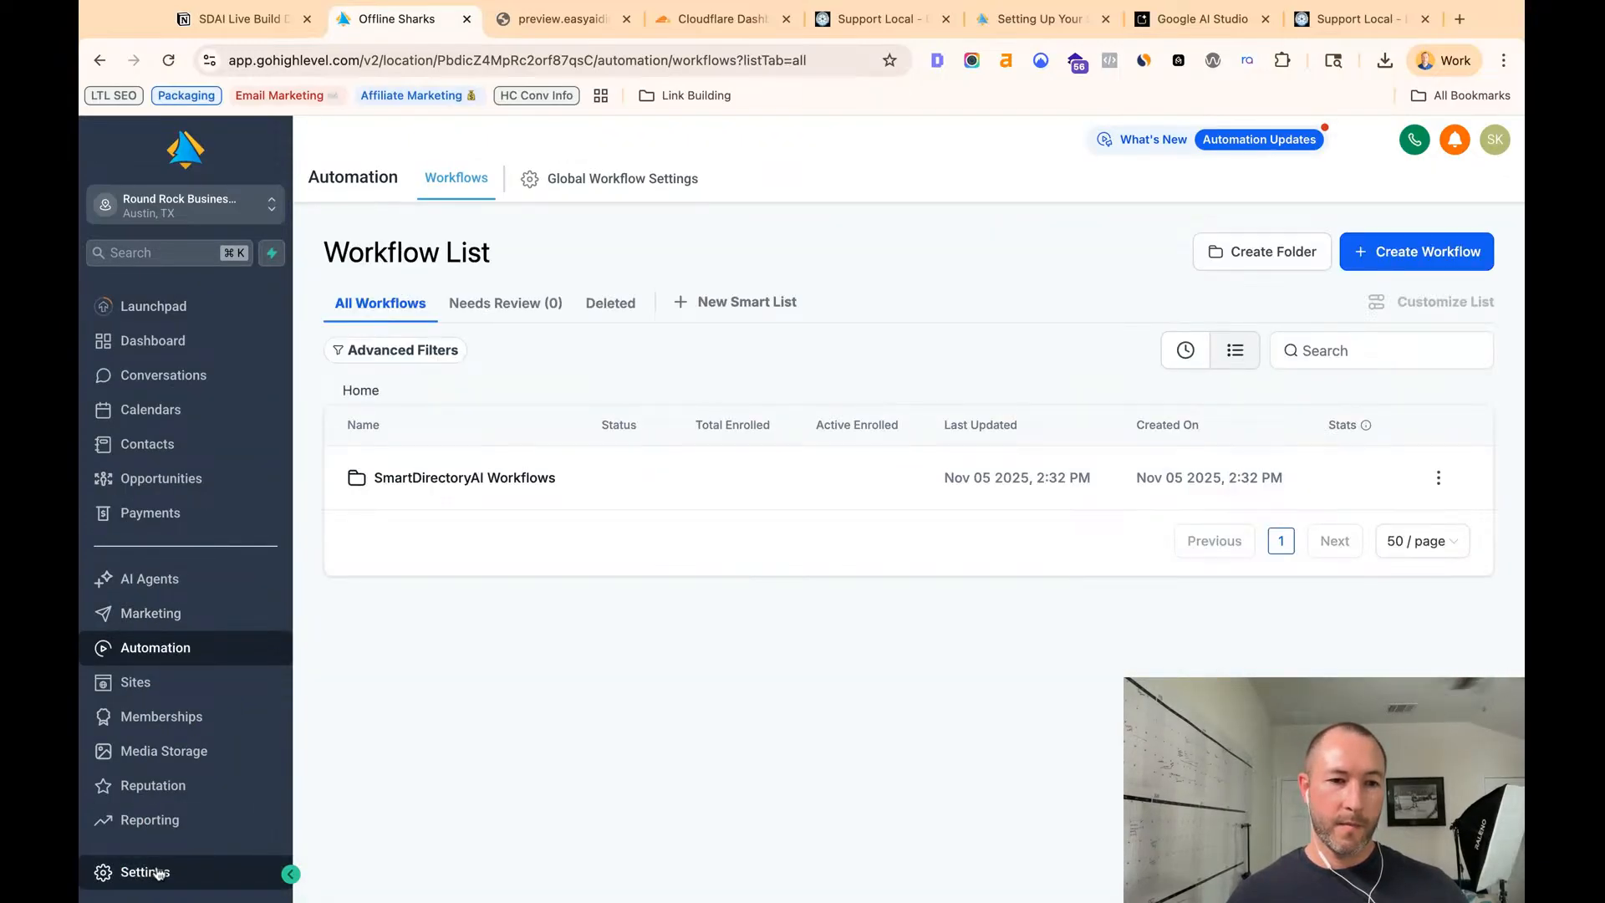
{"action": "scroll", "coordinate": [159, 861], "scroll_direction": "down", "scroll_amount": 2}
{"action": "left_click", "coordinate": [163, 820]}
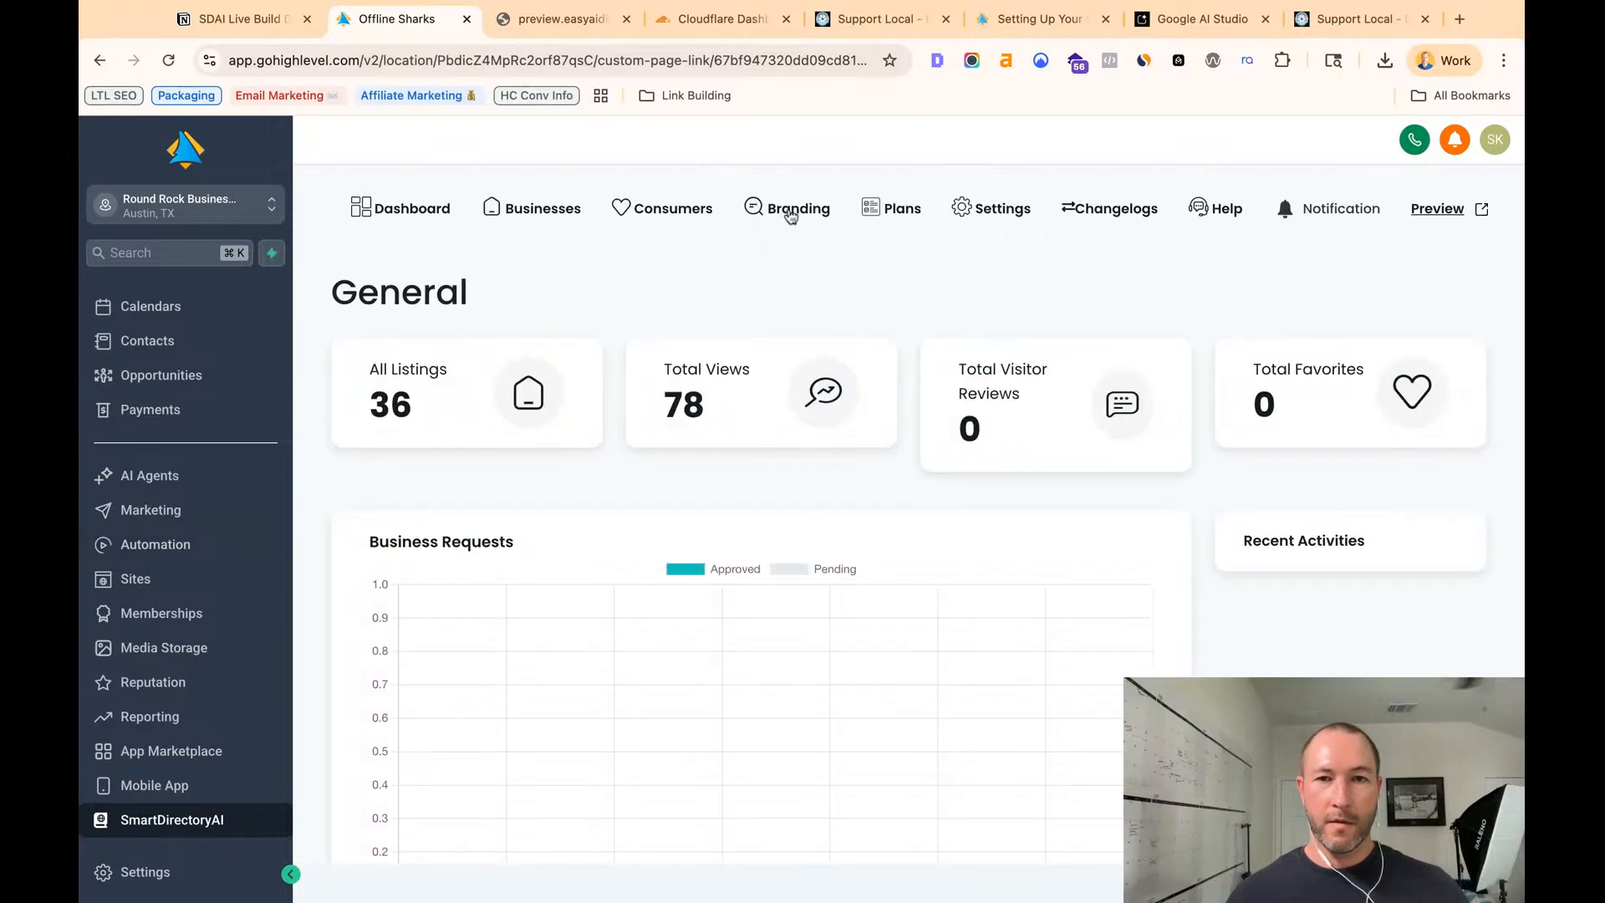
{"action": "left_click", "coordinate": [790, 212]}
{"action": "left_click", "coordinate": [494, 834]}
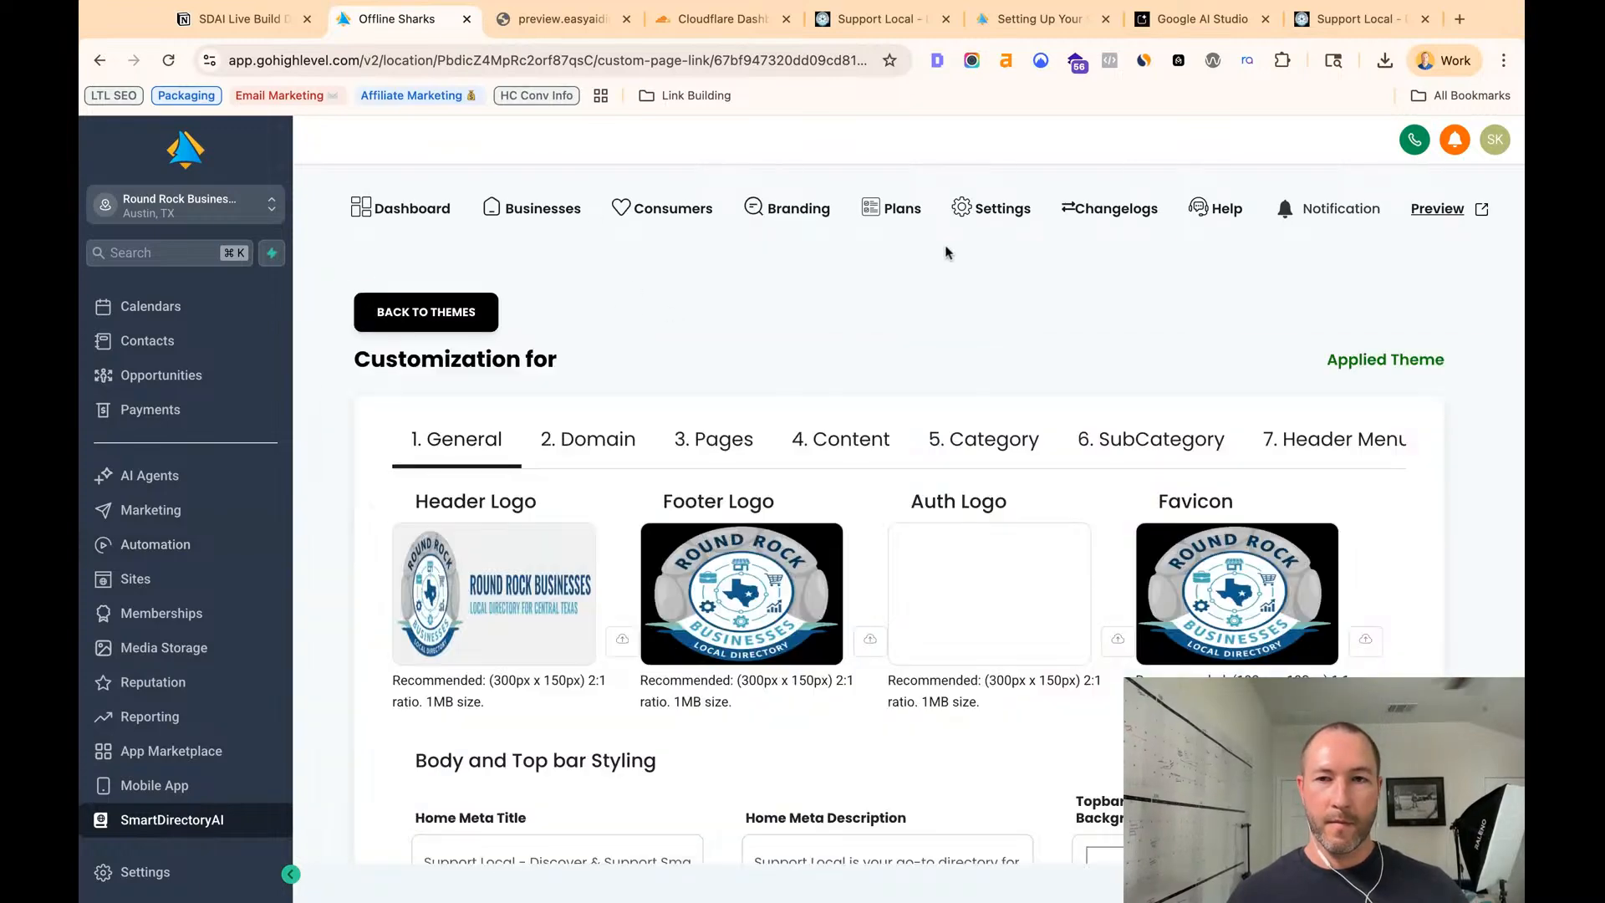
{"action": "scroll", "coordinate": [597, 451], "scroll_direction": "down", "scroll_amount": 10}
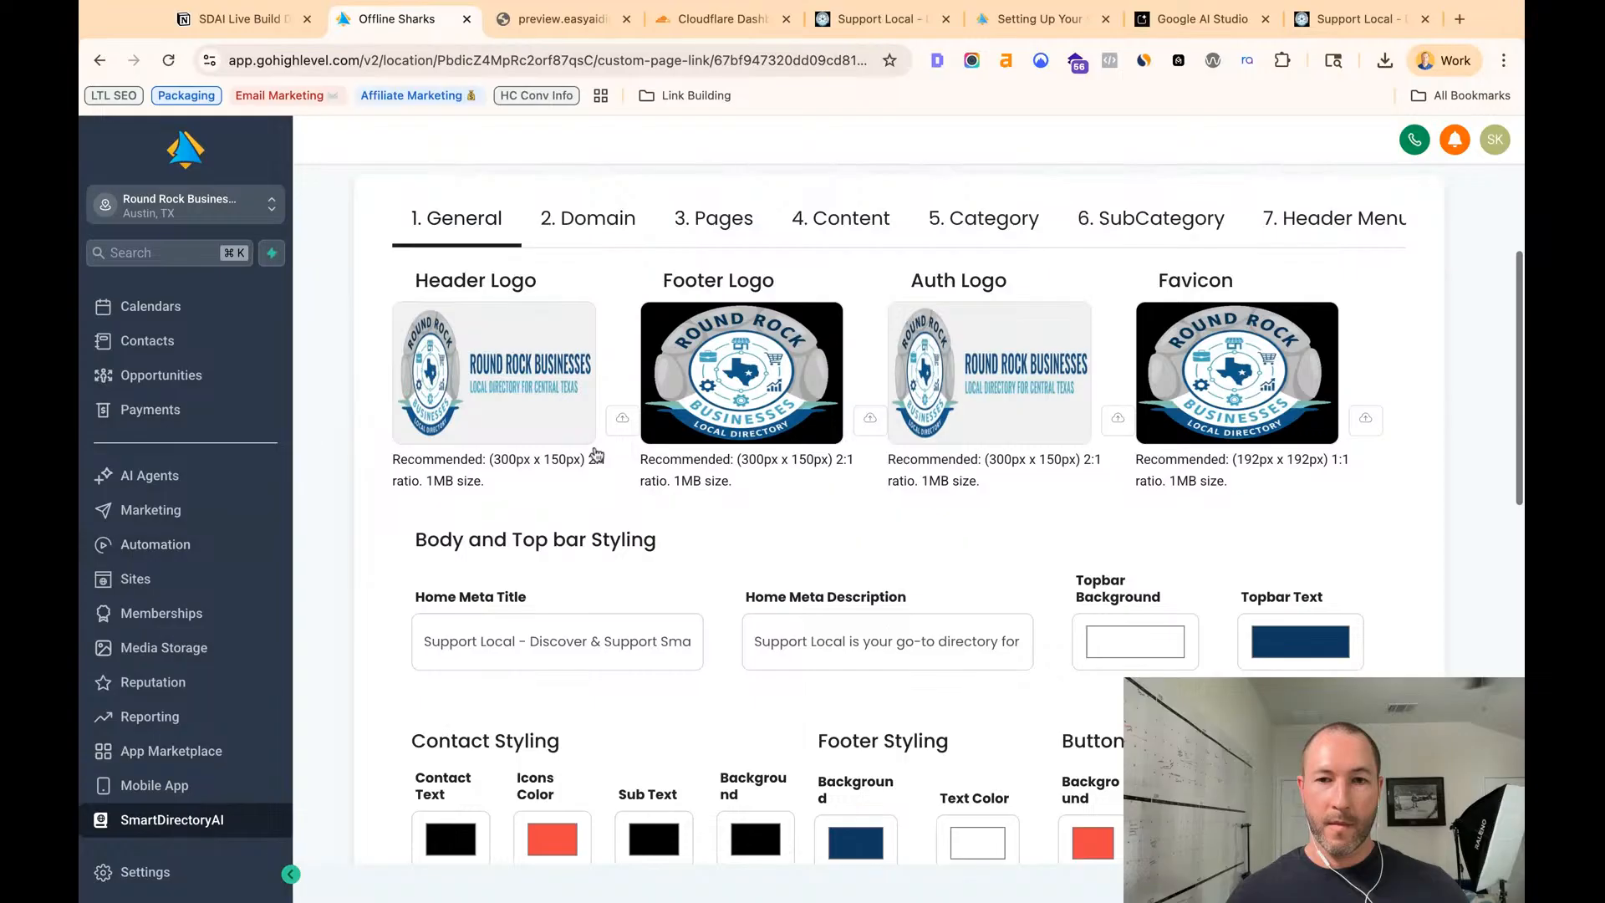
{"action": "scroll", "coordinate": [609, 449], "scroll_direction": "down", "scroll_amount": 3}
{"action": "scroll", "coordinate": [619, 446], "scroll_direction": "up", "scroll_amount": 15}
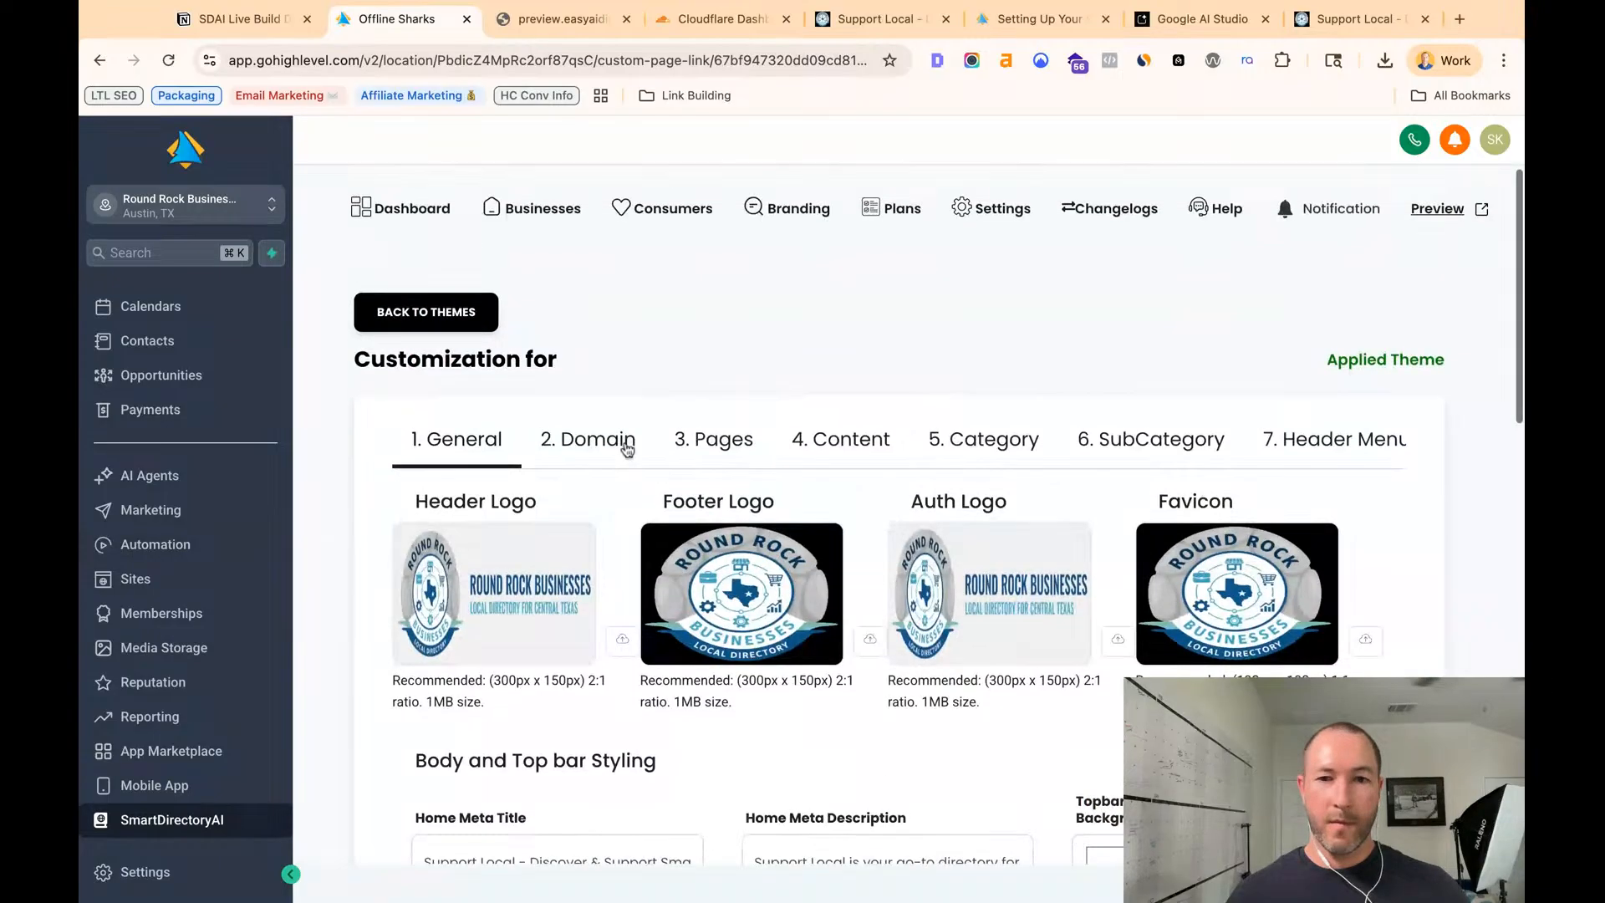
{"action": "left_click", "coordinate": [568, 441]}
{"action": "left_click", "coordinate": [719, 444]}
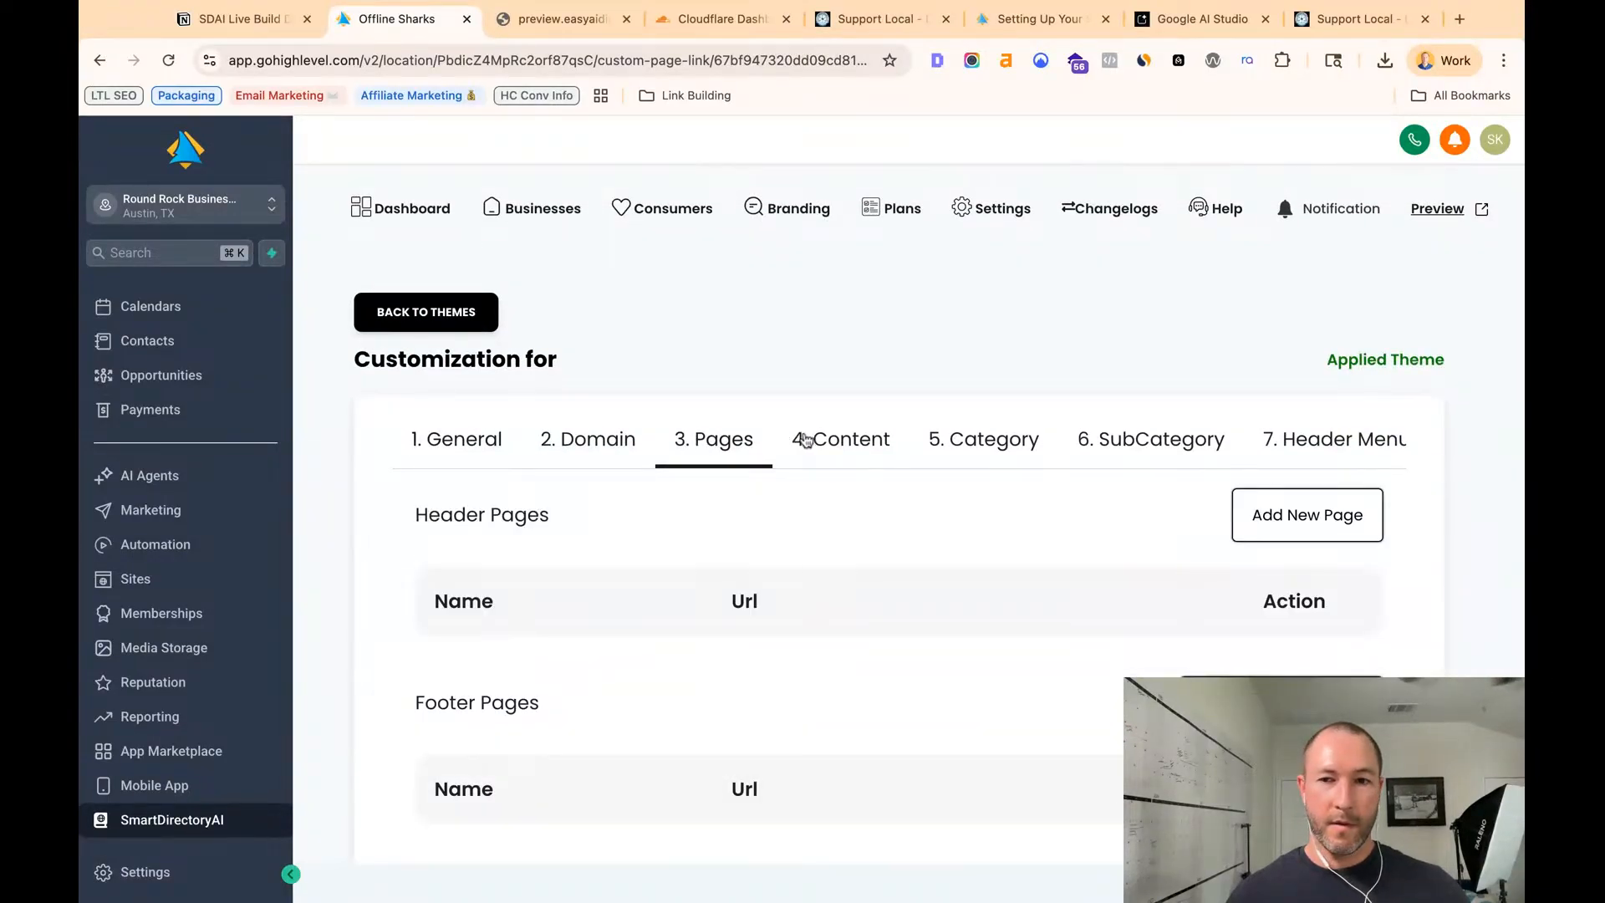
- Review the SmartDirectoryAI settings sections, from profile and integrations through the mappings, review settings and custom code
{"action": "left_click", "coordinate": [963, 209]}
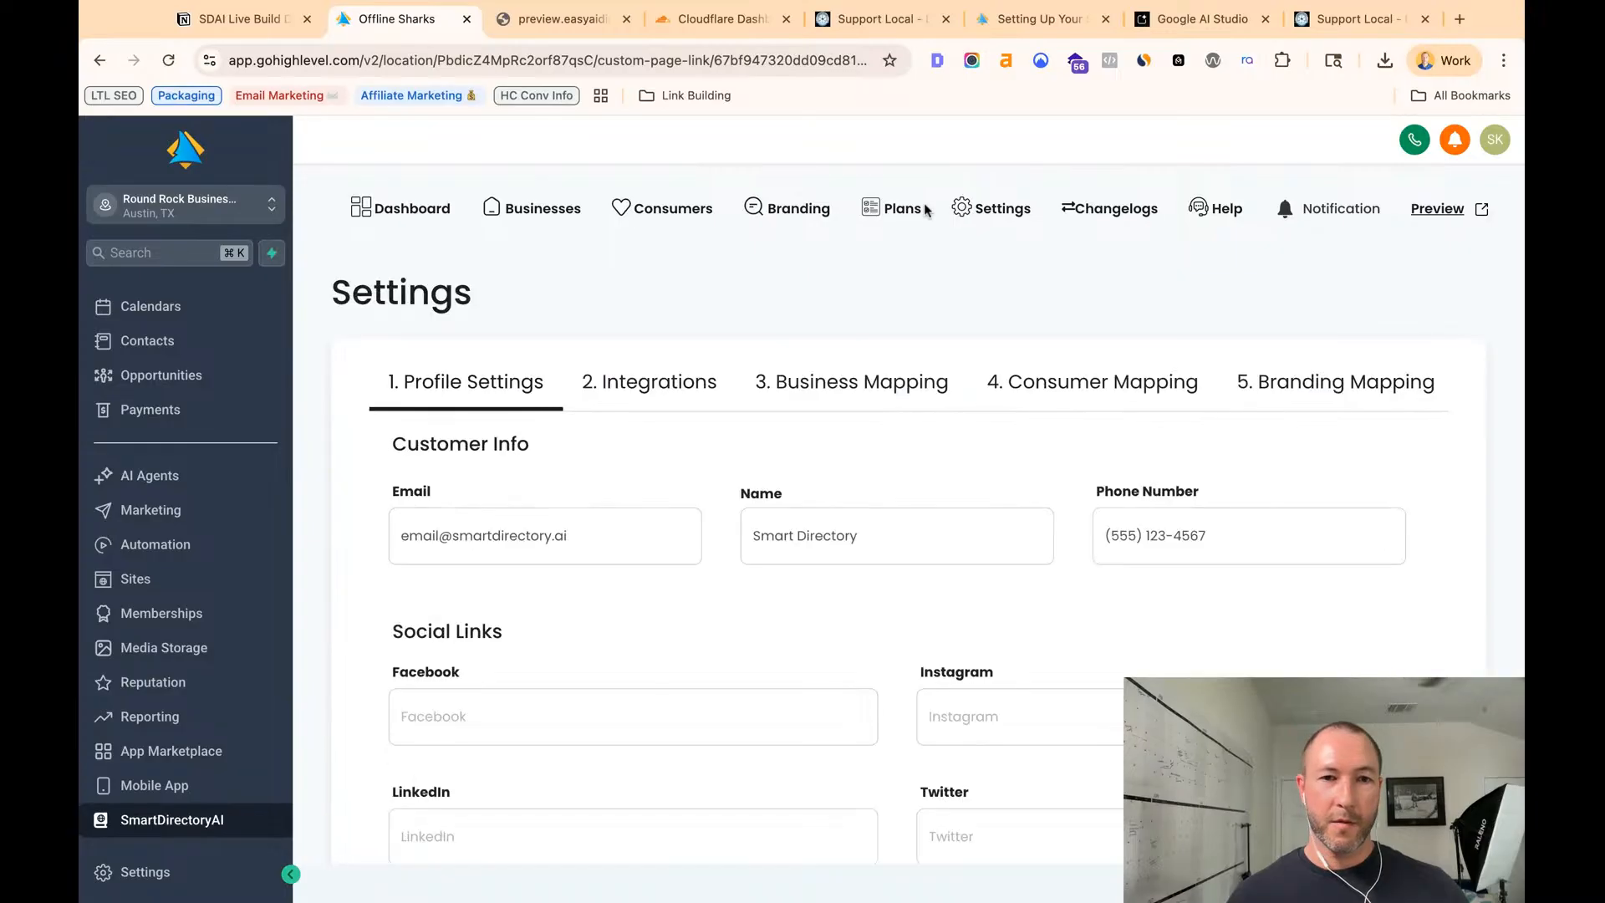
{"action": "scroll", "coordinate": [661, 401], "scroll_direction": "down", "scroll_amount": 5}
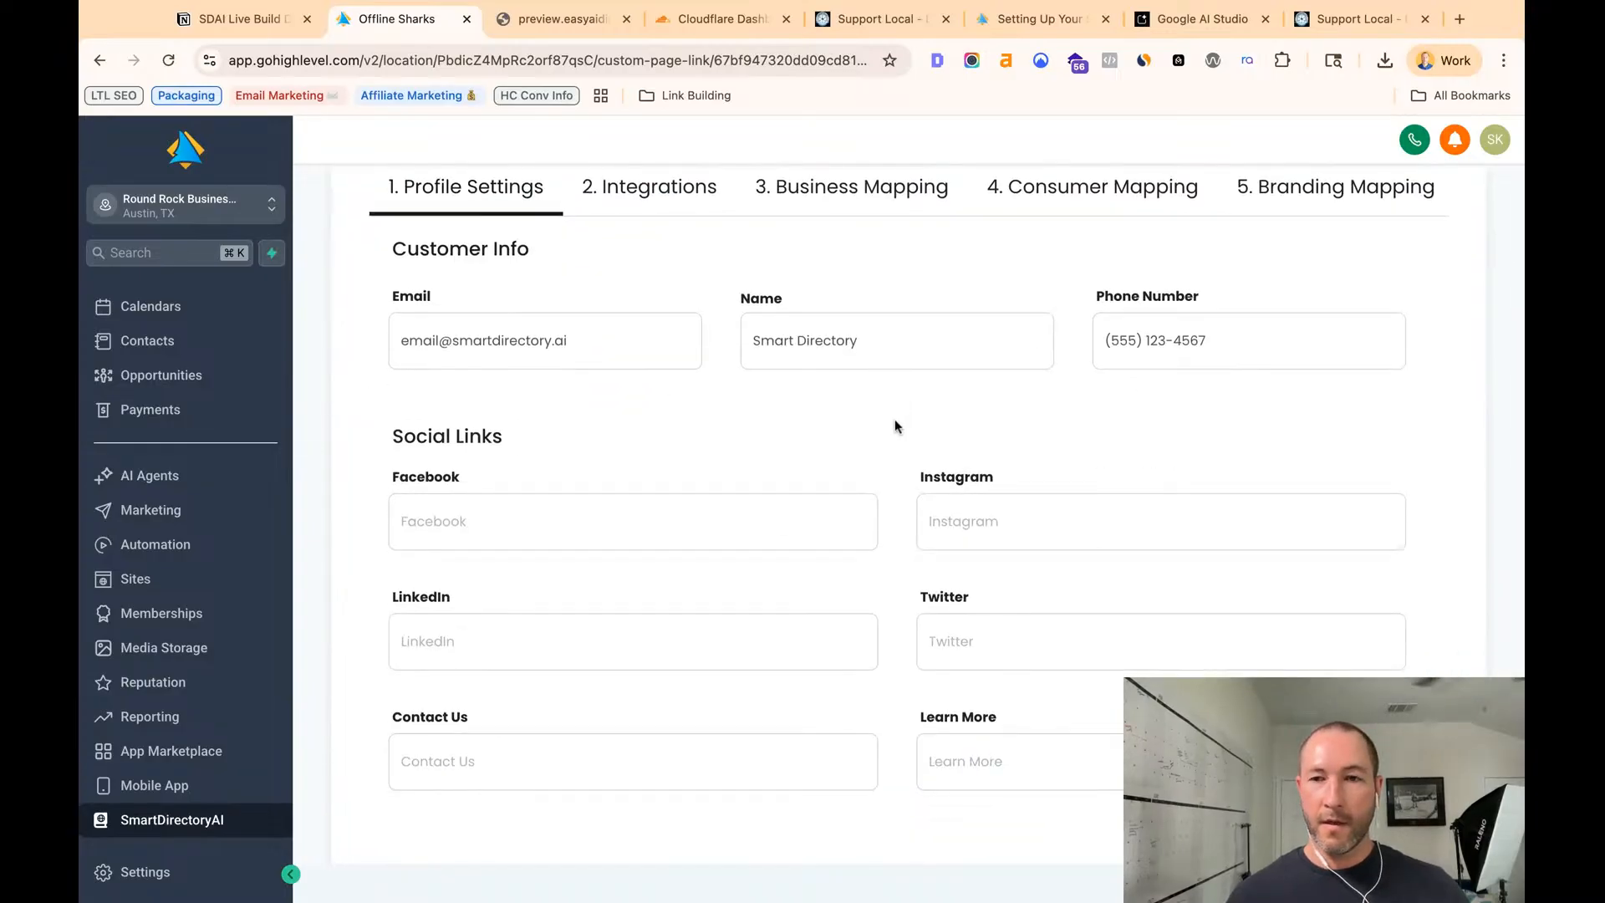
{"action": "scroll", "coordinate": [894, 419], "scroll_direction": "down", "scroll_amount": 1}
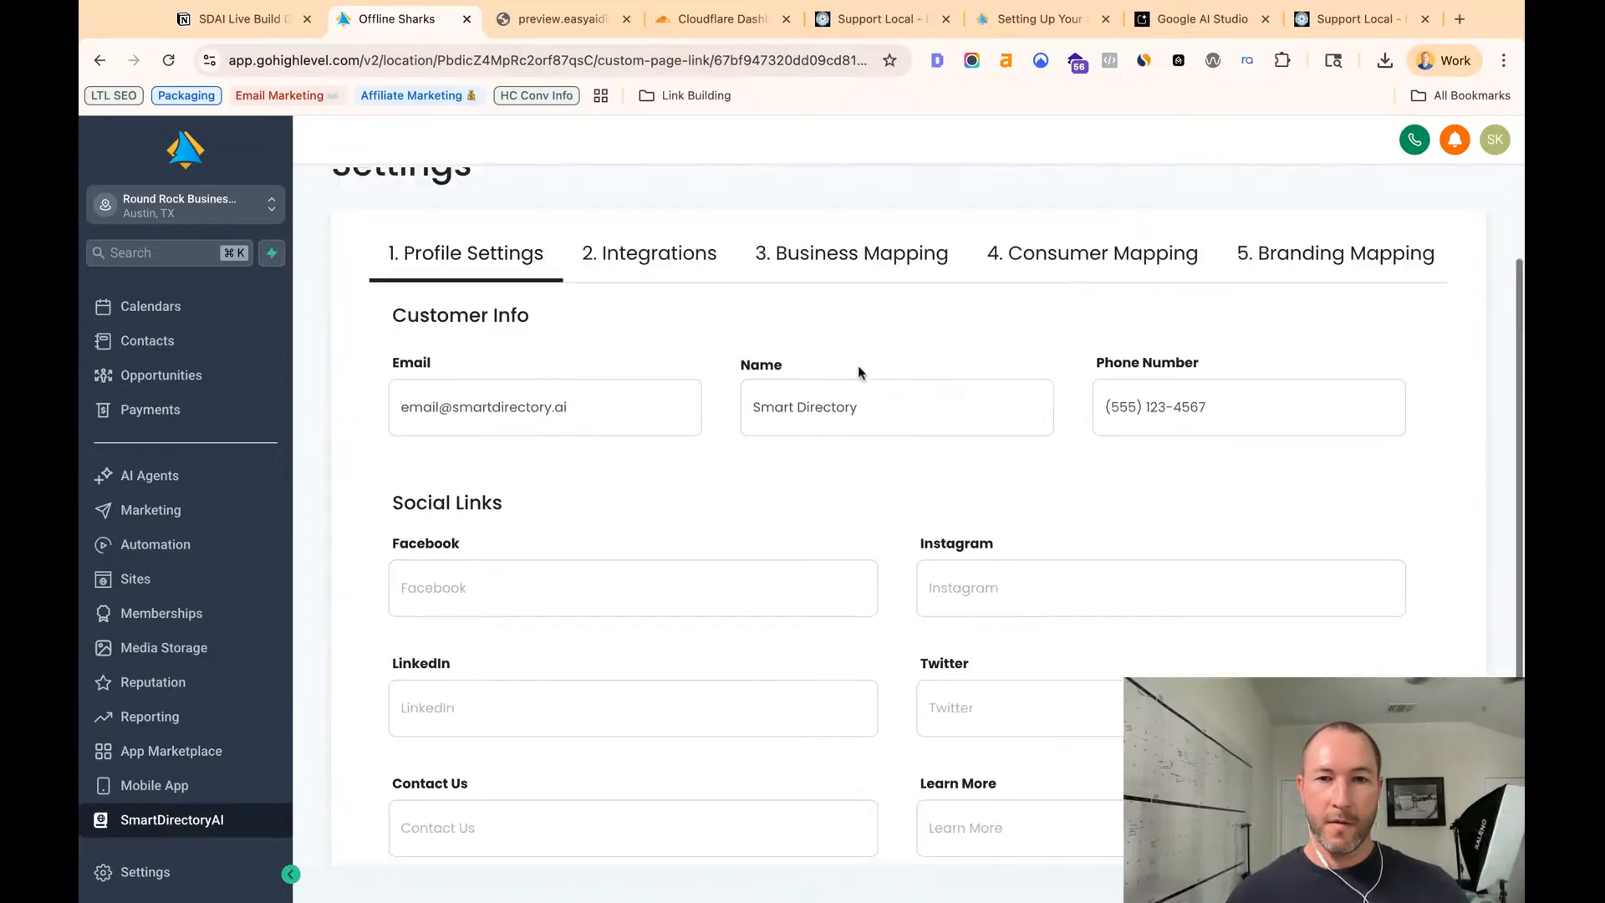
{"action": "scroll", "coordinate": [859, 369], "scroll_direction": "up", "scroll_amount": 3}
{"action": "left_click", "coordinate": [678, 294]}
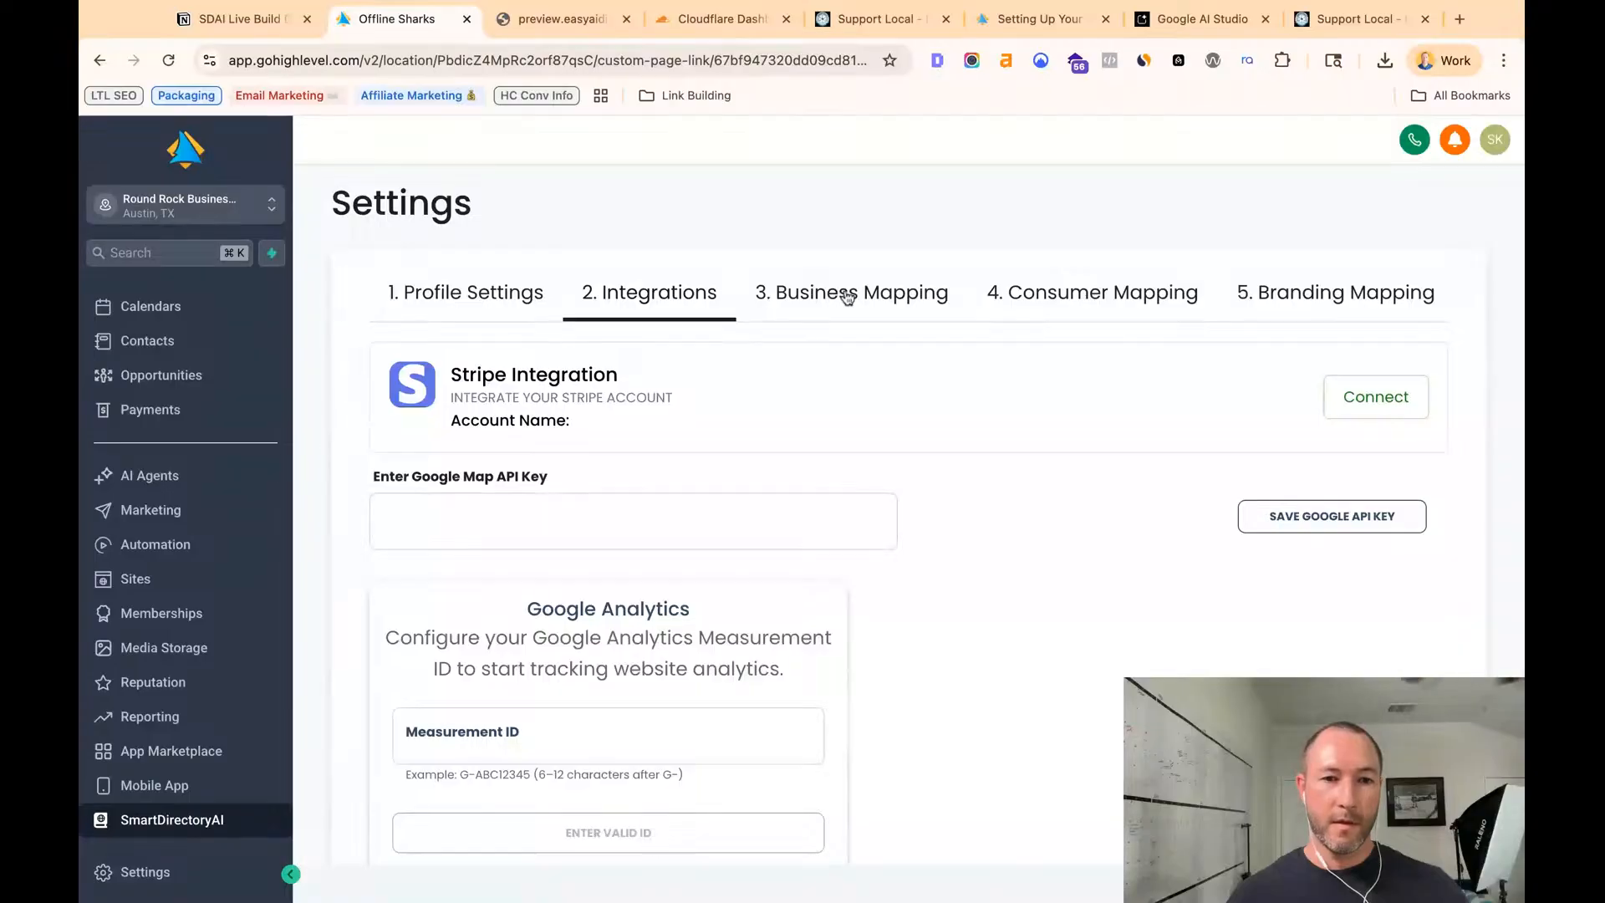
{"action": "left_click", "coordinate": [848, 299]}
{"action": "left_click", "coordinate": [1045, 301]}
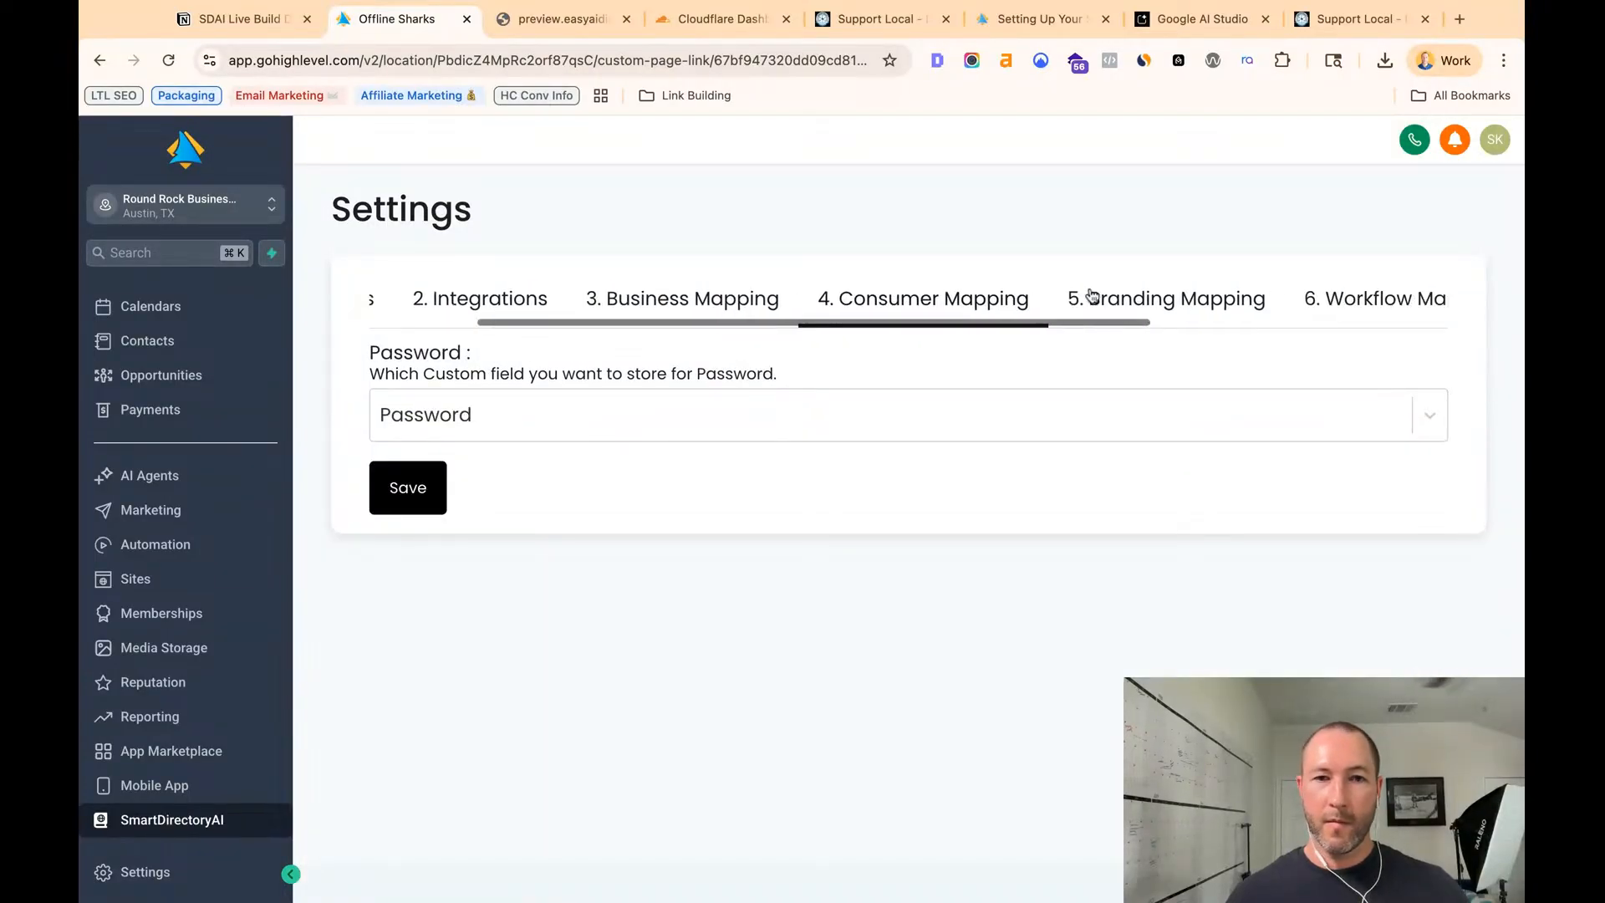
{"action": "left_click", "coordinate": [1170, 303]}
{"action": "left_click", "coordinate": [1217, 301]}
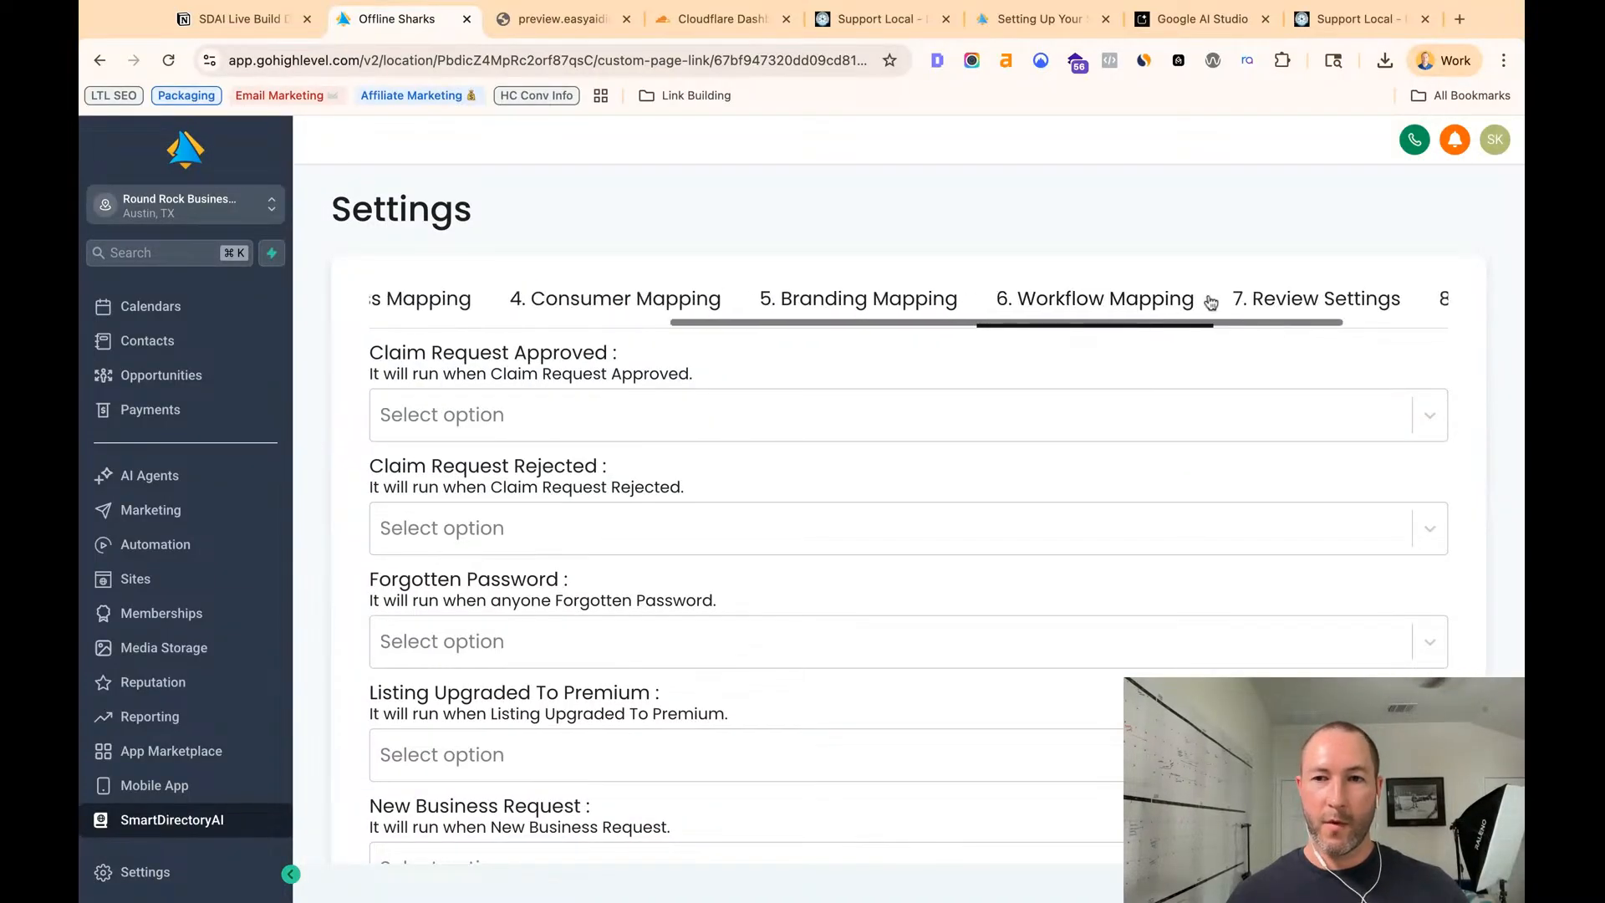
{"action": "left_click", "coordinate": [1277, 302]}
{"action": "left_click", "coordinate": [1278, 302]}
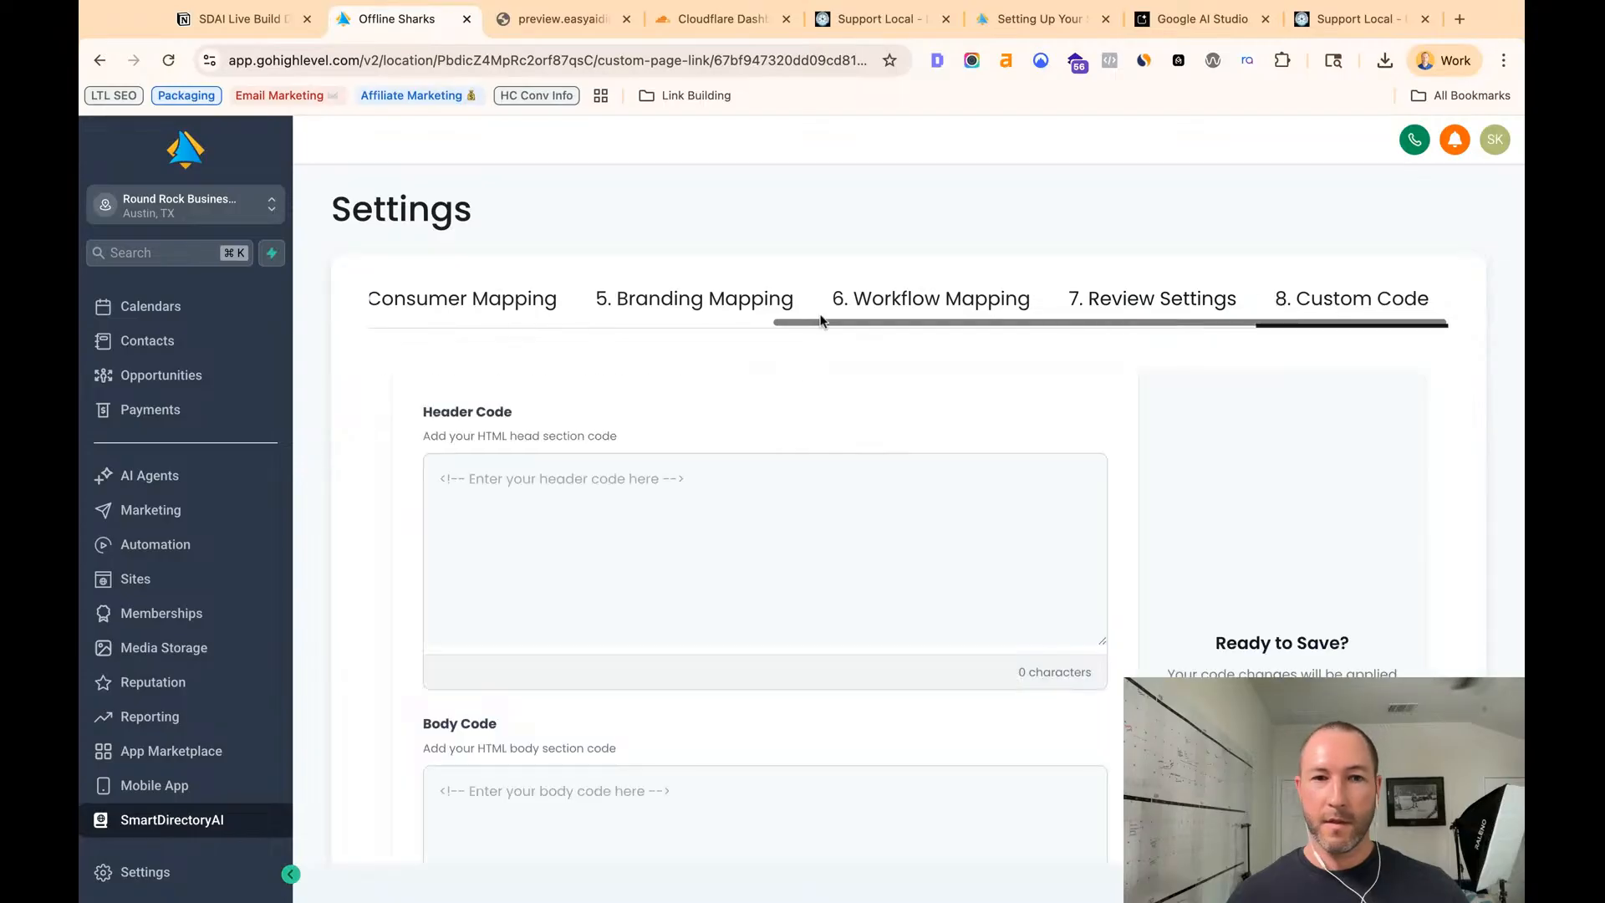
{"action": "left_click", "coordinate": [547, 306]}
{"action": "left_click", "coordinate": [605, 304]}
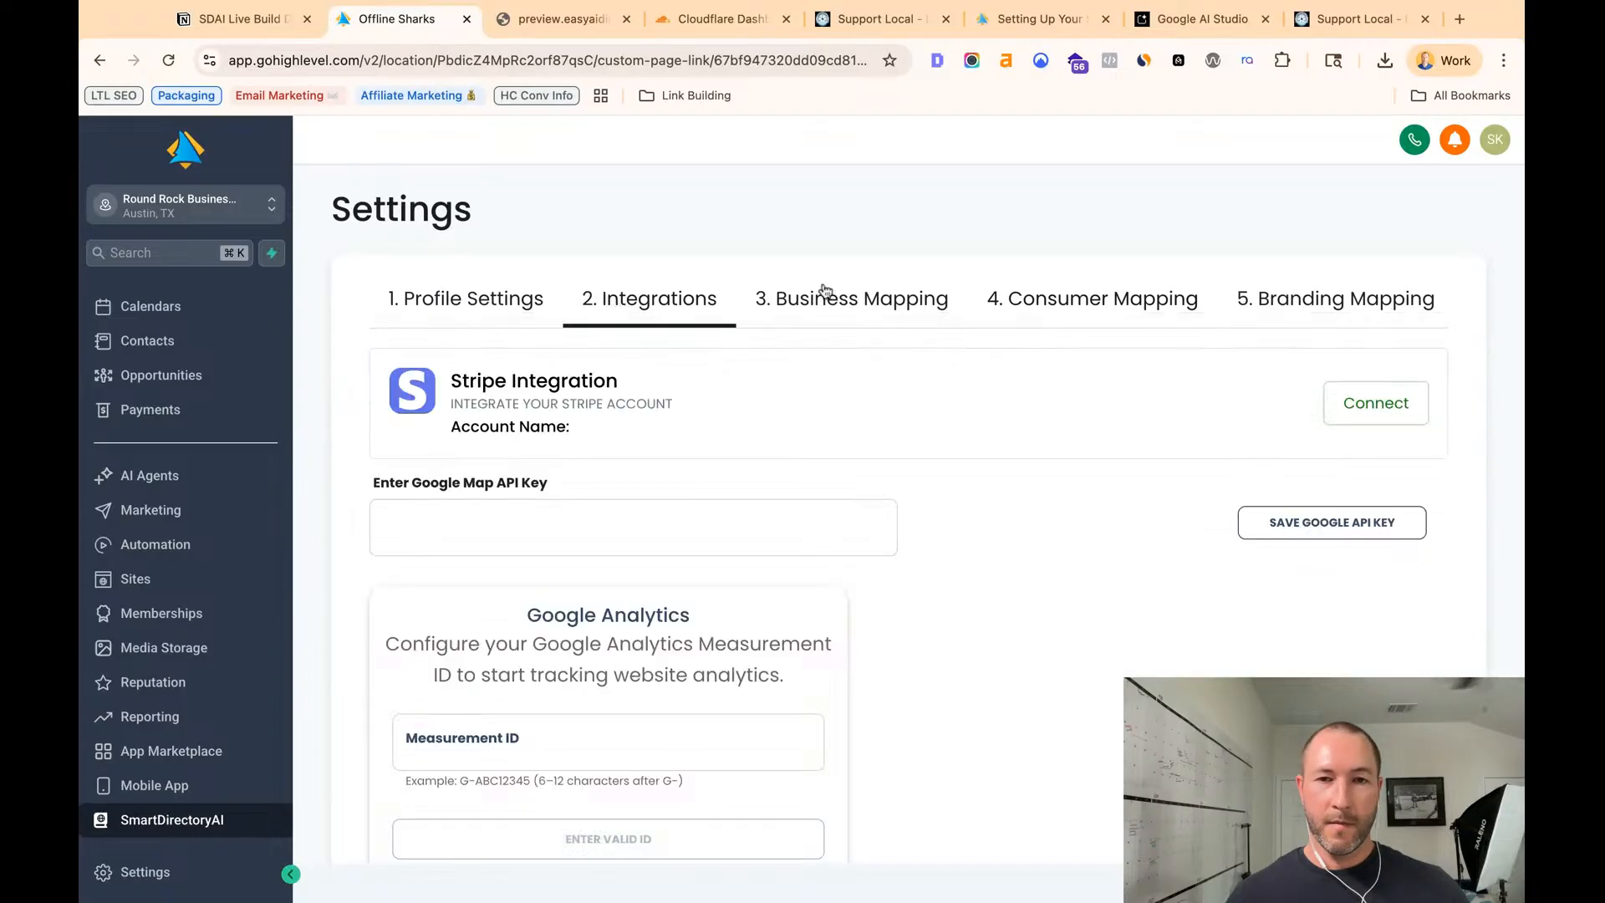
{"action": "left_click", "coordinate": [851, 301]}
- Set the Customer Info name in the SmartDirectoryAI profile settings to "Round Rock Businesses" and save the change
{"action": "left_click", "coordinate": [474, 301]}
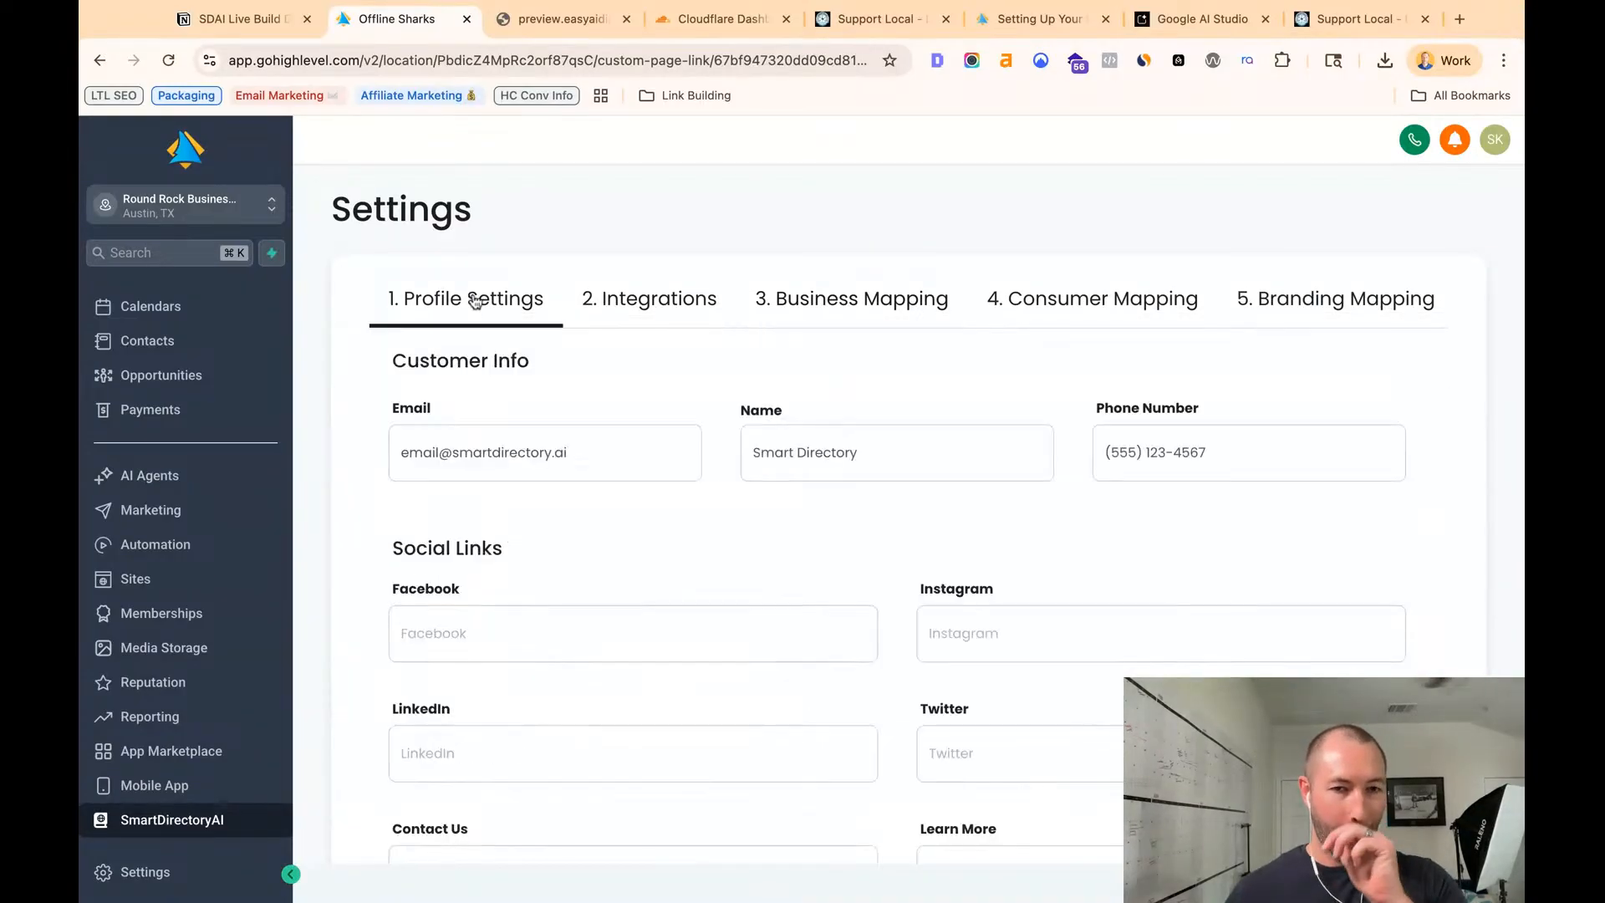
{"action": "left_click", "coordinate": [814, 445]}
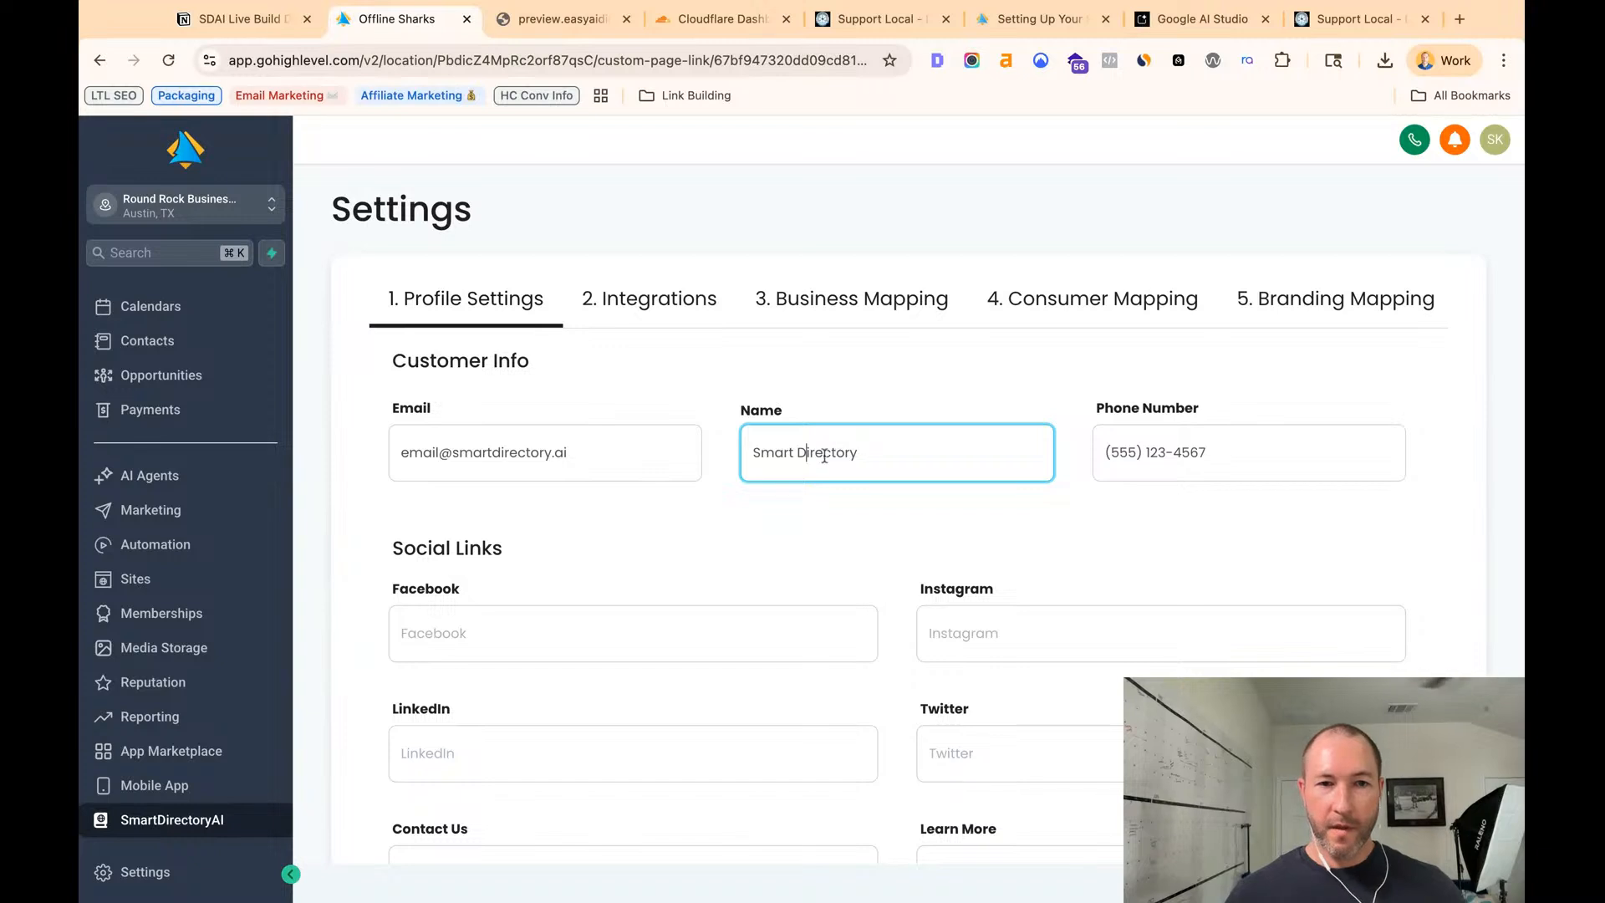
{"action": "triple_click", "coordinate": [823, 457]}
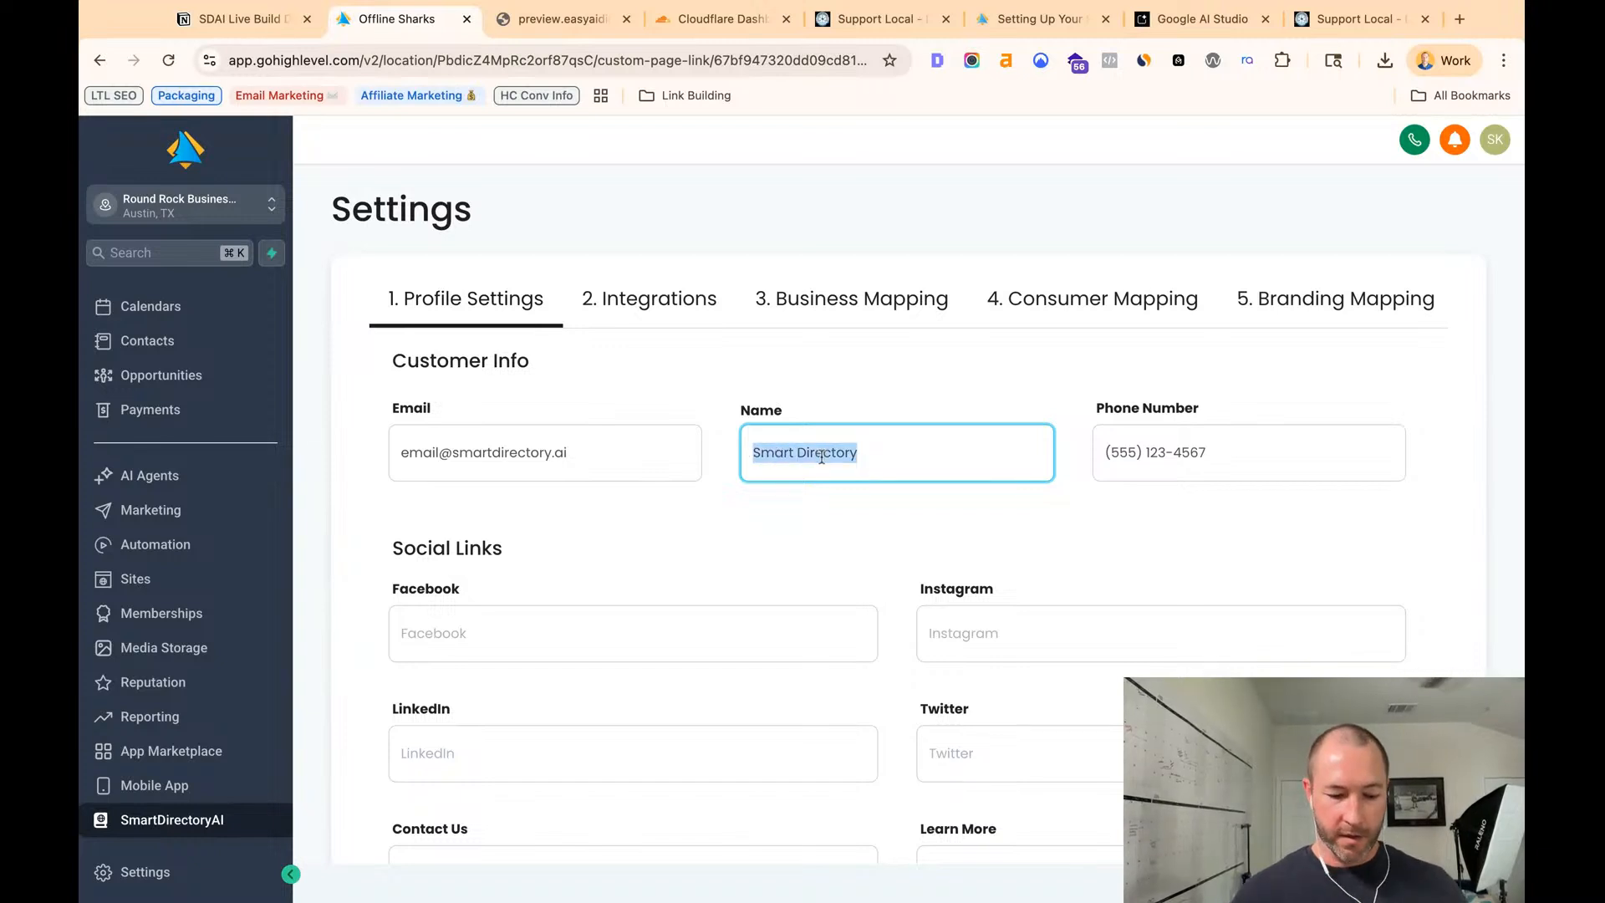
{"action": "key", "text": "super+v"}
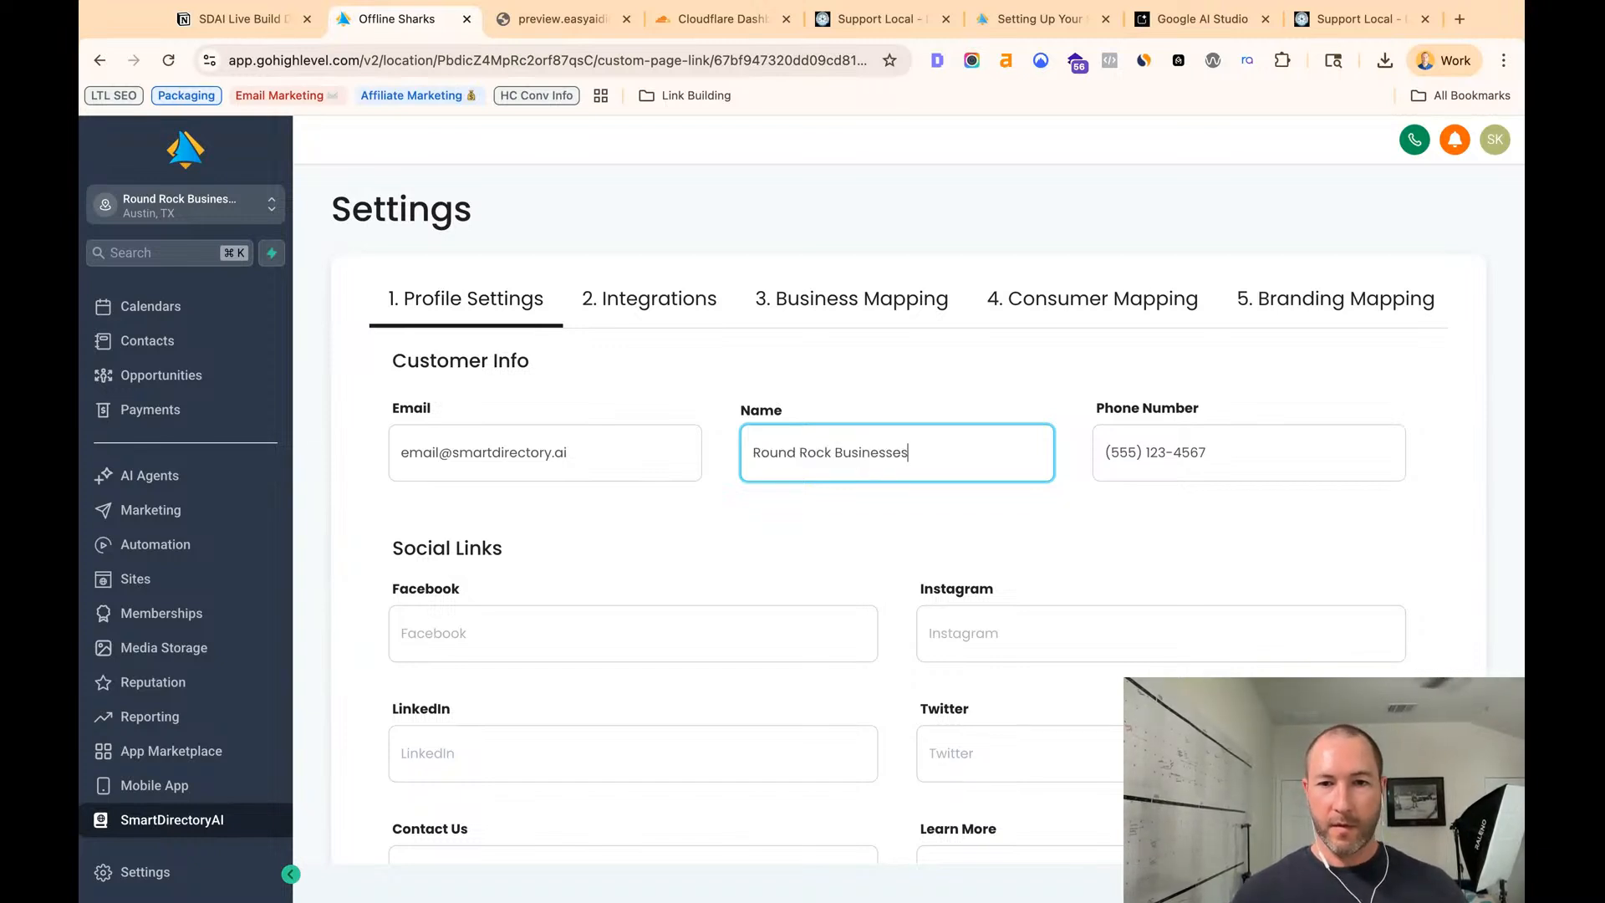
{"action": "left_click", "coordinate": [727, 380]}
{"action": "scroll", "coordinate": [995, 619], "scroll_direction": "down", "scroll_amount": 3}
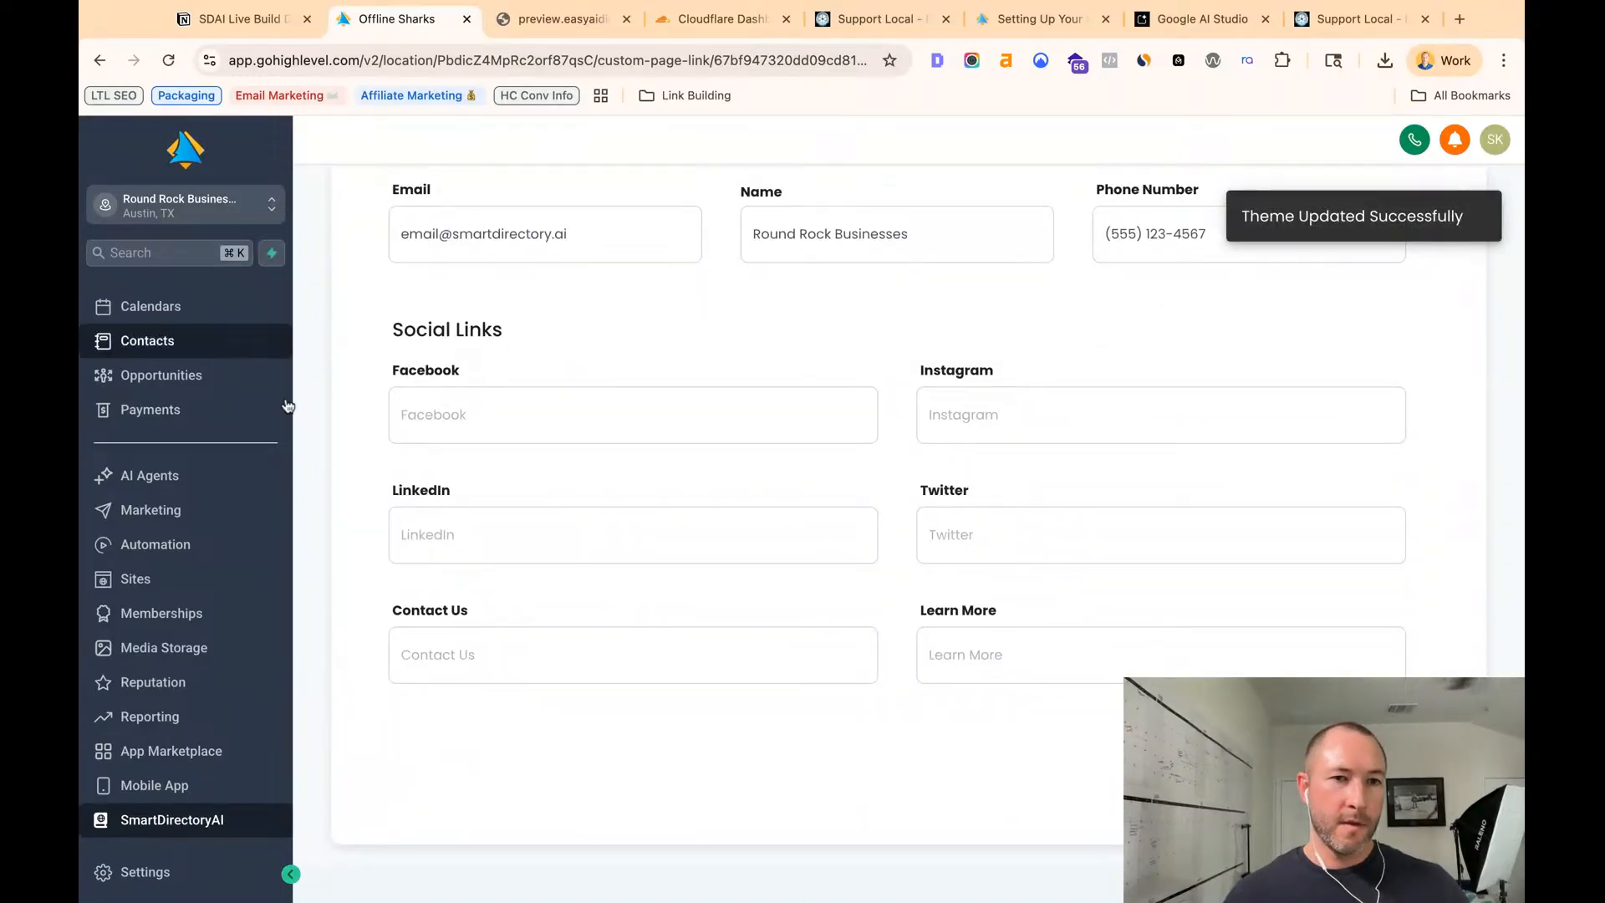
- Reopen the applied theme's customization and check its Customer Info along with the Domain and Pages sections
{"action": "scroll", "coordinate": [402, 218], "scroll_direction": "up", "scroll_amount": 4}
{"action": "left_click", "coordinate": [399, 206]}
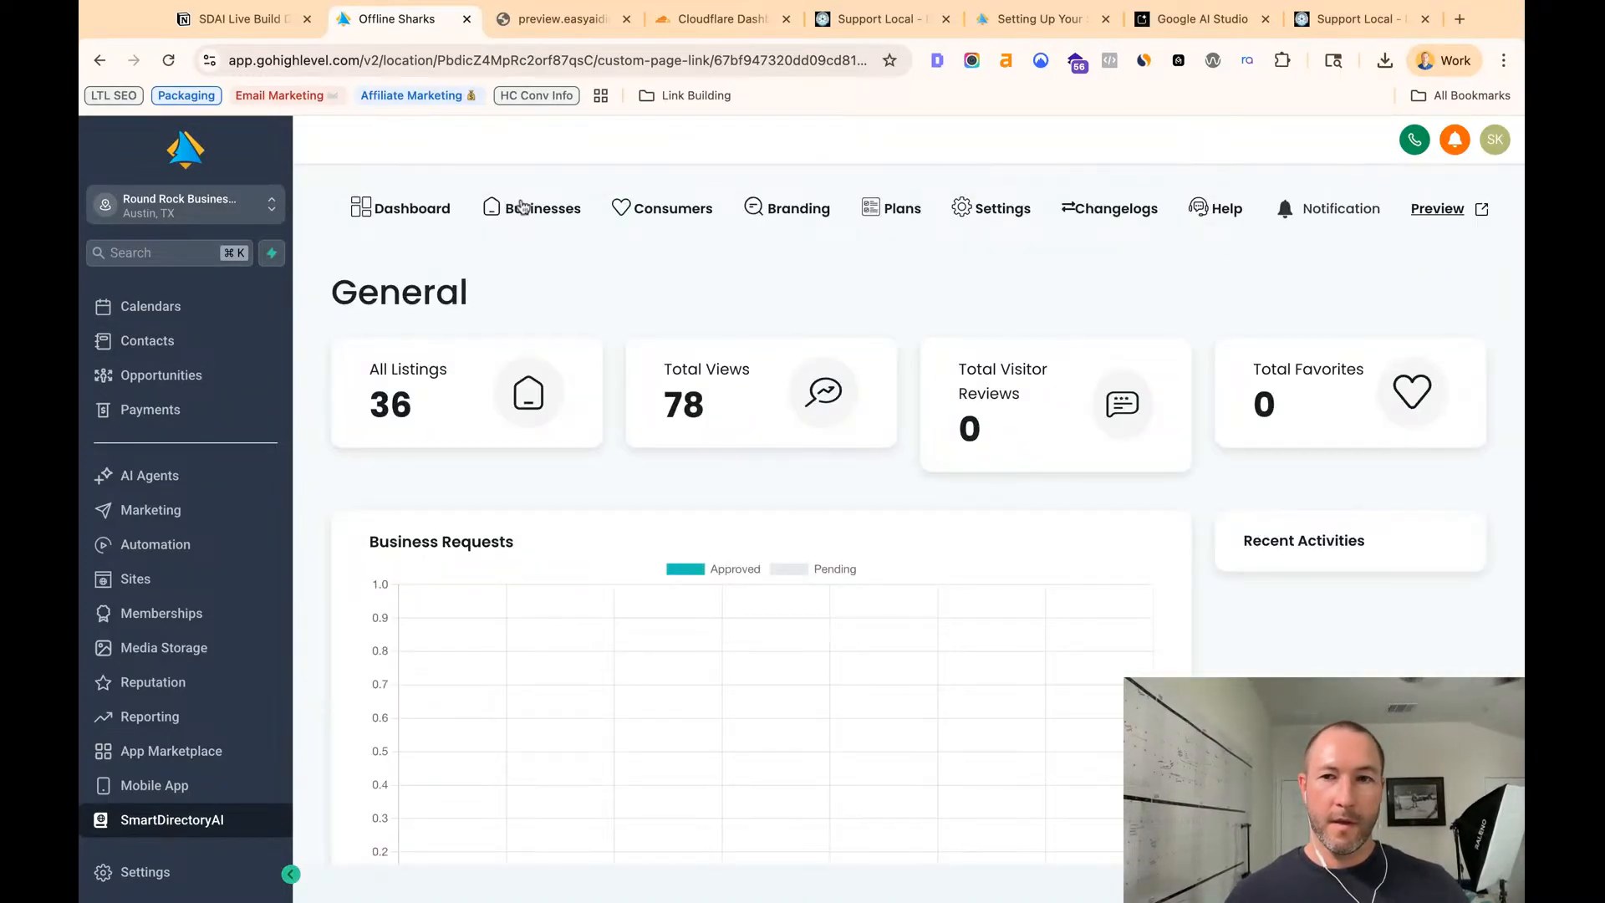
{"action": "left_click", "coordinate": [757, 209]}
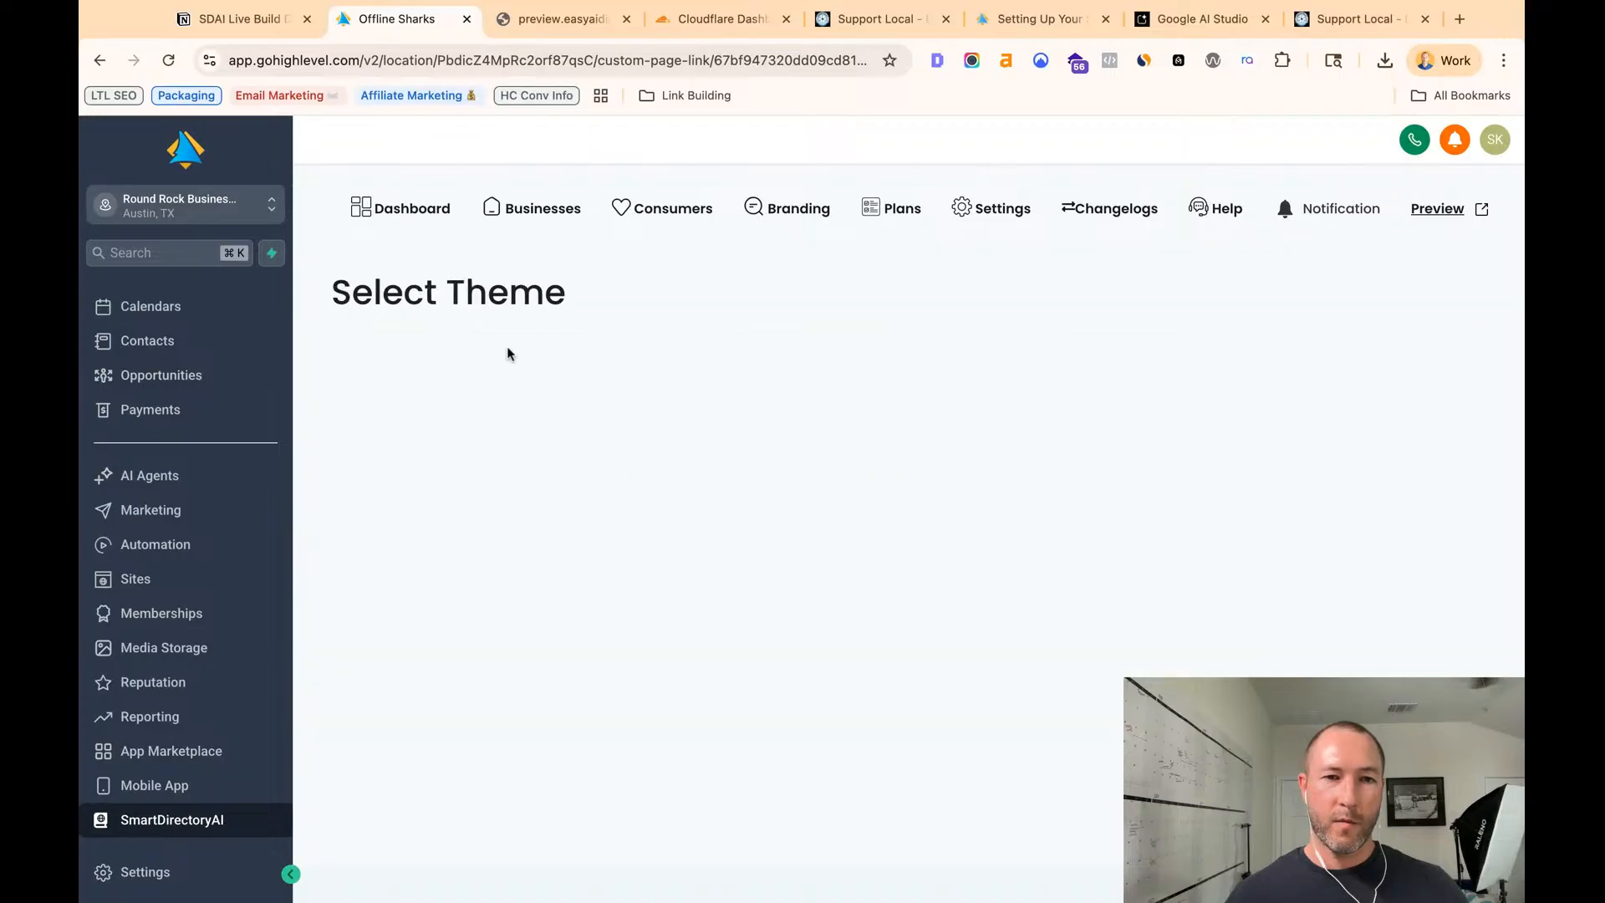
{"action": "scroll", "coordinate": [478, 438], "scroll_direction": "down", "scroll_amount": 1}
{"action": "left_click", "coordinate": [495, 750]}
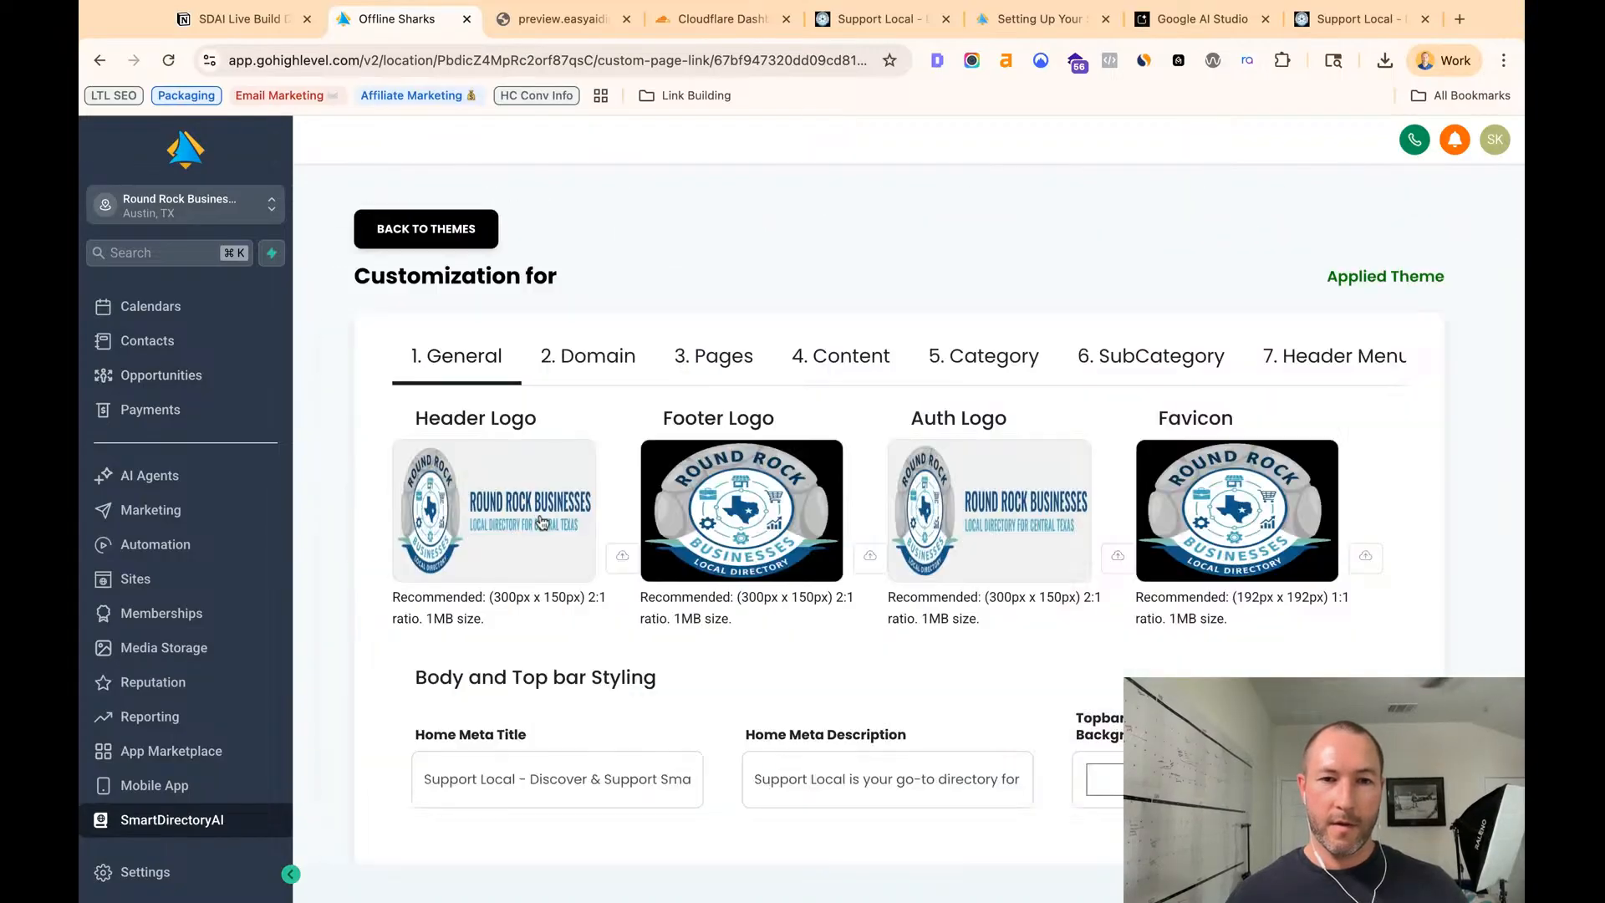
{"action": "scroll", "coordinate": [577, 538], "scroll_direction": "down", "scroll_amount": 13}
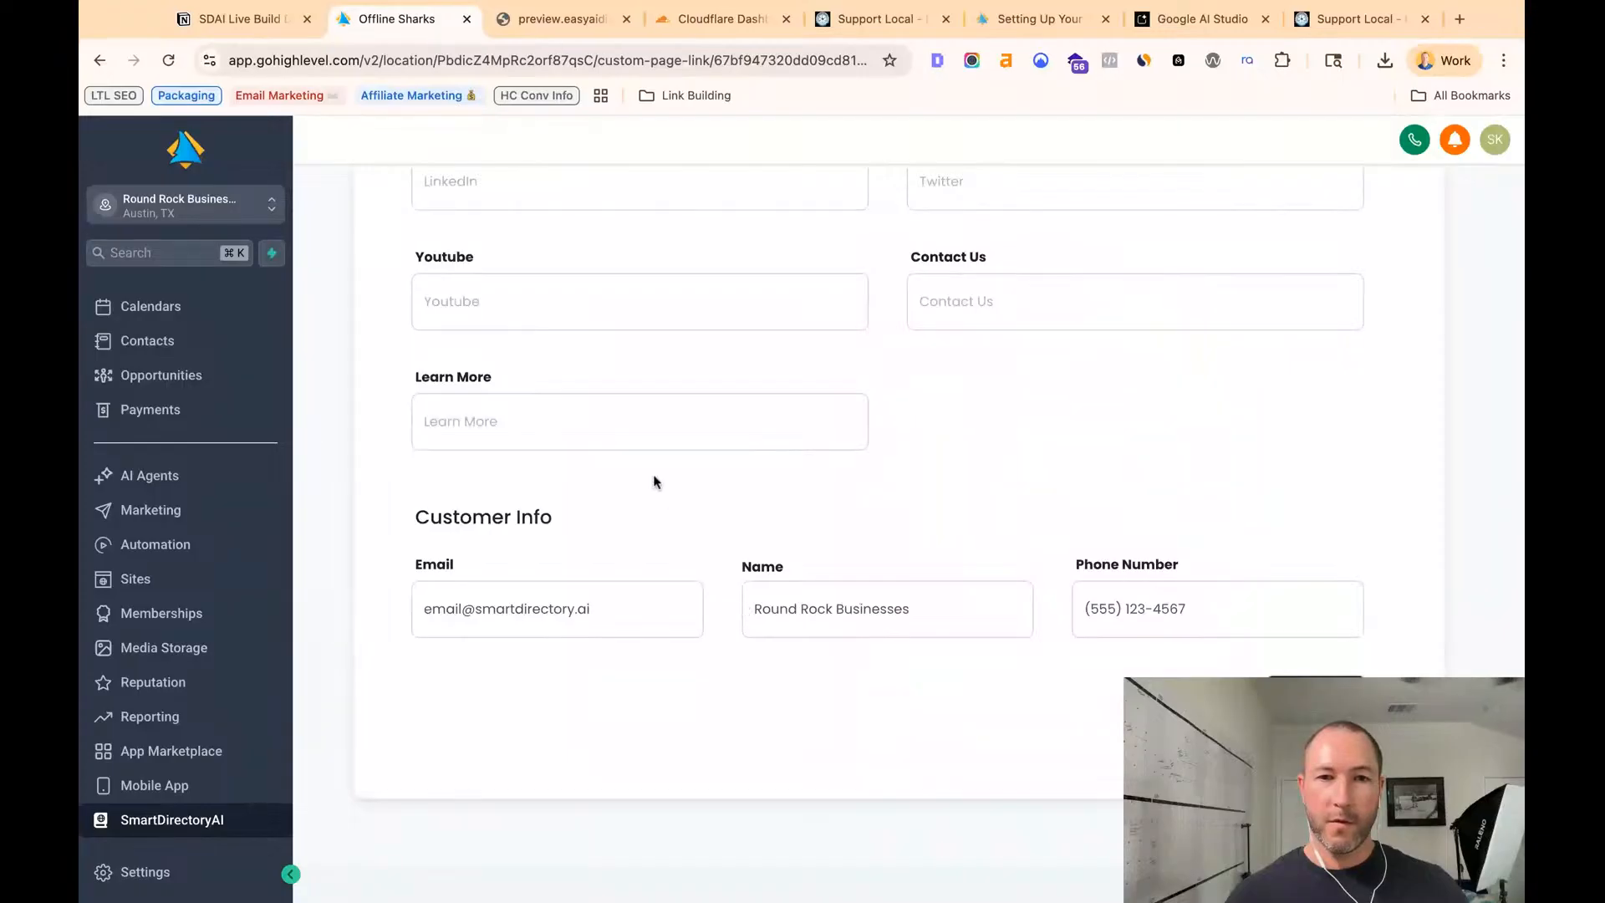
{"action": "scroll", "coordinate": [670, 500], "scroll_direction": "up", "scroll_amount": 15}
{"action": "left_click", "coordinate": [576, 439]}
{"action": "left_click", "coordinate": [729, 441]}
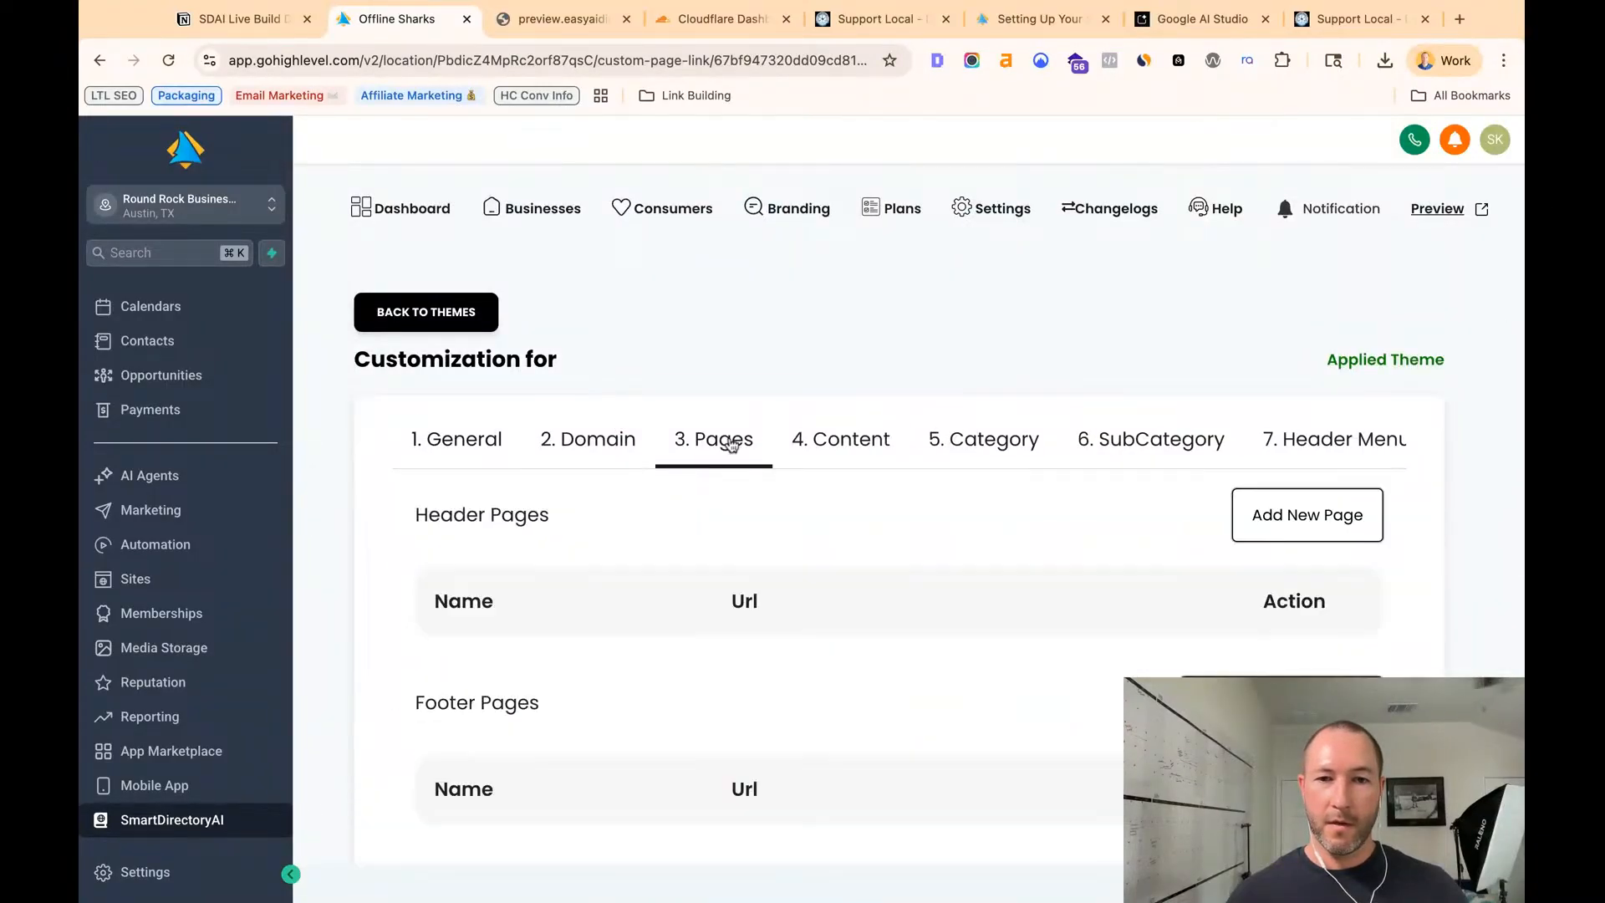
{"action": "scroll", "coordinate": [852, 456], "scroll_direction": "right", "scroll_amount": 1}
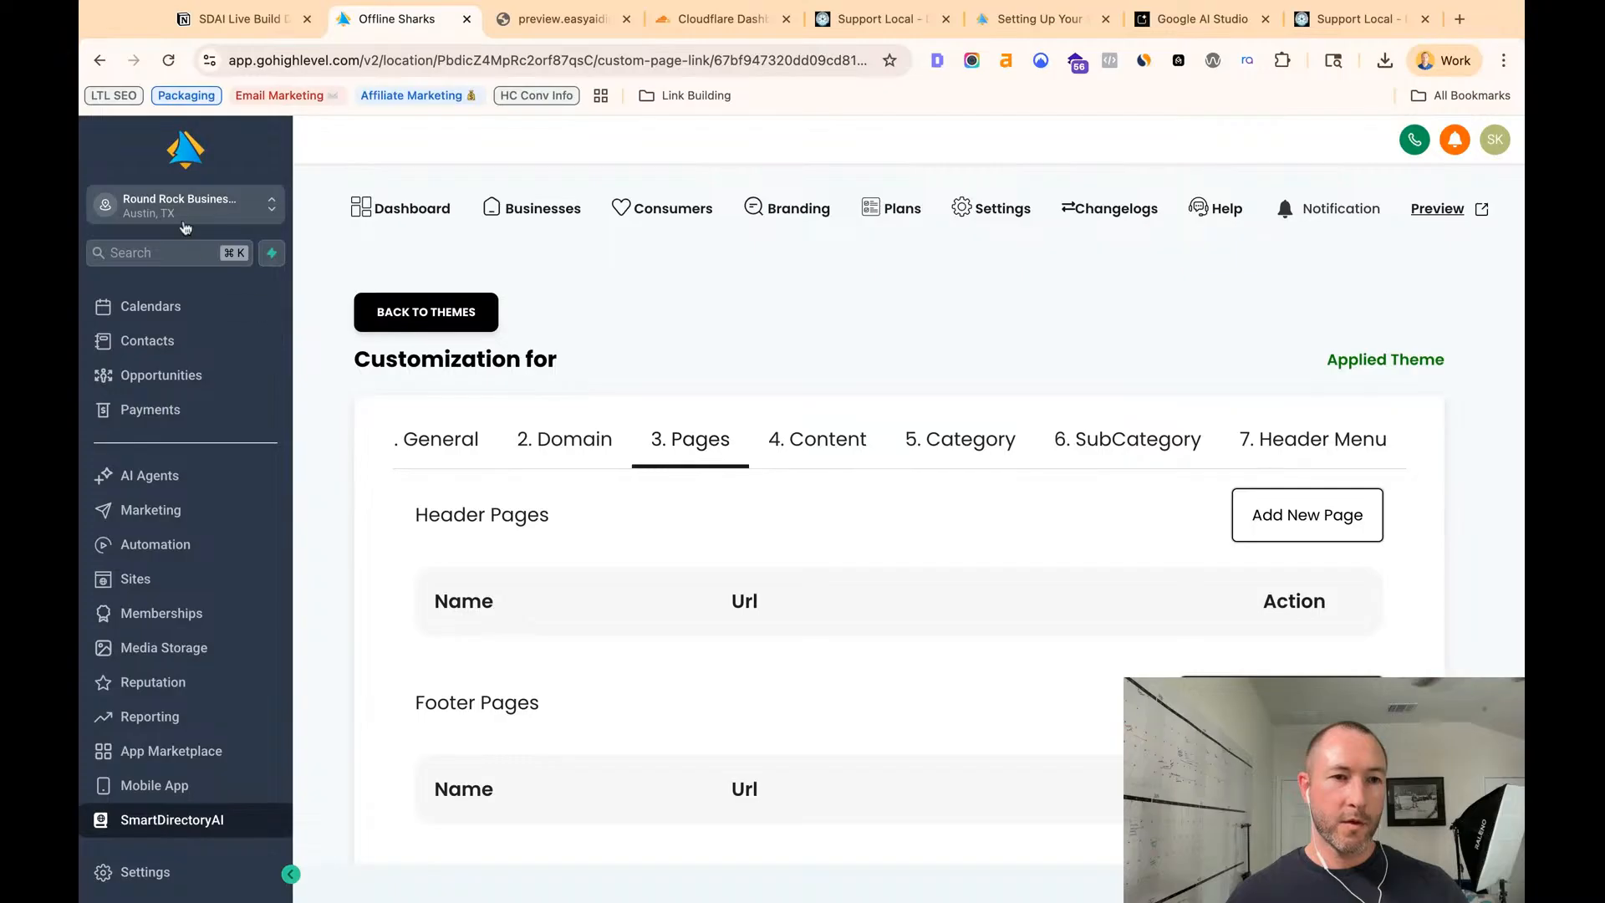
- Open My Profile in the sub-account settings and review the personal data and email signature sections
{"action": "scroll", "coordinate": [192, 502], "scroll_direction": "up", "scroll_amount": 2}
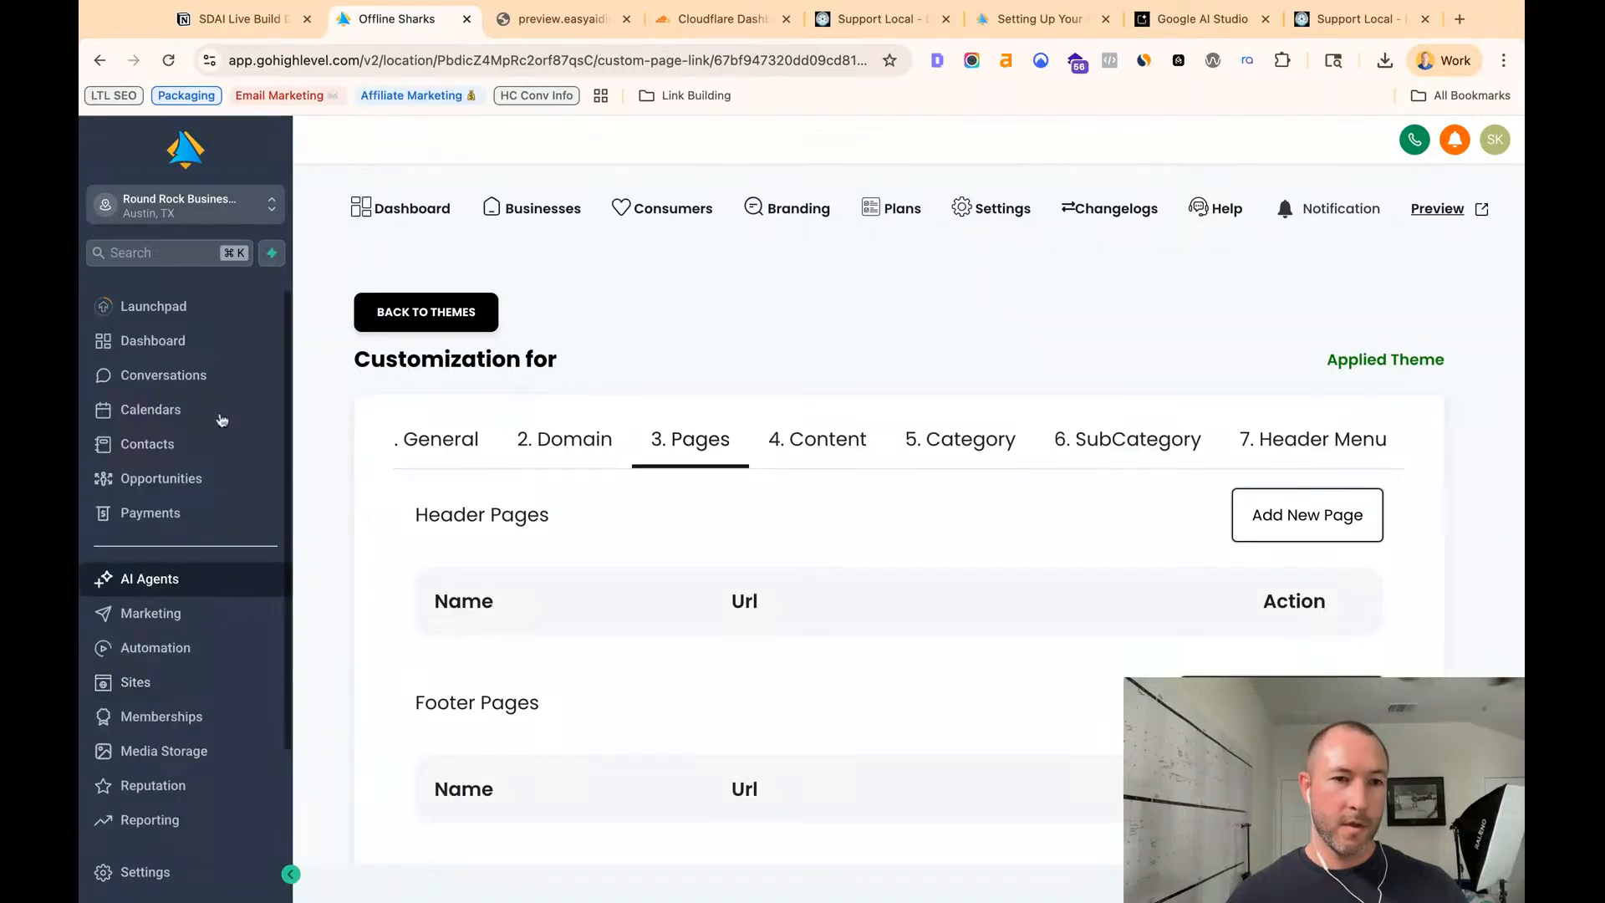
{"action": "left_click", "coordinate": [142, 872]}
{"action": "left_click", "coordinate": [148, 455]}
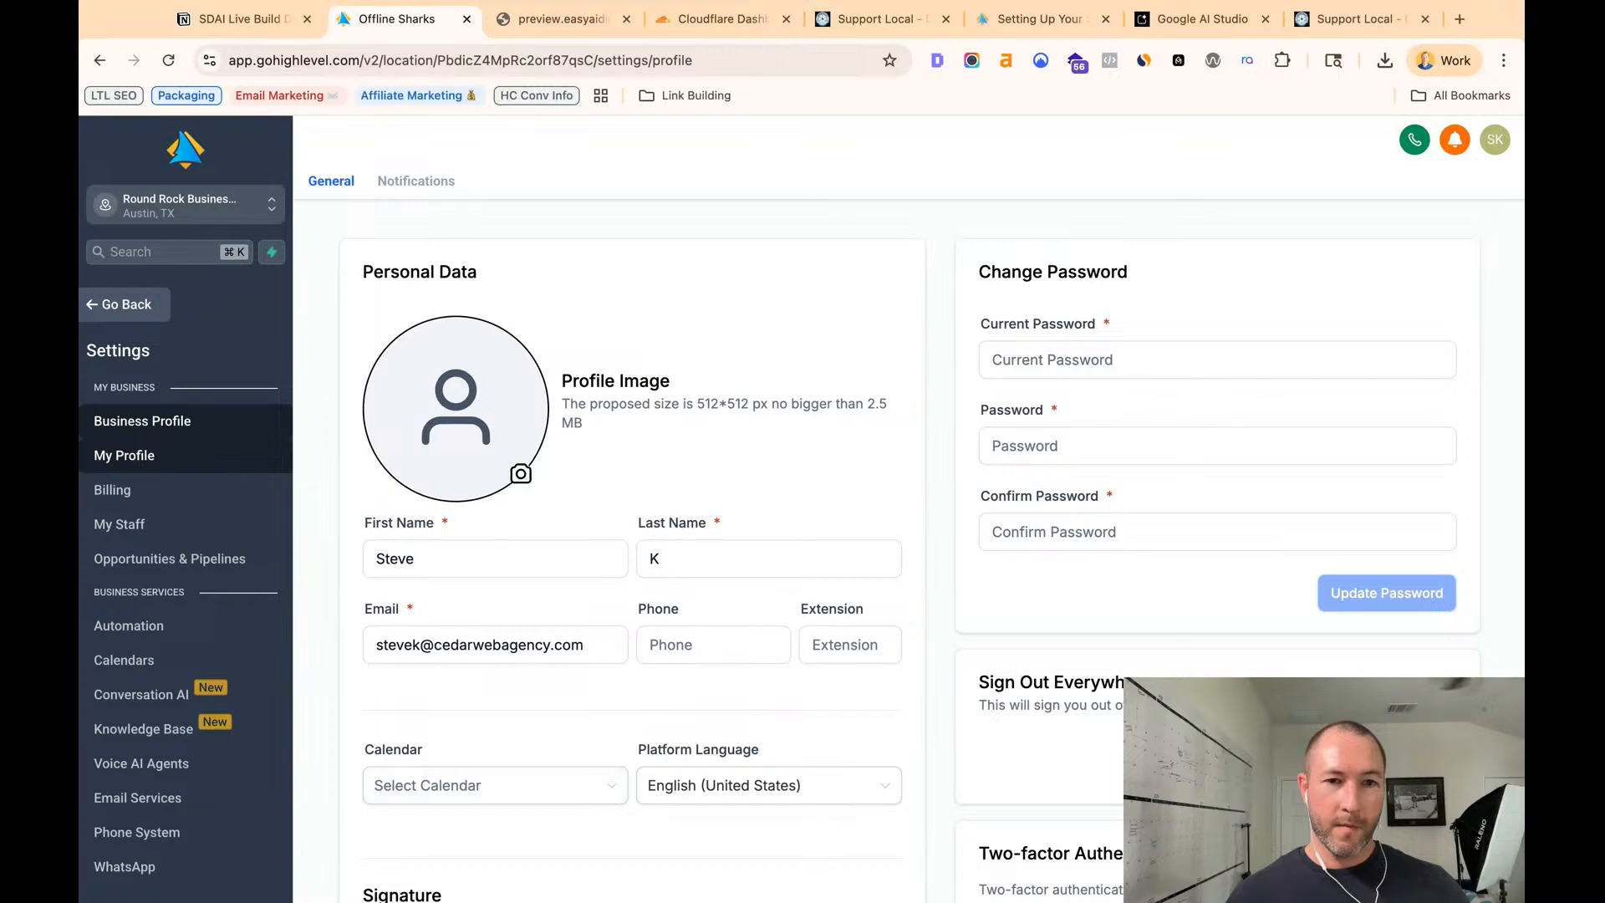
{"action": "scroll", "coordinate": [422, 501], "scroll_direction": "down", "scroll_amount": 3}
{"action": "scroll", "coordinate": [423, 502], "scroll_direction": "up", "scroll_amount": 1}
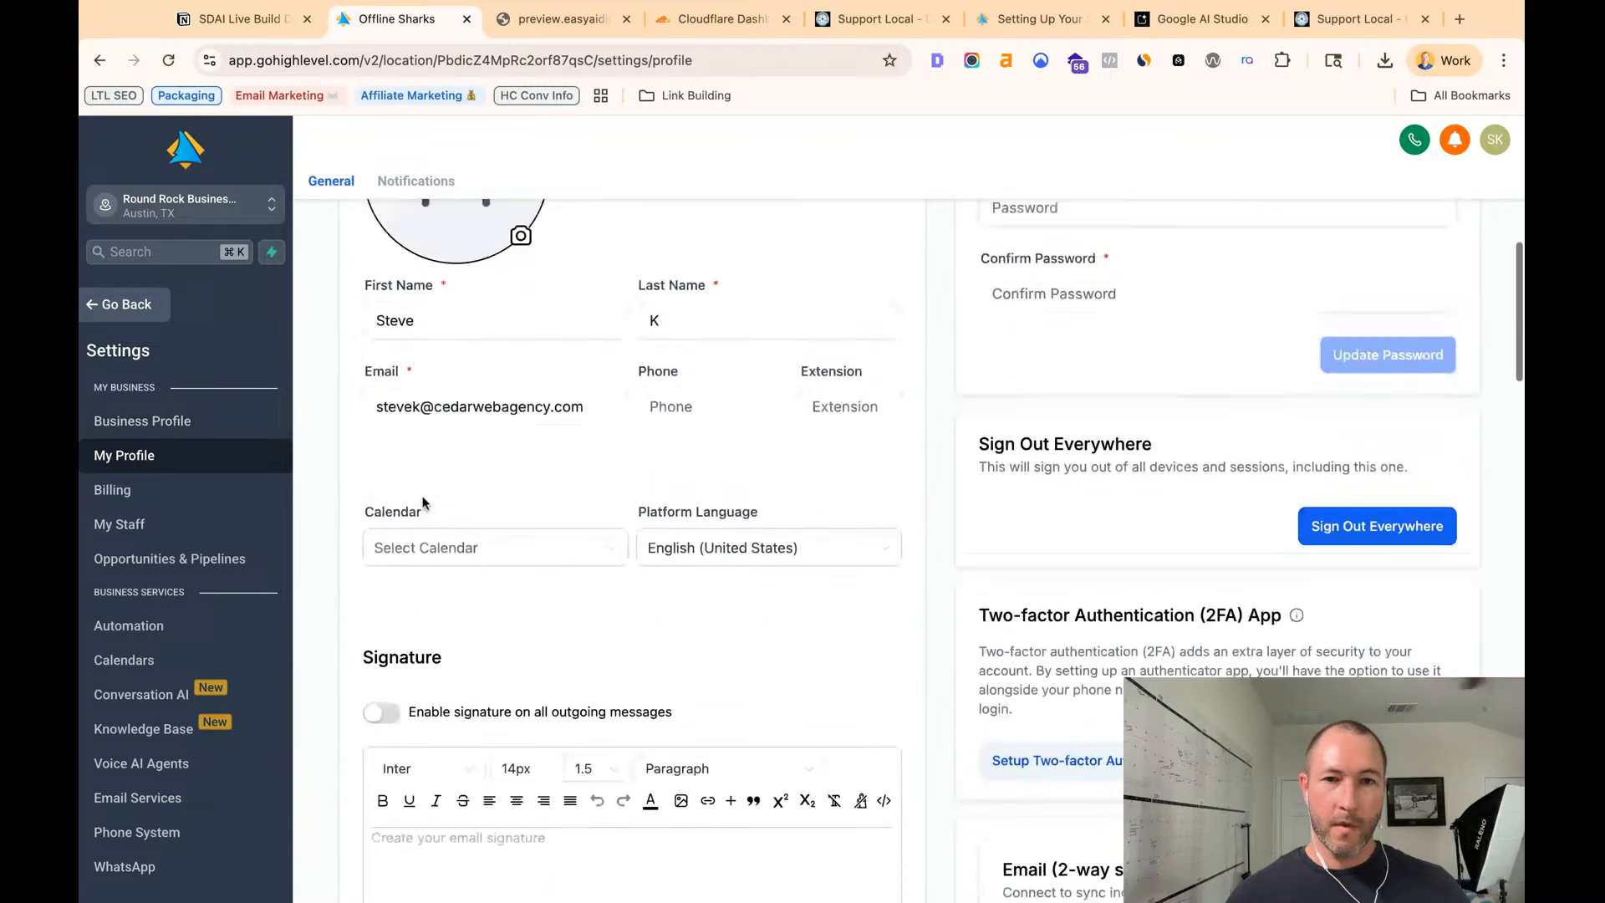
{"action": "scroll", "coordinate": [422, 502], "scroll_direction": "down", "scroll_amount": 4}
{"action": "scroll", "coordinate": [422, 501], "scroll_direction": "down", "scroll_amount": 4}
{"action": "scroll", "coordinate": [422, 502], "scroll_direction": "up", "scroll_amount": 8}
- Review the whole Business Profile page, from general information and address to email compliance and contact deduplication preferences
{"action": "left_click", "coordinate": [142, 420]}
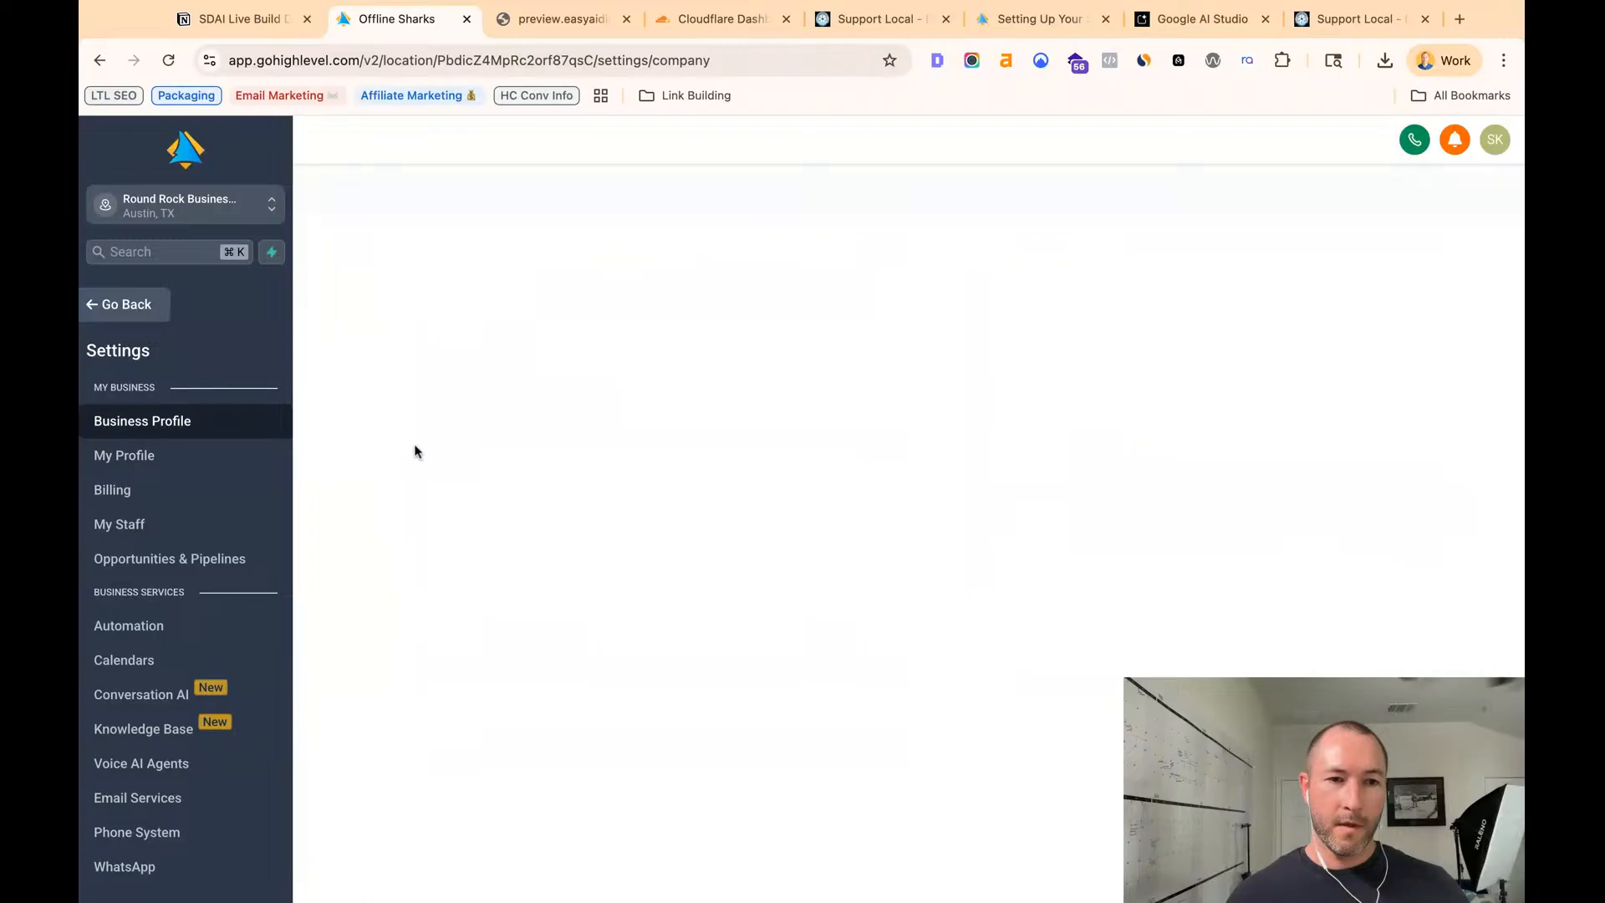
{"action": "scroll", "coordinate": [709, 561], "scroll_direction": "down", "scroll_amount": 1}
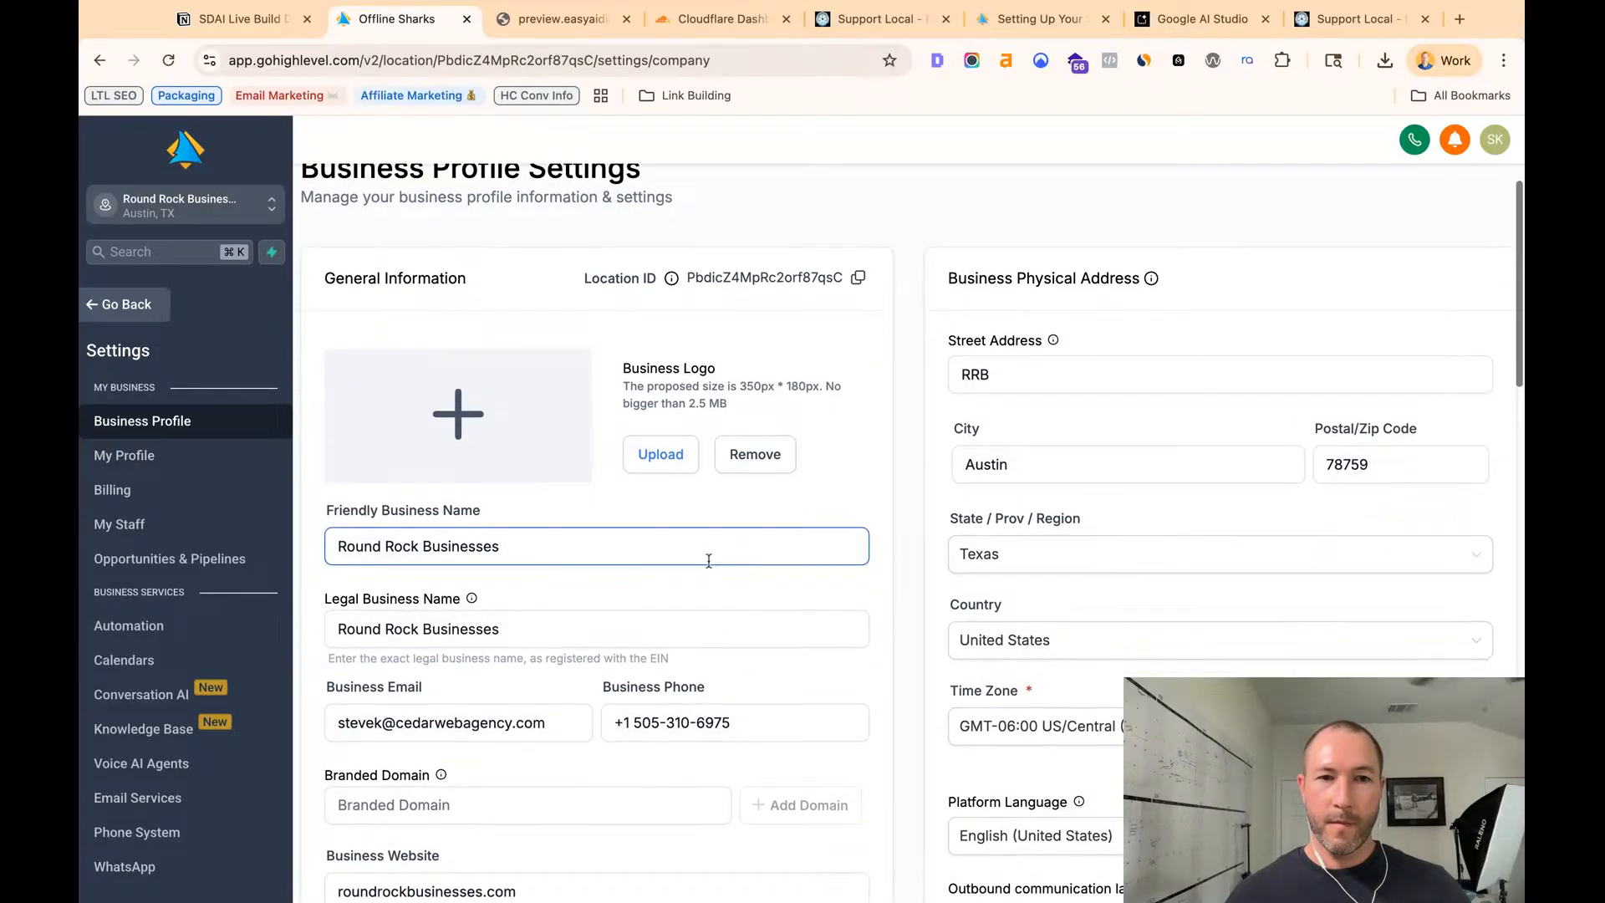
{"action": "scroll", "coordinate": [753, 563], "scroll_direction": "down", "scroll_amount": 3}
{"action": "scroll", "coordinate": [788, 564], "scroll_direction": "down", "scroll_amount": 8}
{"action": "scroll", "coordinate": [788, 570], "scroll_direction": "down", "scroll_amount": 6}
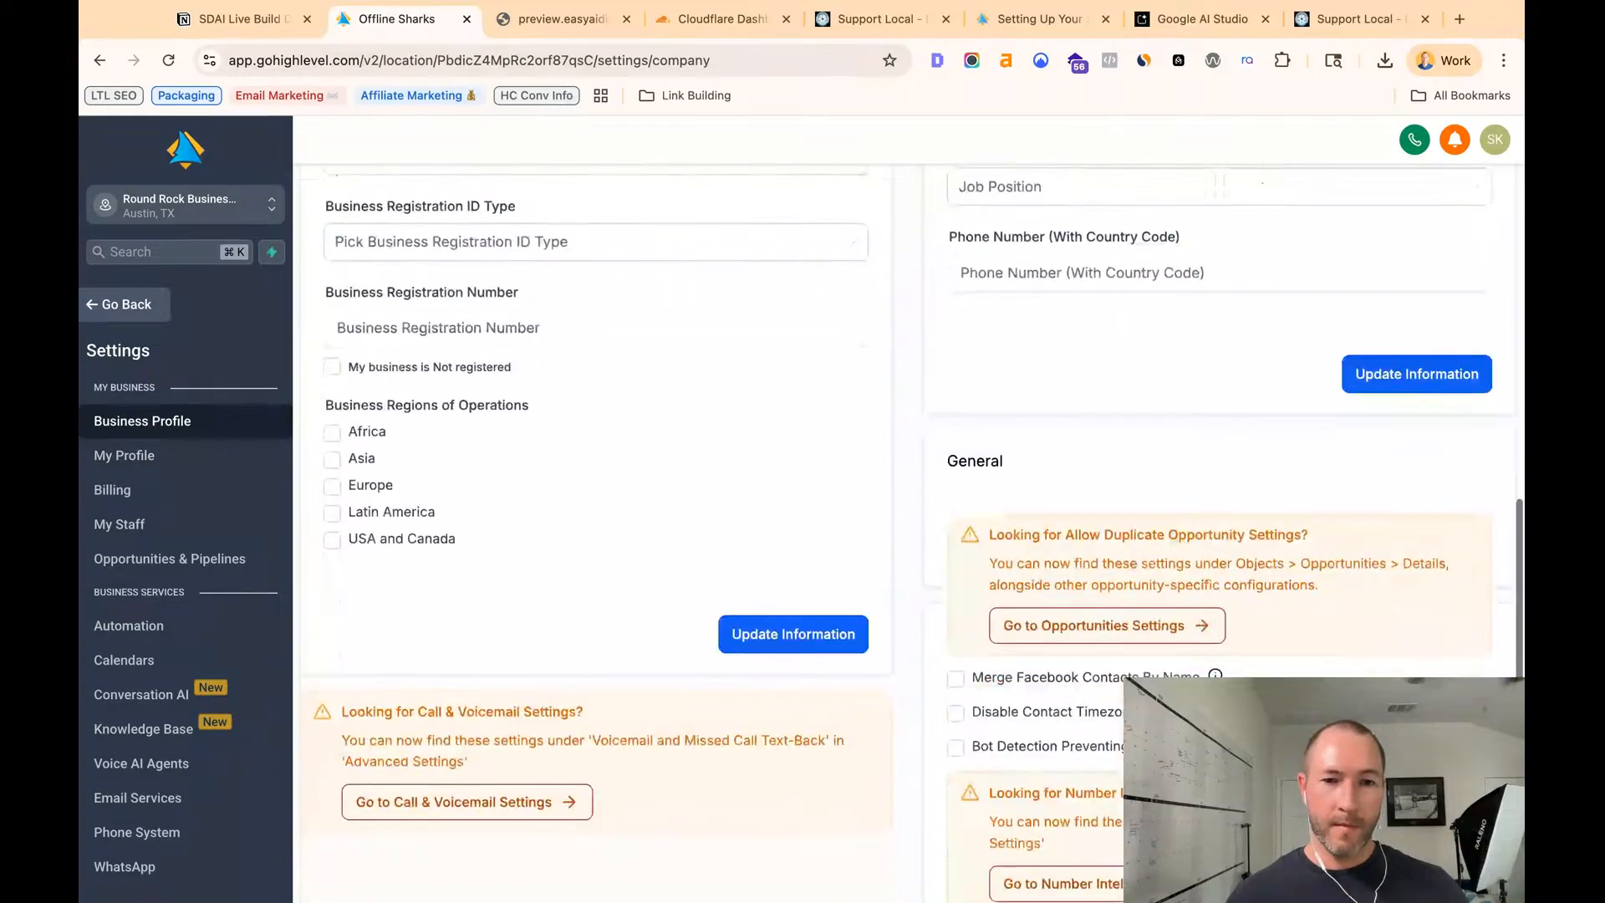
{"action": "scroll", "coordinate": [787, 569], "scroll_direction": "down", "scroll_amount": 12}
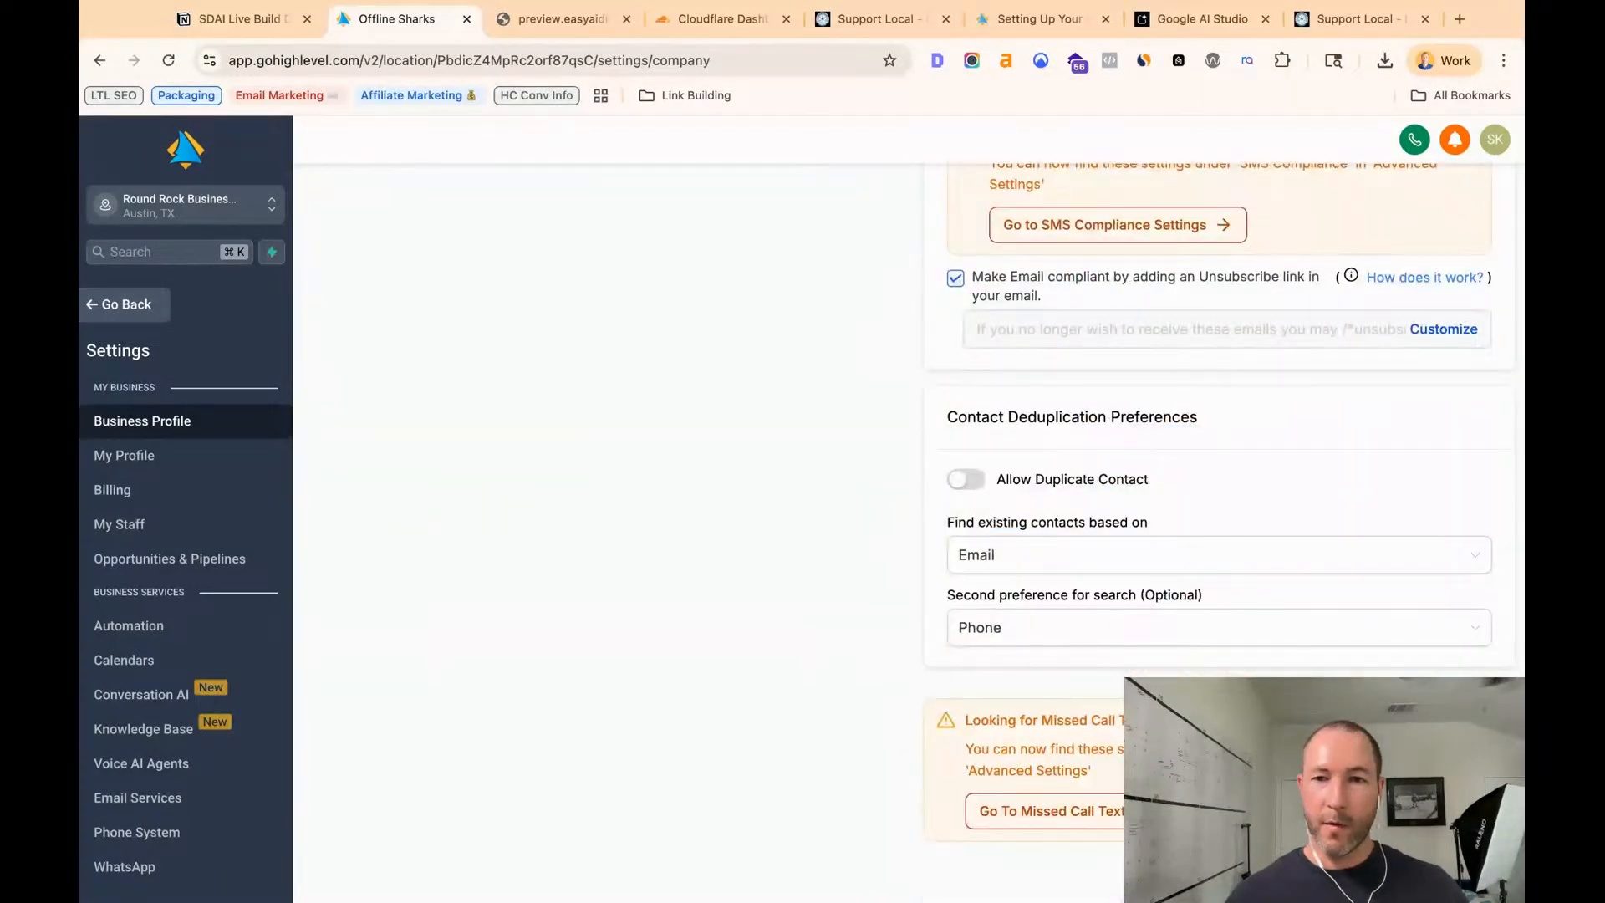
{"action": "scroll", "coordinate": [913, 535], "scroll_direction": "up", "scroll_amount": 20}
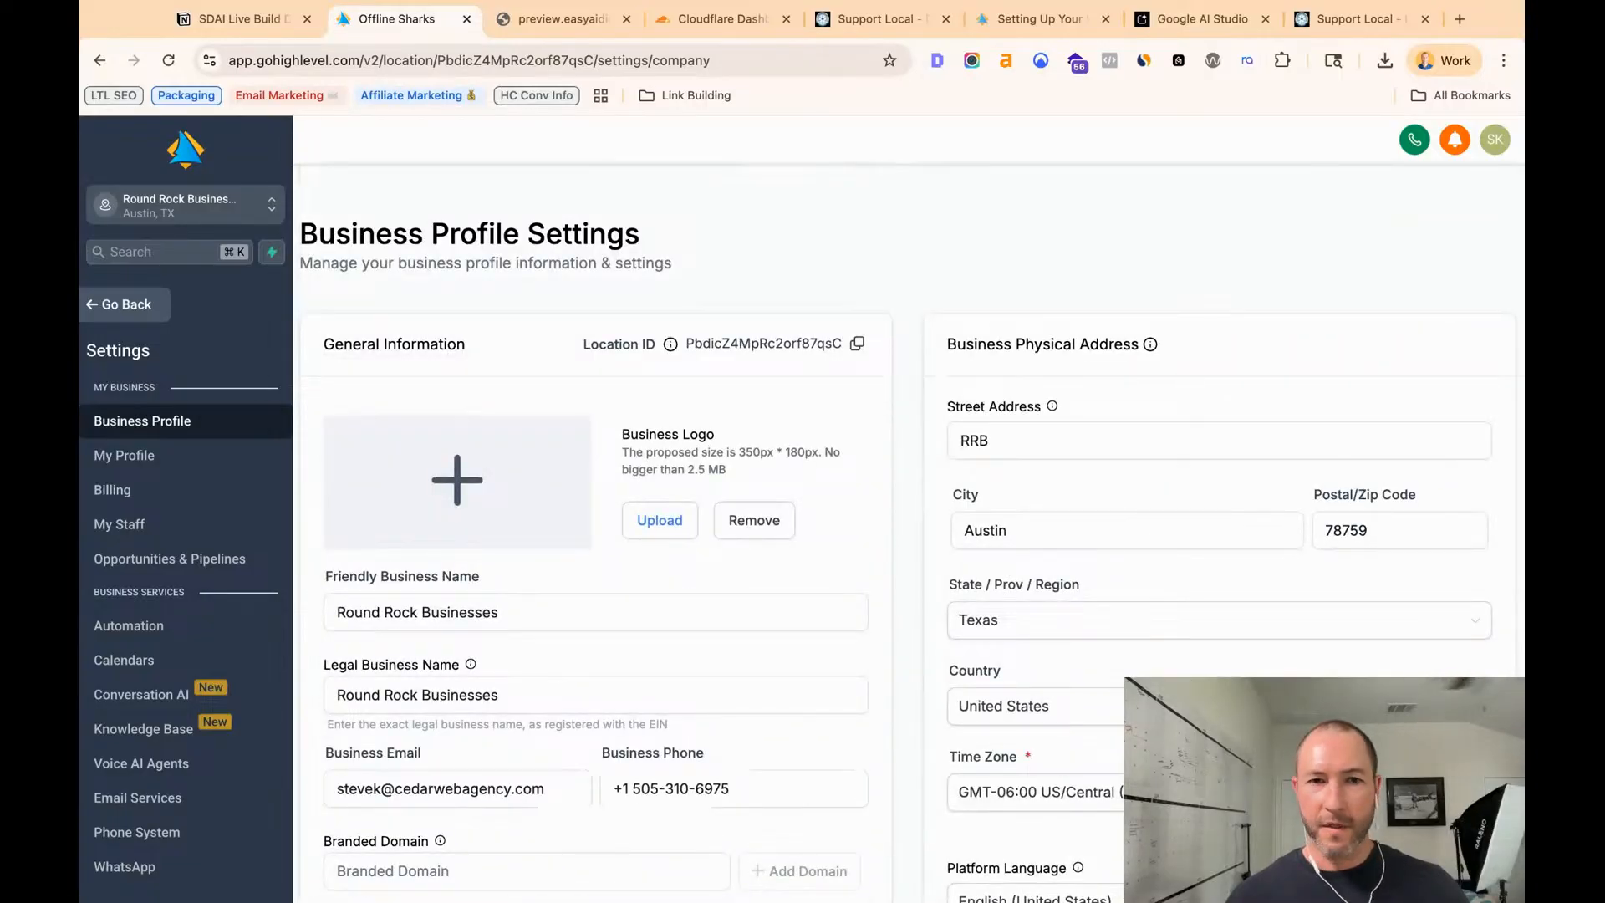
- Return to My Profile and recheck the user's contact fields and the outgoing message signature
{"action": "left_click", "coordinate": [156, 458]}
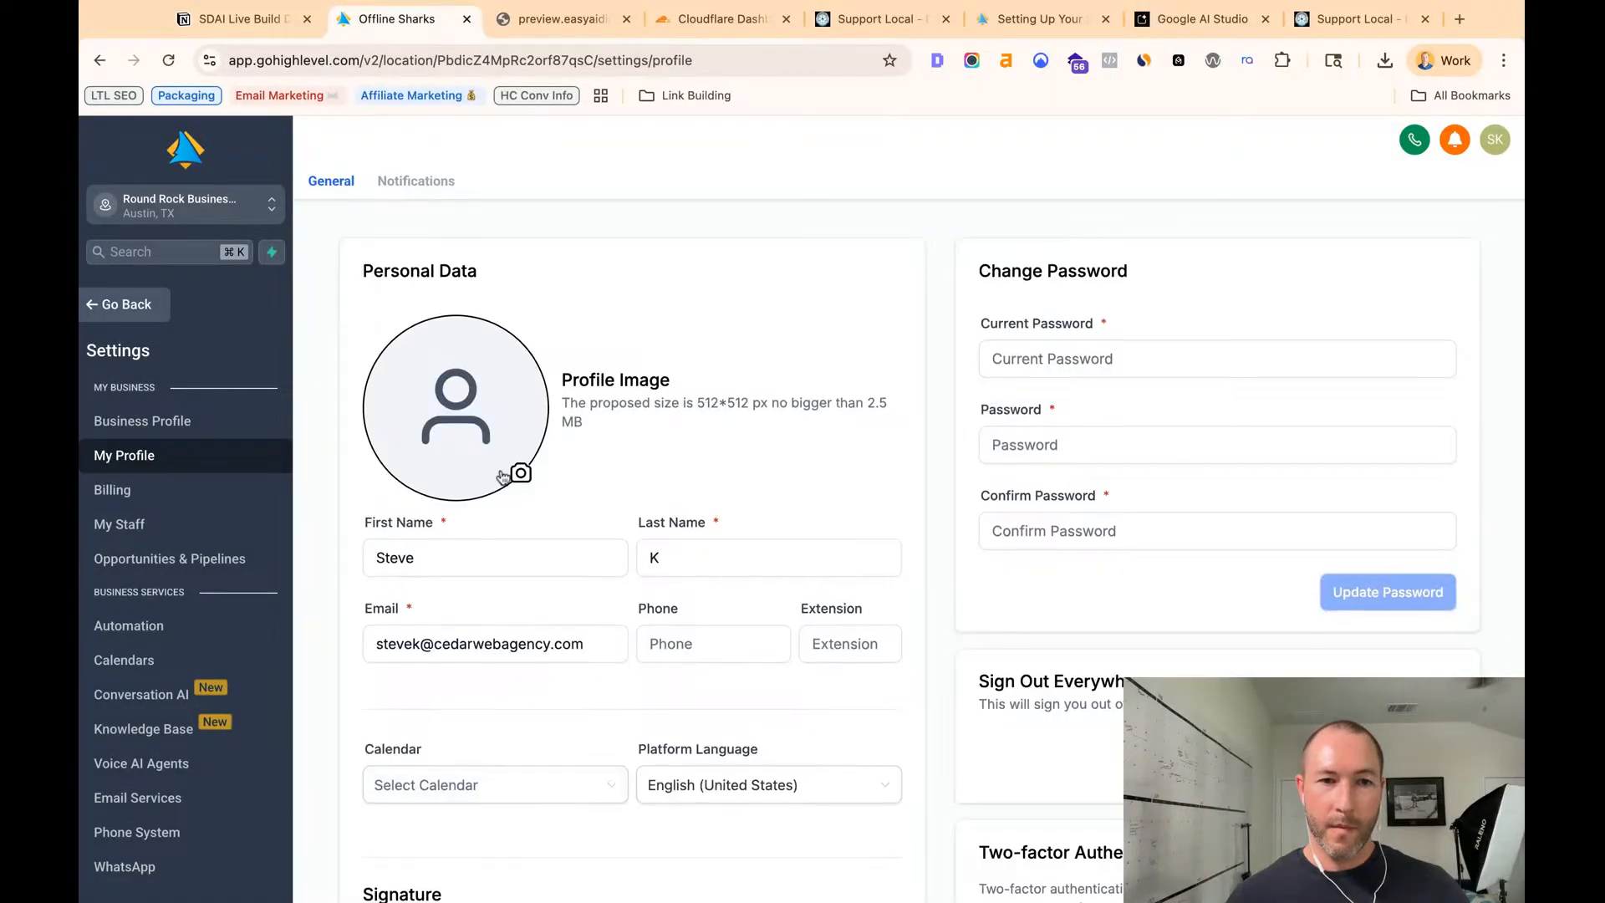
{"action": "scroll", "coordinate": [502, 477], "scroll_direction": "down", "scroll_amount": 3}
{"action": "scroll", "coordinate": [500, 476], "scroll_direction": "down", "scroll_amount": 8}
{"action": "scroll", "coordinate": [510, 418], "scroll_direction": "up", "scroll_amount": 6}
{"action": "scroll", "coordinate": [515, 373], "scroll_direction": "up", "scroll_amount": 3}
{"action": "scroll", "coordinate": [163, 521], "scroll_direction": "down", "scroll_amount": 5}
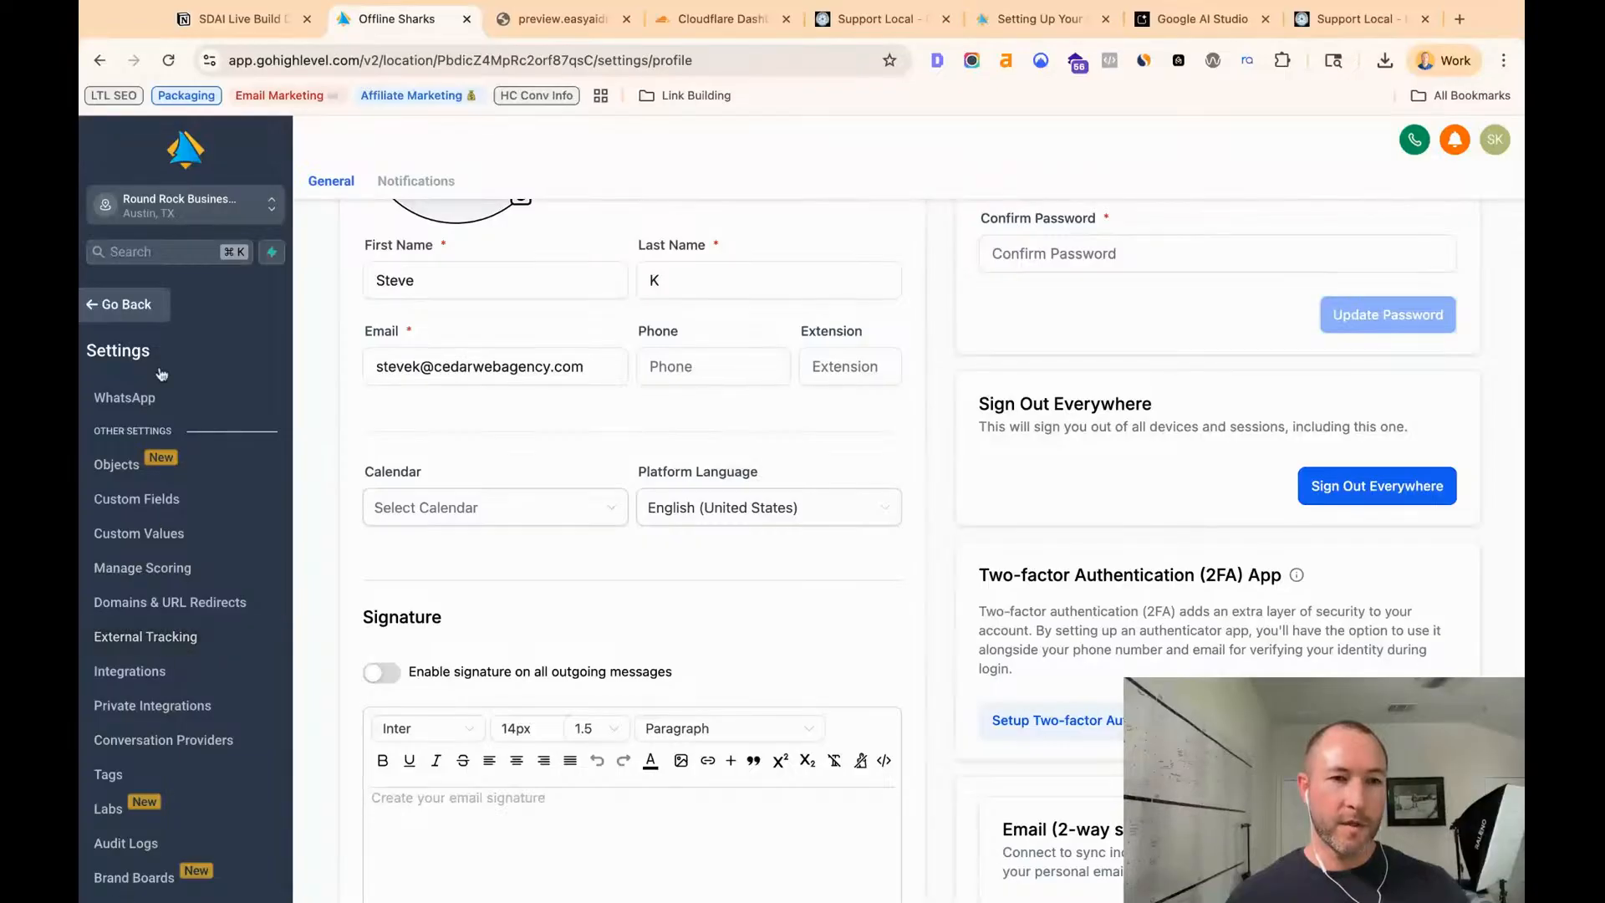
- Leave the settings and open the Free Listing Outreach workflow from the Outreach Workflows folder inside SmartDirectoryAI Workflows
{"action": "left_click", "coordinate": [120, 318]}
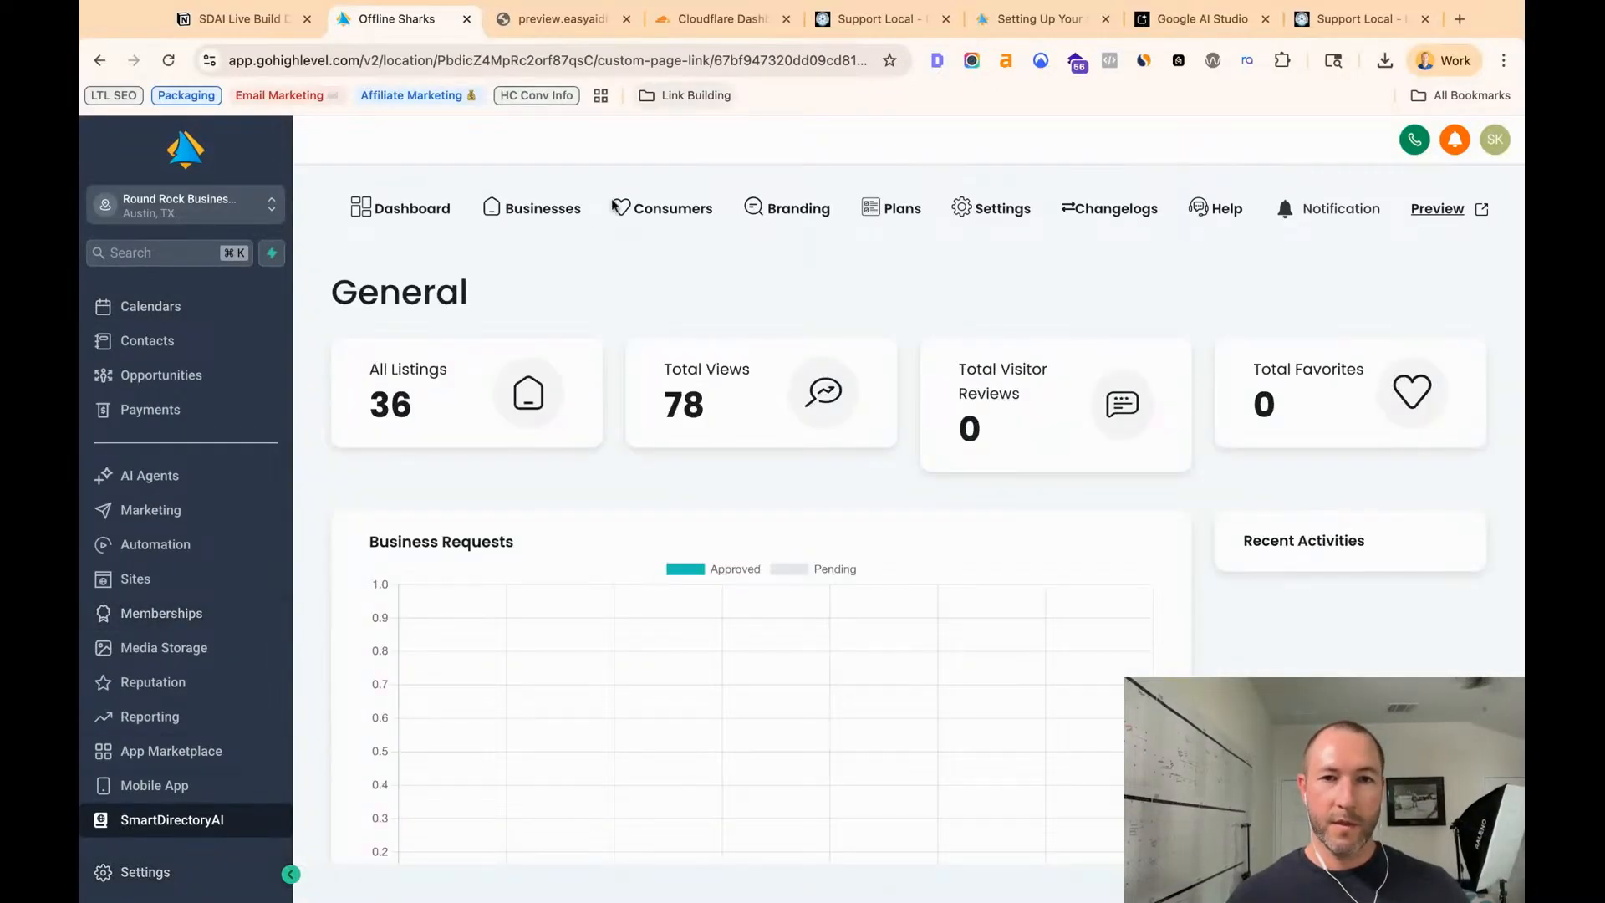
{"action": "left_click", "coordinate": [177, 550]}
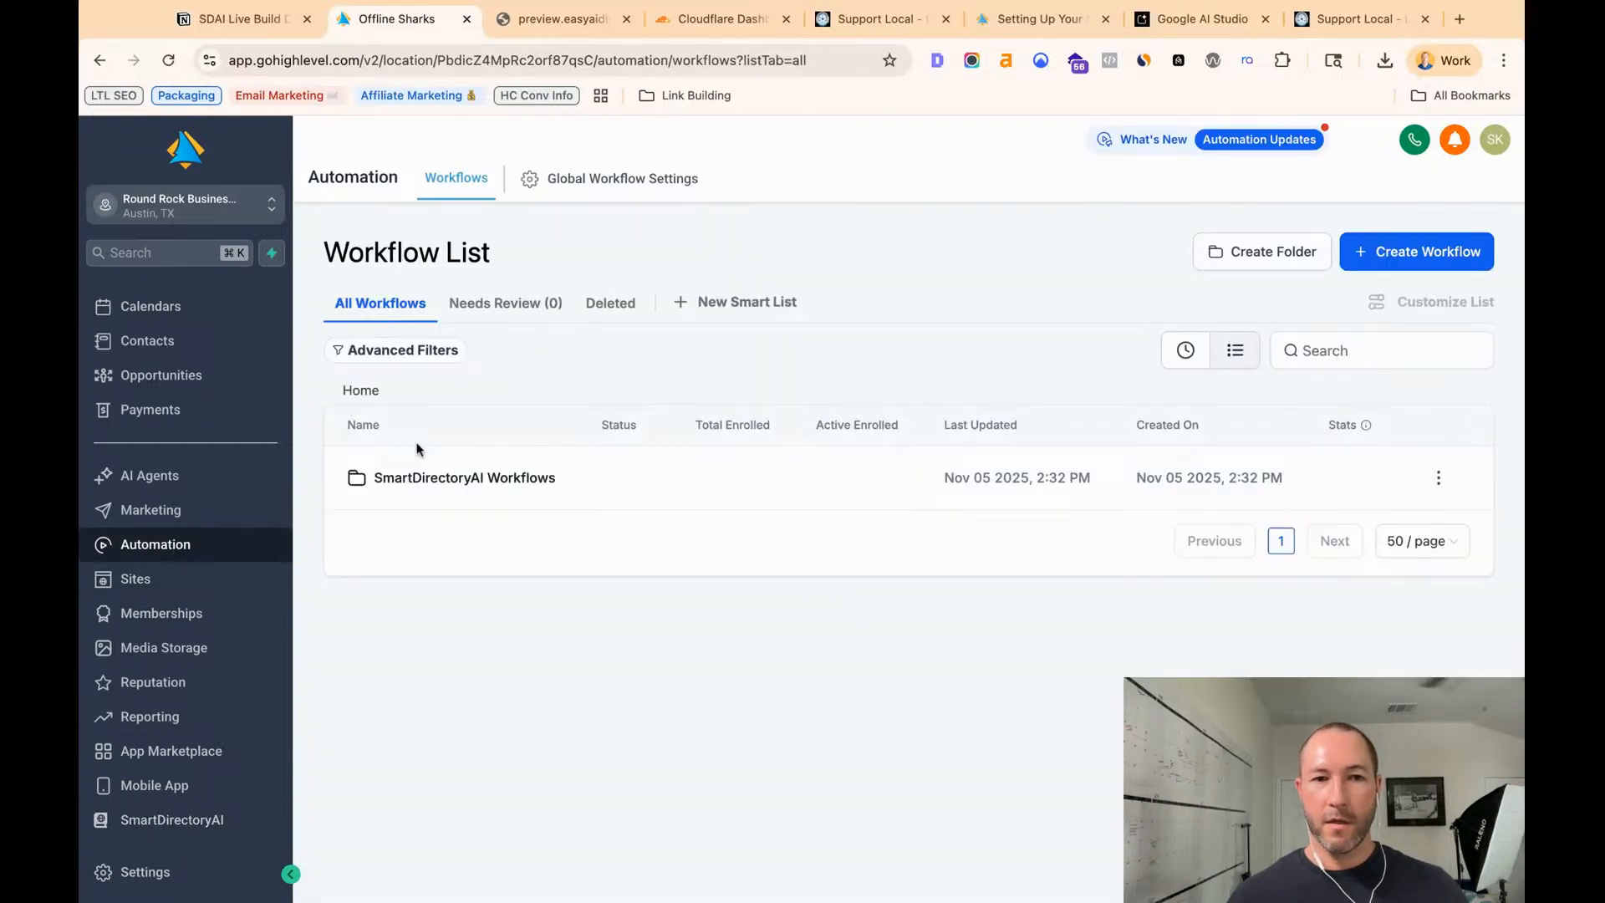
{"action": "left_click", "coordinate": [493, 479]}
{"action": "left_click", "coordinate": [491, 480]}
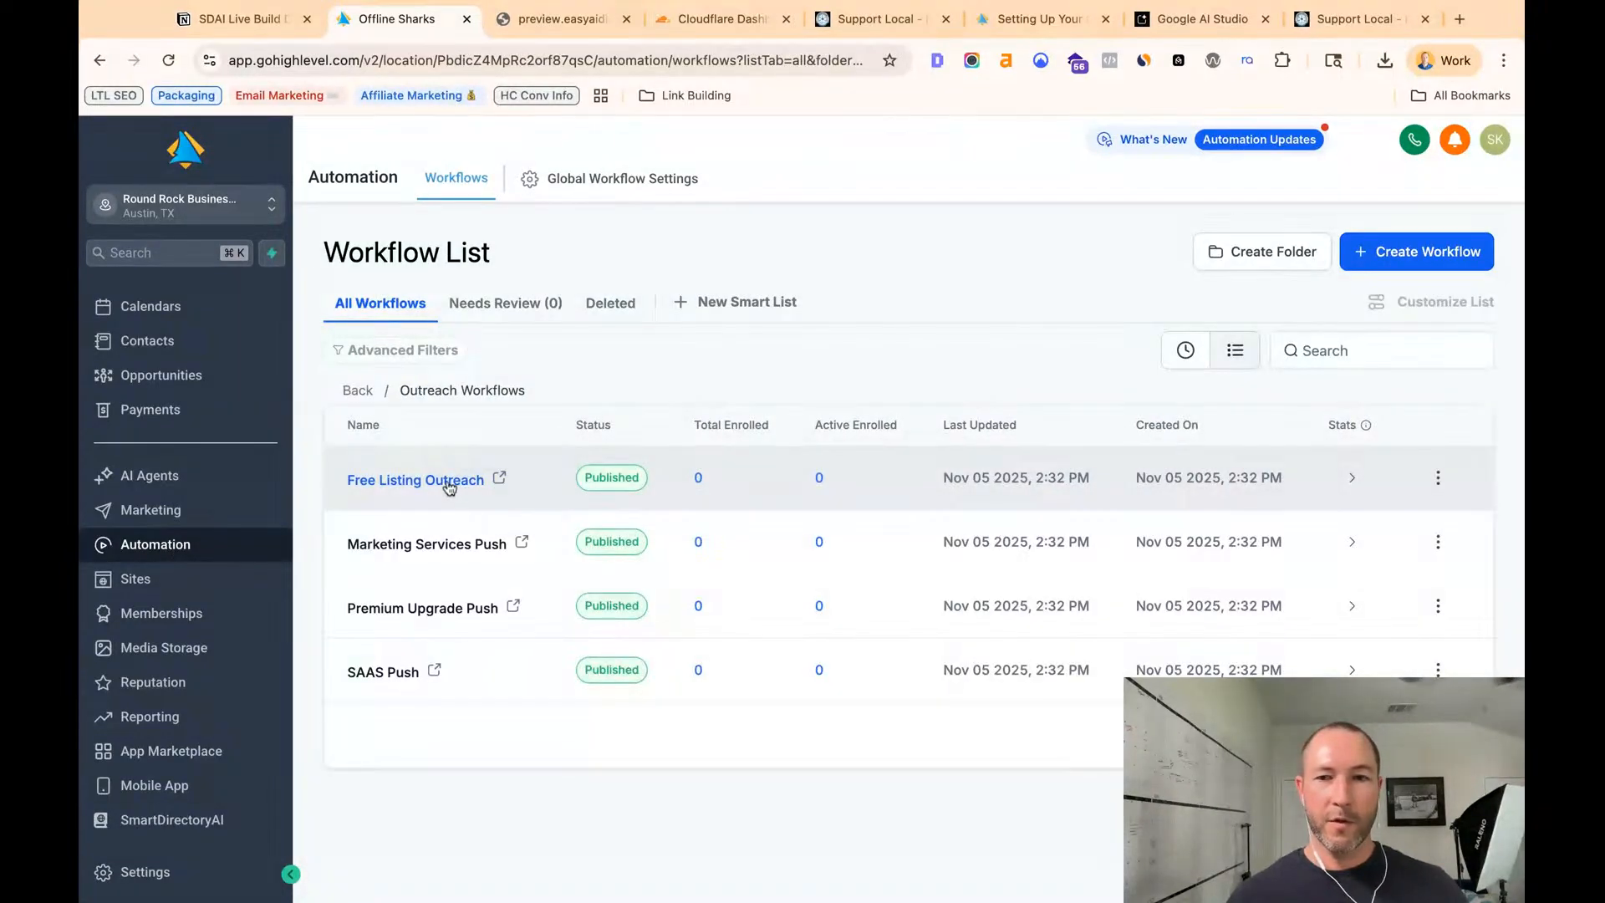
{"action": "left_click", "coordinate": [450, 481]}
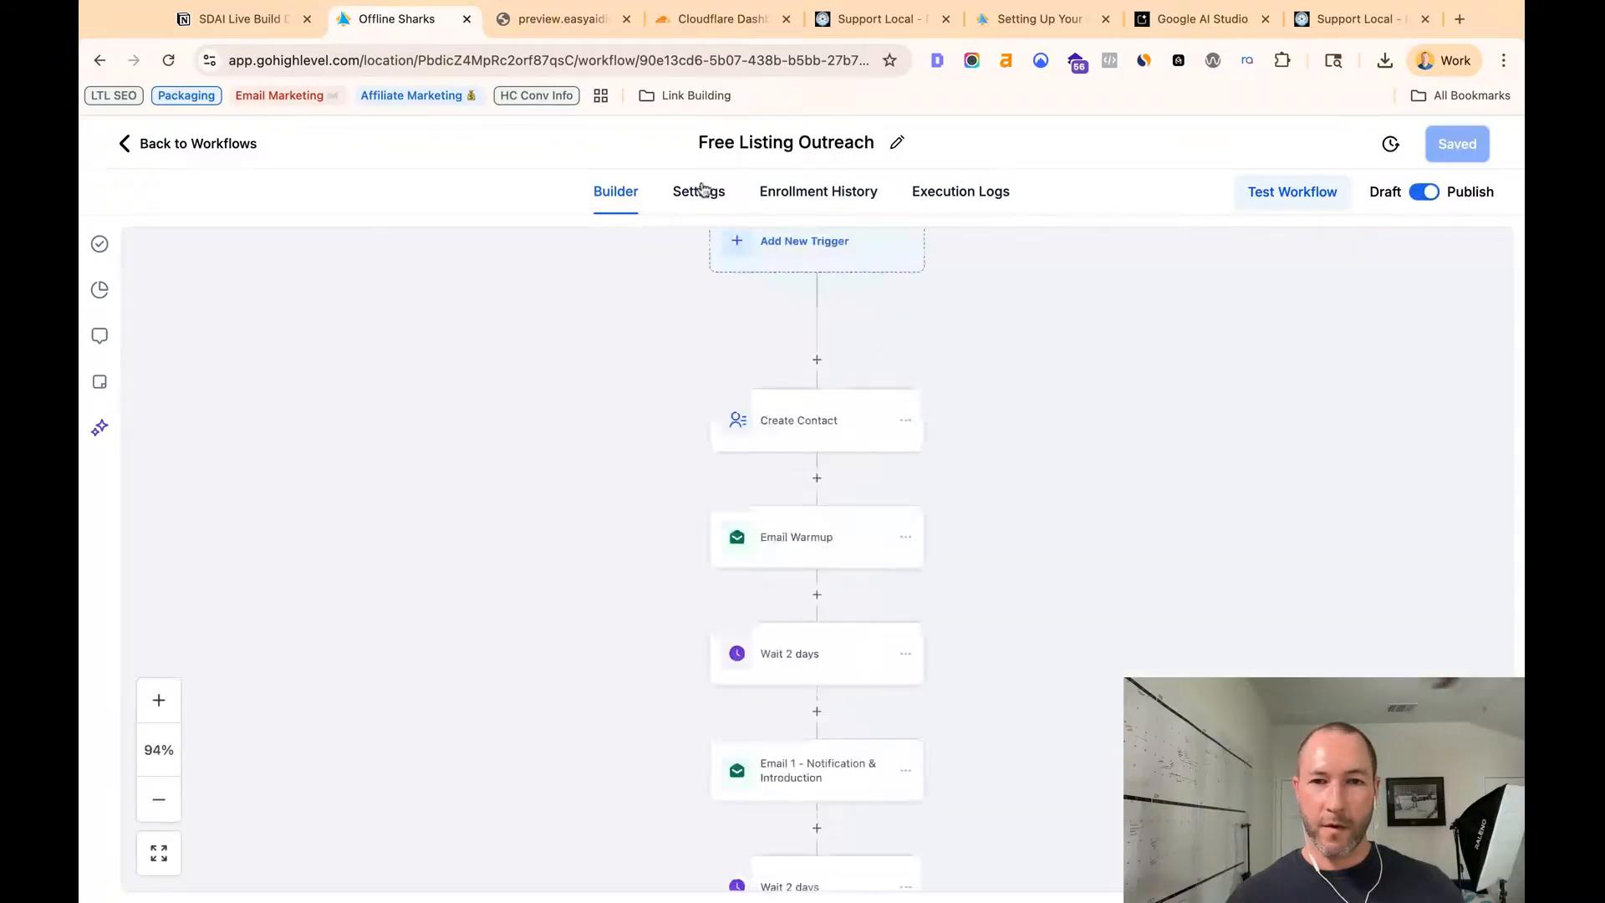
- Review the sender and subject settings of the Email Warmup action and open its linked email template
{"action": "scroll", "coordinate": [783, 552], "scroll_direction": "down", "scroll_amount": 1}
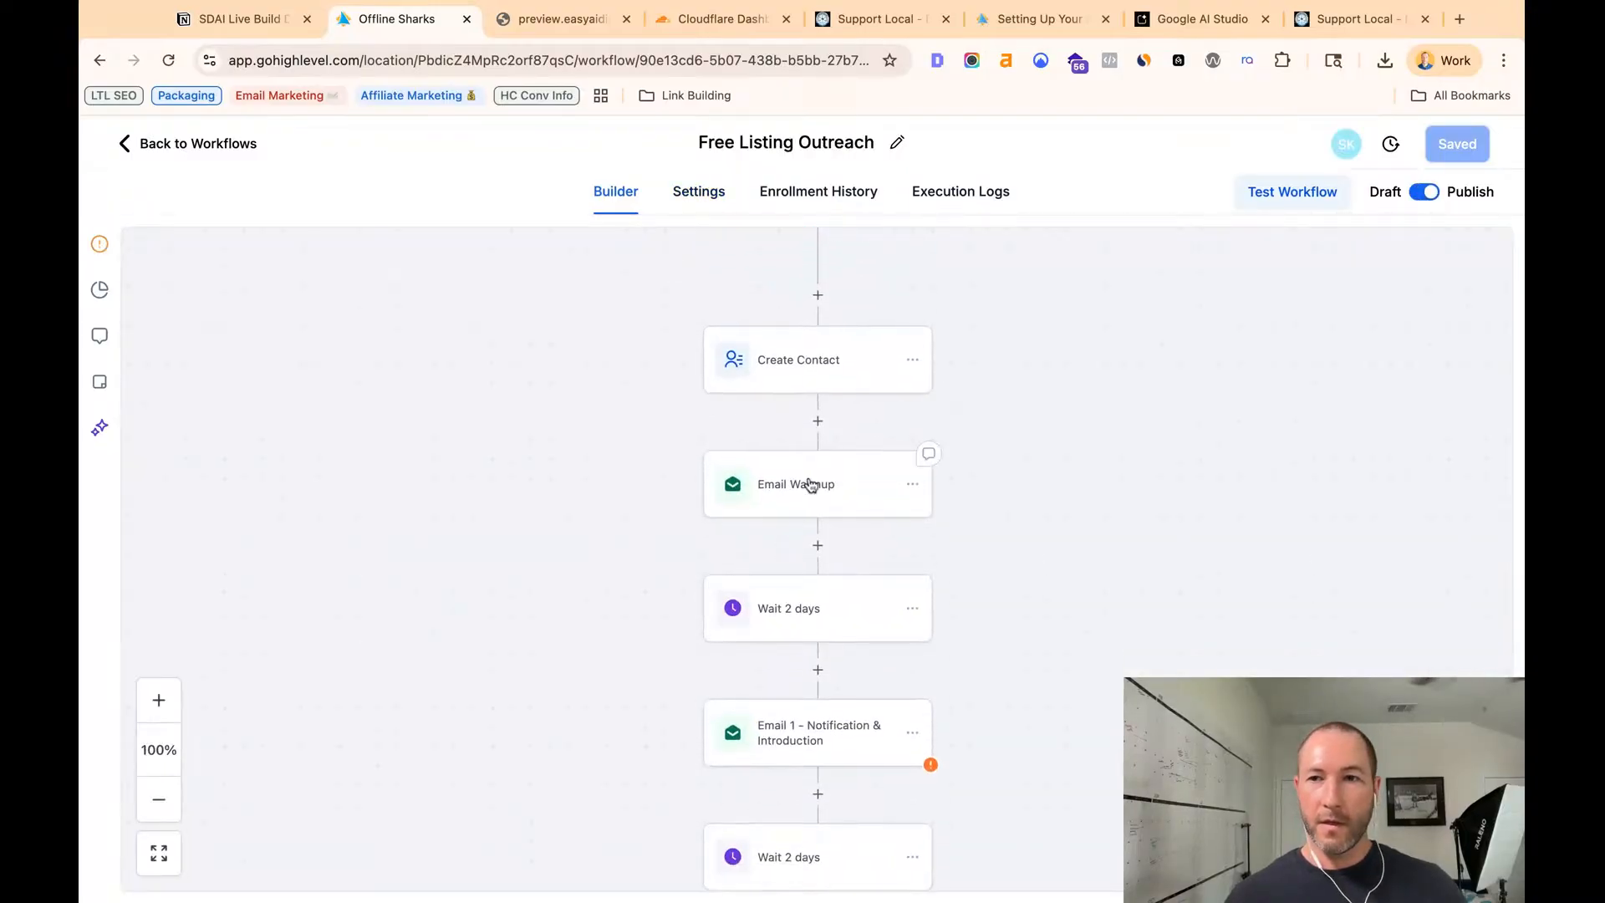
{"action": "left_click", "coordinate": [820, 484]}
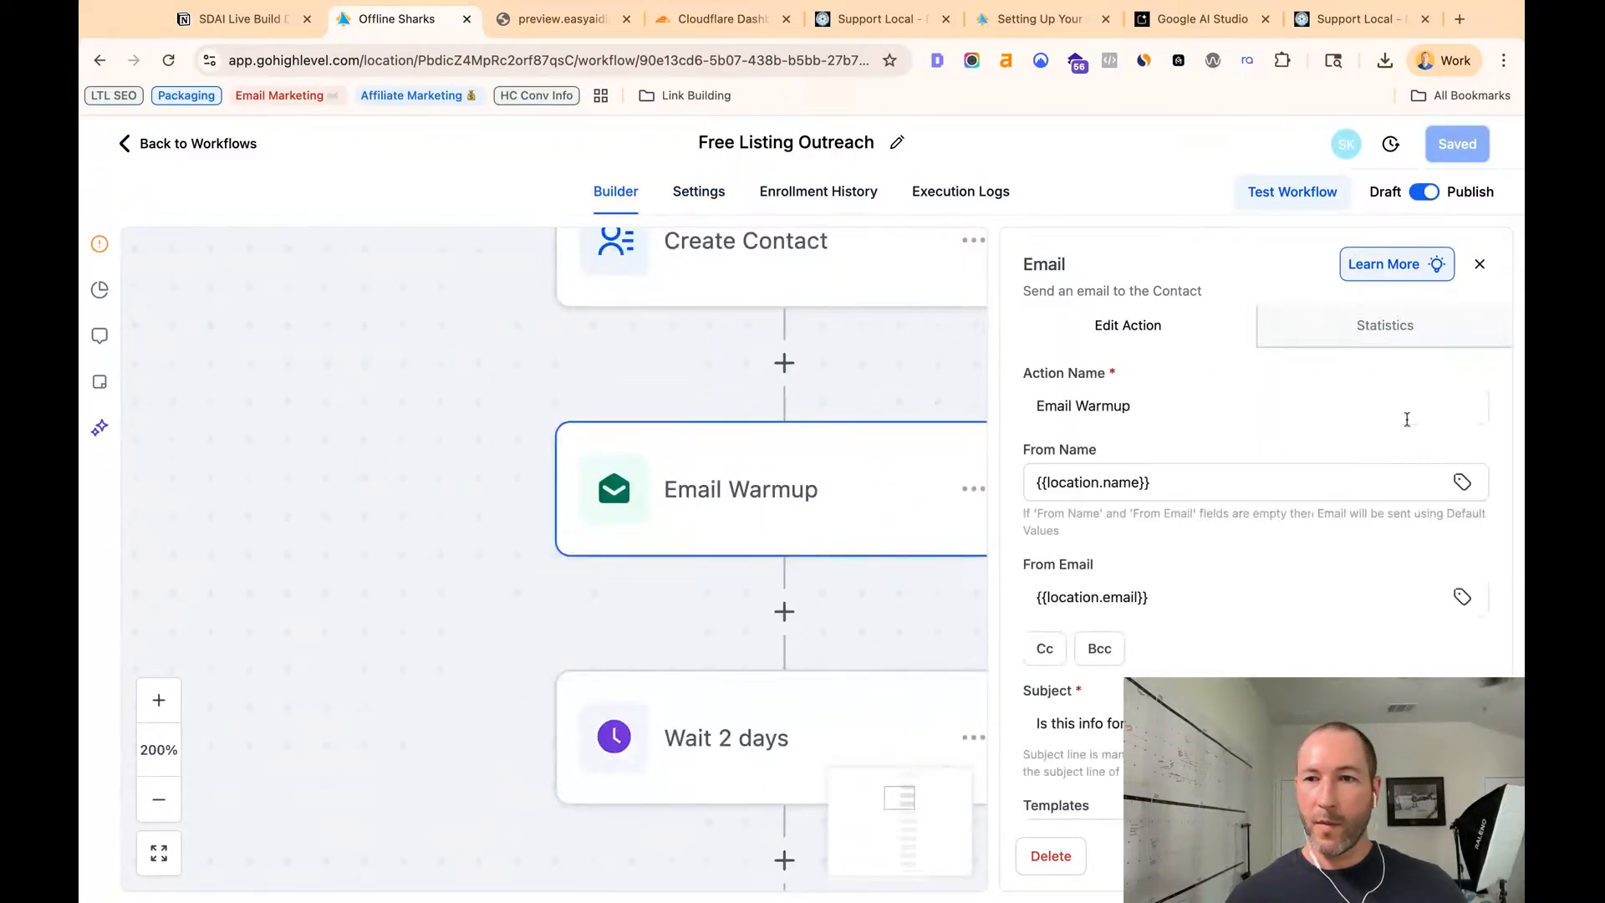
{"action": "scroll", "coordinate": [1247, 548], "scroll_direction": "down", "scroll_amount": 3}
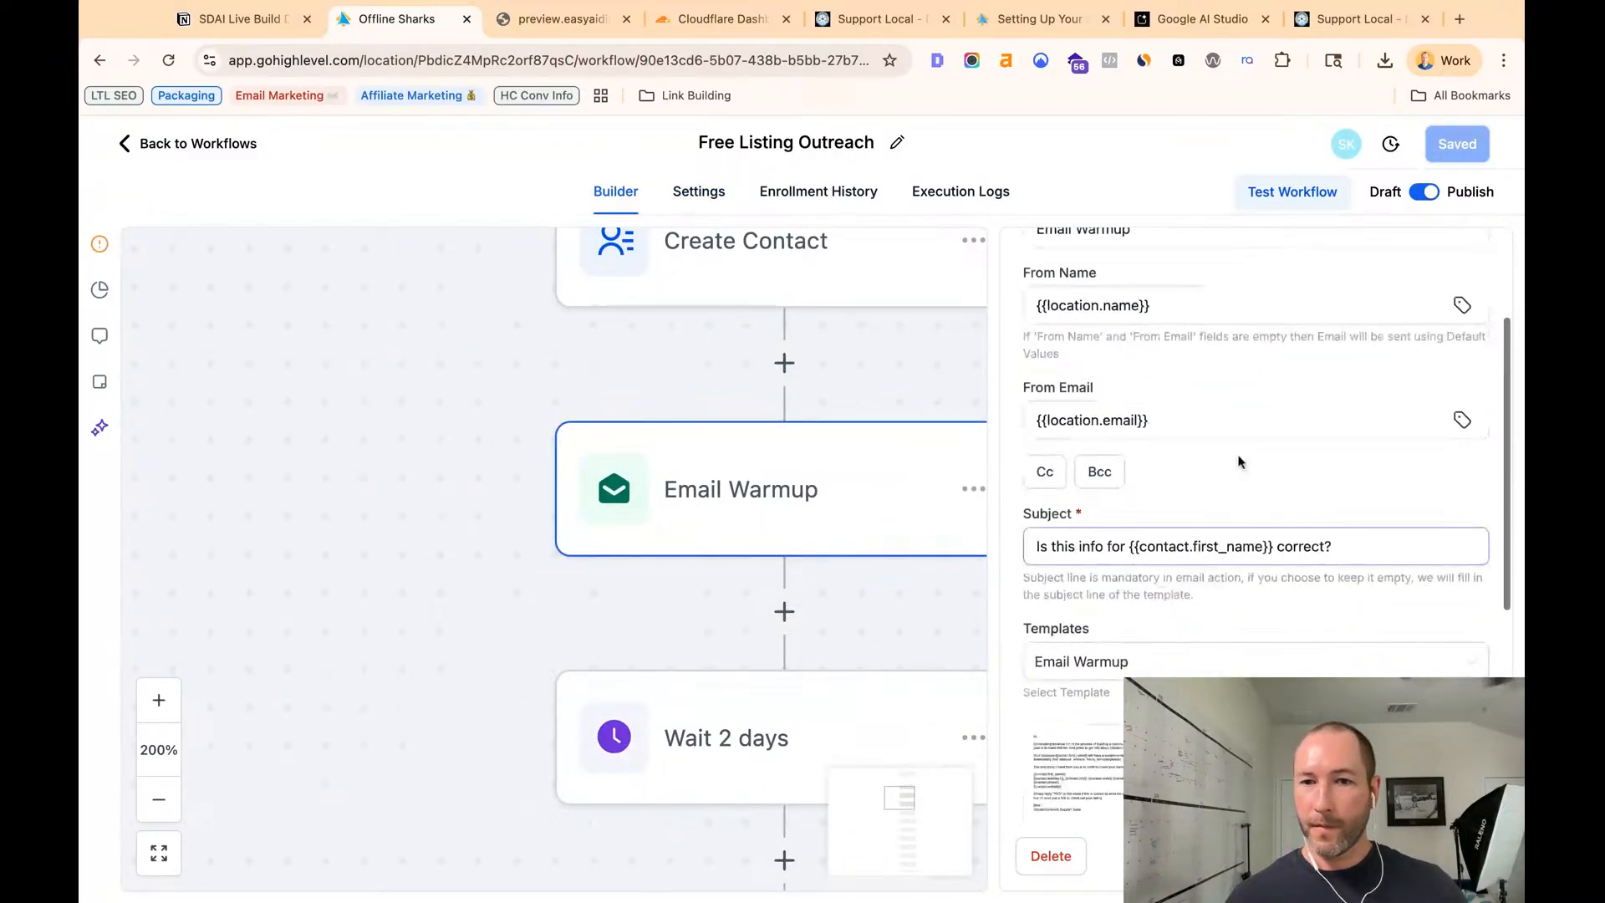
{"action": "left_click", "coordinate": [1461, 306]}
{"action": "left_click", "coordinate": [1268, 276]}
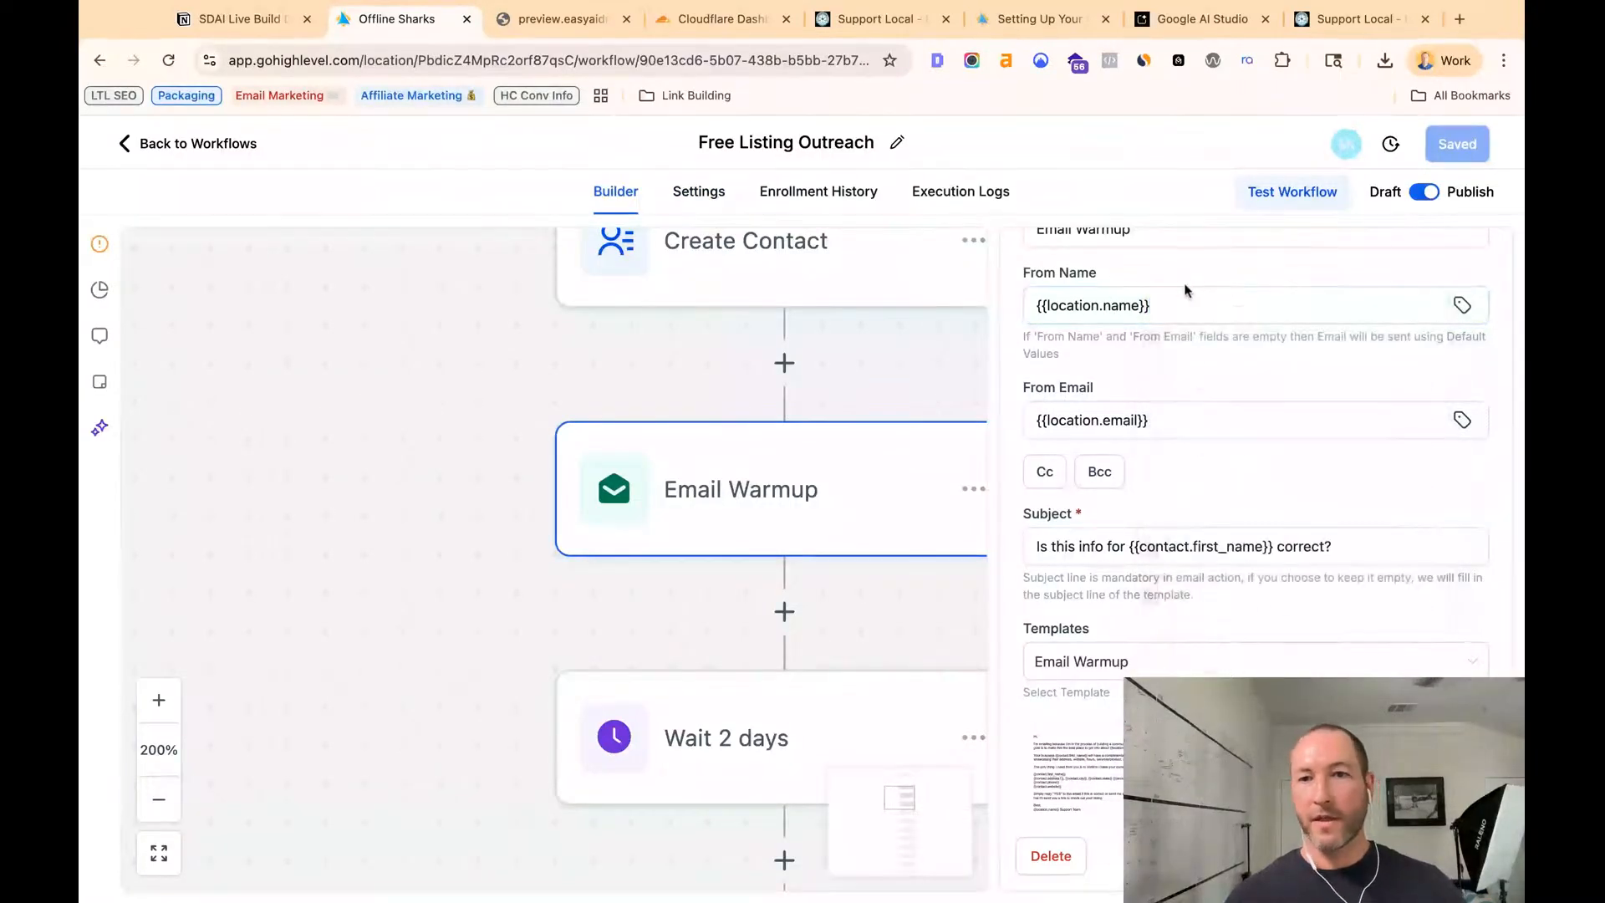
{"action": "triple_click", "coordinate": [1182, 305]}
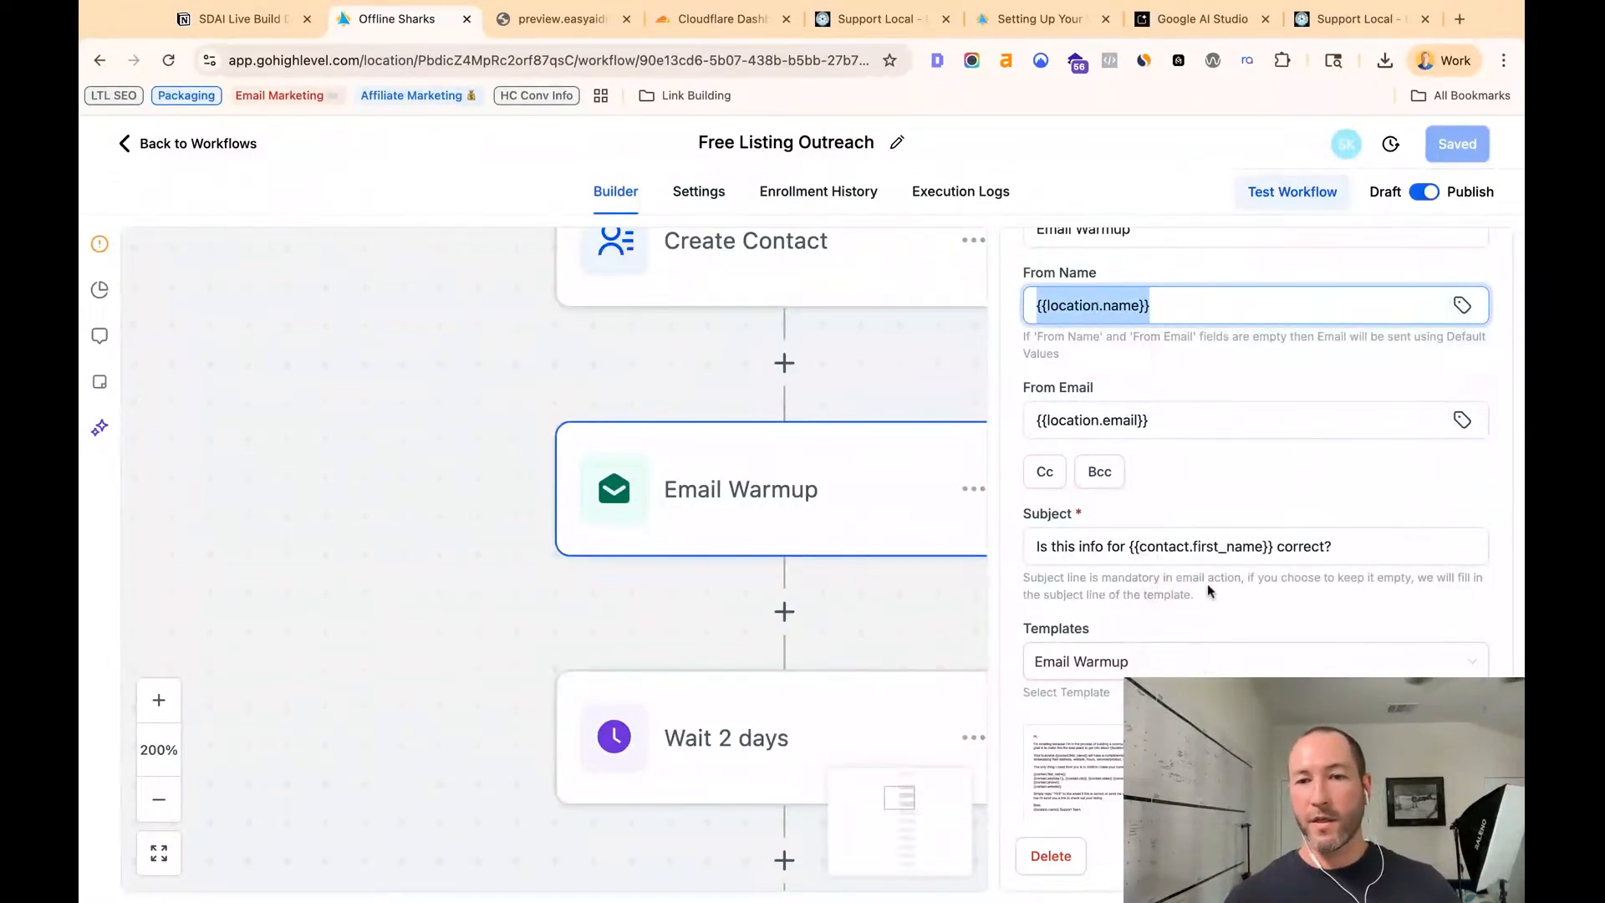
{"action": "scroll", "coordinate": [1197, 584], "scroll_direction": "down", "scroll_amount": 3}
{"action": "left_click", "coordinate": [1109, 664]}
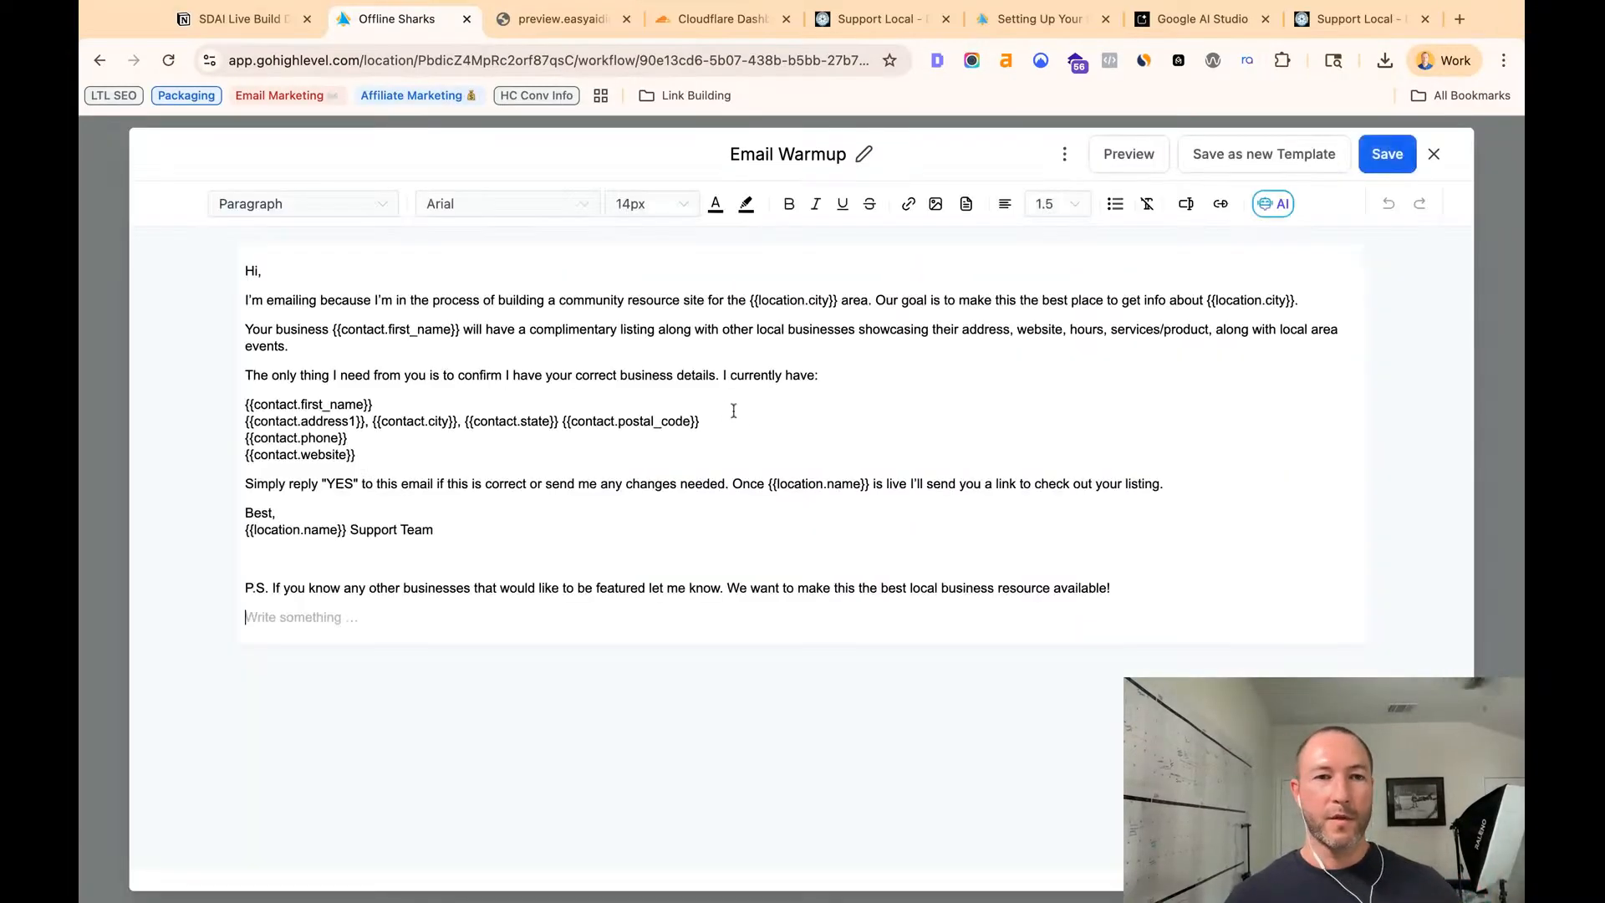
- Preview the Email Warmup template and check how its city merge fields render in the opening paragraph
{"action": "left_click", "coordinate": [1135, 159]}
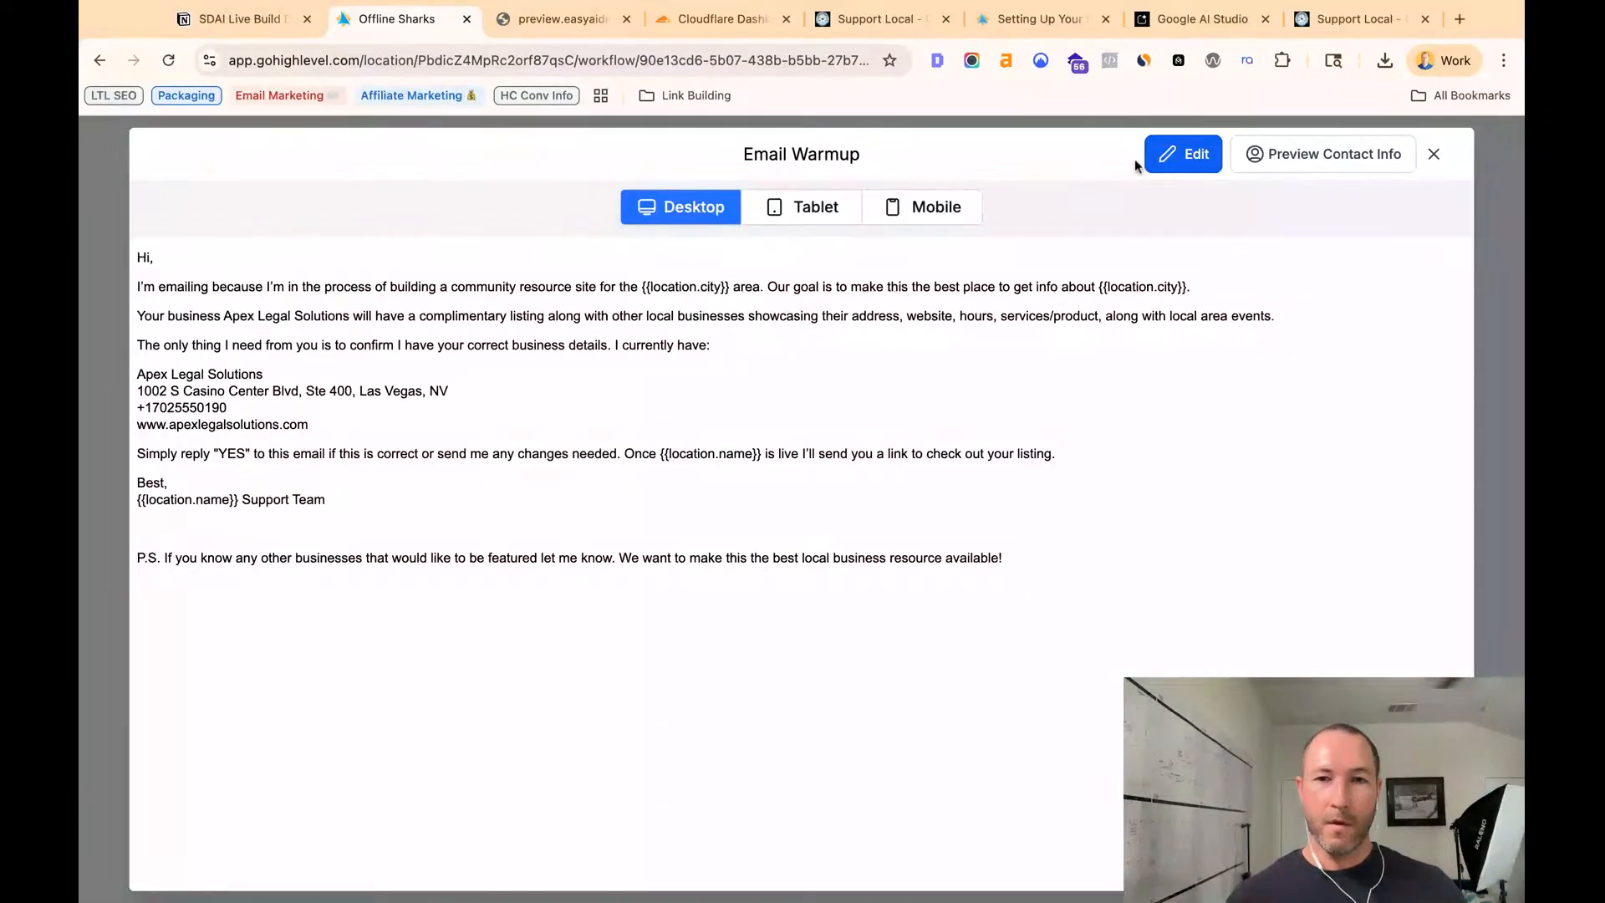
{"action": "double_click", "coordinate": [642, 287]}
{"action": "left_click", "coordinate": [670, 366]}
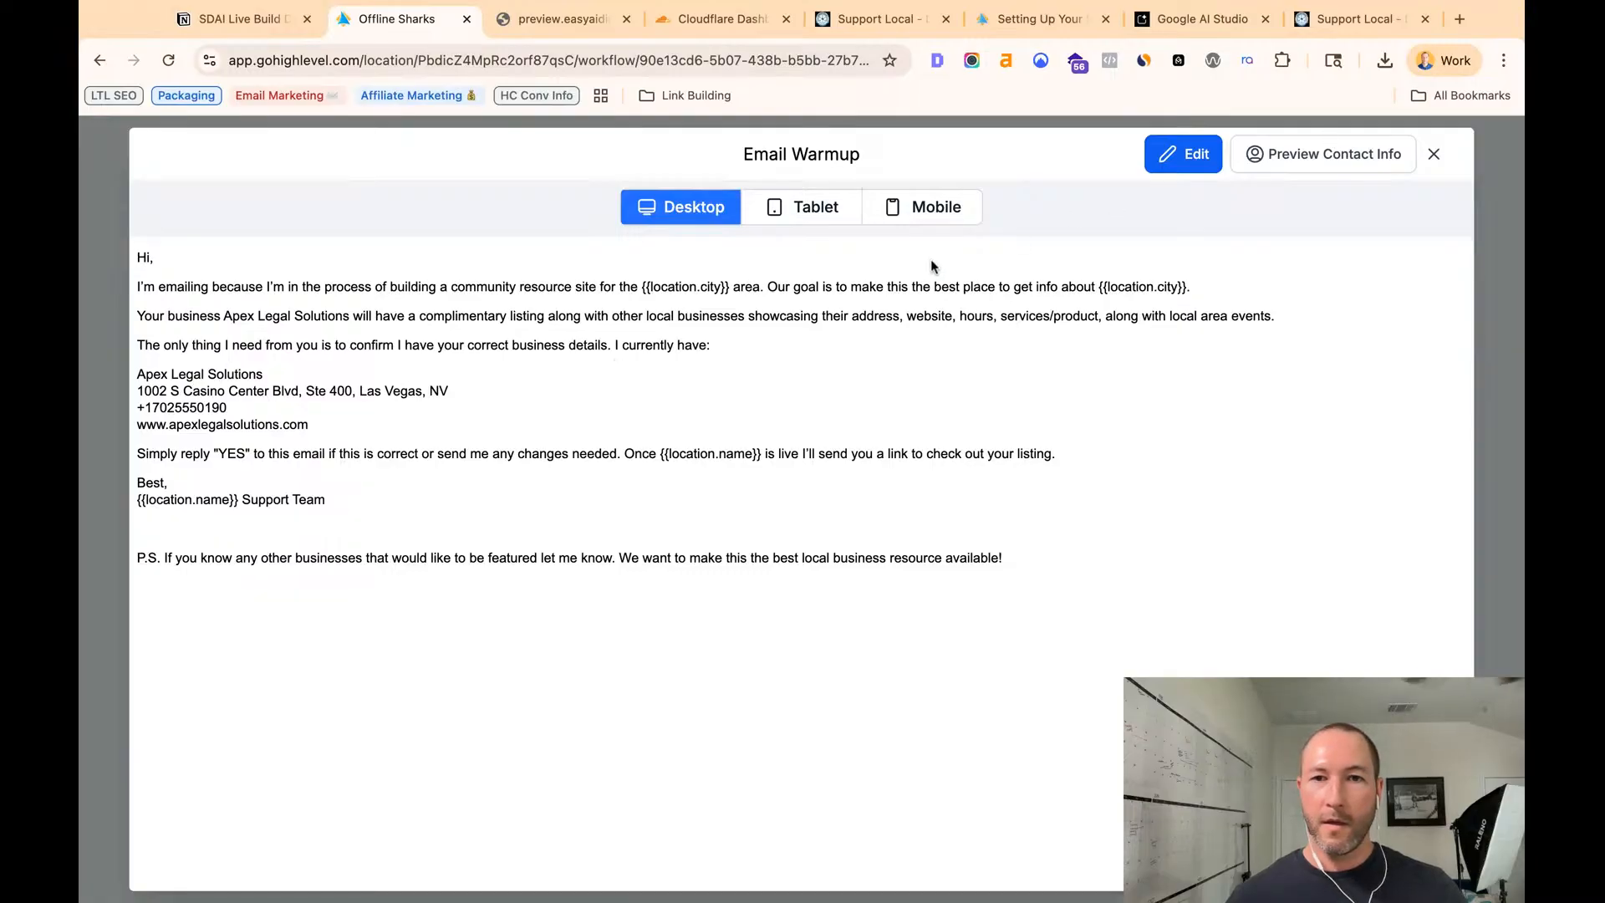
{"action": "left_click_drag", "start_coordinate": [1105, 287], "coordinate": [1300, 288]}
{"action": "left_click", "coordinate": [1165, 291]}
- Insert the Business Name custom value after the first {{location.city}} in the Email Warmup template and preview the result
{"action": "left_click", "coordinate": [1183, 161]}
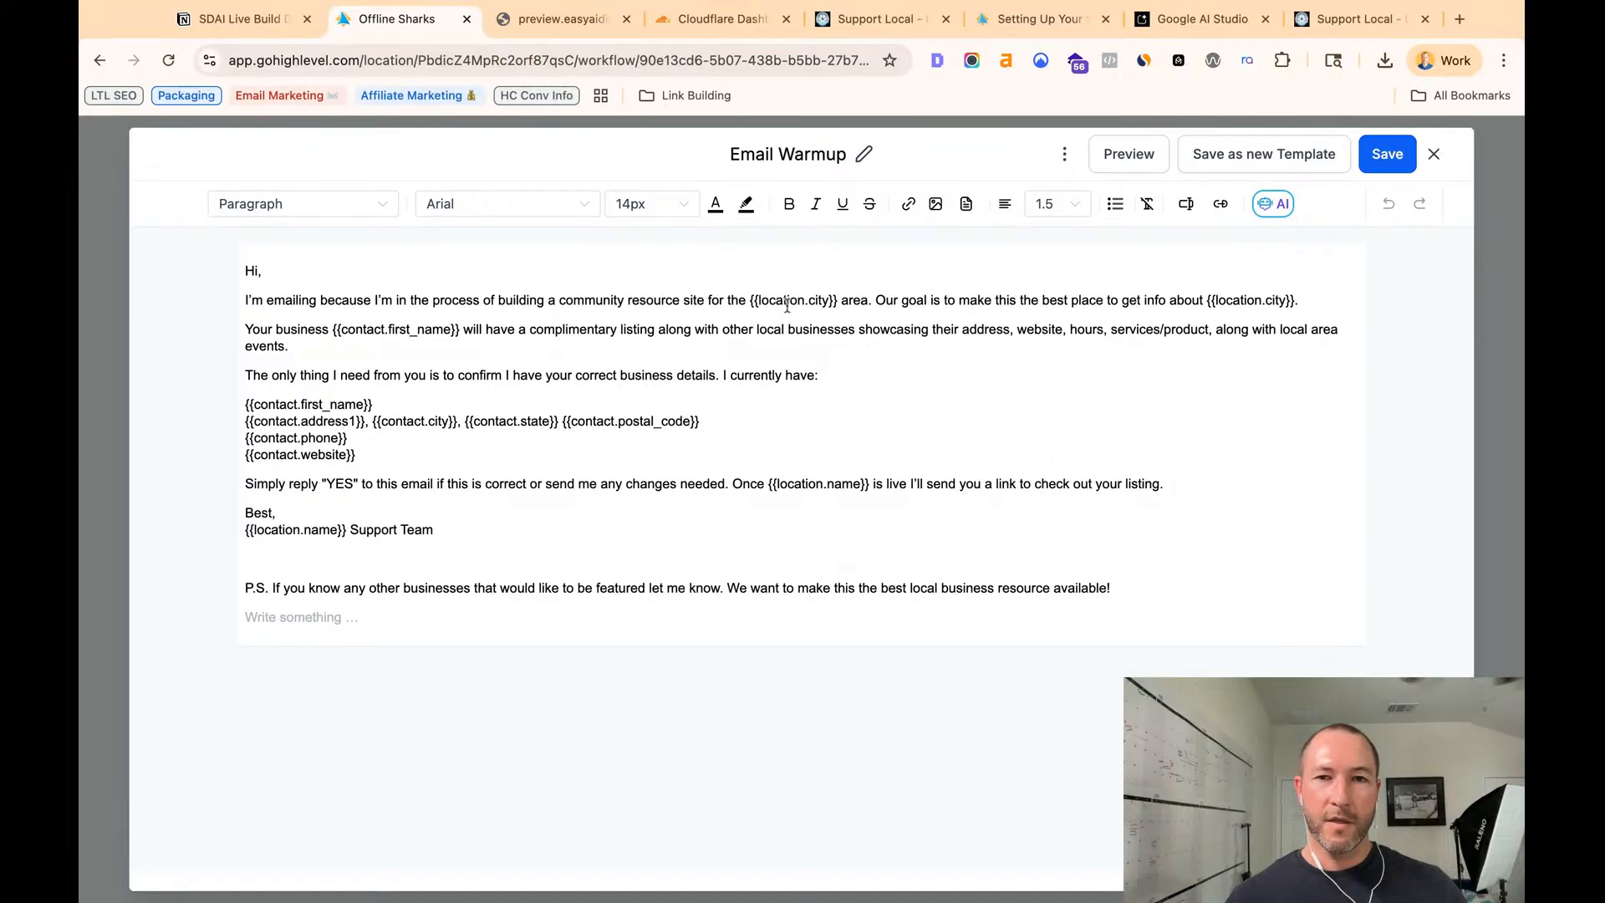
{"action": "left_click", "coordinate": [838, 299]}
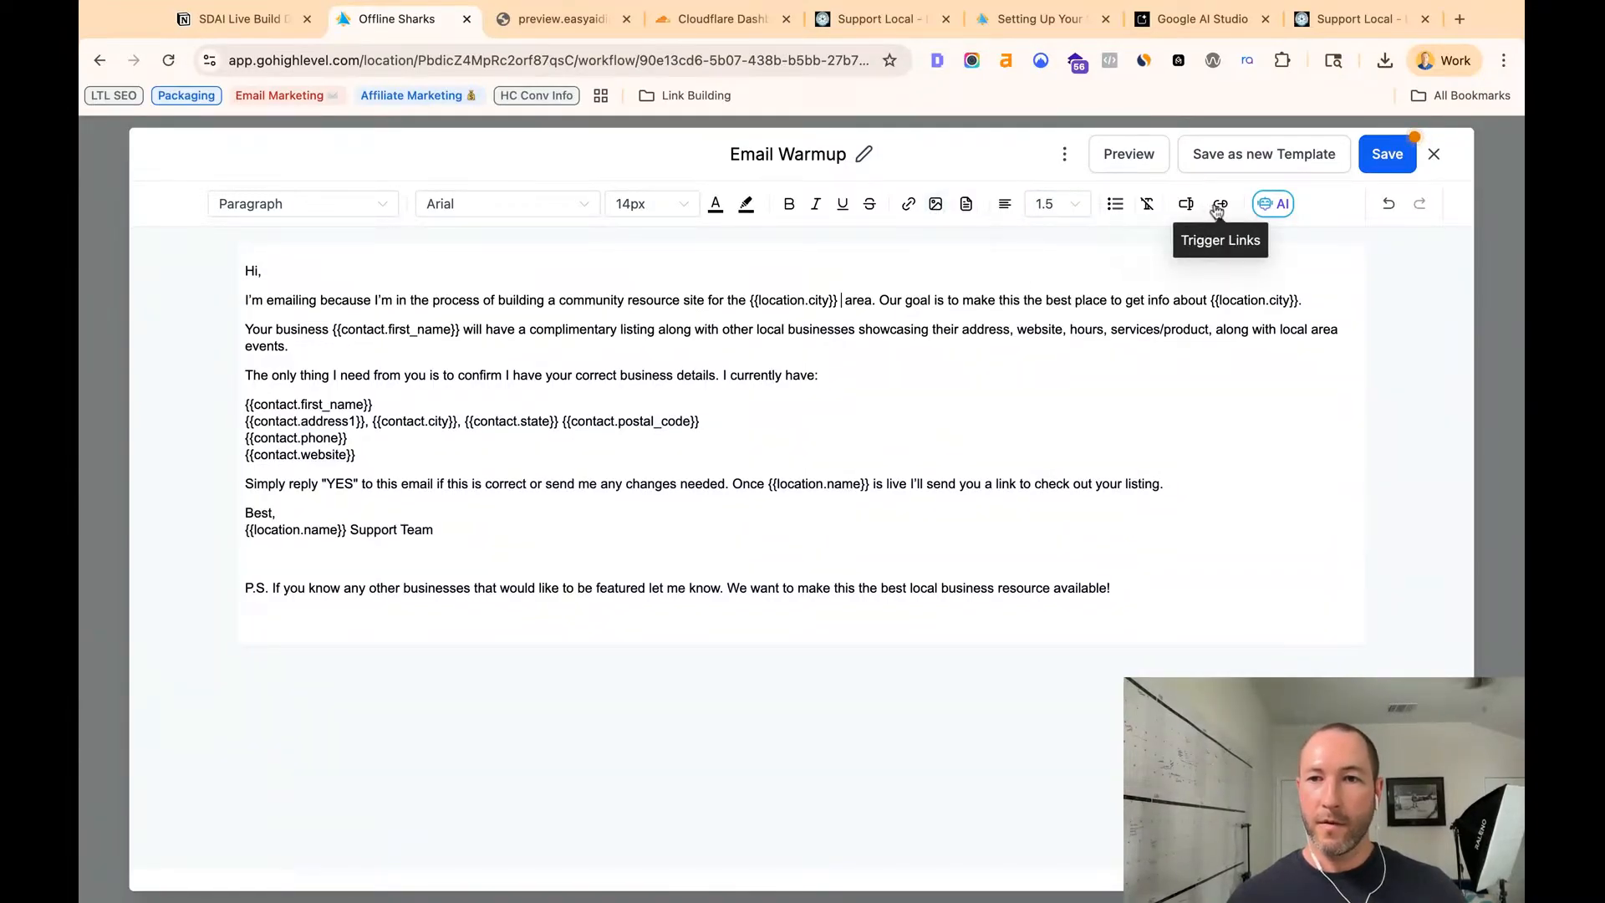
{"action": "left_click", "coordinate": [1187, 205]}
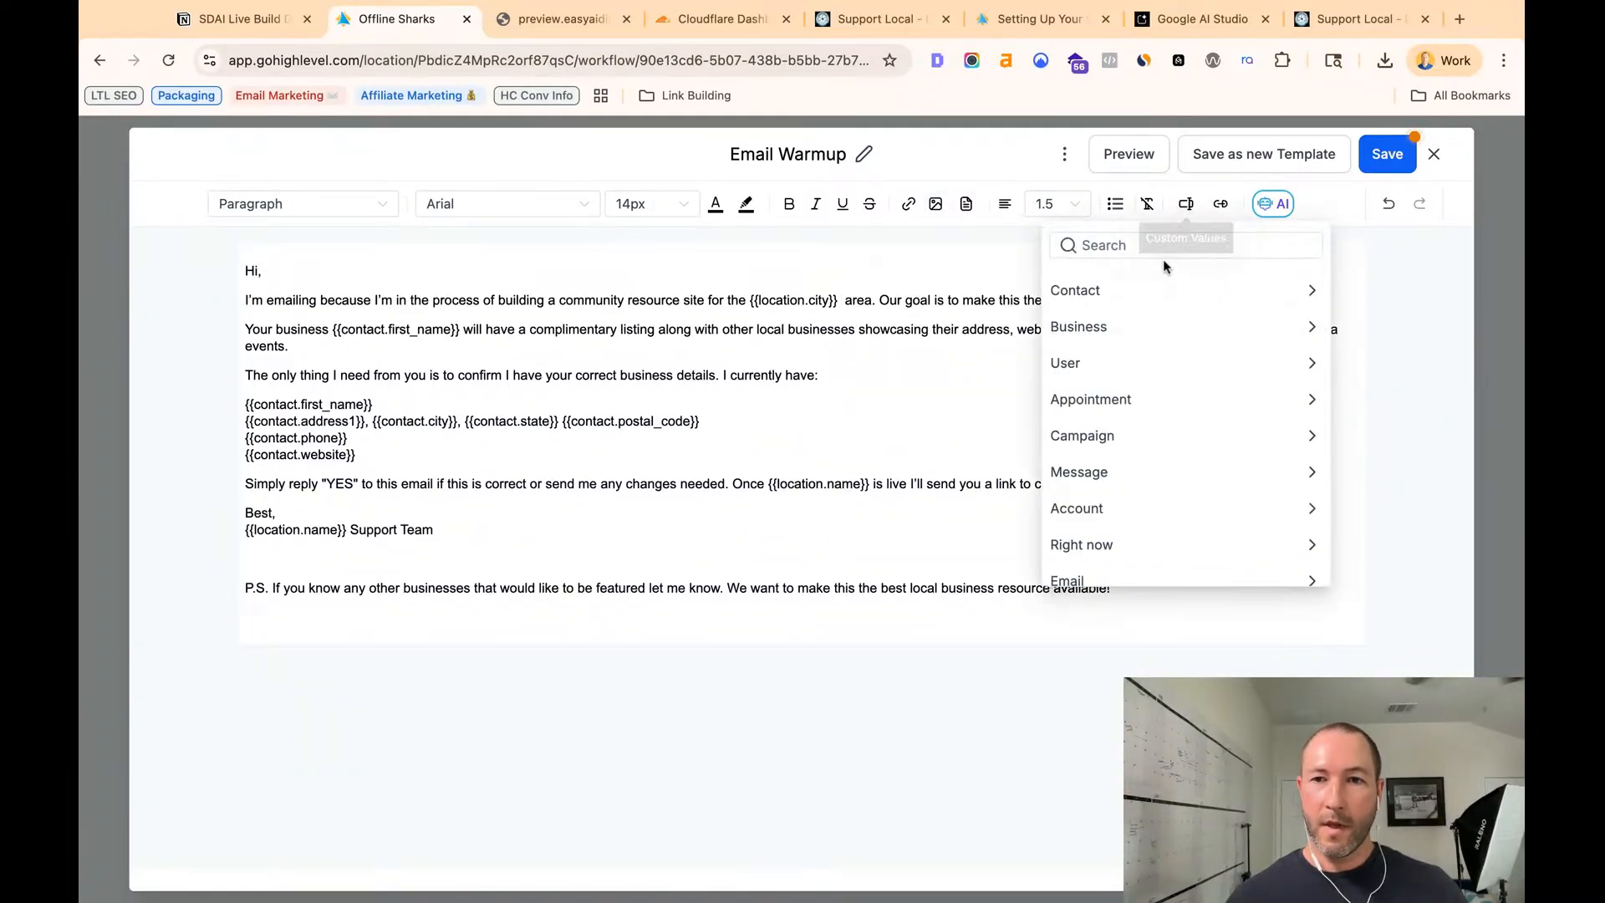
{"action": "left_click", "coordinate": [1116, 322]}
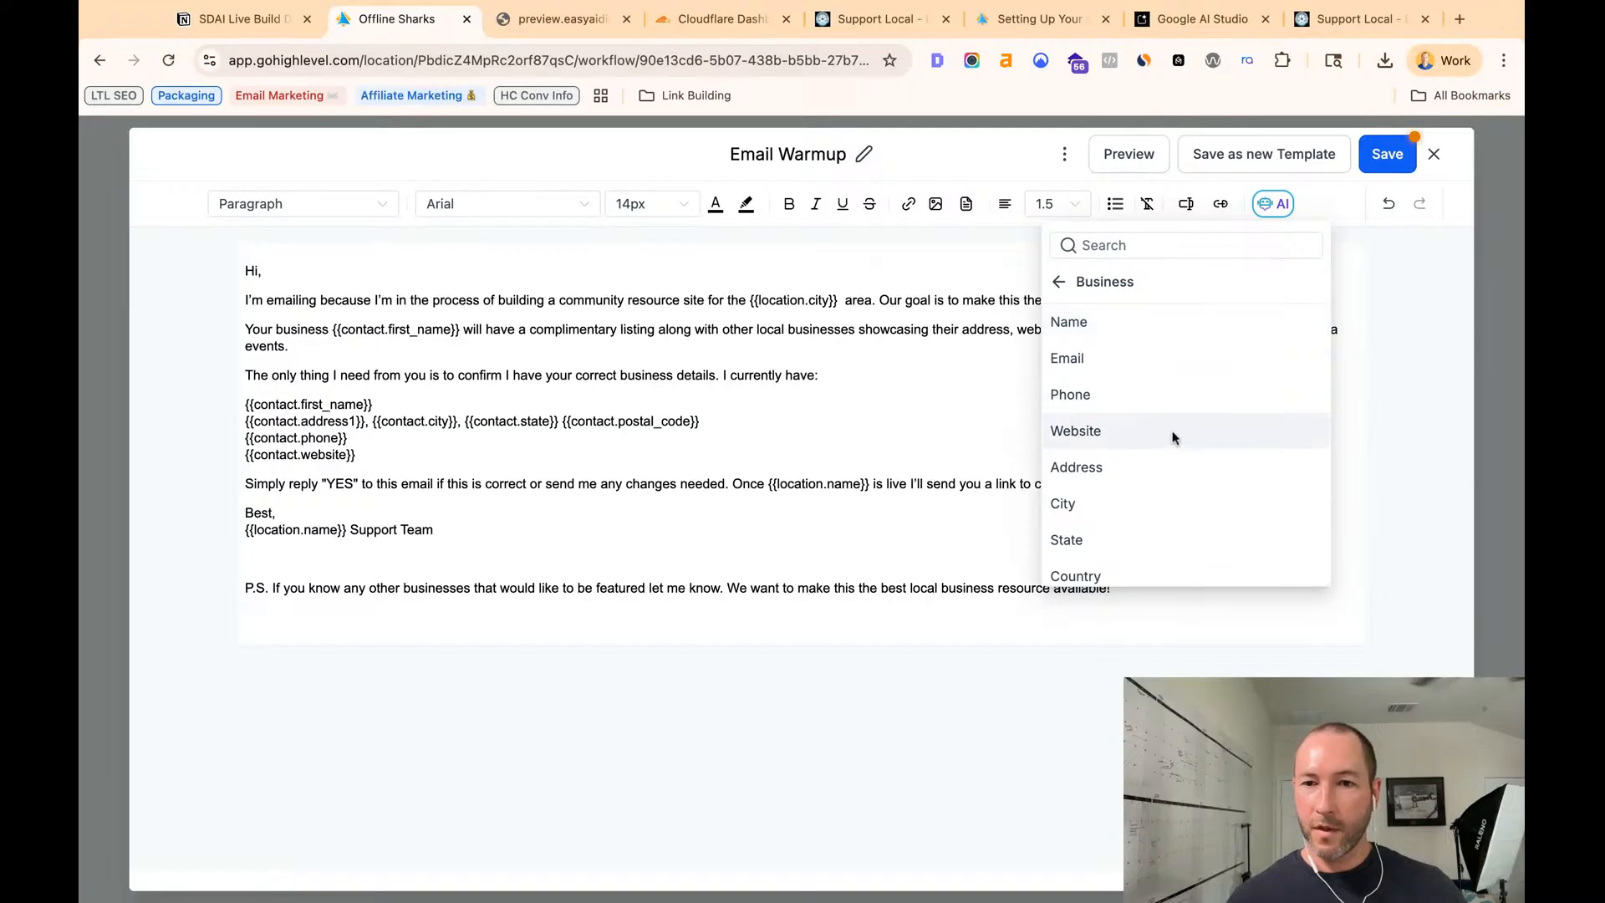
{"action": "scroll", "coordinate": [1171, 437], "scroll_direction": "down", "scroll_amount": 2}
{"action": "scroll", "coordinate": [1173, 437], "scroll_direction": "up", "scroll_amount": 1}
{"action": "scroll", "coordinate": [1173, 437], "scroll_direction": "up", "scroll_amount": 1}
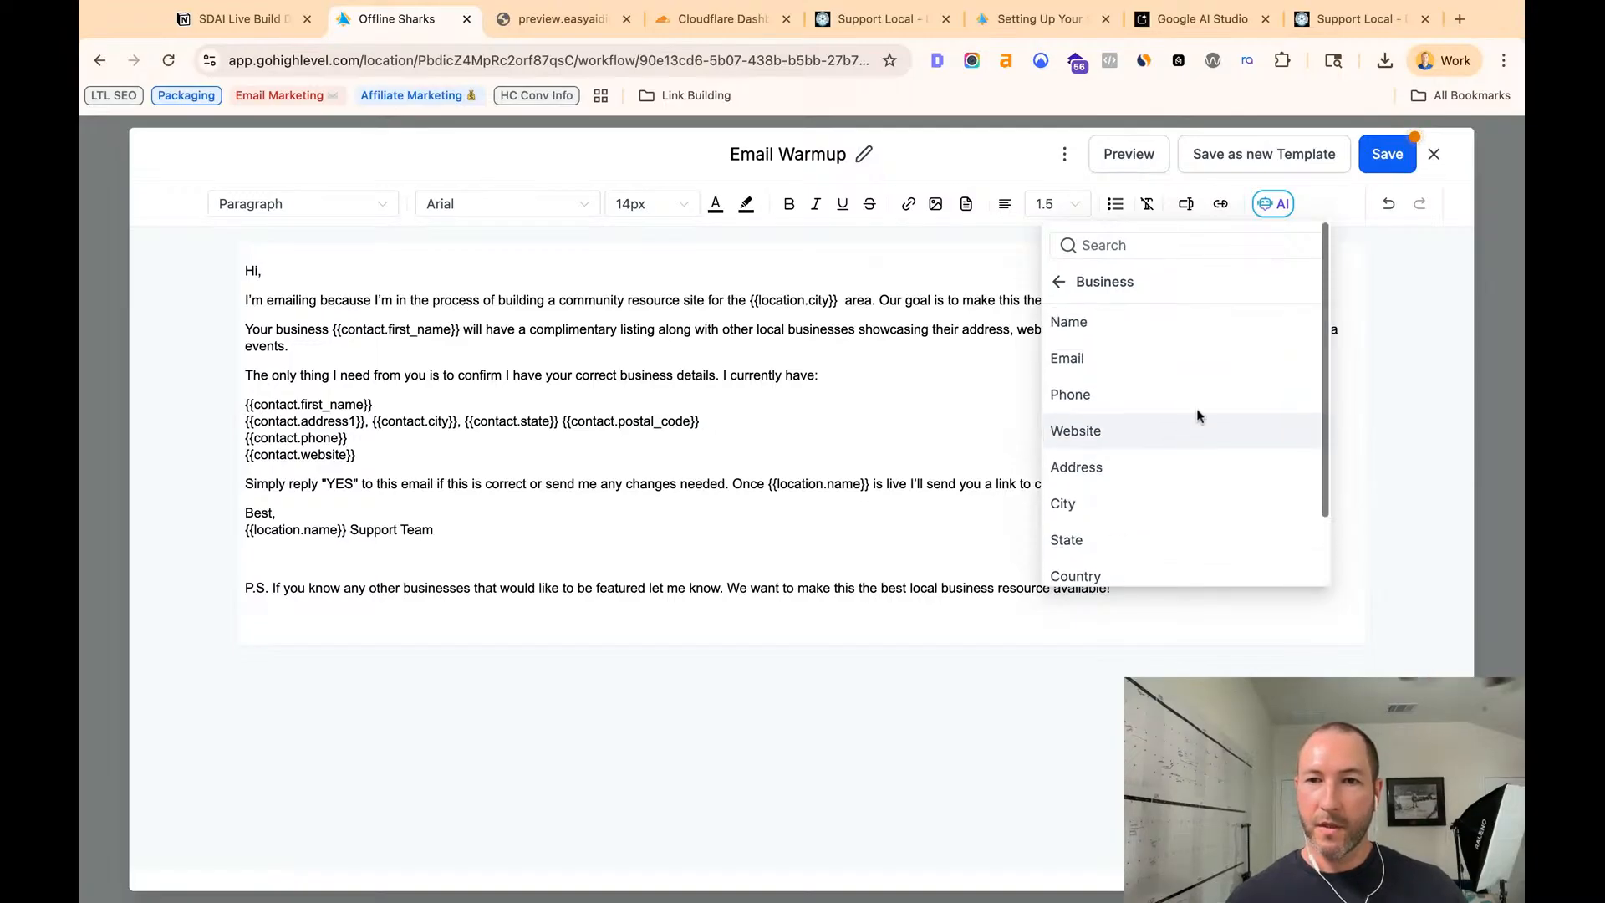
{"action": "left_click", "coordinate": [1101, 323]}
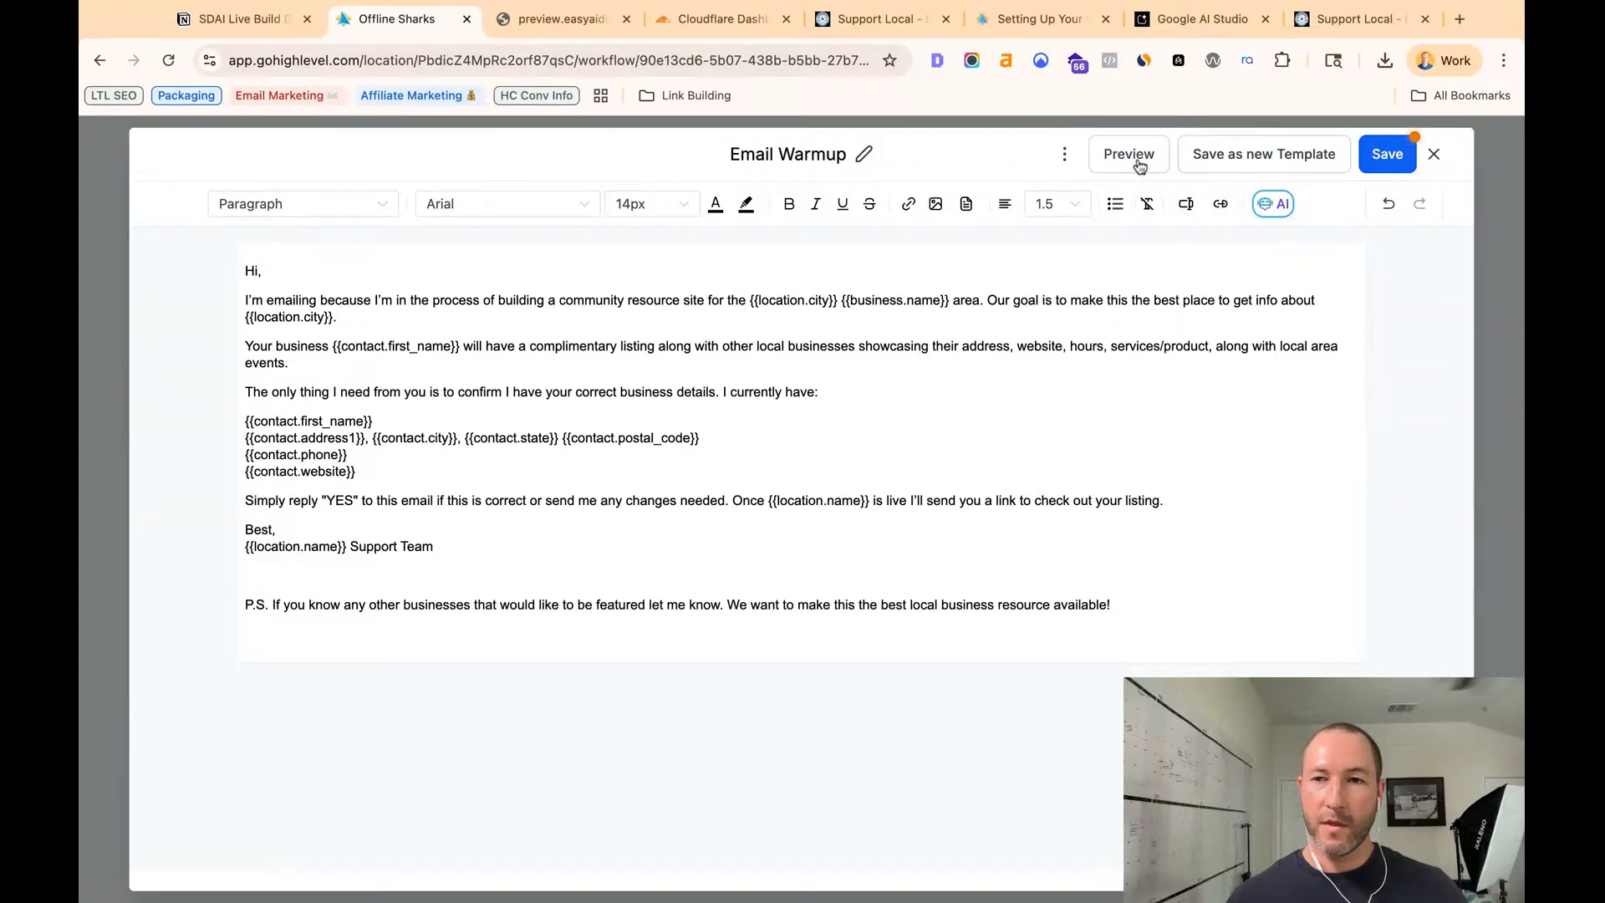
{"action": "left_click", "coordinate": [1130, 154]}
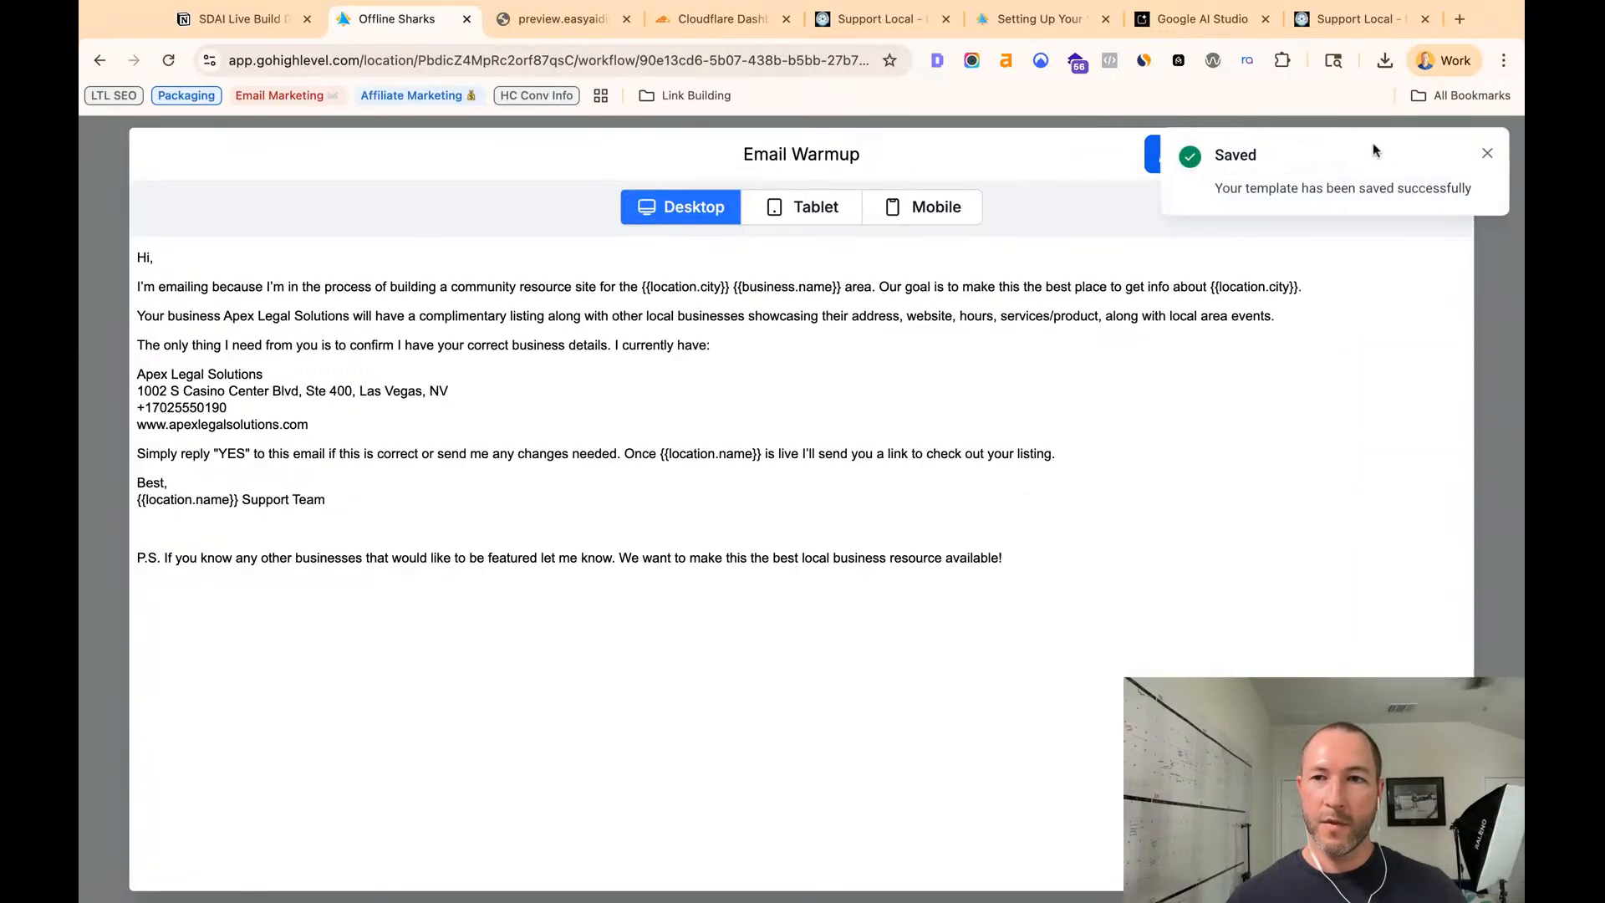
{"action": "left_click", "coordinate": [1487, 153]}
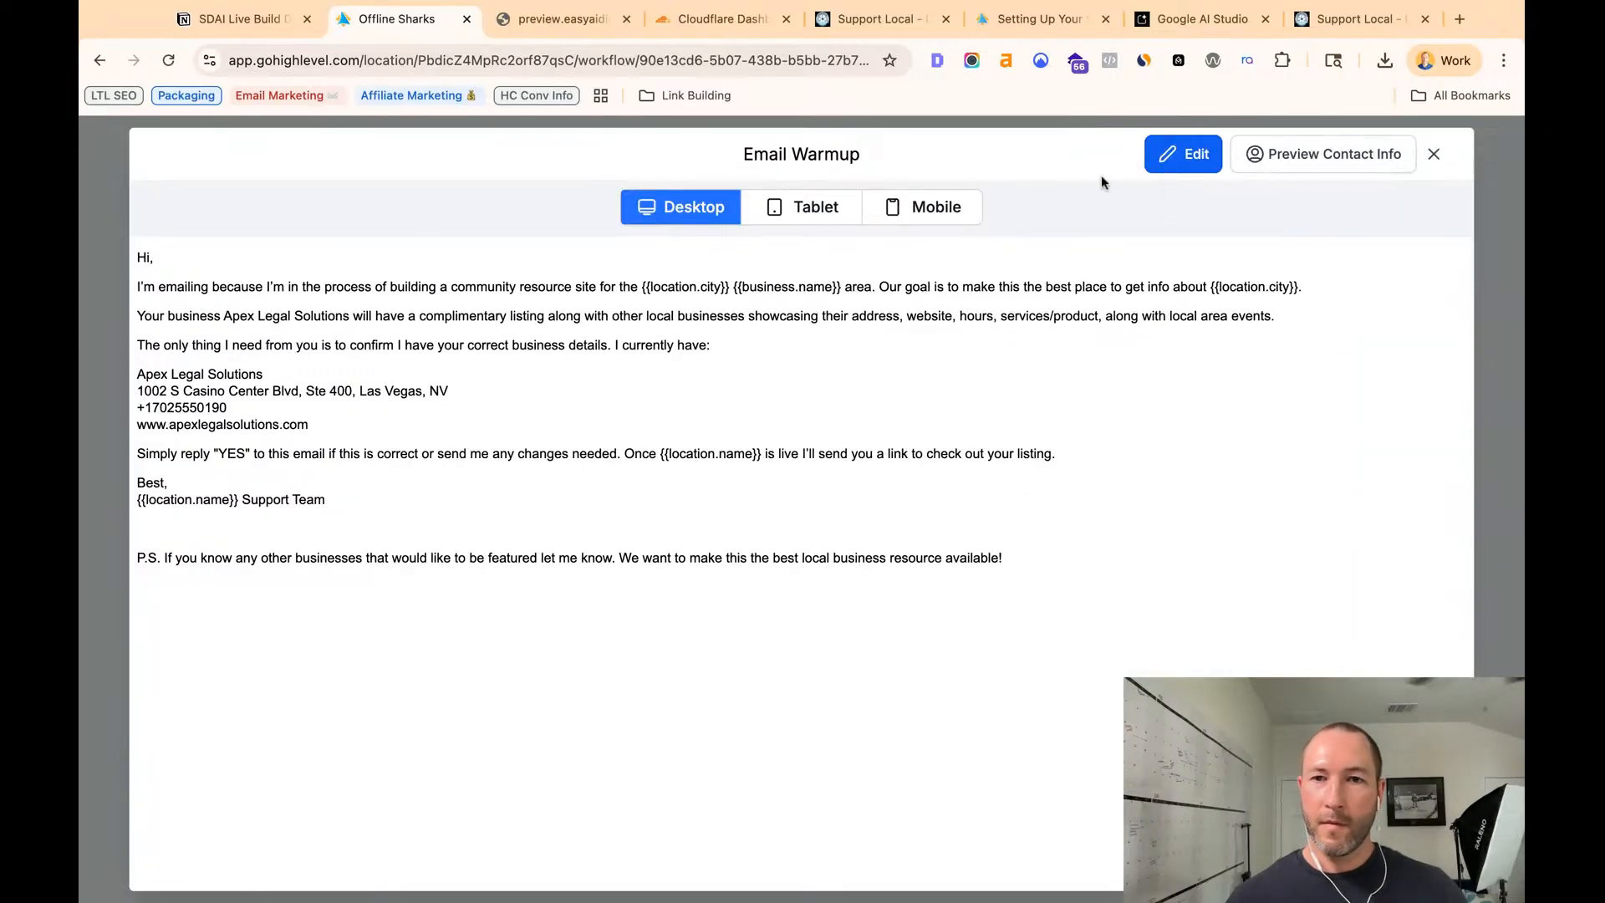
- Remove {{business.name}} from the opening paragraph, save the Email Warmup template and close its editor
{"action": "left_click", "coordinate": [1179, 160]}
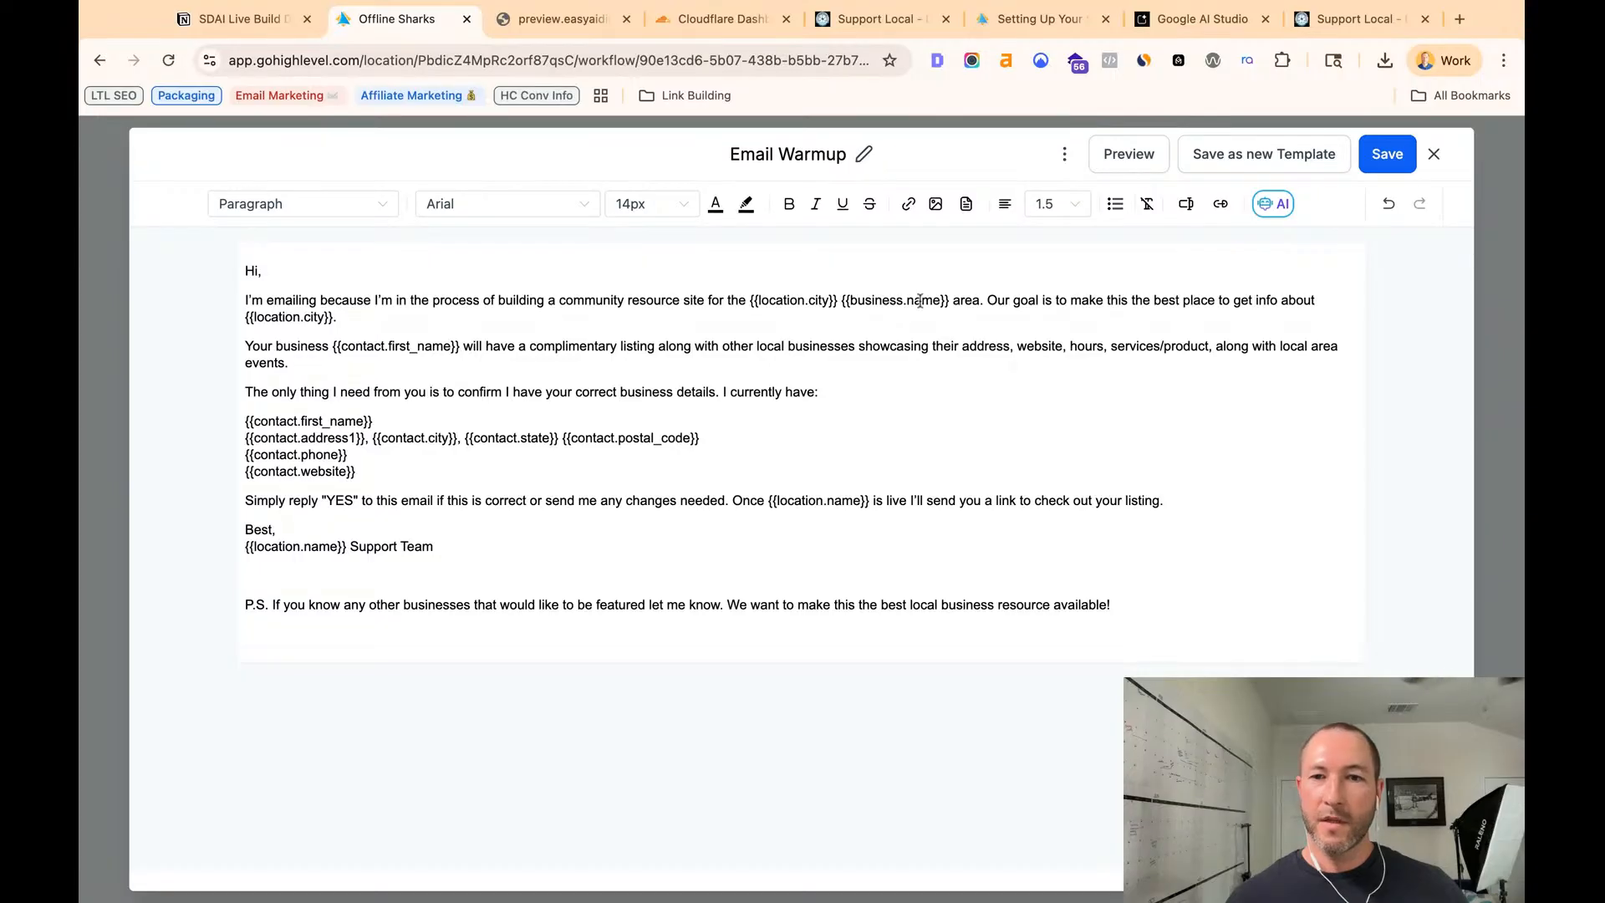
{"action": "left_click_drag", "start_coordinate": [950, 298], "coordinate": [866, 299]}
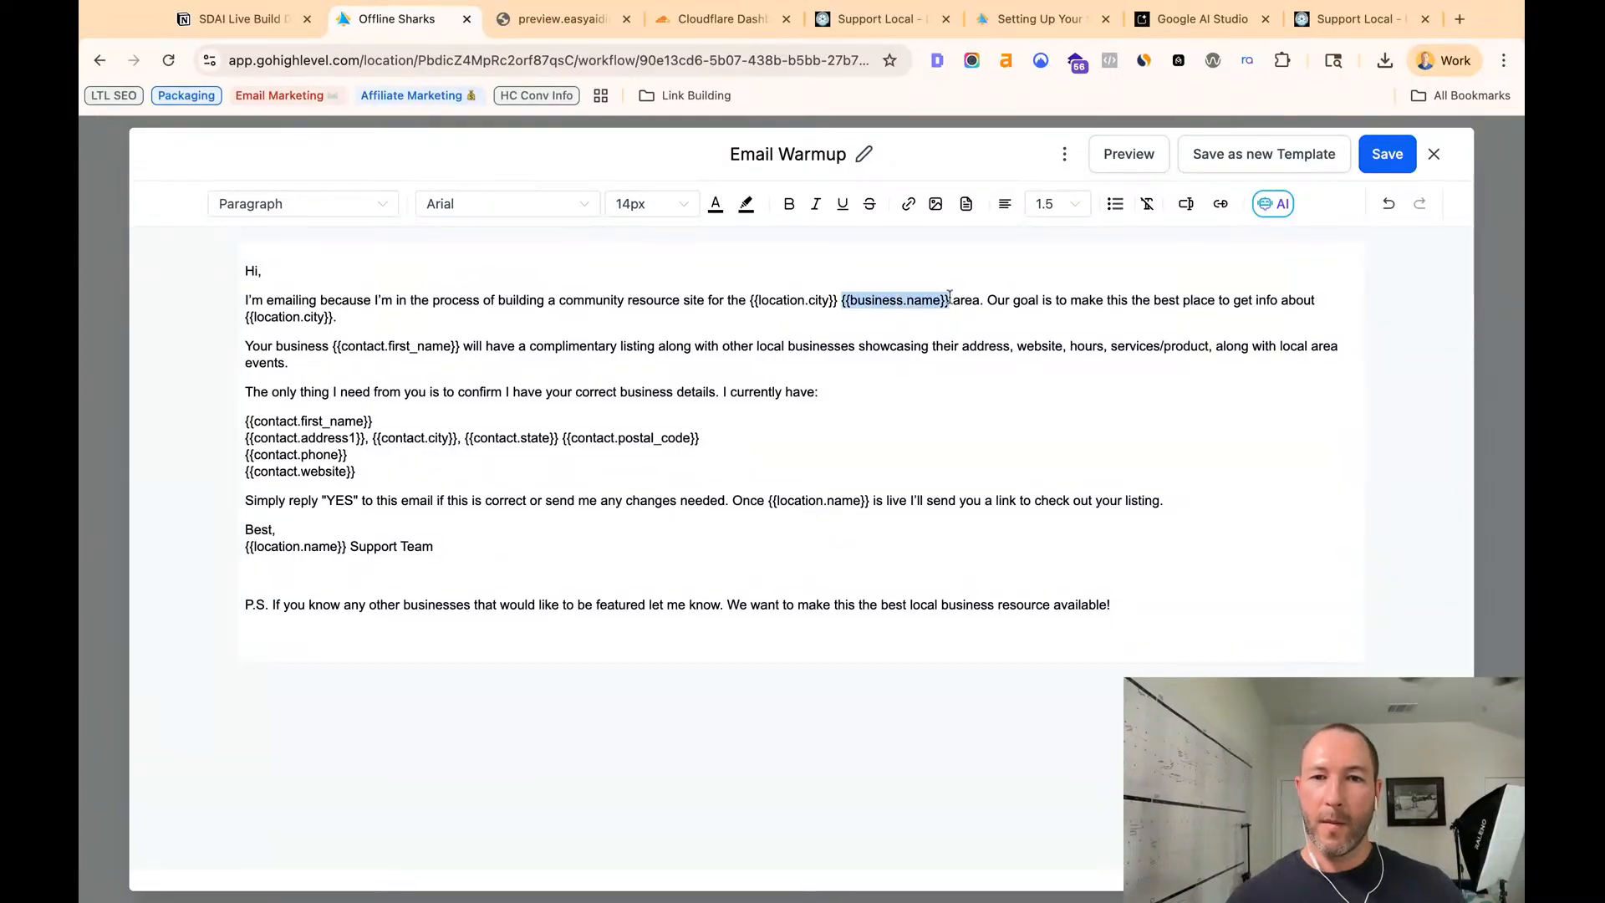
{"action": "key", "text": "BackSpace"}
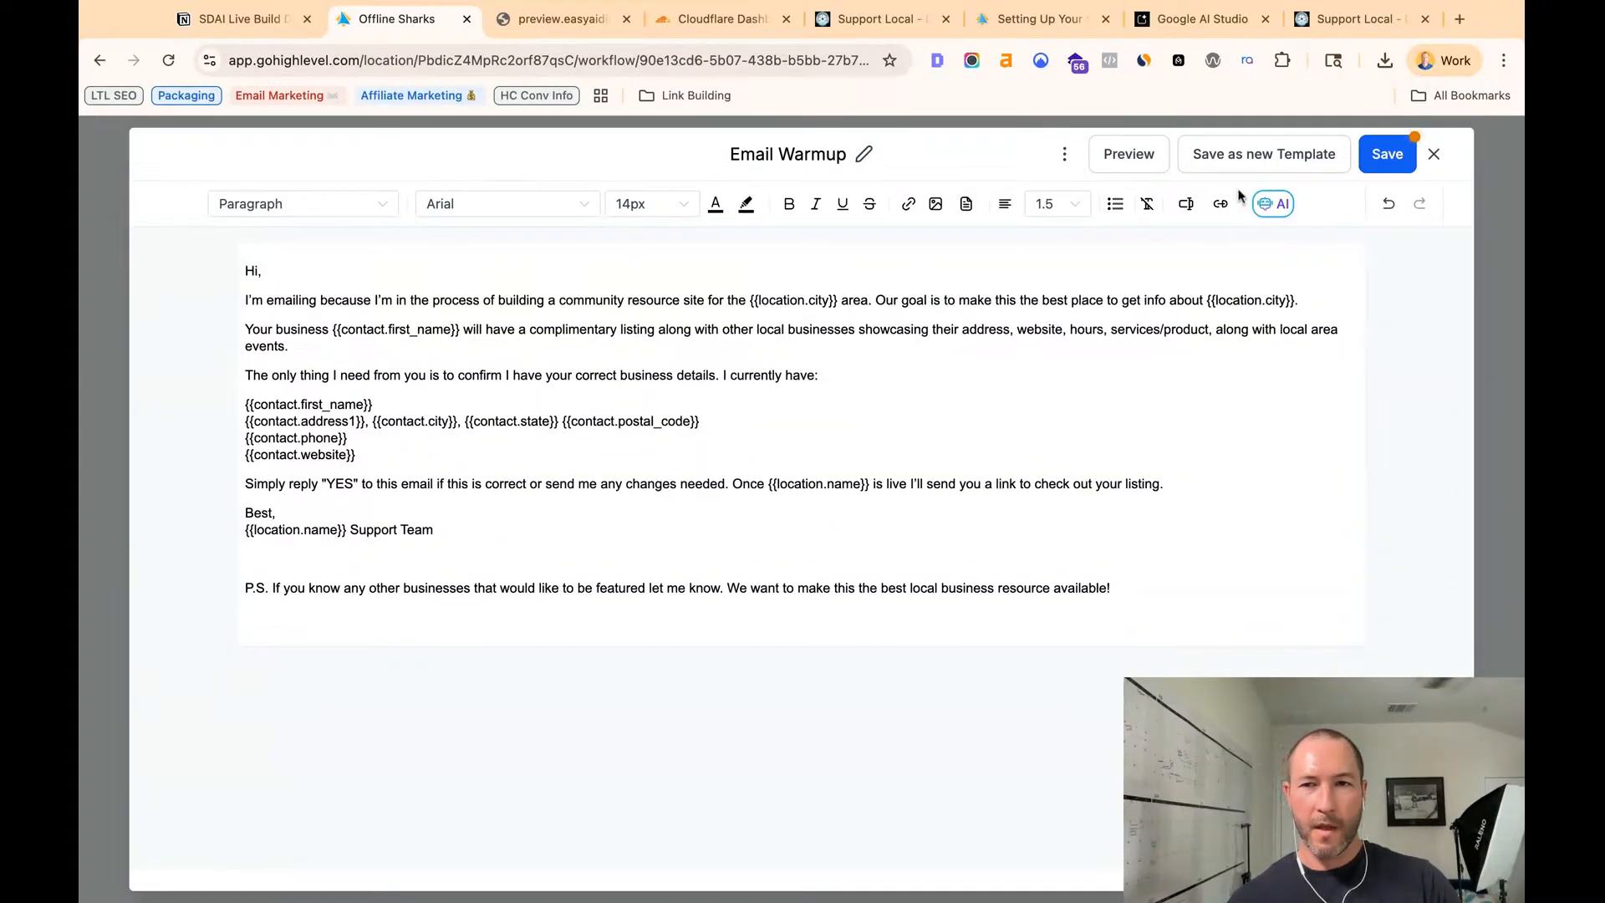
{"action": "left_click", "coordinate": [1372, 157]}
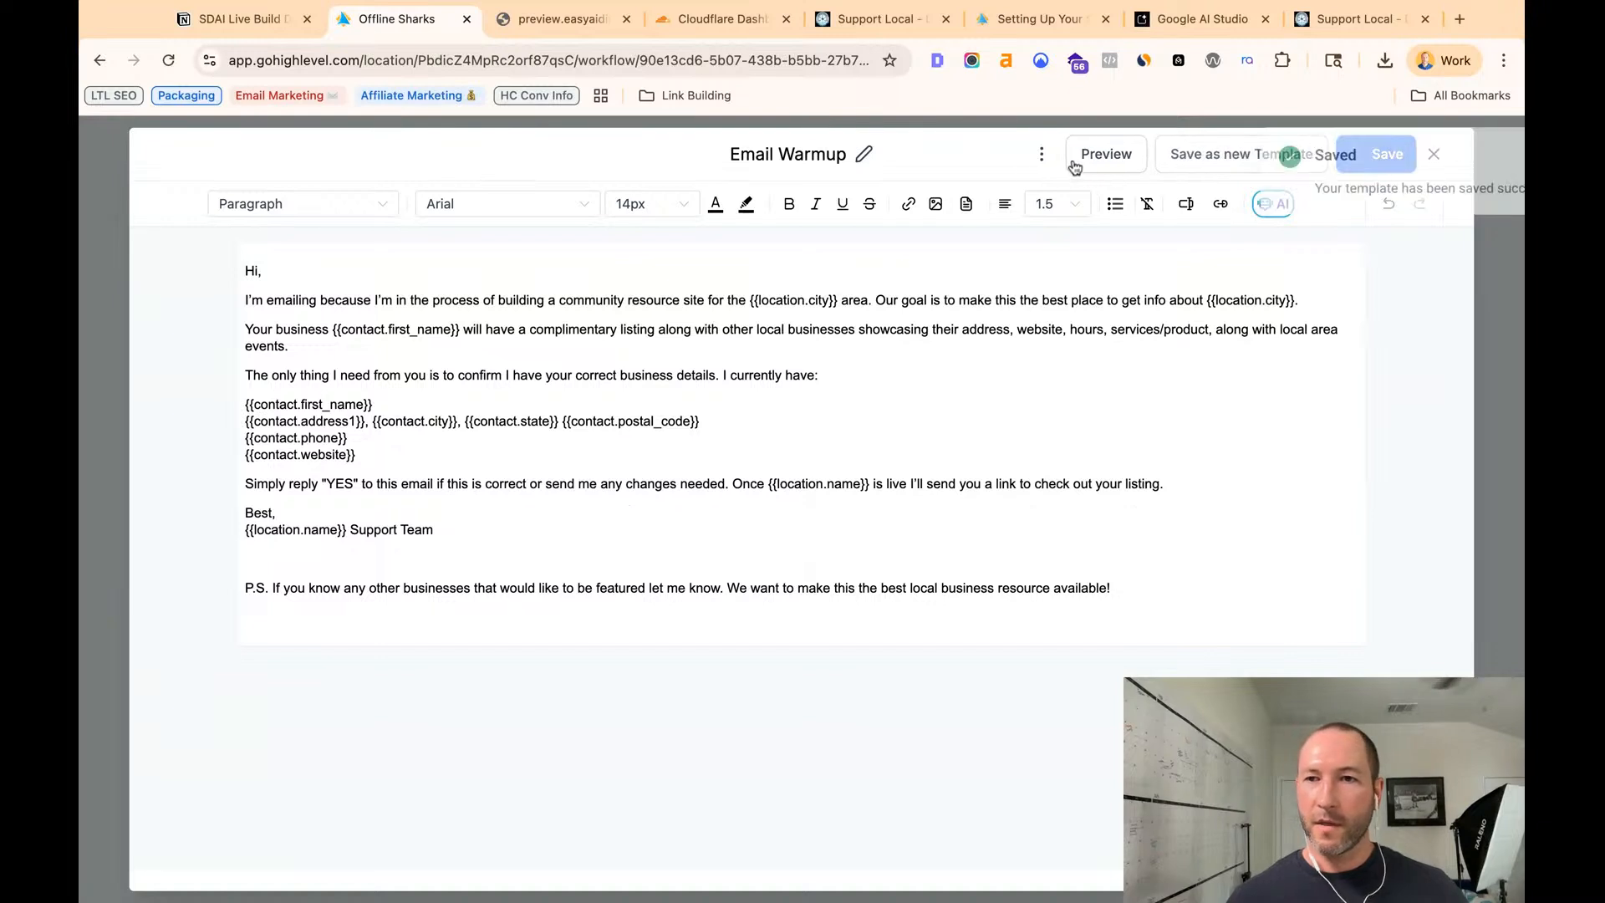
{"action": "left_click", "coordinate": [1432, 157]}
- Reopen the Email Warmup template, review its body text and merge fields, and close it
{"action": "scroll", "coordinate": [1227, 564], "scroll_direction": "down", "scroll_amount": 5}
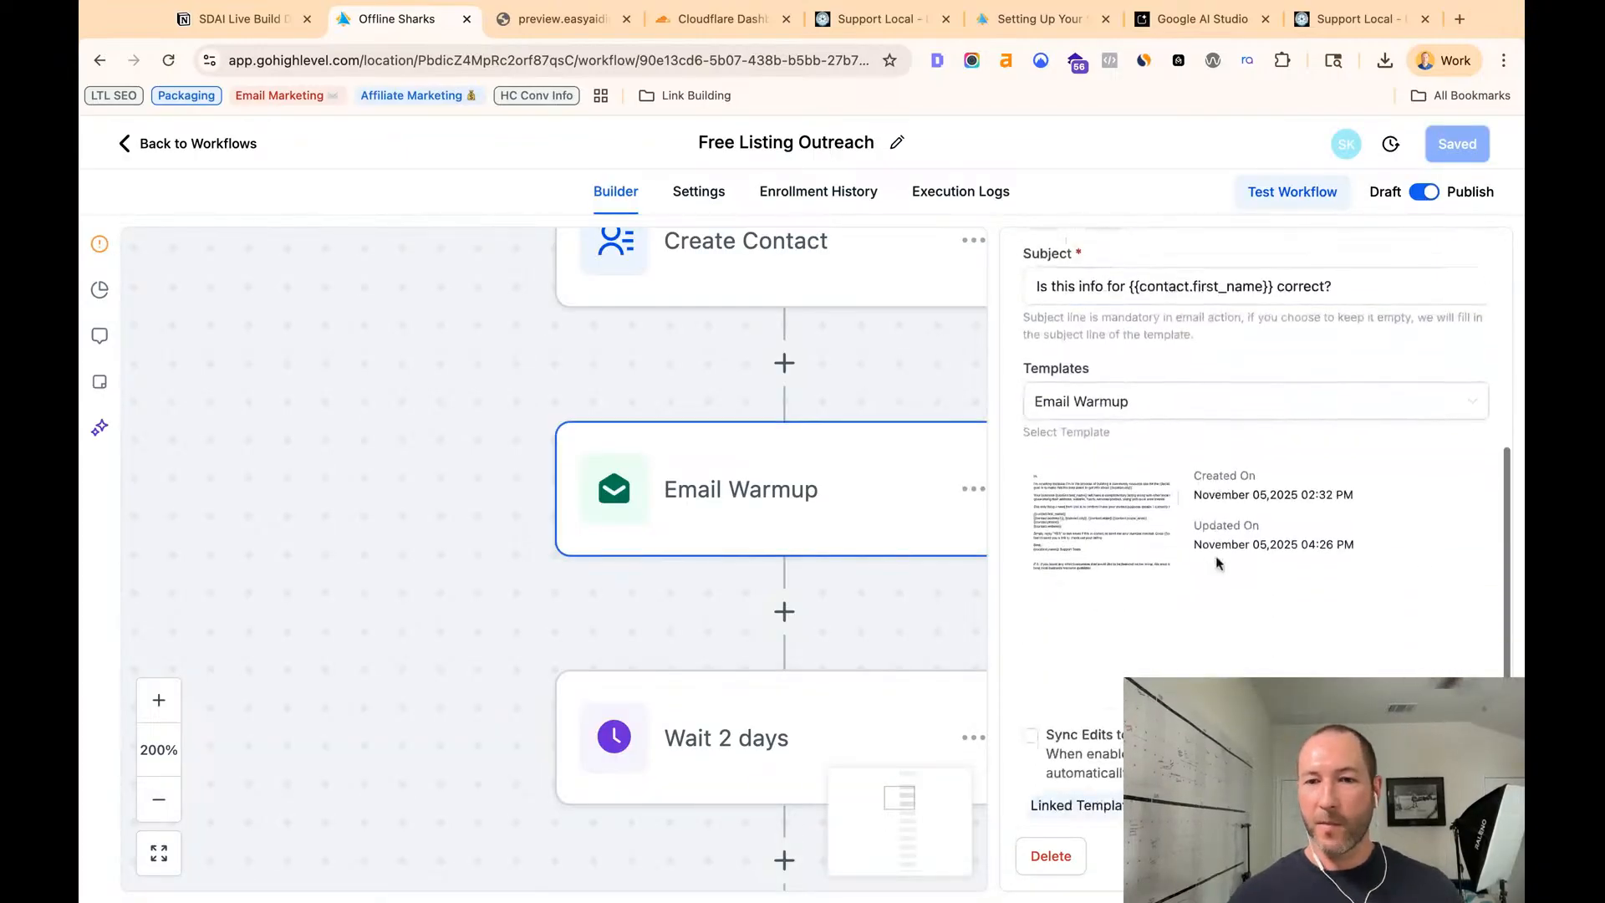
{"action": "left_click", "coordinate": [1102, 560]}
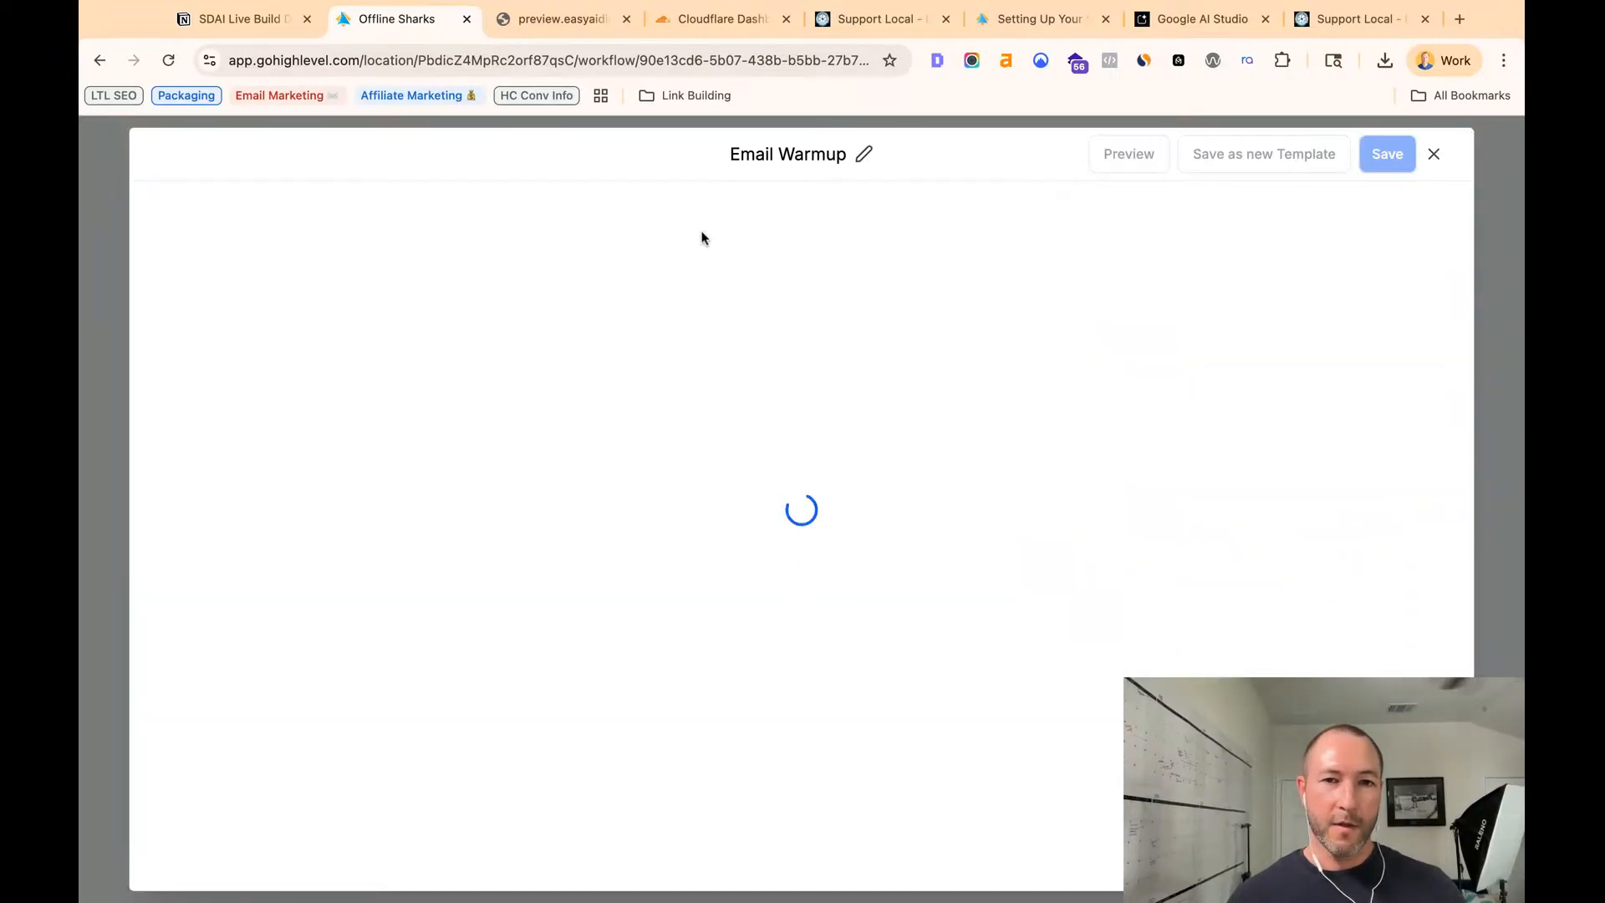
{"action": "mouse_move", "coordinate": [273, 301]}
{"action": "left_mouse_down"}
{"action": "mouse_move", "coordinate": [1050, 301]}
{"action": "mouse_move", "coordinate": [373, 405]}
{"action": "mouse_move", "coordinate": [356, 456]}
{"action": "left_mouse_up"}
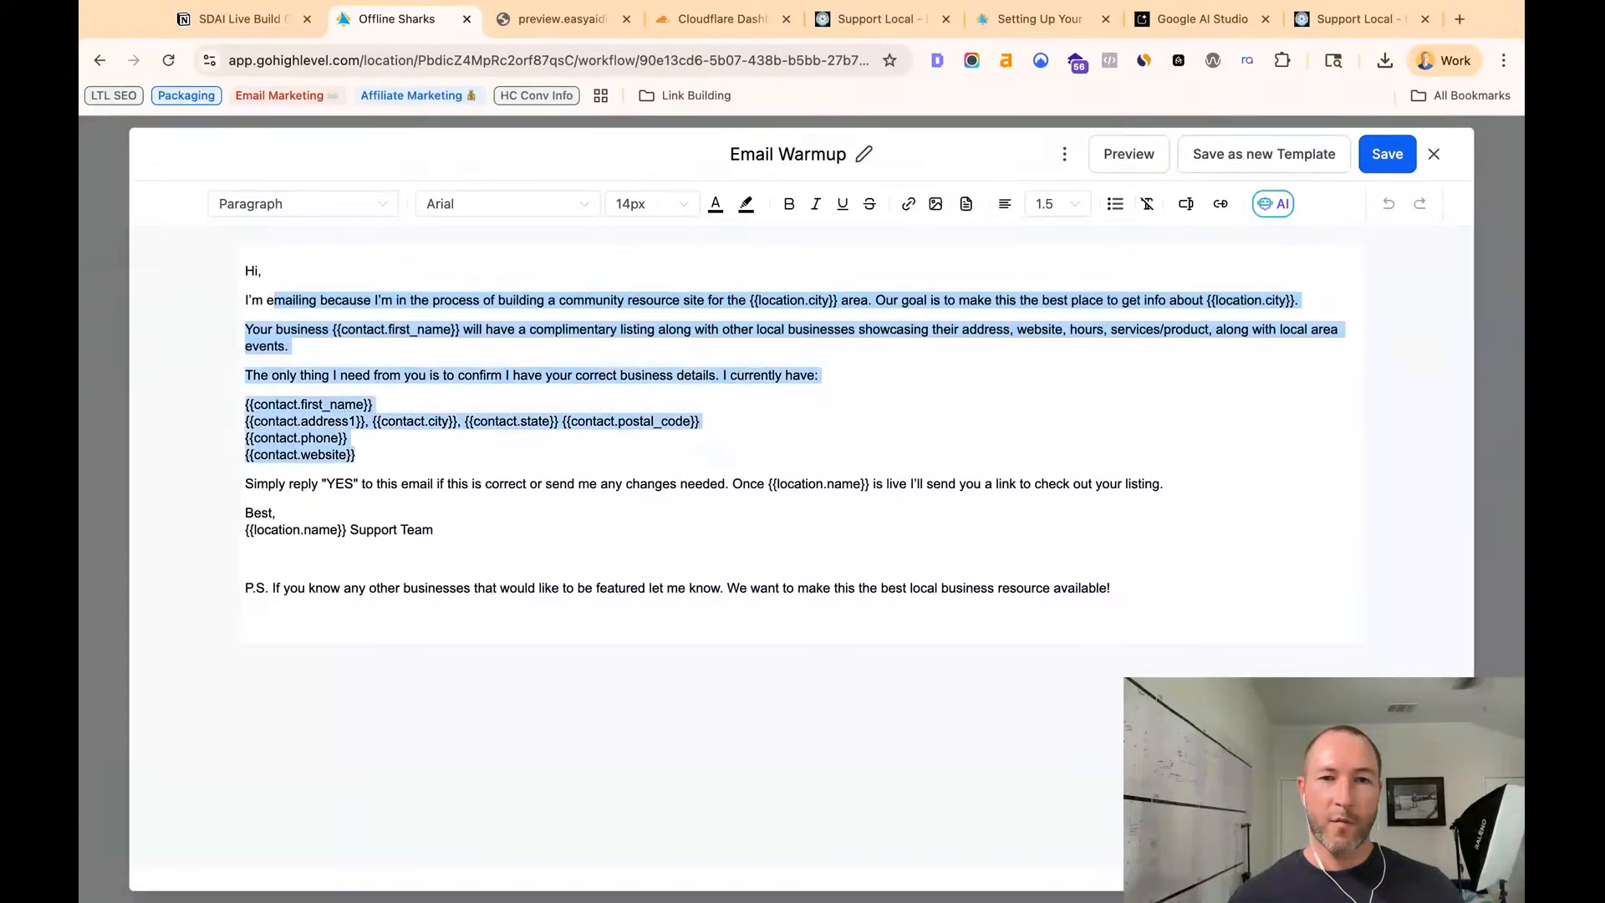
{"action": "left_click", "coordinate": [896, 377]}
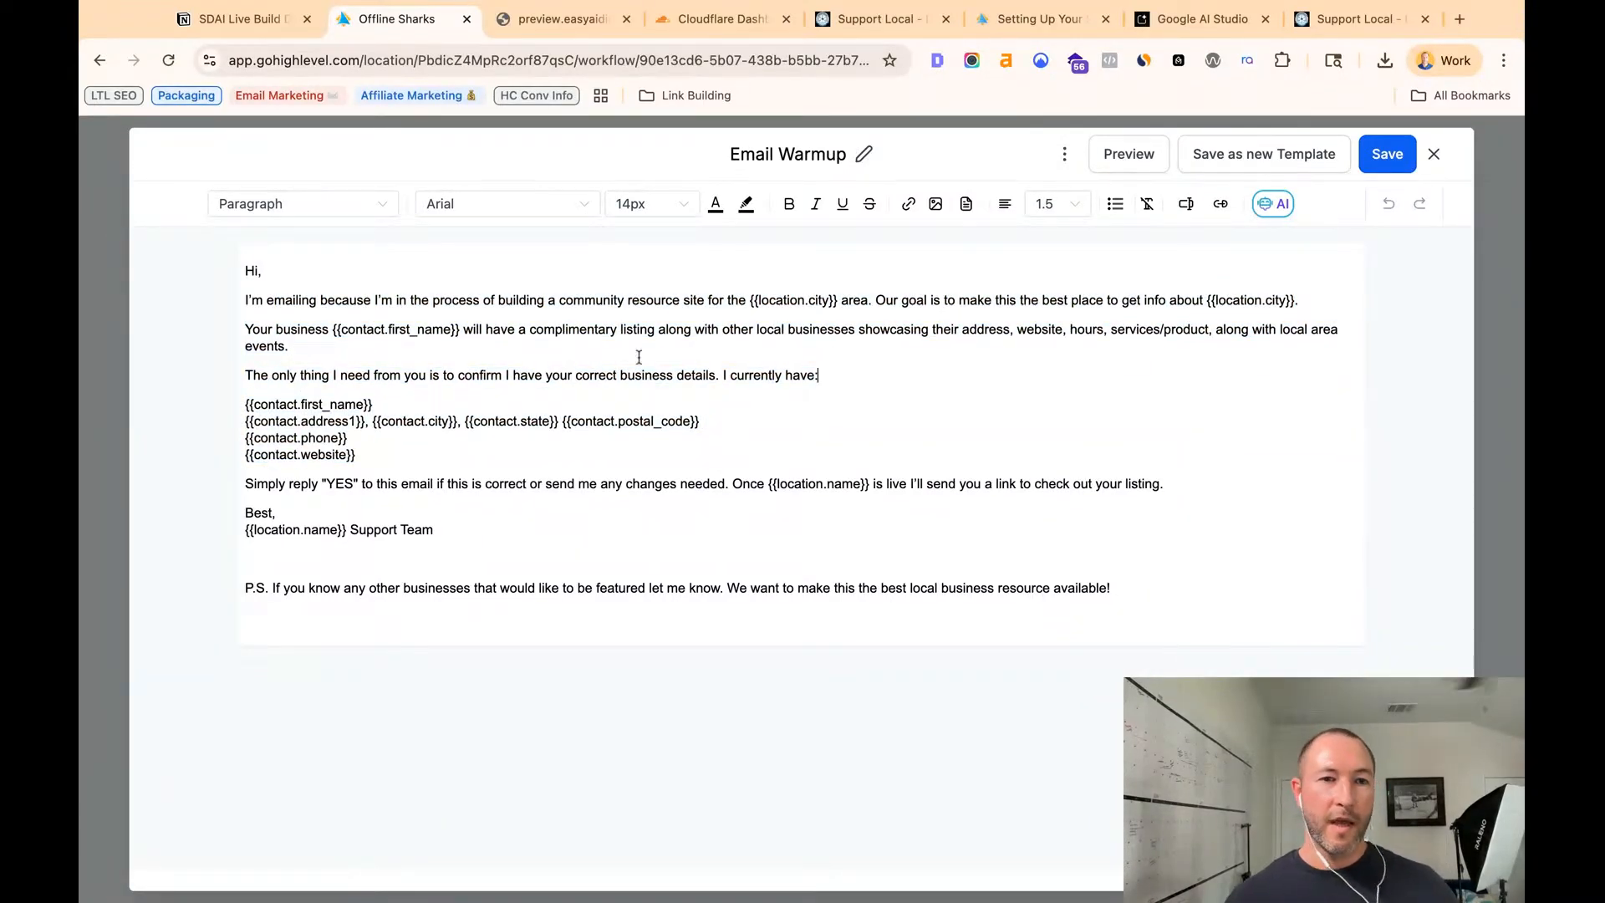
{"action": "left_click_drag", "start_coordinate": [877, 300], "coordinate": [1295, 301]}
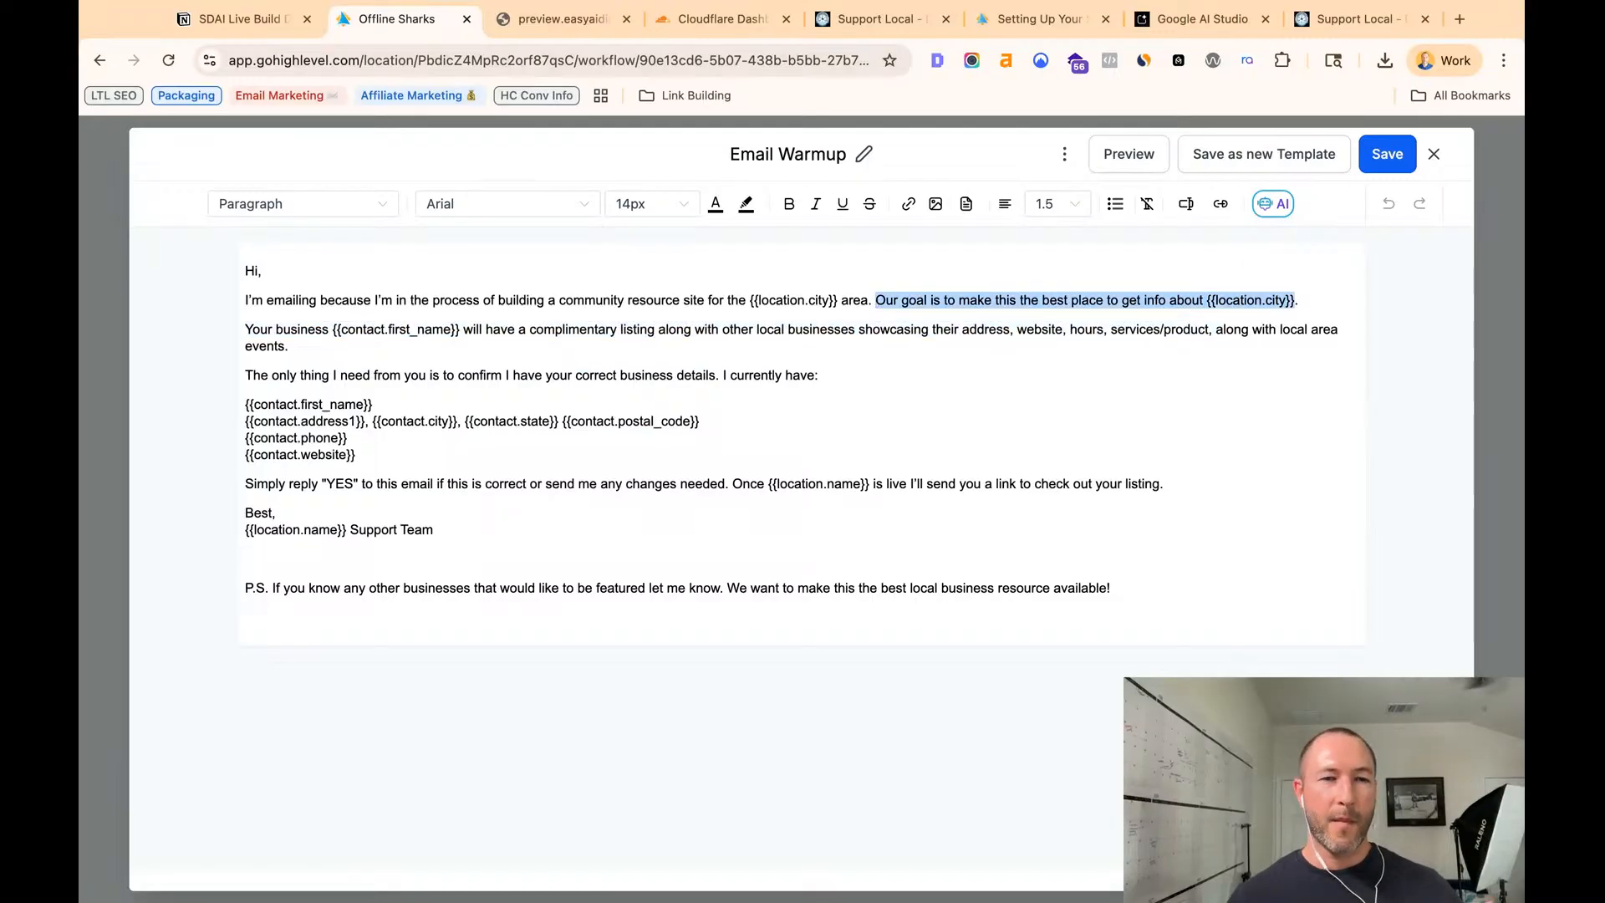
{"action": "left_click", "coordinate": [287, 345]}
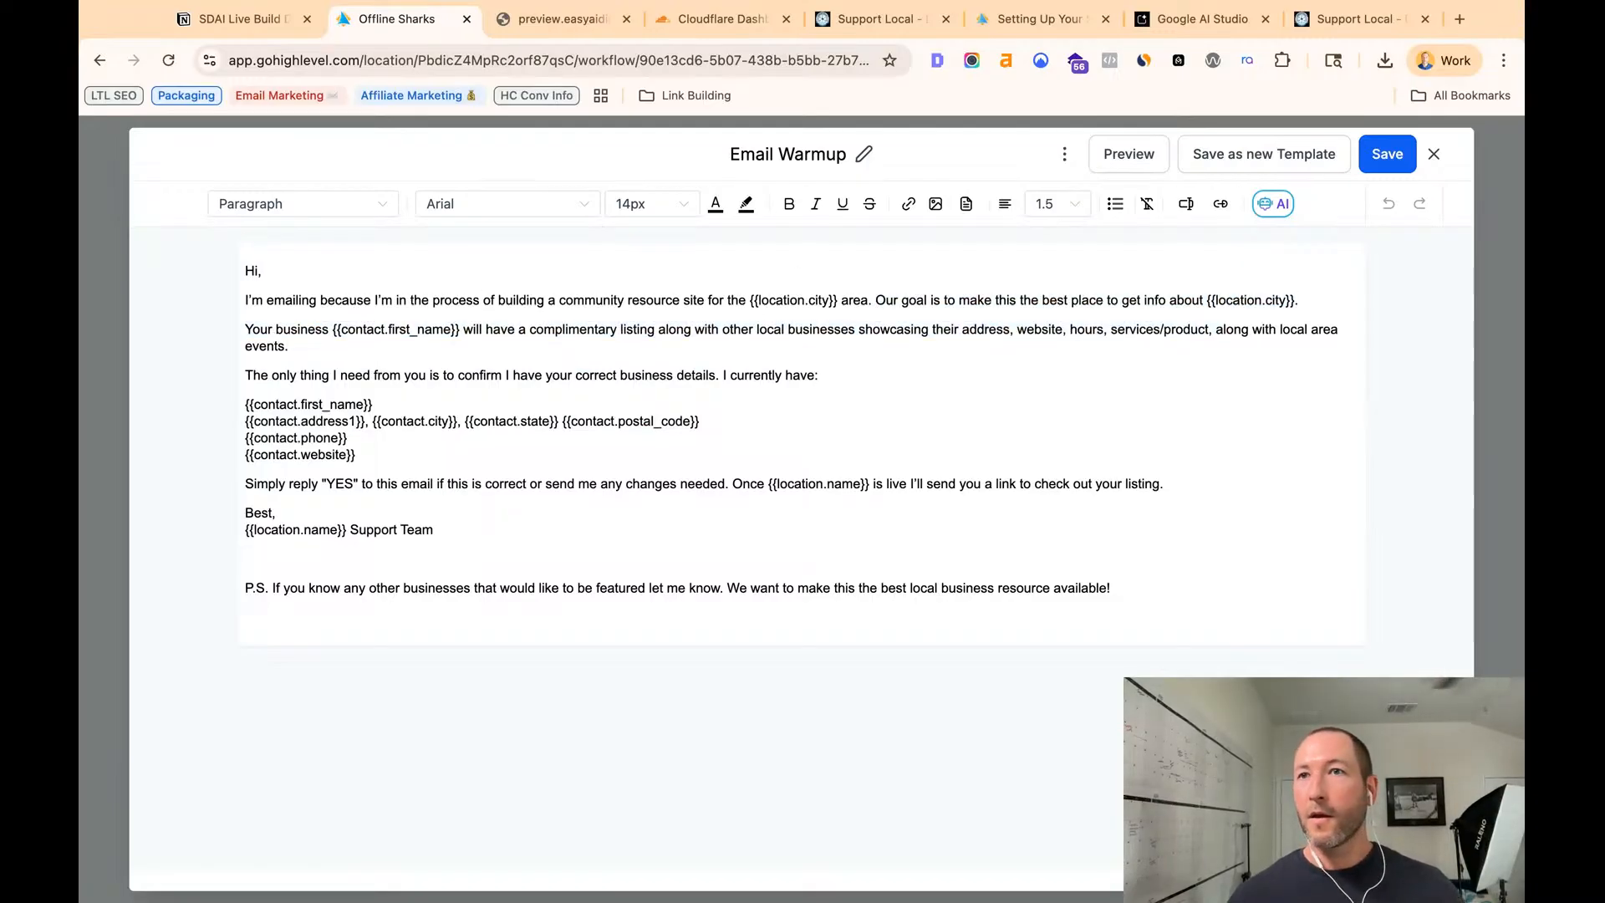
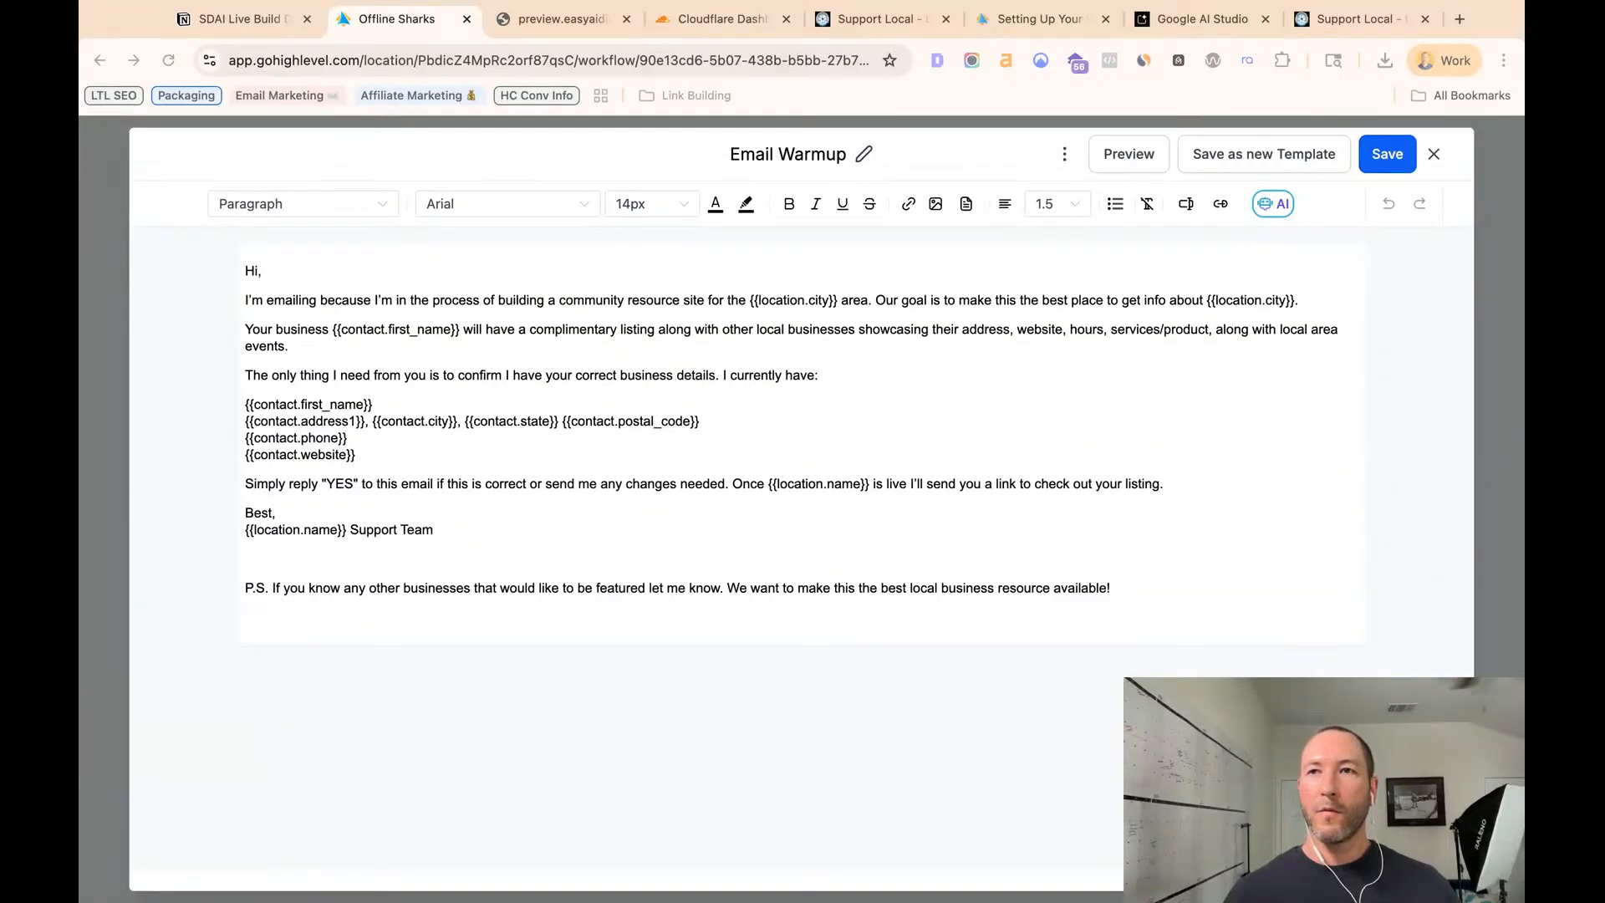
{"action": "left_click", "coordinate": [1437, 154]}
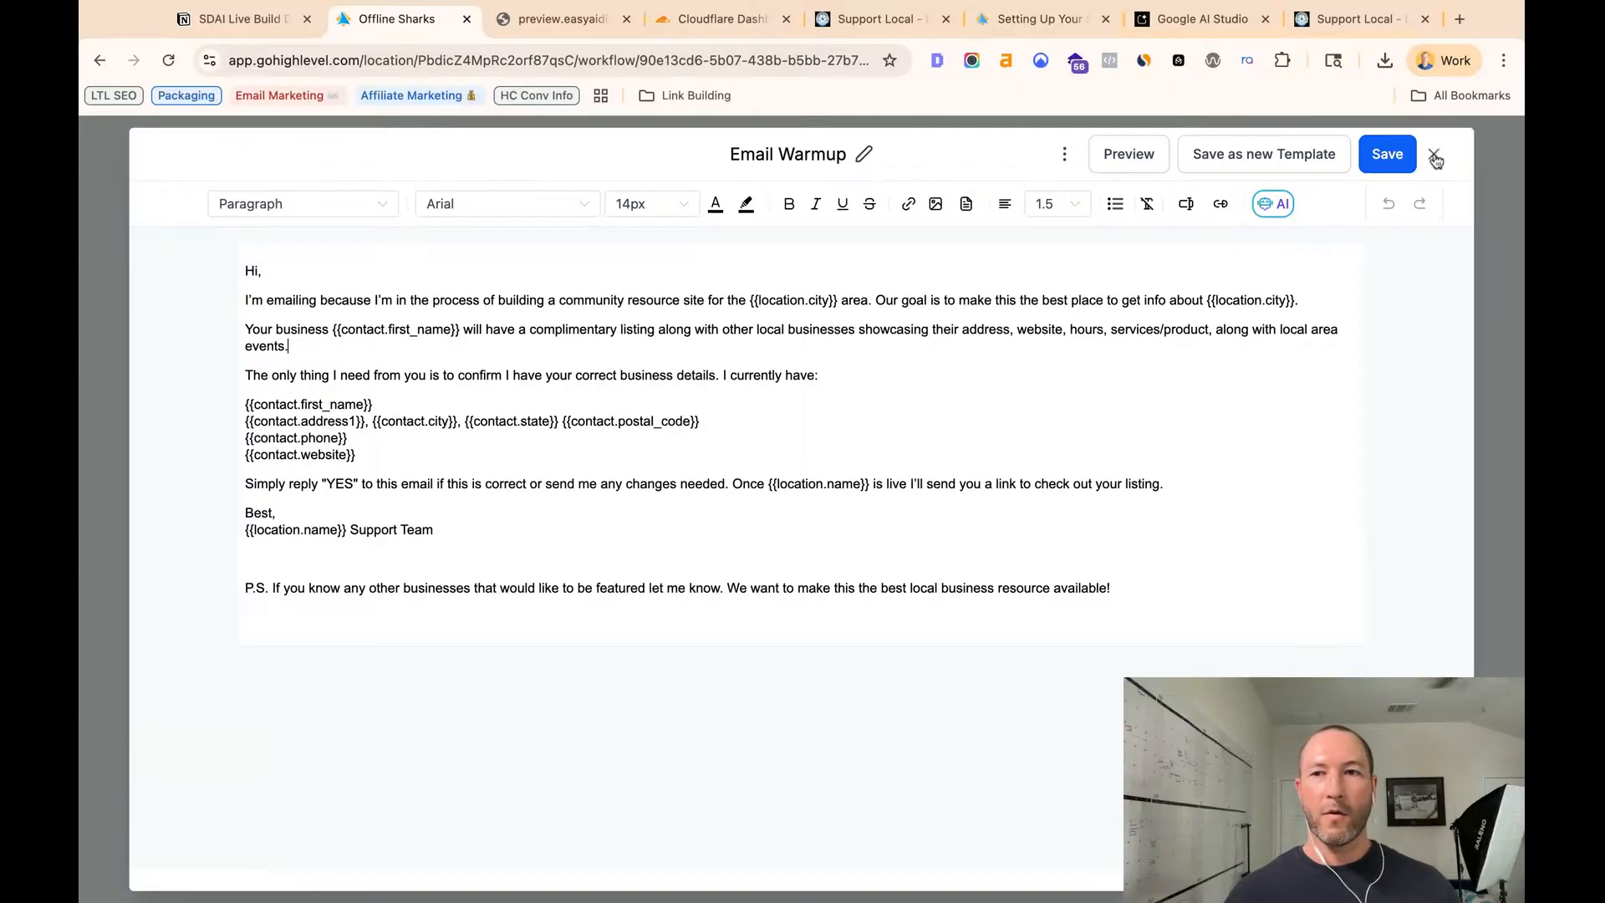
{"action": "left_click", "coordinate": [1435, 157]}
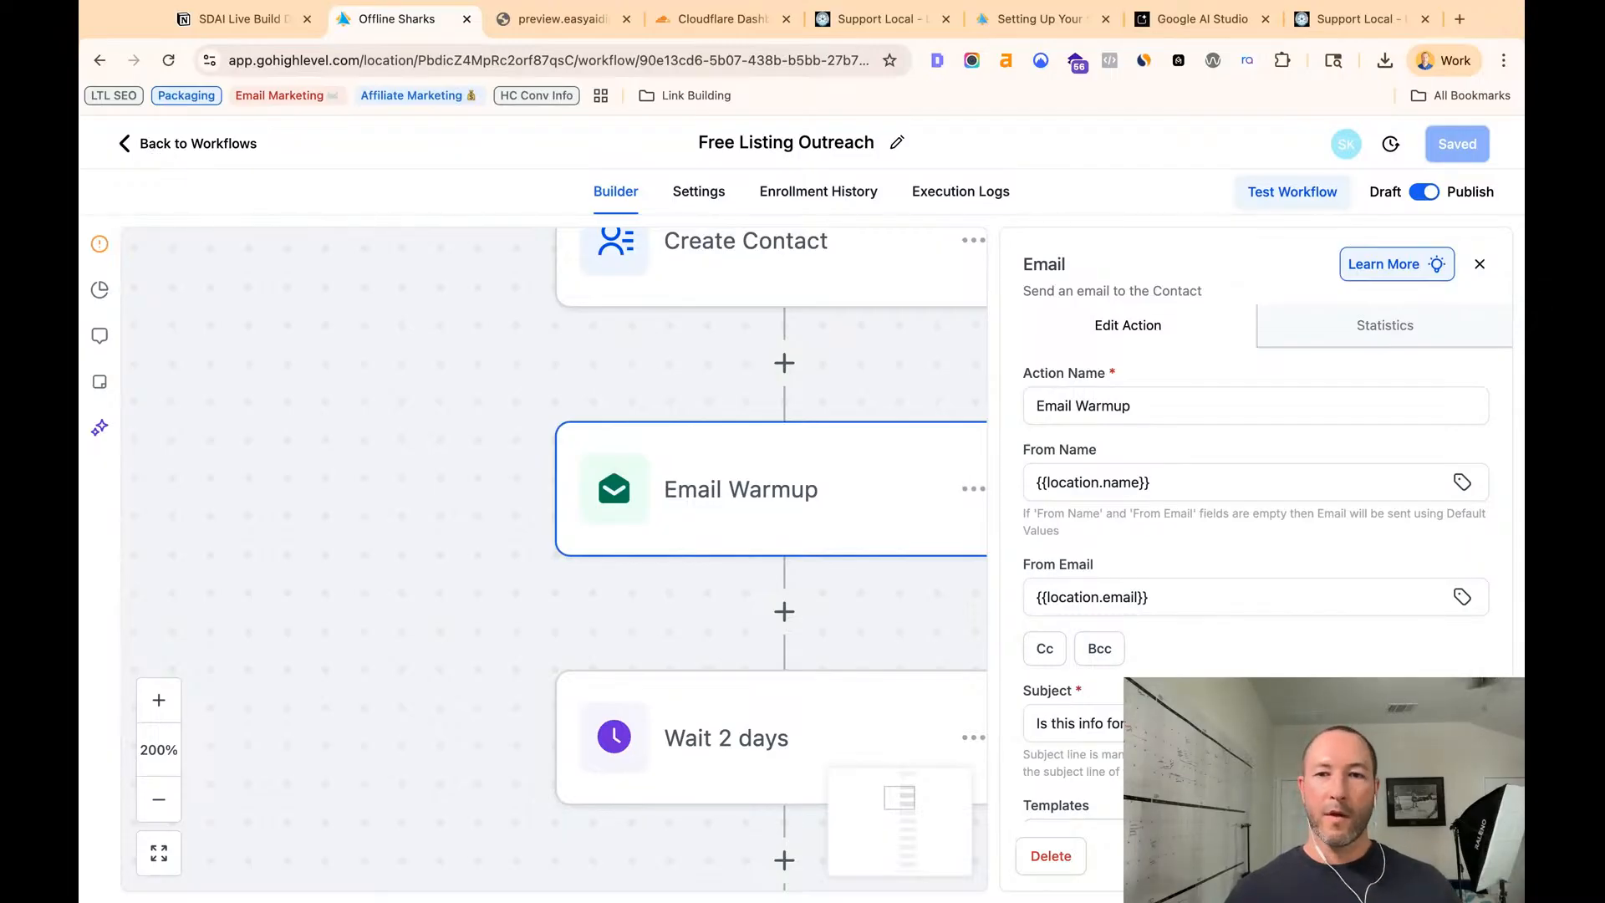
- Leave the Free Listing Outreach workflow and open the SmartDirectoryAI dashboard
{"action": "left_click", "coordinate": [197, 144]}
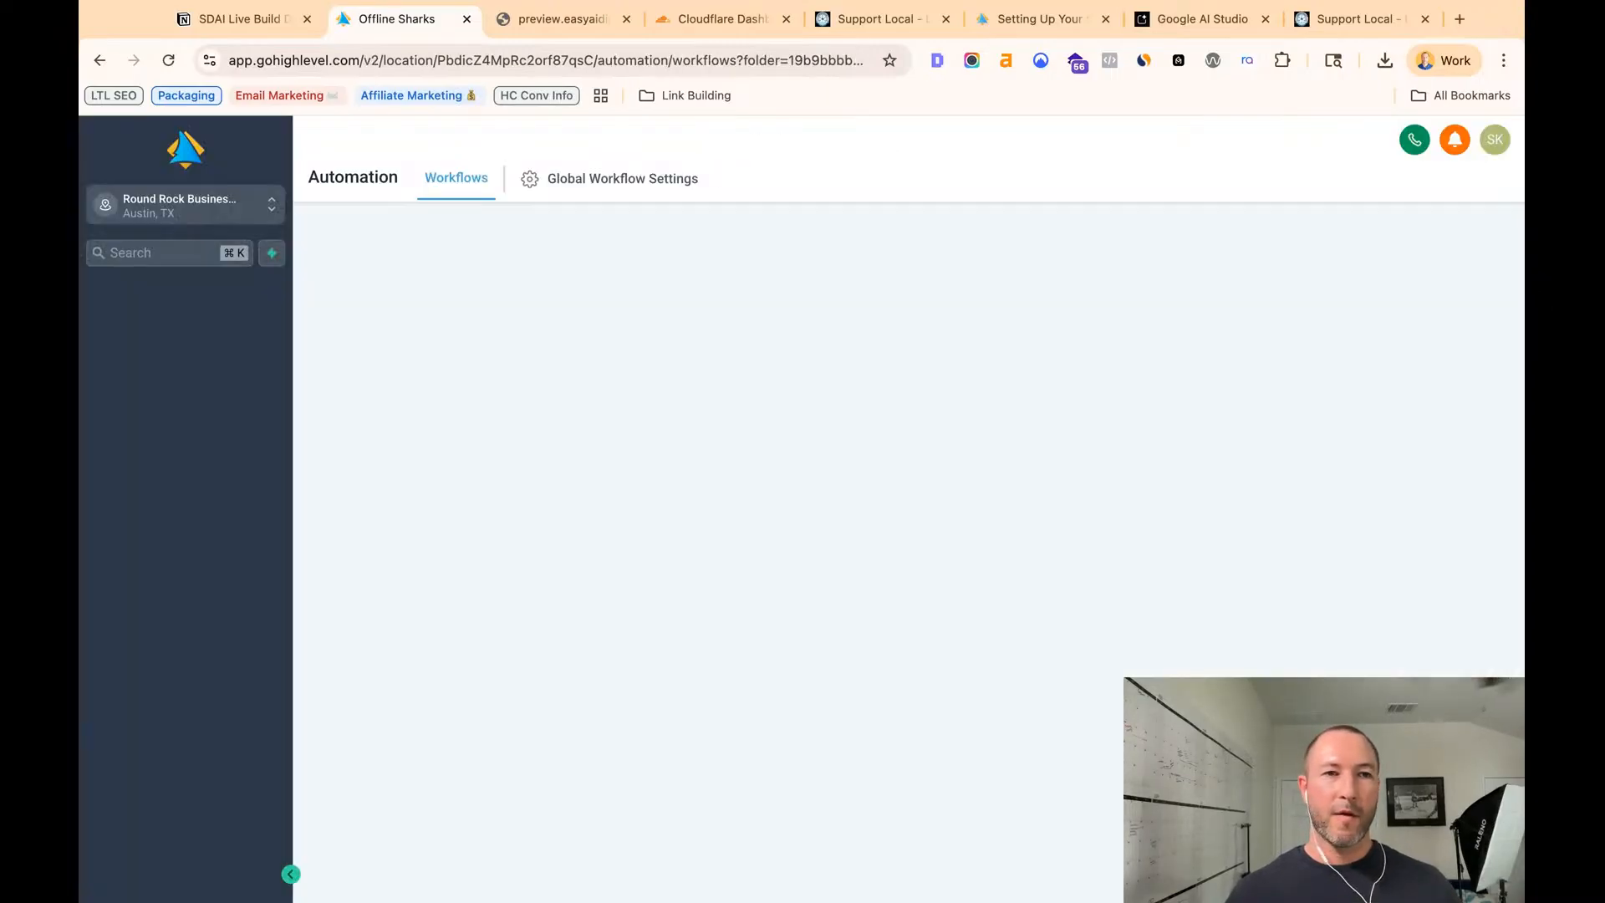
{"action": "scroll", "coordinate": [210, 540], "scroll_direction": "down", "scroll_amount": 3}
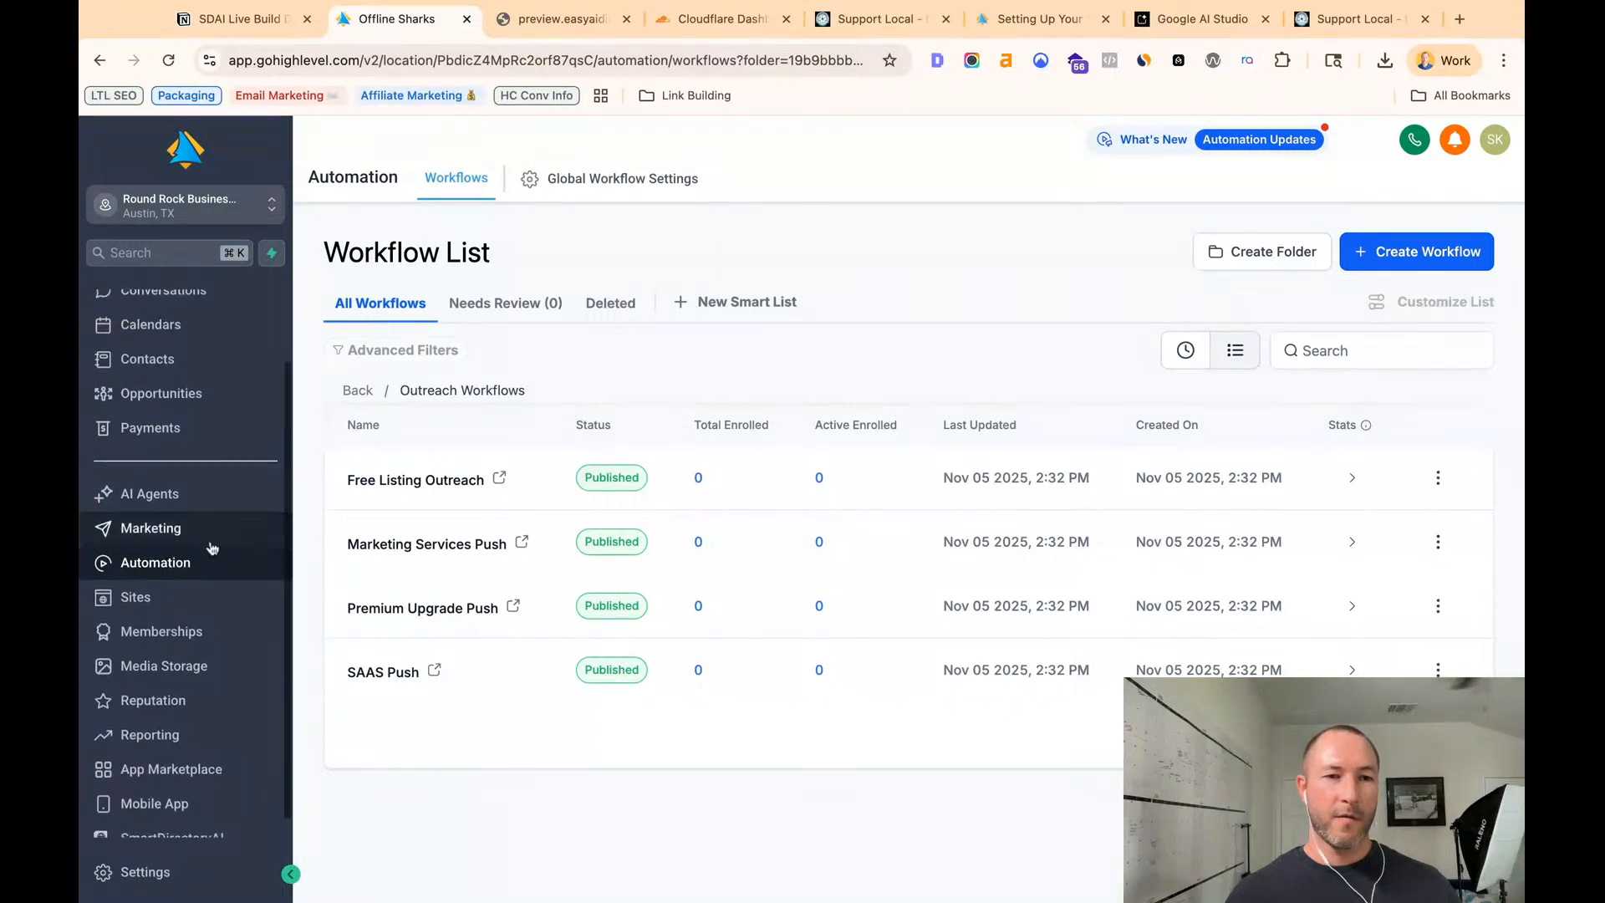
{"action": "left_click", "coordinate": [155, 819]}
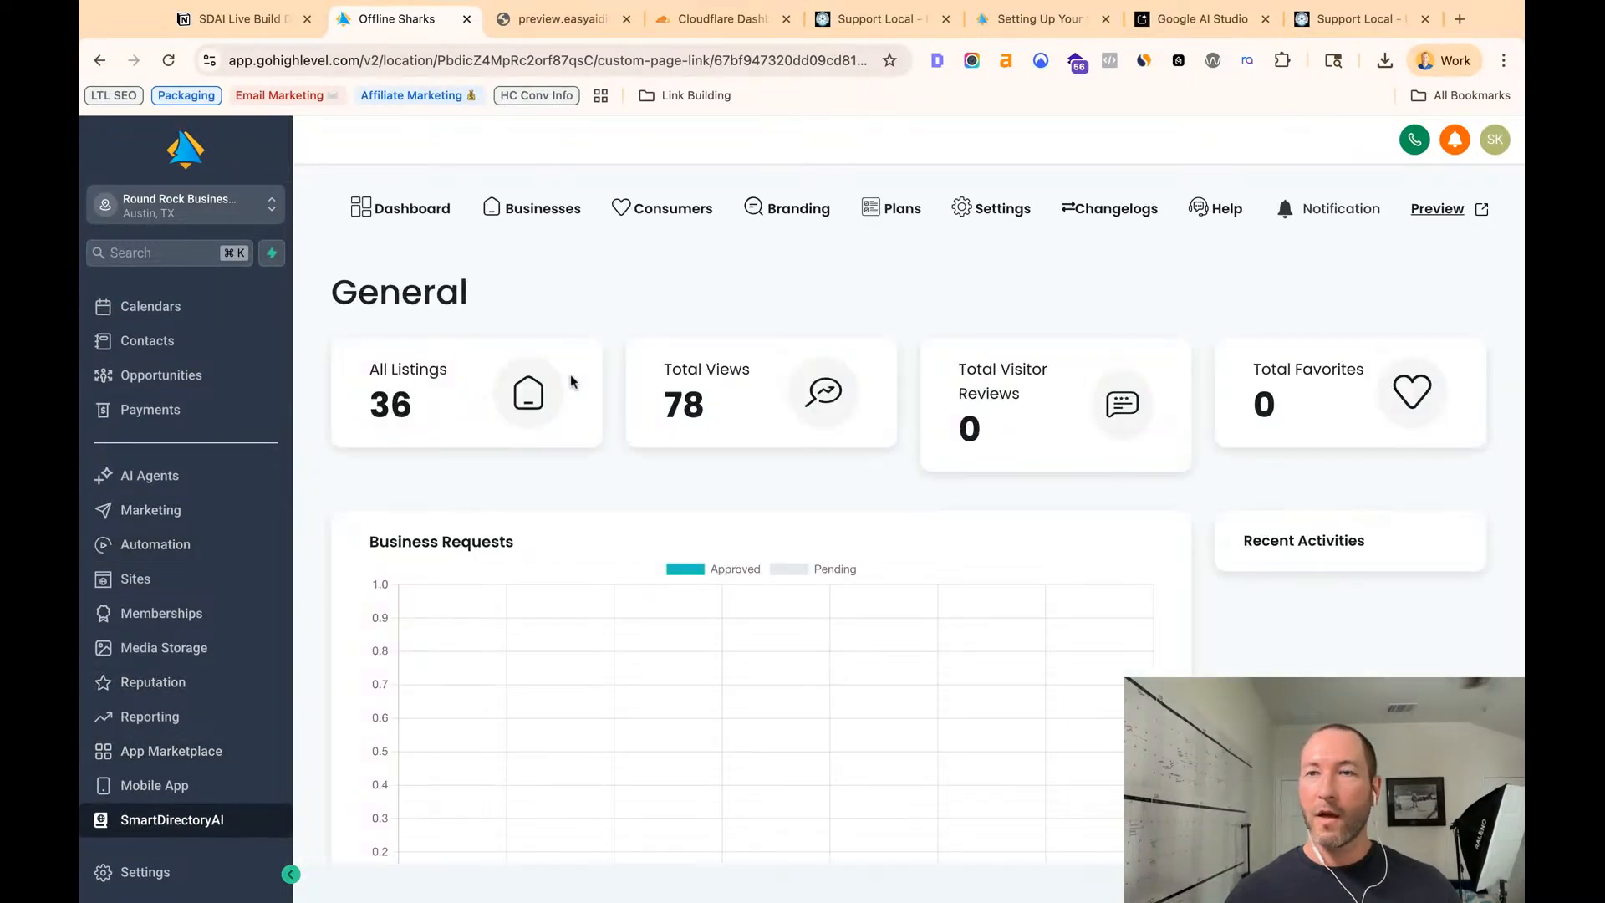
- Open the contact record of The Hidden Key Escape Rooms and examine its address and website fields
{"action": "scroll", "coordinate": [515, 537], "scroll_direction": "down", "scroll_amount": 3}
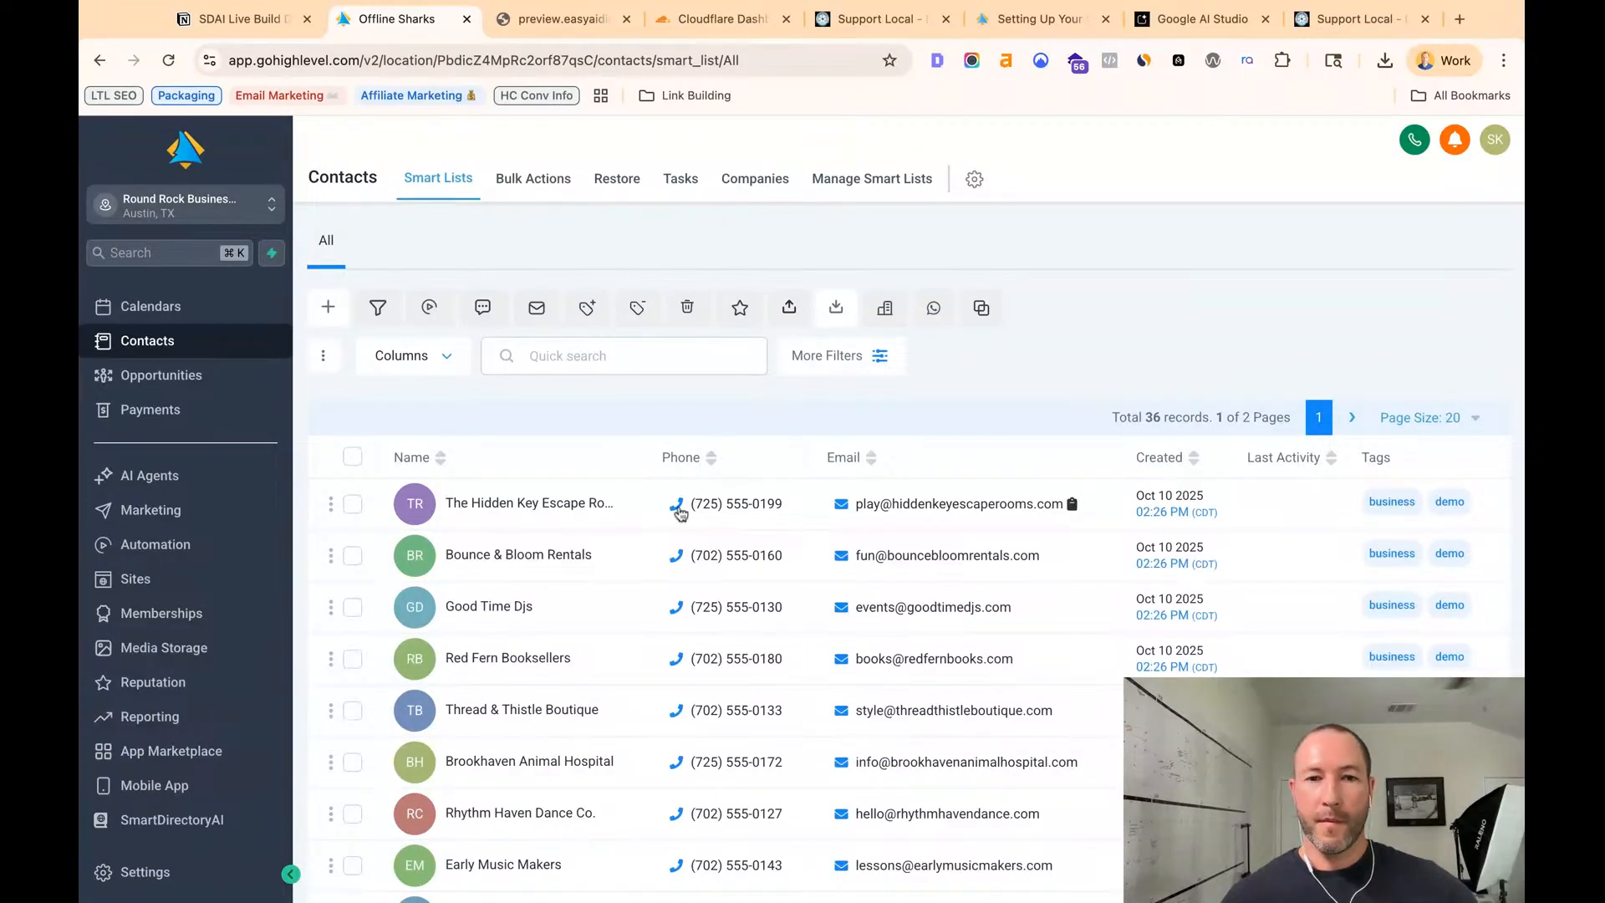
{"action": "left_click", "coordinate": [573, 510]}
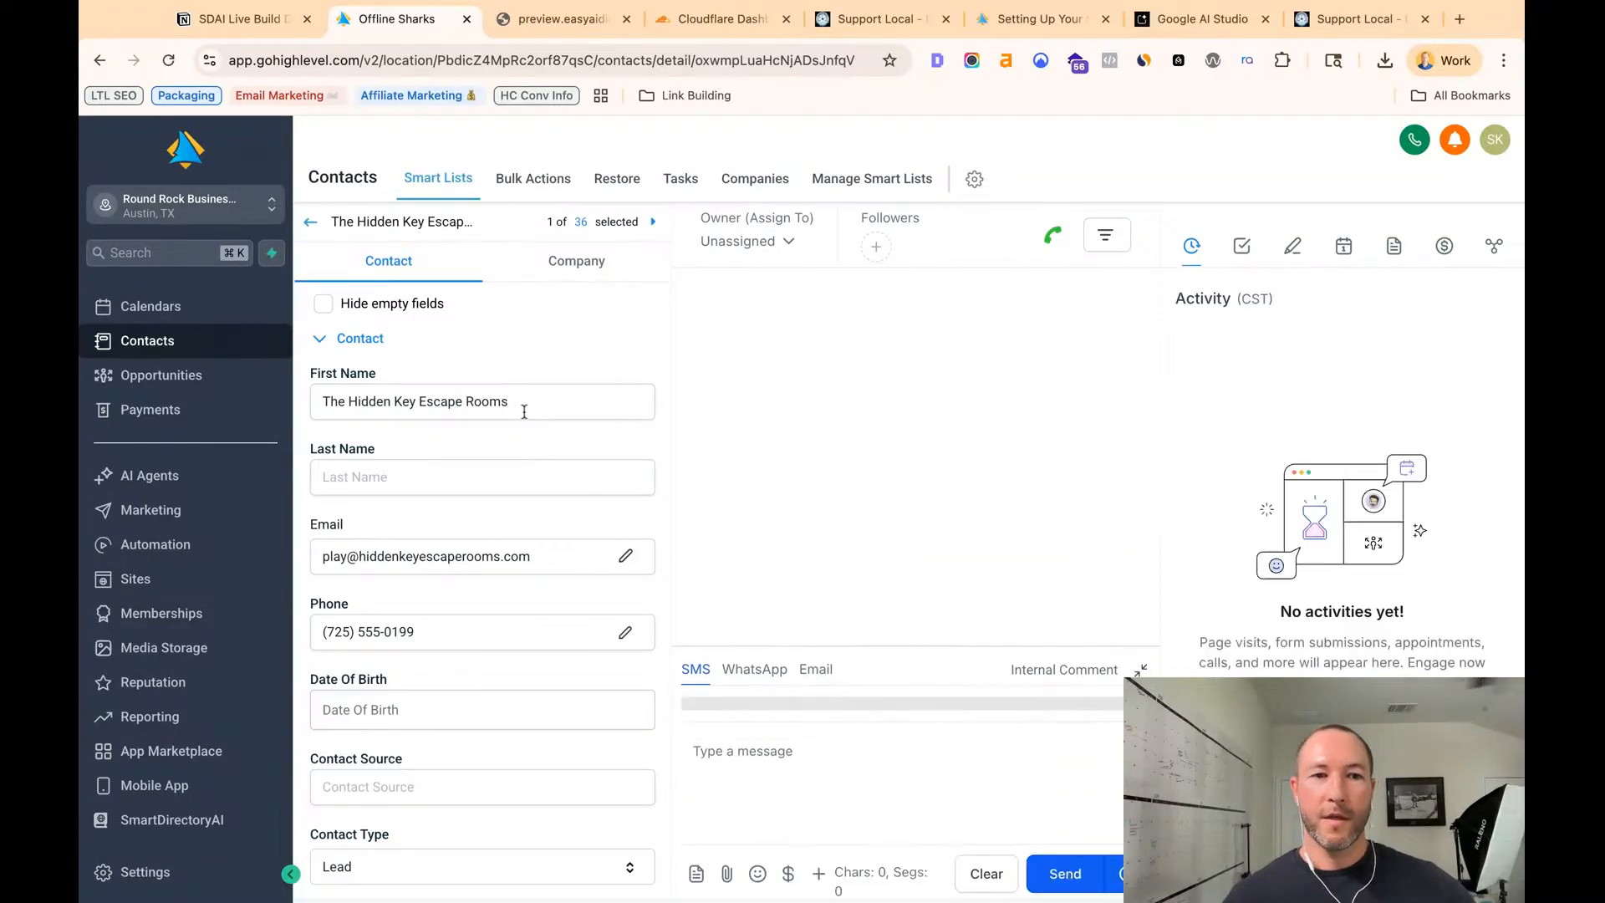
{"action": "scroll", "coordinate": [490, 569], "scroll_direction": "down", "scroll_amount": 15}
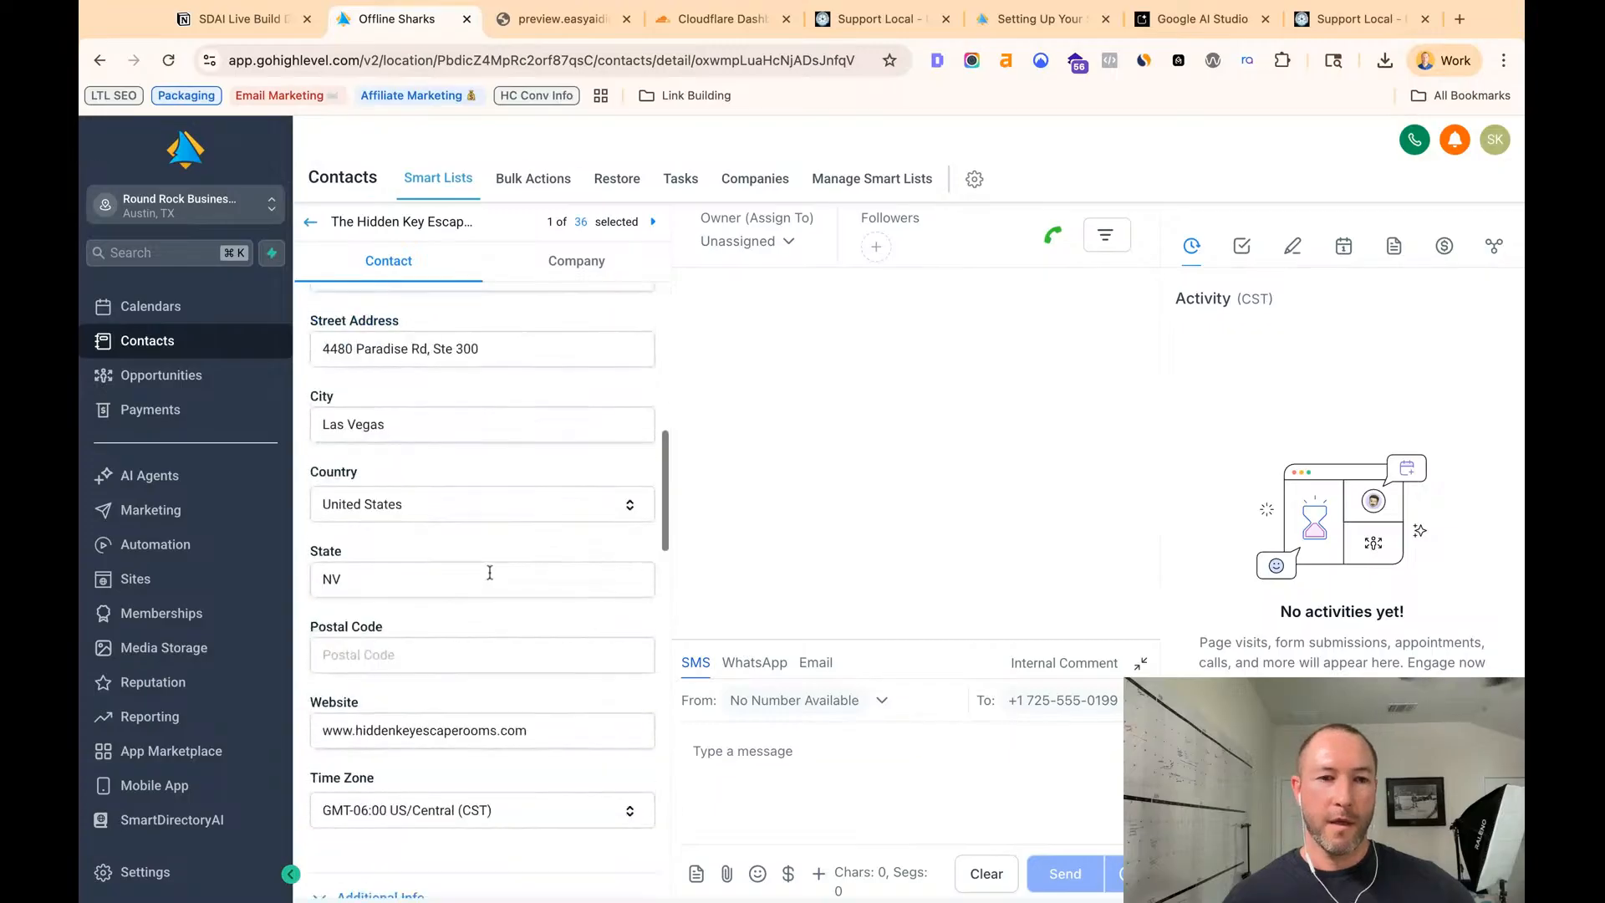
- Return to the contacts list, select The Hidden Key Escape Rooms and choose its business tag for removal
{"action": "scroll", "coordinate": [489, 569], "scroll_direction": "up", "scroll_amount": 10}
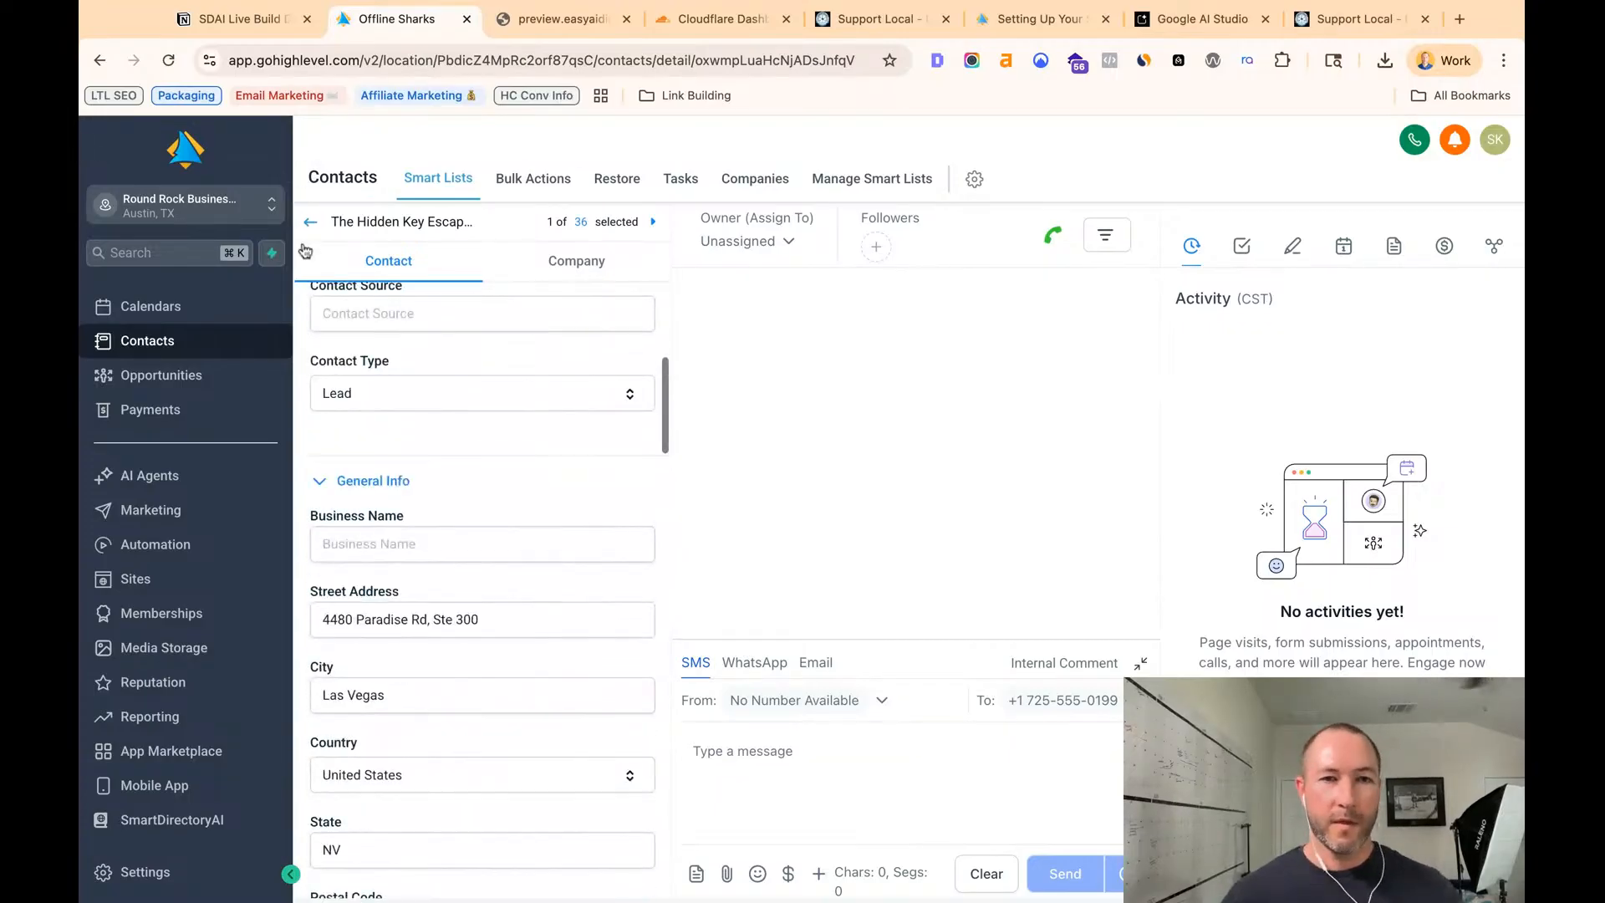
{"action": "left_click", "coordinate": [310, 223]}
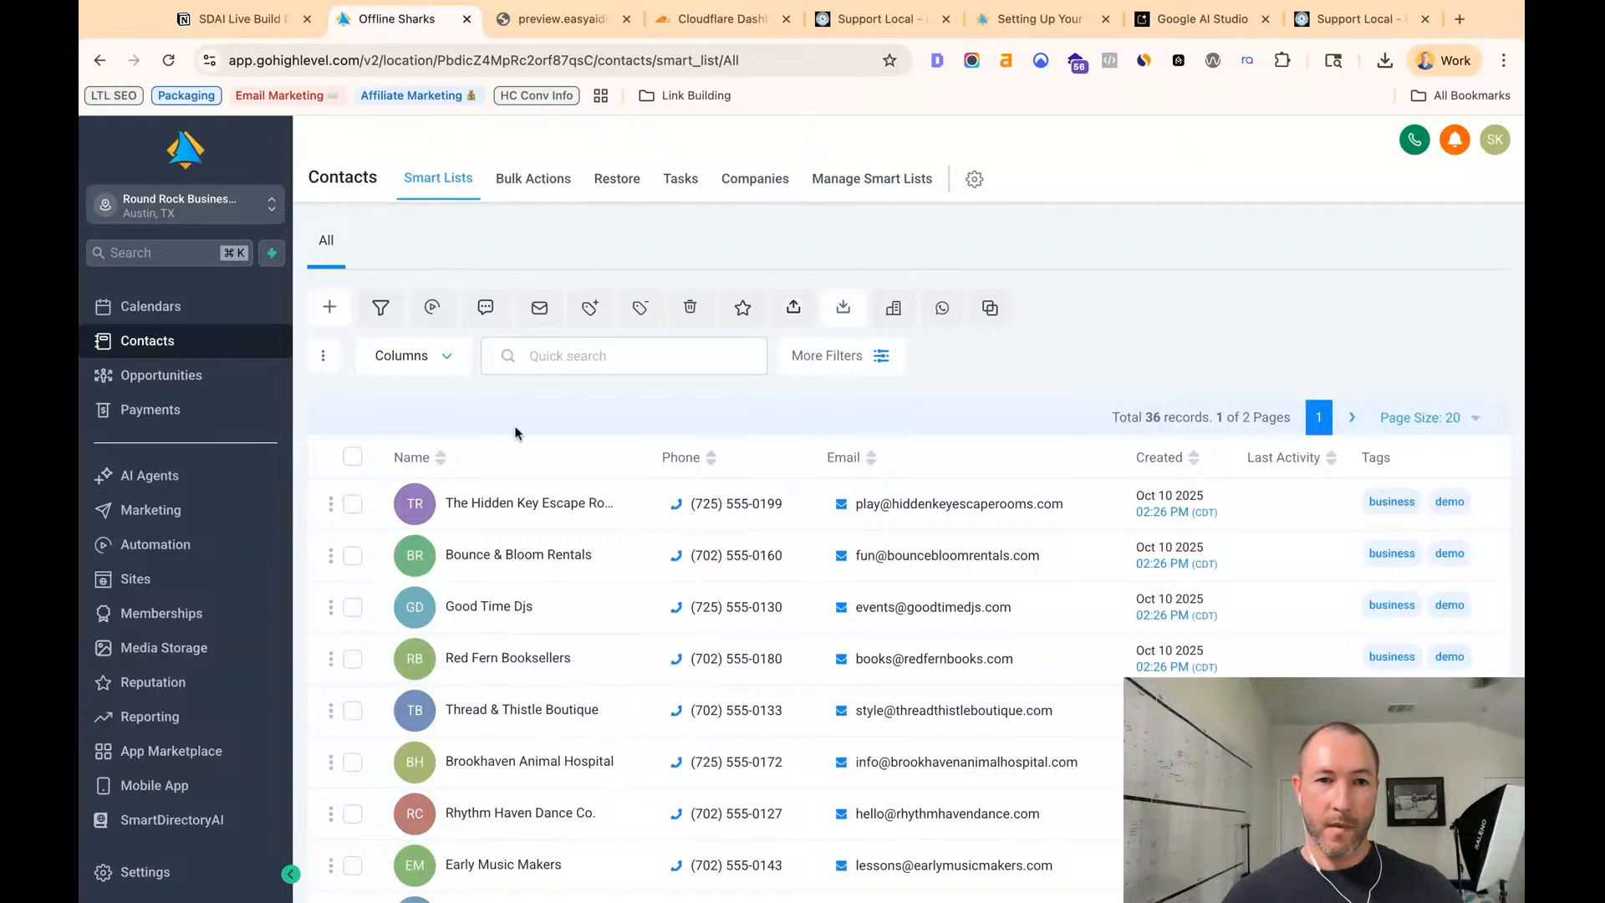
{"action": "left_click", "coordinate": [352, 503]}
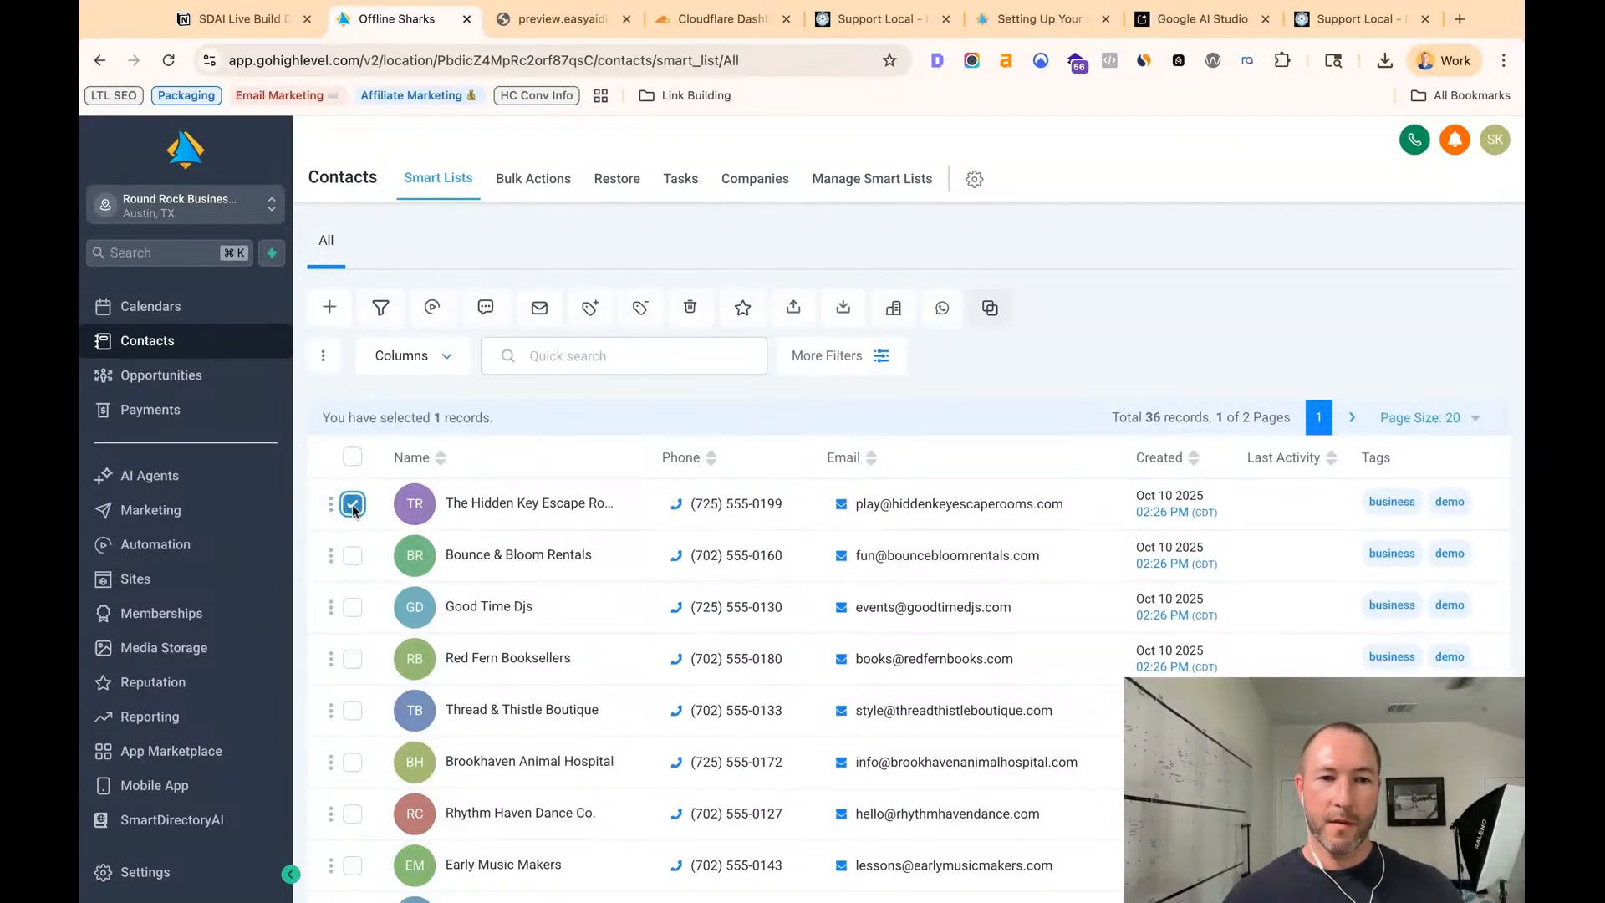
{"action": "left_click", "coordinate": [638, 311]}
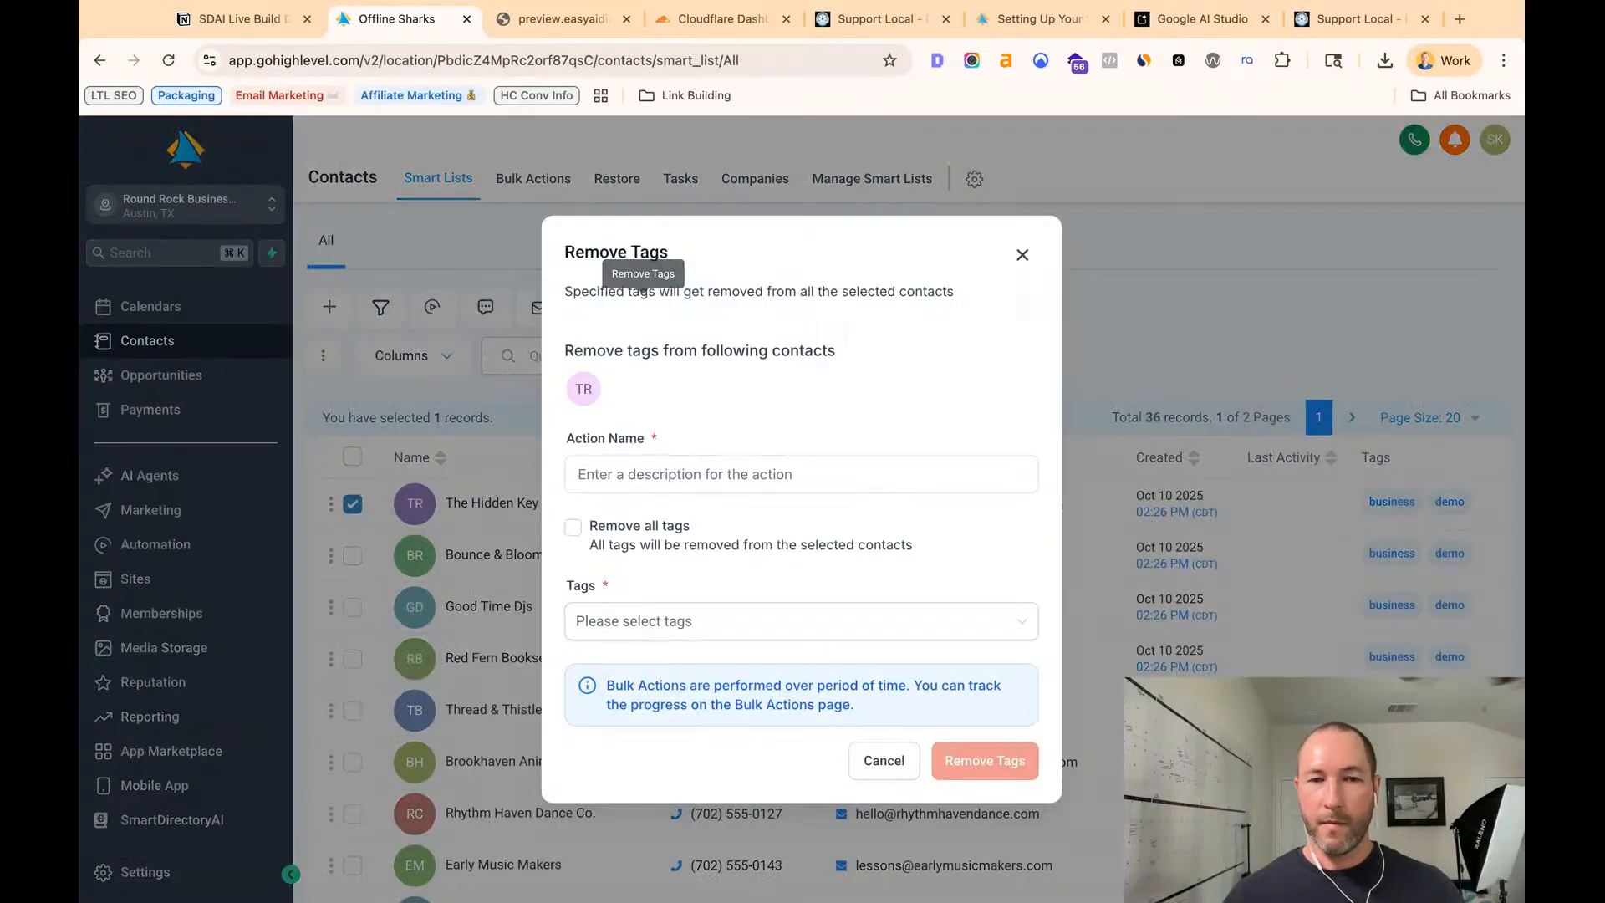
{"action": "left_click", "coordinate": [669, 623]}
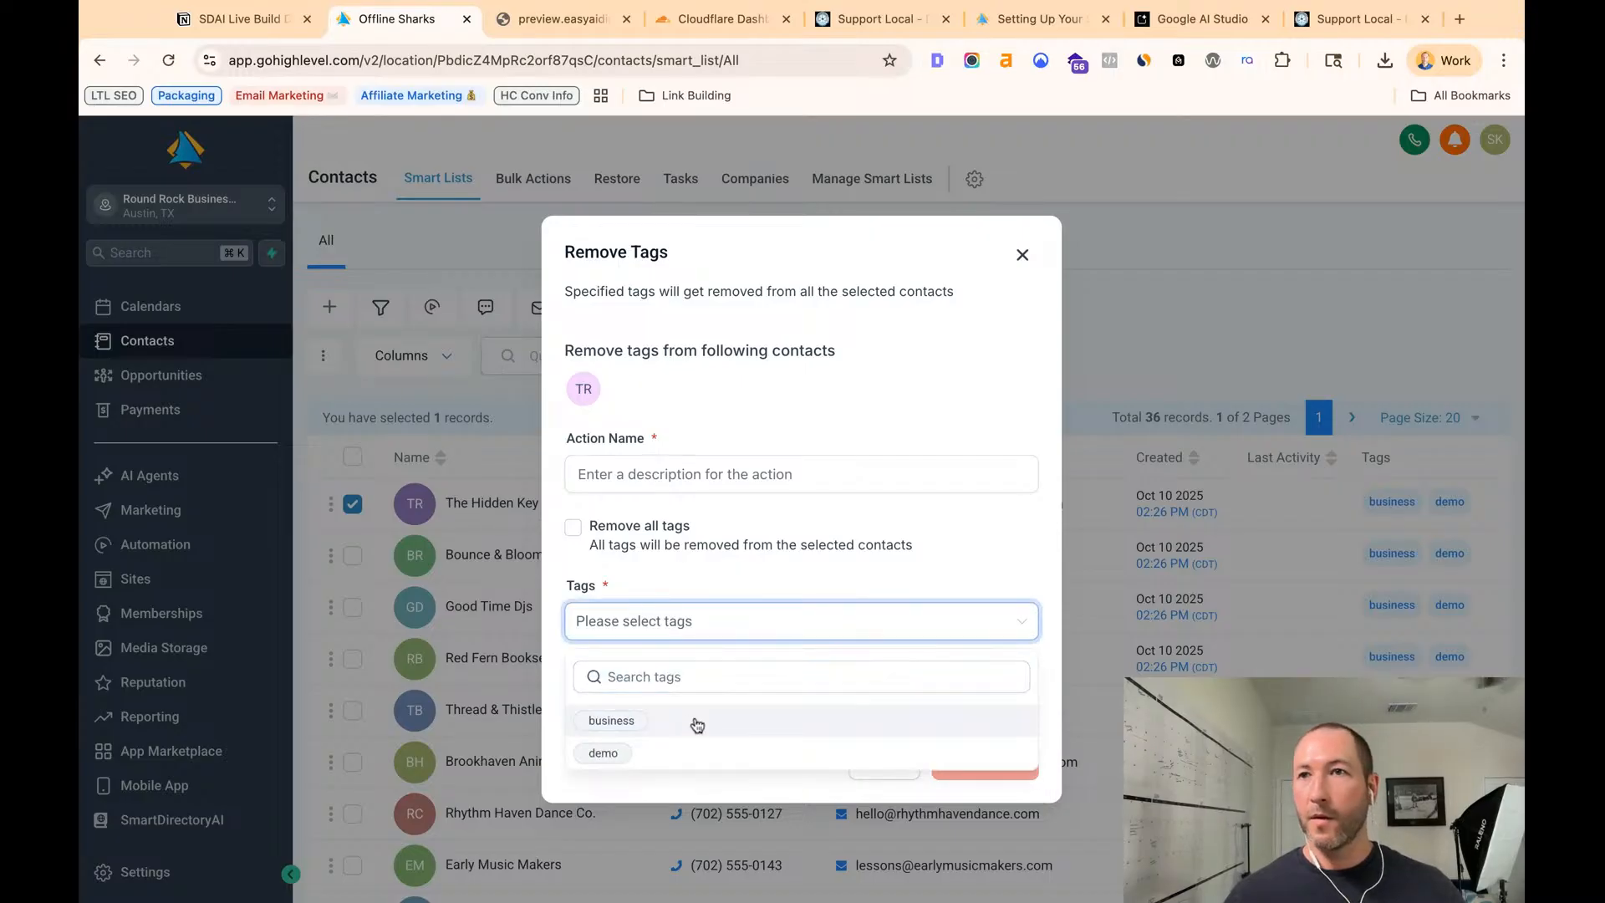
{"action": "left_click", "coordinate": [697, 725]}
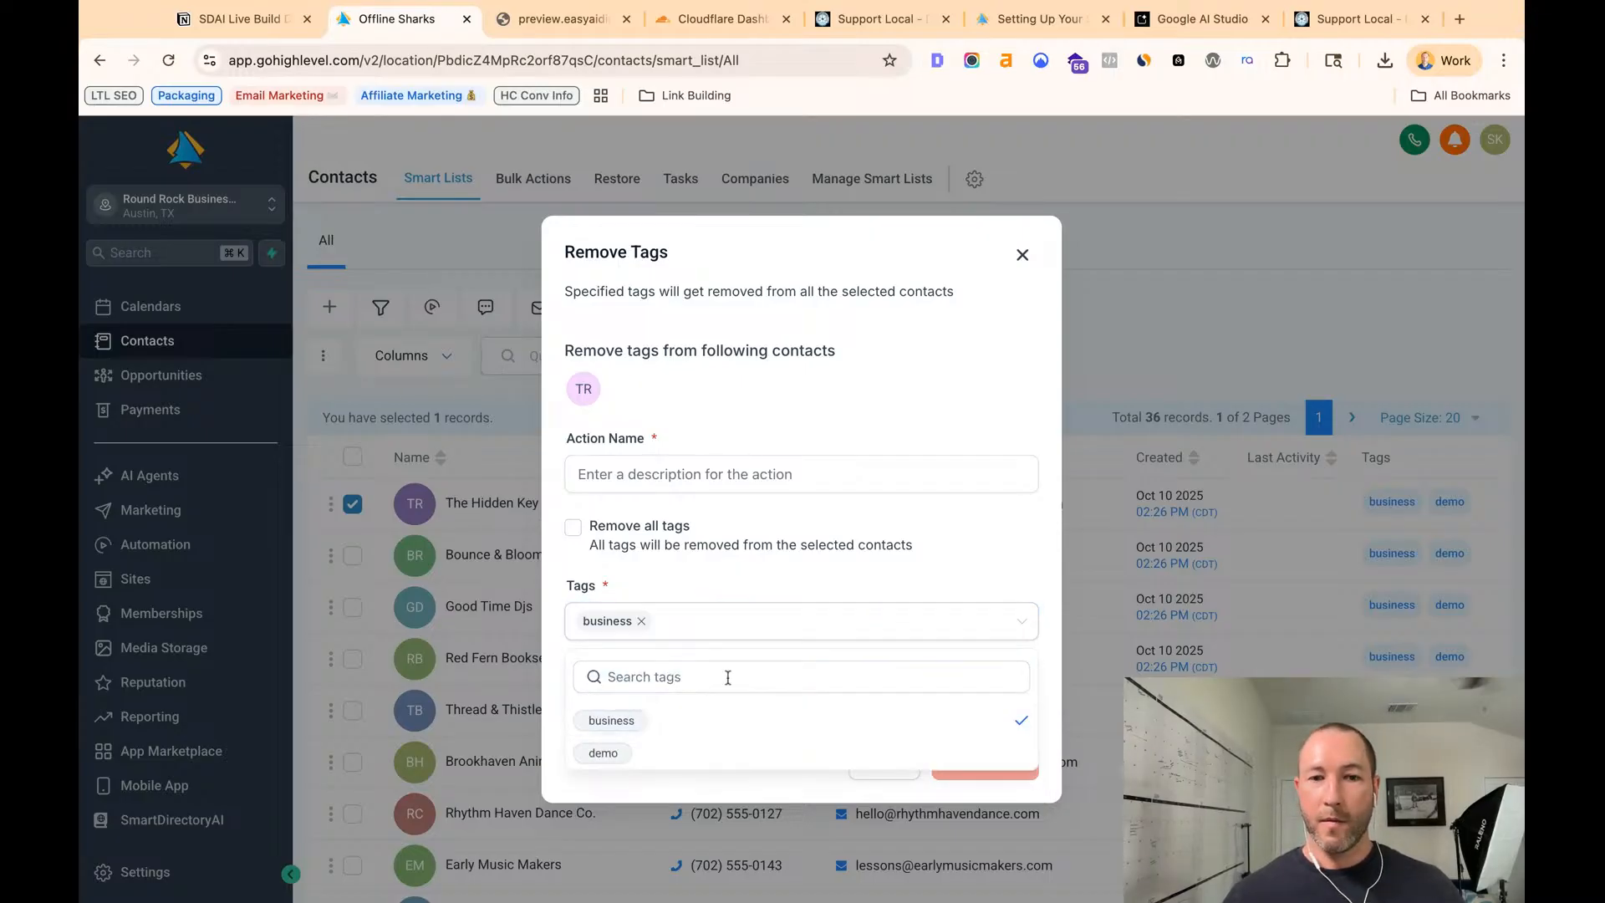
{"action": "left_click", "coordinate": [979, 566]}
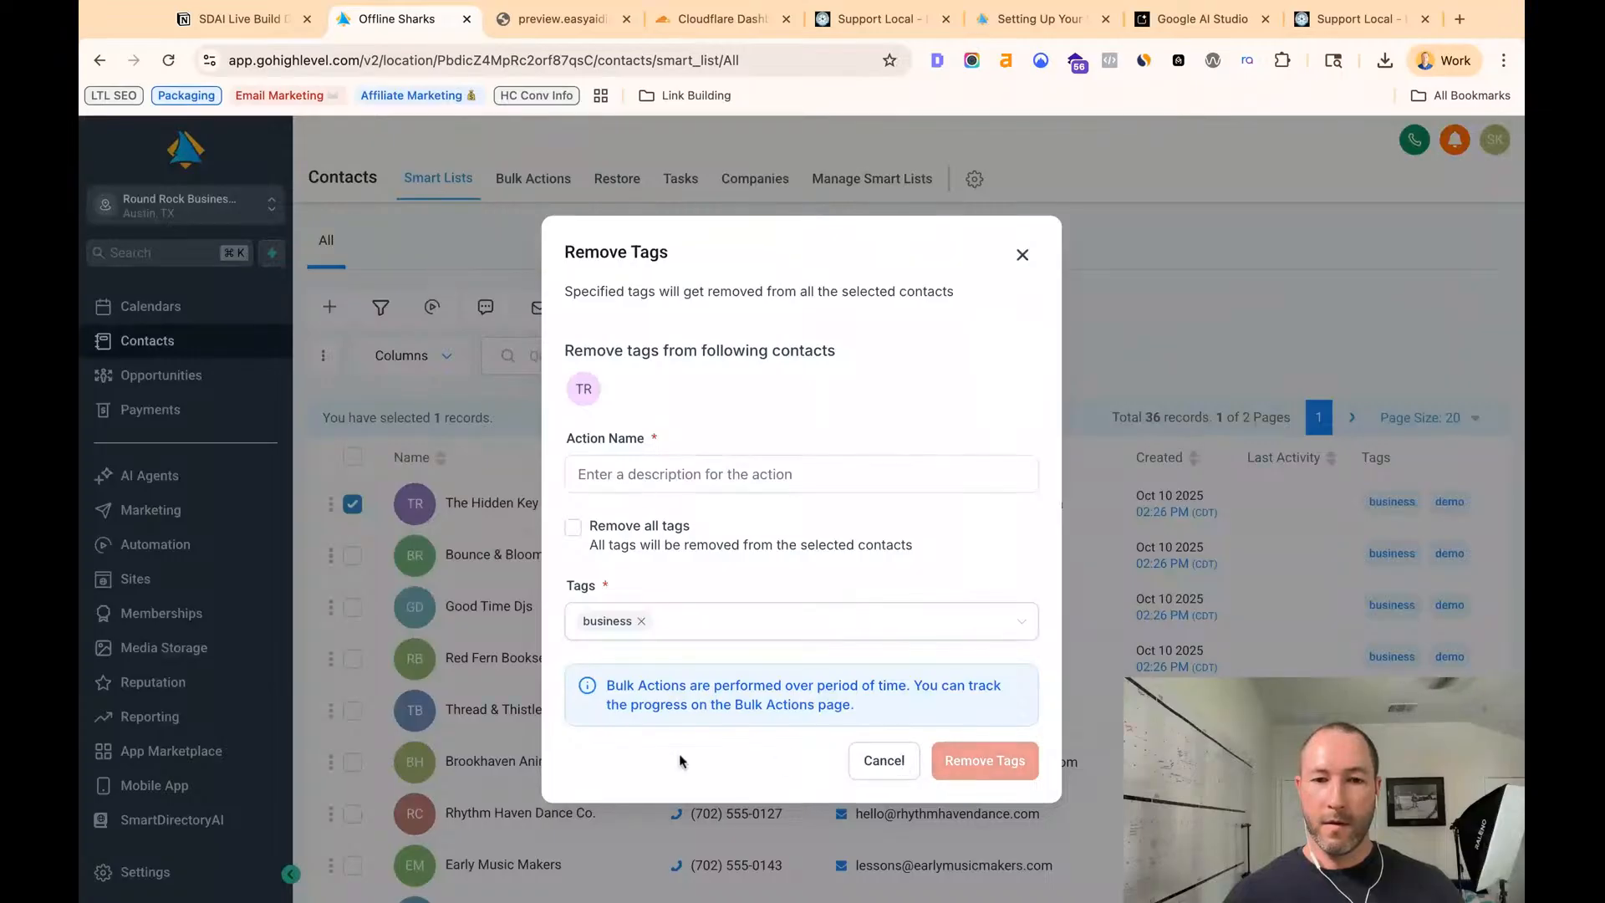
- Name the action "removing business from THK", run the tag removal and check its progress in the bulk actions
{"action": "left_click", "coordinate": [774, 473]}
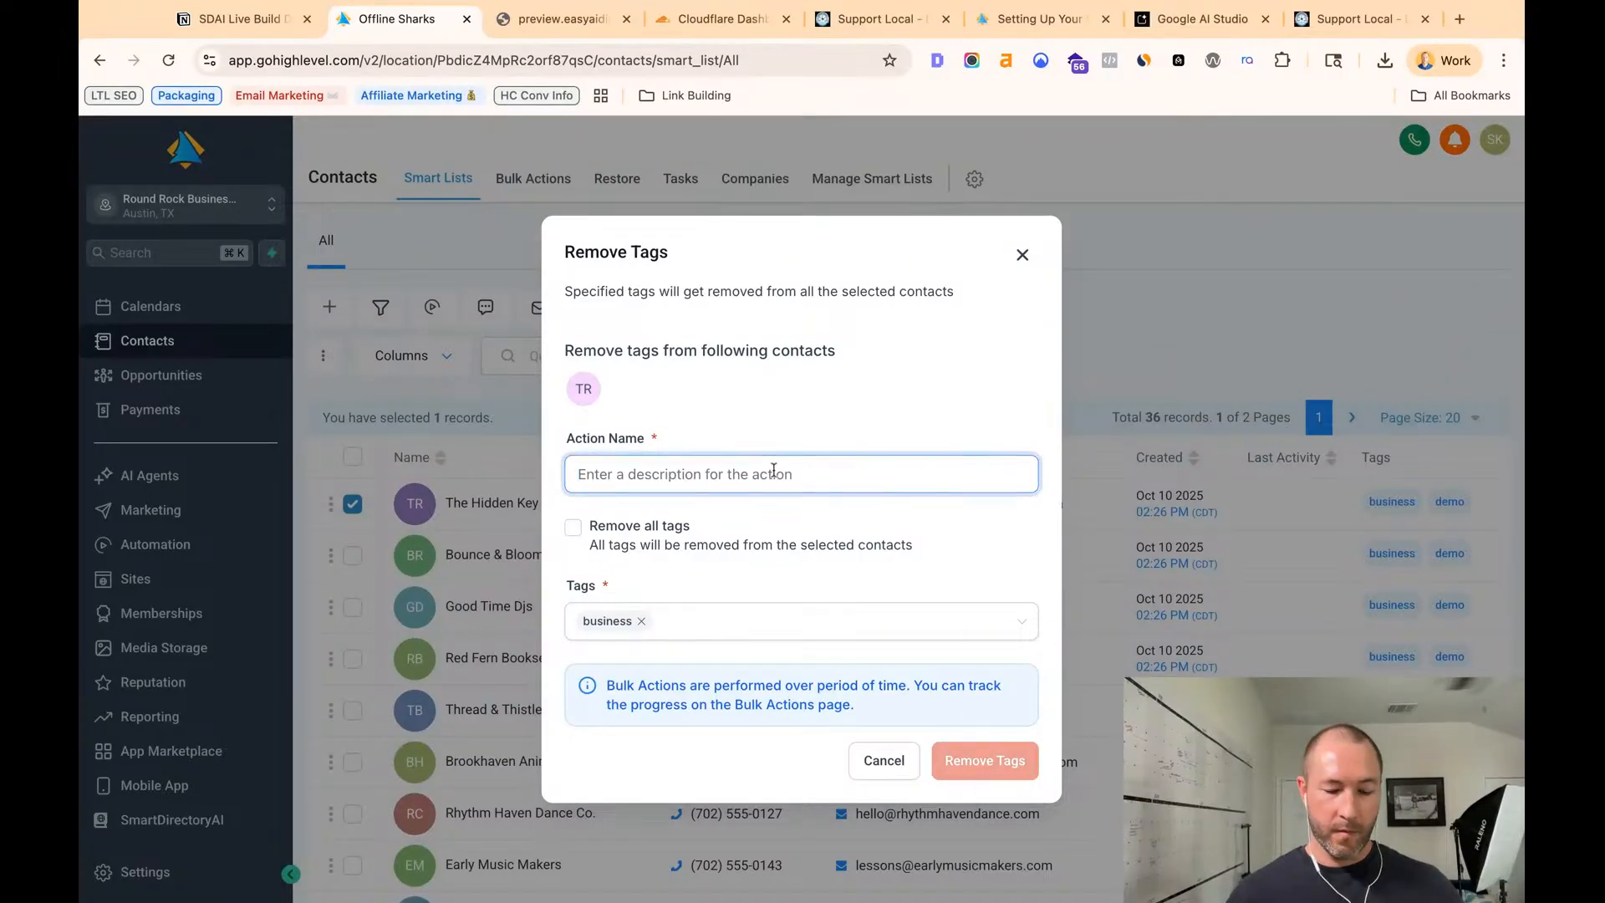
{"action": "type", "text": "removing business from "}
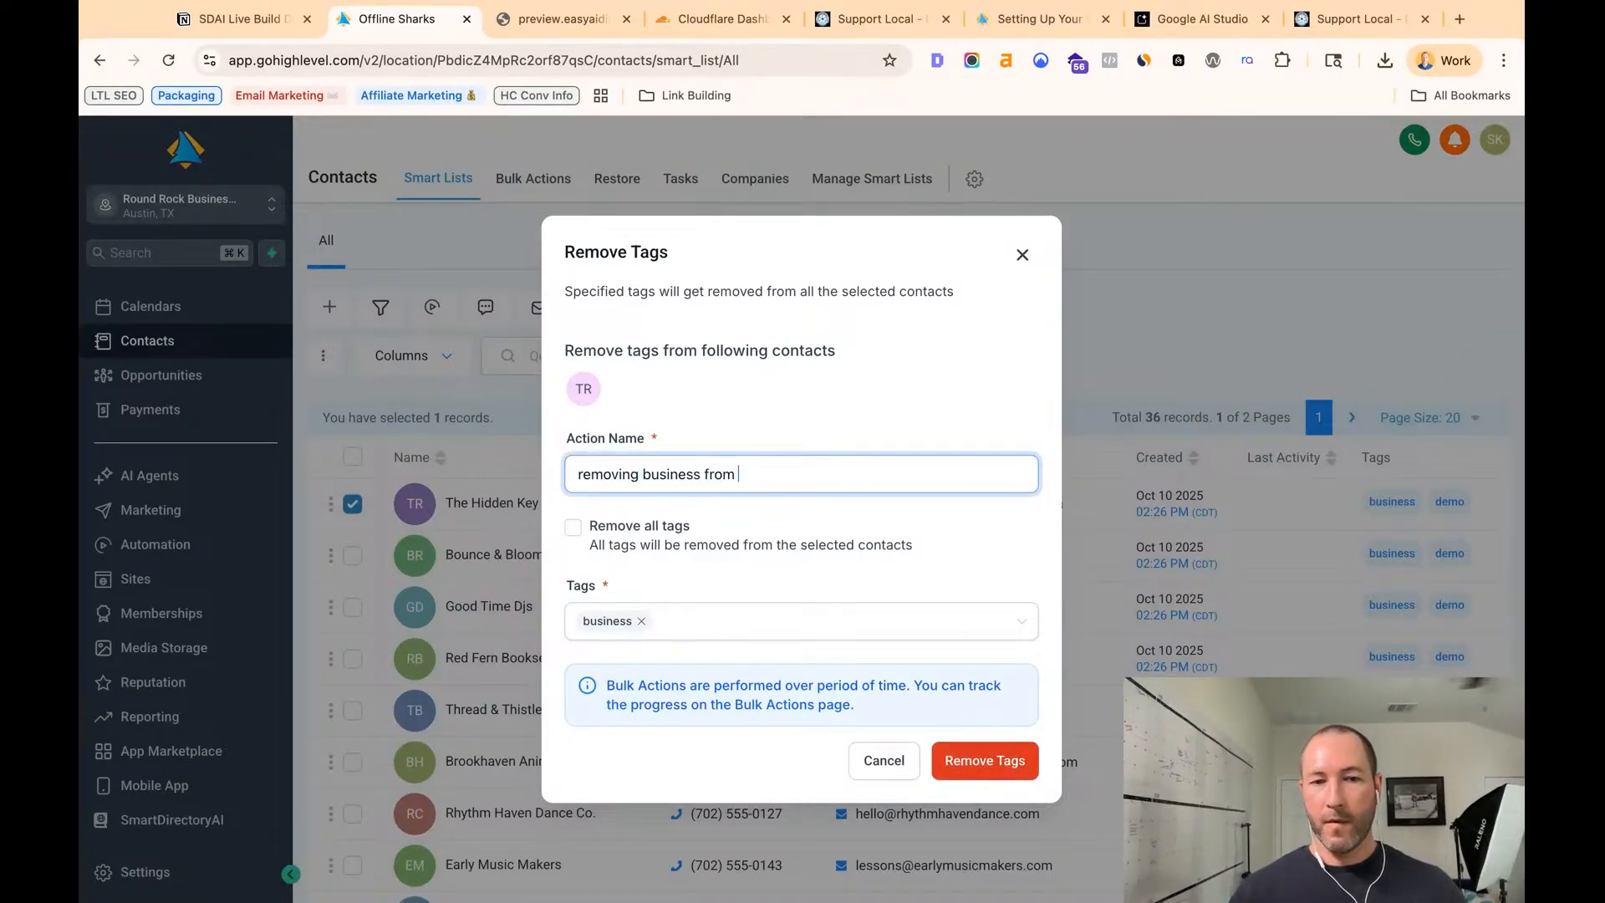
{"action": "type", "text": "THK"}
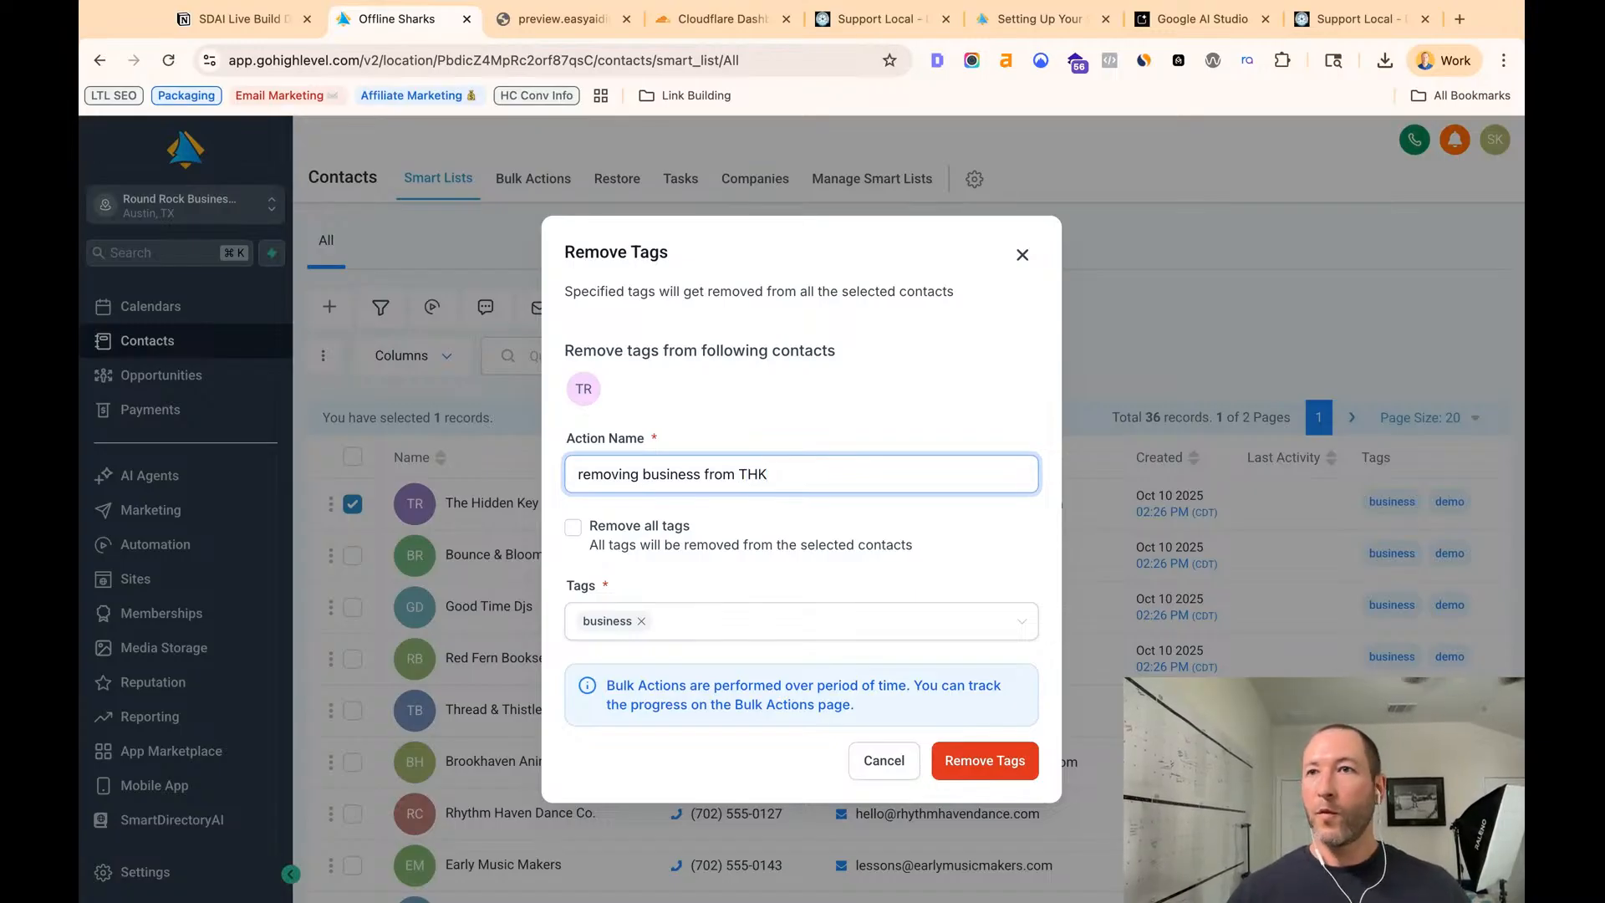
{"action": "left_click", "coordinate": [953, 758]}
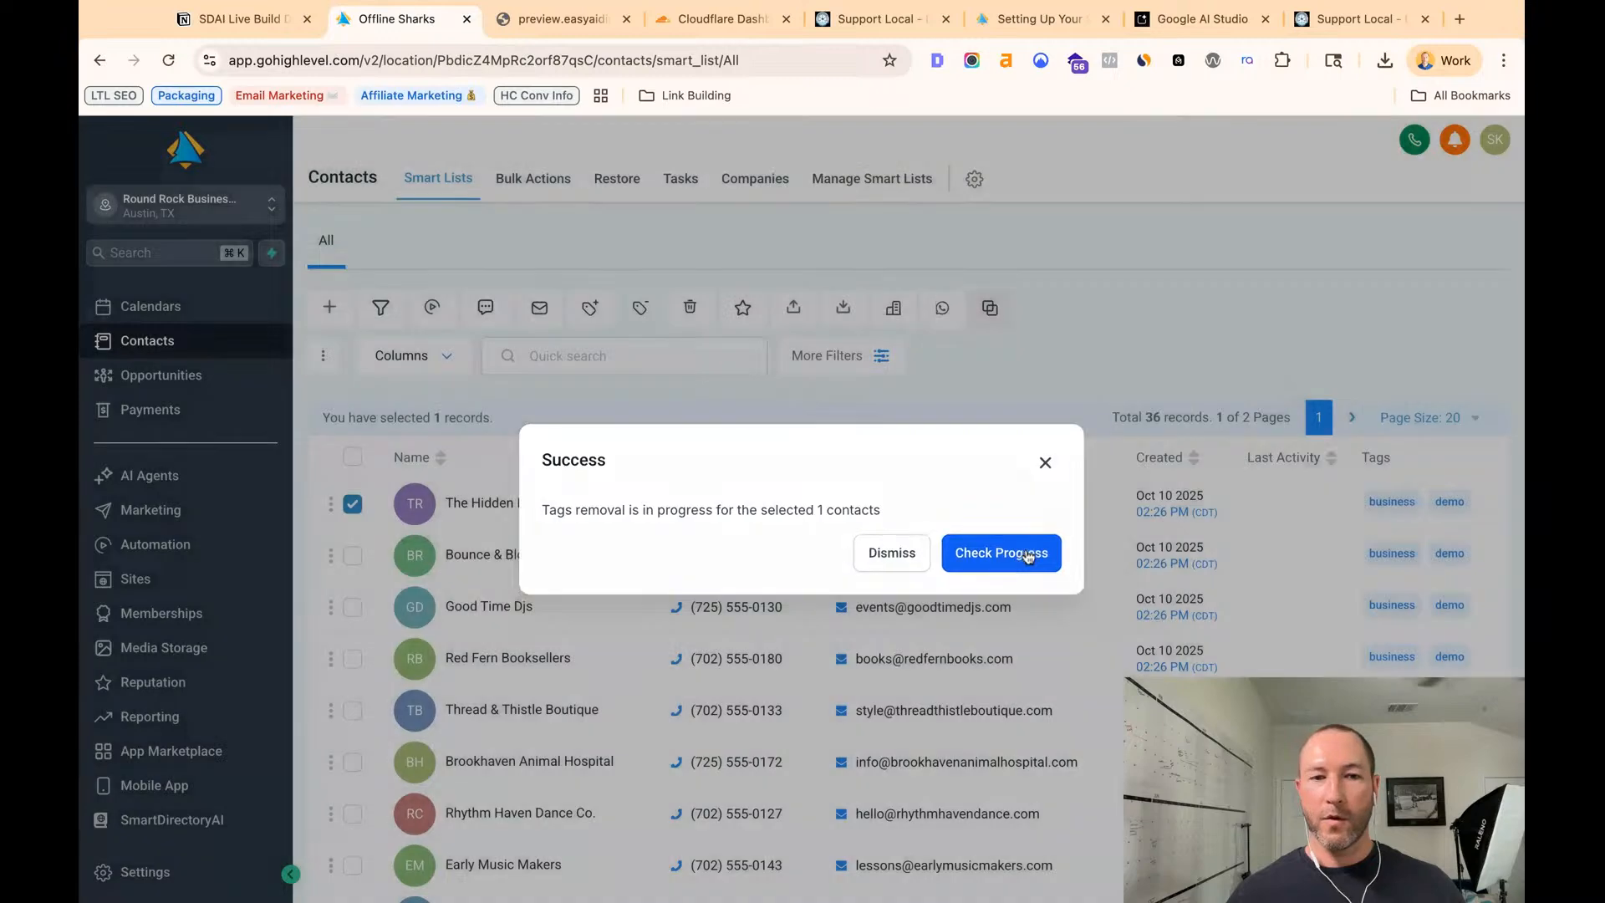
{"action": "left_click", "coordinate": [1028, 559]}
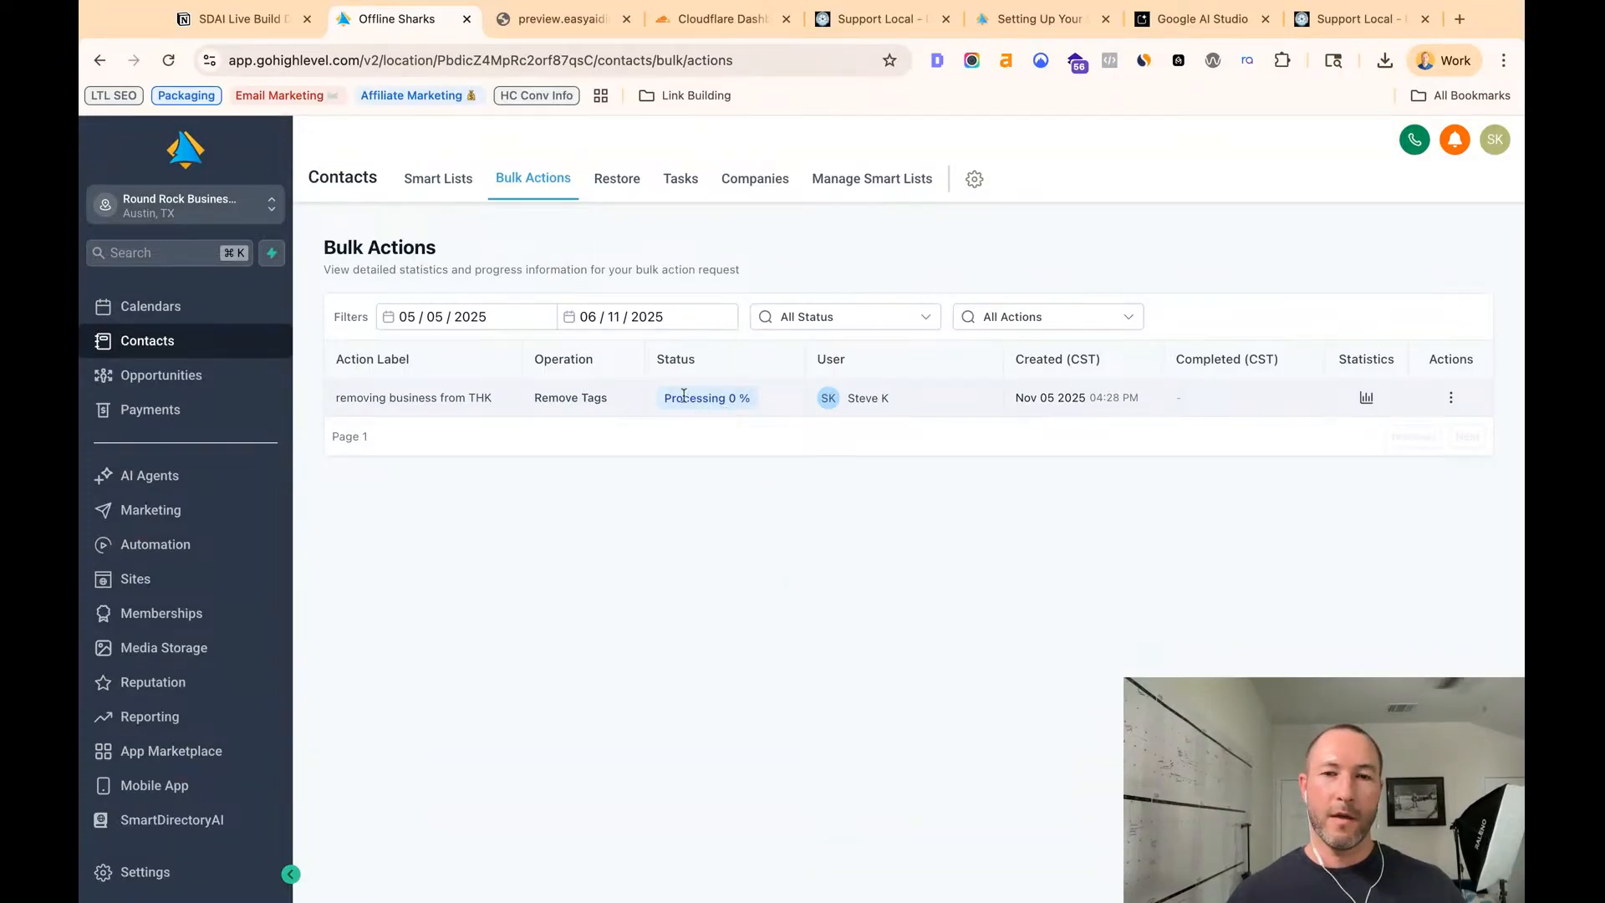
{"action": "left_click", "coordinate": [169, 62]}
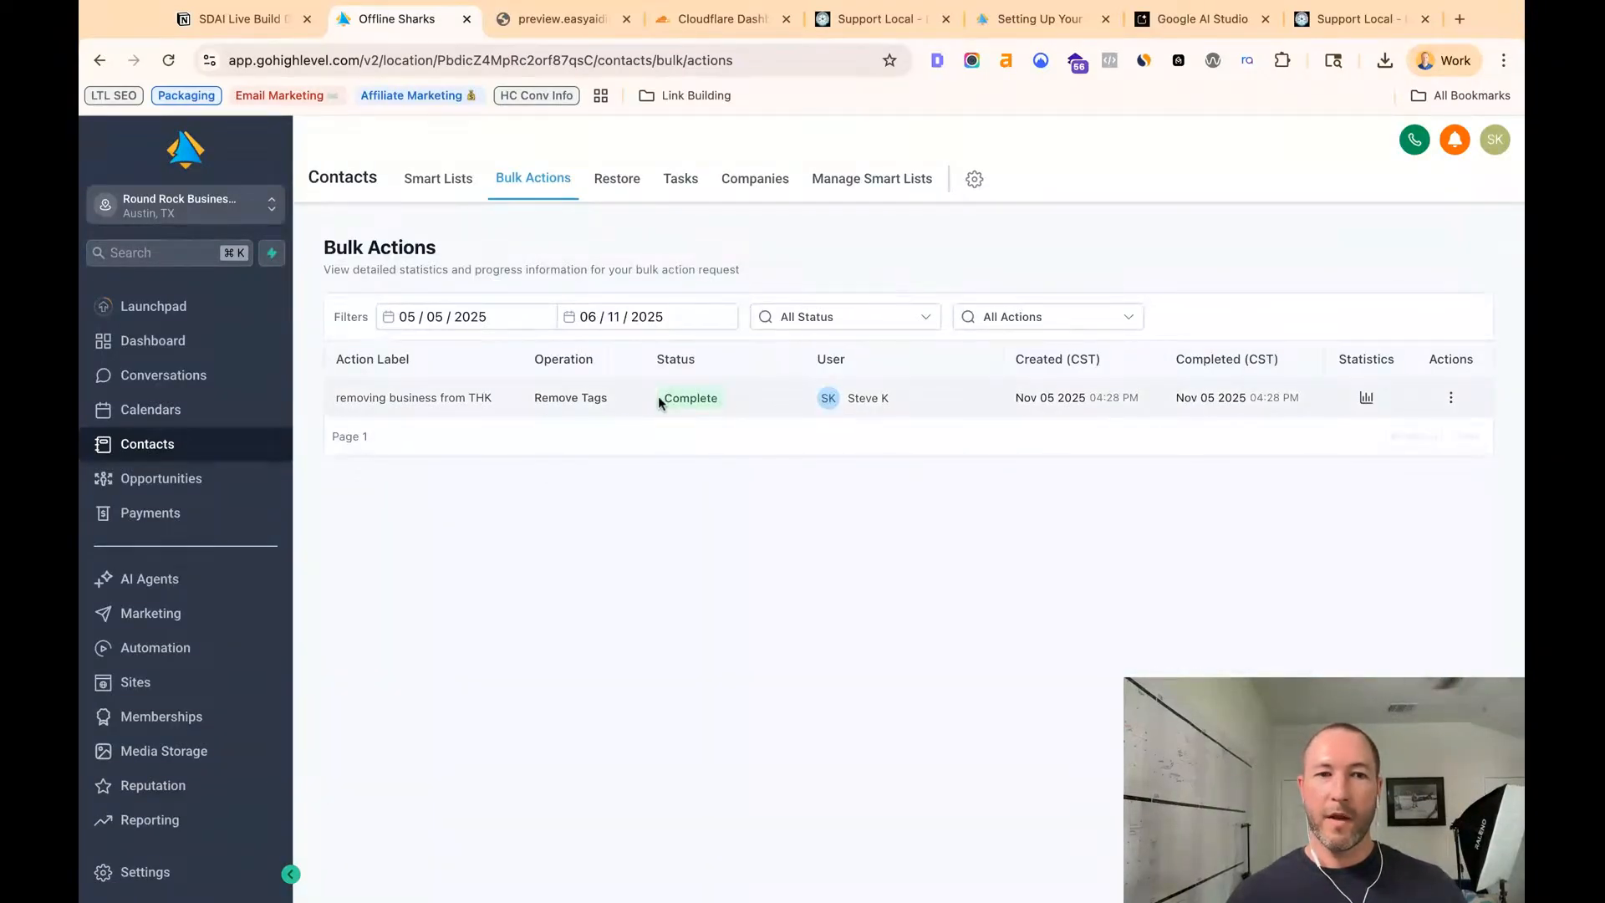
- Reload the directory preview site, open its home page and look through the Services categories
{"action": "left_click", "coordinate": [540, 21]}
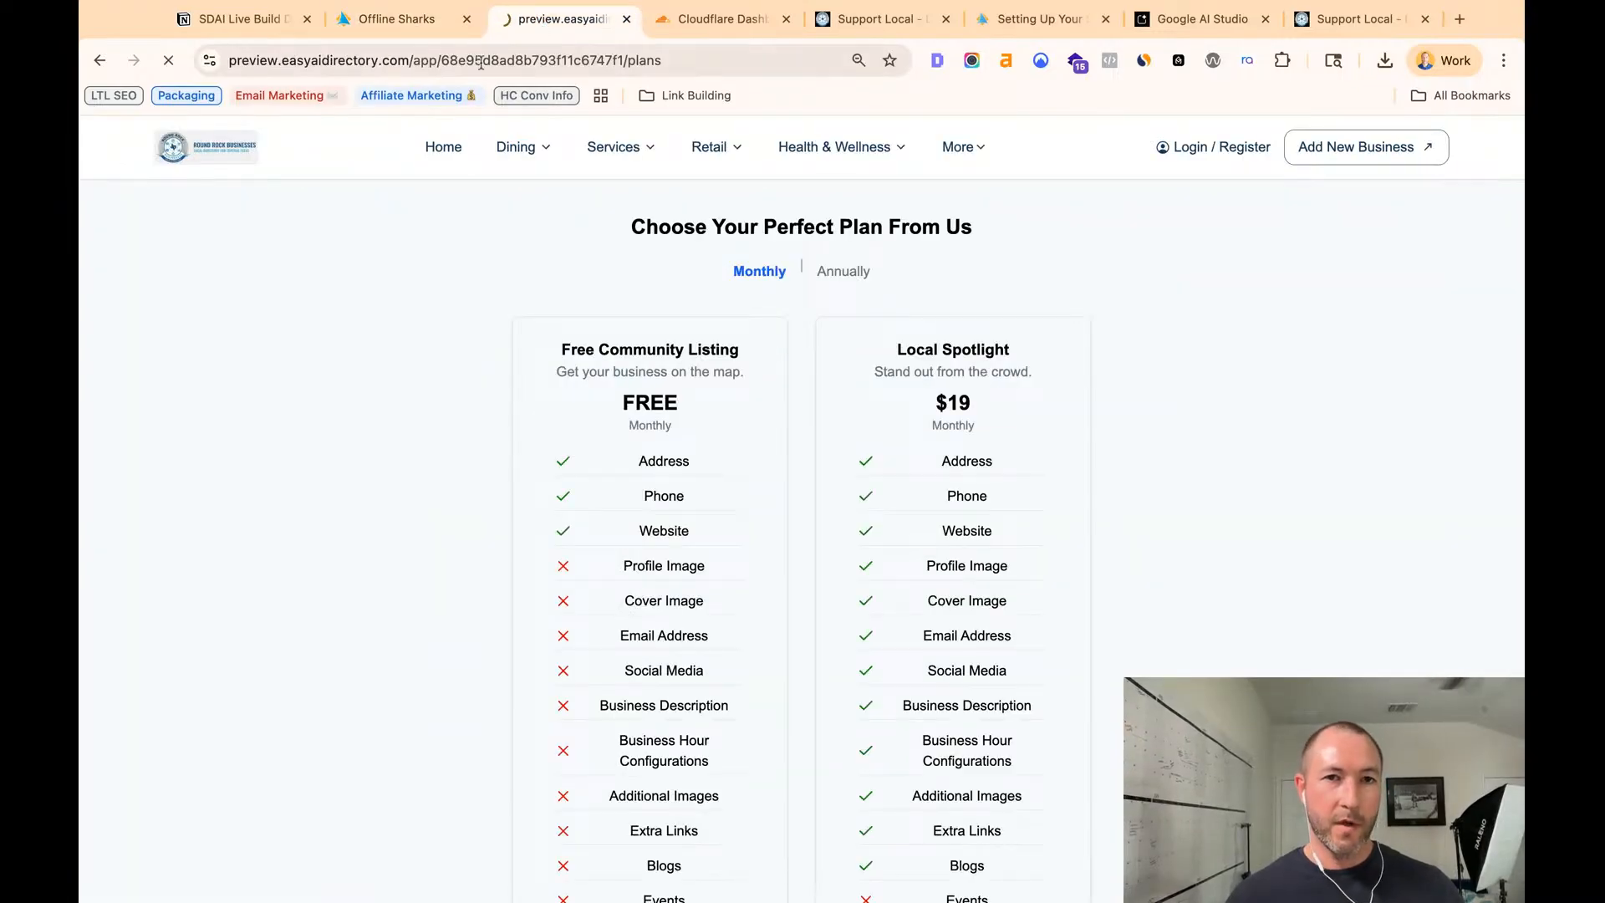
{"action": "key", "text": "super+r"}
{"action": "left_click", "coordinate": [453, 150]}
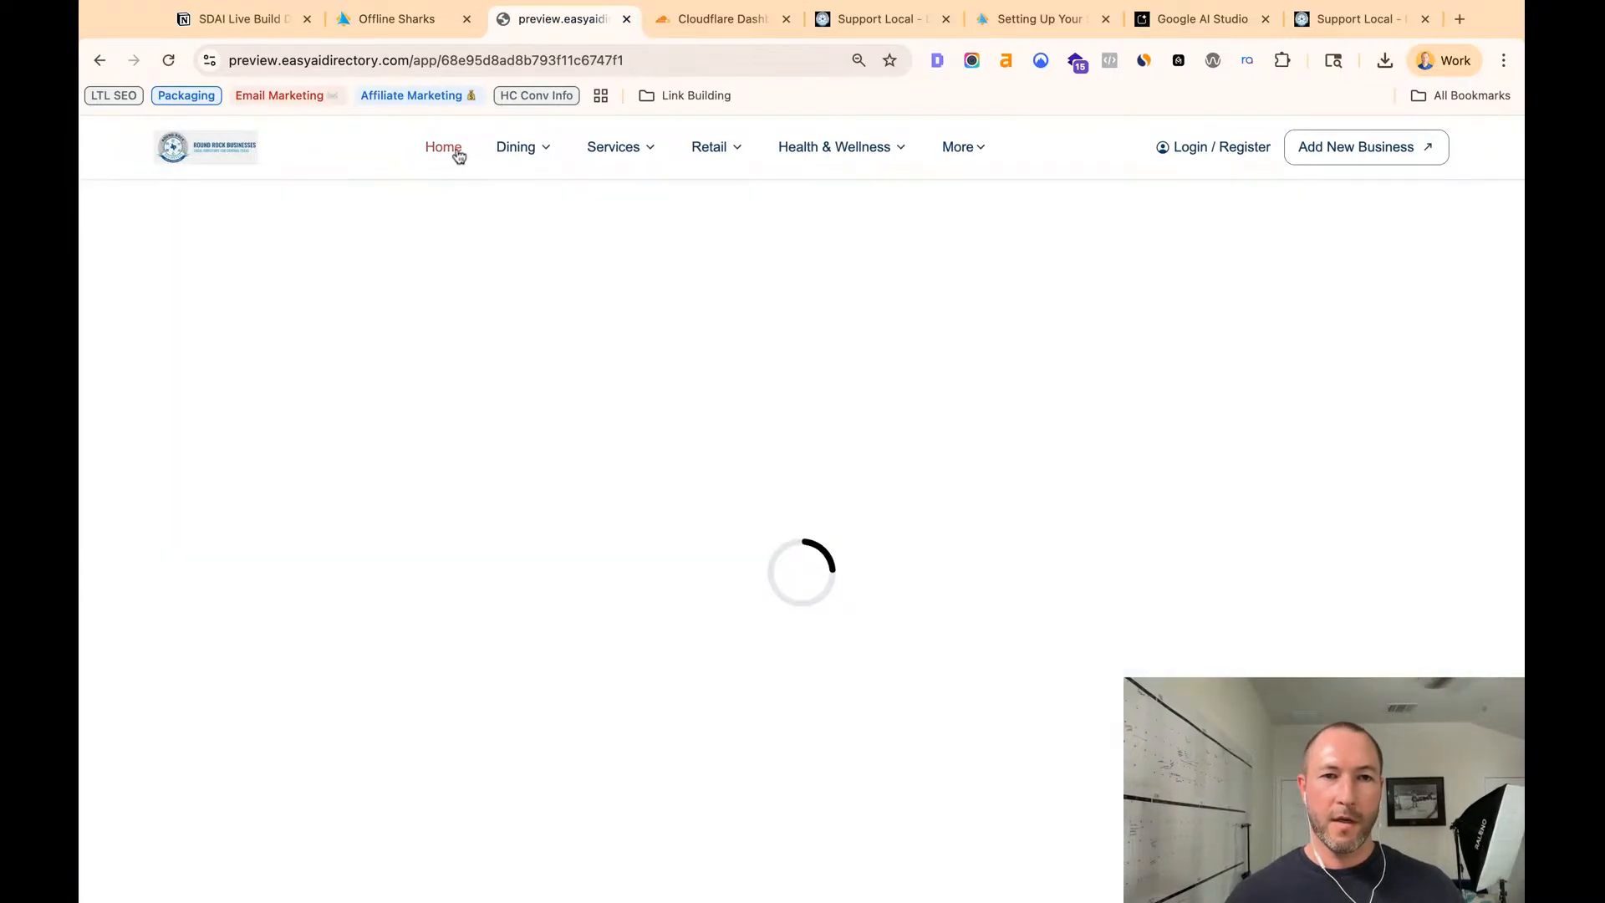
{"action": "scroll", "coordinate": [725, 474], "scroll_direction": "down", "scroll_amount": 6}
{"action": "scroll", "coordinate": [725, 474], "scroll_direction": "up", "scroll_amount": 6}
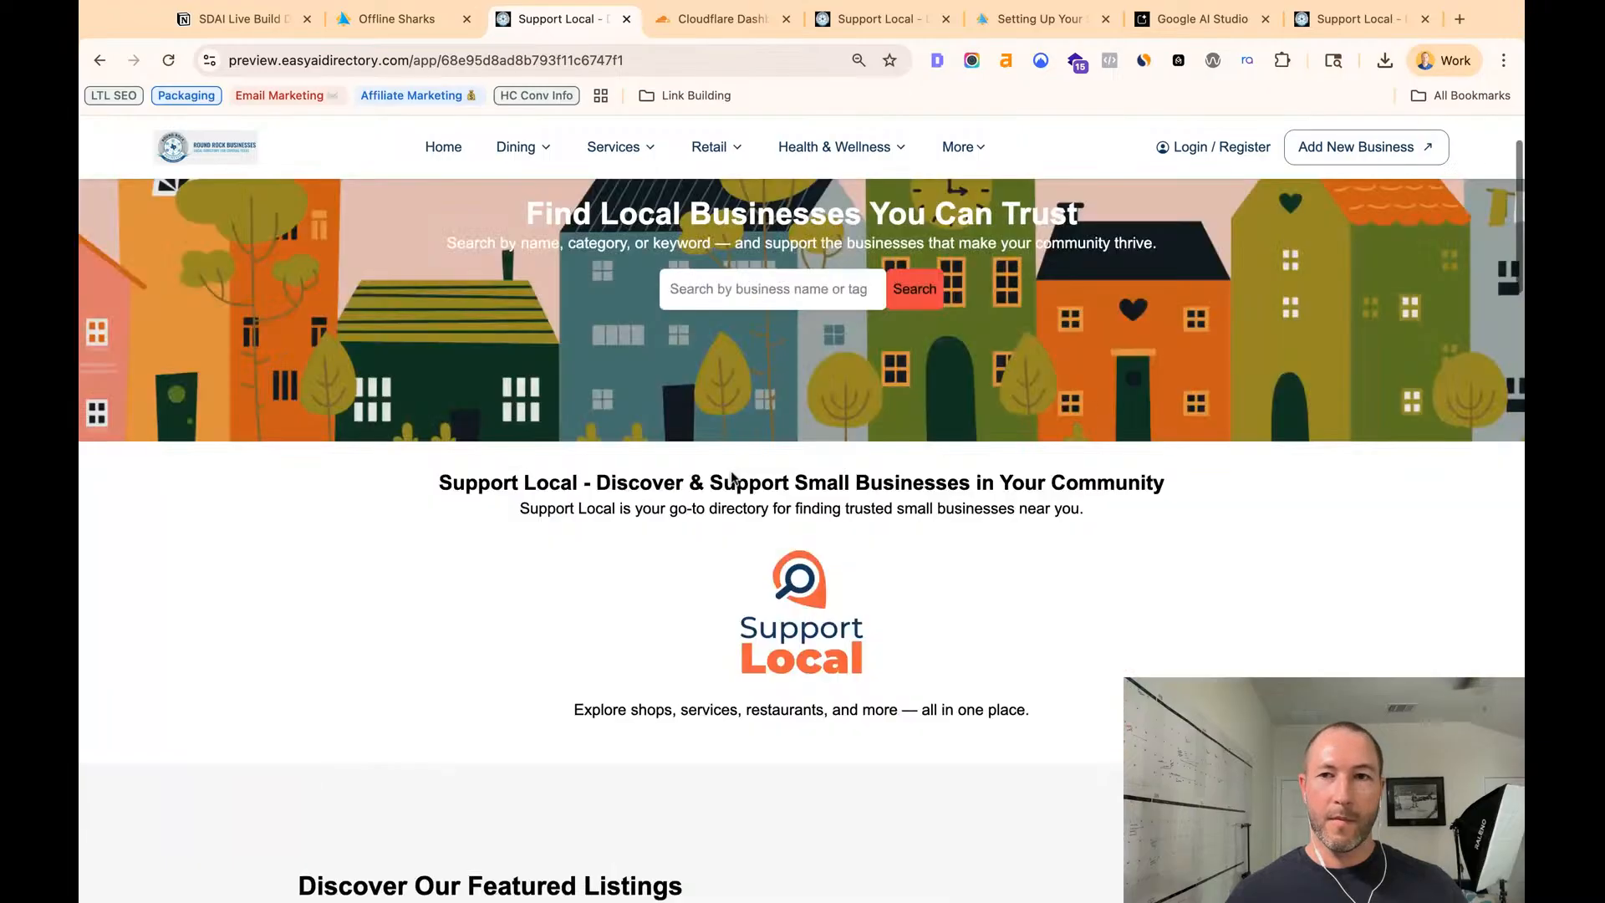
{"action": "mouse_move", "coordinate": [627, 167]}
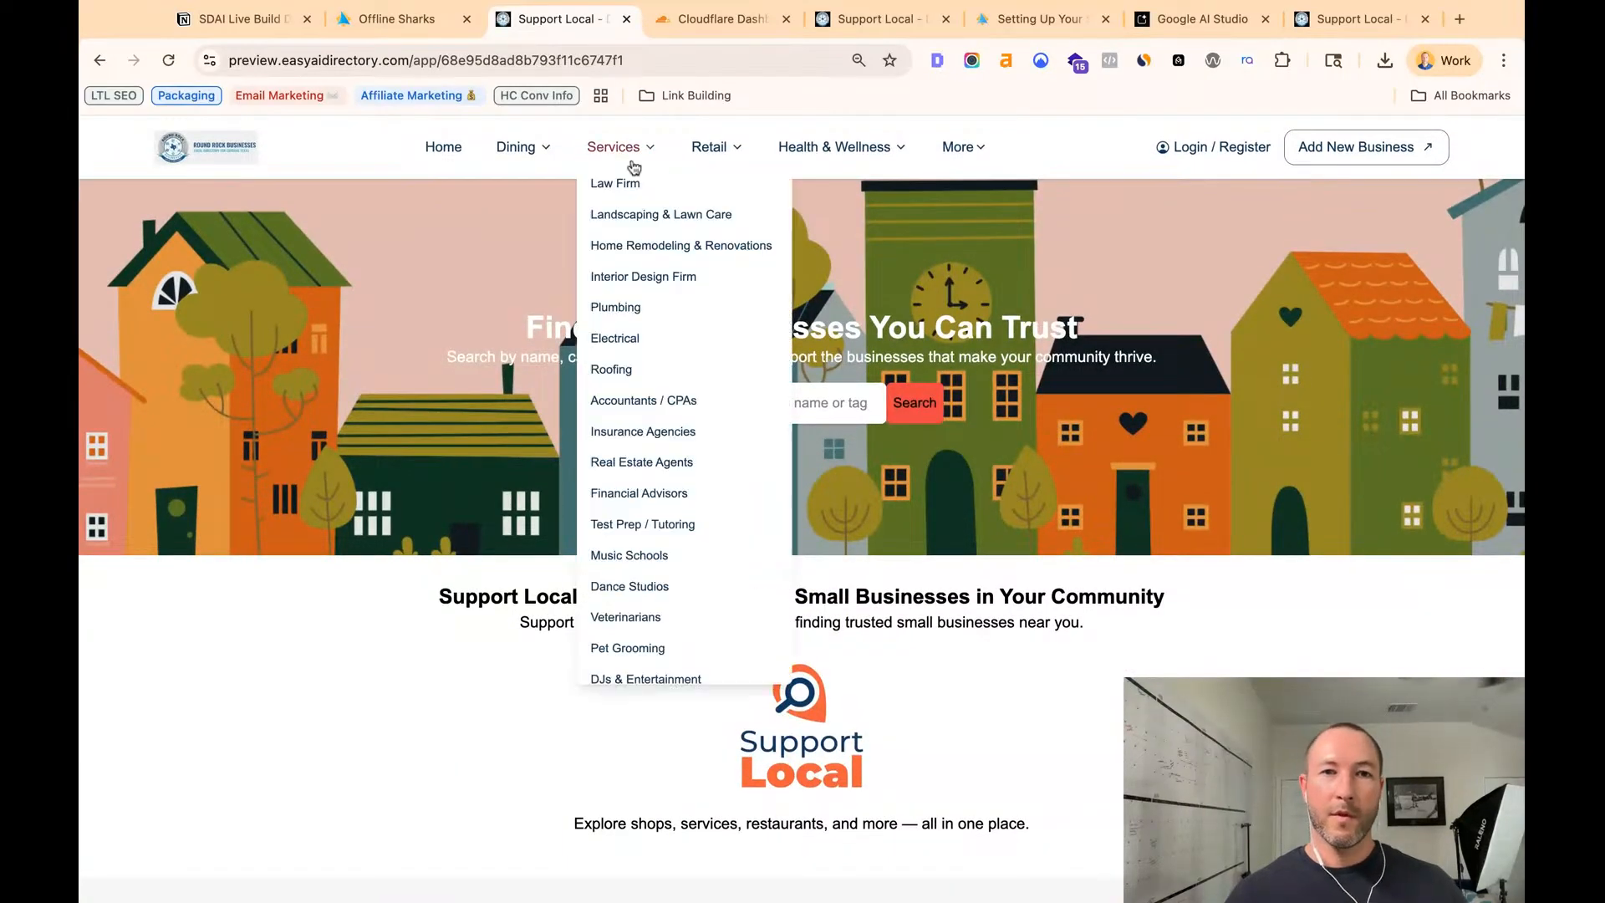
{"action": "scroll", "coordinate": [619, 334], "scroll_direction": "down", "scroll_amount": 1}
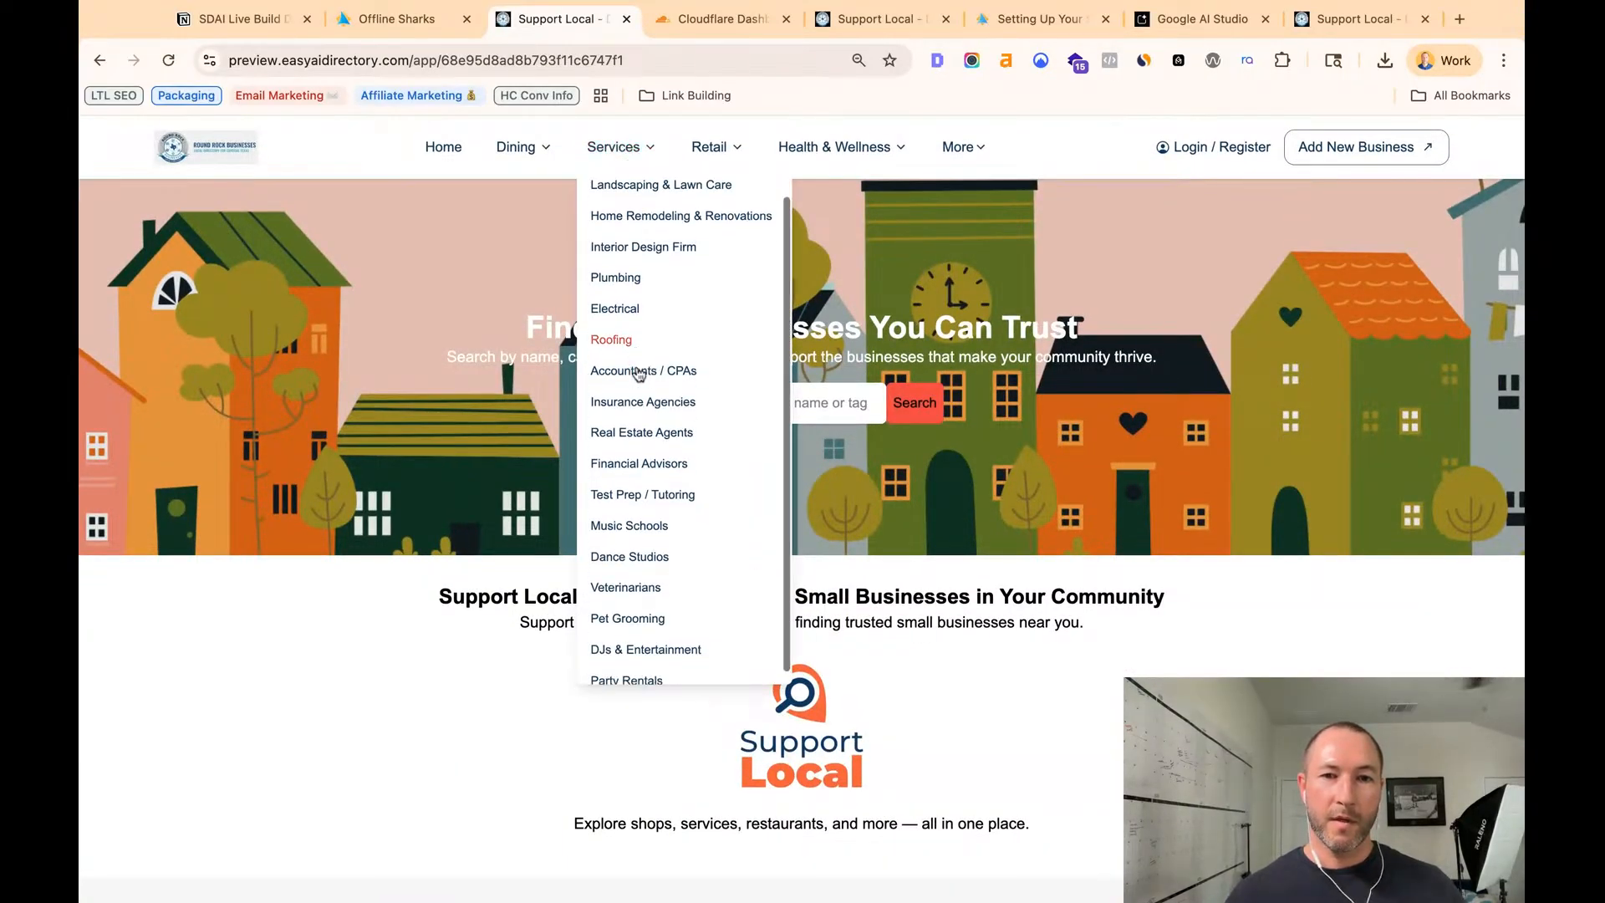
- Return to the Offline Sharks account and check the All Listings figure on the SmartDirectoryAI dashboard
{"action": "left_click", "coordinate": [397, 19]}
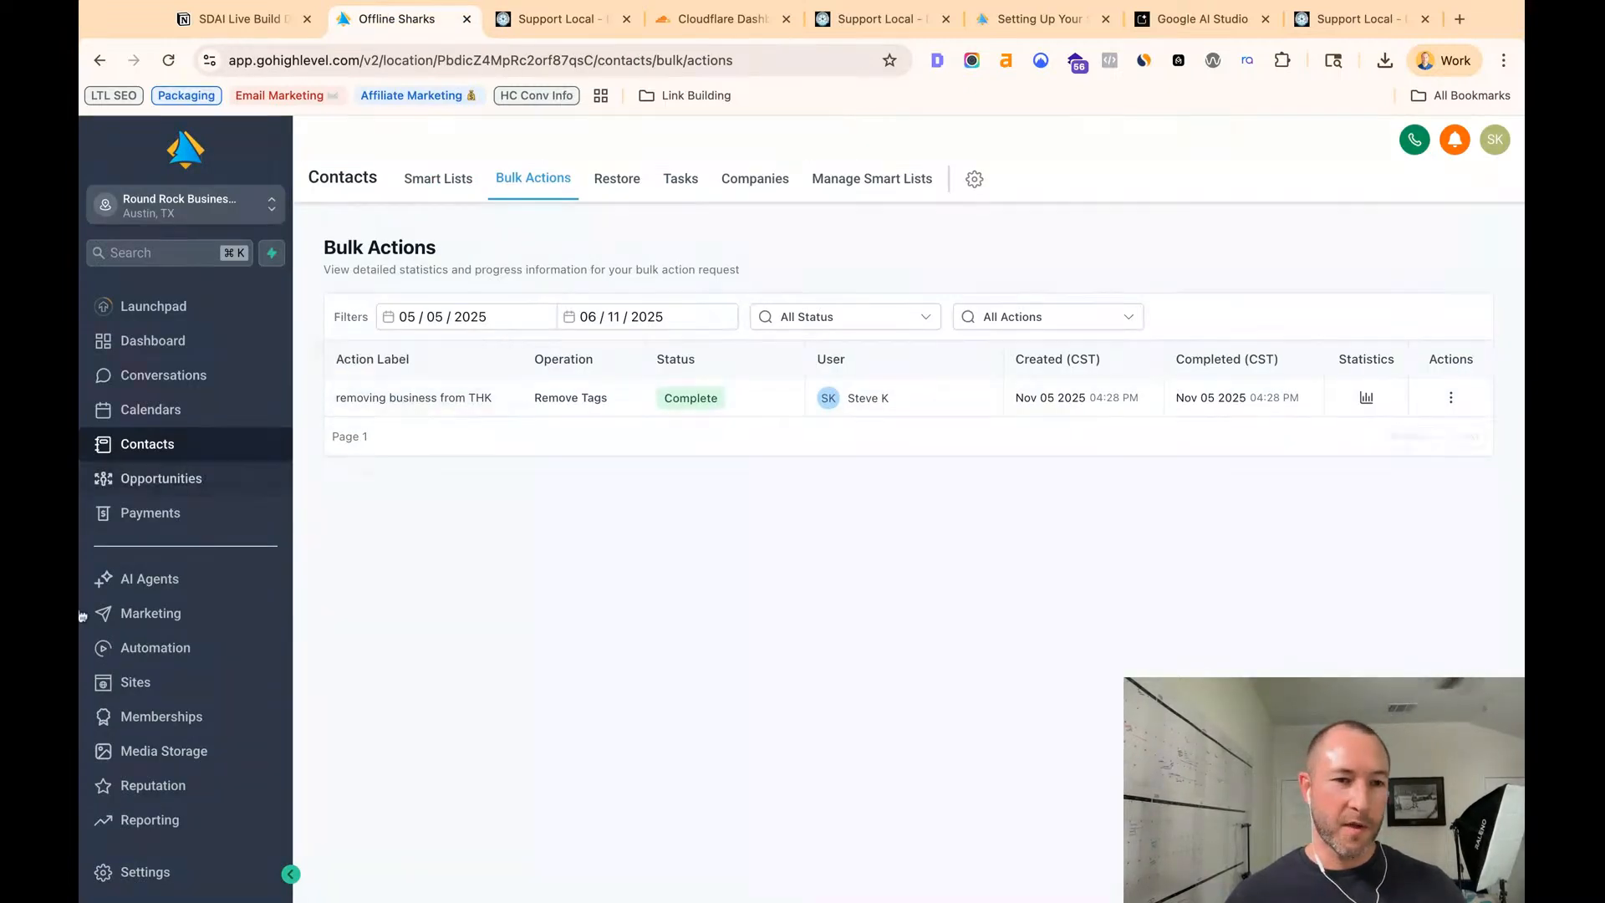
{"action": "scroll", "coordinate": [157, 787], "scroll_direction": "down", "scroll_amount": 2}
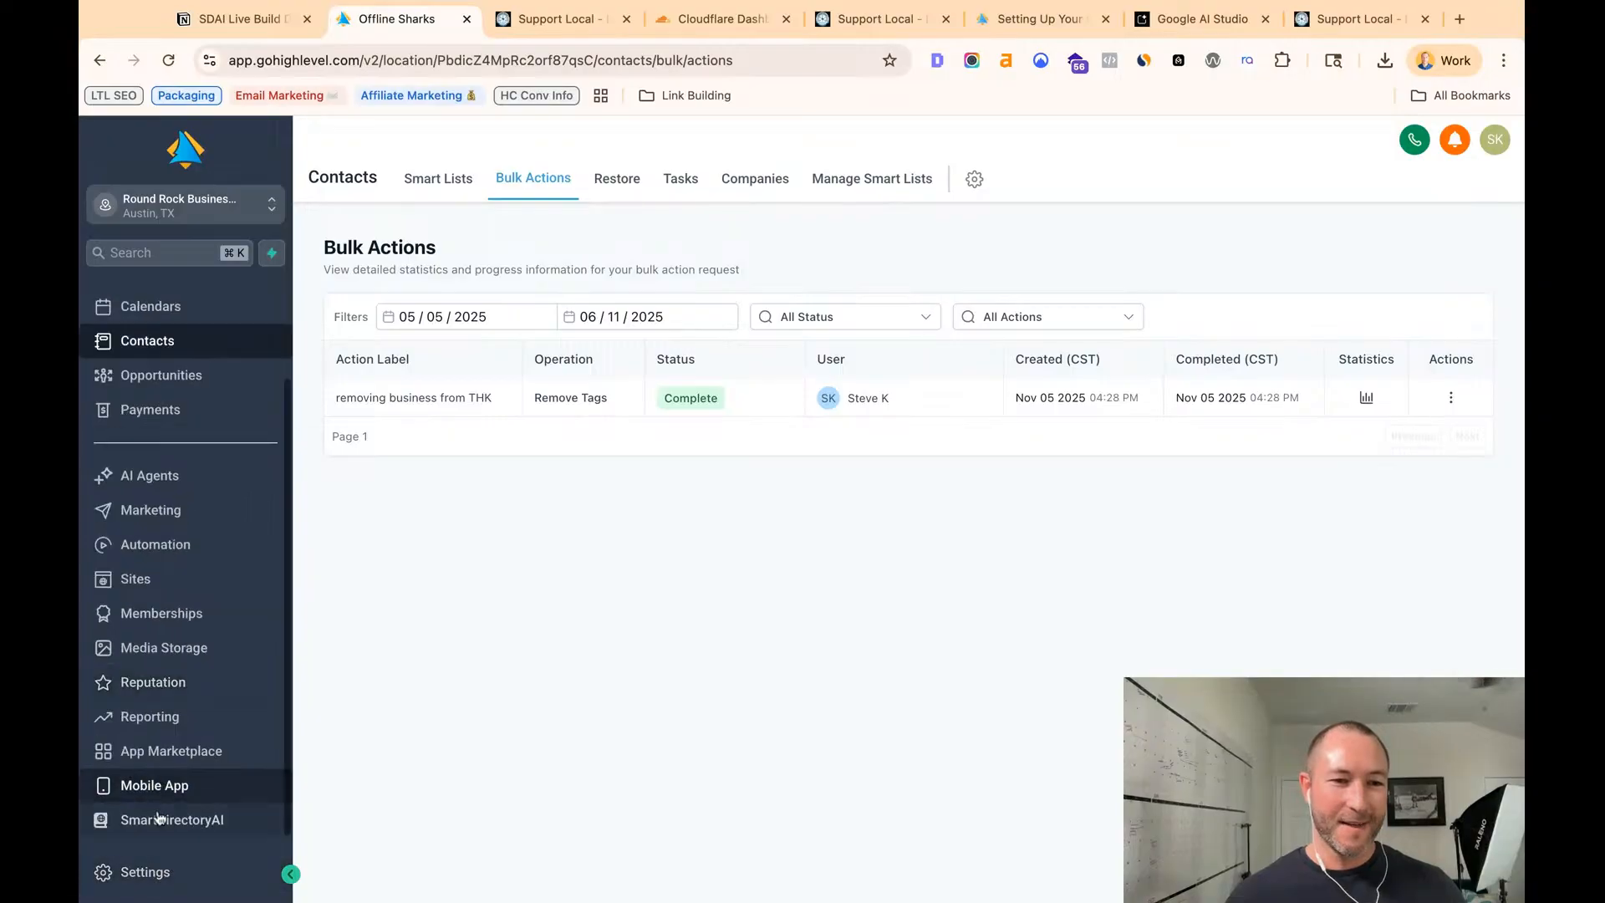
{"action": "left_click", "coordinate": [161, 819]}
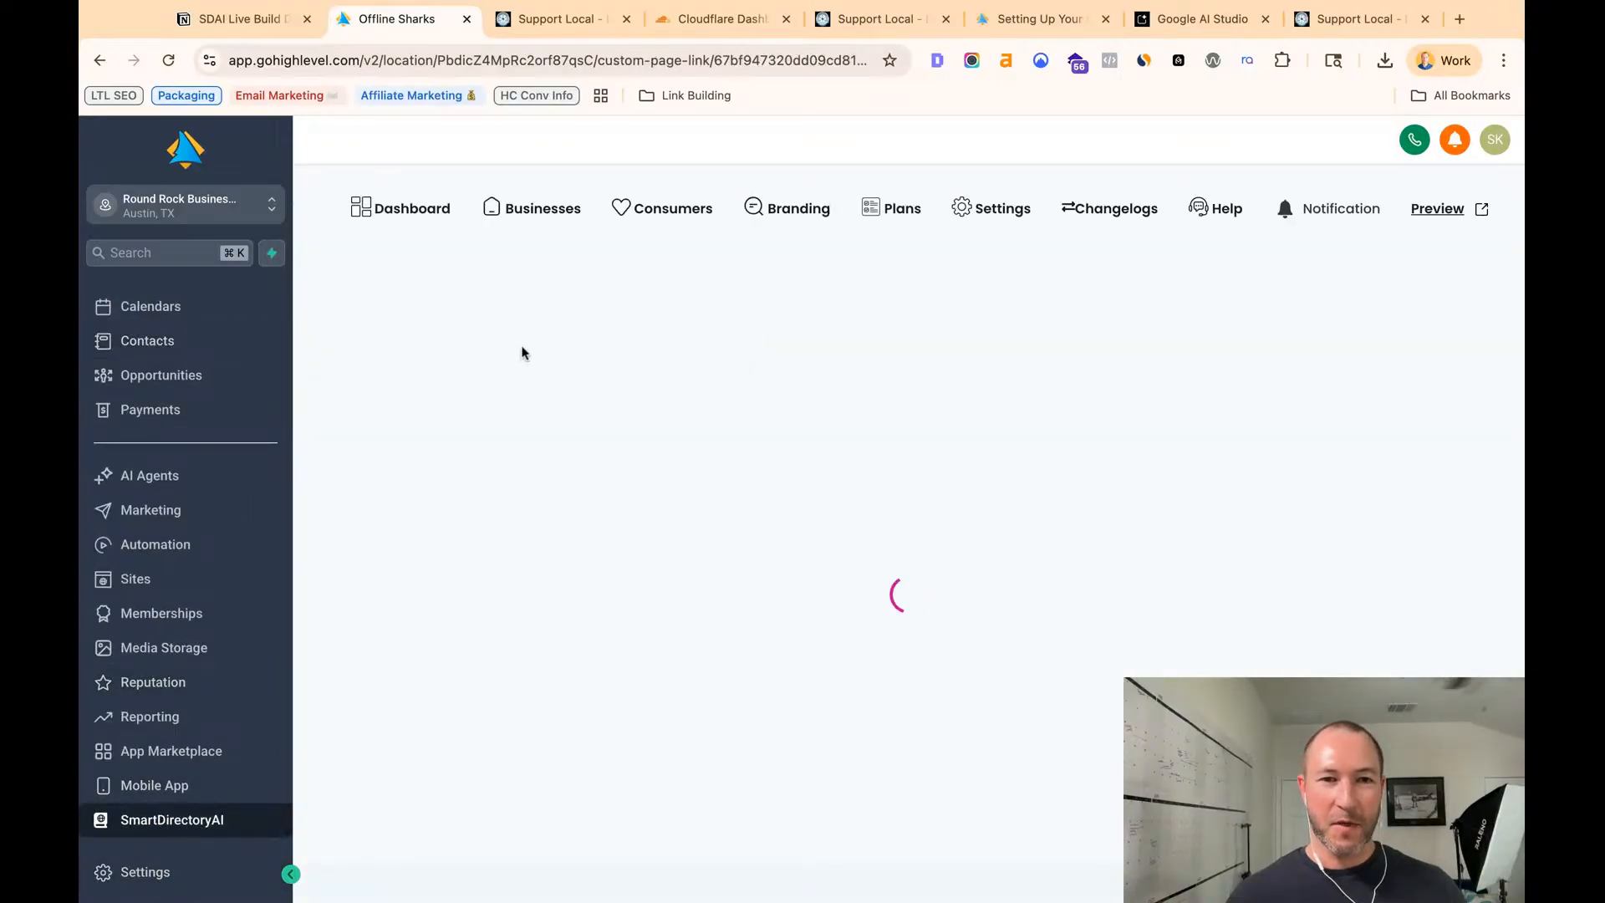
{"action": "scroll", "coordinate": [514, 520], "scroll_direction": "down", "scroll_amount": 3}
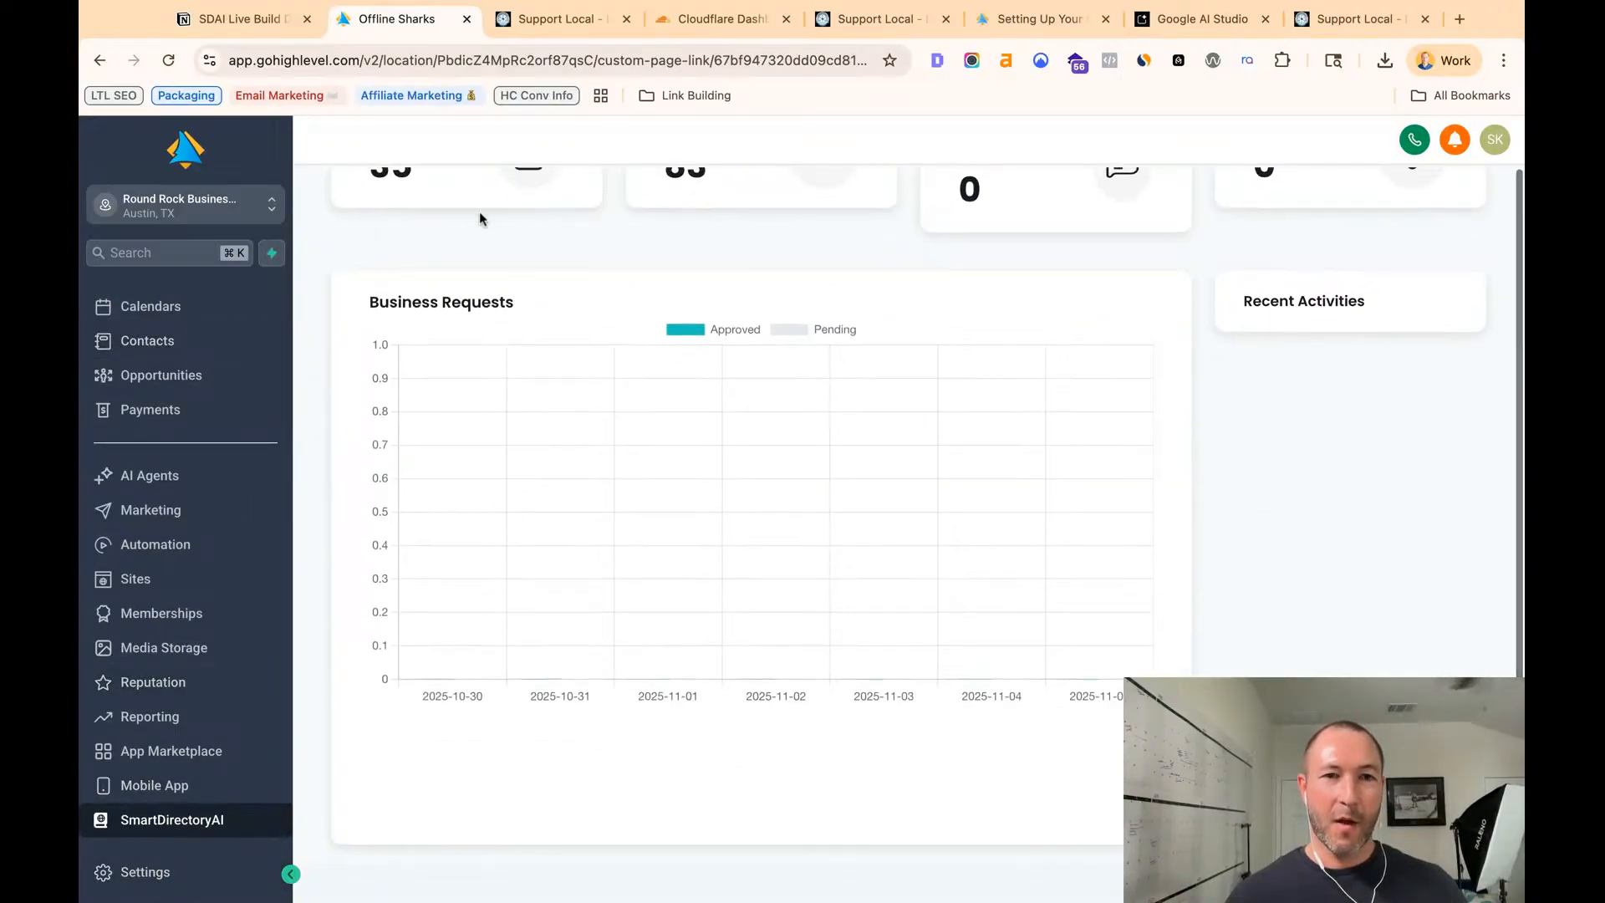
{"action": "scroll", "coordinate": [478, 209], "scroll_direction": "up", "scroll_amount": 3}
{"action": "left_click_drag", "start_coordinate": [435, 323], "coordinate": [340, 326]}
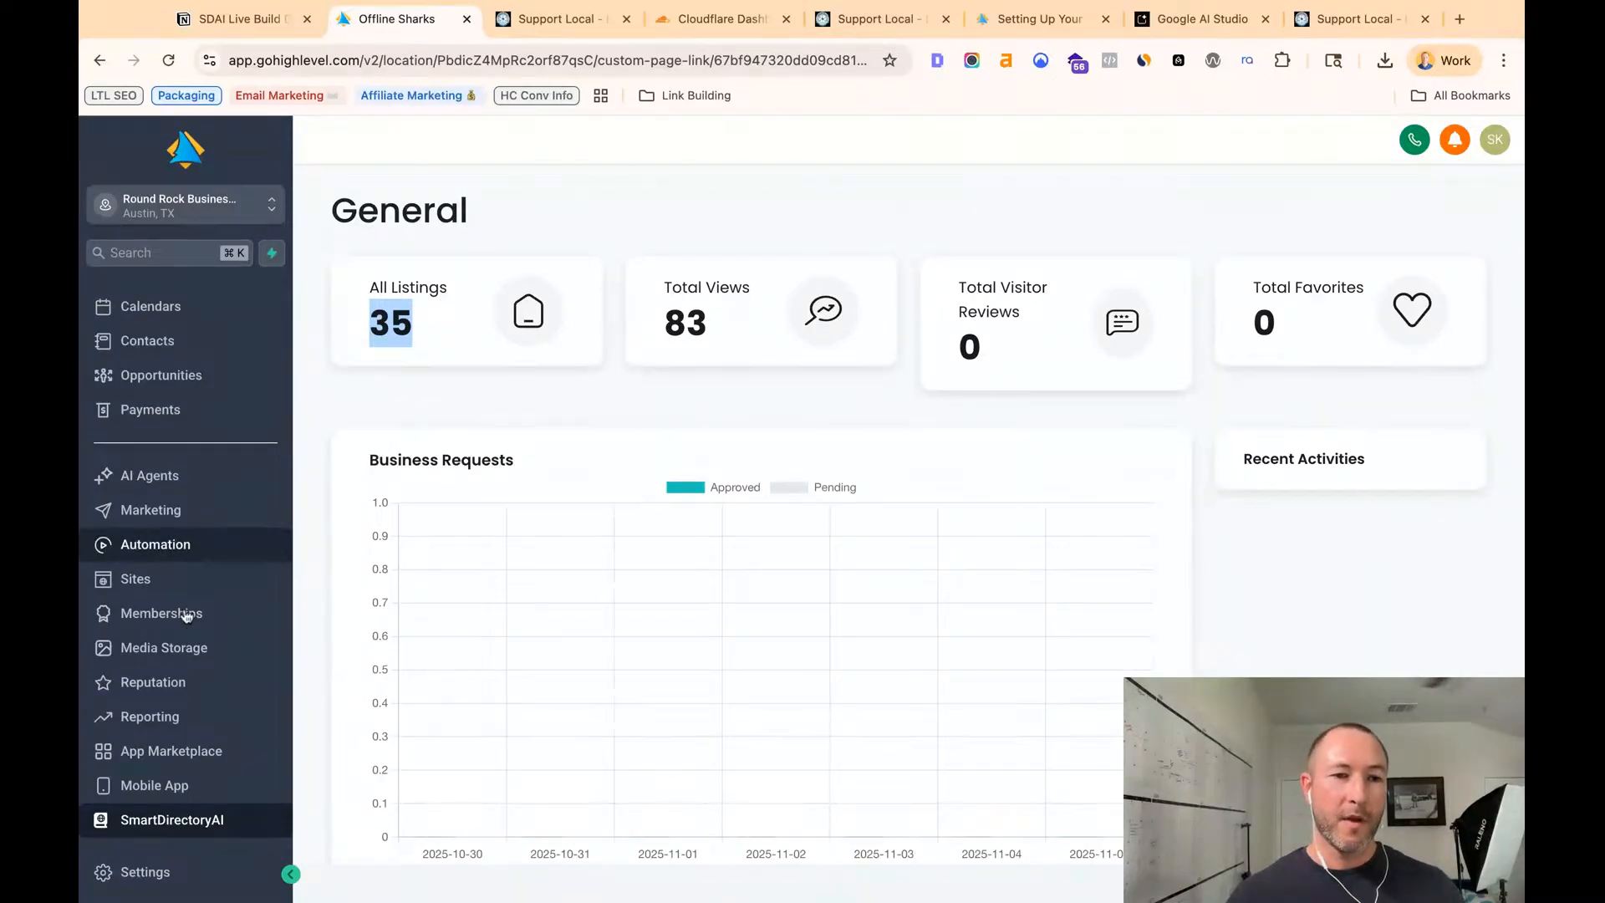
{"action": "scroll", "coordinate": [159, 405], "scroll_direction": "up", "scroll_amount": 3}
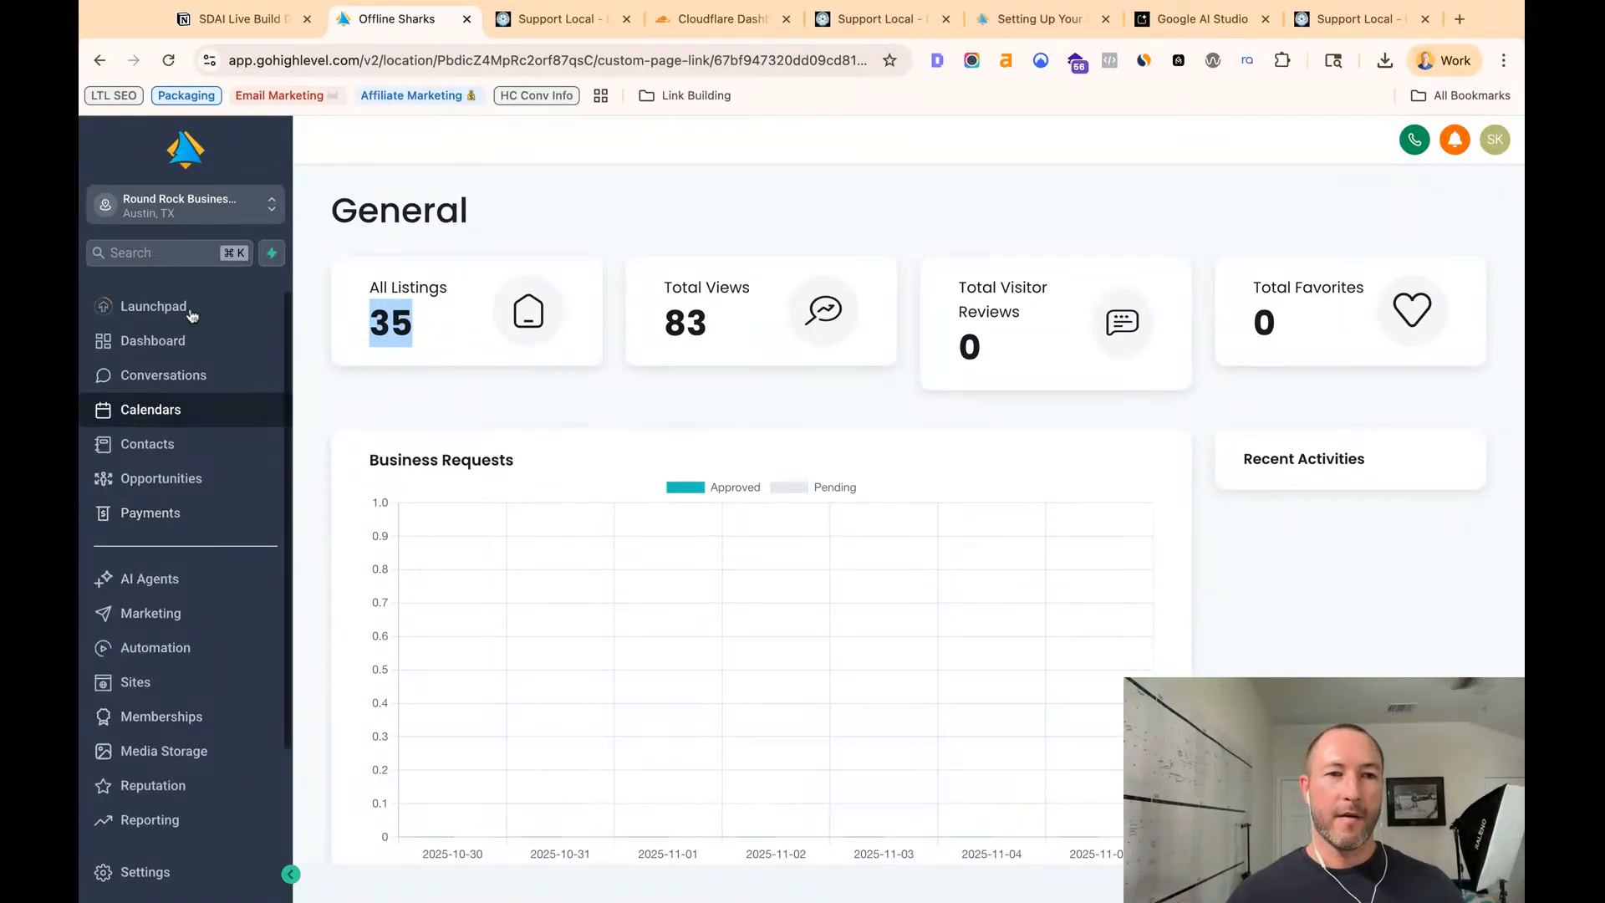
{"action": "scroll", "coordinate": [134, 543], "scroll_direction": "down", "scroll_amount": 3}
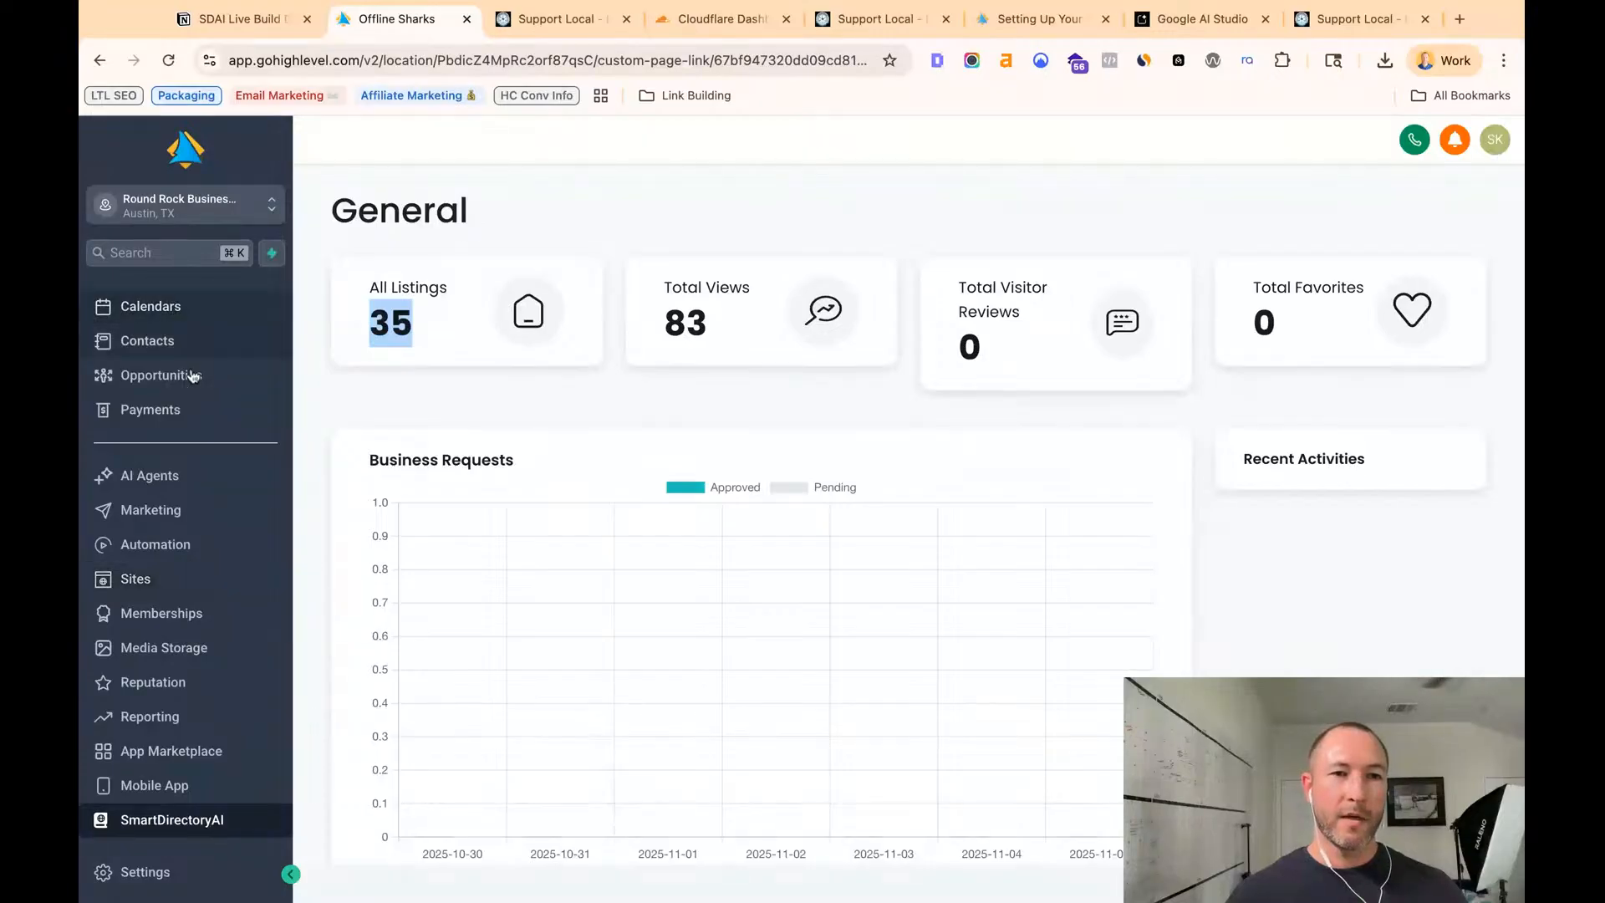
{"action": "scroll", "coordinate": [188, 364], "scroll_direction": "up", "scroll_amount": 2}
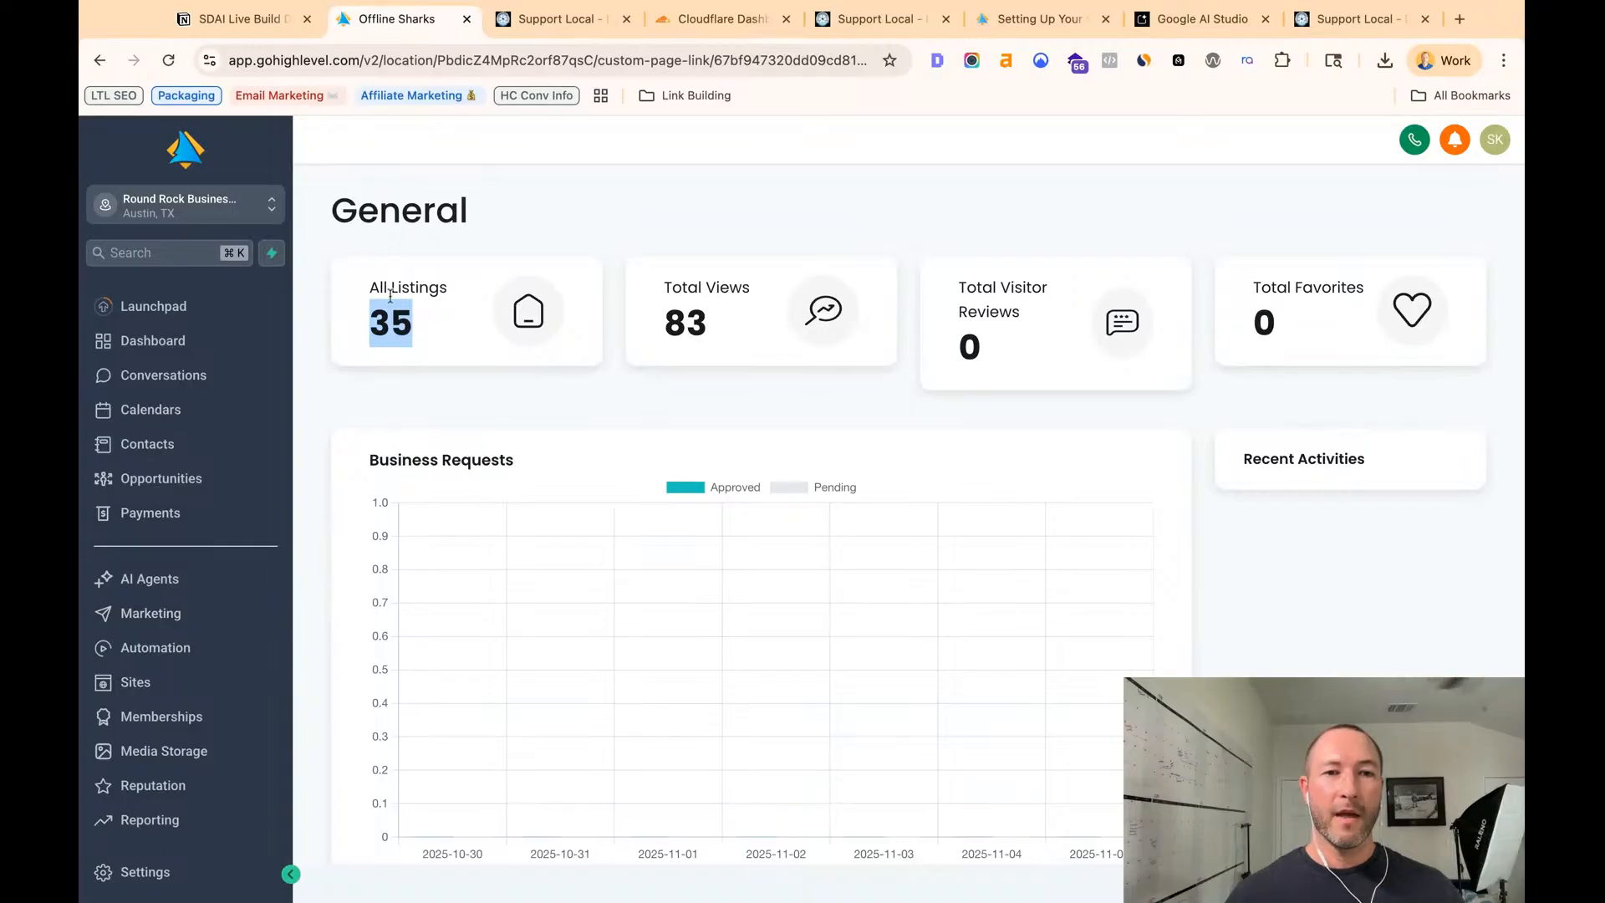
{"action": "left_click", "coordinate": [409, 381]}
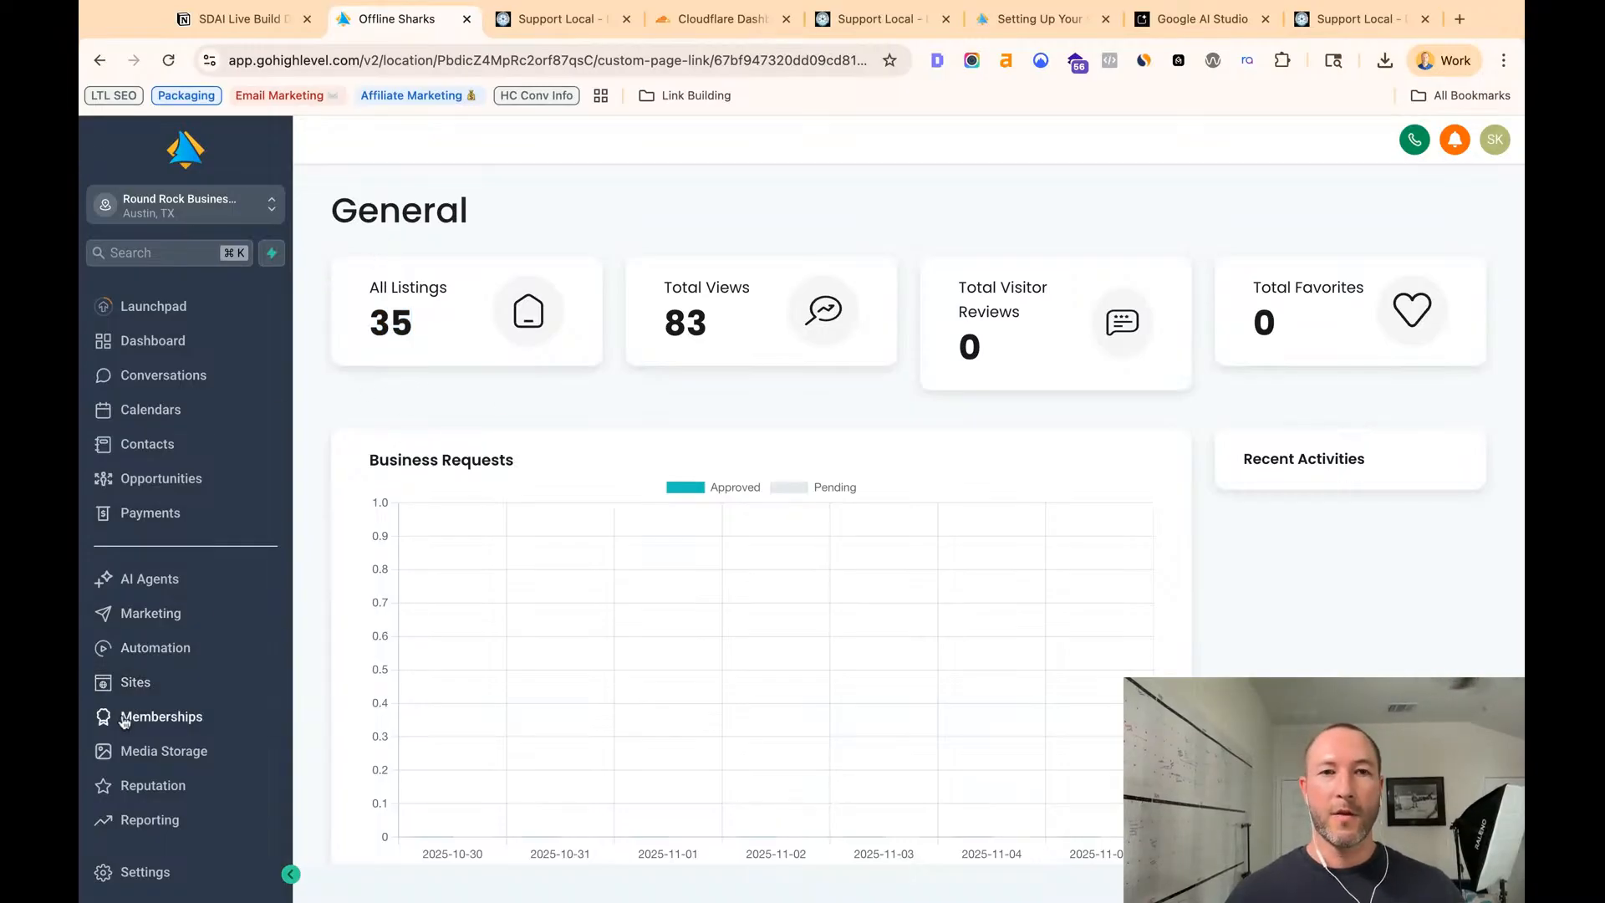
{"action": "scroll", "coordinate": [134, 727], "scroll_direction": "down", "scroll_amount": 2}
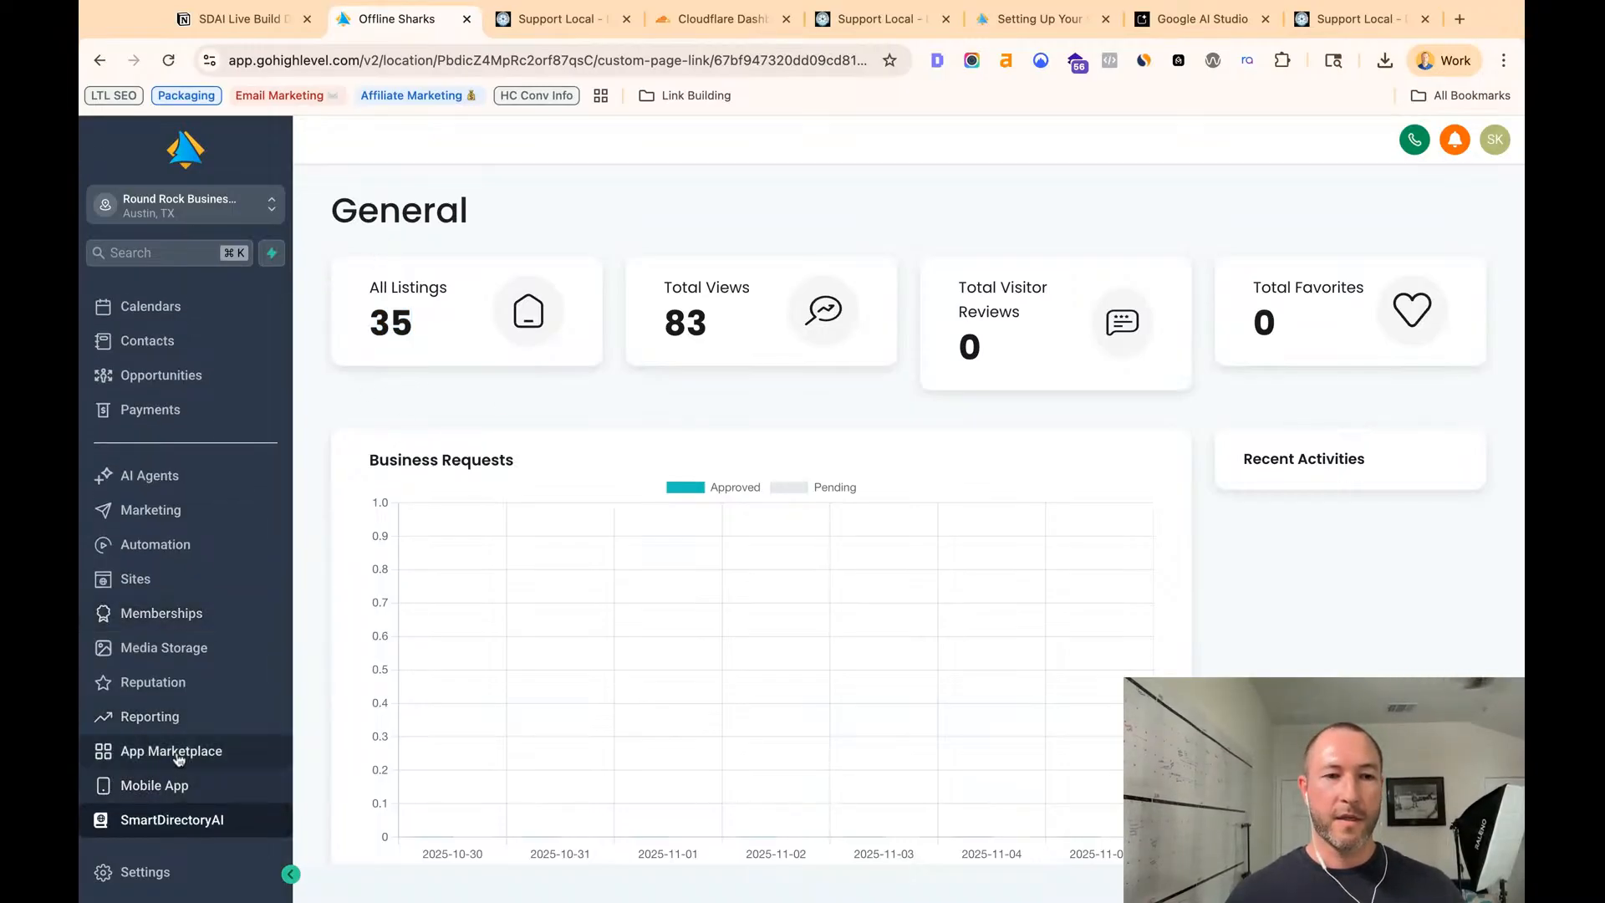
{"action": "scroll", "coordinate": [199, 545], "scroll_direction": "up", "scroll_amount": 1}
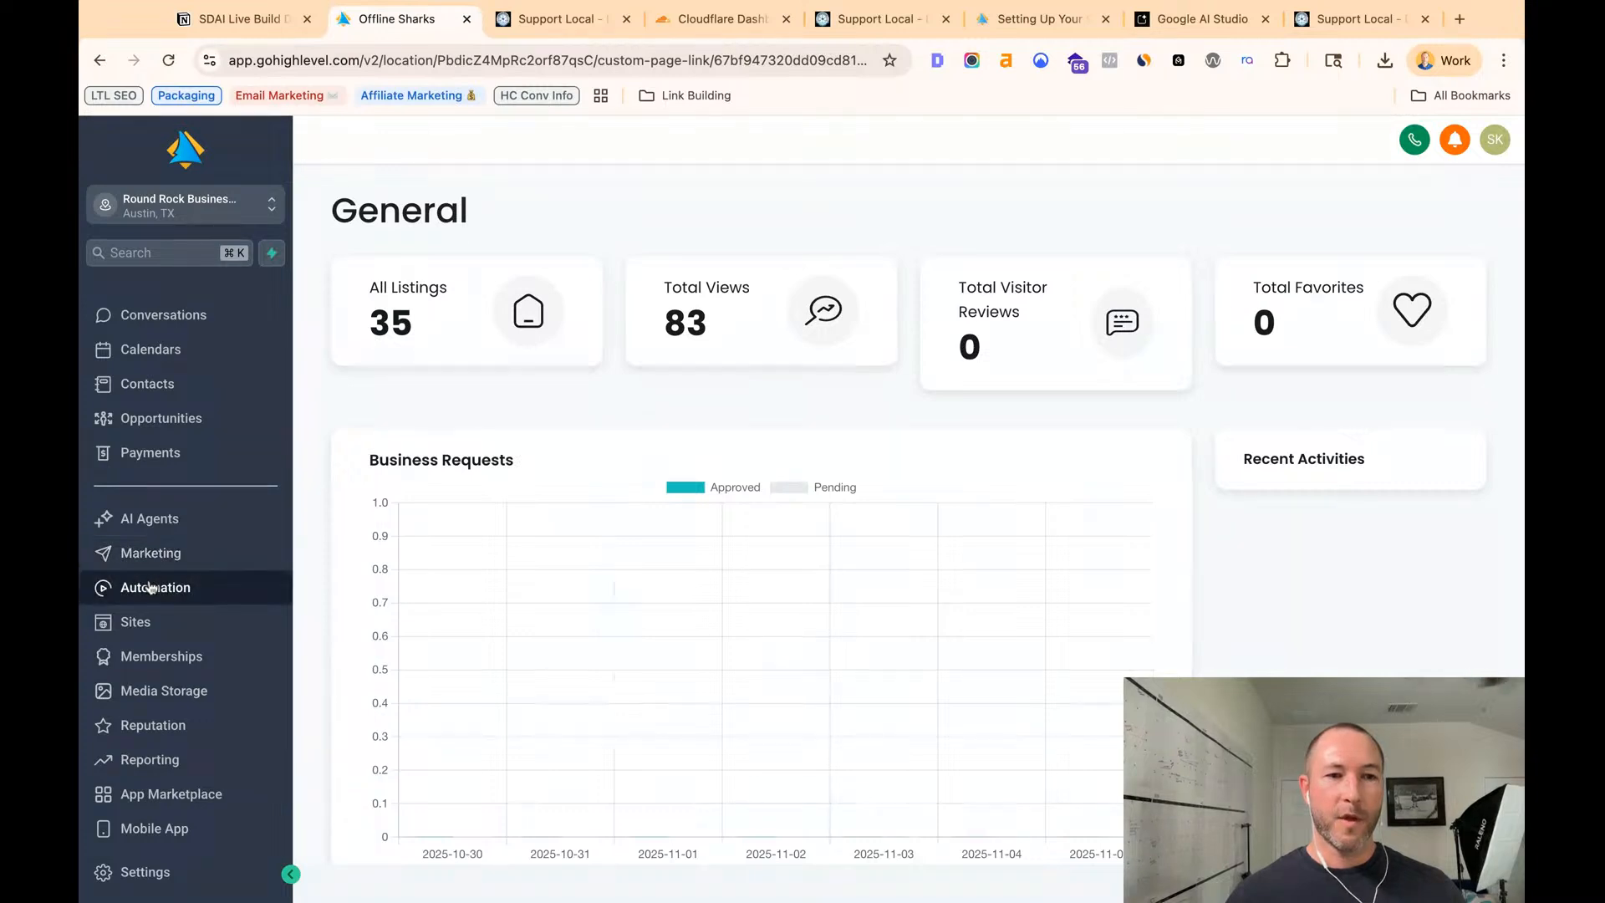
{"action": "scroll", "coordinate": [168, 445], "scroll_direction": "up", "scroll_amount": 1}
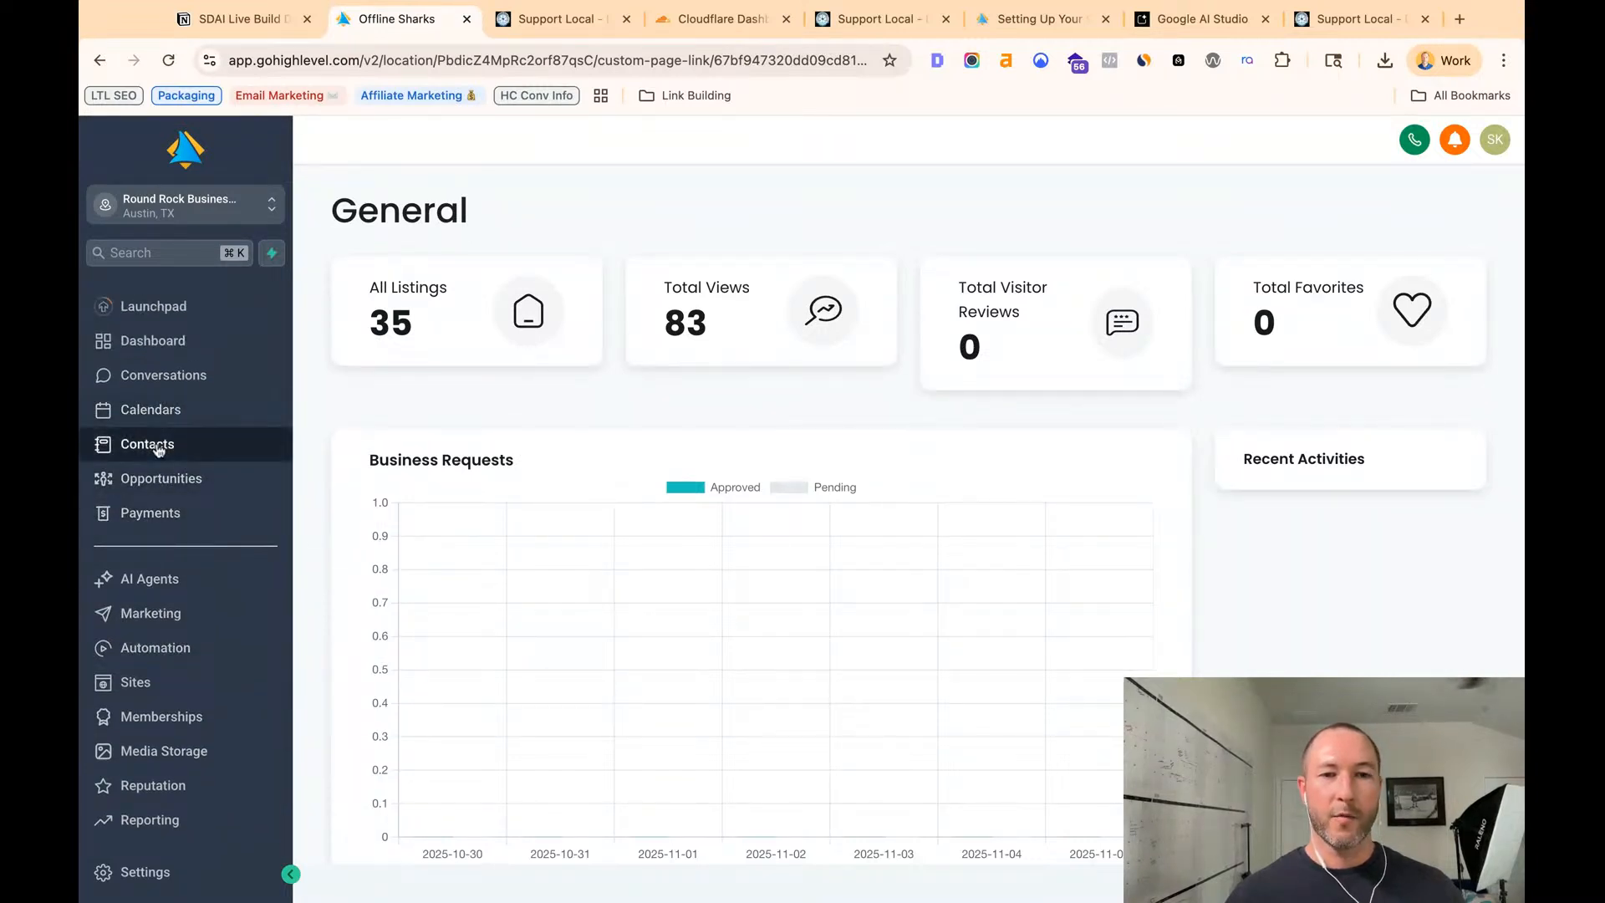
- Add the business tag to the contact The Hidden Key Escape Rooms, naming the action "Add back business tag"
{"action": "left_click", "coordinate": [138, 446]}
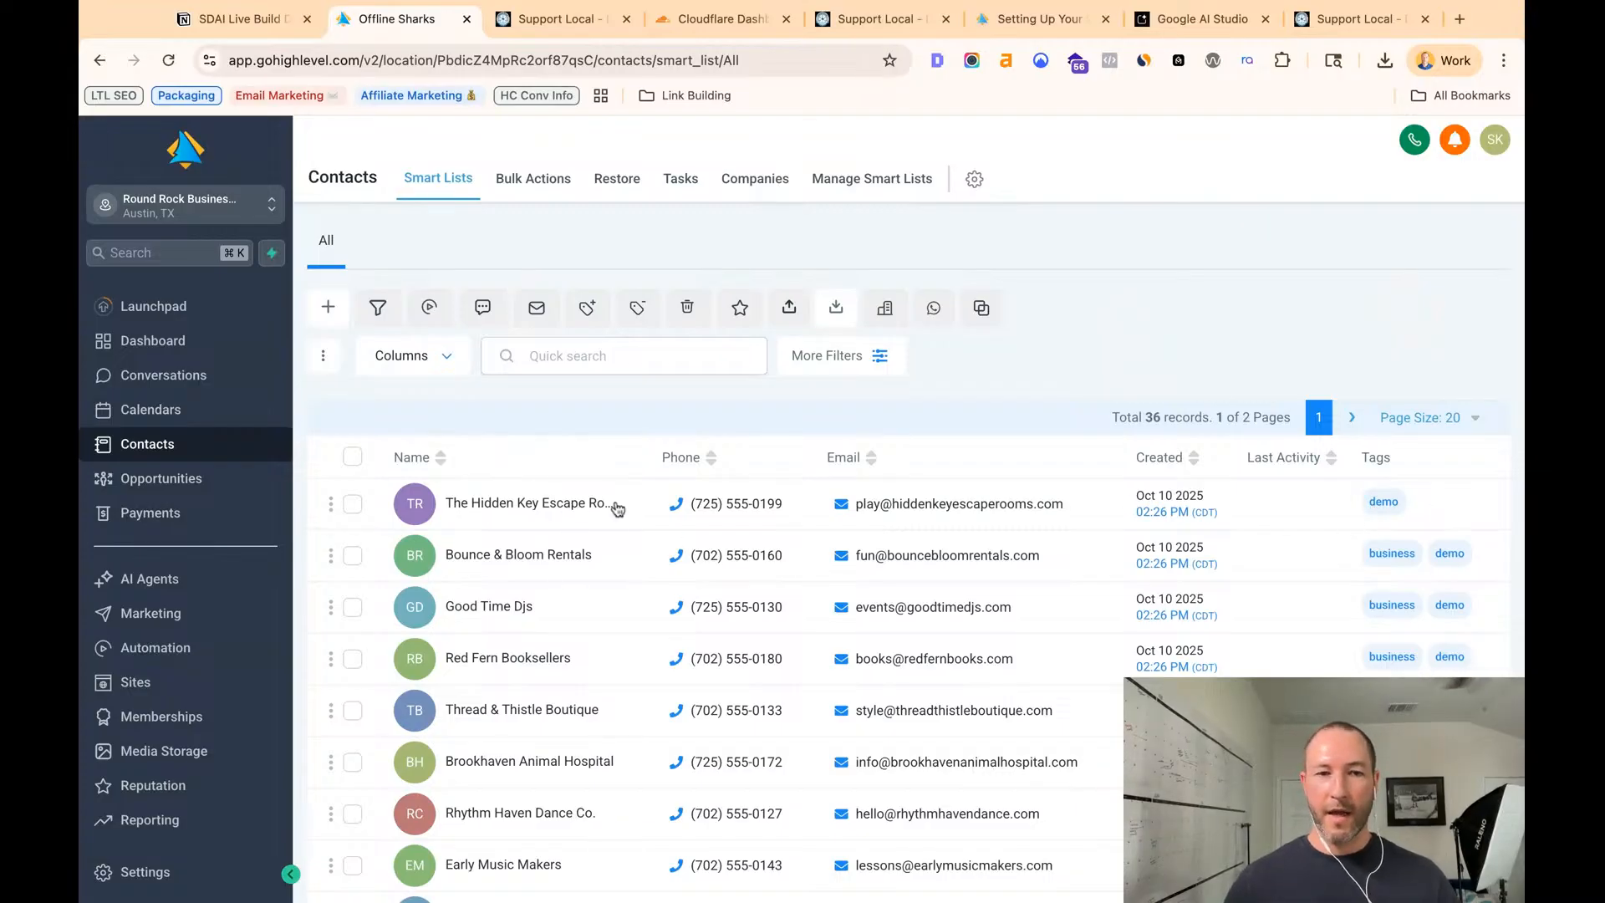
{"action": "left_click", "coordinate": [354, 506]}
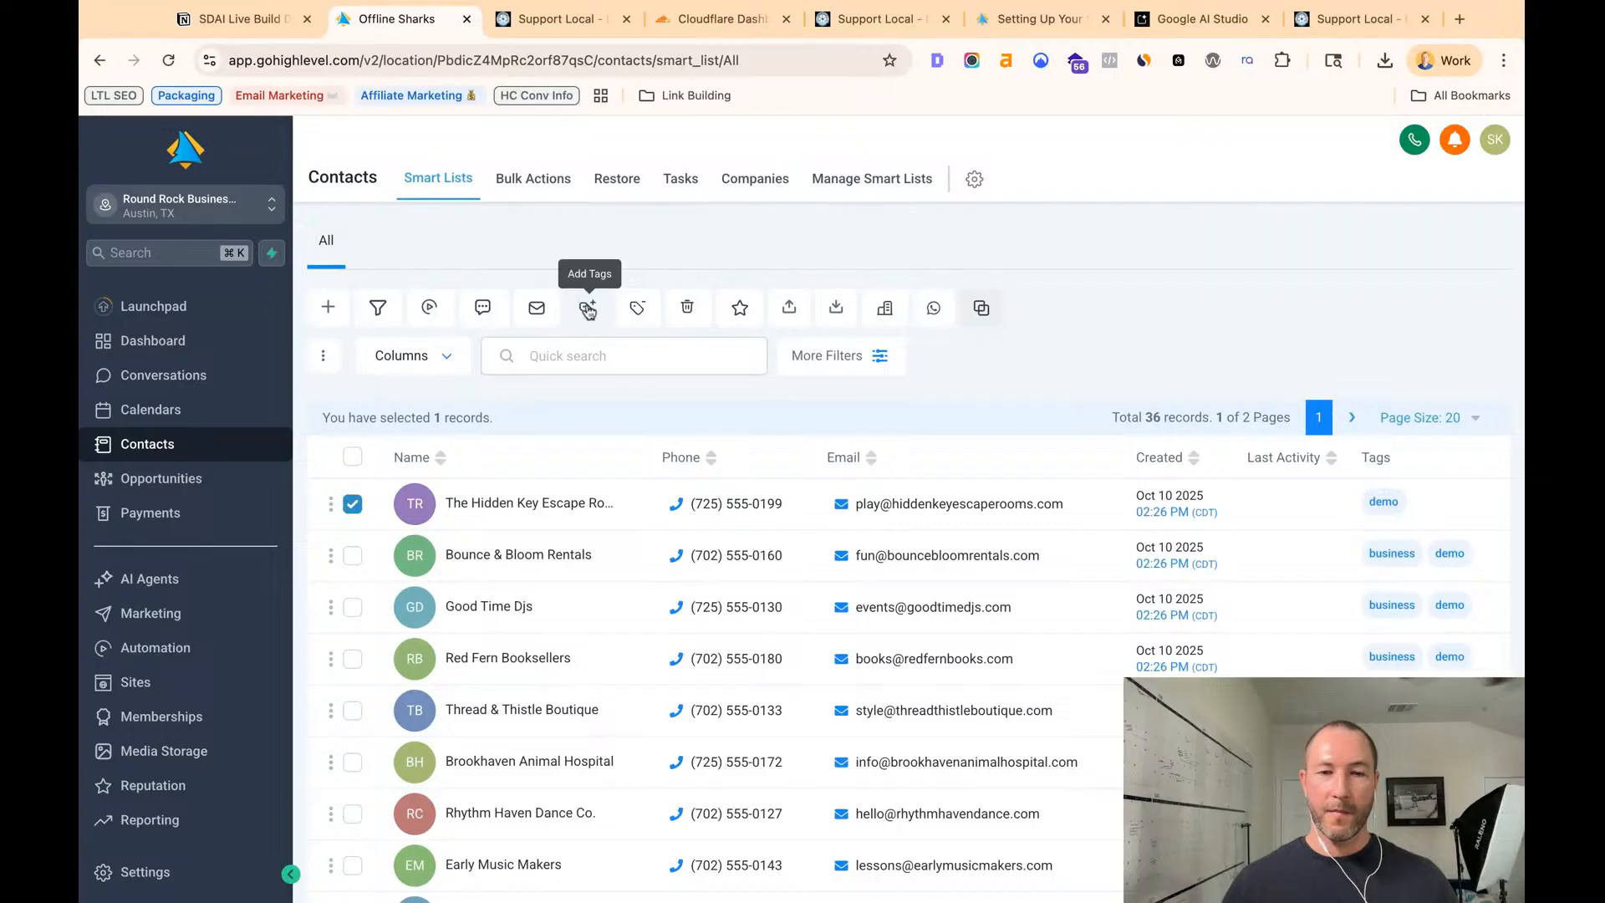
{"action": "left_click", "coordinate": [590, 307]}
{"action": "left_click", "coordinate": [673, 506]}
{"action": "type", "text": "Add back business"}
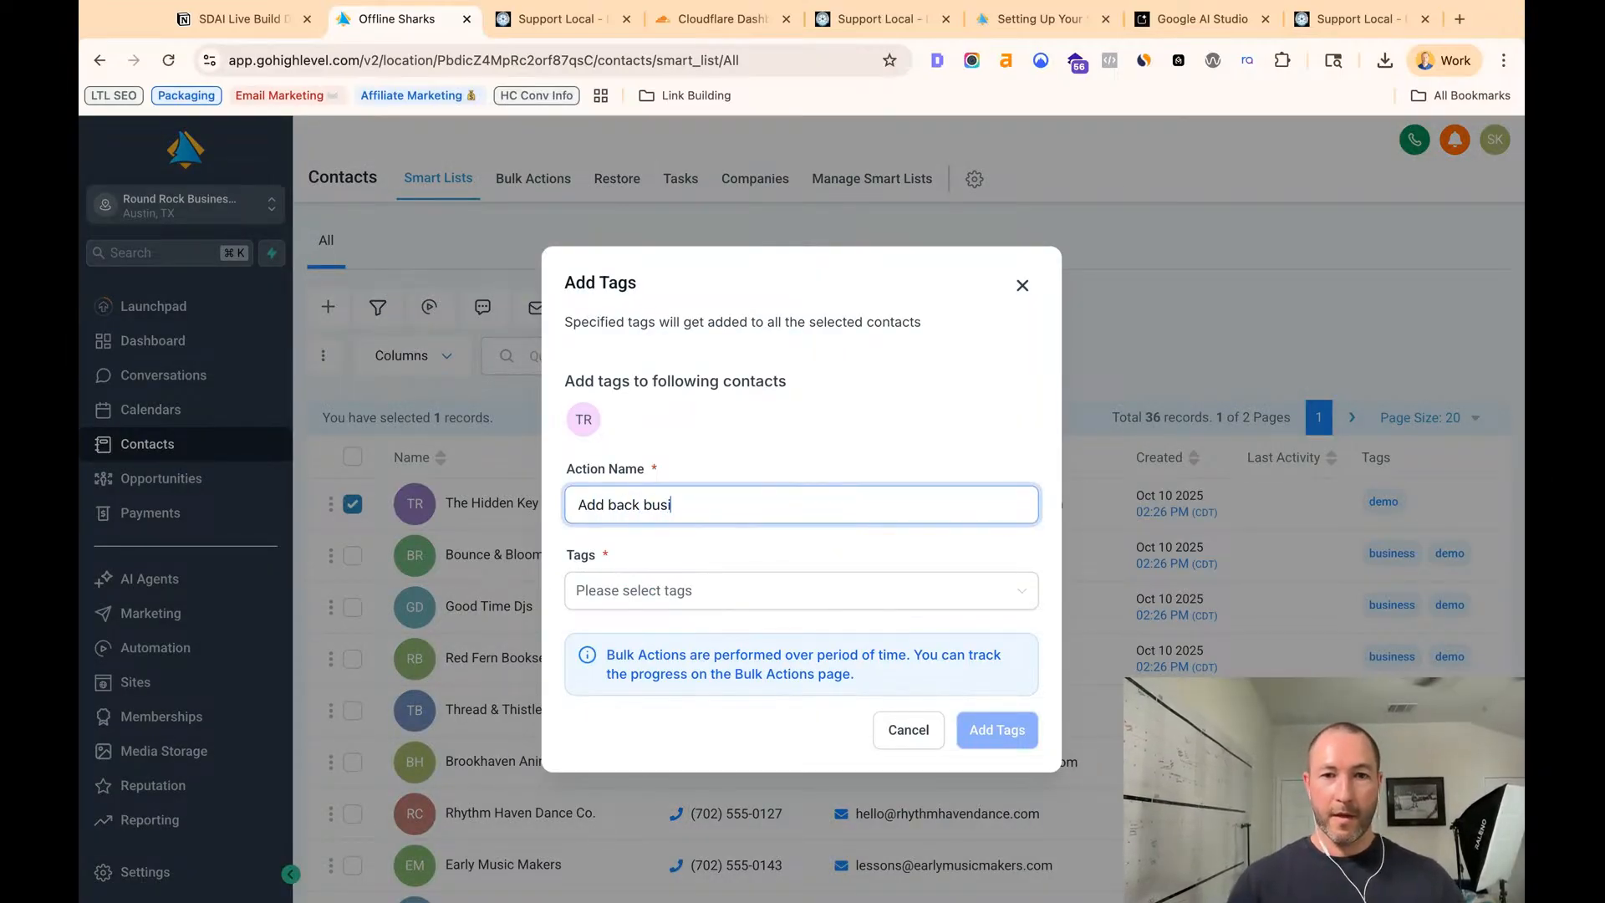
{"action": "key", "text": "Tab"}
{"action": "left_click", "coordinate": [745, 505]}
{"action": "type", "text": "tag"}
{"action": "left_click", "coordinate": [763, 590]}
{"action": "left_click", "coordinate": [615, 689]}
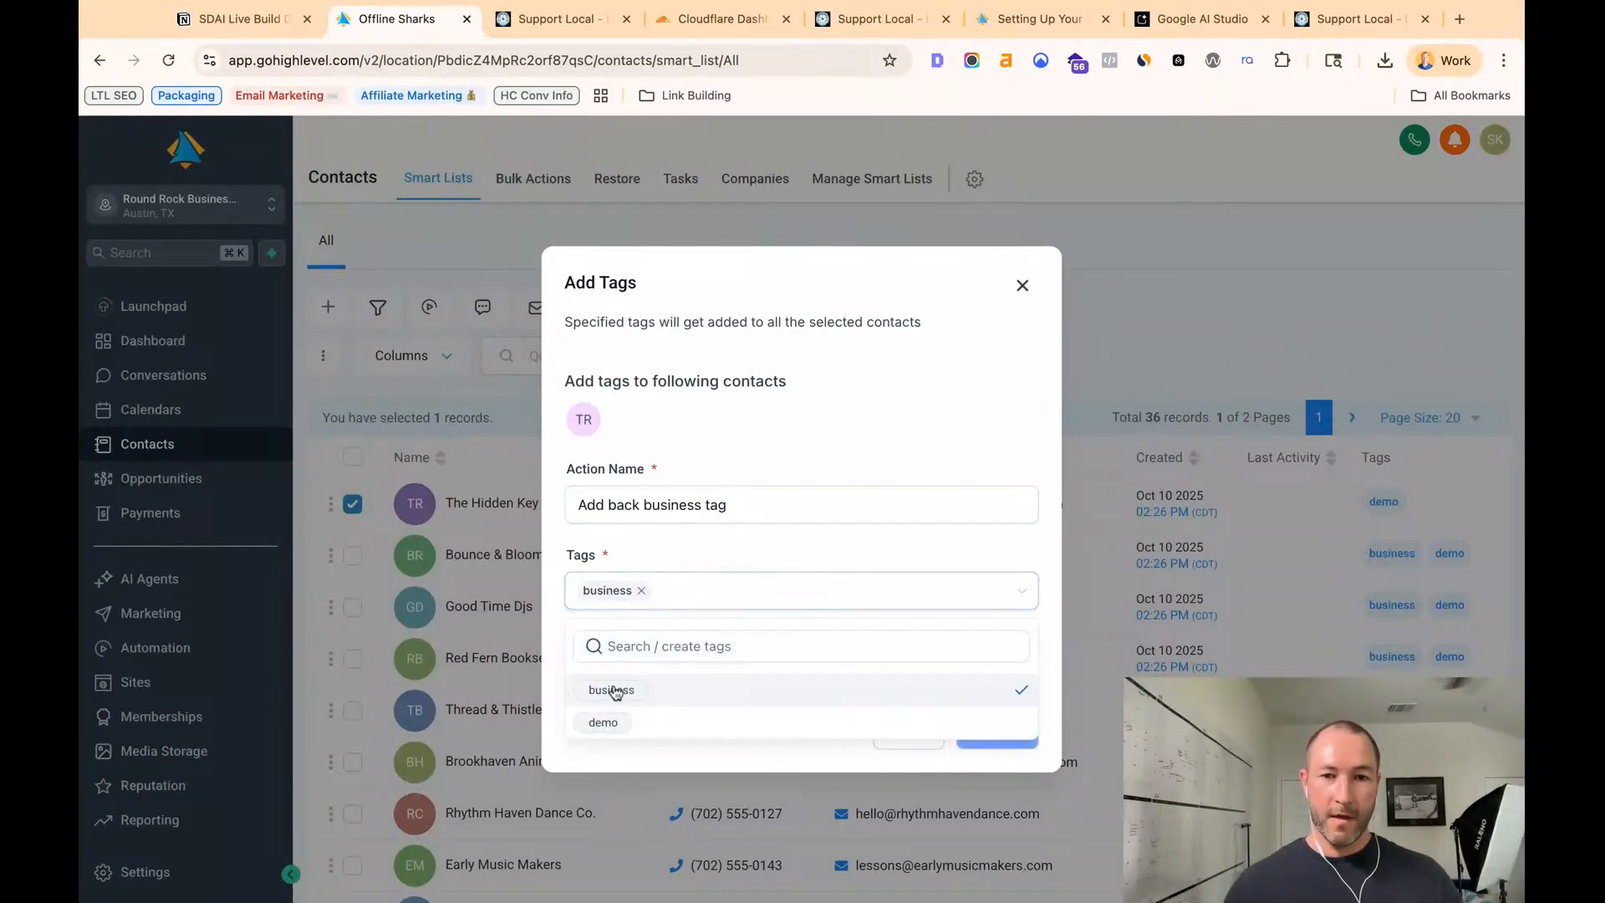
{"action": "left_click", "coordinate": [1045, 502]}
{"action": "left_click", "coordinate": [991, 727]}
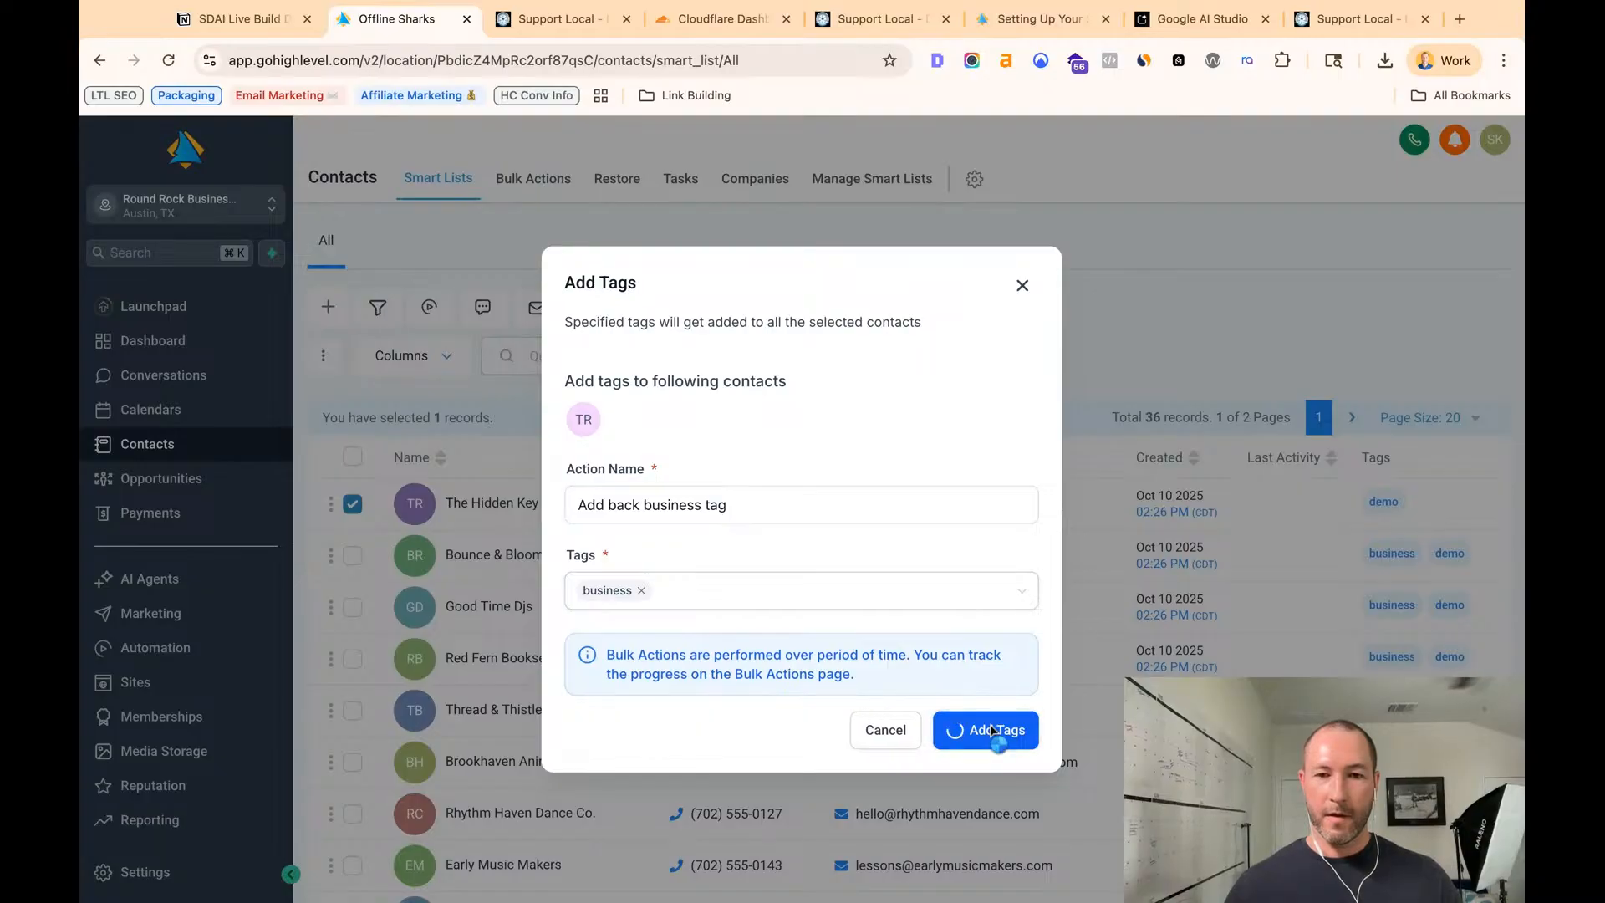
- Check the progress of the "Add back business tag" action in the bulk actions and glance at the directory preview site
{"action": "left_click", "coordinate": [1003, 557]}
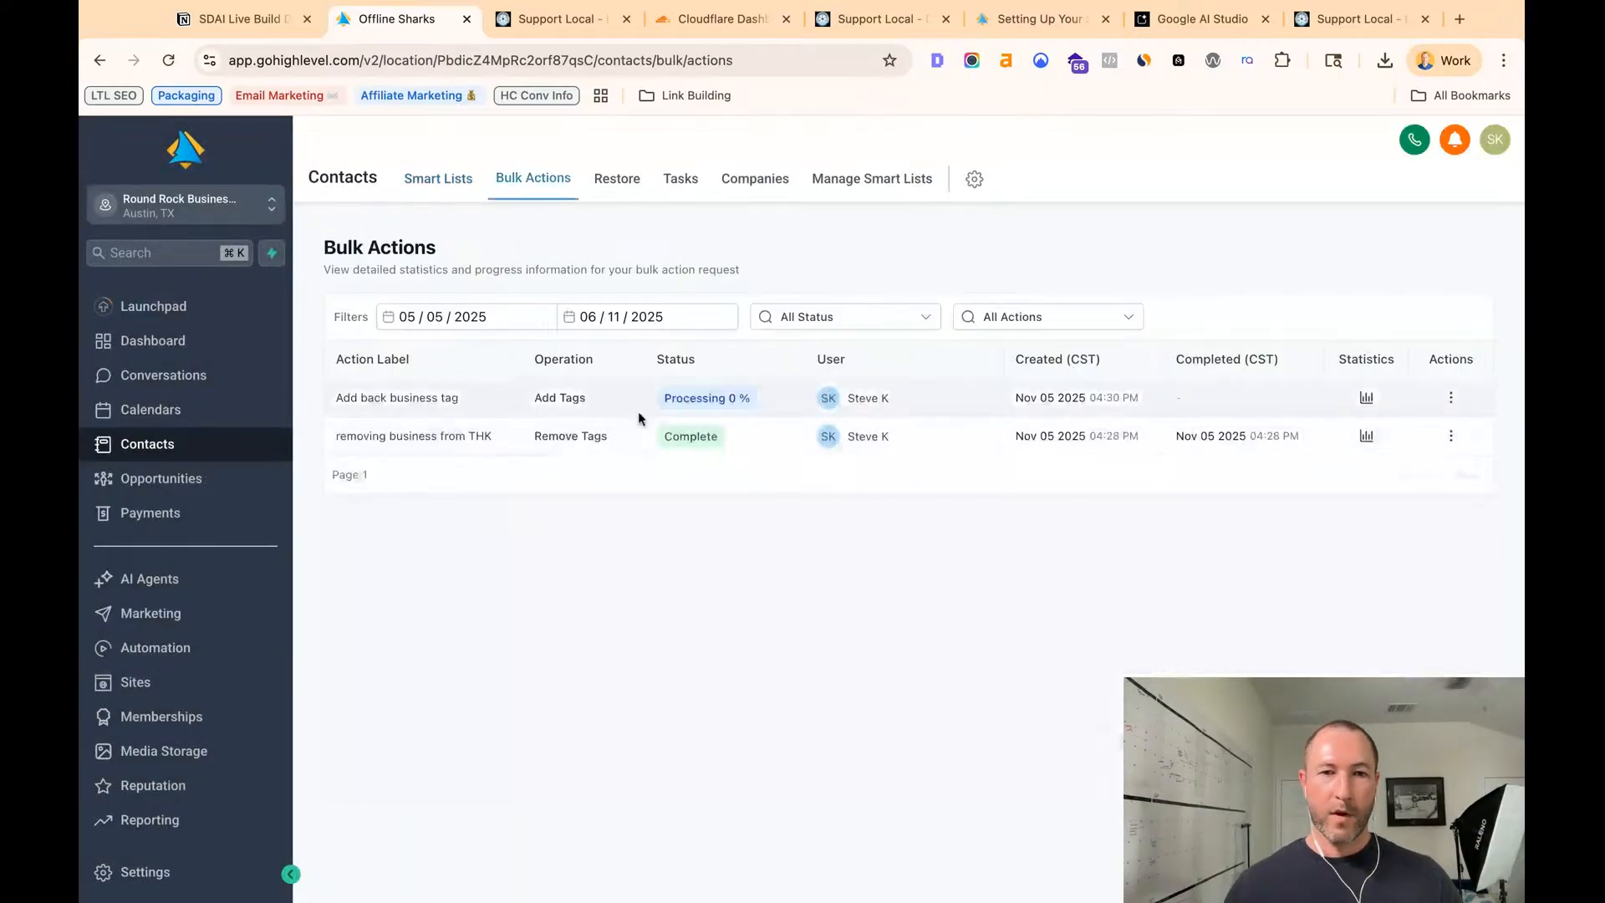
{"action": "left_click", "coordinate": [168, 60]}
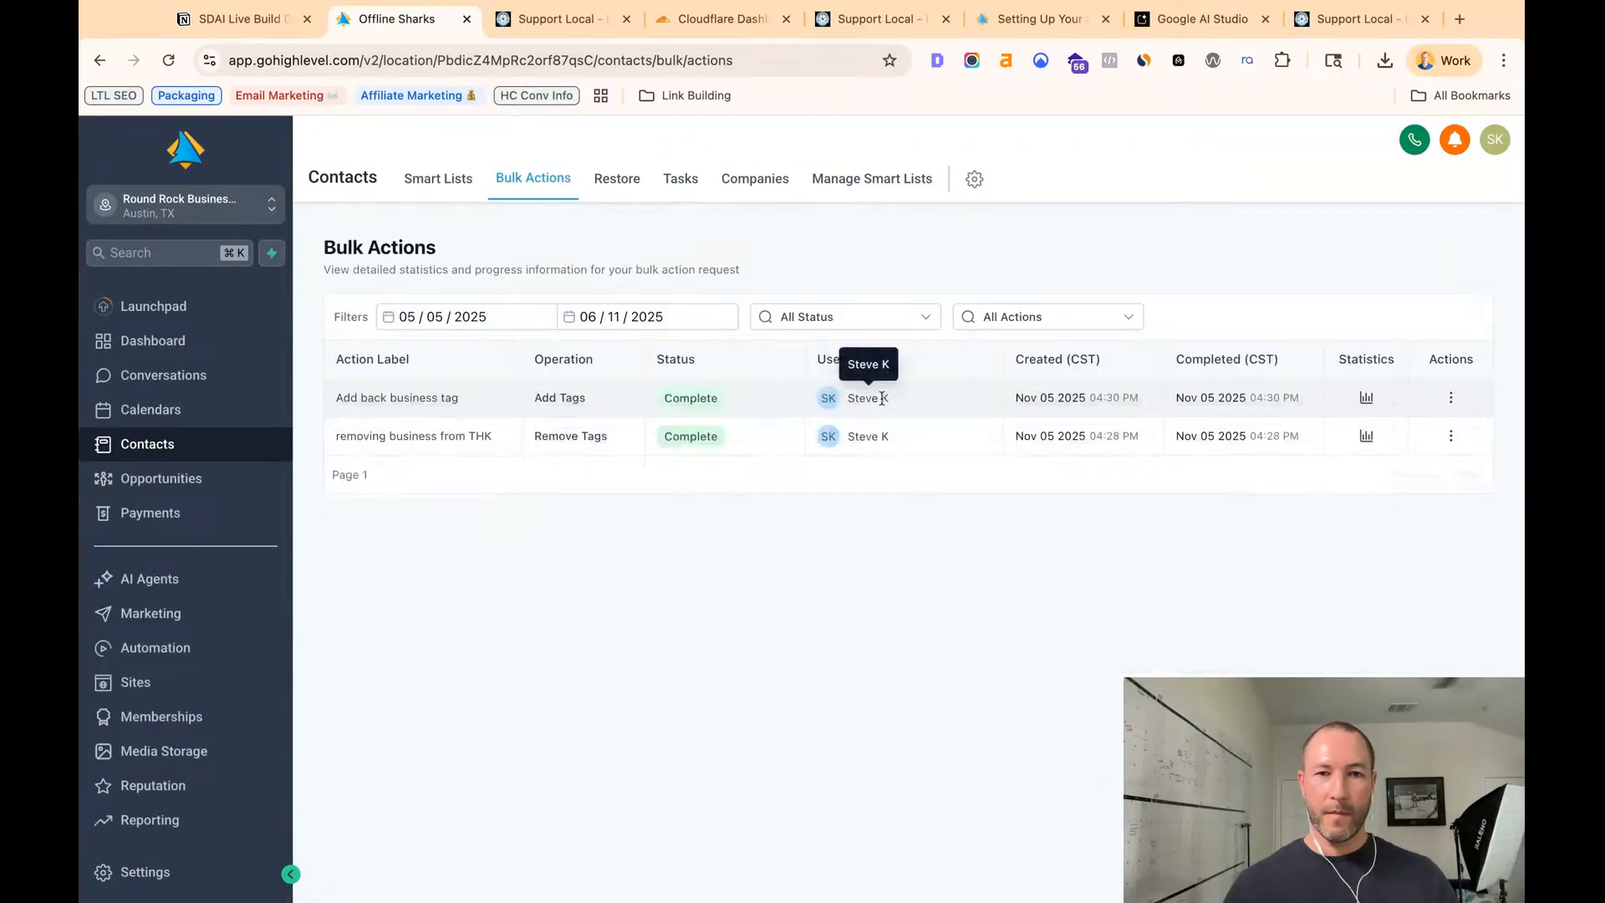
{"action": "left_click", "coordinate": [552, 19]}
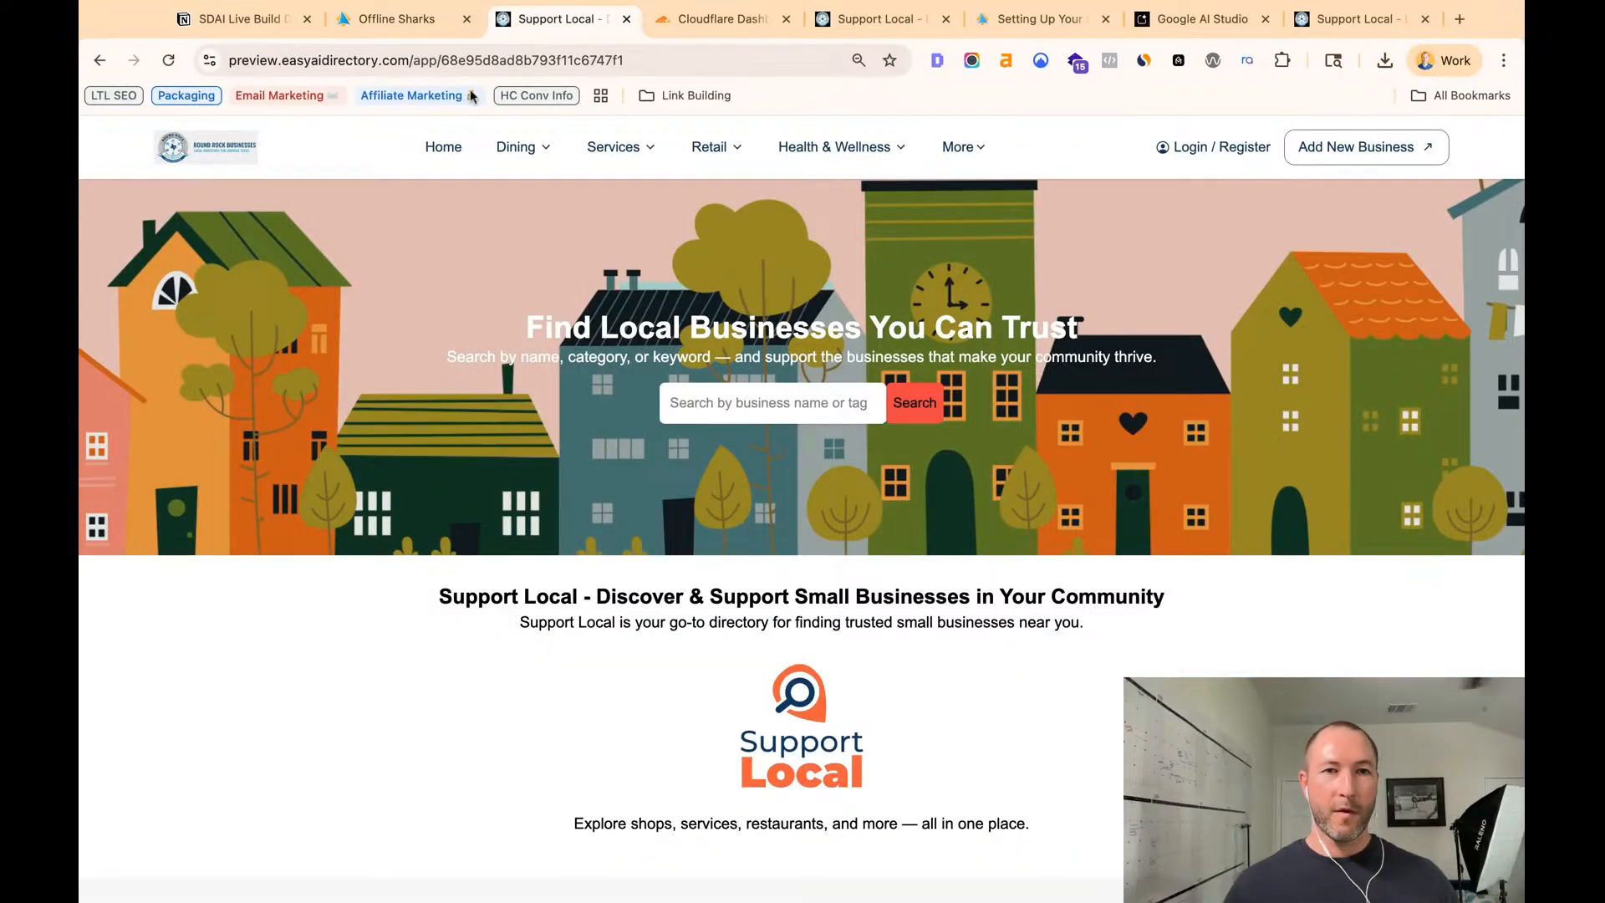
{"action": "left_click", "coordinate": [393, 19]}
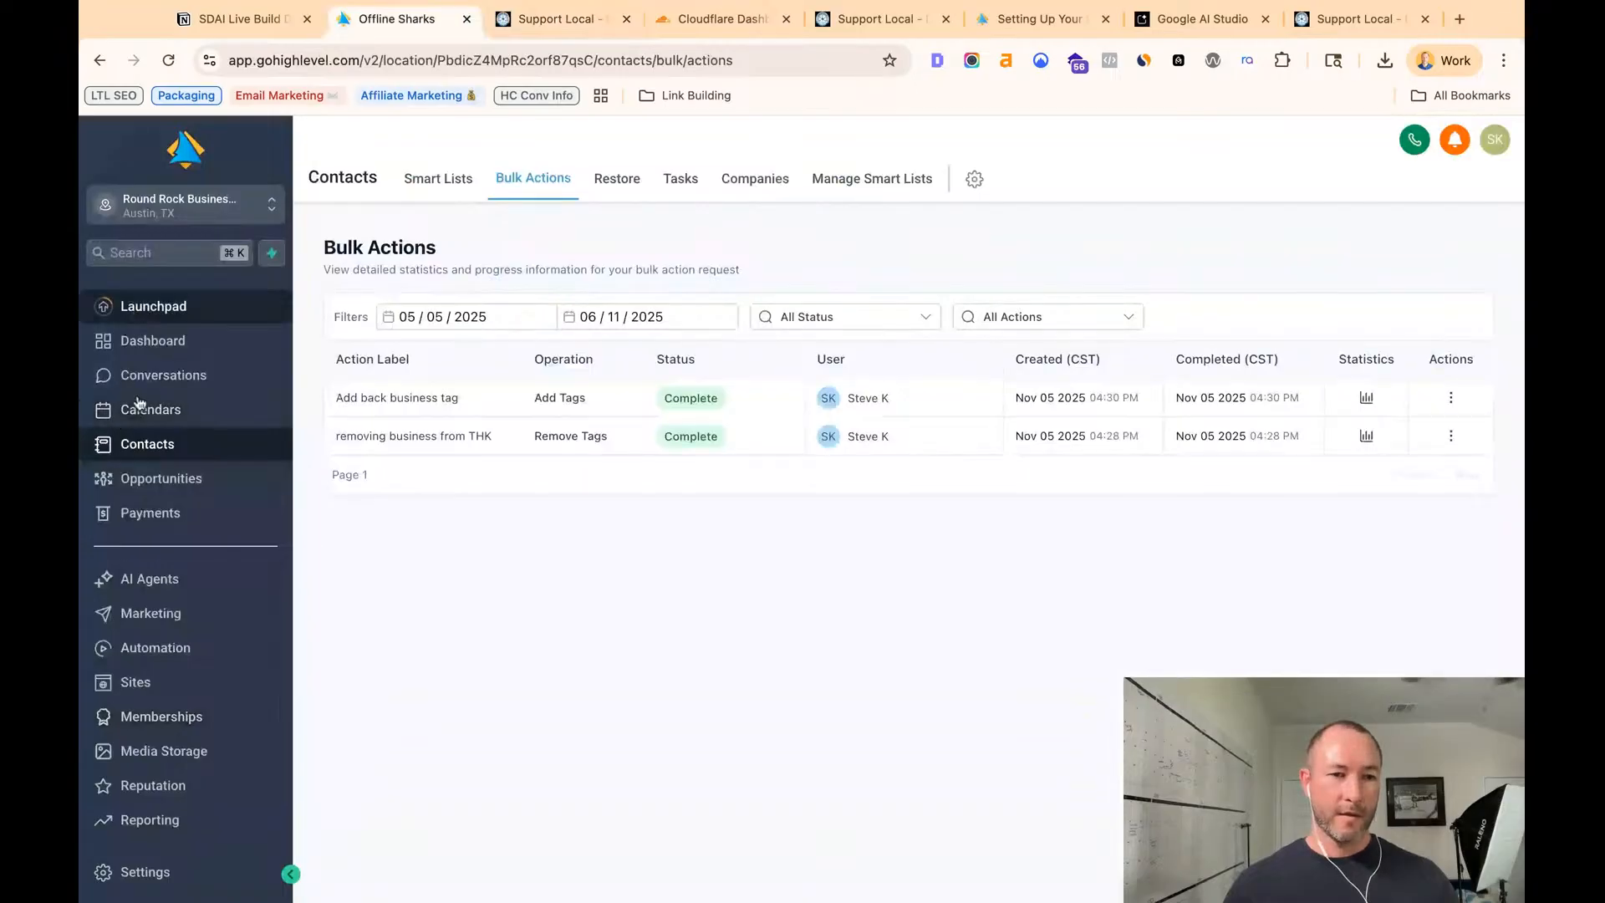
- Open the SmartDirectoryAI dashboard and check the All Listings figure
{"action": "scroll", "coordinate": [146, 790], "scroll_direction": "down", "scroll_amount": 3}
{"action": "left_click", "coordinate": [159, 821]}
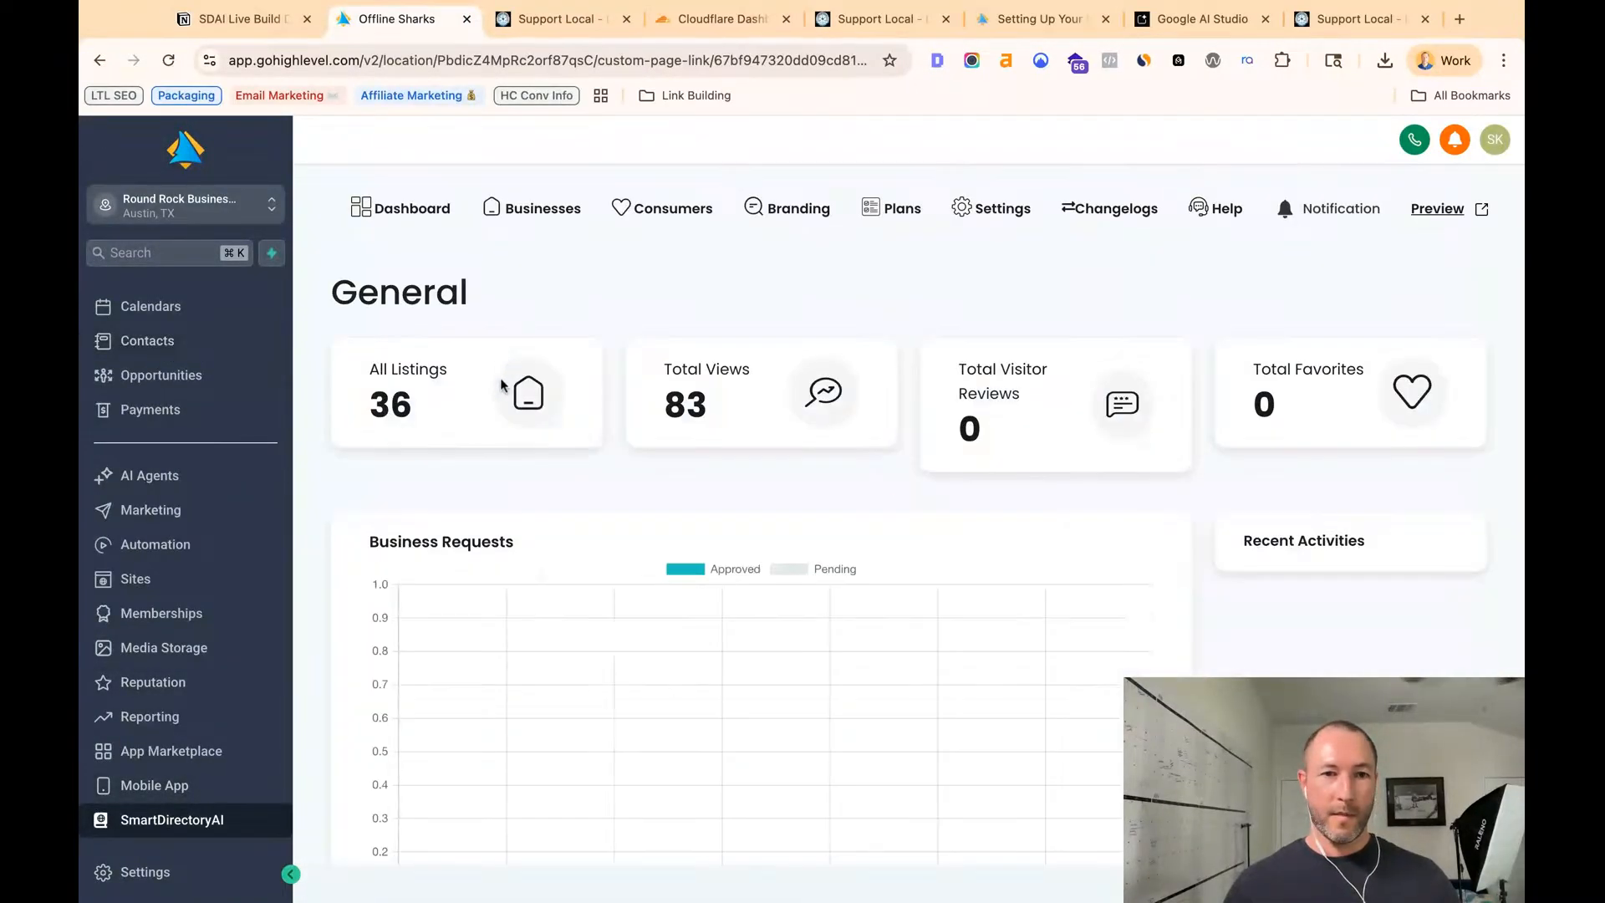
{"action": "double_click", "coordinate": [383, 403]}
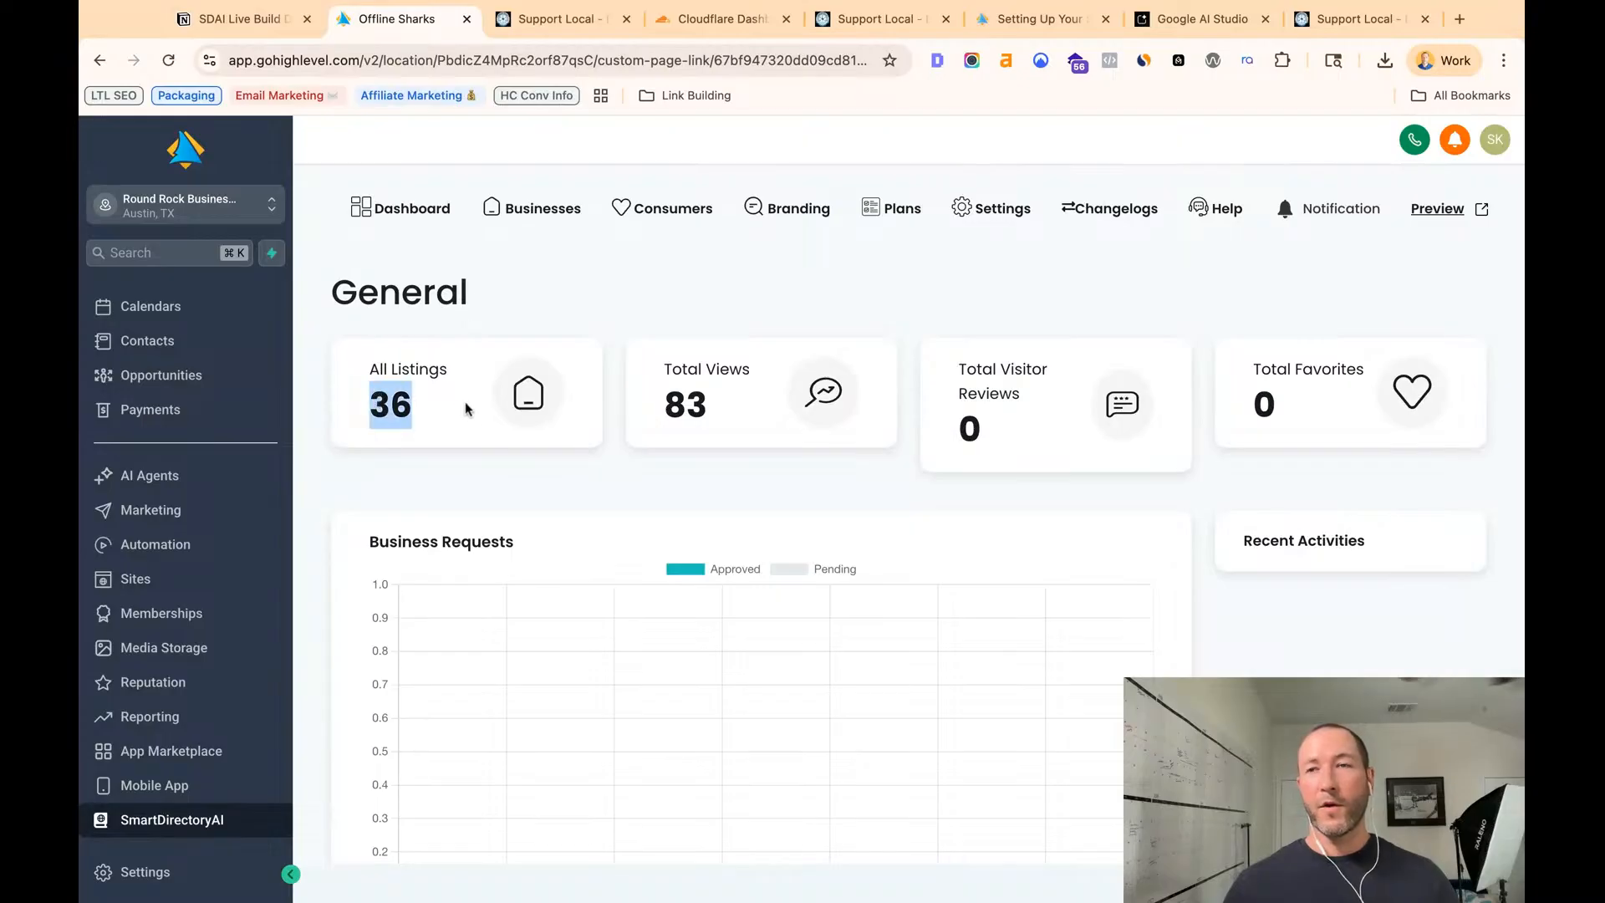
{"action": "scroll", "coordinate": [487, 455], "scroll_direction": "down", "scroll_amount": 3}
{"action": "scroll", "coordinate": [670, 348], "scroll_direction": "up", "scroll_amount": 3}
- Search the SmartDirectoryAI businesses for "hidde" to find The Hidden Key Escape Rooms listing
{"action": "left_click", "coordinate": [564, 216]}
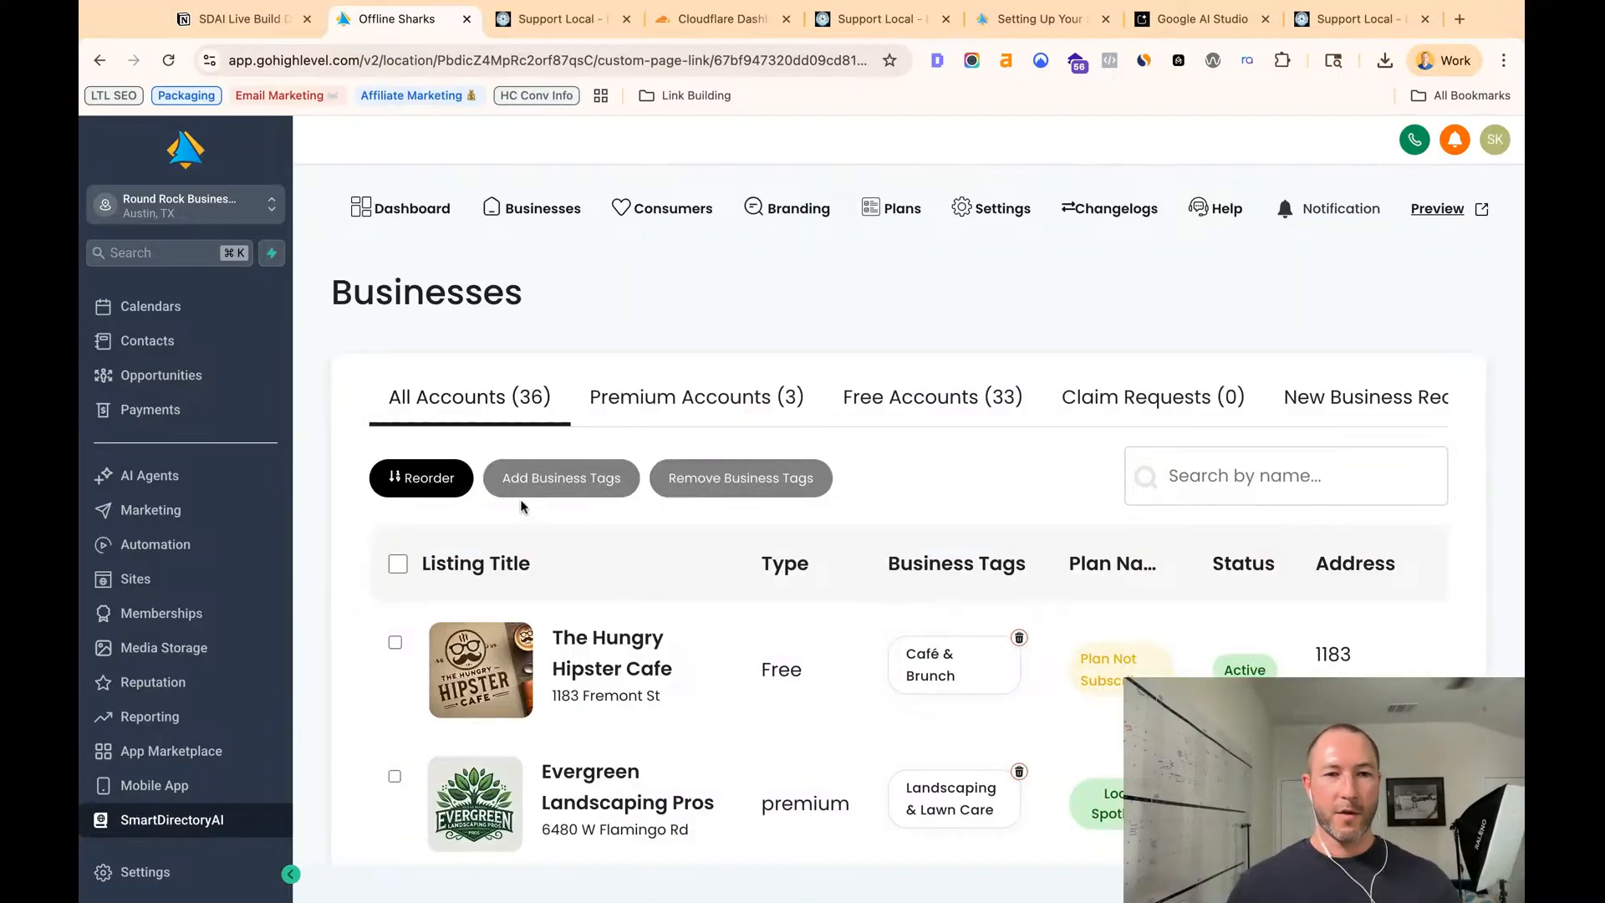
{"action": "left_click", "coordinate": [1217, 476]}
{"action": "type", "text": "hidde"}
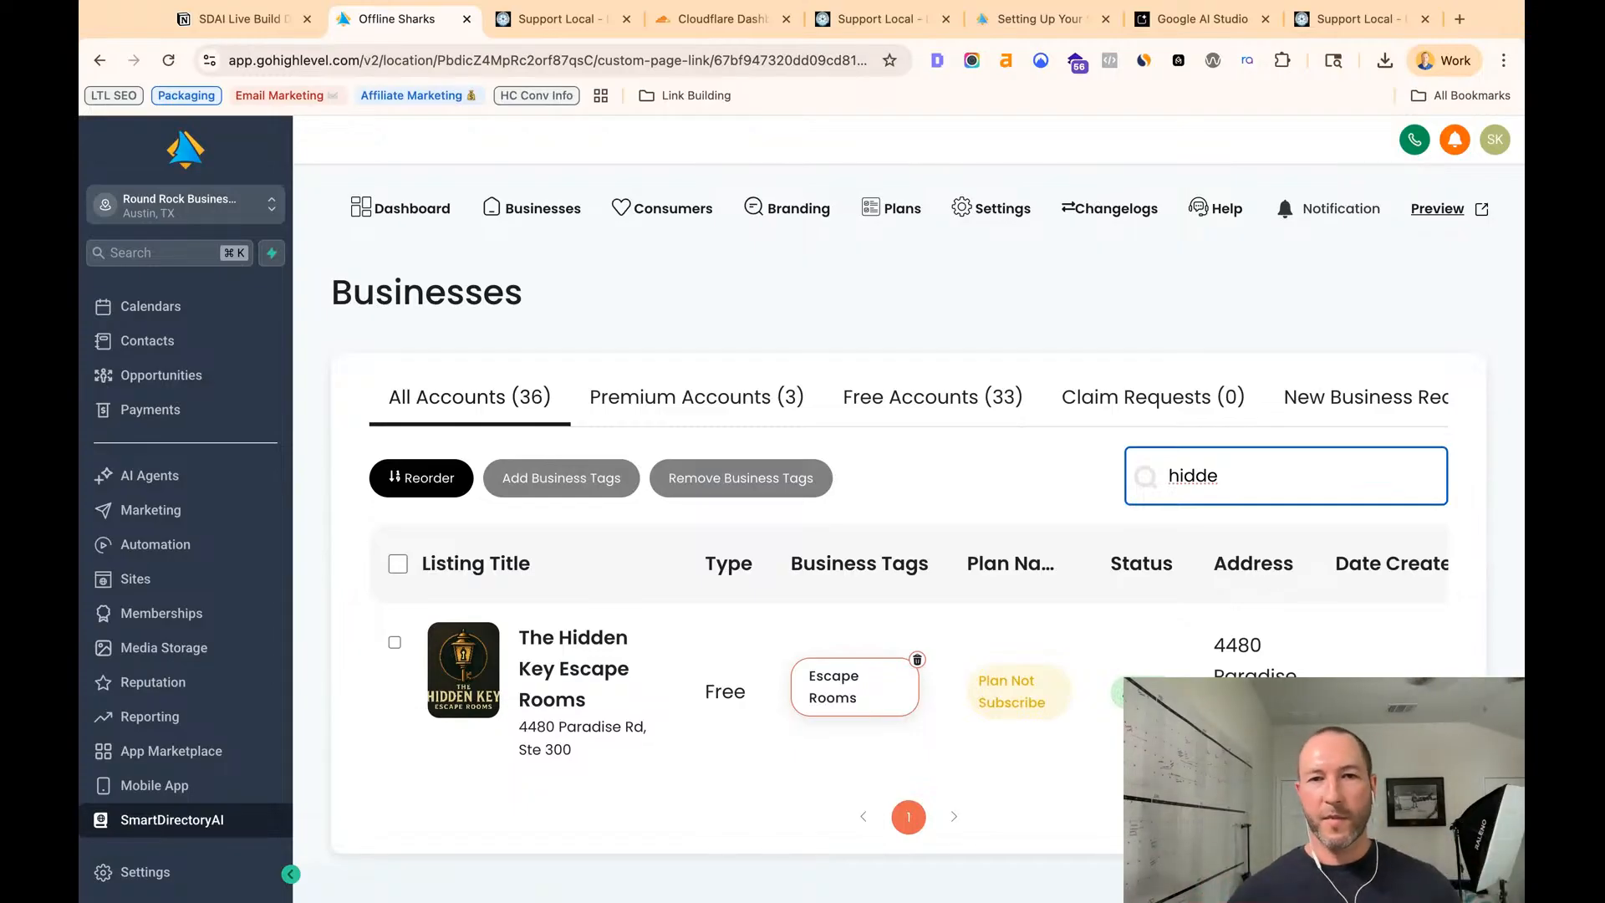
{"action": "left_click", "coordinate": [681, 303]}
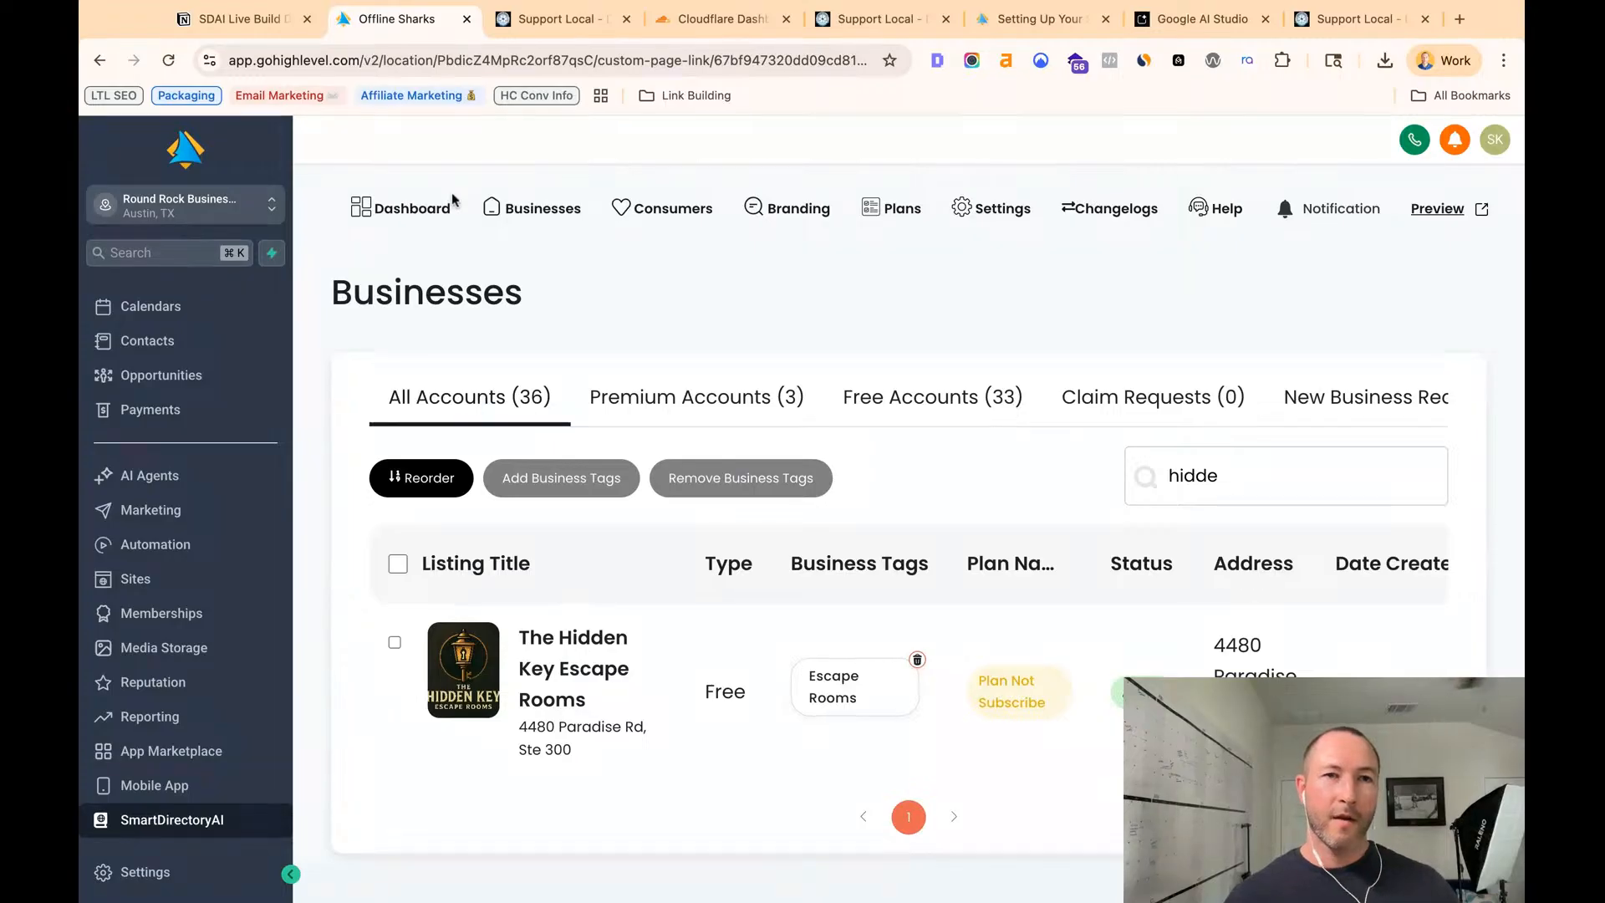
- Switch to the Notion page SDAI Live Build Demo #1 and move "Tweak emails" below "Add a logo/favicon" in the plan
{"action": "left_click", "coordinate": [238, 25]}
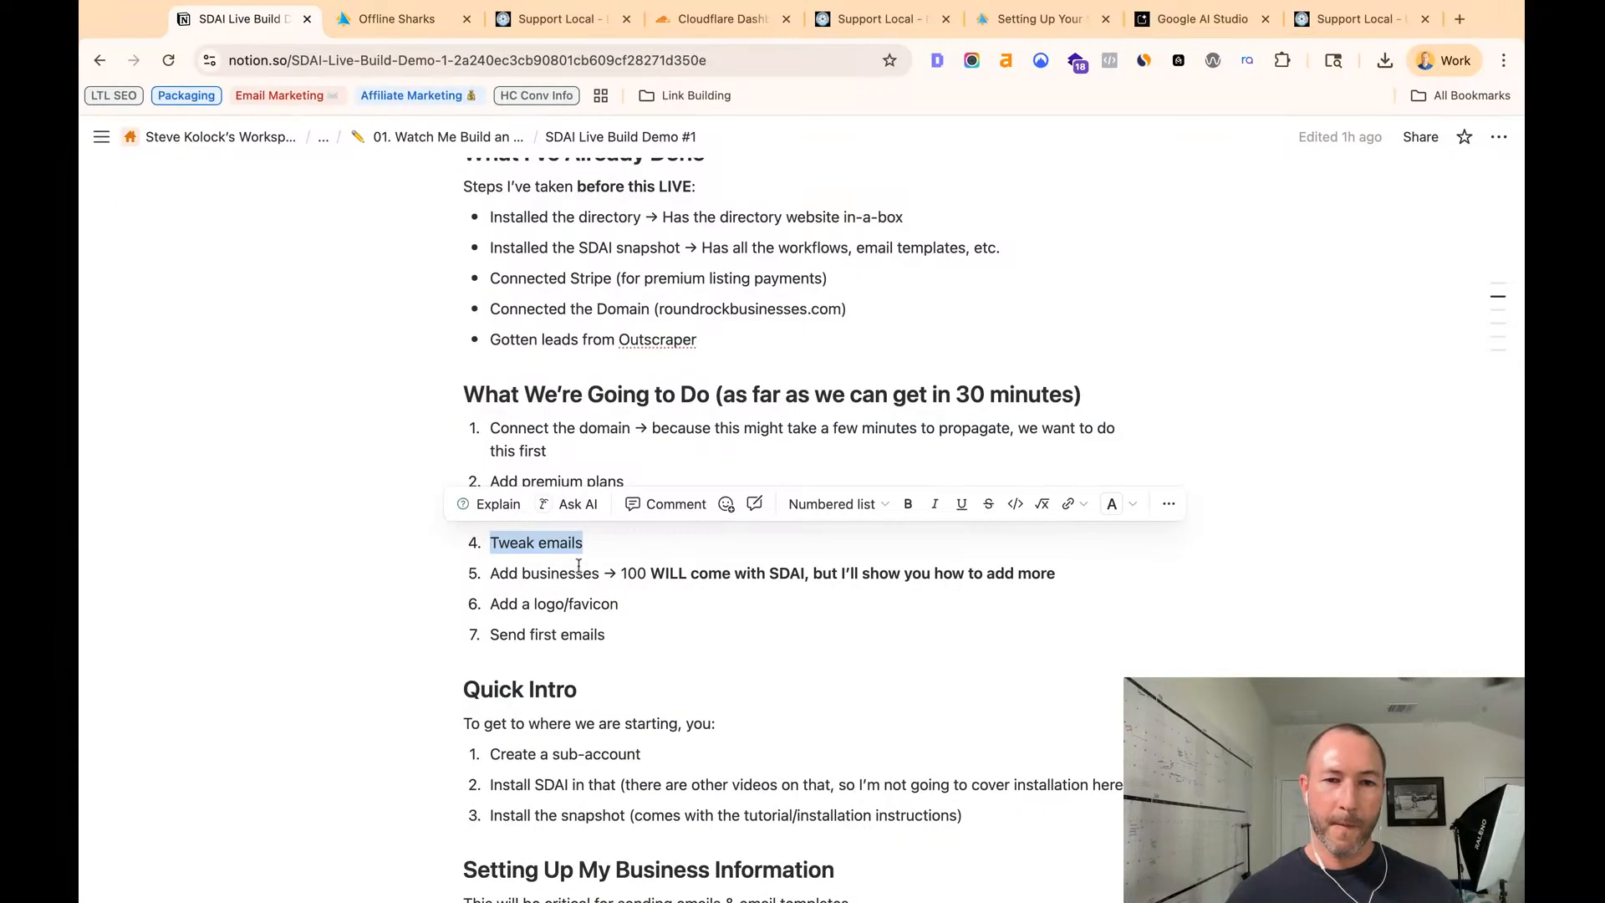
{"action": "left_click_drag", "start_coordinate": [588, 550], "coordinate": [472, 585]}
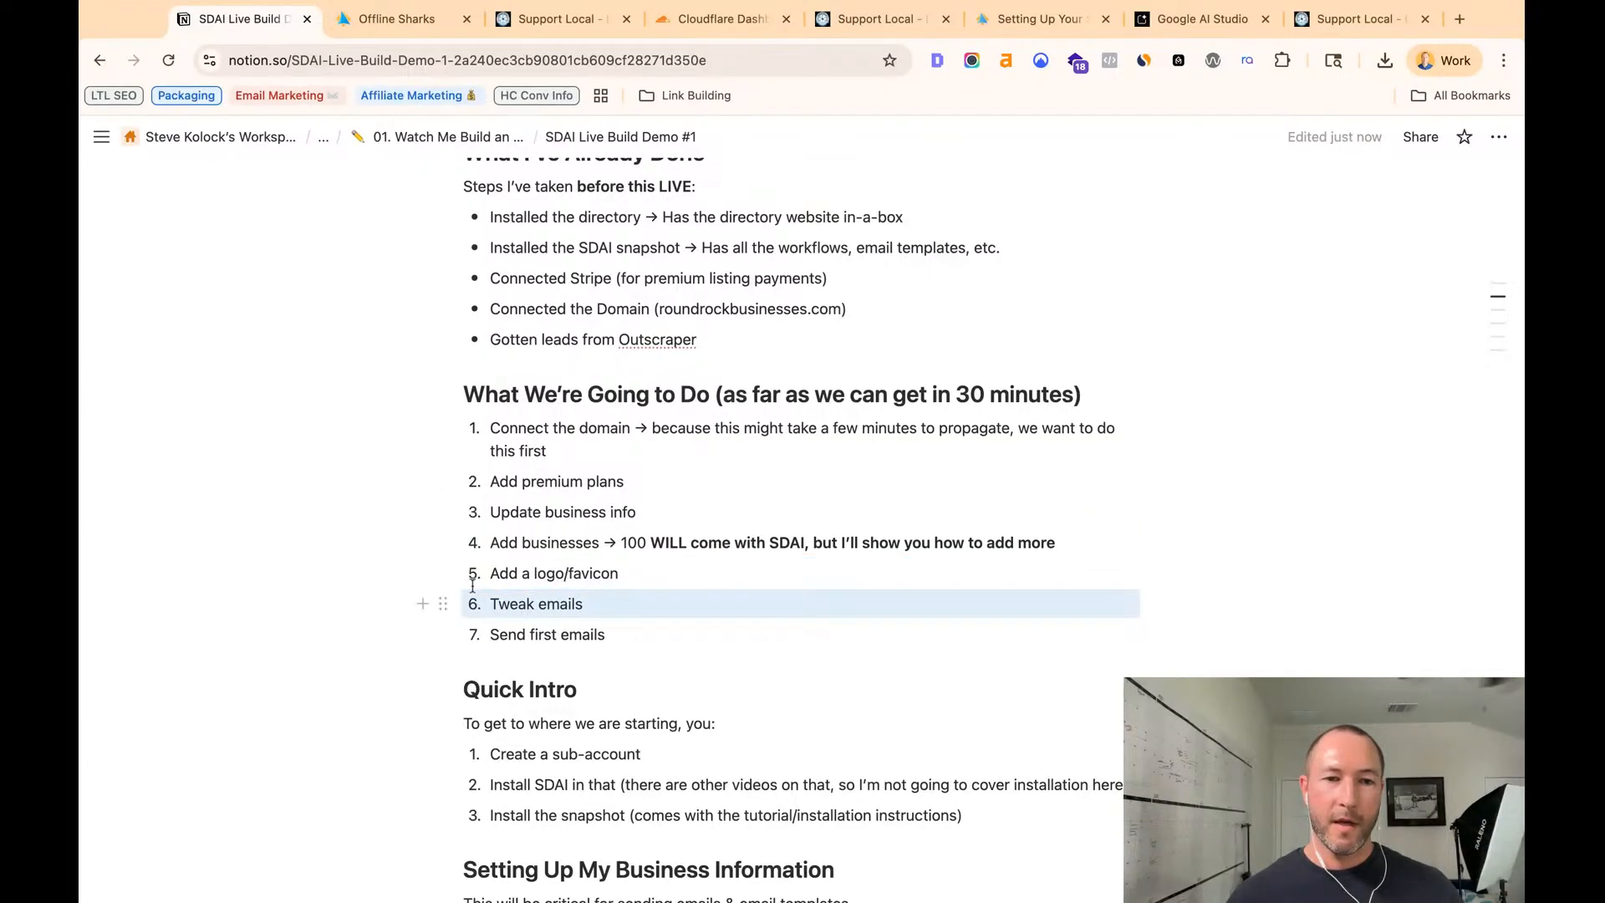
{"action": "triple_click", "coordinate": [537, 540]}
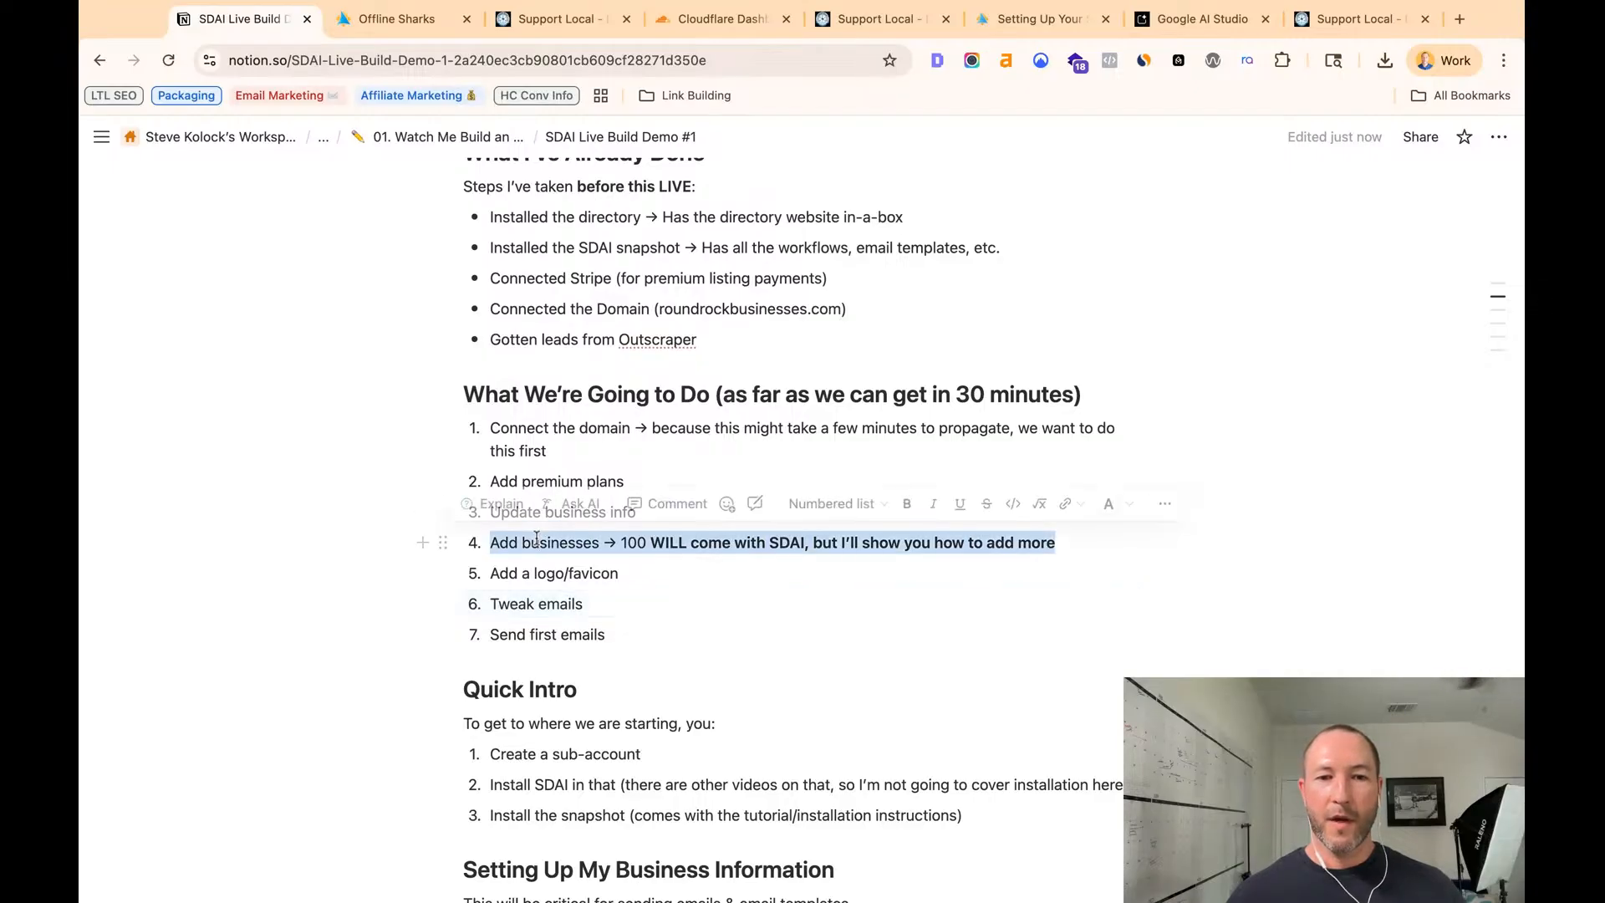
{"action": "left_click", "coordinate": [581, 542]}
- Review the column mapping instructions under Adding the Businesses (Prospects), highlighting the mapping of Business name to First Name
{"action": "scroll", "coordinate": [565, 540], "scroll_direction": "down", "scroll_amount": 10}
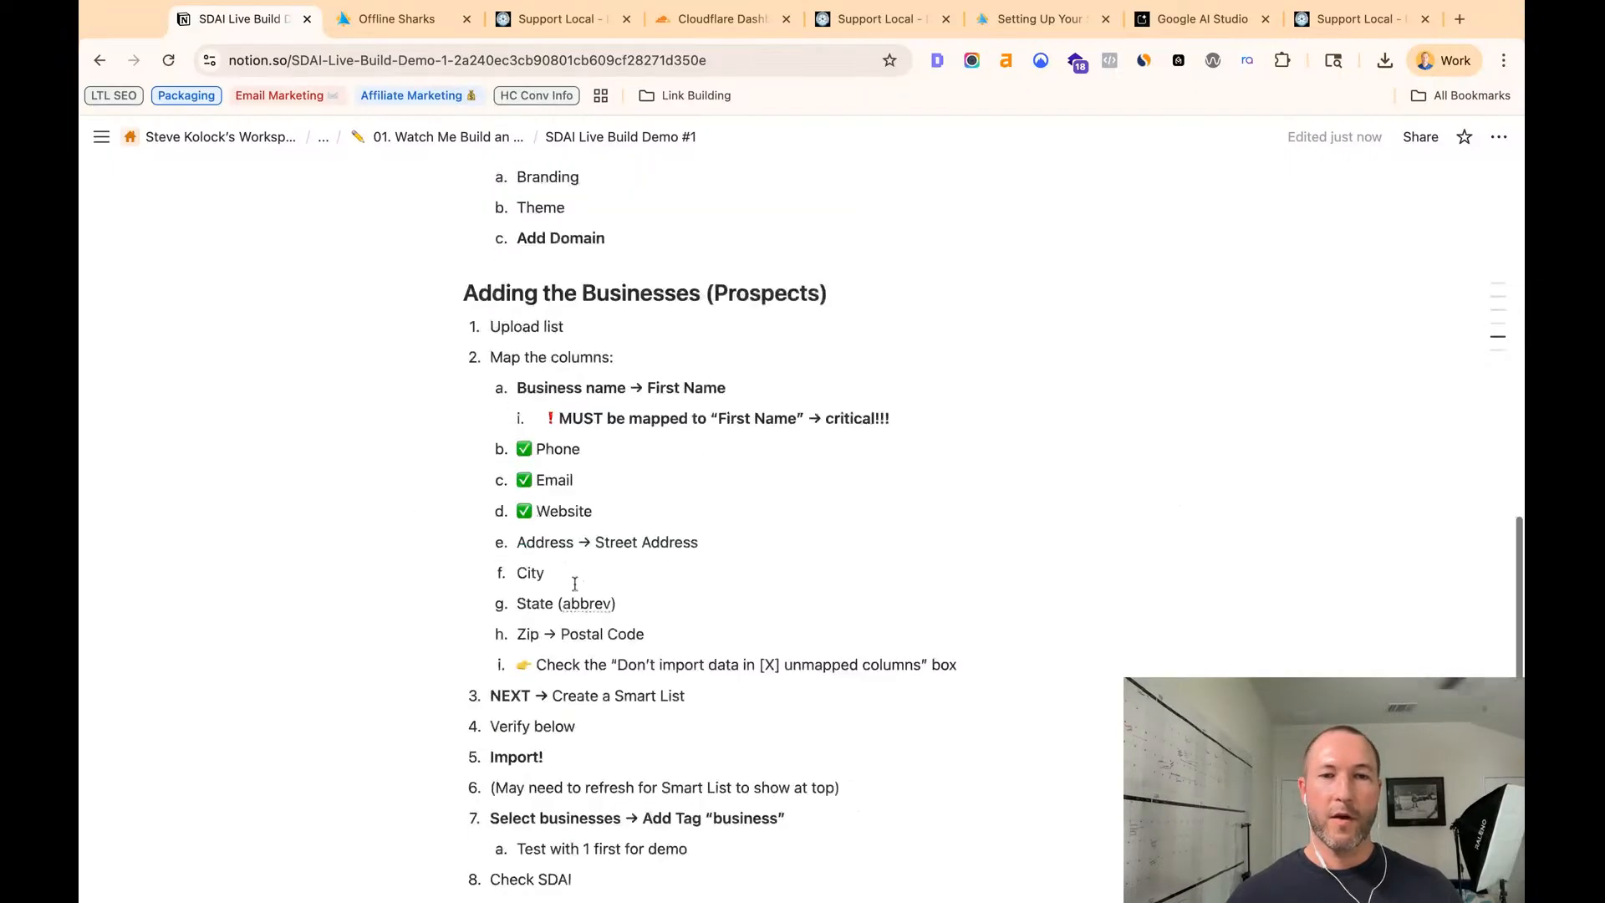
{"action": "left_click_drag", "start_coordinate": [491, 310], "coordinate": [957, 616]}
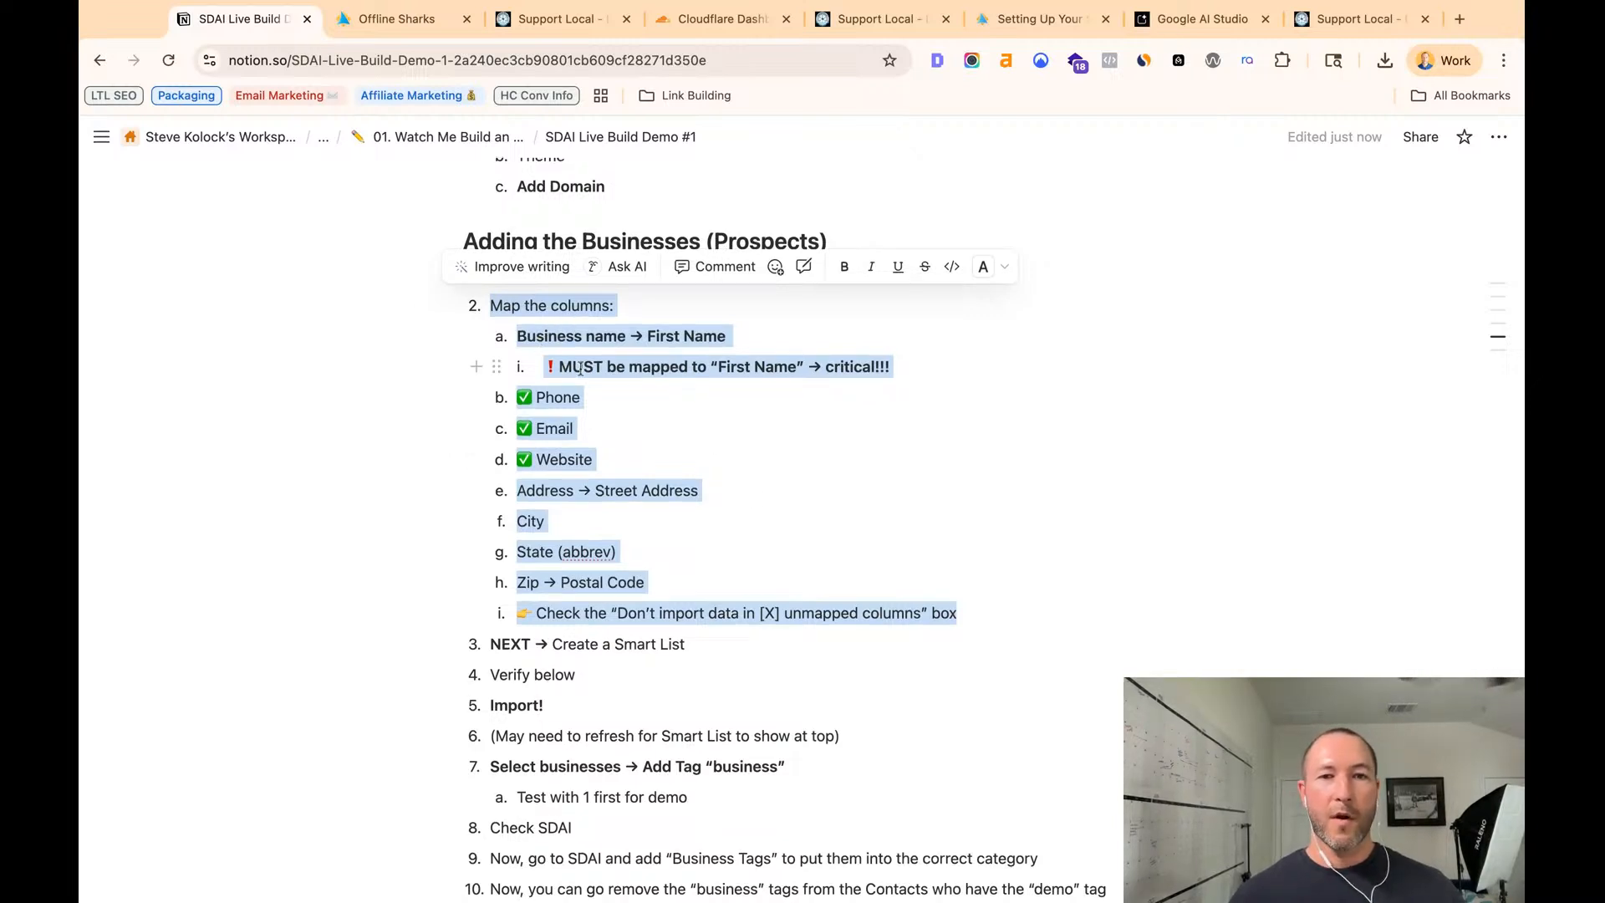
{"action": "left_click", "coordinate": [546, 344]}
{"action": "left_click_drag", "start_coordinate": [520, 340], "coordinate": [722, 342]}
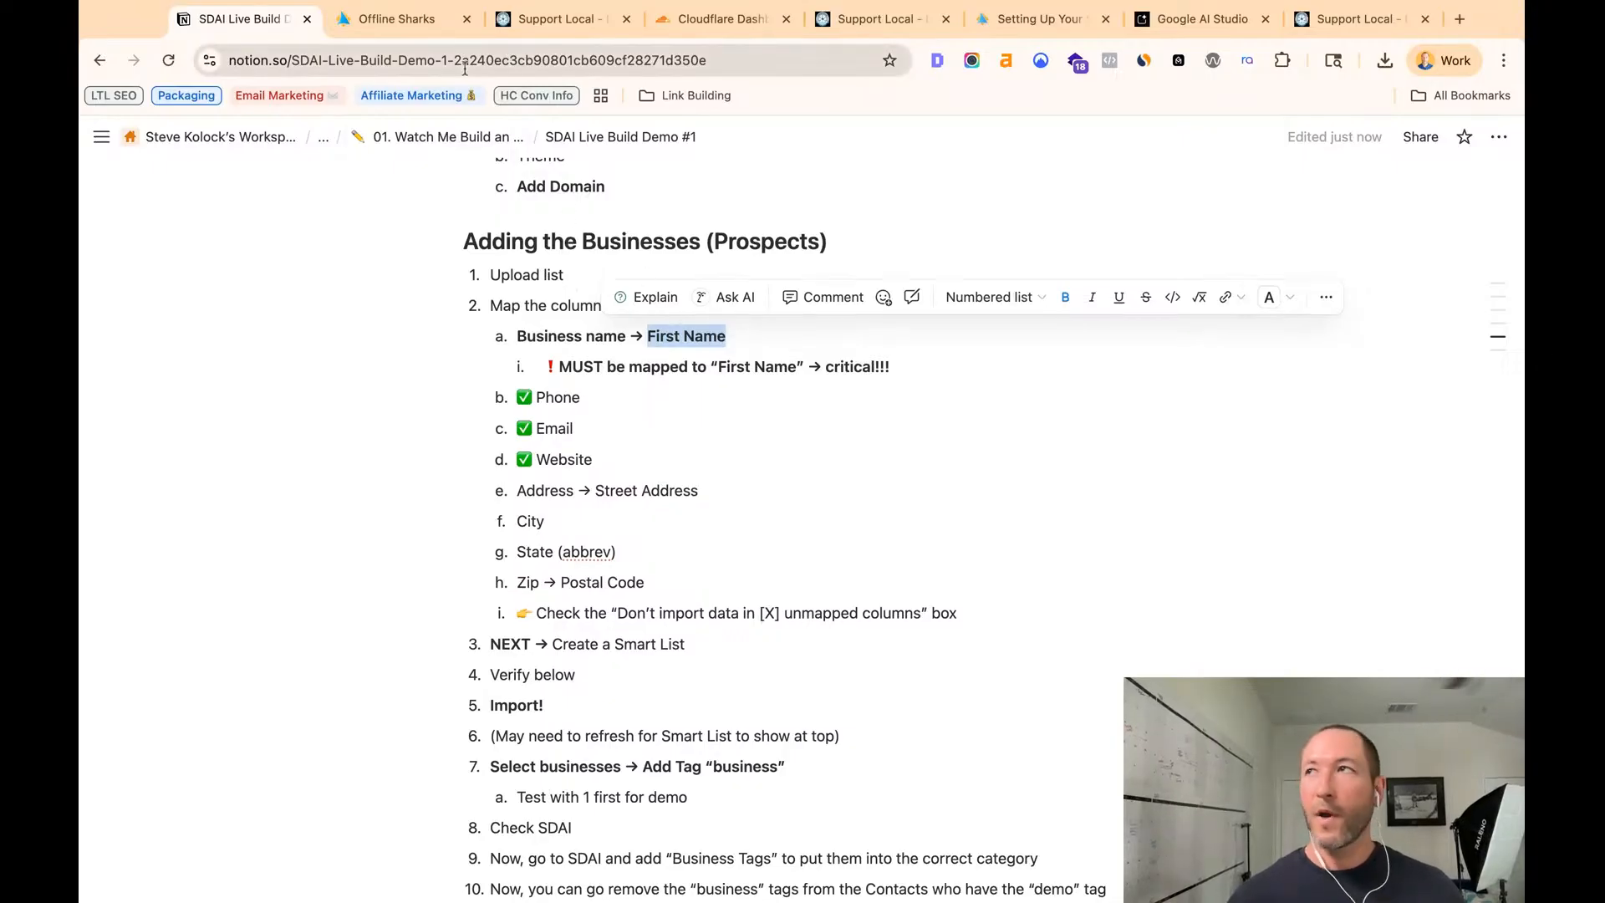
- Return to the Offline Sharks account and open the Contacts list
{"action": "left_click", "coordinate": [413, 20]}
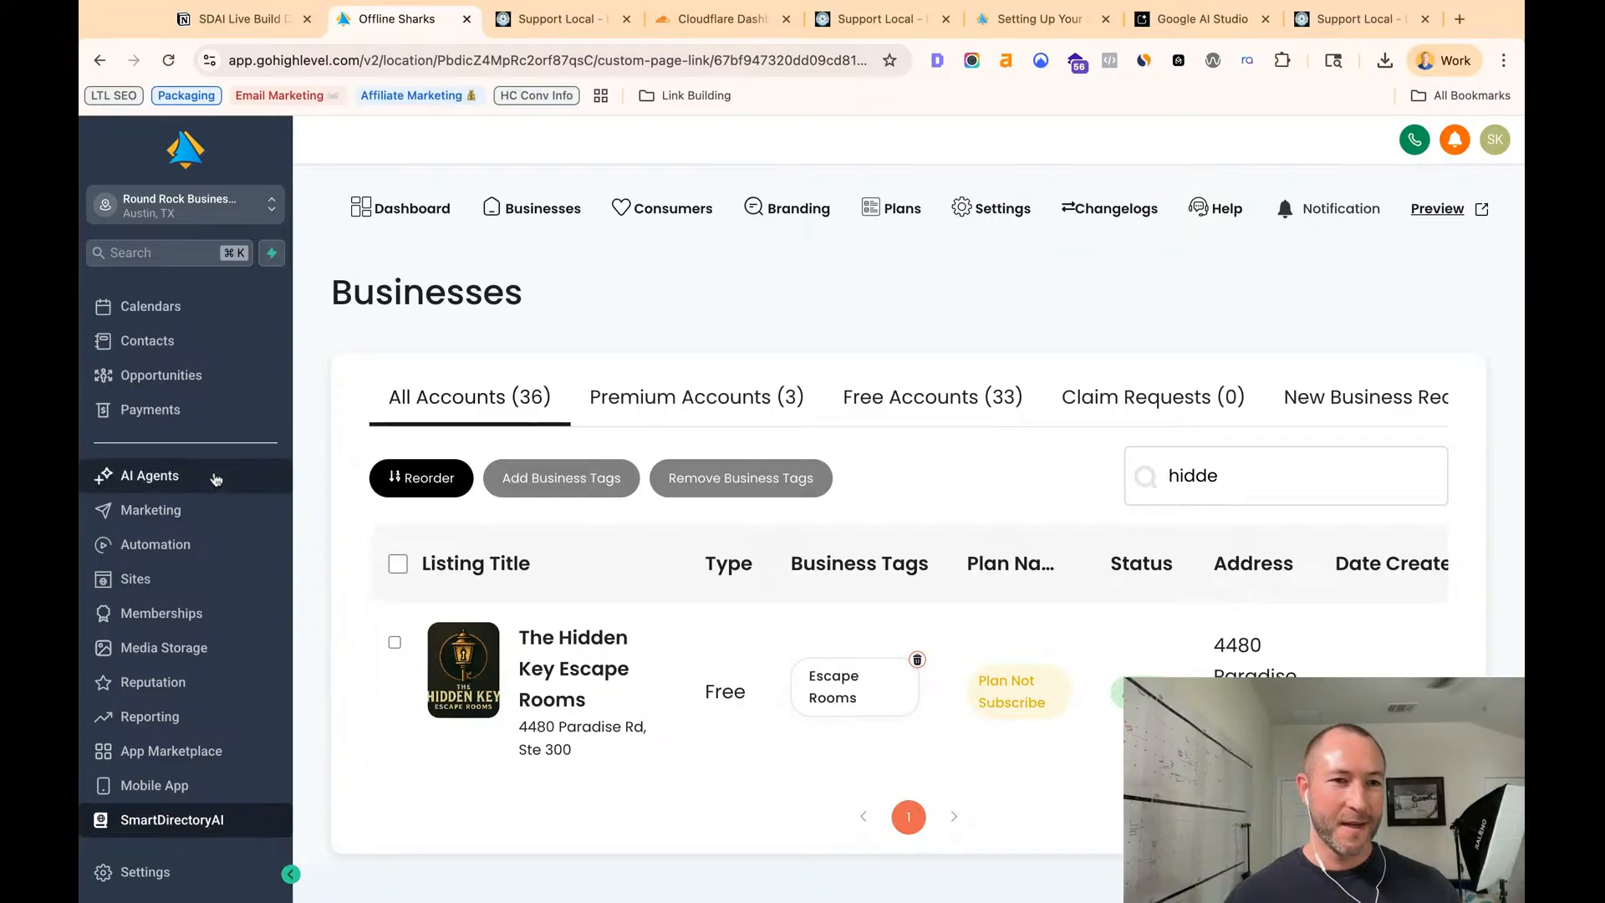
{"action": "scroll", "coordinate": [216, 477], "scroll_direction": "up", "scroll_amount": 2}
{"action": "left_click", "coordinate": [158, 447]}
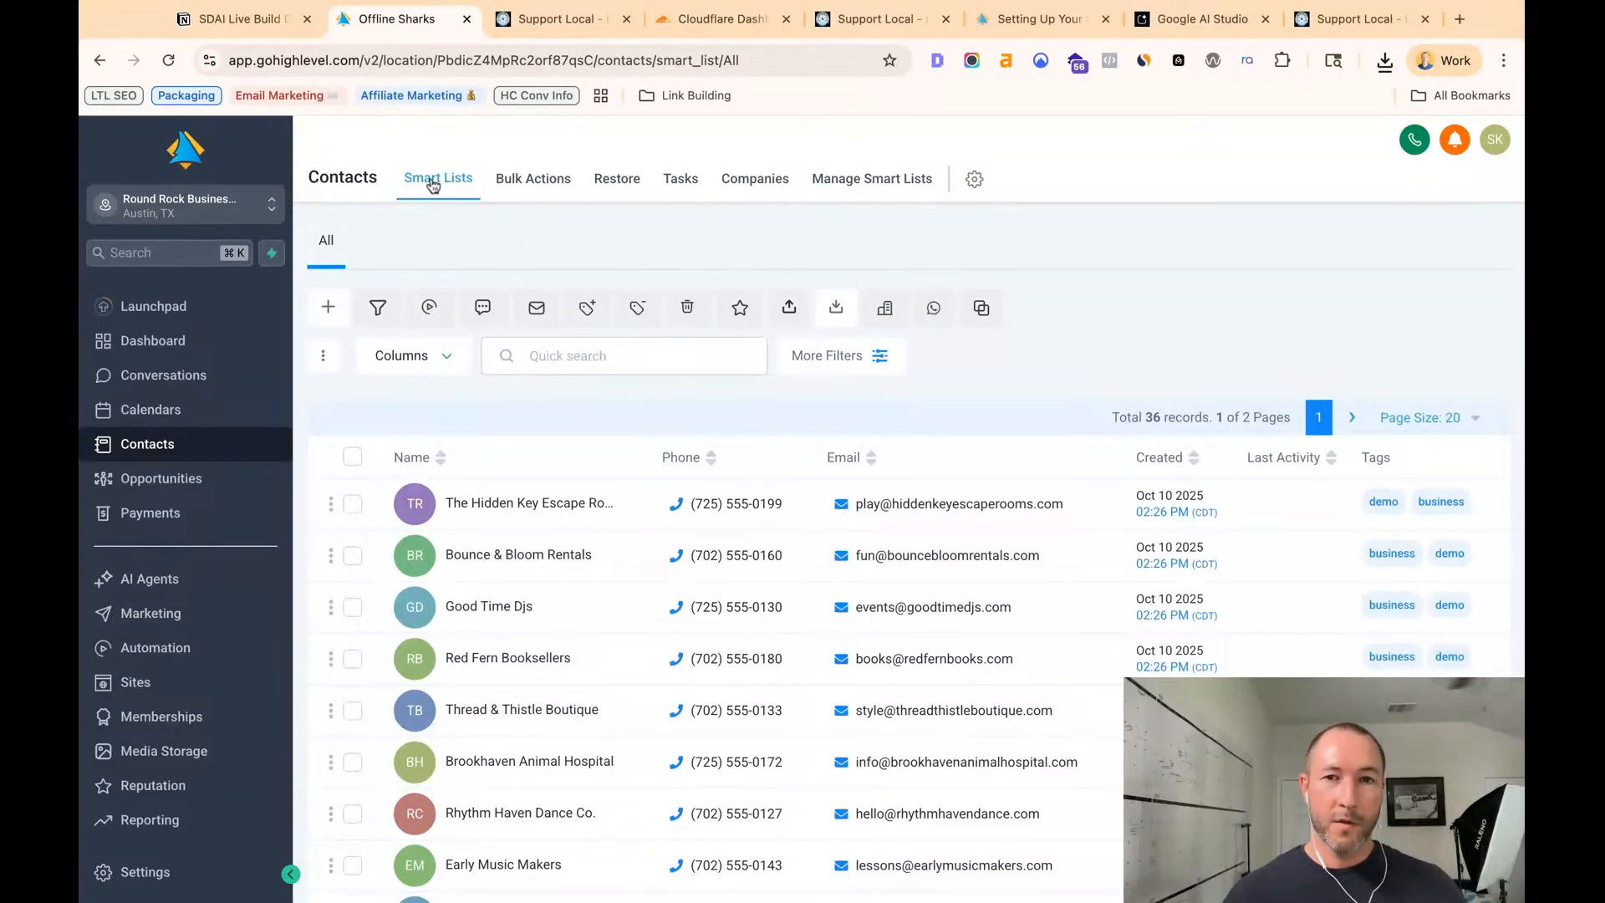
- Look through the Add Contact form, bulk actions and field settings for a way to import contacts
{"action": "left_click", "coordinate": [328, 310]}
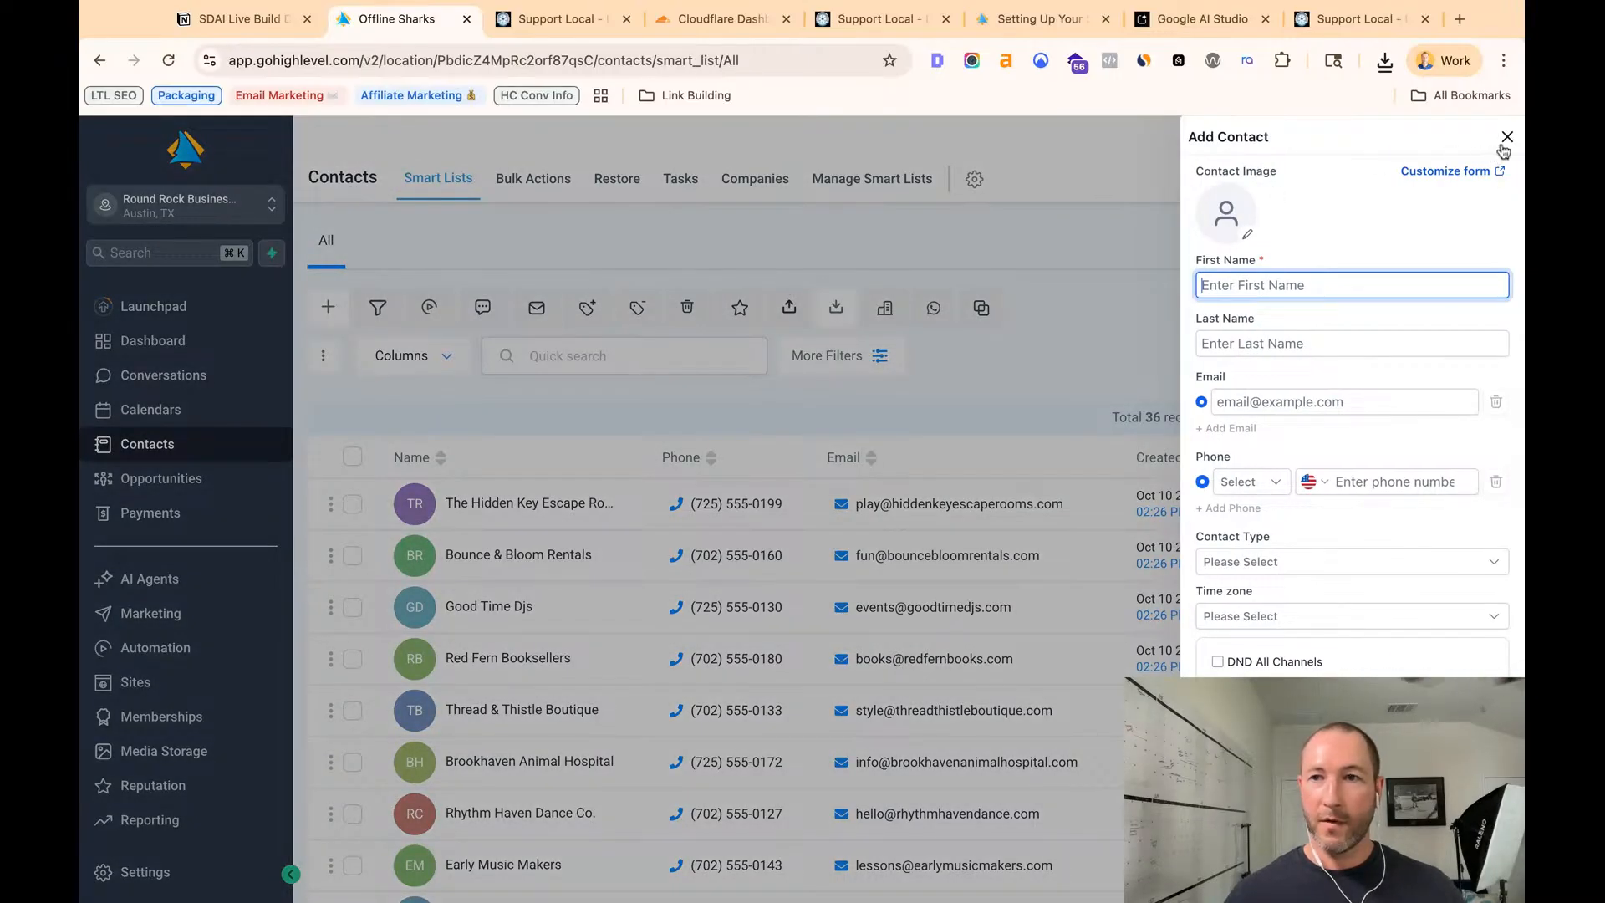
{"action": "left_click", "coordinate": [1507, 138]}
{"action": "left_click", "coordinate": [563, 194]}
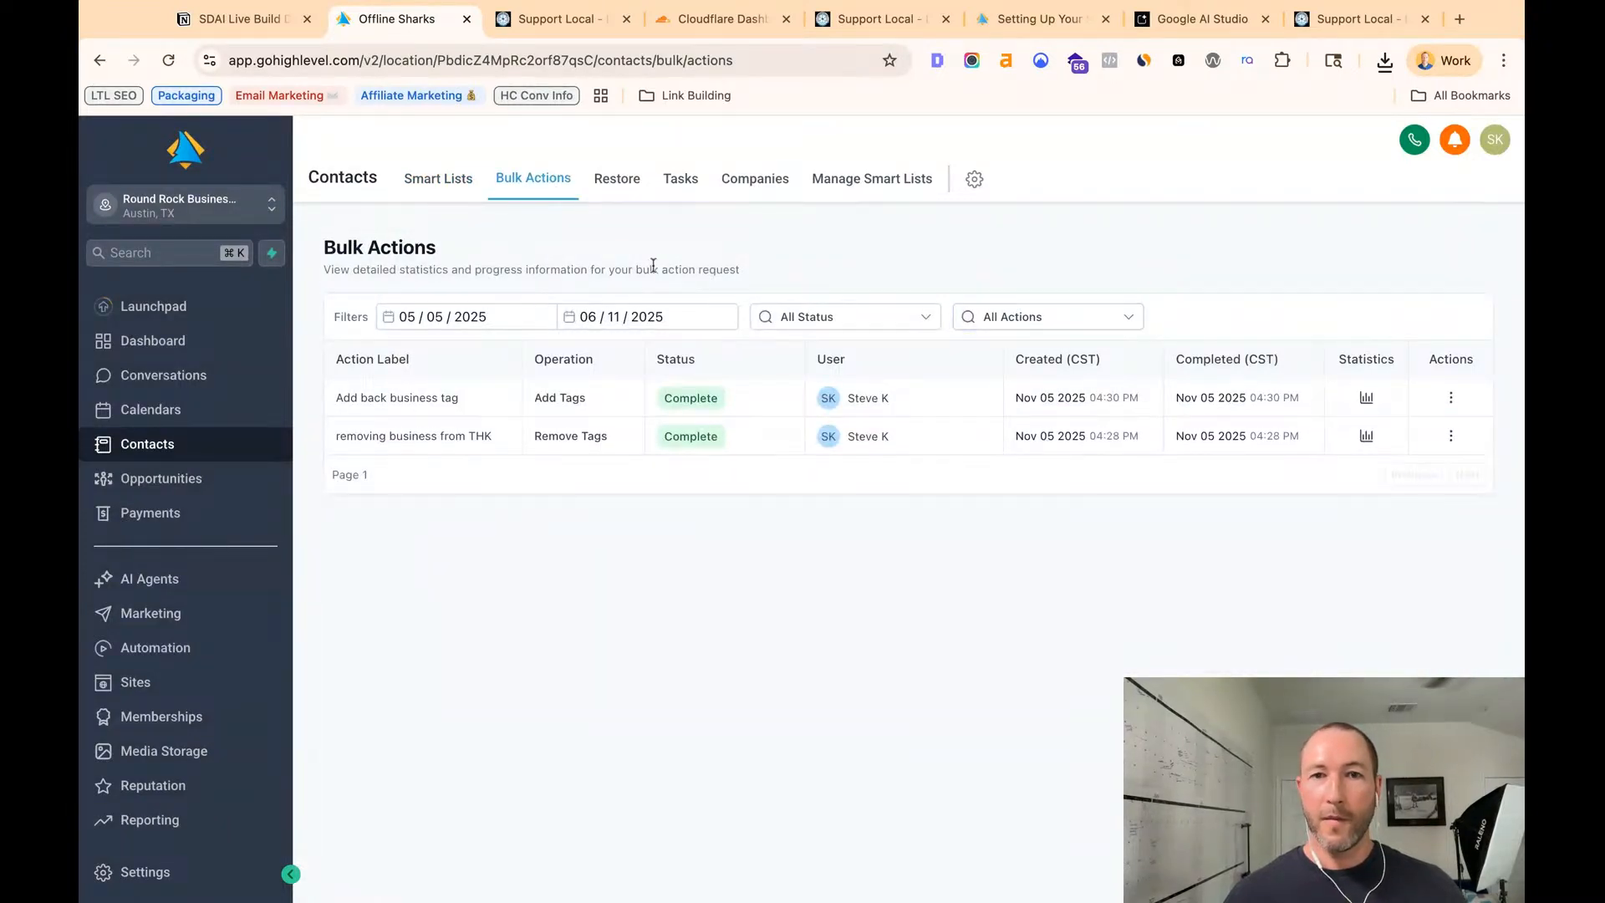
{"action": "left_click", "coordinate": [446, 184]}
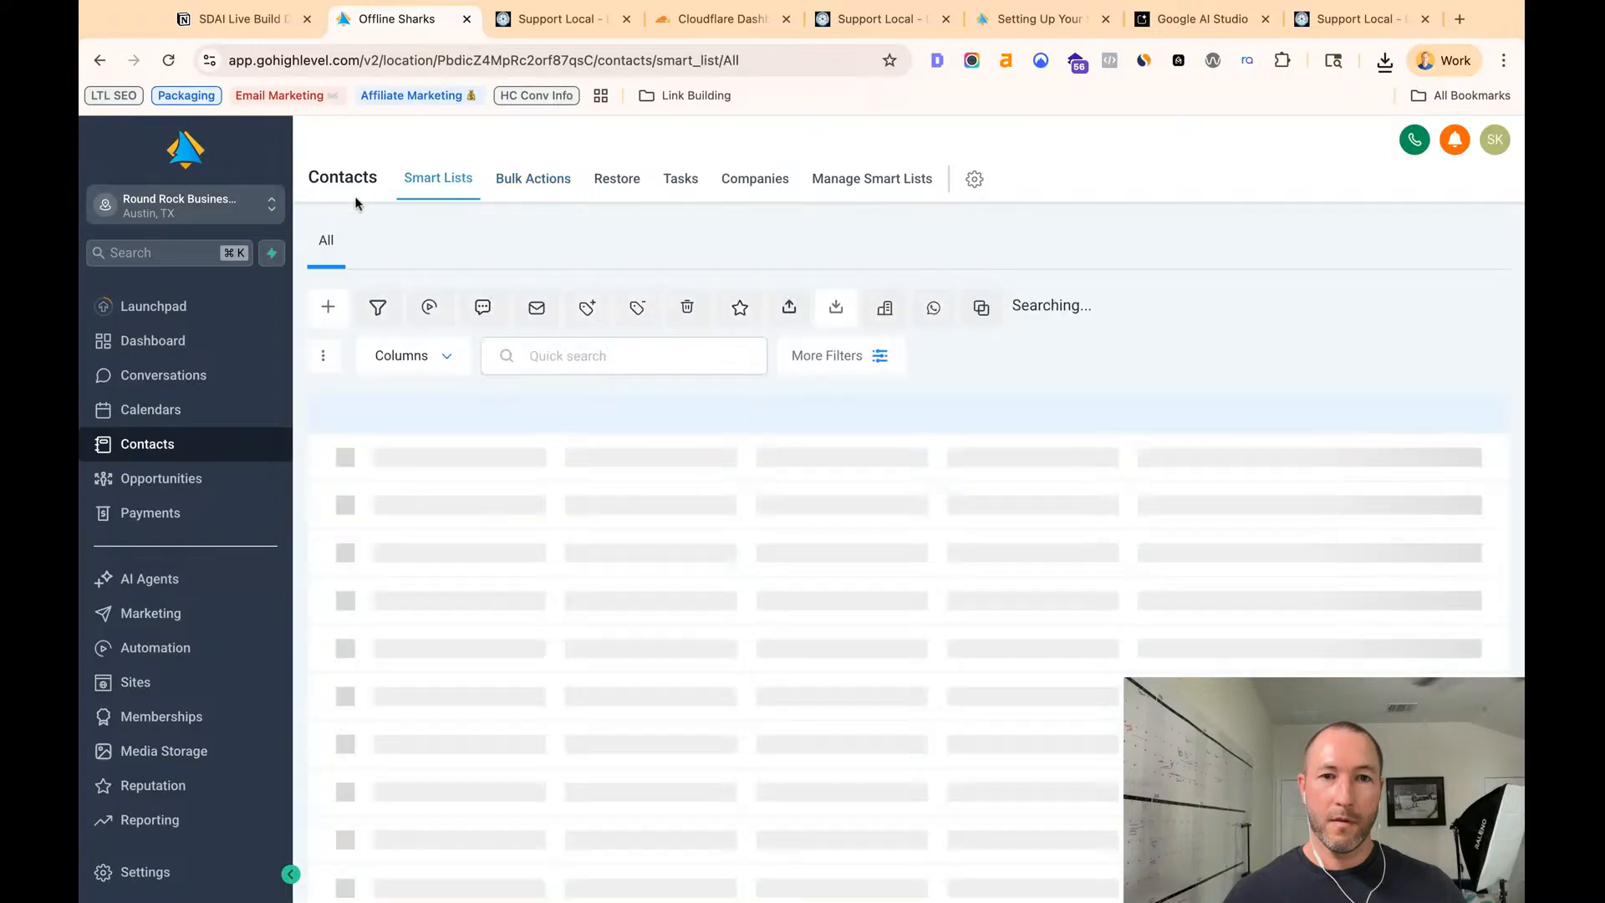
{"action": "left_click", "coordinate": [327, 307]}
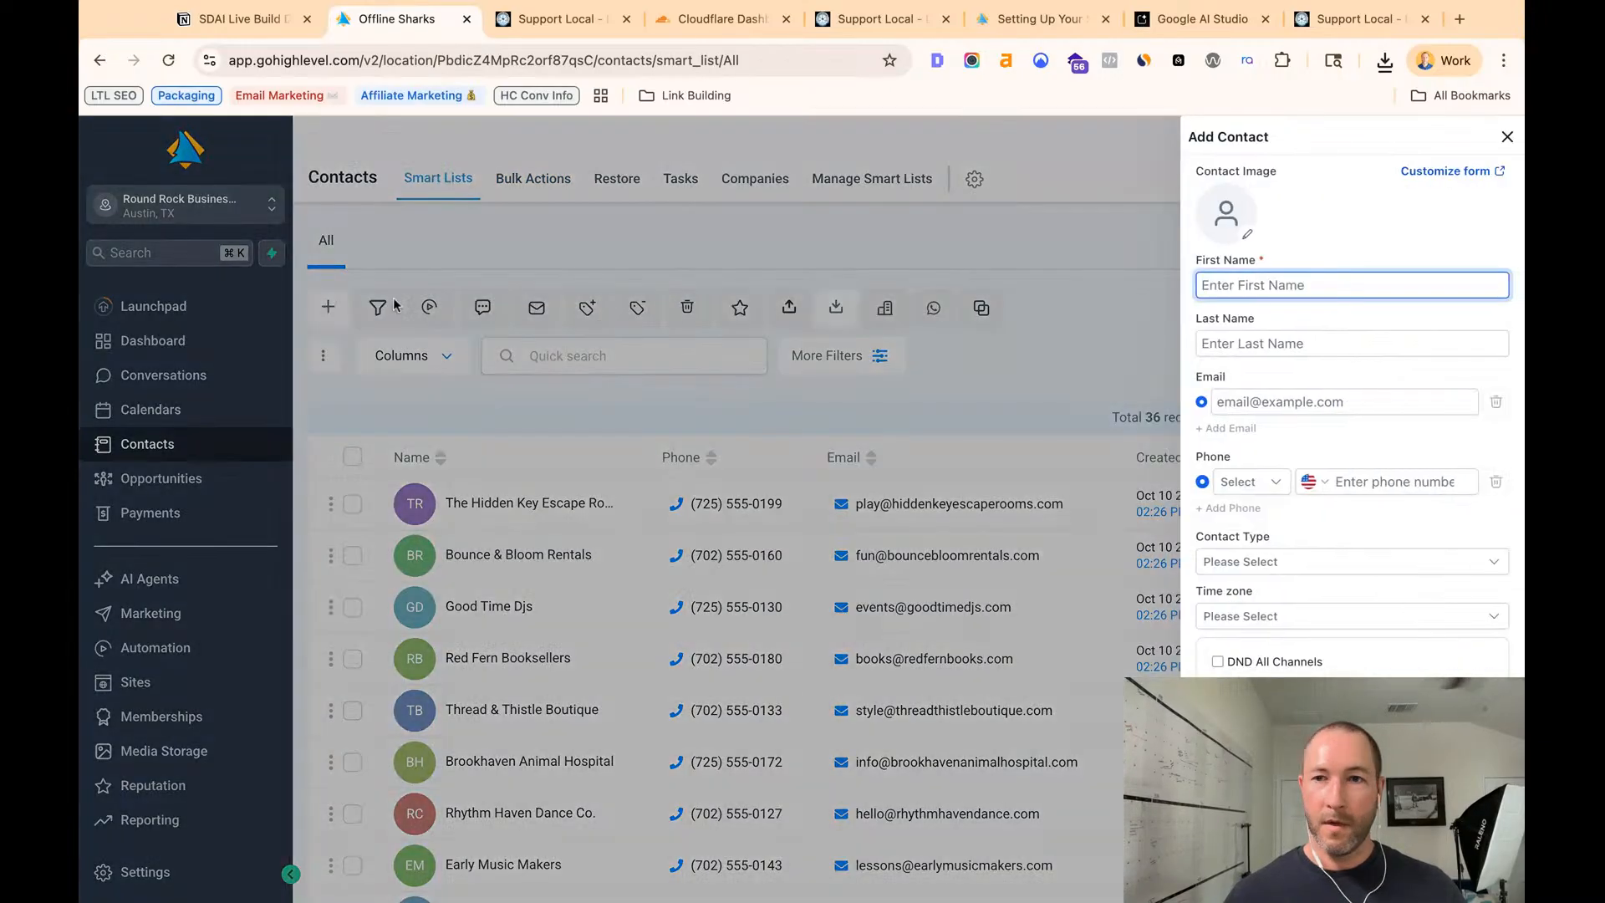
{"action": "left_click", "coordinate": [1508, 138]}
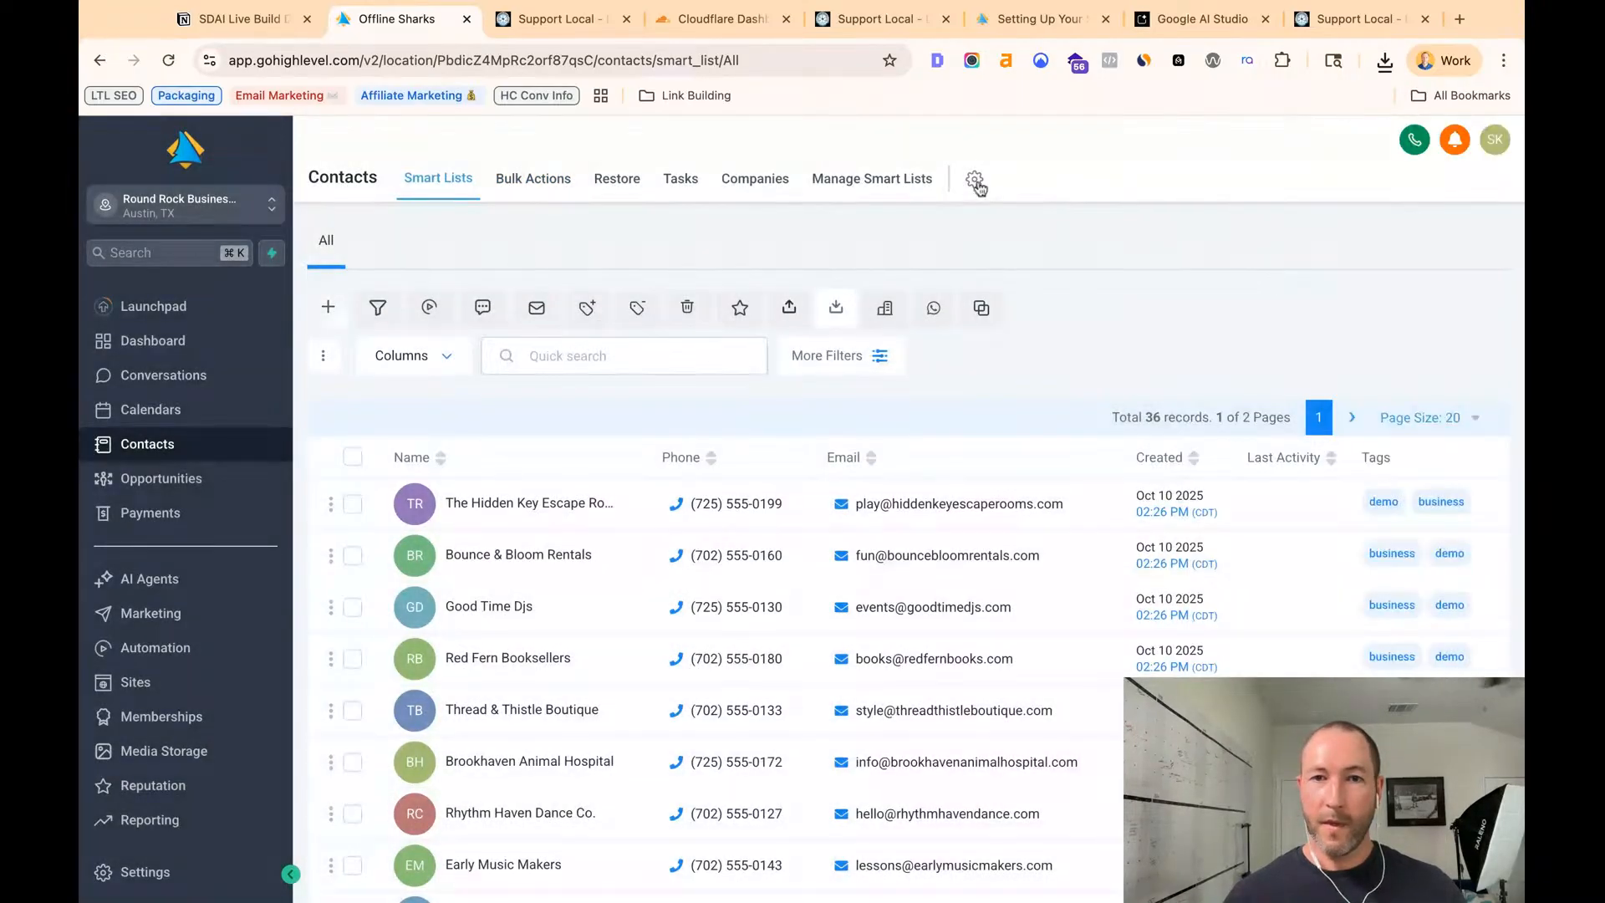
{"action": "left_click", "coordinate": [976, 180]}
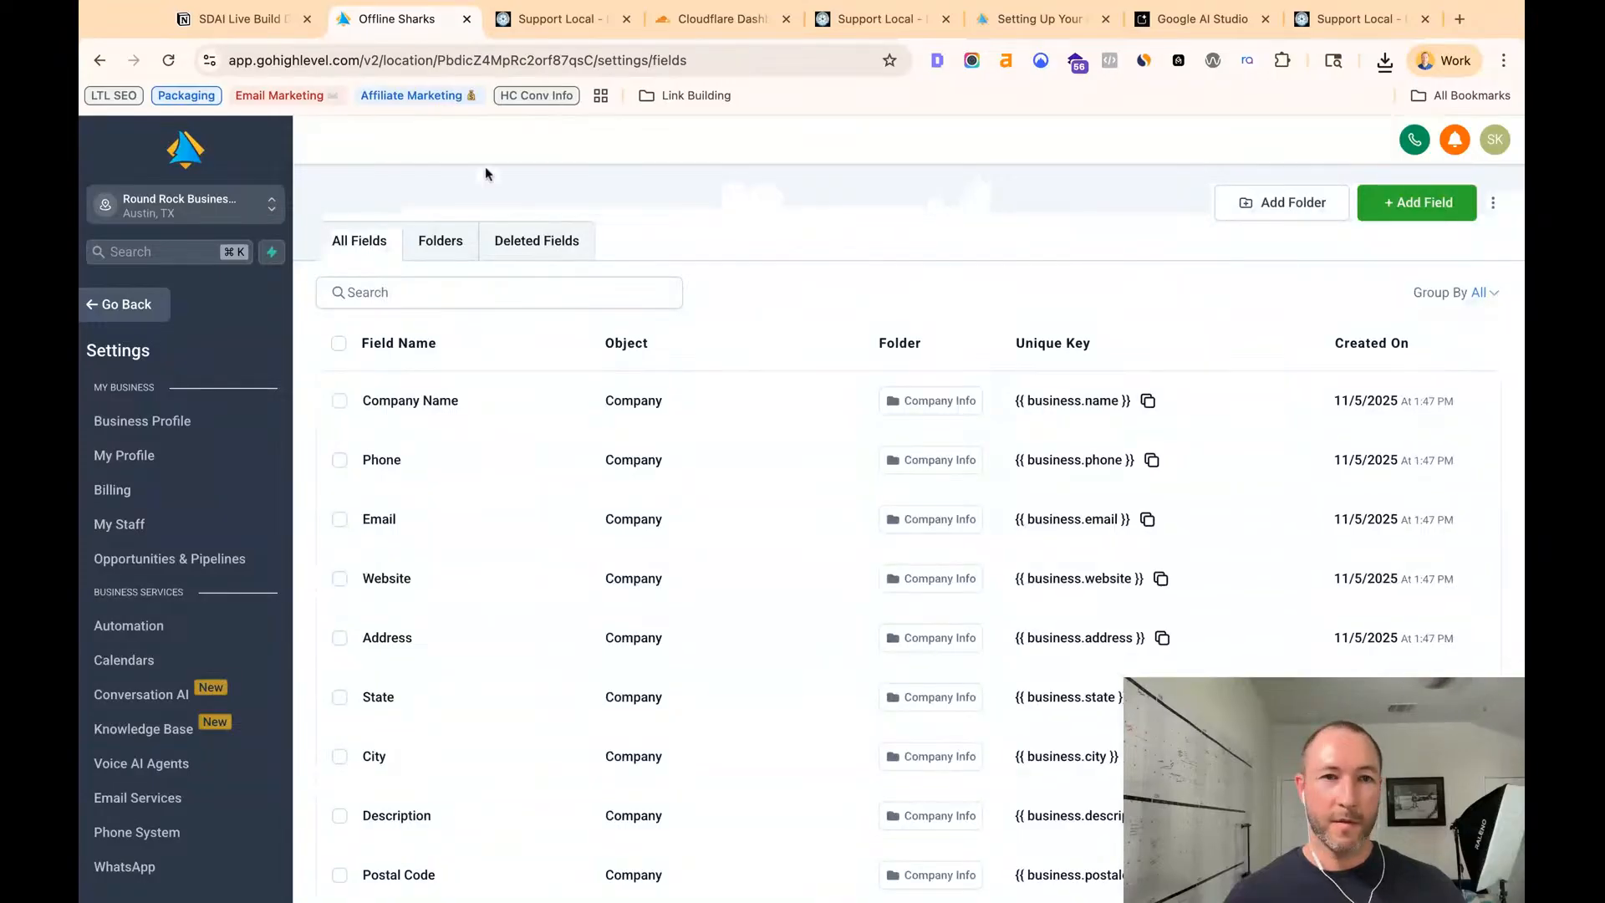
{"action": "left_click", "coordinate": [100, 62]}
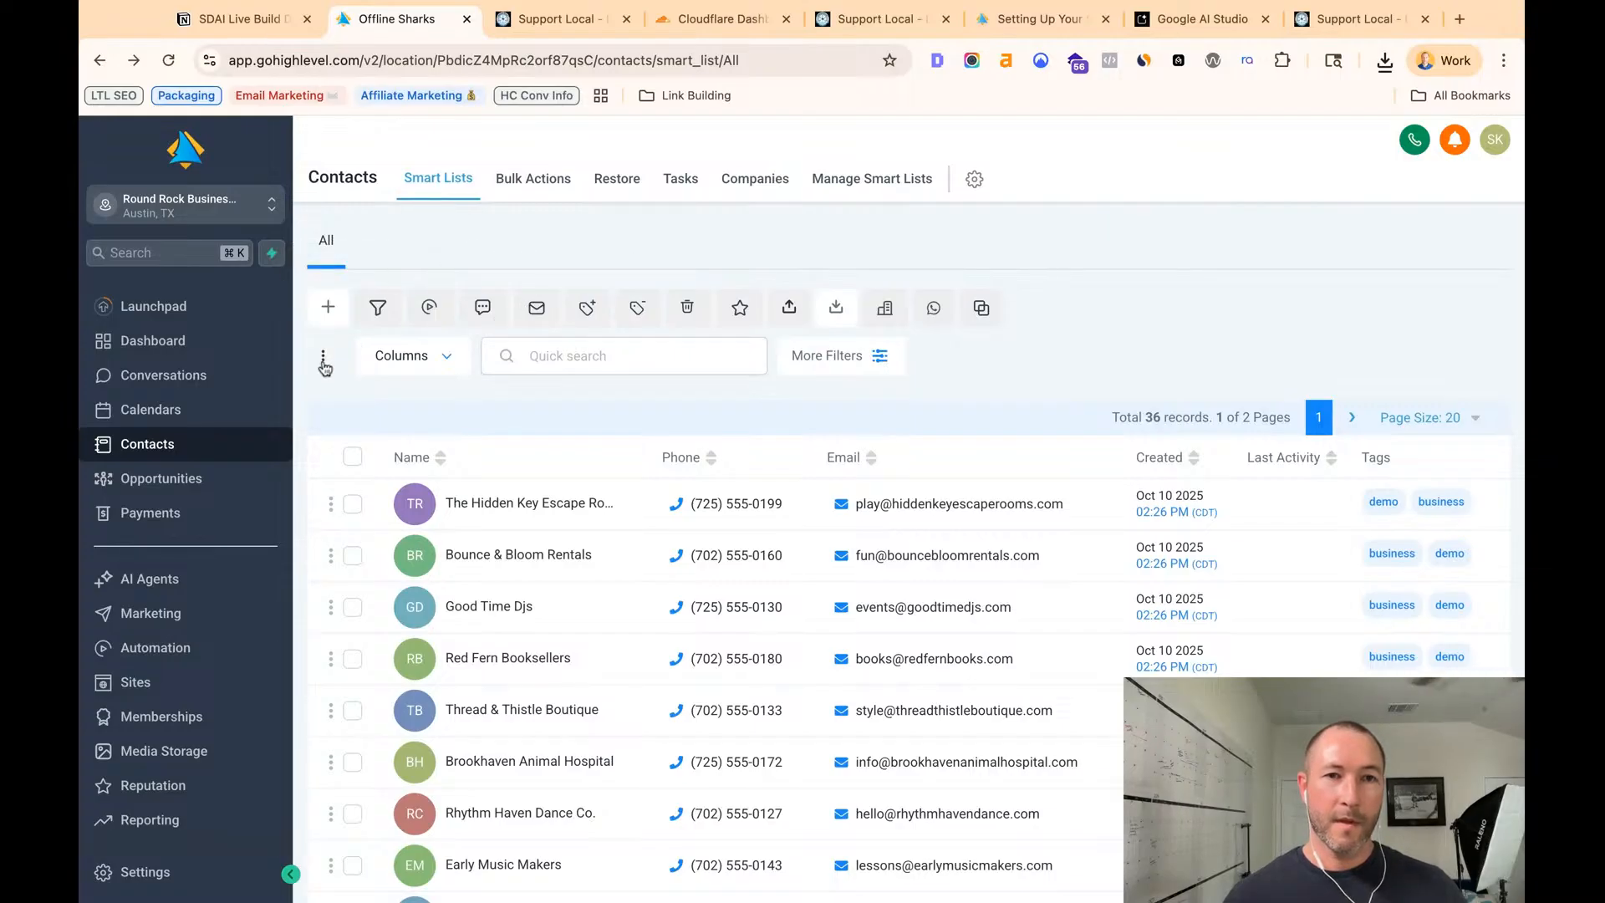
- Recheck the bulk action filters, the contacts list and the field settings for the contact import option
{"action": "left_click", "coordinate": [531, 192]}
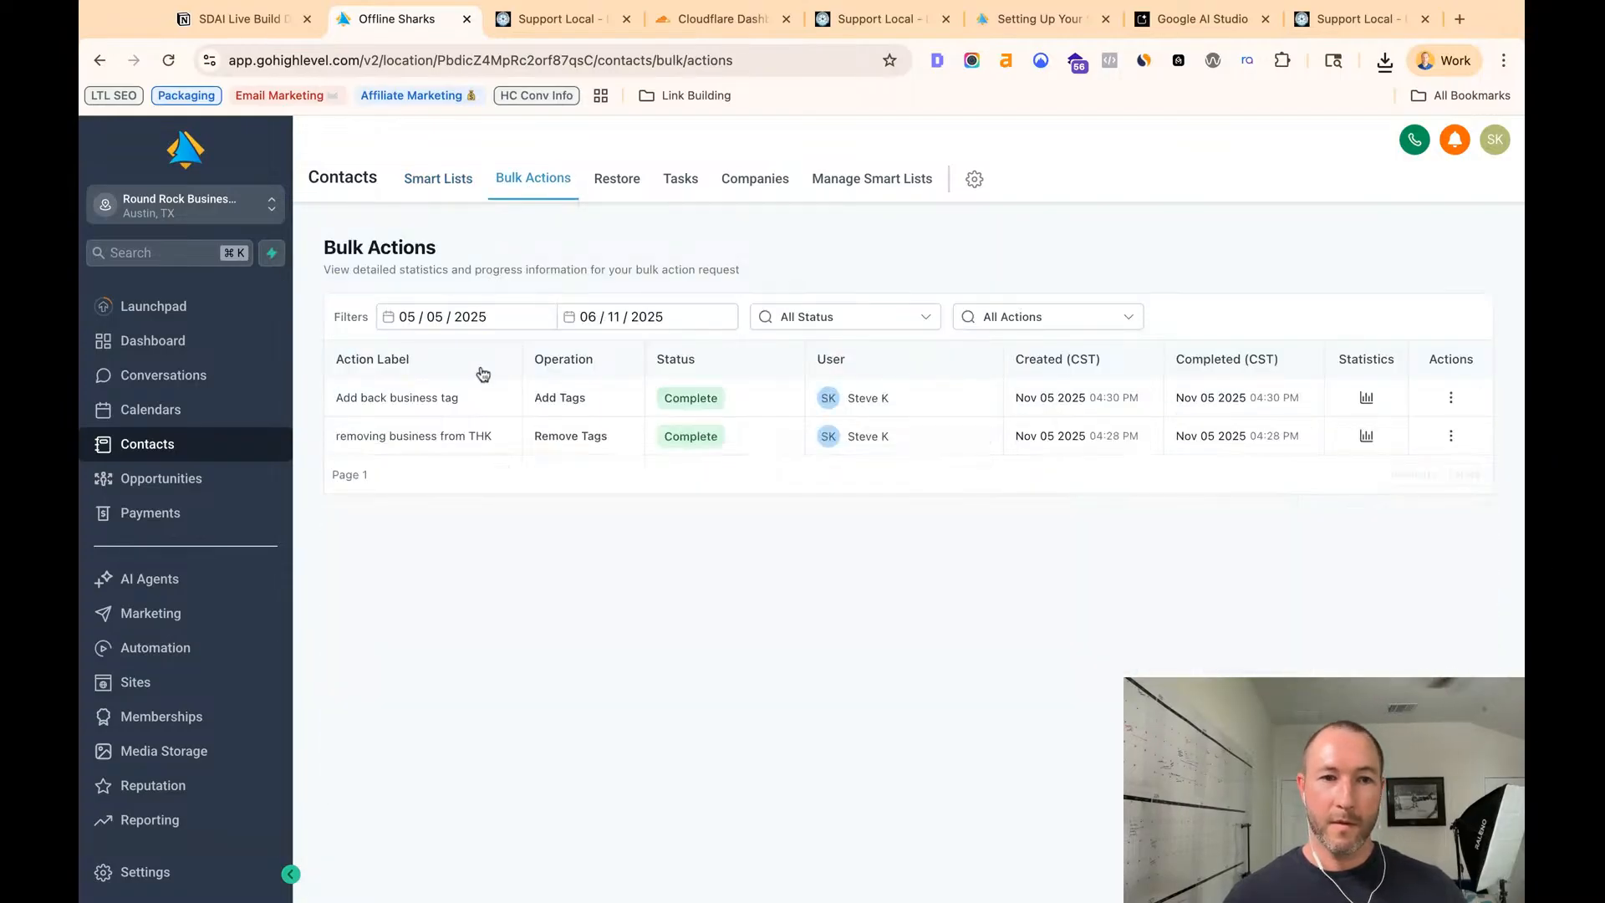
{"action": "left_click", "coordinate": [1009, 321]}
{"action": "left_click", "coordinate": [853, 222]}
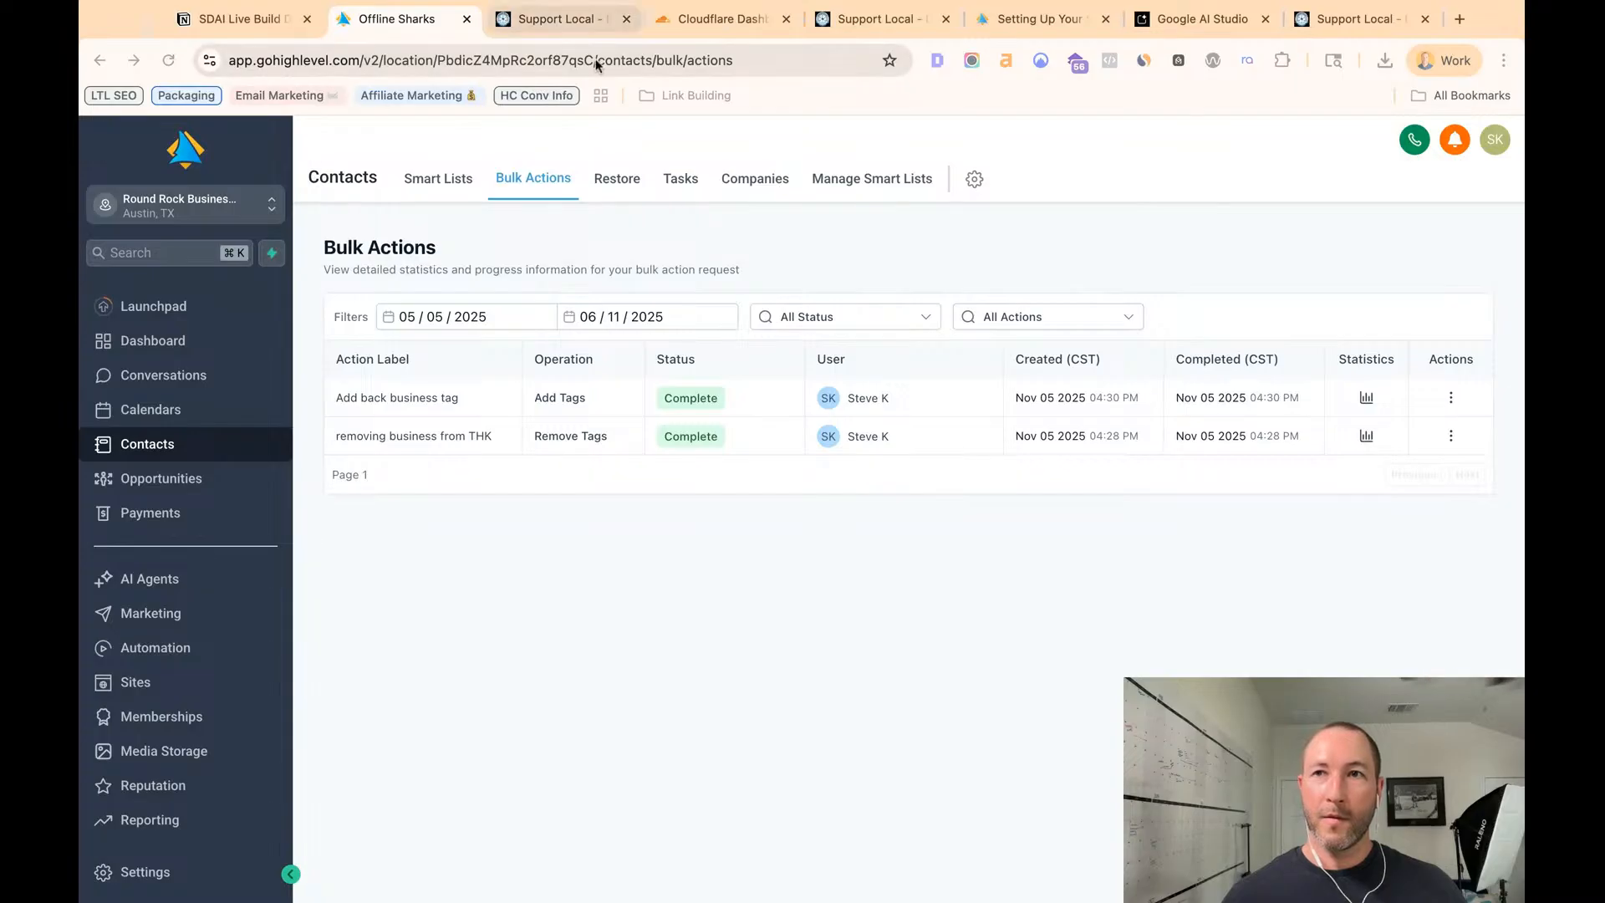
{"action": "left_click", "coordinate": [990, 253]}
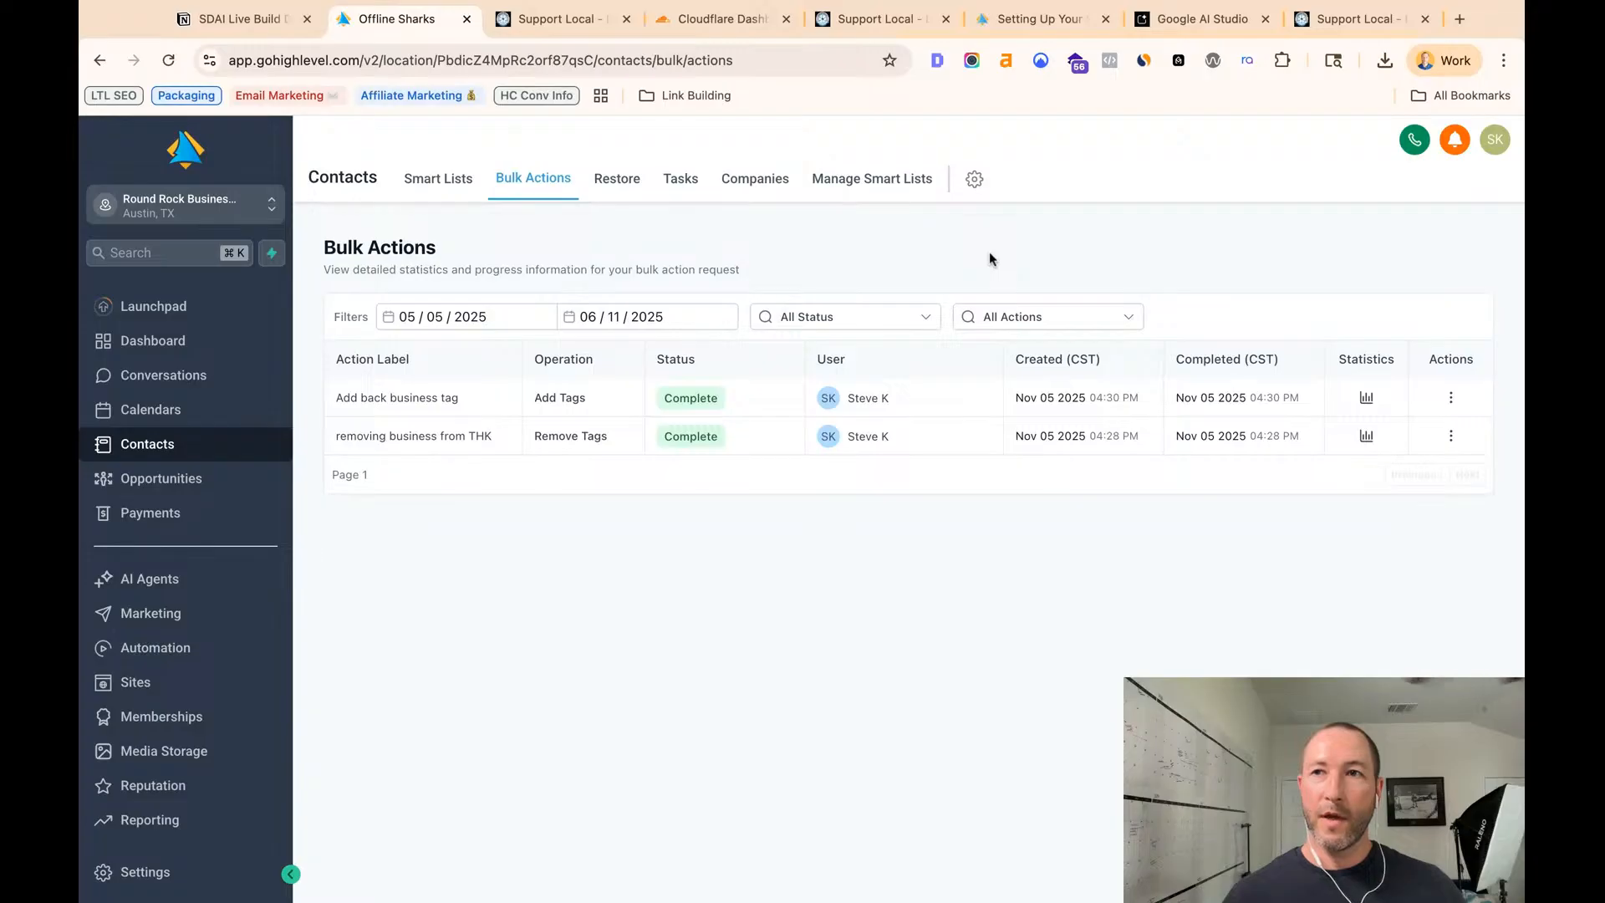
{"action": "left_click", "coordinate": [439, 196]}
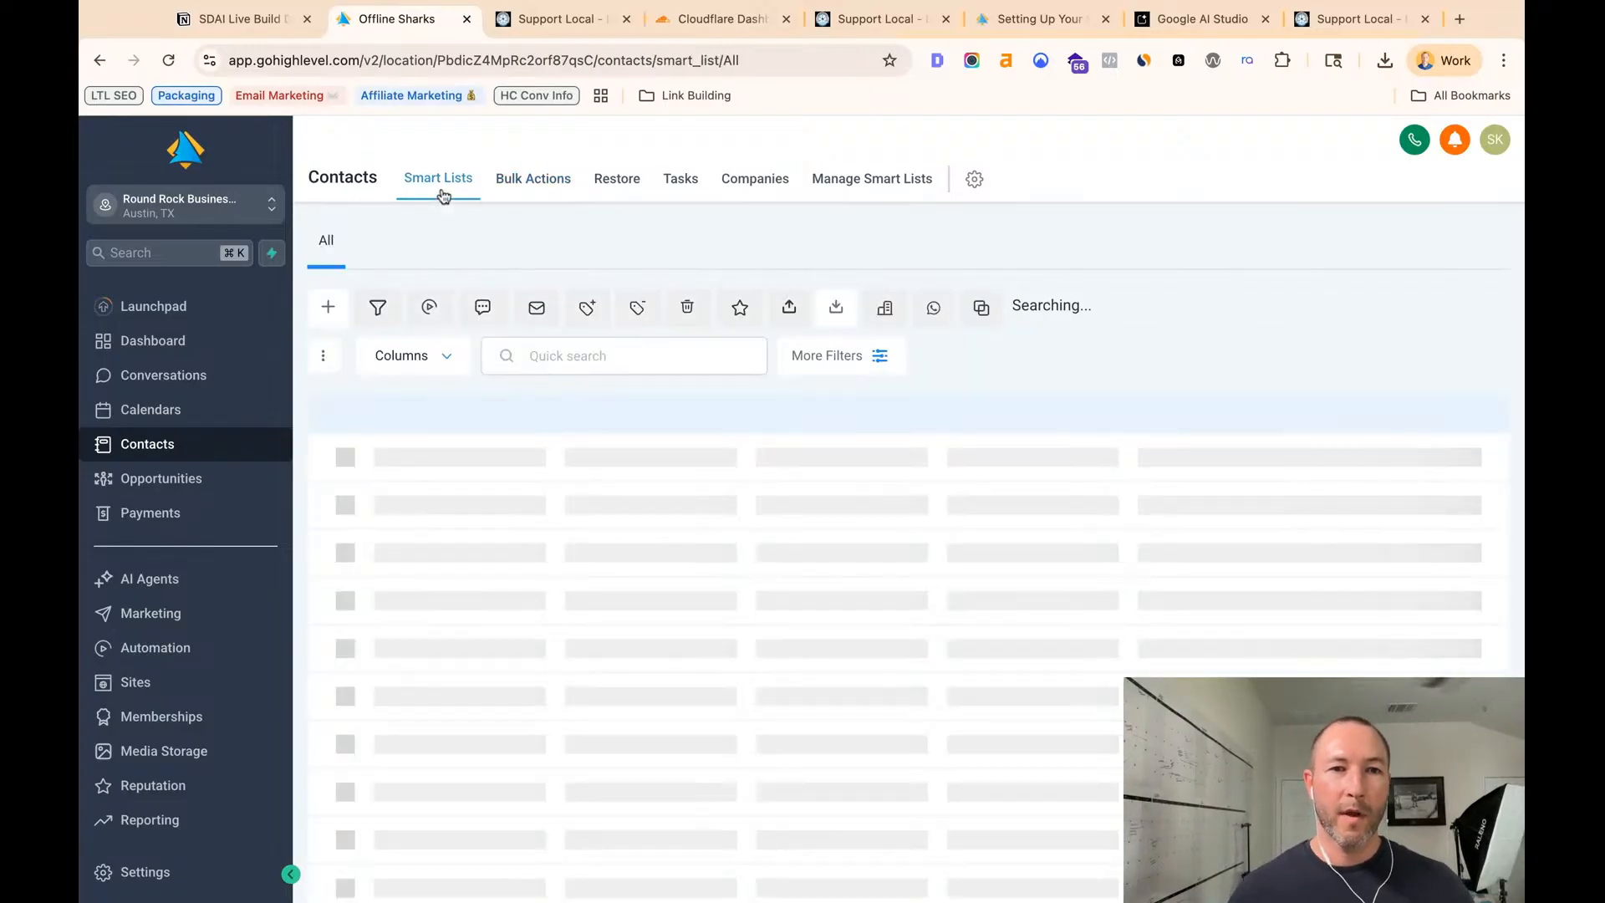
{"action": "left_click", "coordinate": [324, 318]}
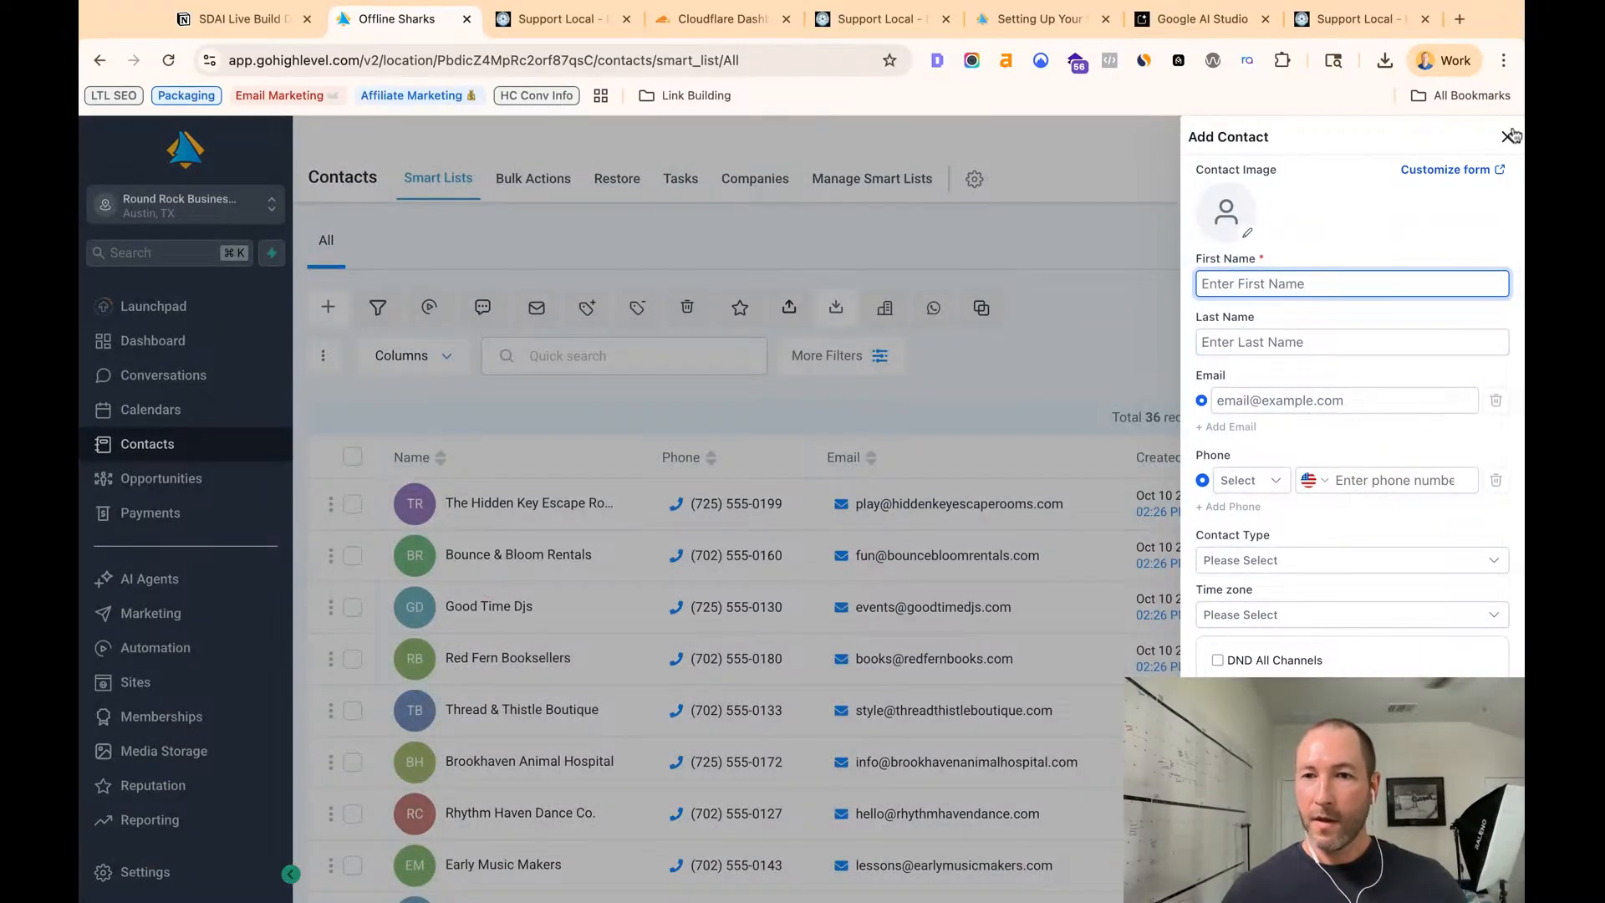
{"action": "left_click", "coordinate": [1076, 215]}
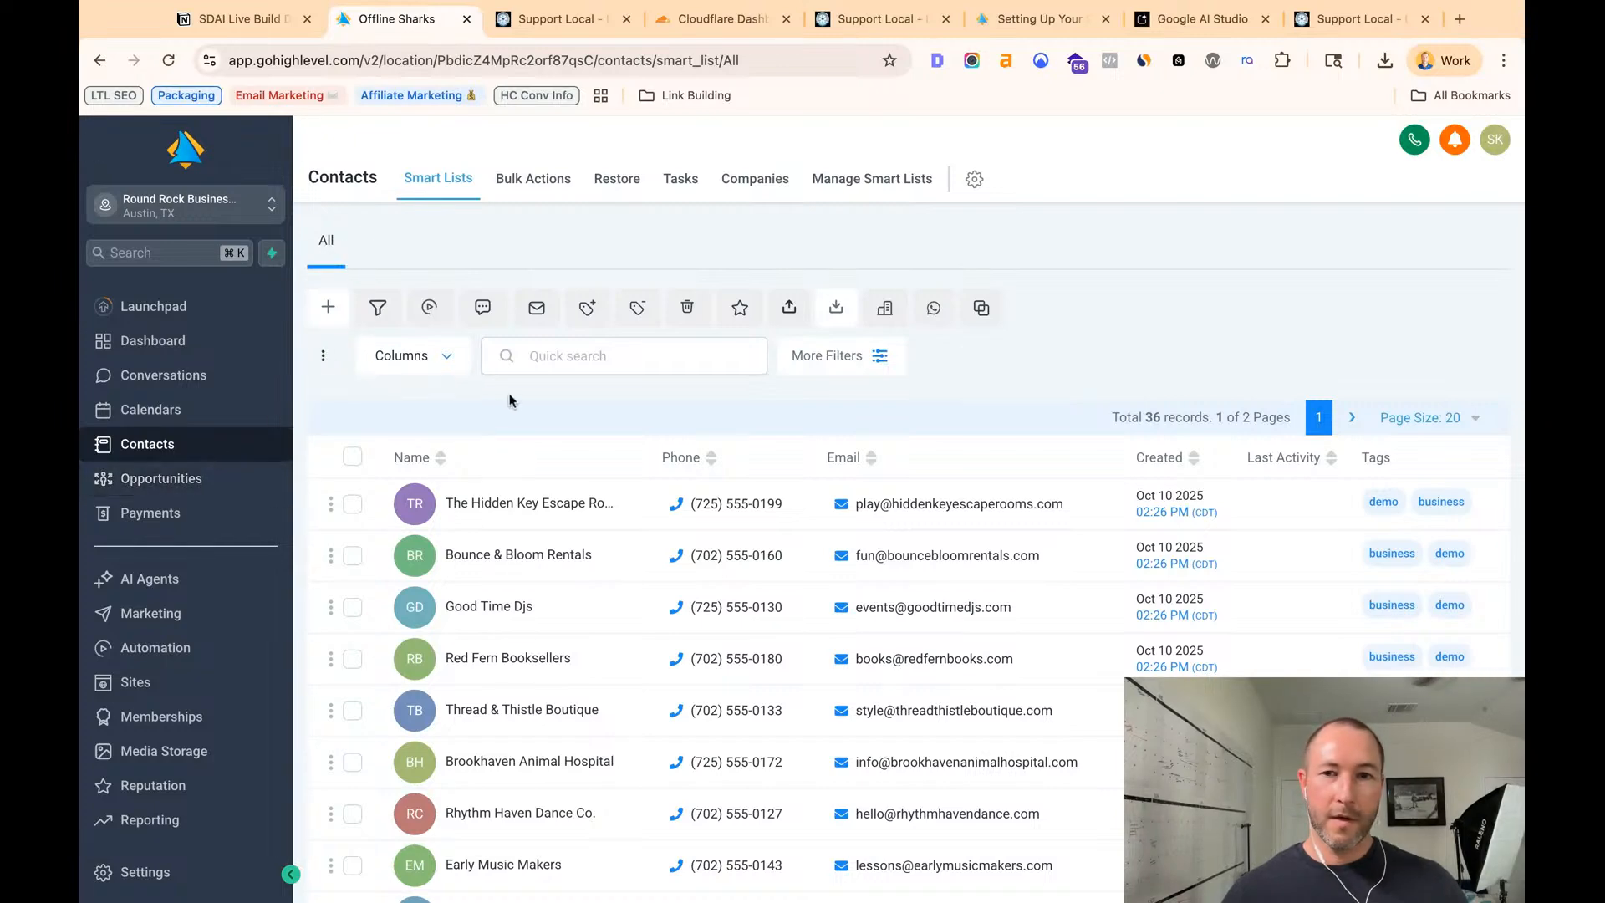
{"action": "scroll", "coordinate": [509, 401], "scroll_direction": "down", "scroll_amount": 7}
{"action": "scroll", "coordinate": [512, 398], "scroll_direction": "up", "scroll_amount": 7}
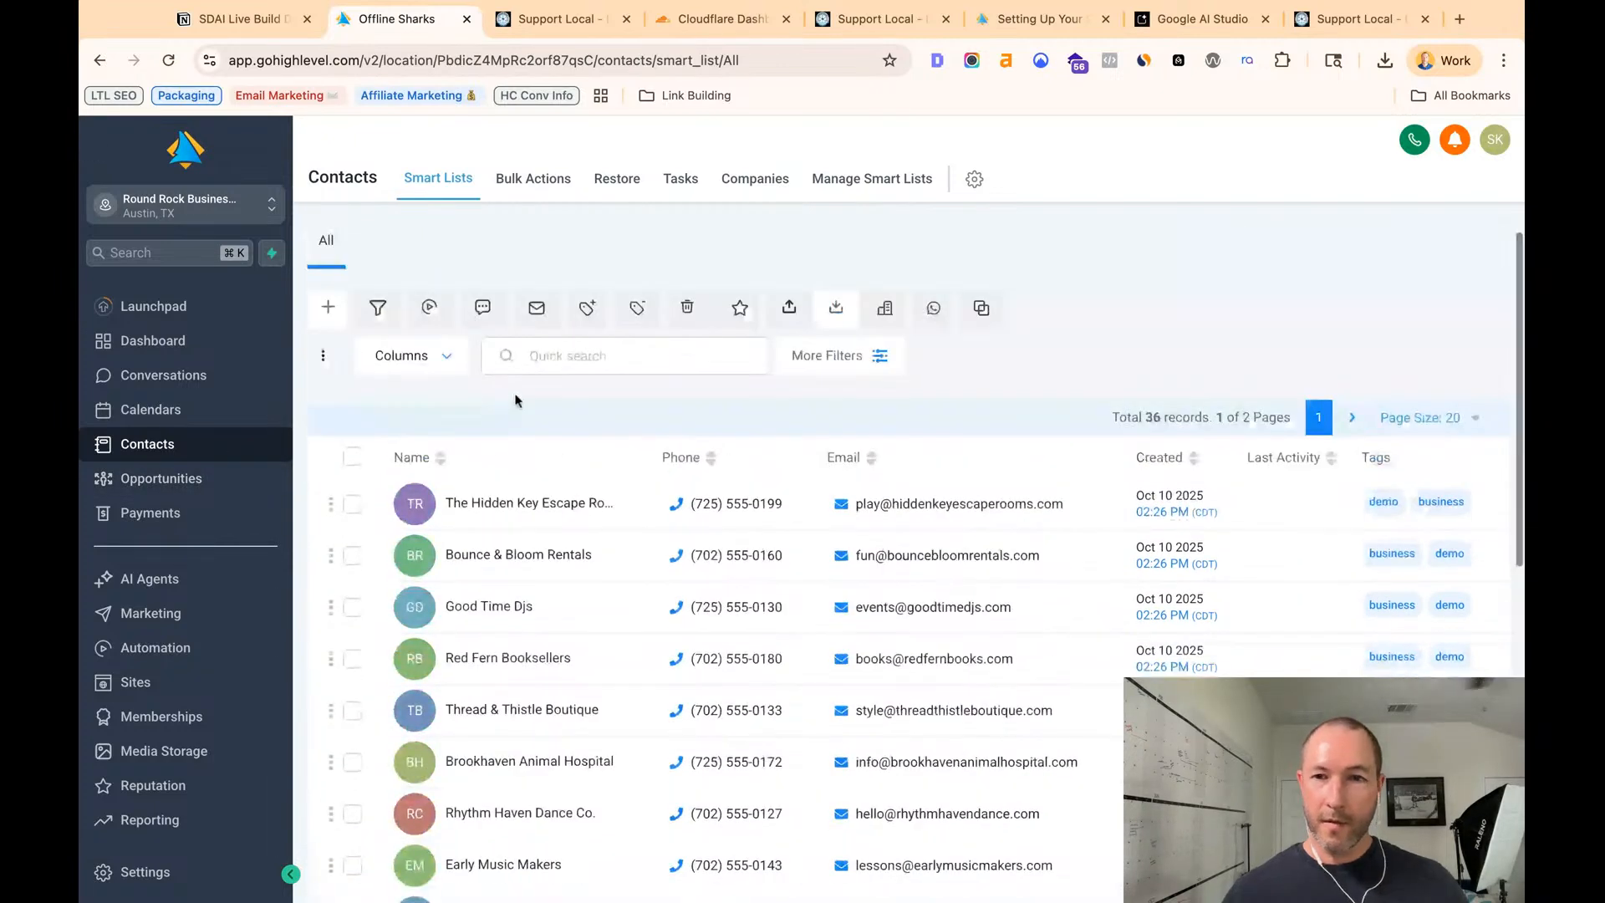
{"action": "left_click", "coordinate": [970, 180]}
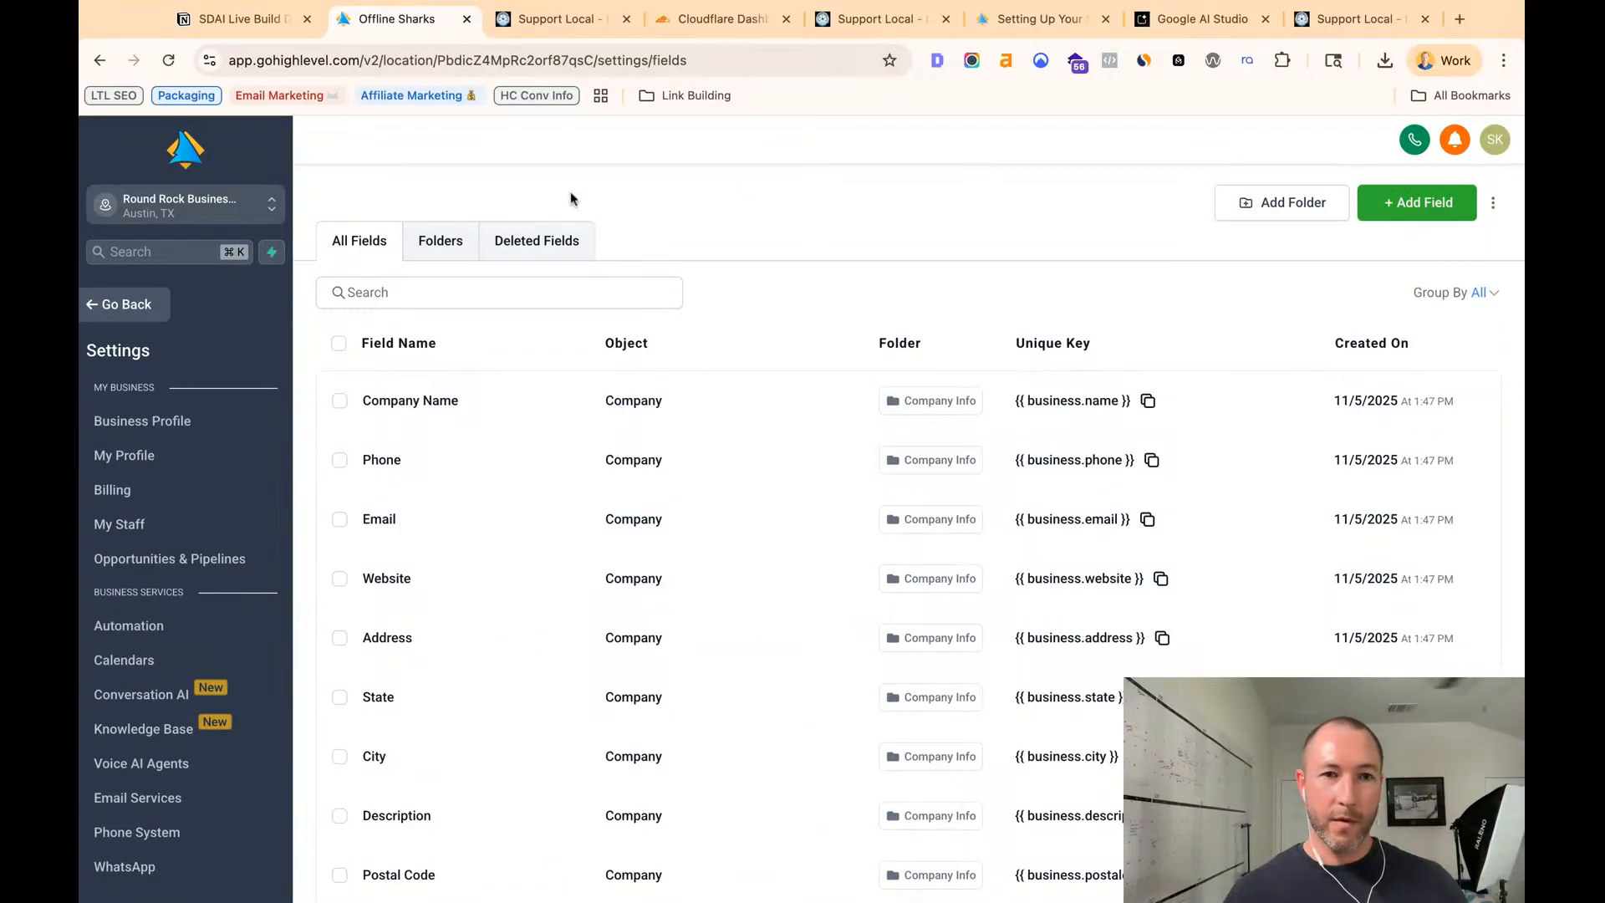
- Return to the contacts list, start an import with Contacts as the object and proceed to the file upload stage
{"action": "left_click", "coordinate": [100, 60]}
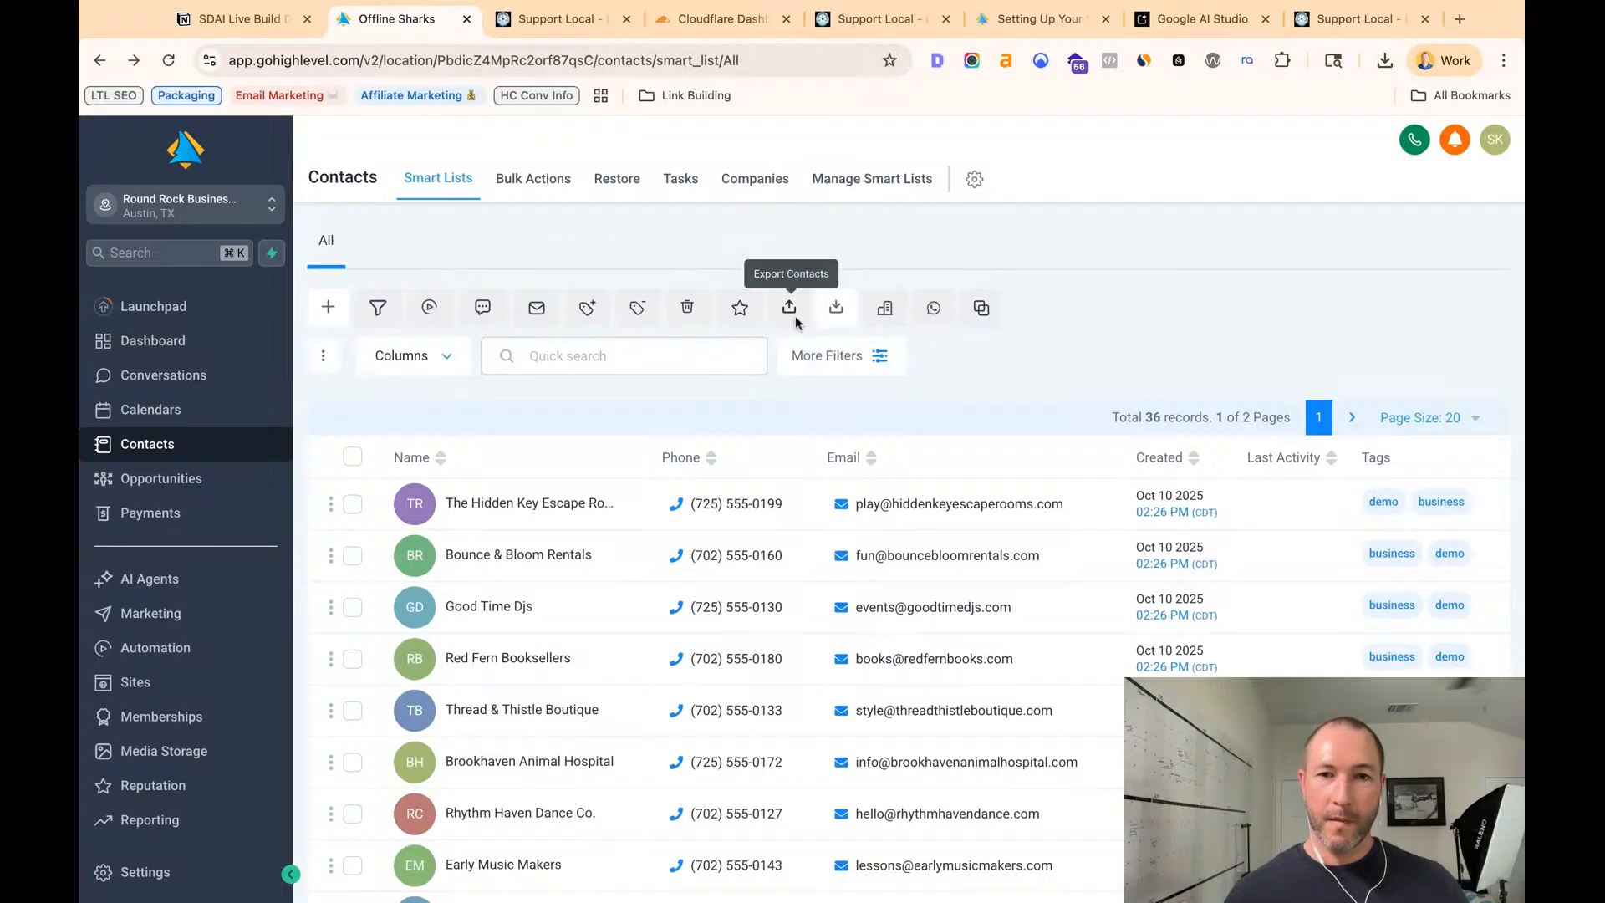
{"action": "left_click", "coordinate": [836, 308]}
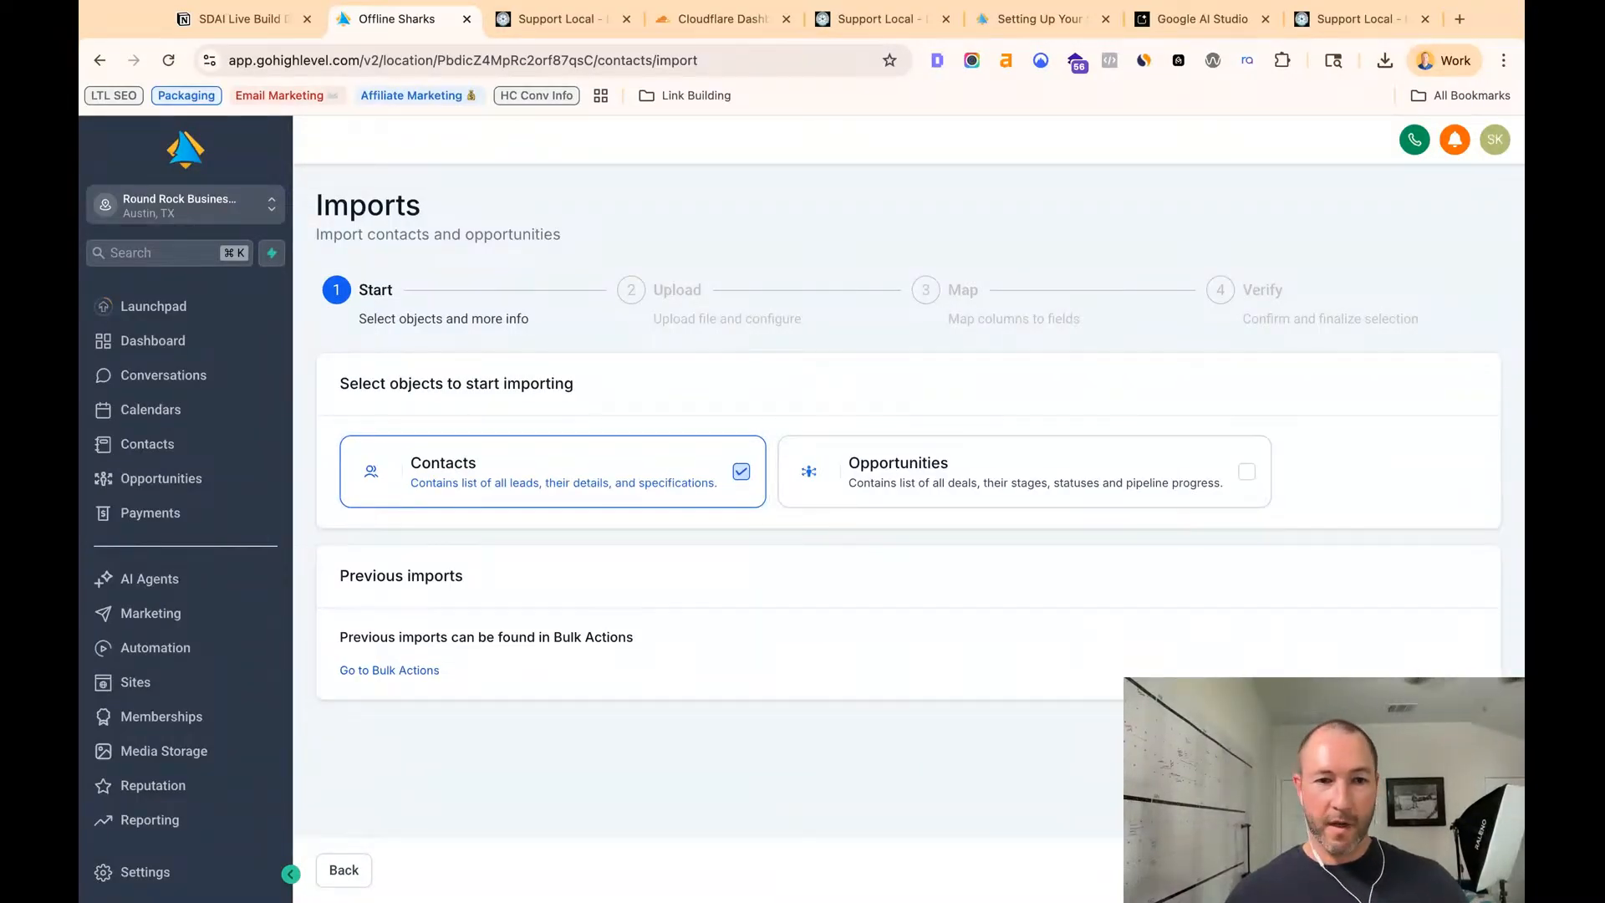
{"action": "left_click", "coordinate": [1474, 871]}
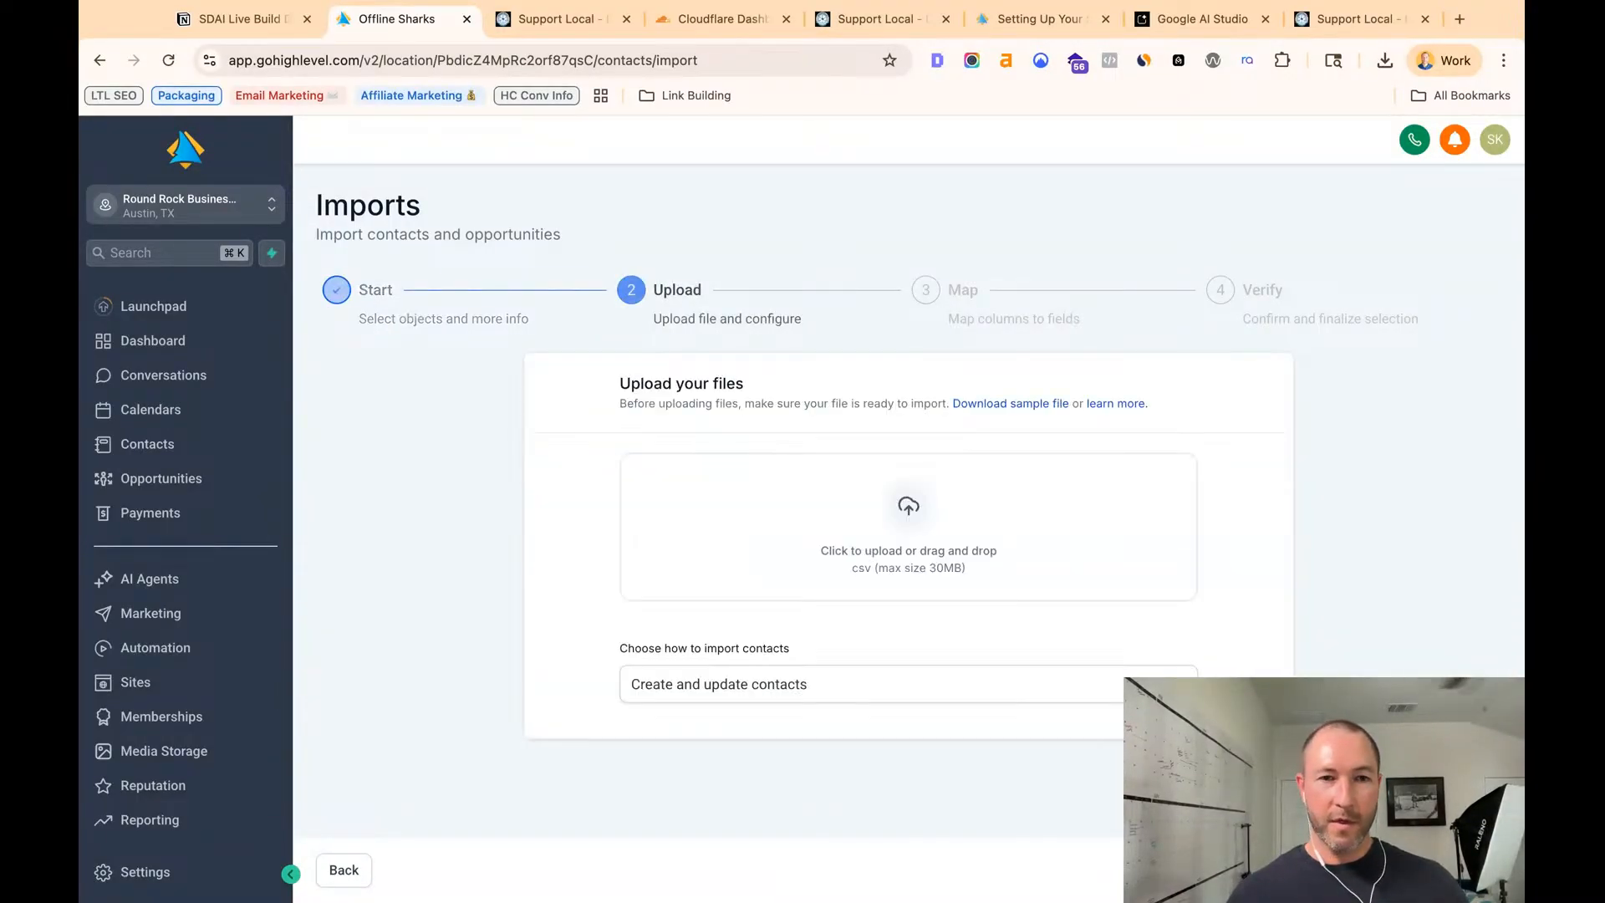
{"action": "left_click", "coordinate": [882, 502]}
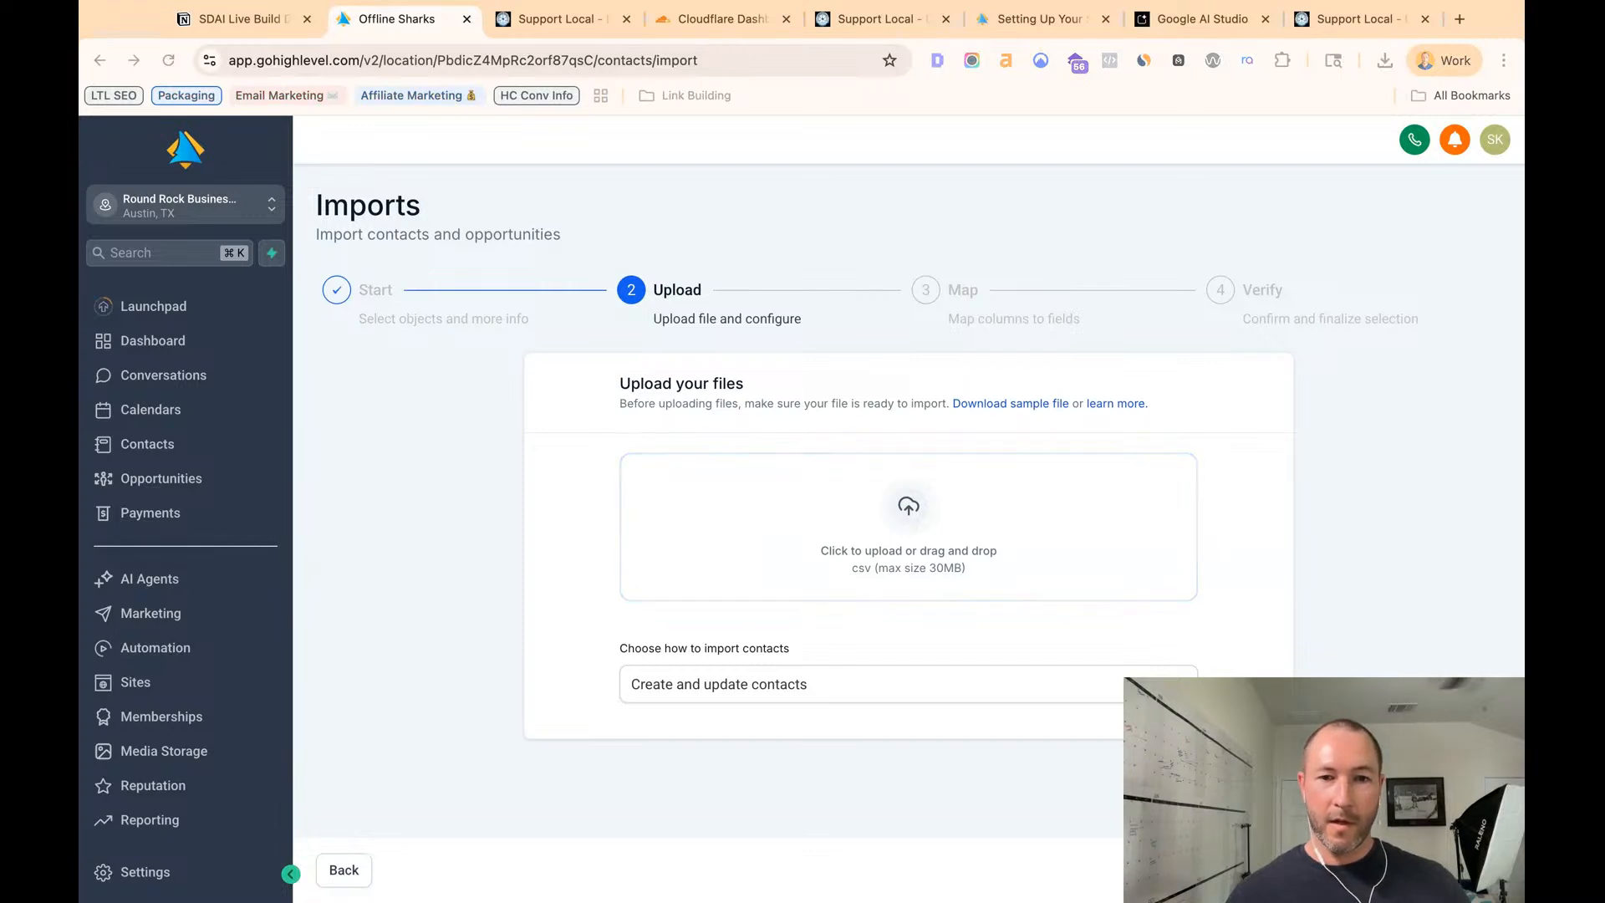
{"action": "key", "text": "Return"}
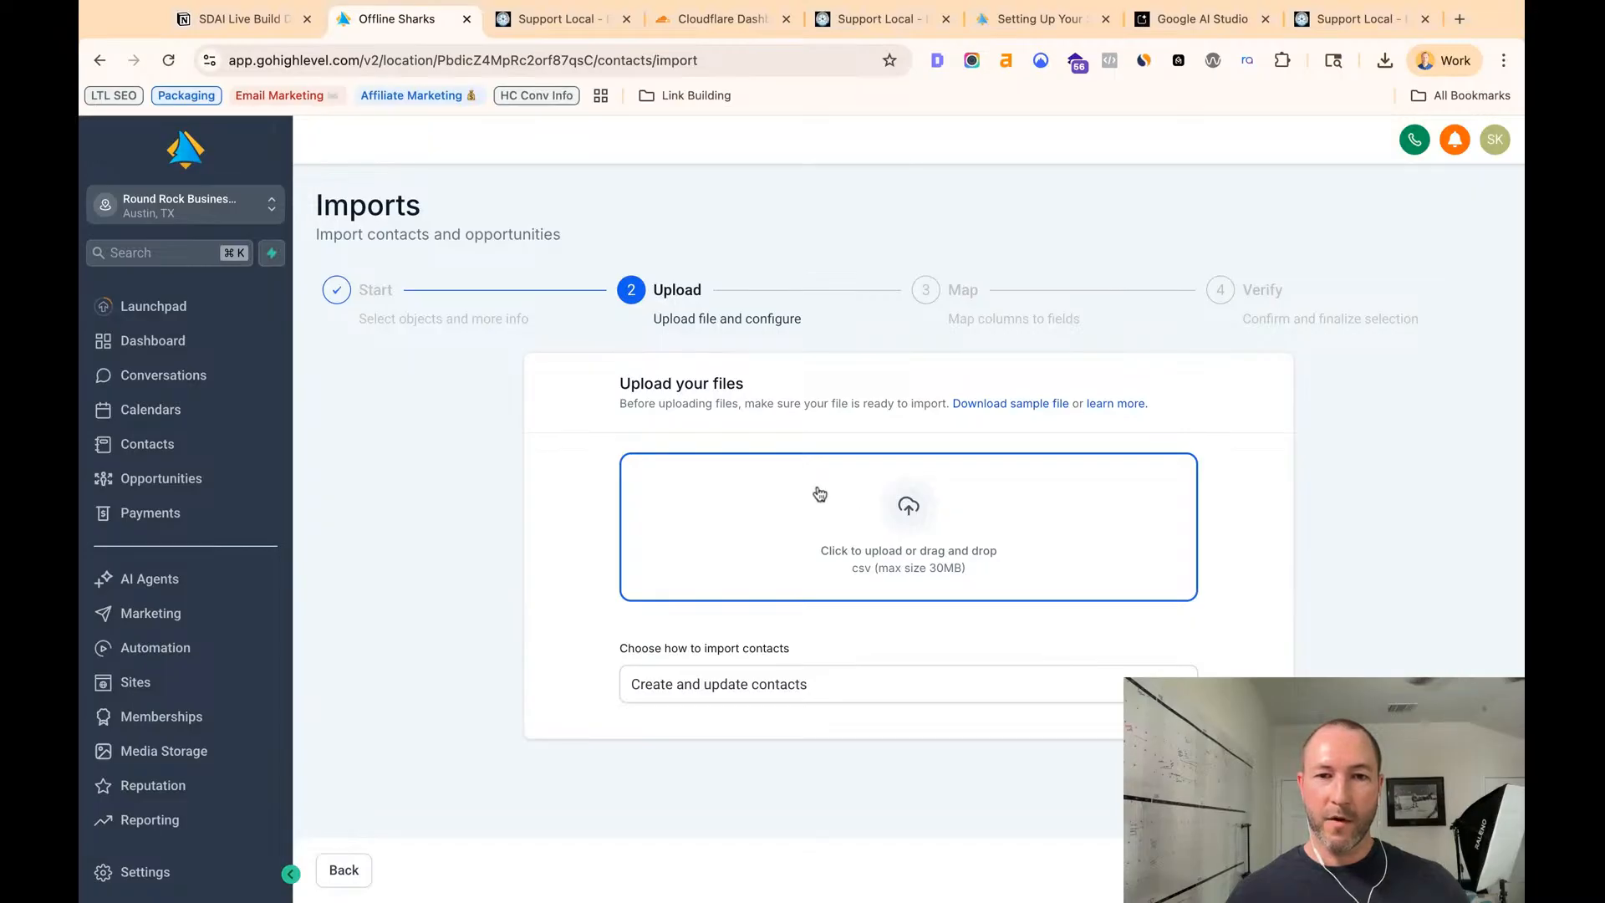
{"action": "left_click", "coordinate": [840, 508]}
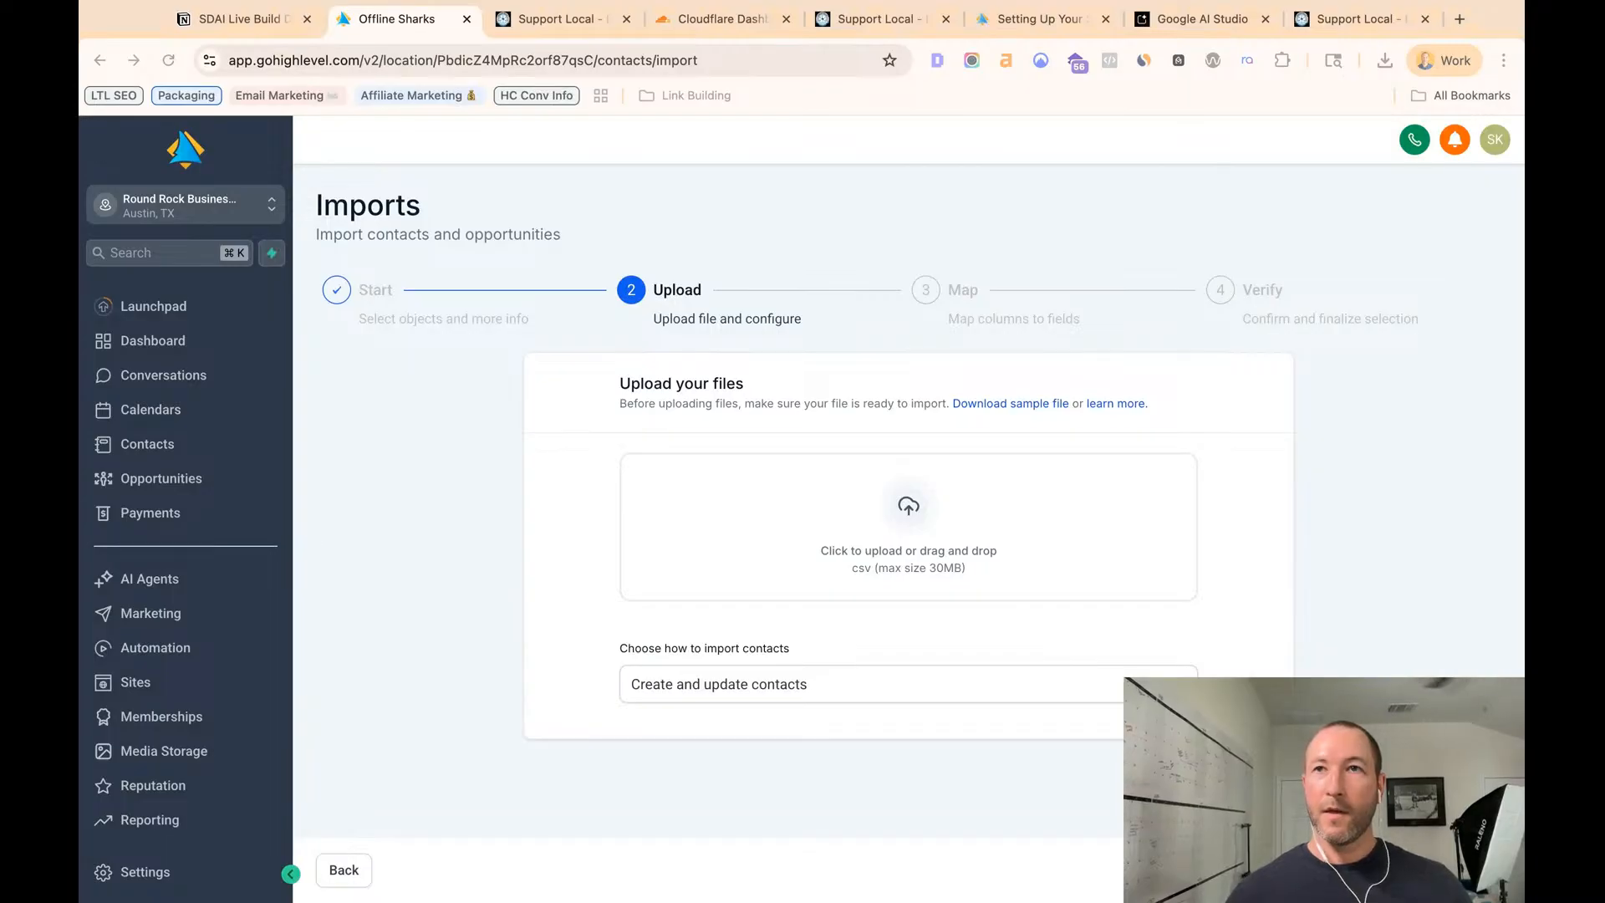
{"action": "key", "text": "Return"}
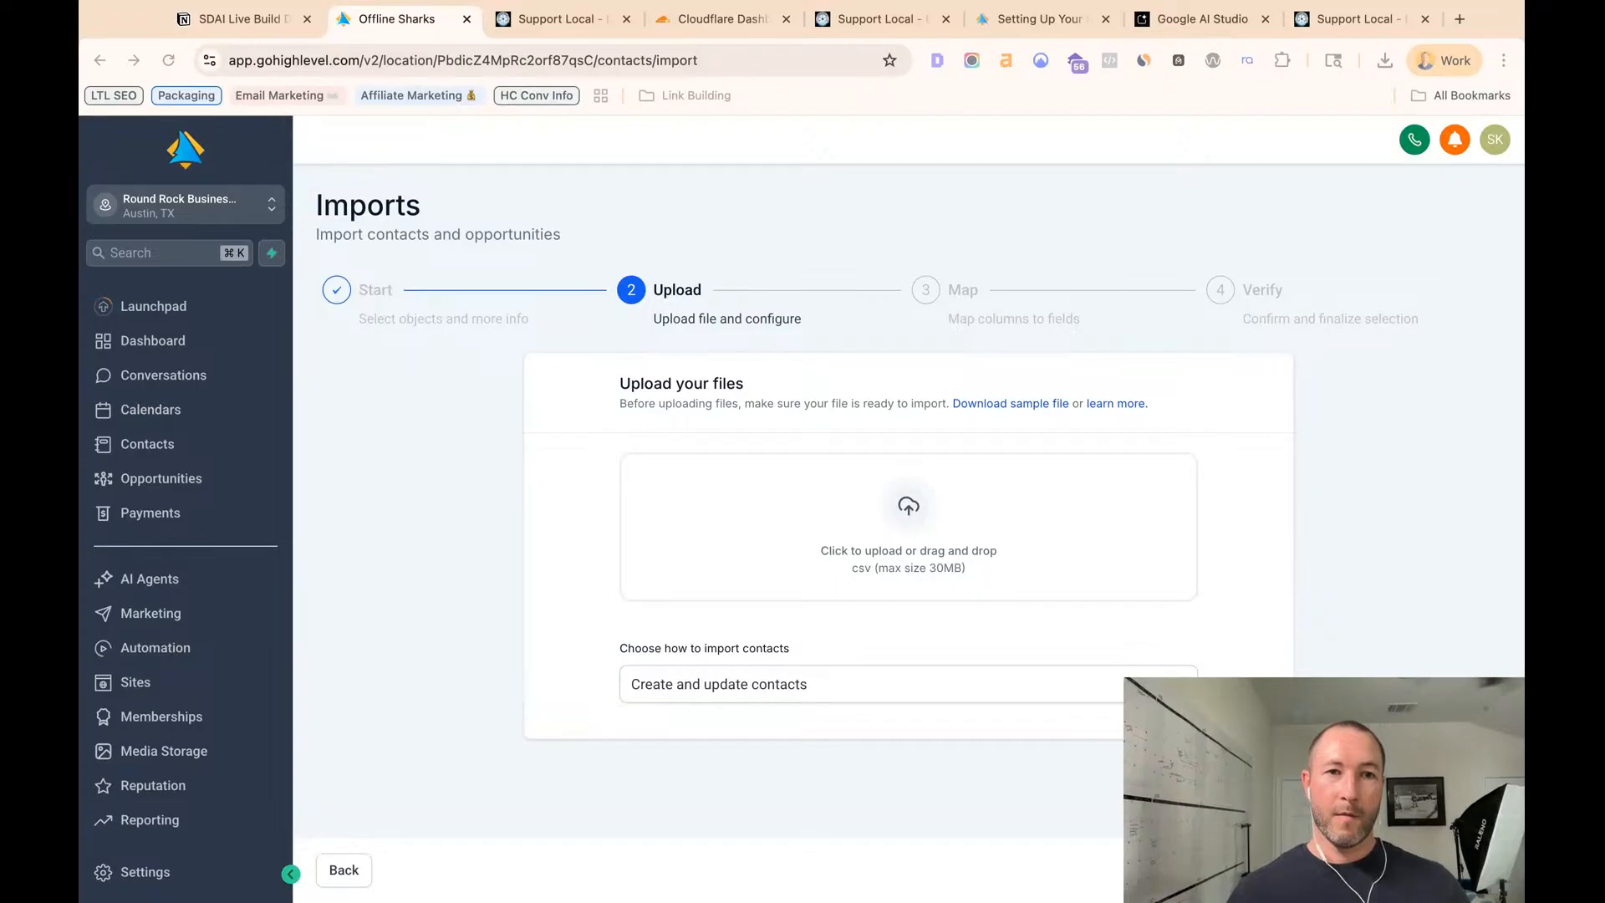
{"action": "left_click_drag", "start_coordinate": [636, 585], "coordinate": [719, 551]}
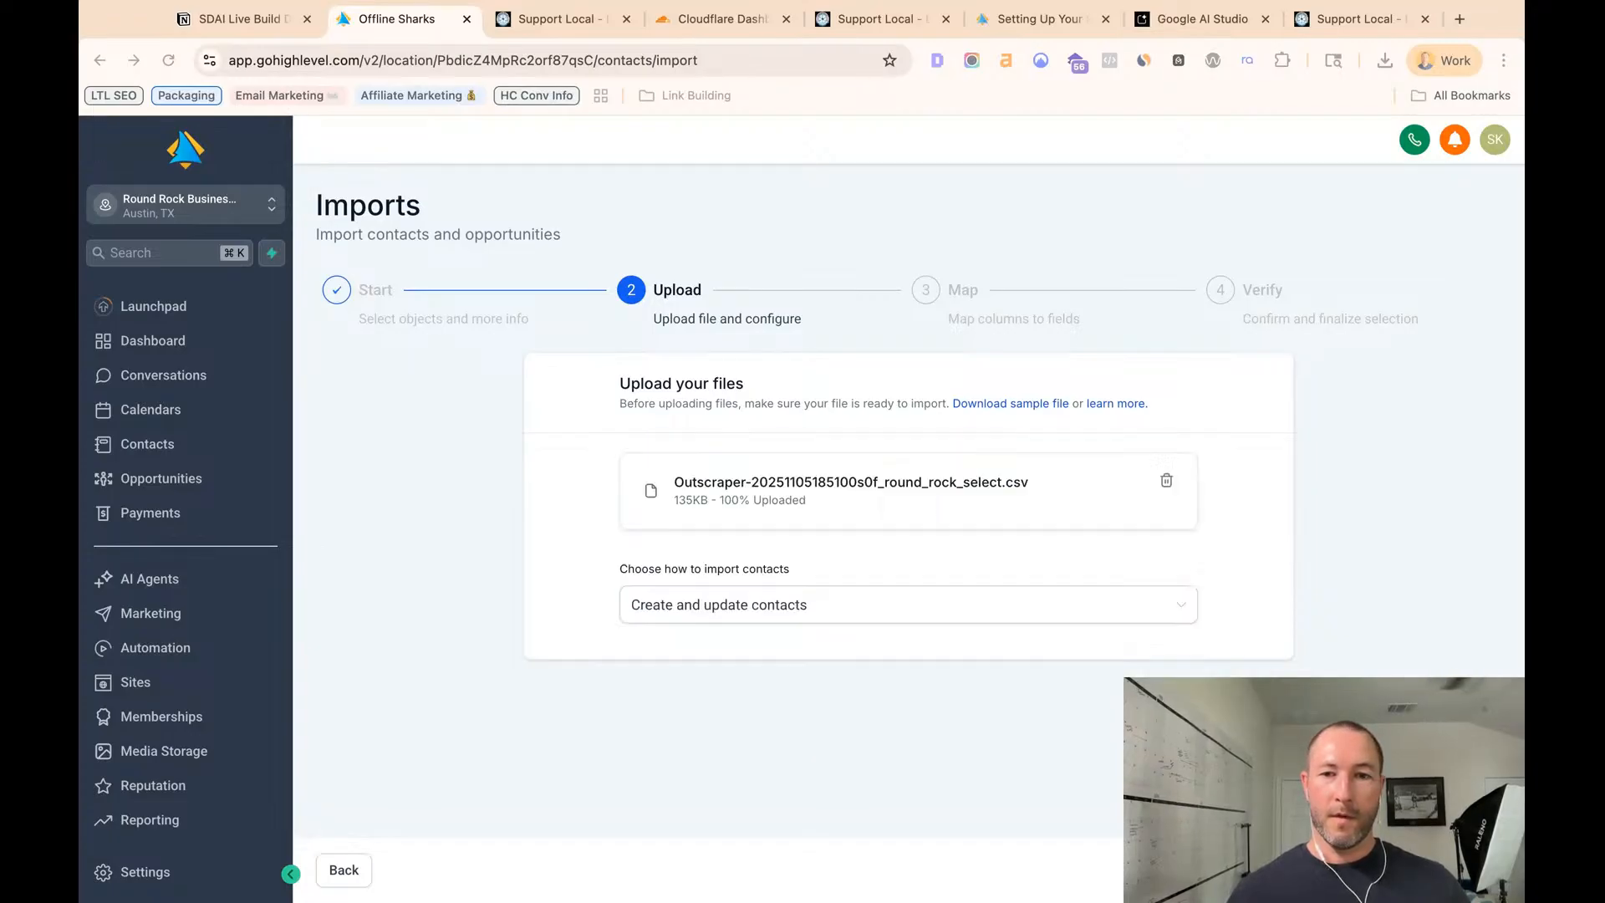
{"action": "left_click", "coordinate": [555, 601]}
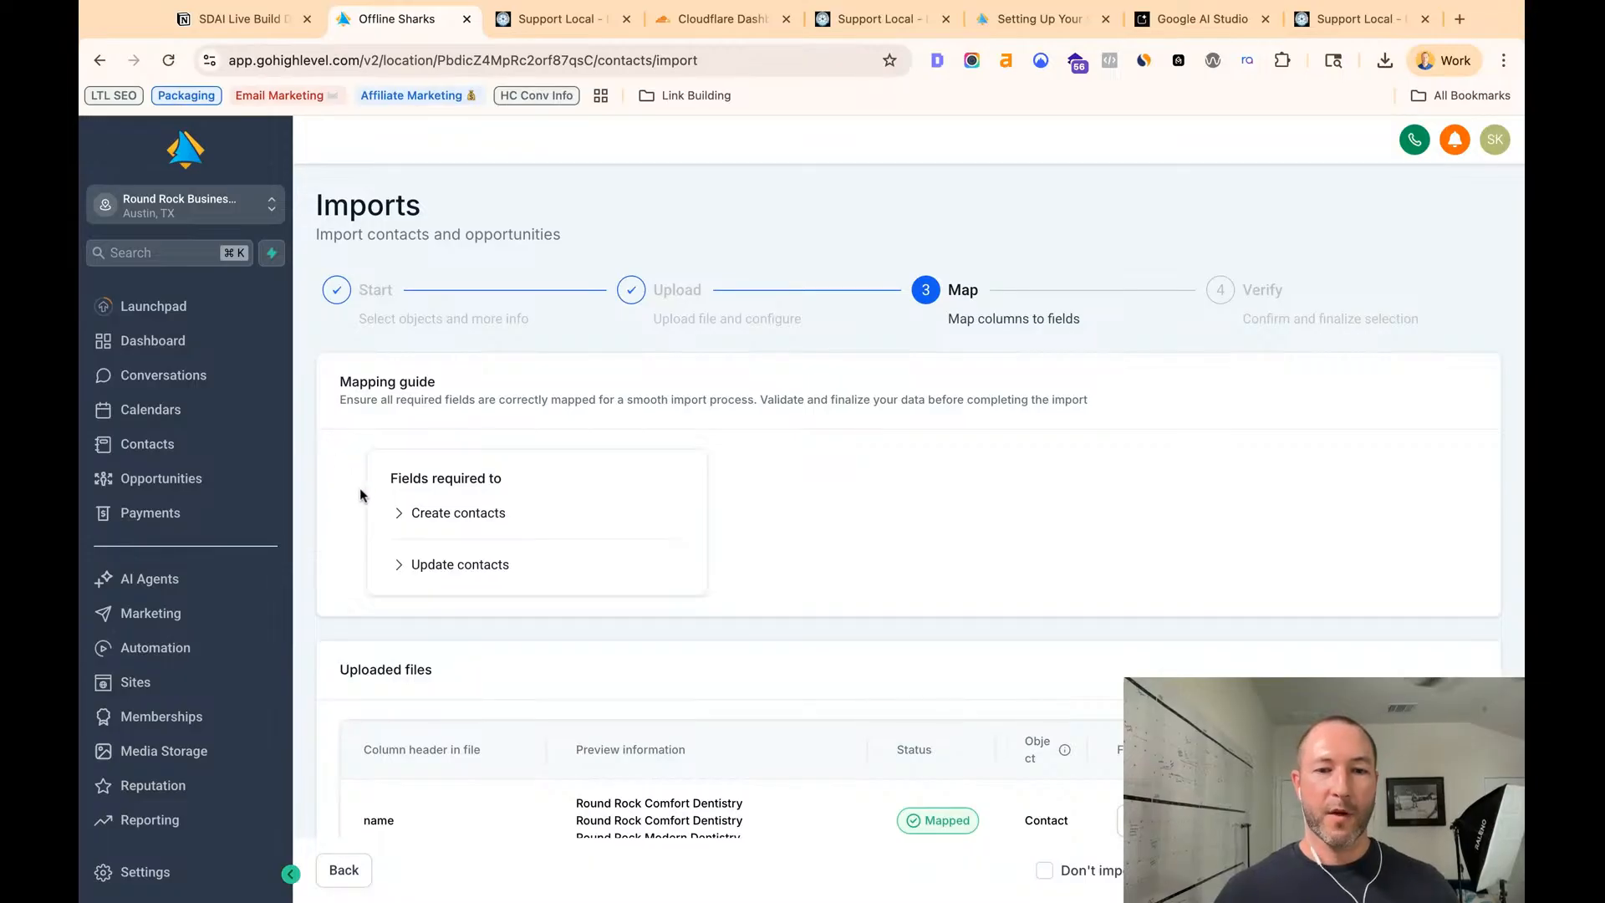
- Map the file's name column to the contact field First Name
{"action": "scroll", "coordinate": [352, 487], "scroll_direction": "down", "scroll_amount": 5}
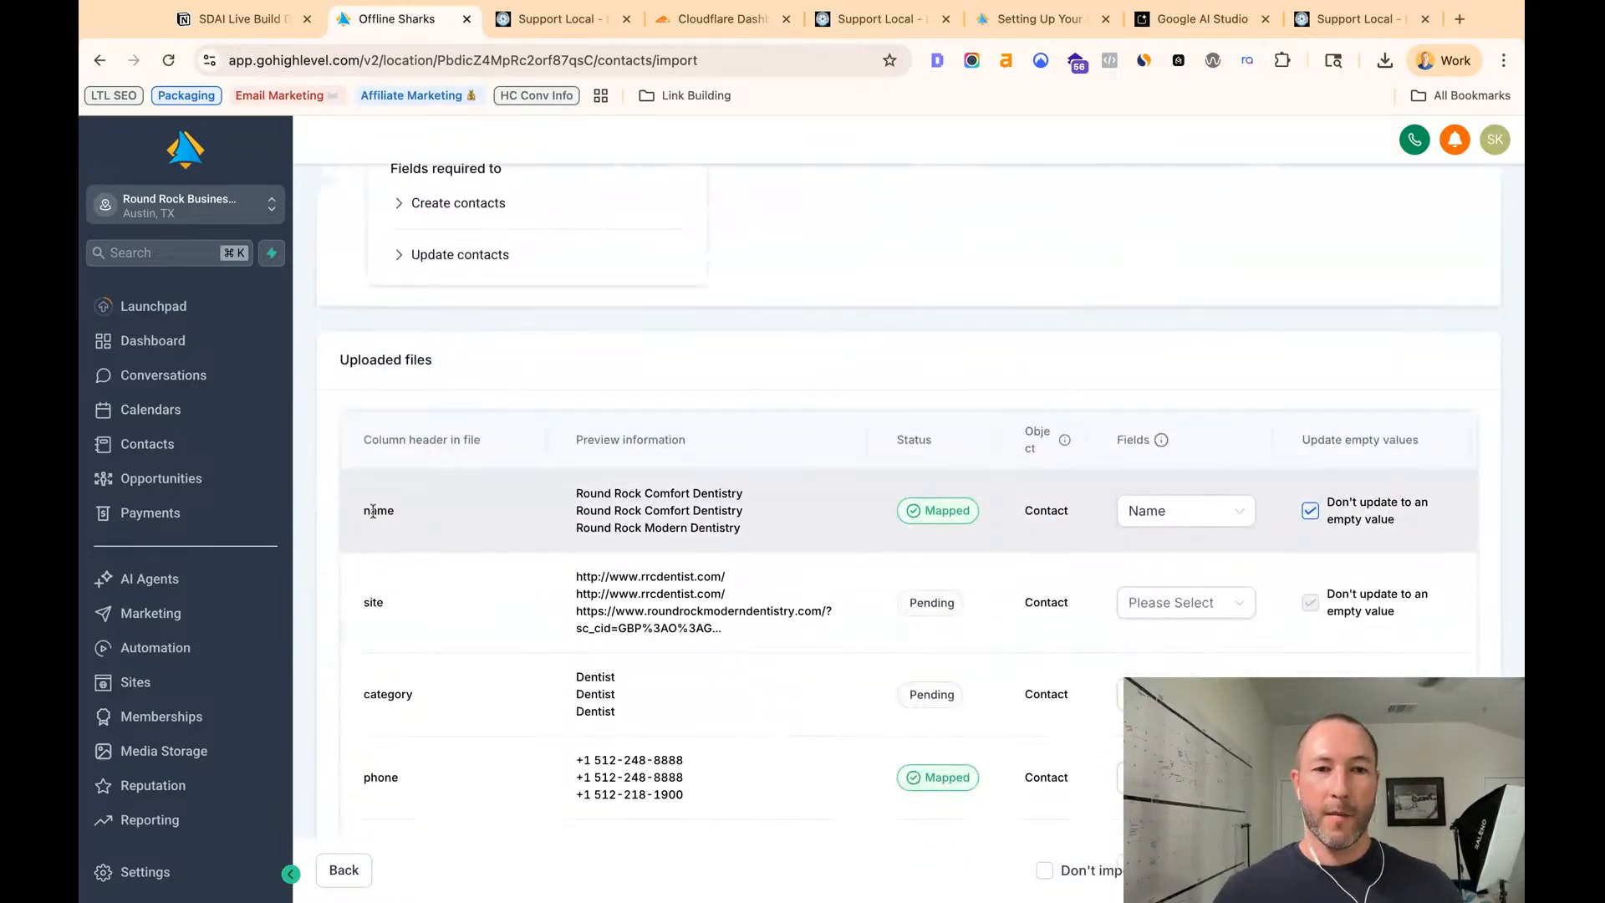
{"action": "left_click", "coordinate": [1160, 526]}
{"action": "left_click", "coordinate": [1158, 618]}
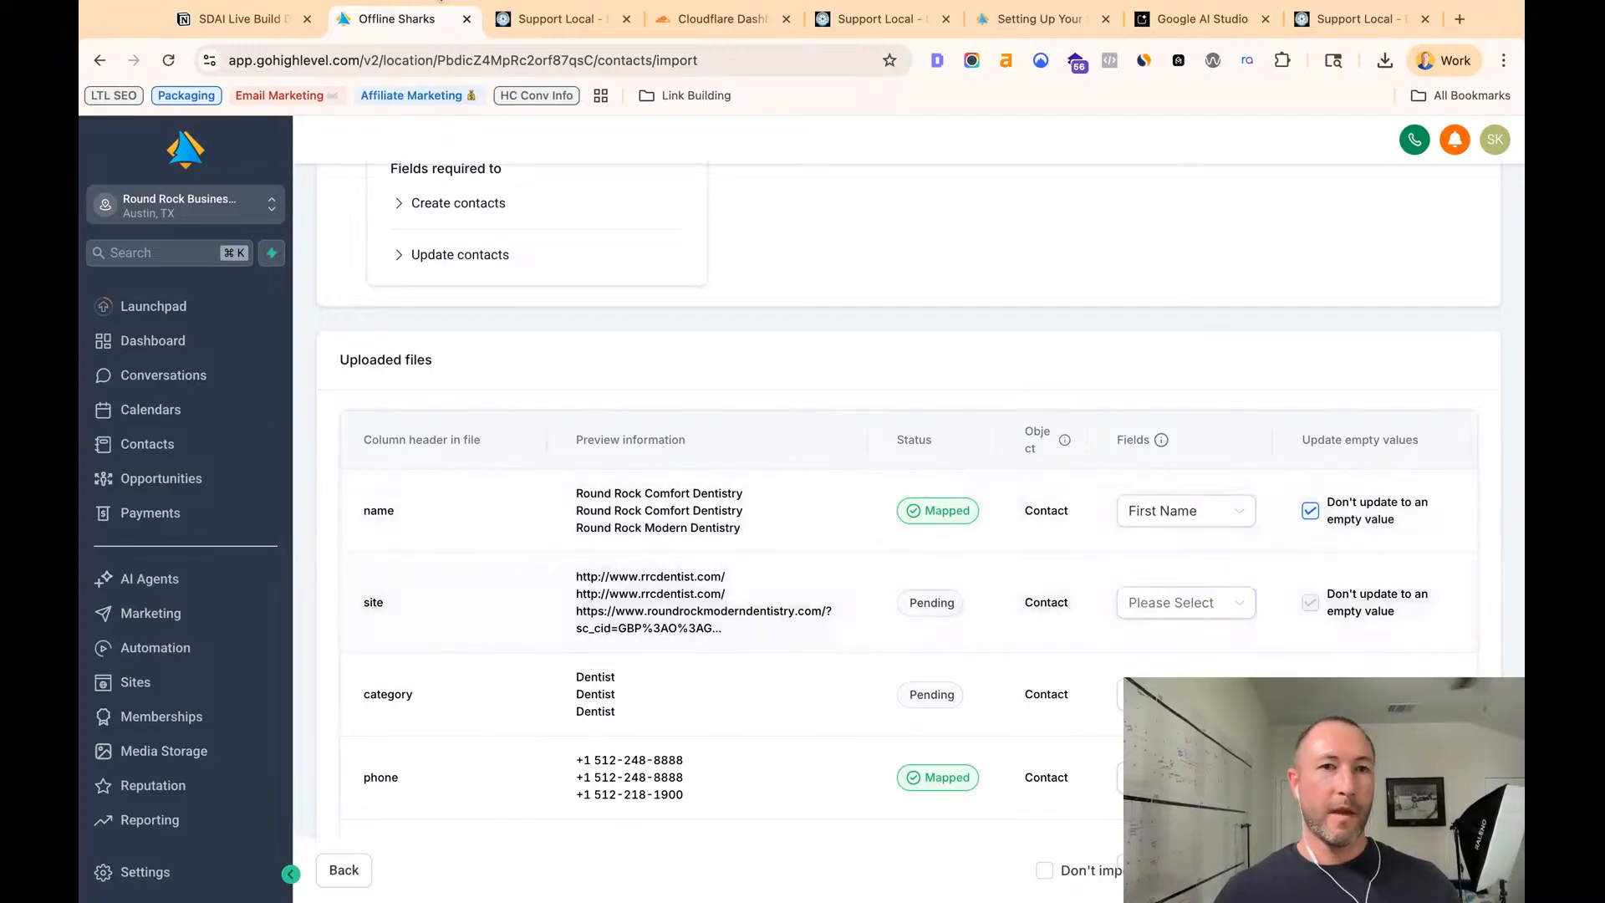
- Consult the mapping checklist in Notion and map the file's site column to the Website field
{"action": "left_click", "coordinate": [239, 22]}
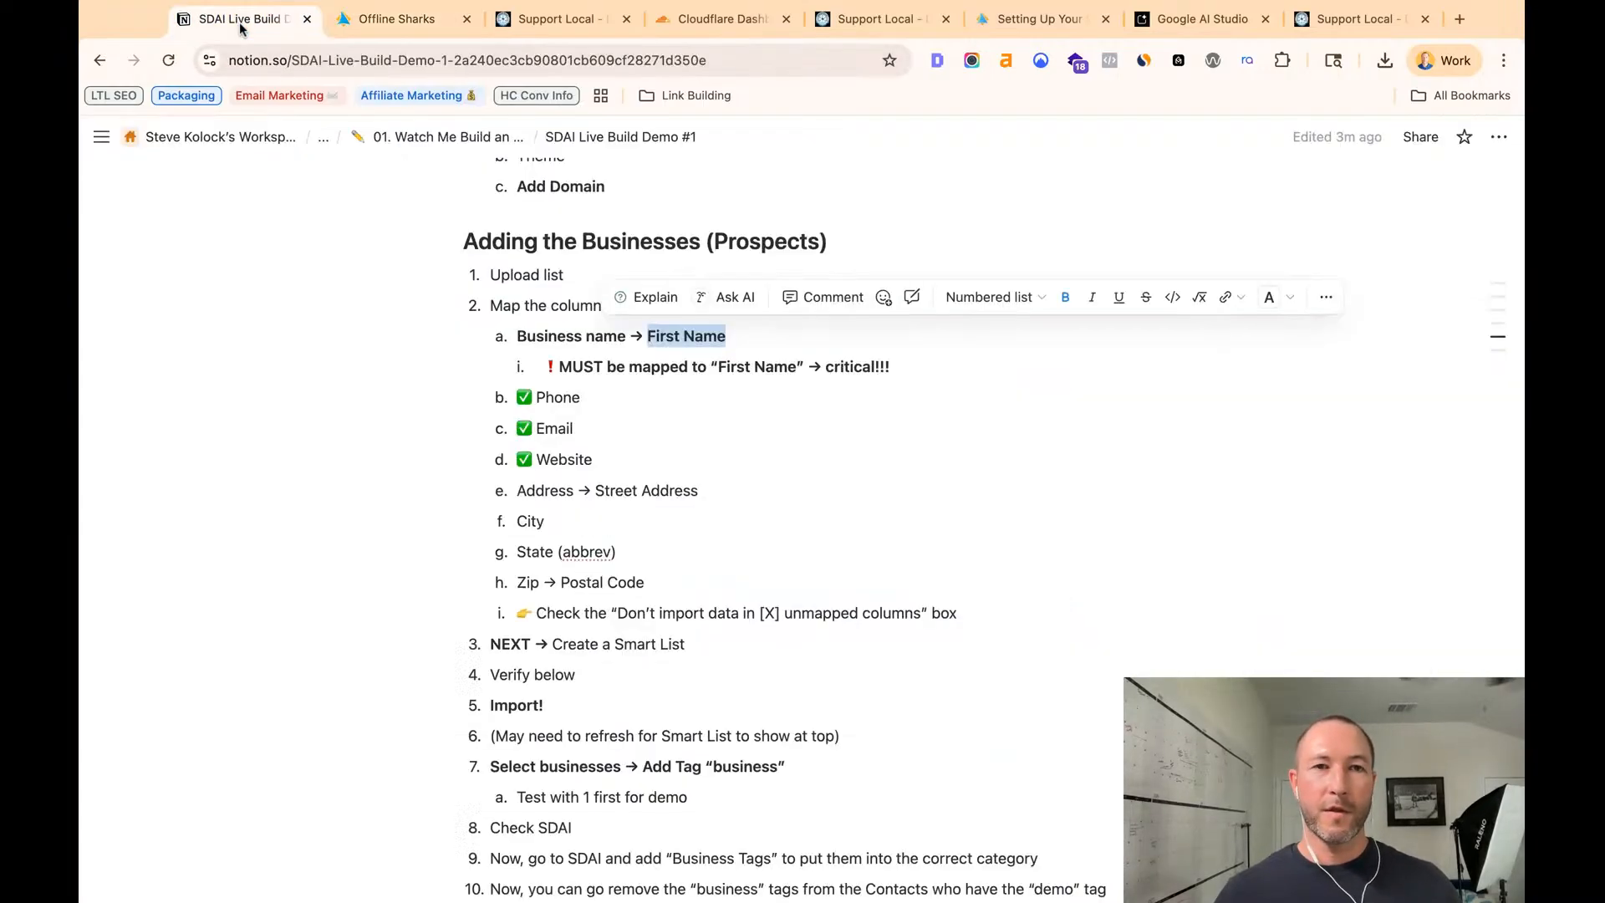
{"action": "scroll", "coordinate": [710, 649], "scroll_direction": "down", "scroll_amount": 3}
{"action": "scroll", "coordinate": [728, 642], "scroll_direction": "up", "scroll_amount": 4}
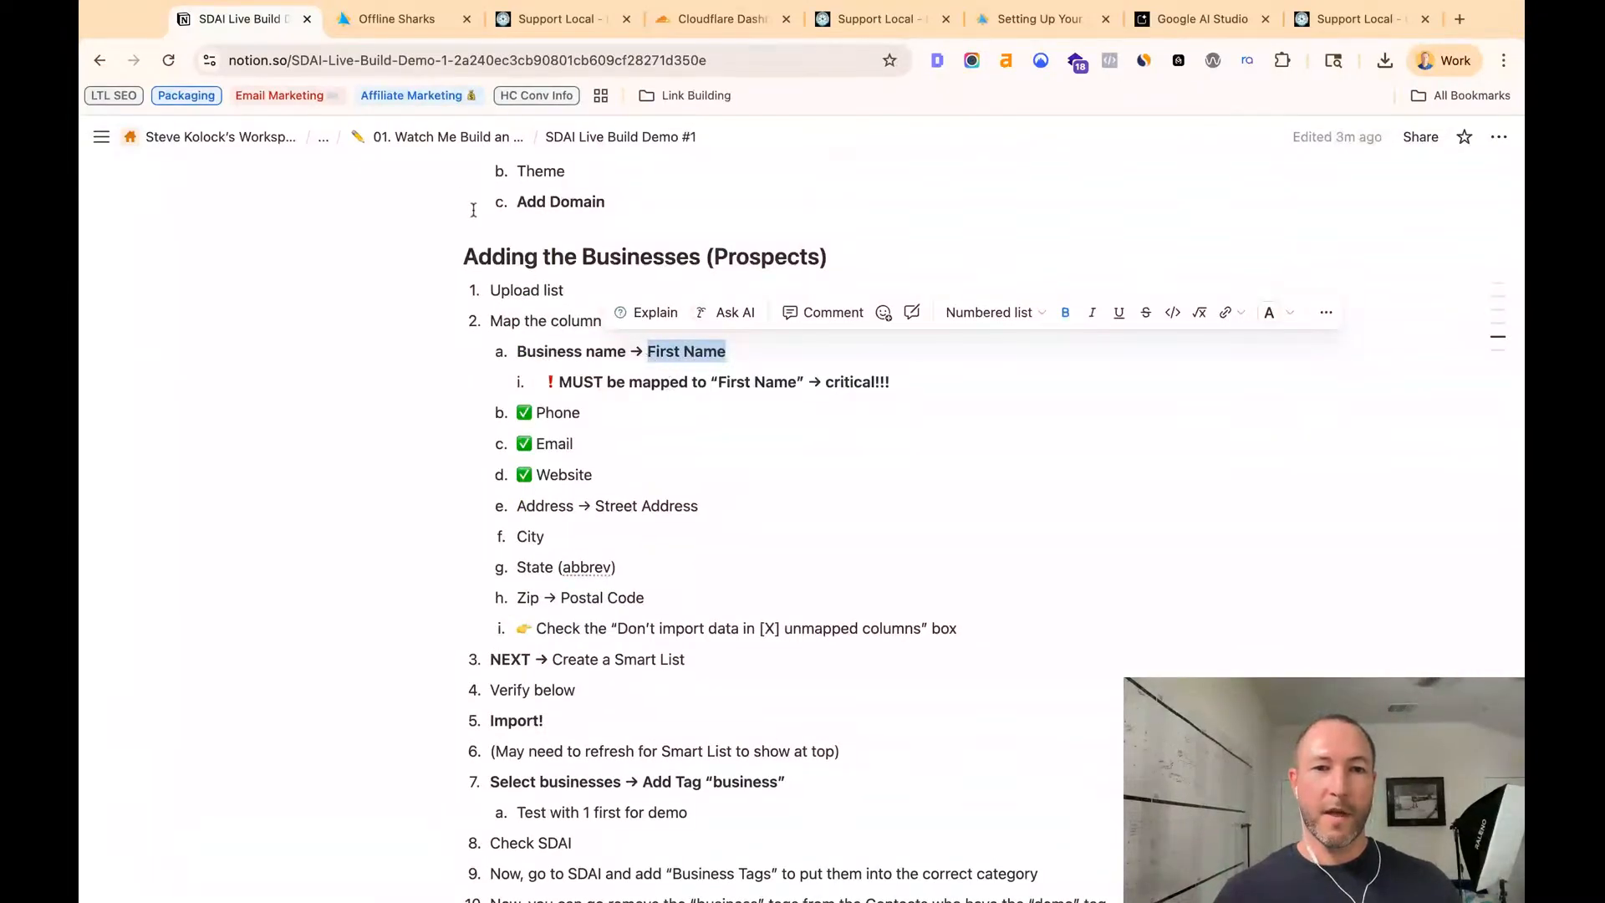
{"action": "left_click", "coordinate": [404, 25]}
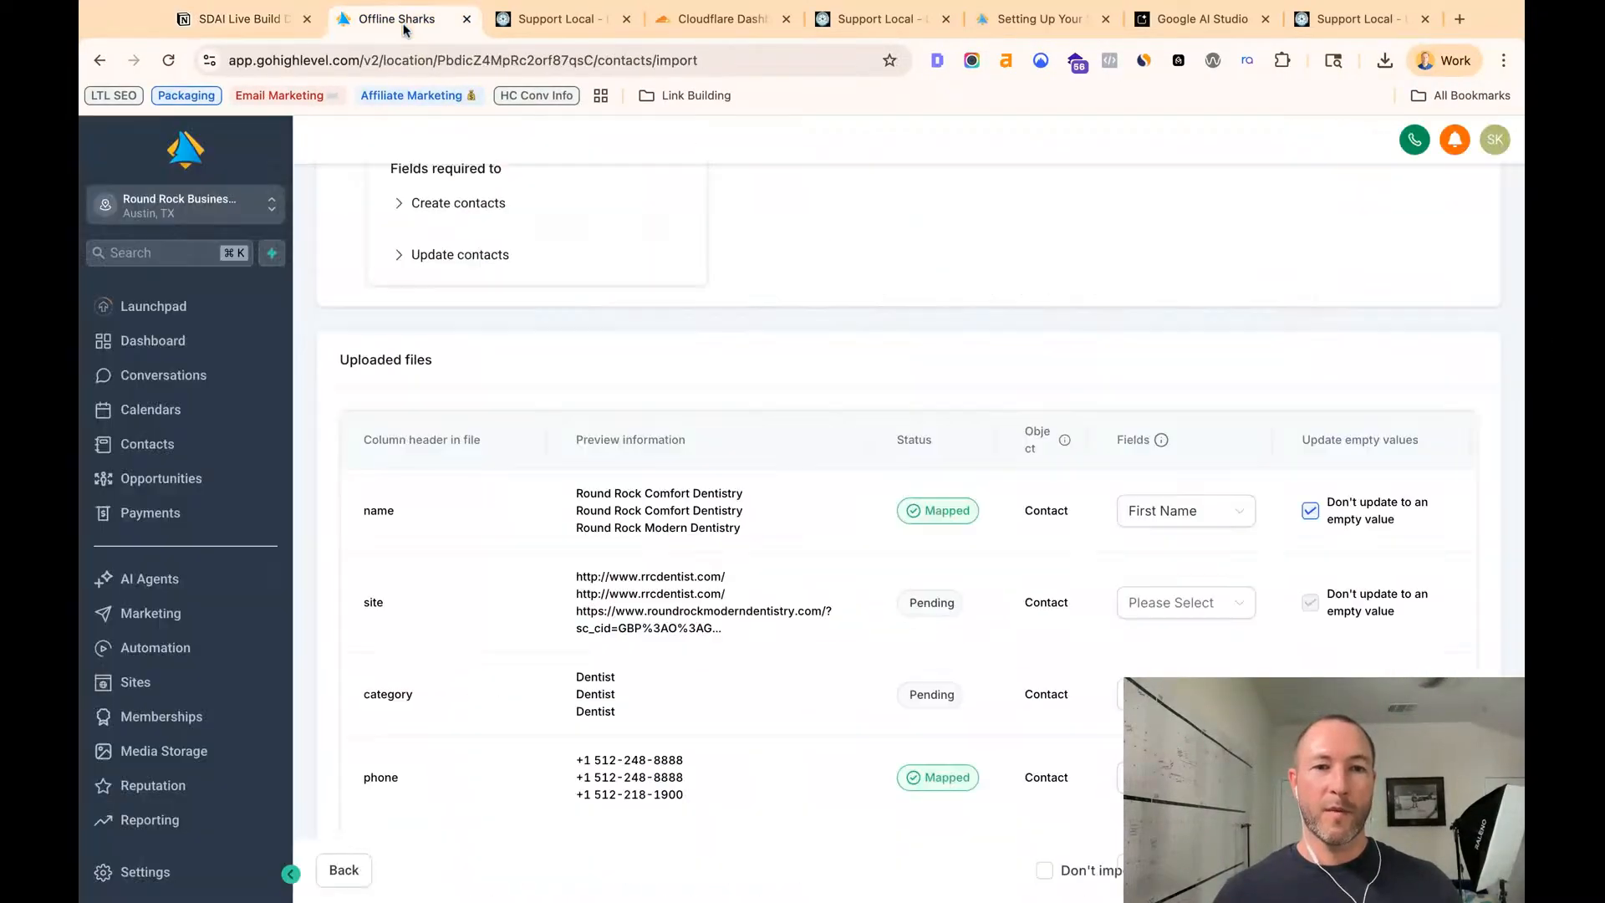
{"action": "scroll", "coordinate": [474, 660], "scroll_direction": "down", "scroll_amount": 1}
{"action": "left_click", "coordinate": [1171, 599]}
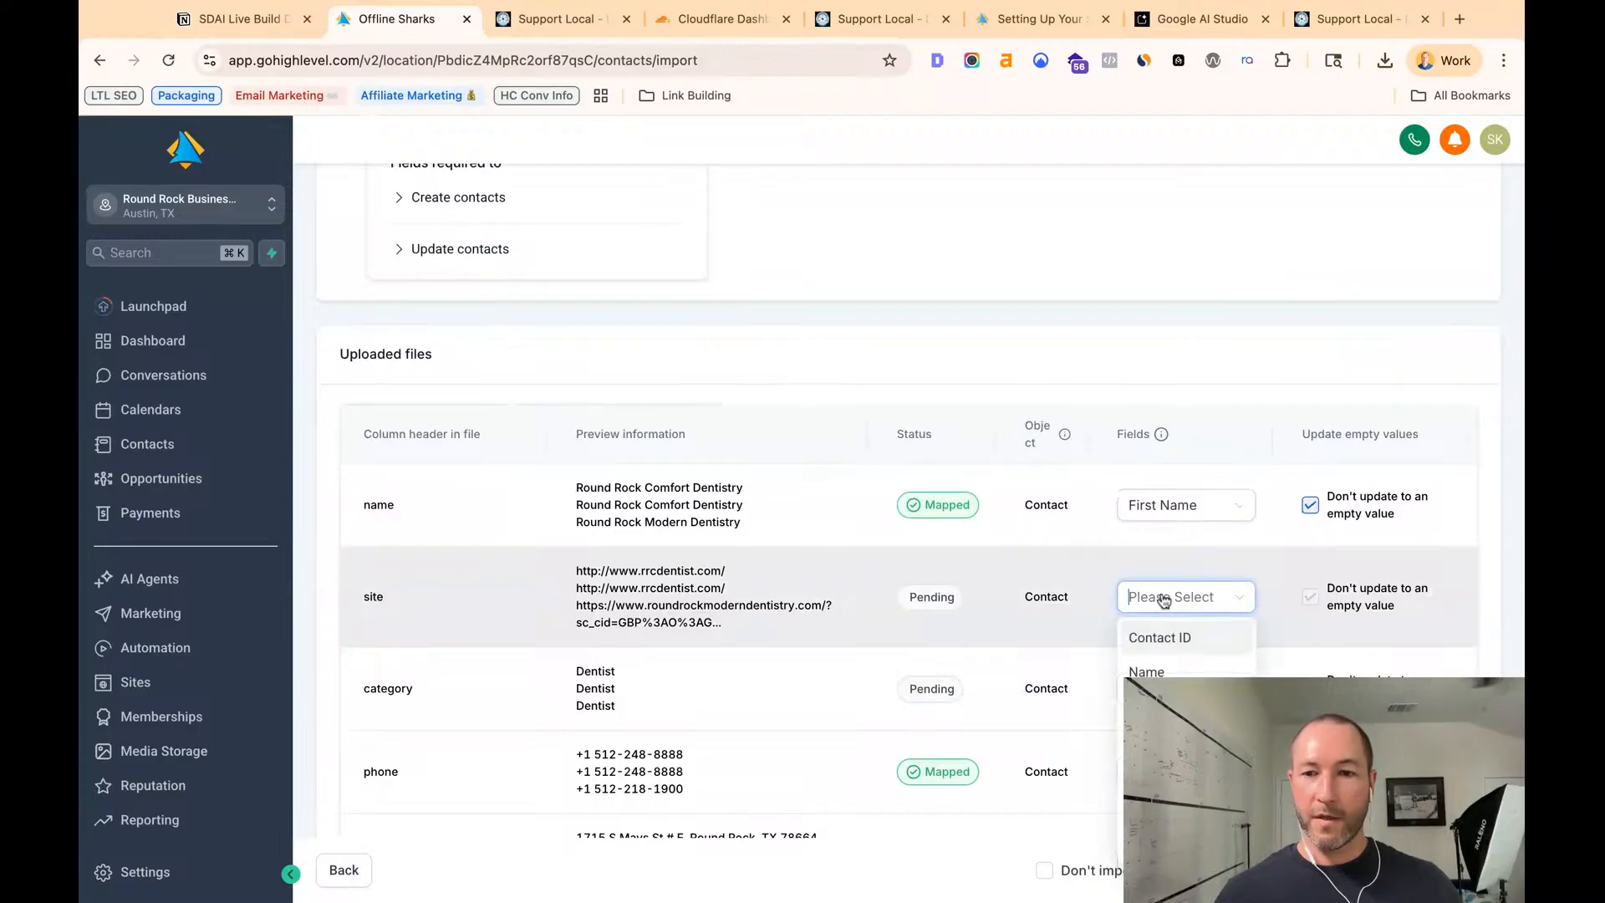
{"action": "scroll", "coordinate": [1187, 661], "scroll_direction": "down", "scroll_amount": 10}
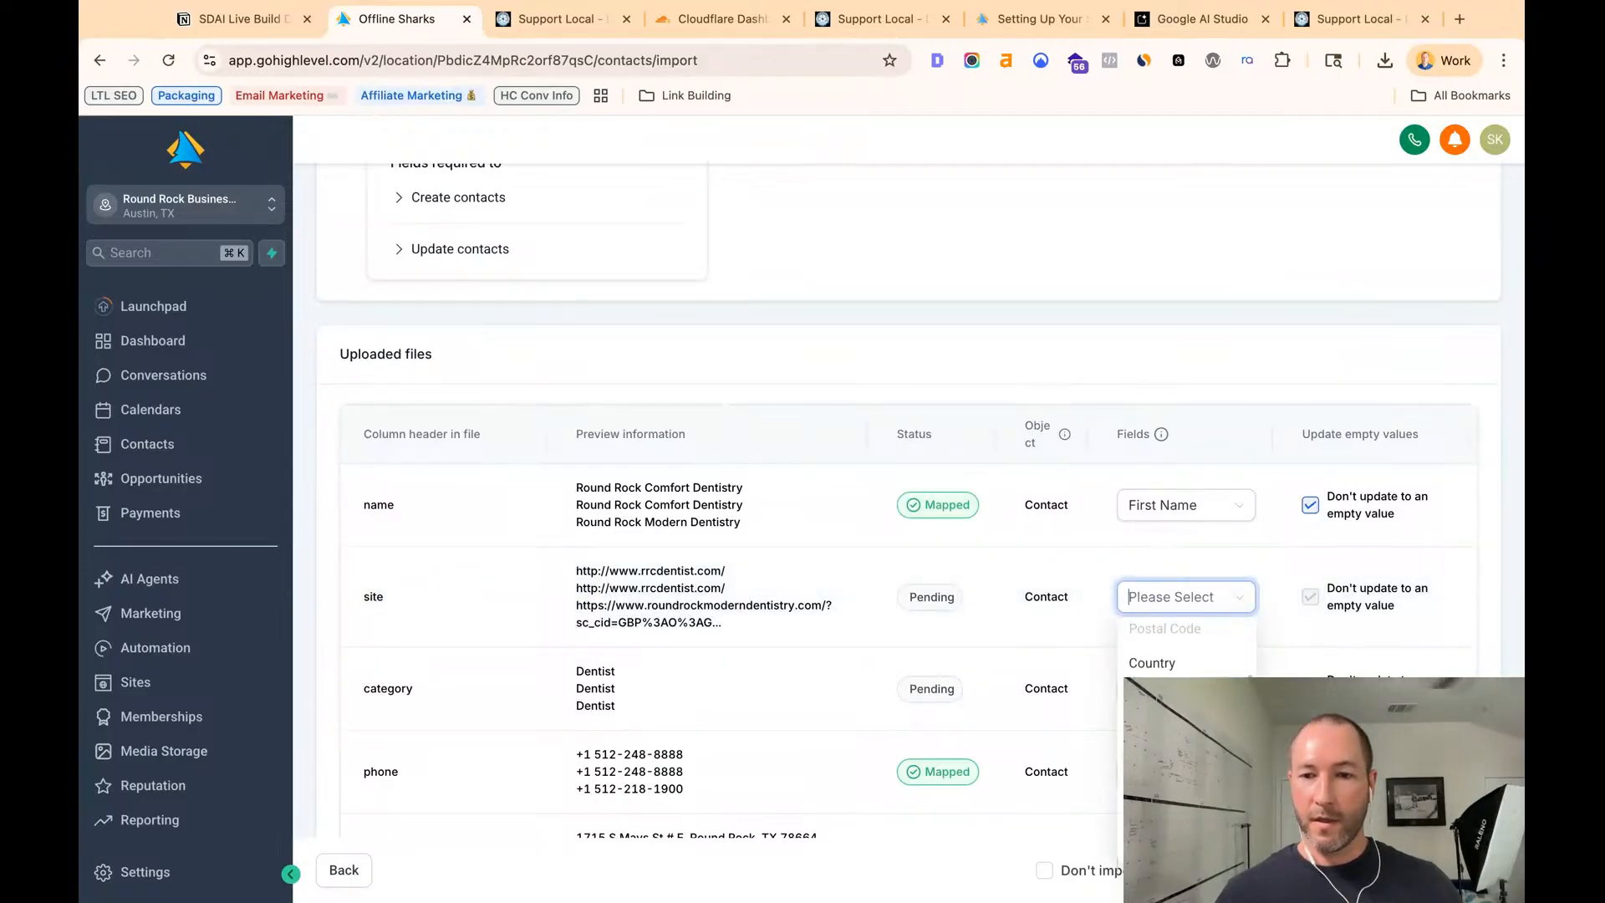
{"action": "left_click", "coordinate": [1162, 641]}
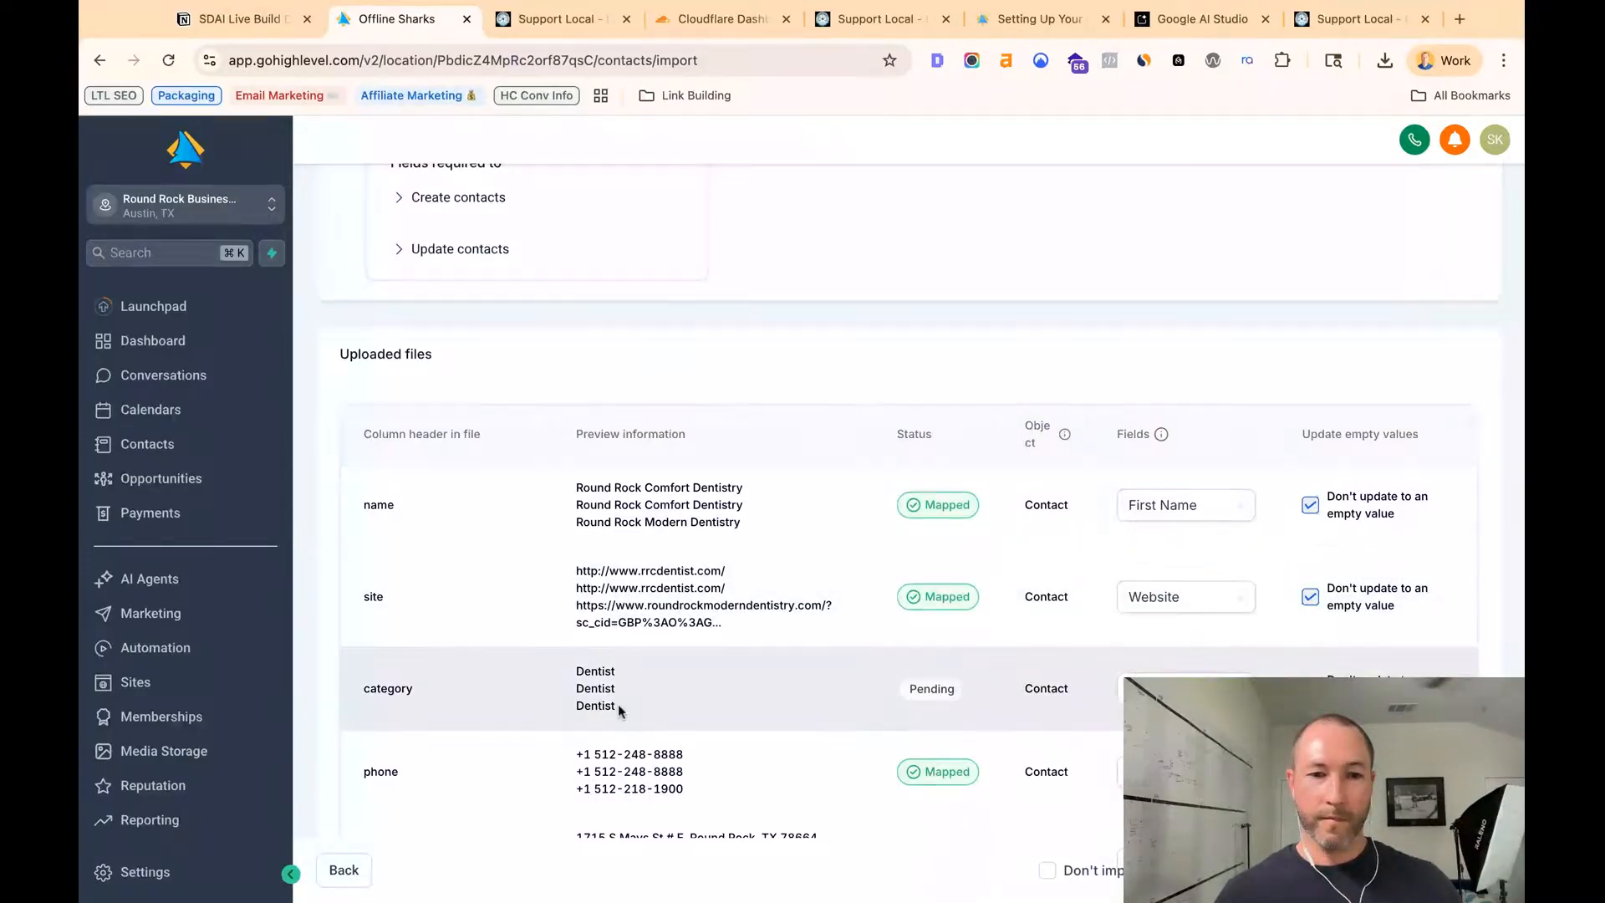
- Check the phone mapping and the Notion checklist, and map the full_address column to Street Address
{"action": "scroll", "coordinate": [828, 660], "scroll_direction": "down", "scroll_amount": 3}
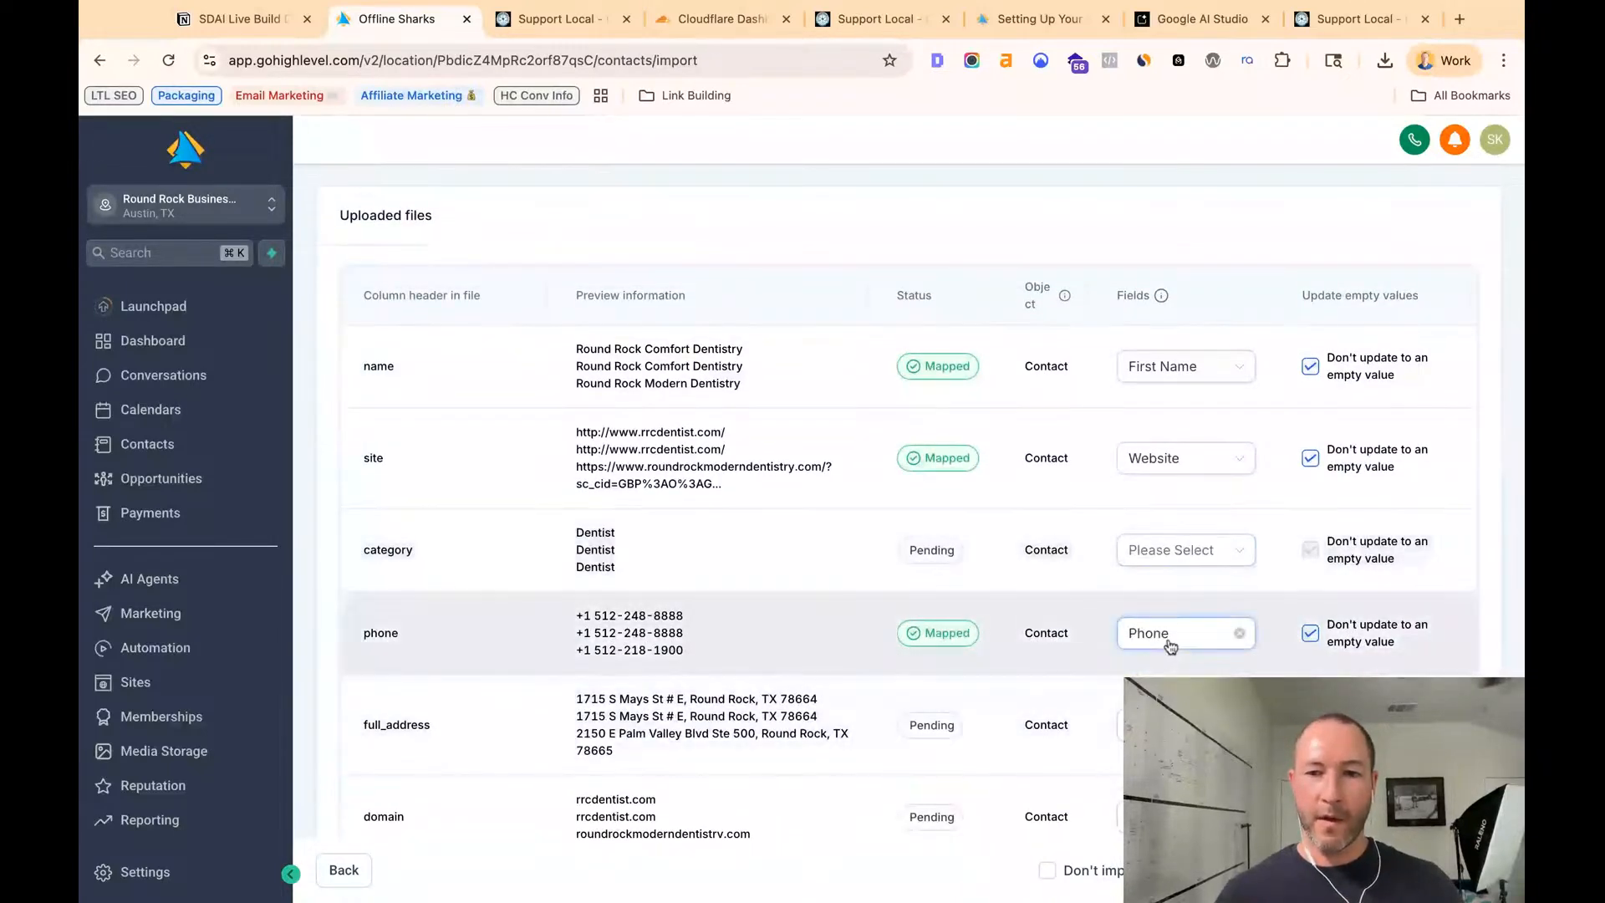
{"action": "scroll", "coordinate": [988, 719], "scroll_direction": "down", "scroll_amount": 2}
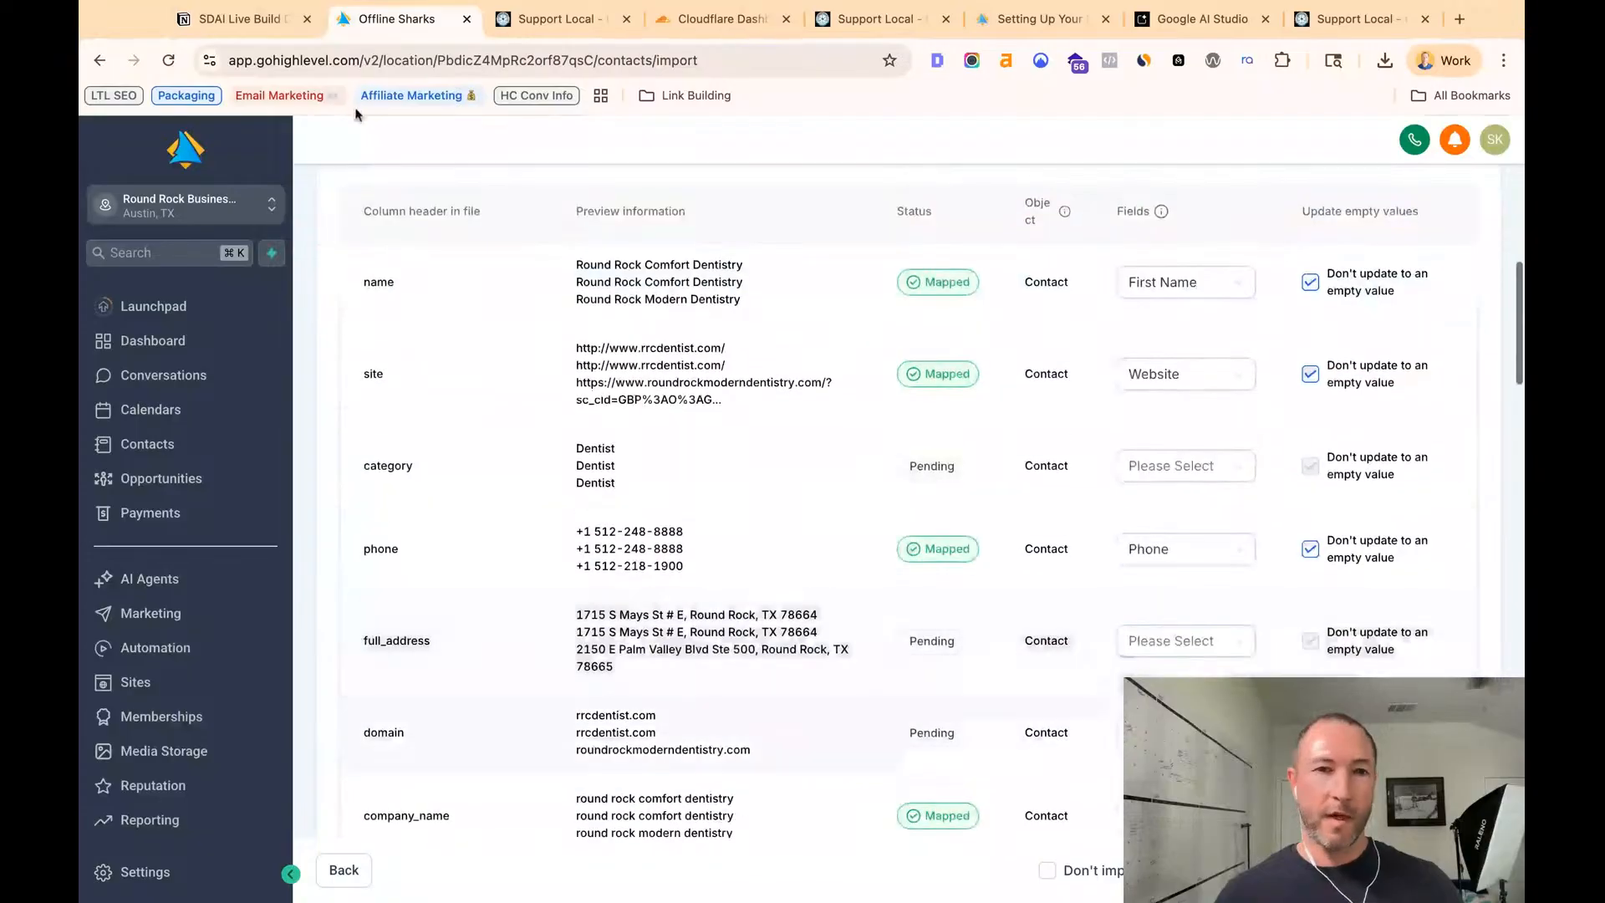
{"action": "left_click", "coordinate": [245, 27]}
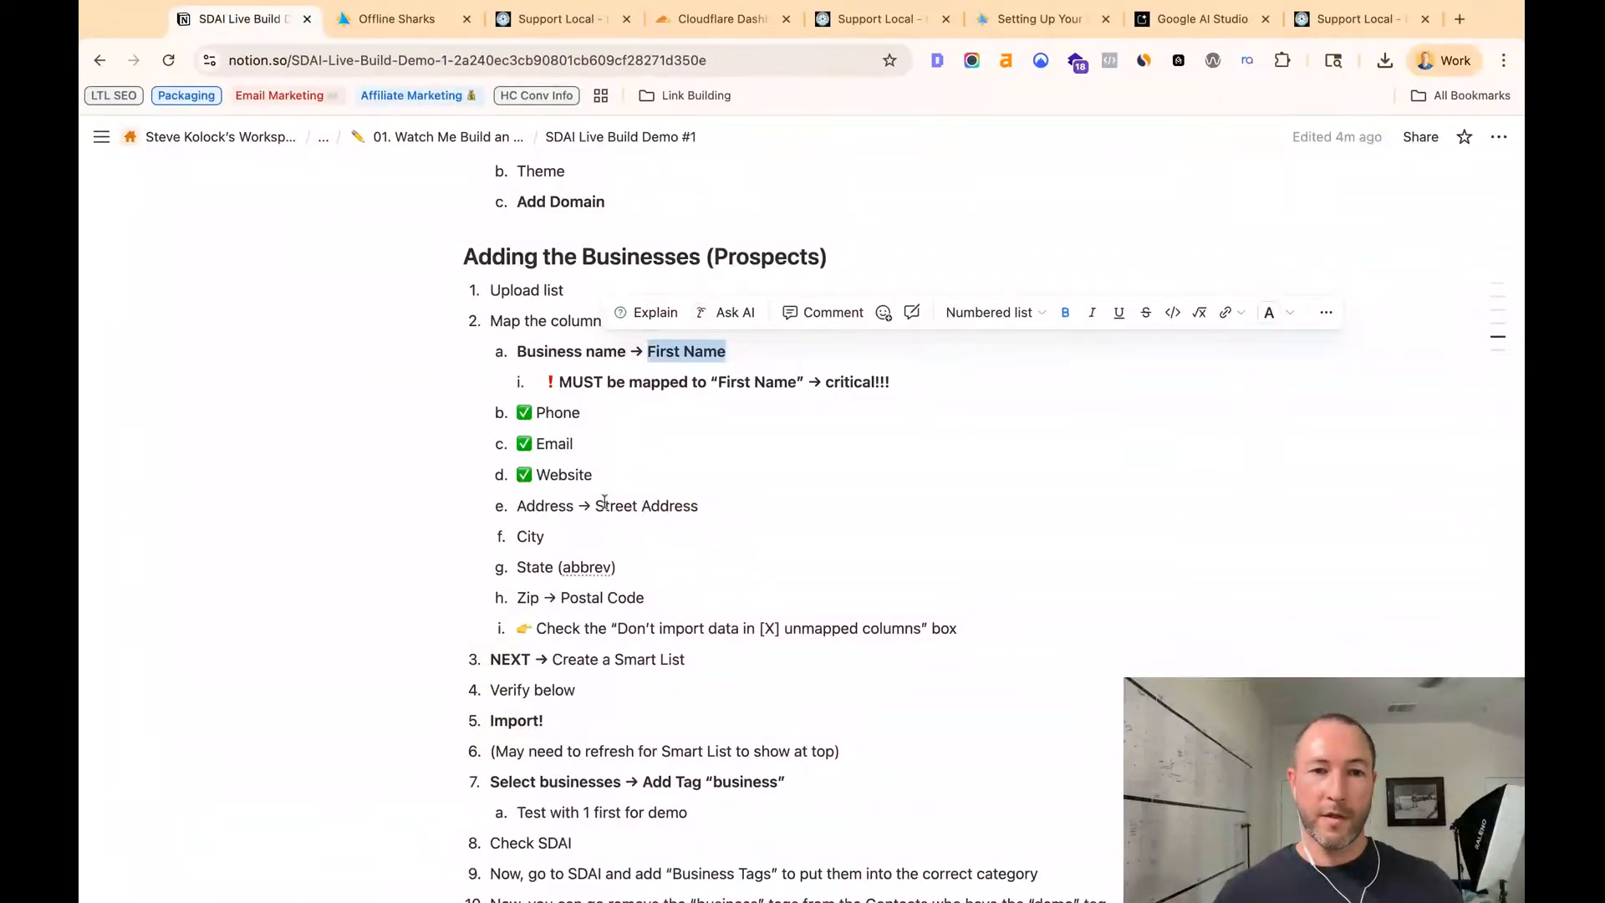
{"action": "left_click", "coordinate": [414, 23]}
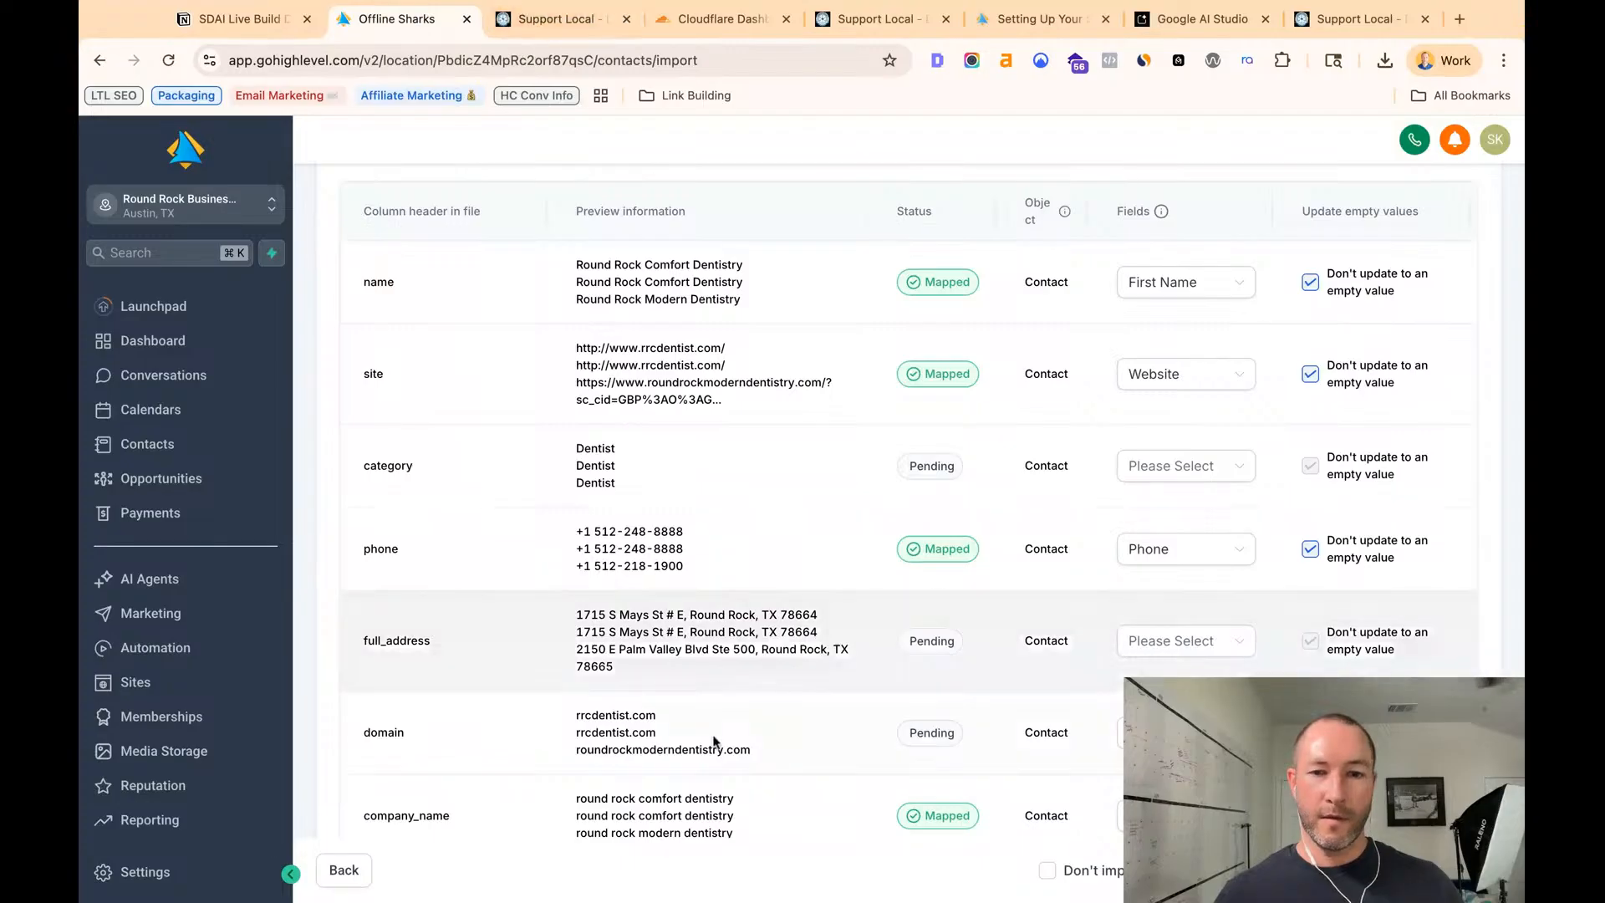
{"action": "left_click", "coordinate": [1166, 642]}
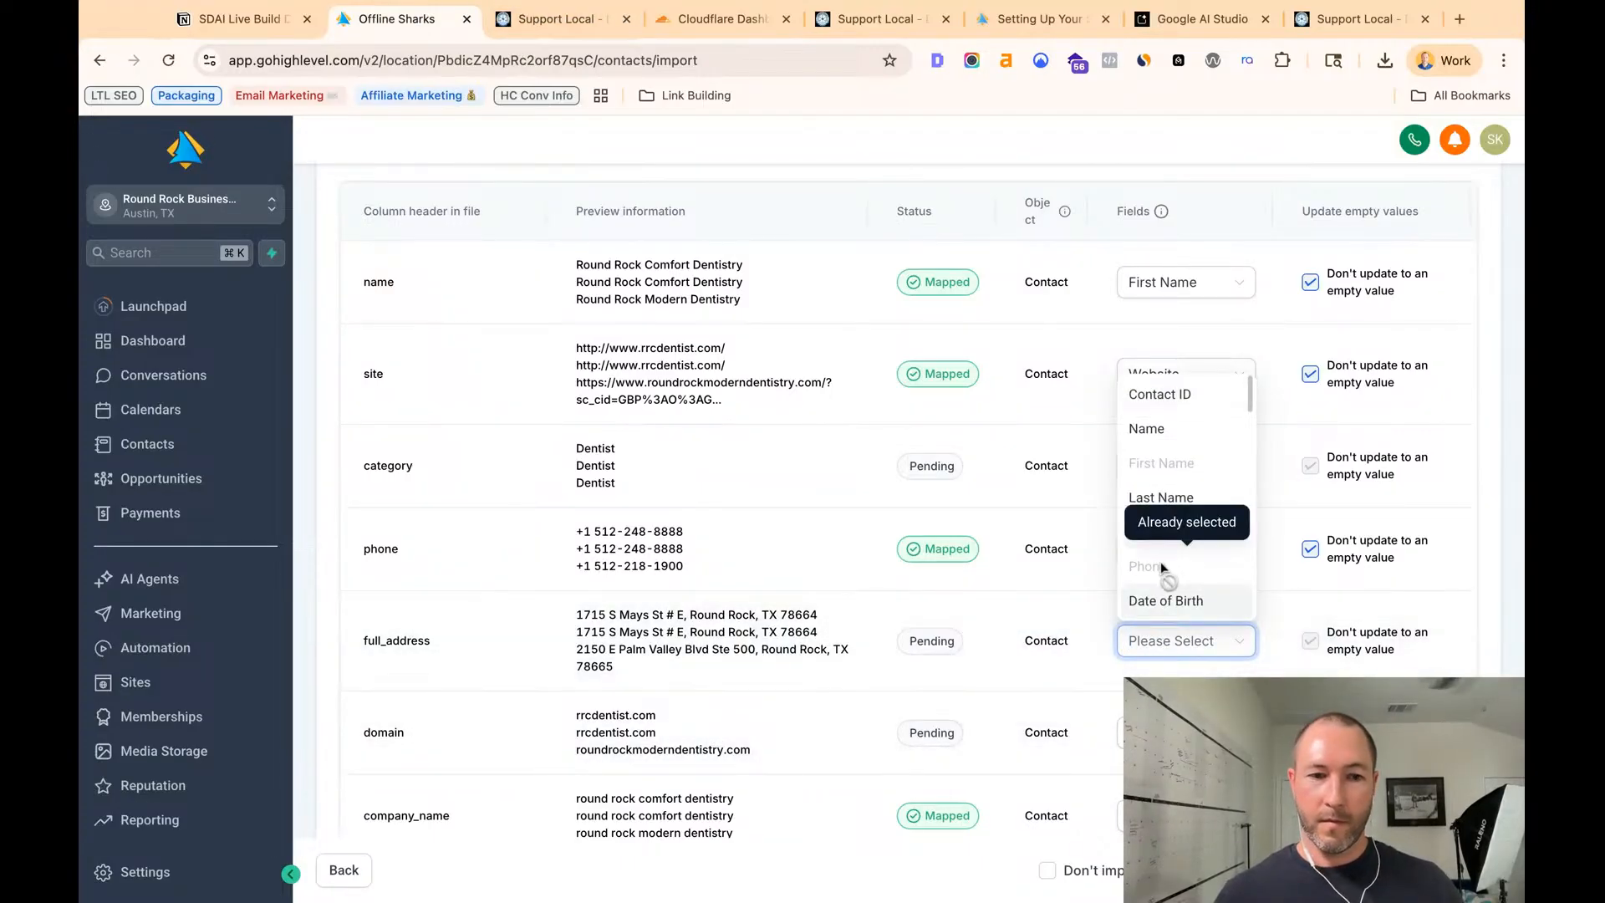
{"action": "scroll", "coordinate": [1161, 566], "scroll_direction": "down", "scroll_amount": 5}
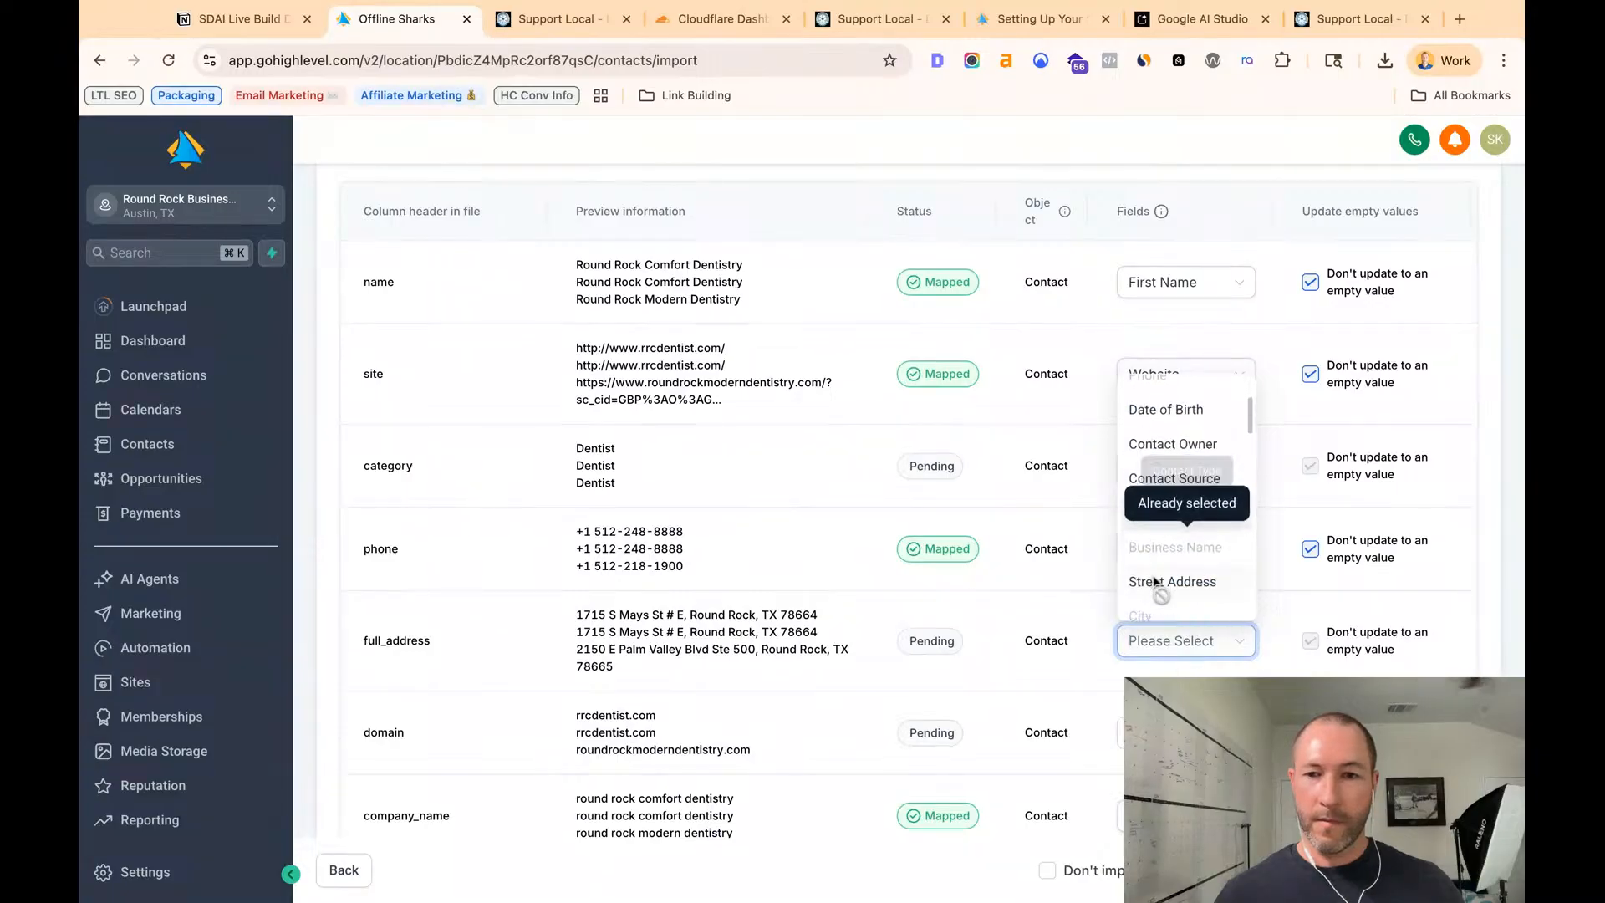
{"action": "left_click", "coordinate": [1169, 583]}
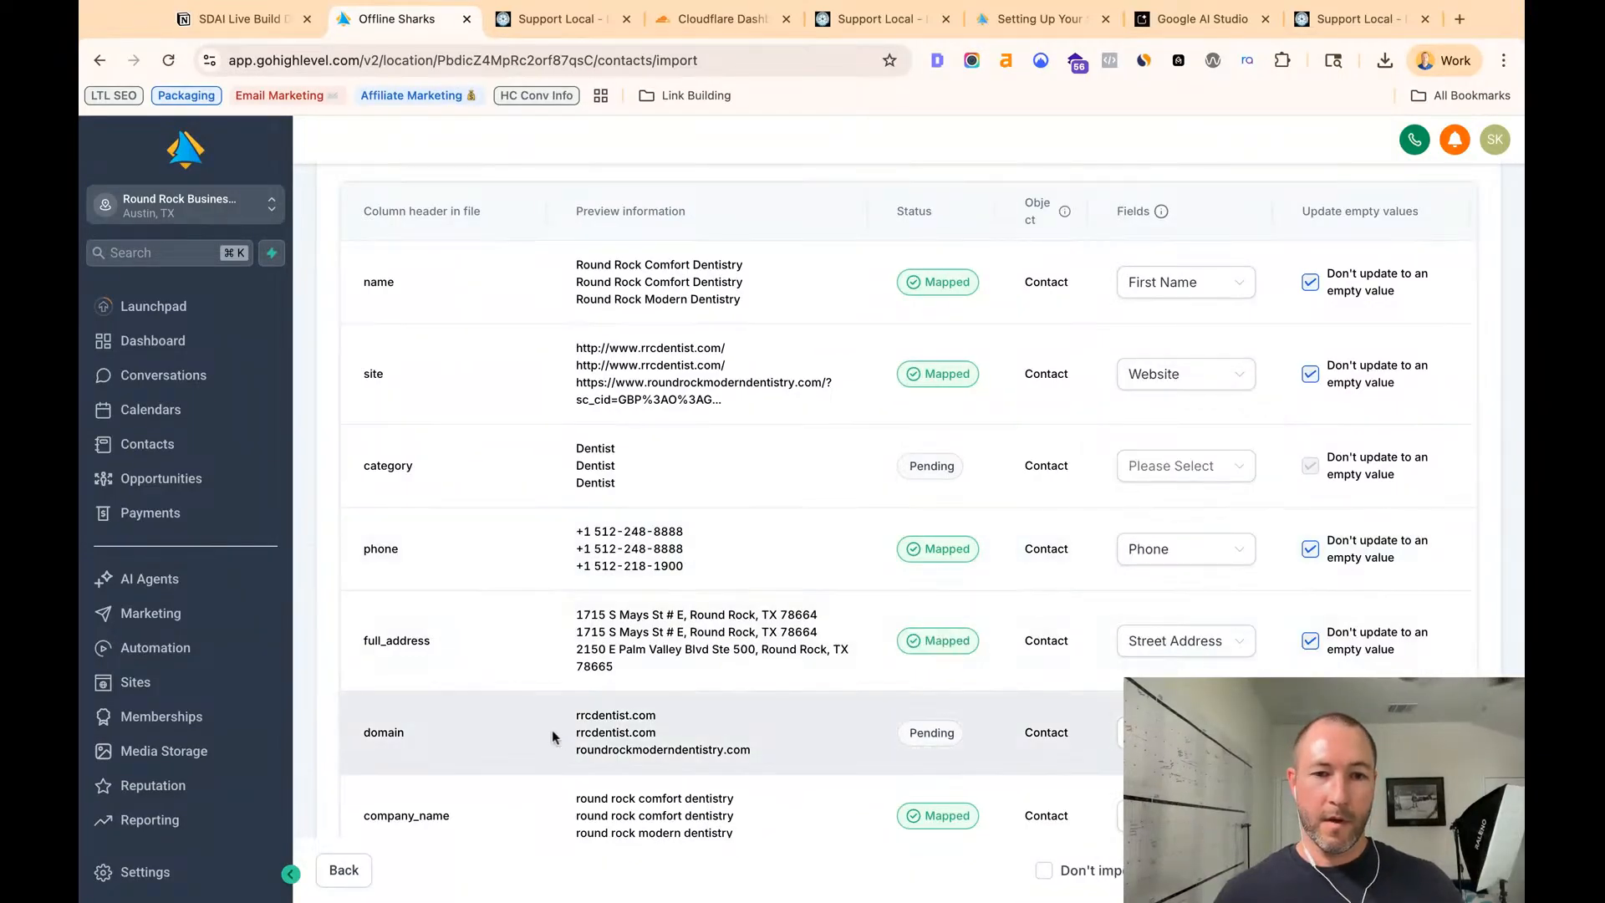
- Review the mappings of the domain, company name, company phone and social media columns
{"action": "scroll", "coordinate": [803, 736], "scroll_direction": "down", "scroll_amount": 3}
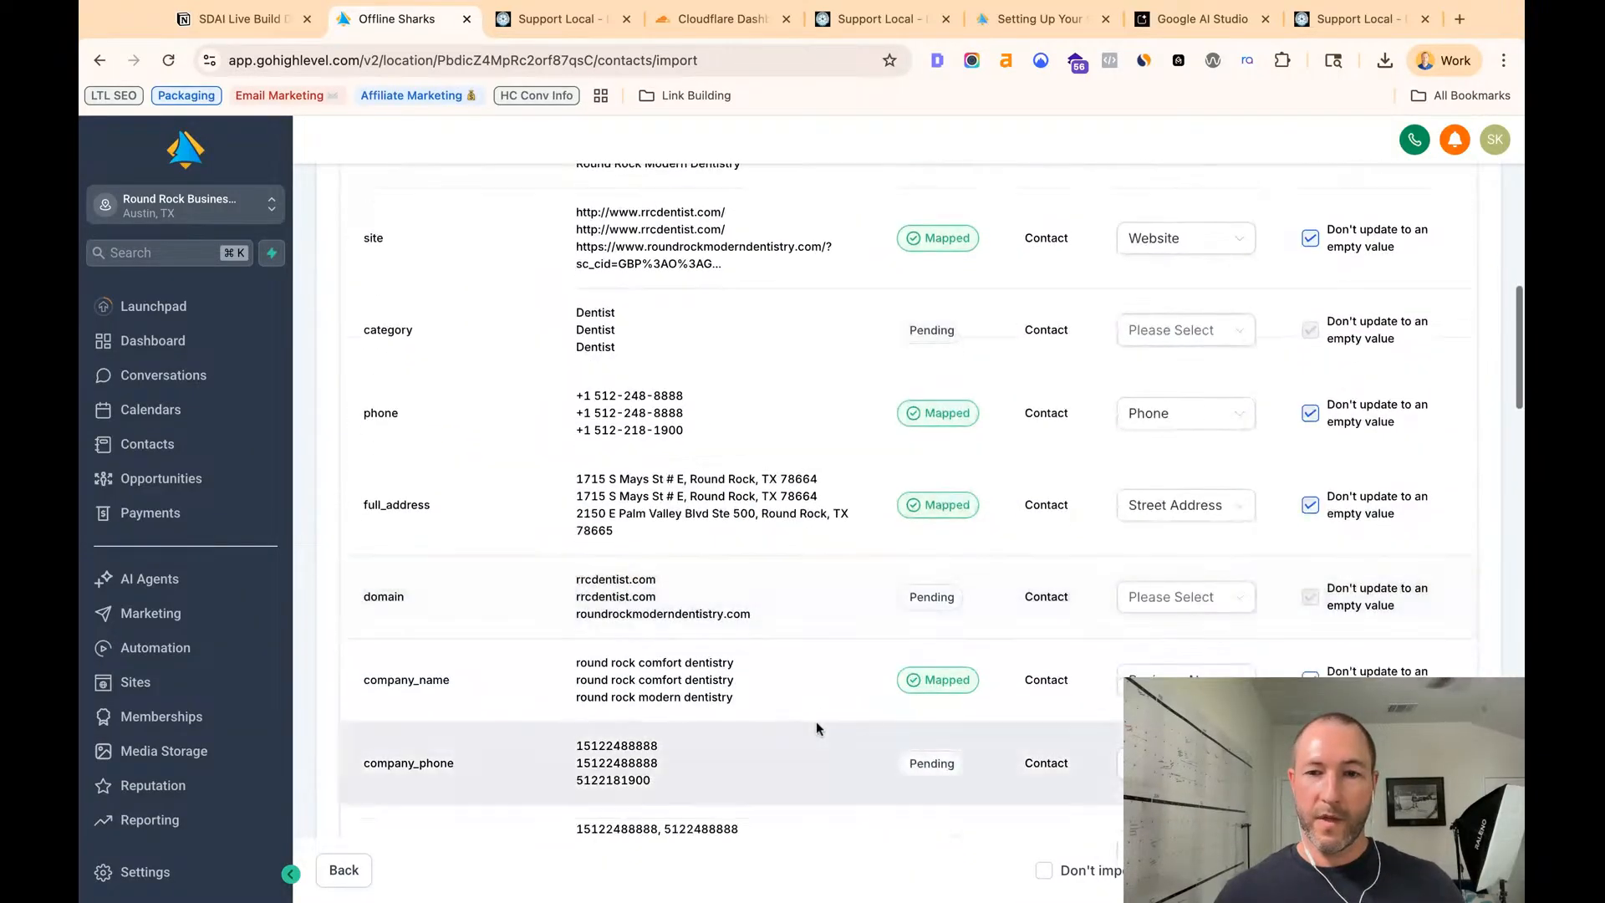
{"action": "scroll", "coordinate": [816, 720], "scroll_direction": "down", "scroll_amount": 1}
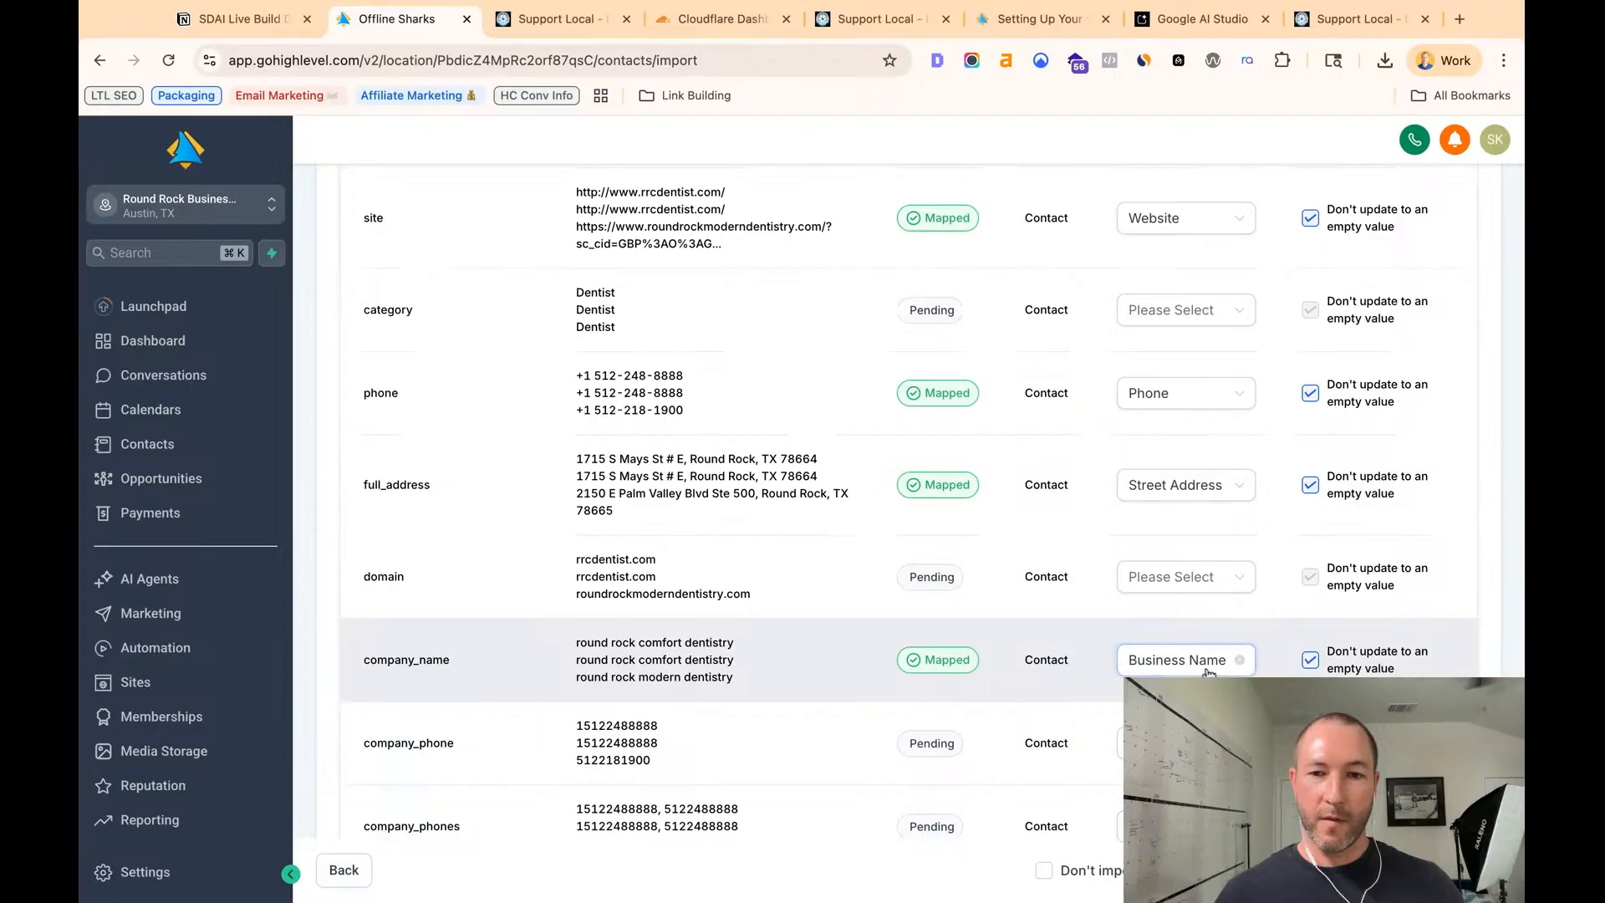
{"action": "scroll", "coordinate": [918, 560], "scroll_direction": "down", "scroll_amount": 3}
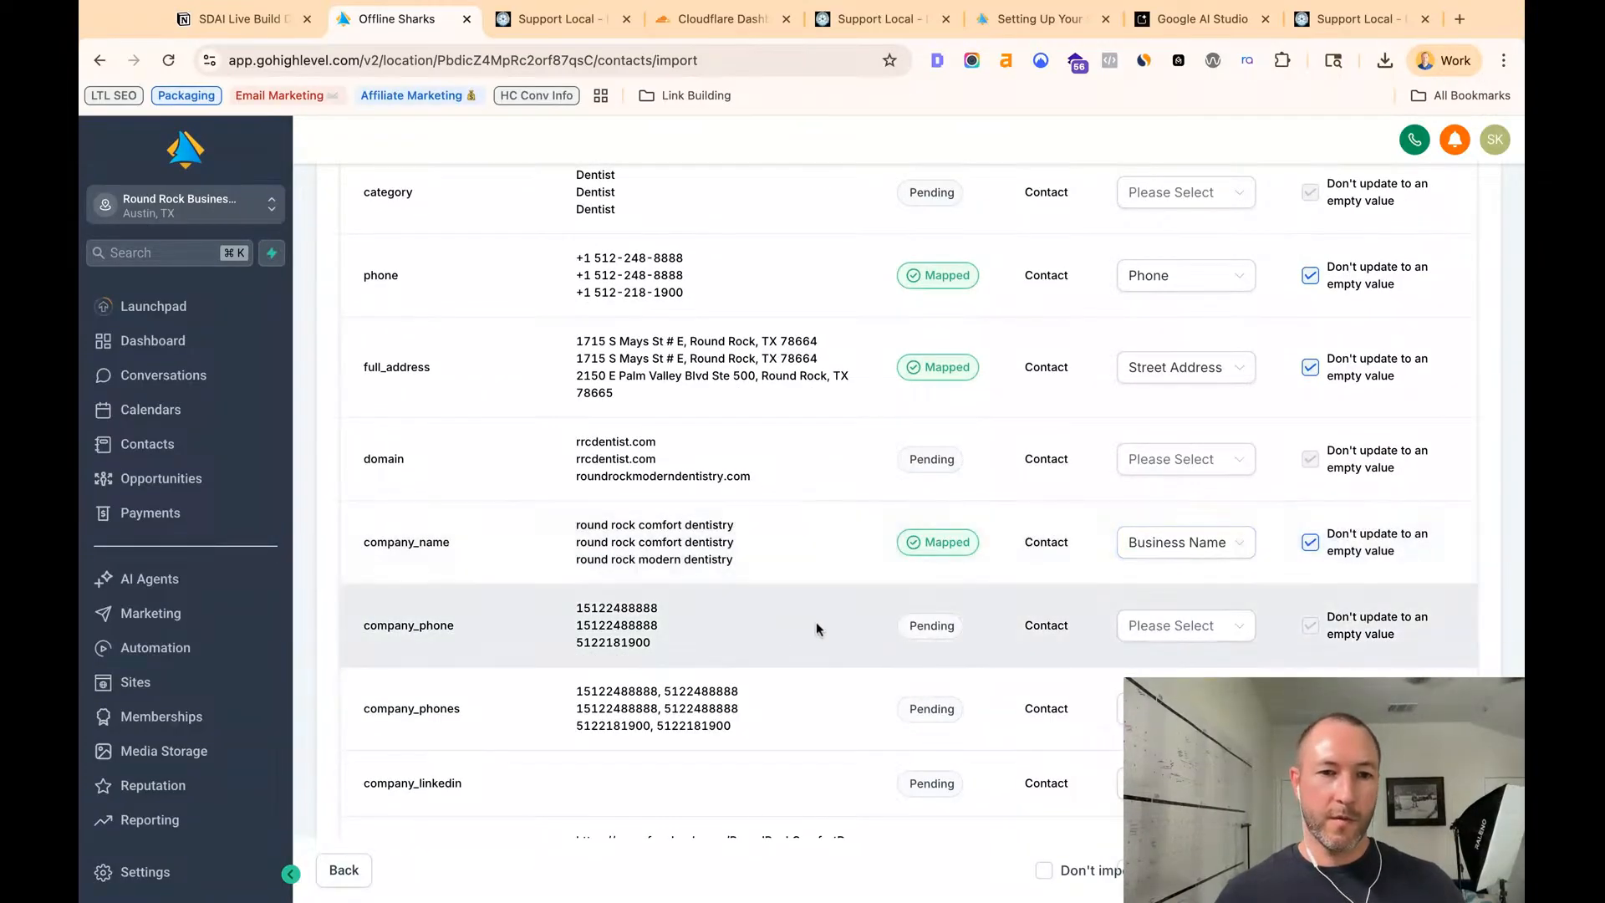
{"action": "scroll", "coordinate": [811, 624], "scroll_direction": "down", "scroll_amount": 2}
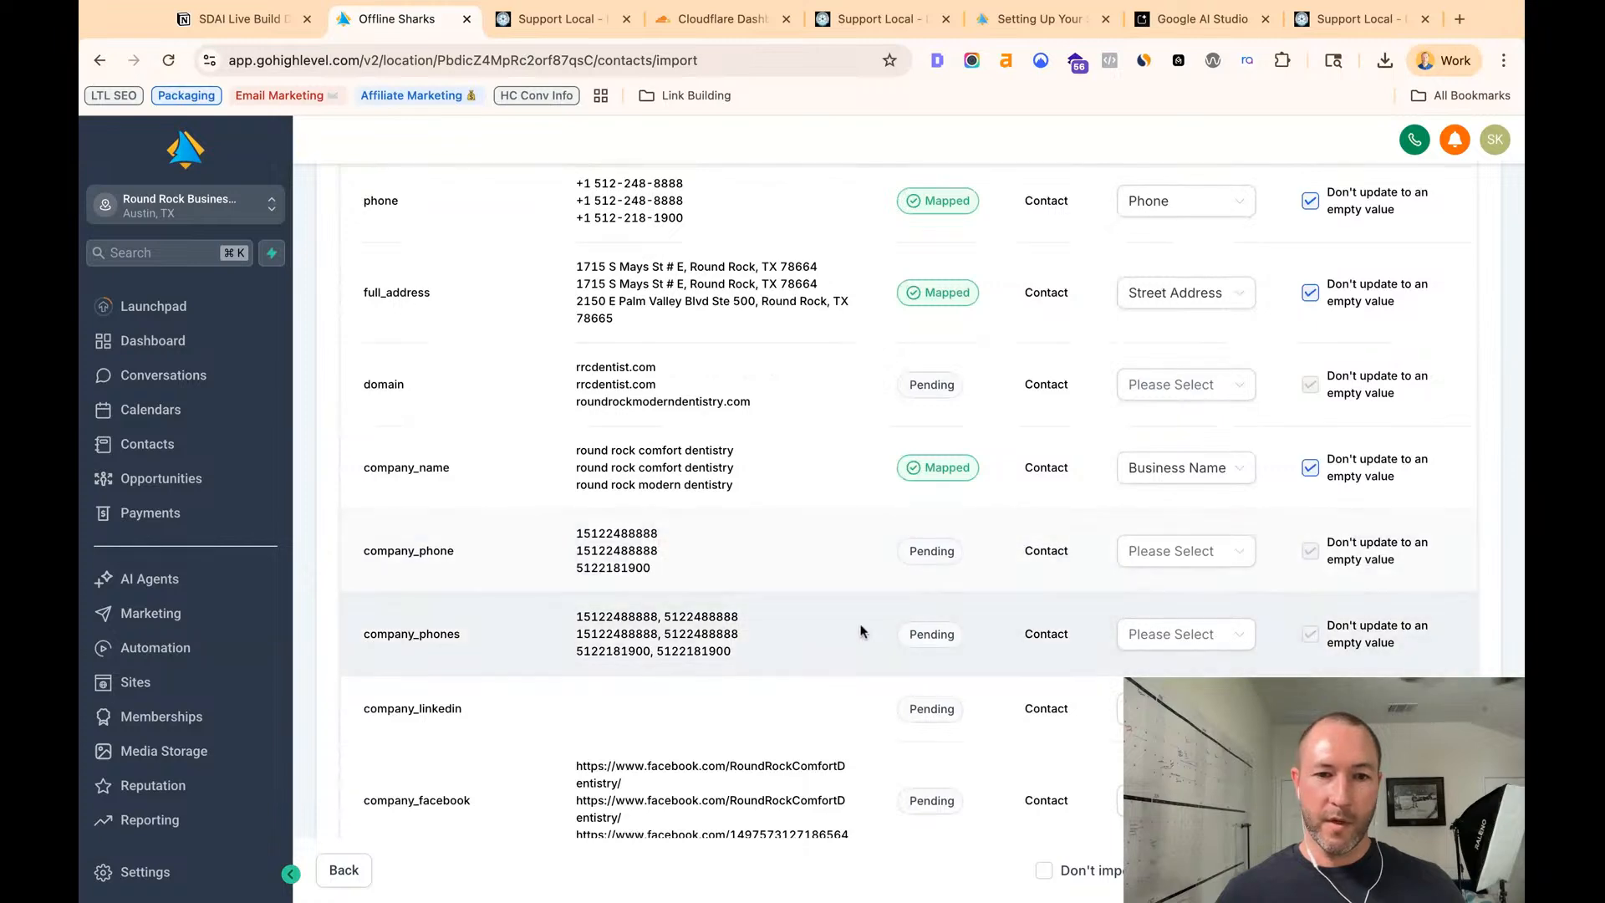
{"action": "scroll", "coordinate": [850, 625], "scroll_direction": "down", "scroll_amount": 1}
{"action": "scroll", "coordinate": [753, 500], "scroll_direction": "up", "scroll_amount": 5}
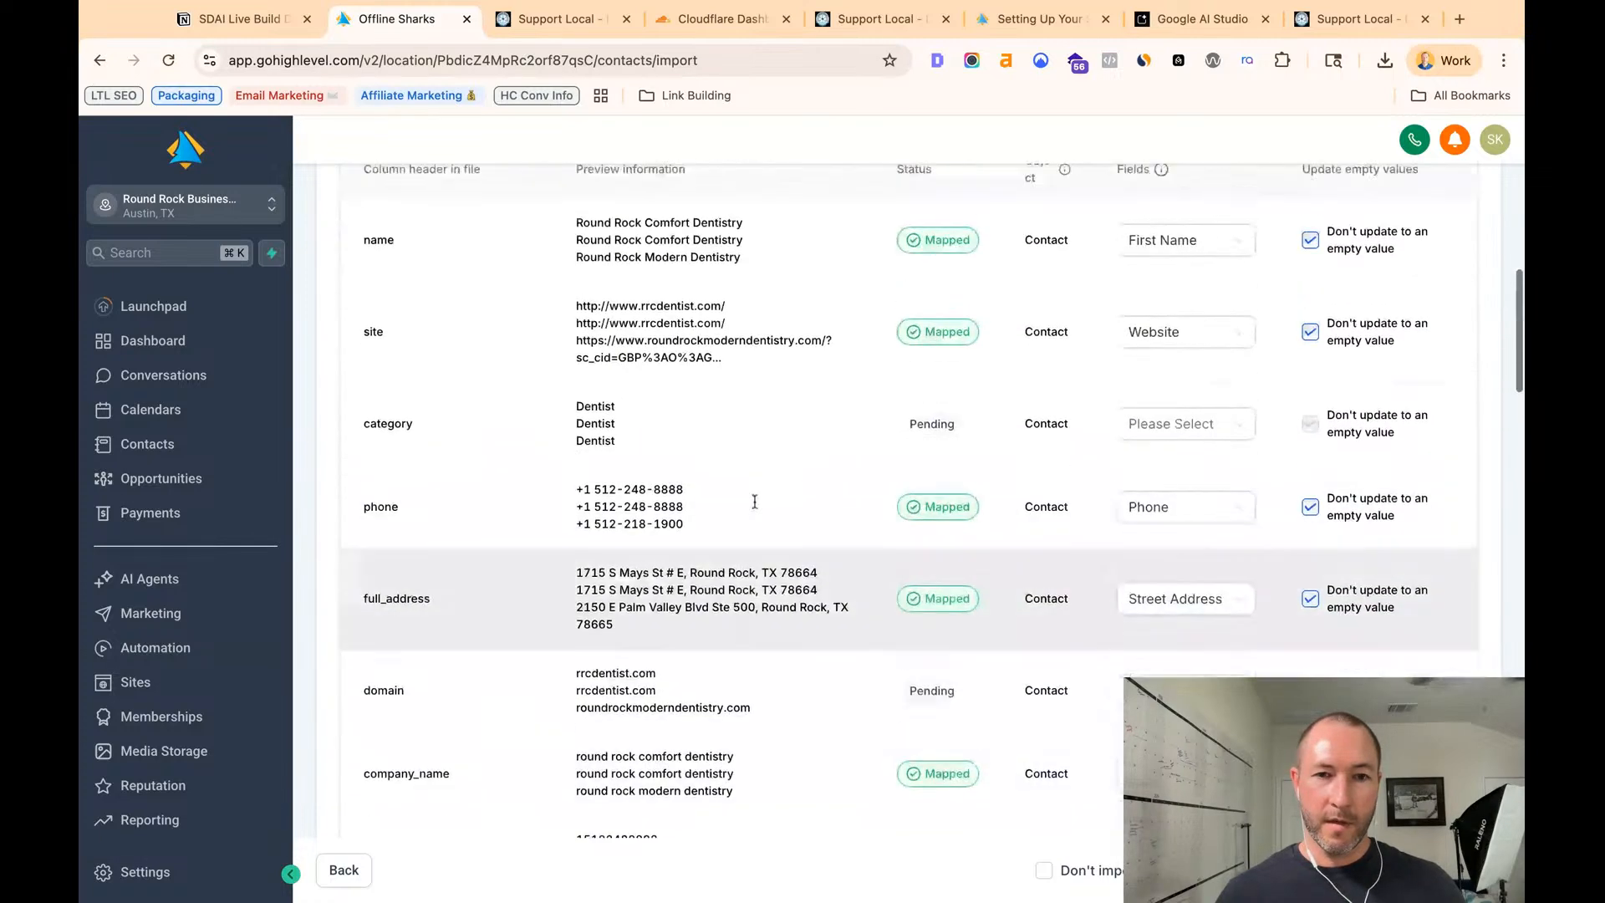
{"action": "scroll", "coordinate": [754, 502], "scroll_direction": "down", "scroll_amount": 2}
{"action": "scroll", "coordinate": [754, 507], "scroll_direction": "down", "scroll_amount": 4}
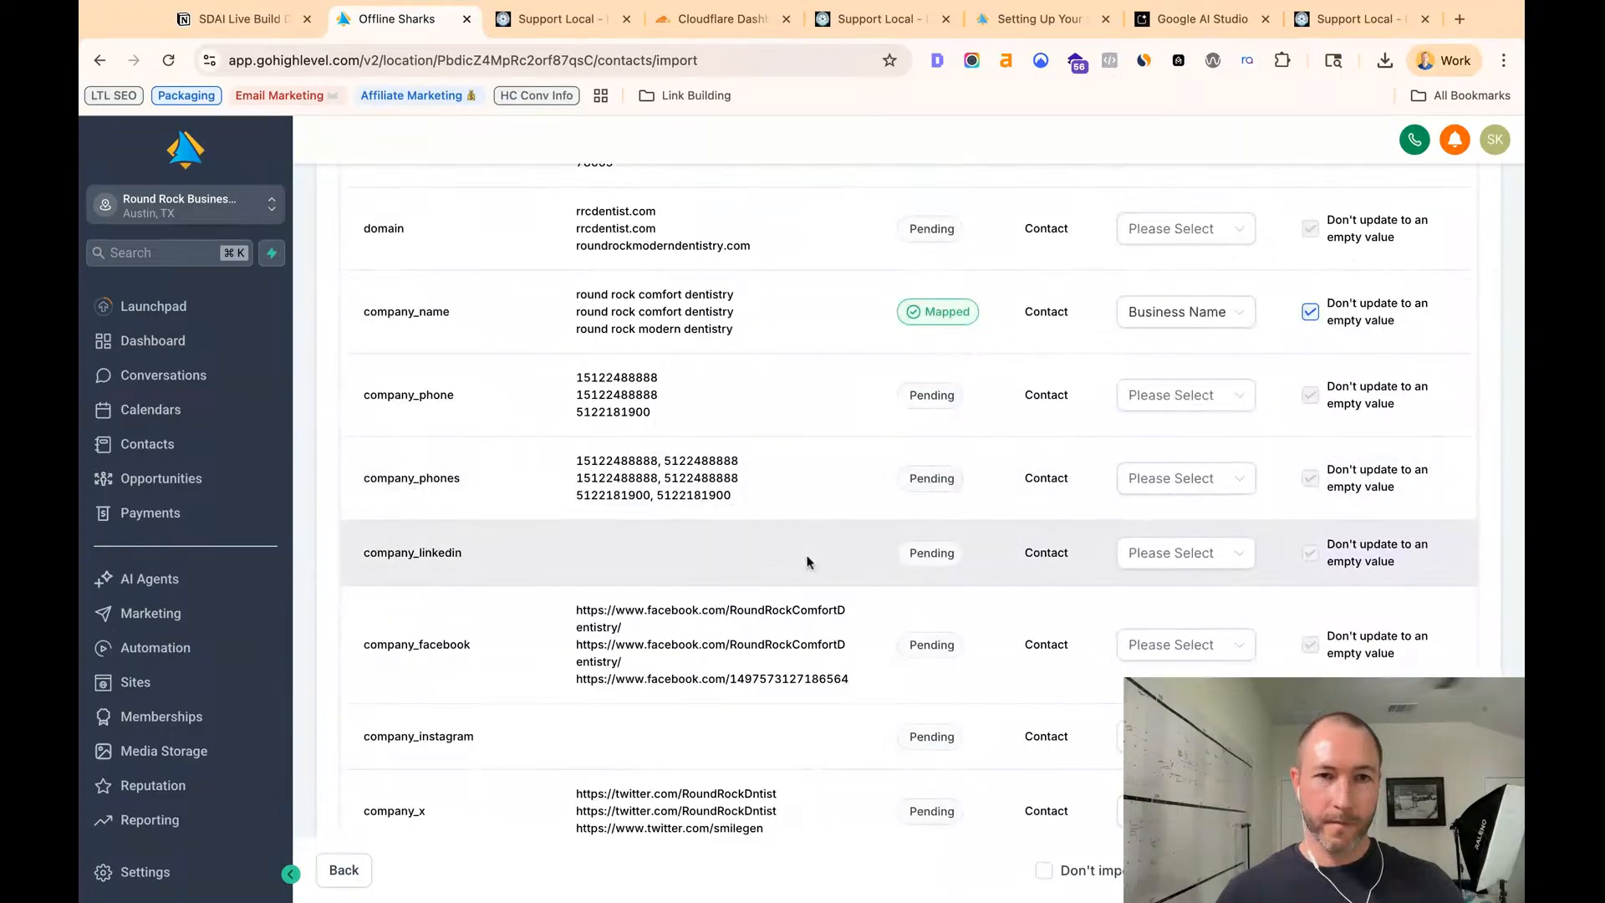
- Compare the city, postal_code and state column mappings with the checklist in Notion
{"action": "left_click", "coordinate": [238, 19]}
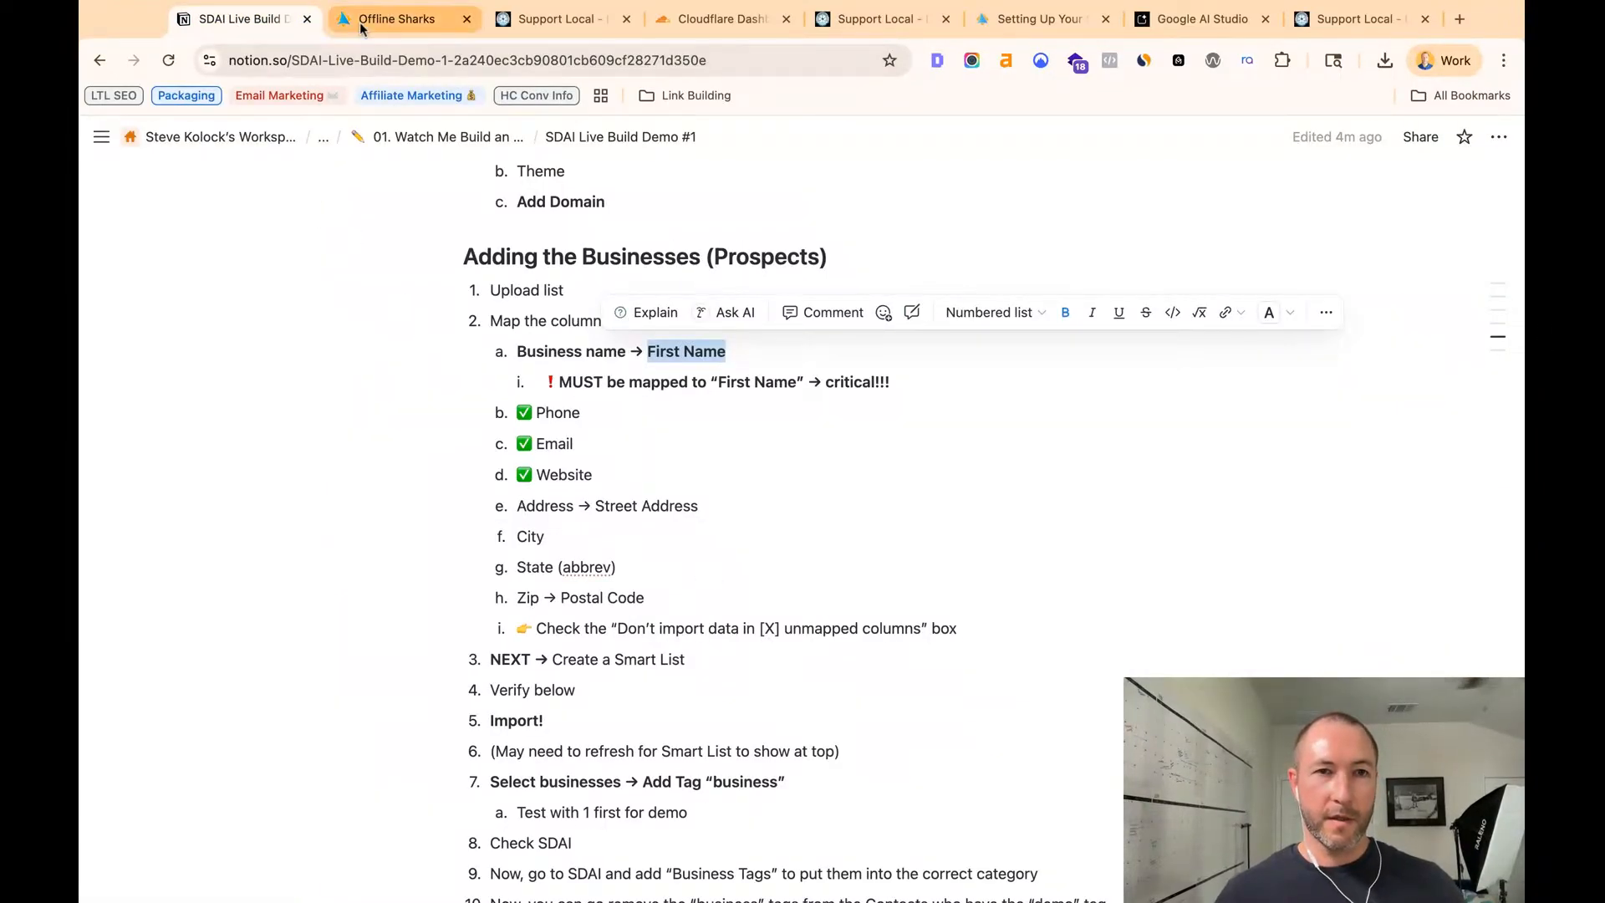
{"action": "left_click", "coordinate": [392, 19]}
{"action": "scroll", "coordinate": [706, 572], "scroll_direction": "down", "scroll_amount": 7}
{"action": "scroll", "coordinate": [706, 572], "scroll_direction": "down", "scroll_amount": 2}
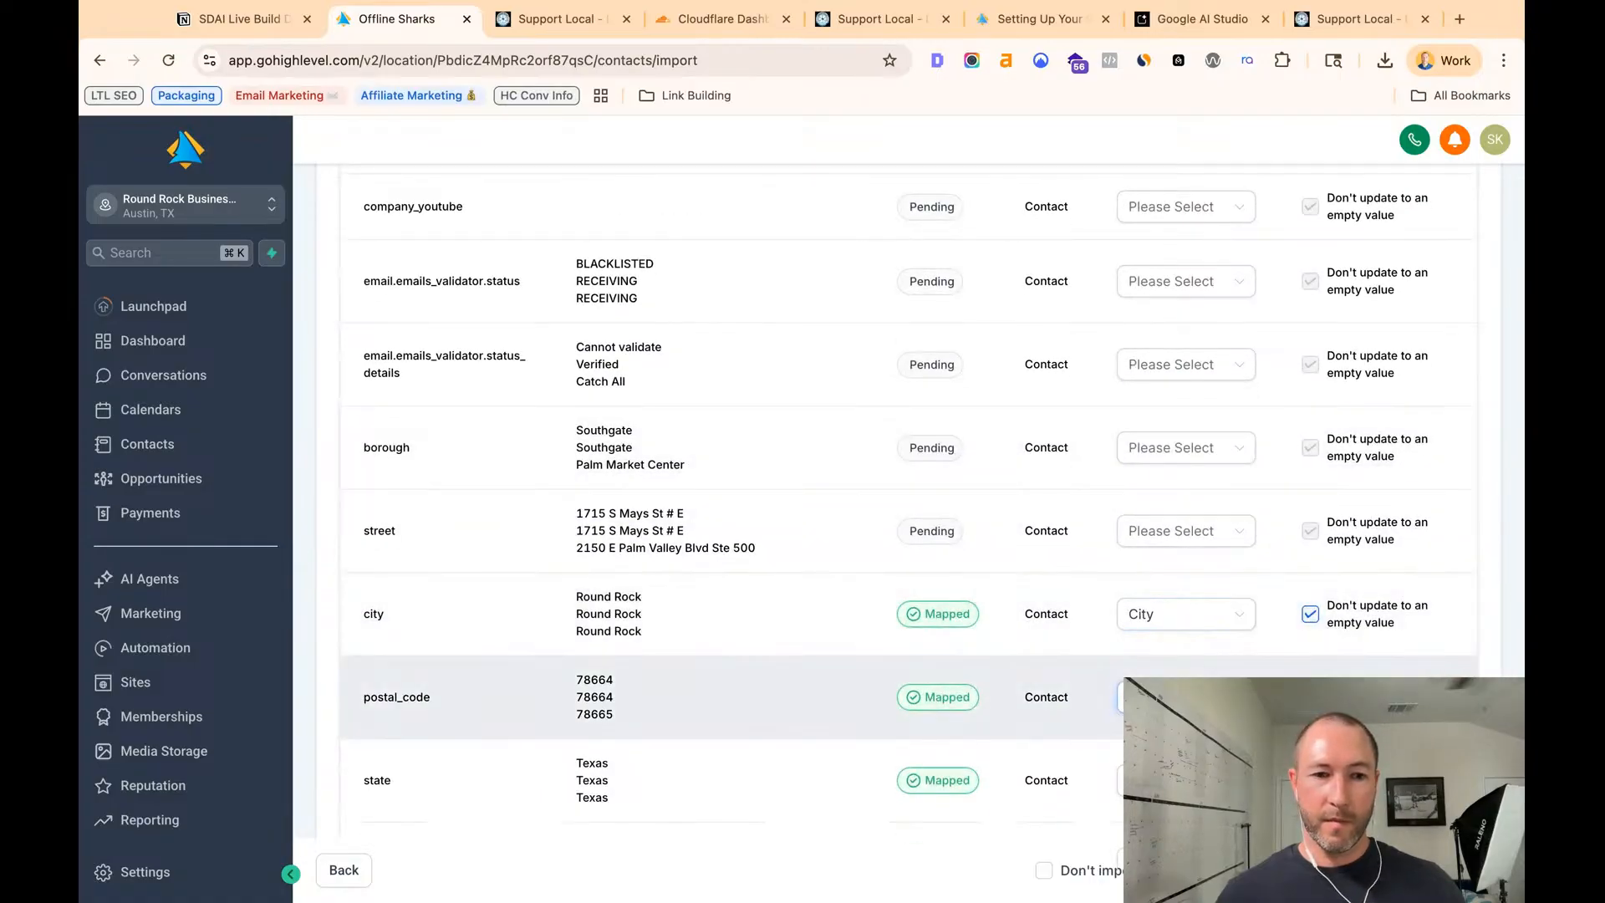
{"action": "left_click", "coordinate": [1171, 697]}
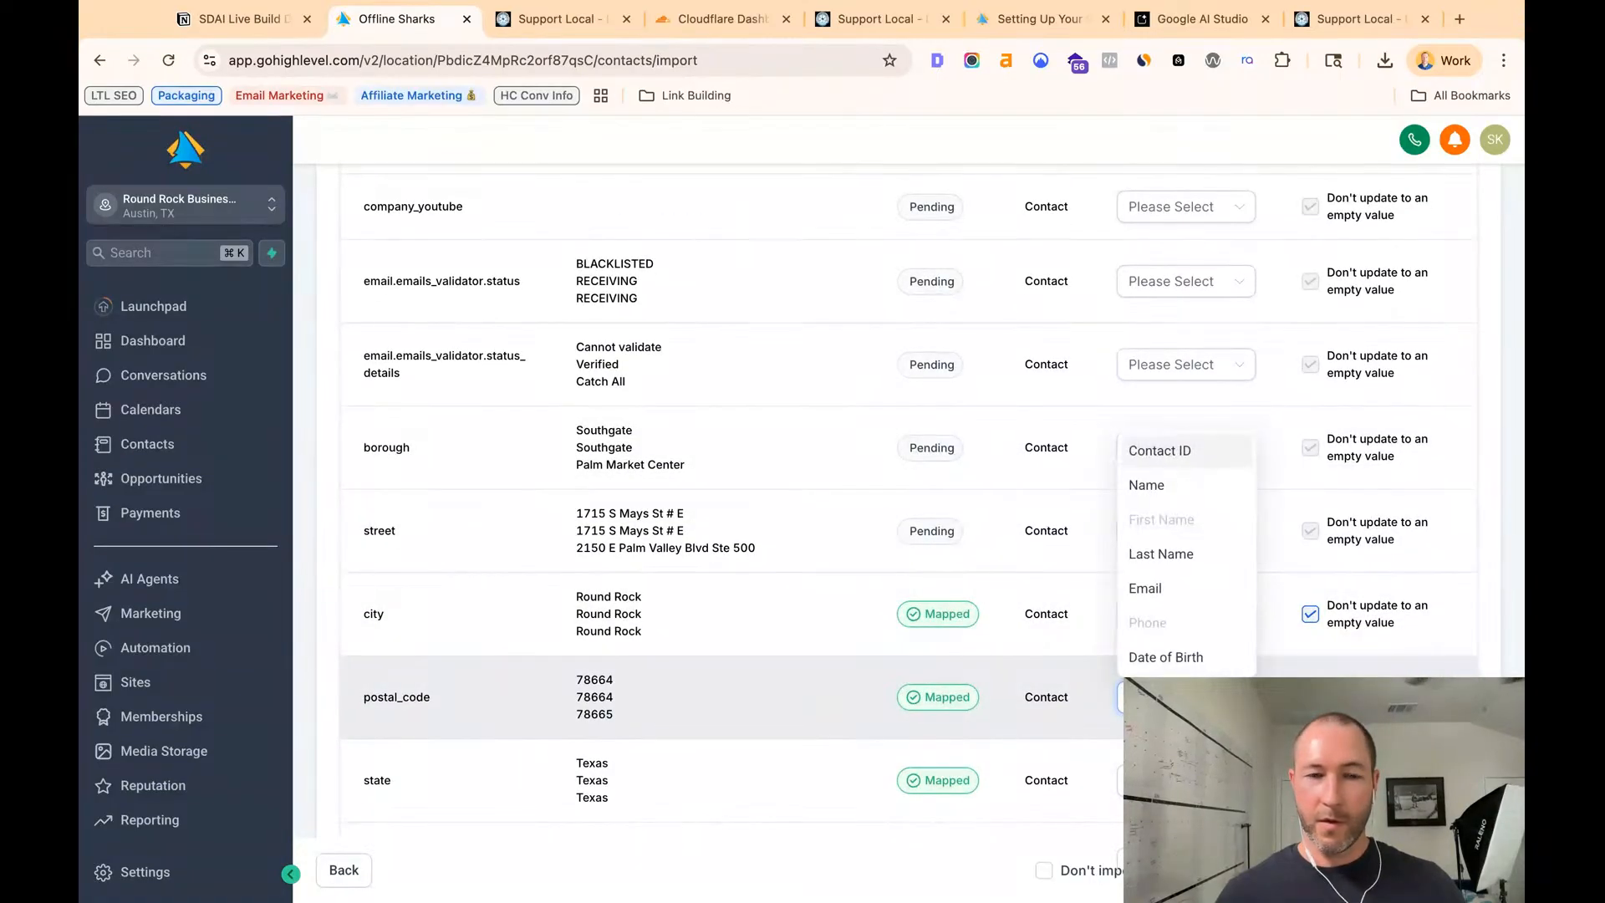
{"action": "left_click", "coordinate": [222, 15]}
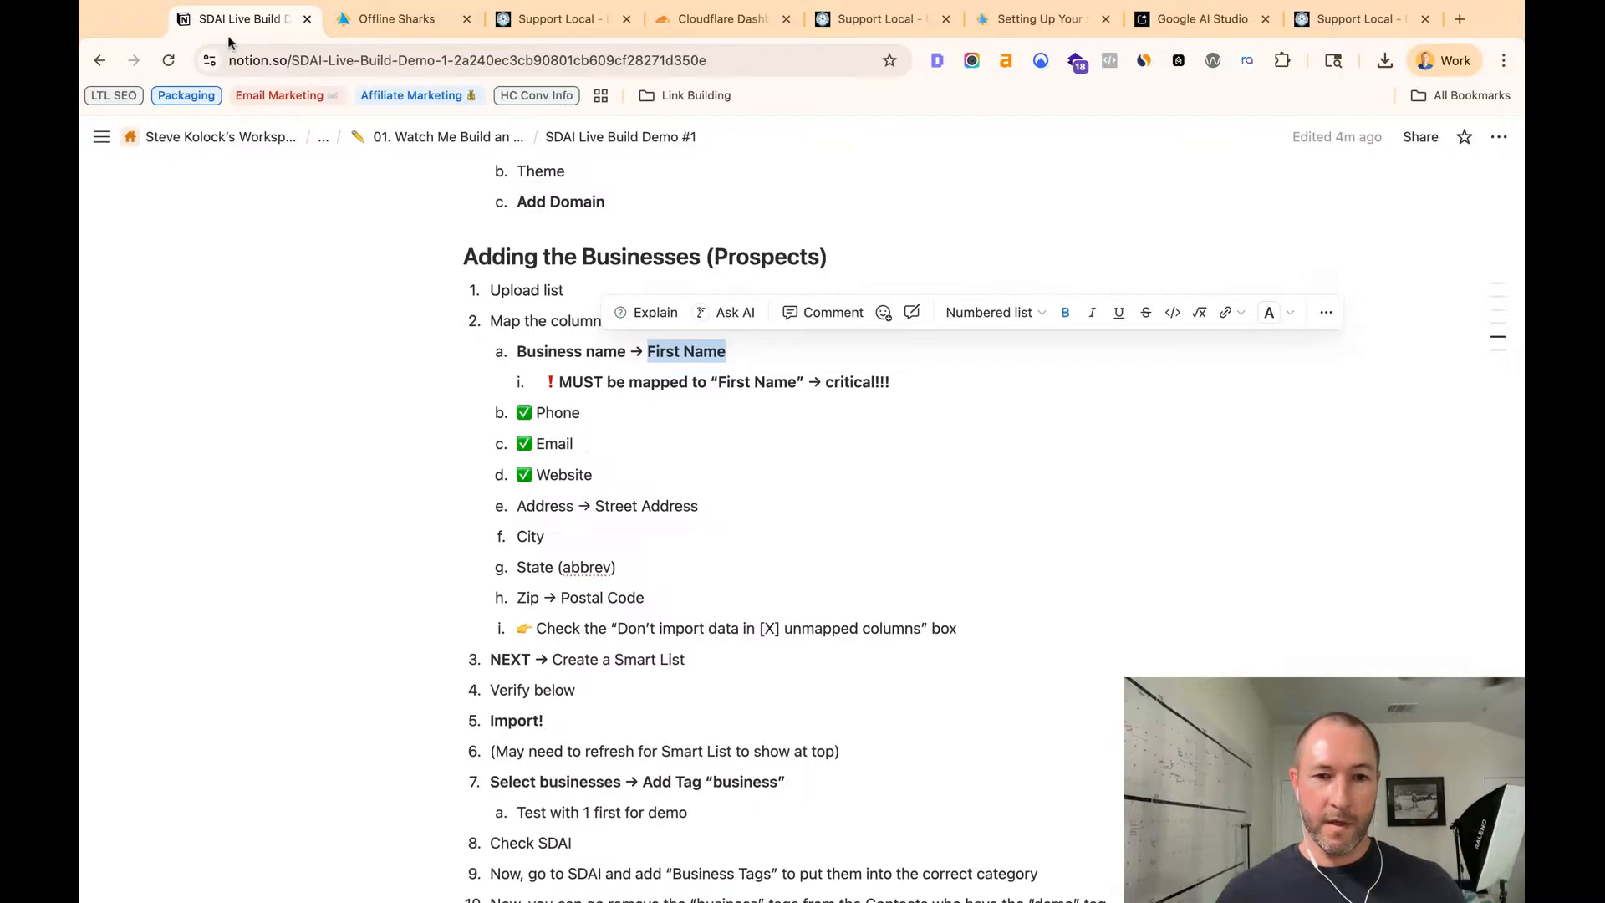
{"action": "left_click", "coordinate": [359, 25]}
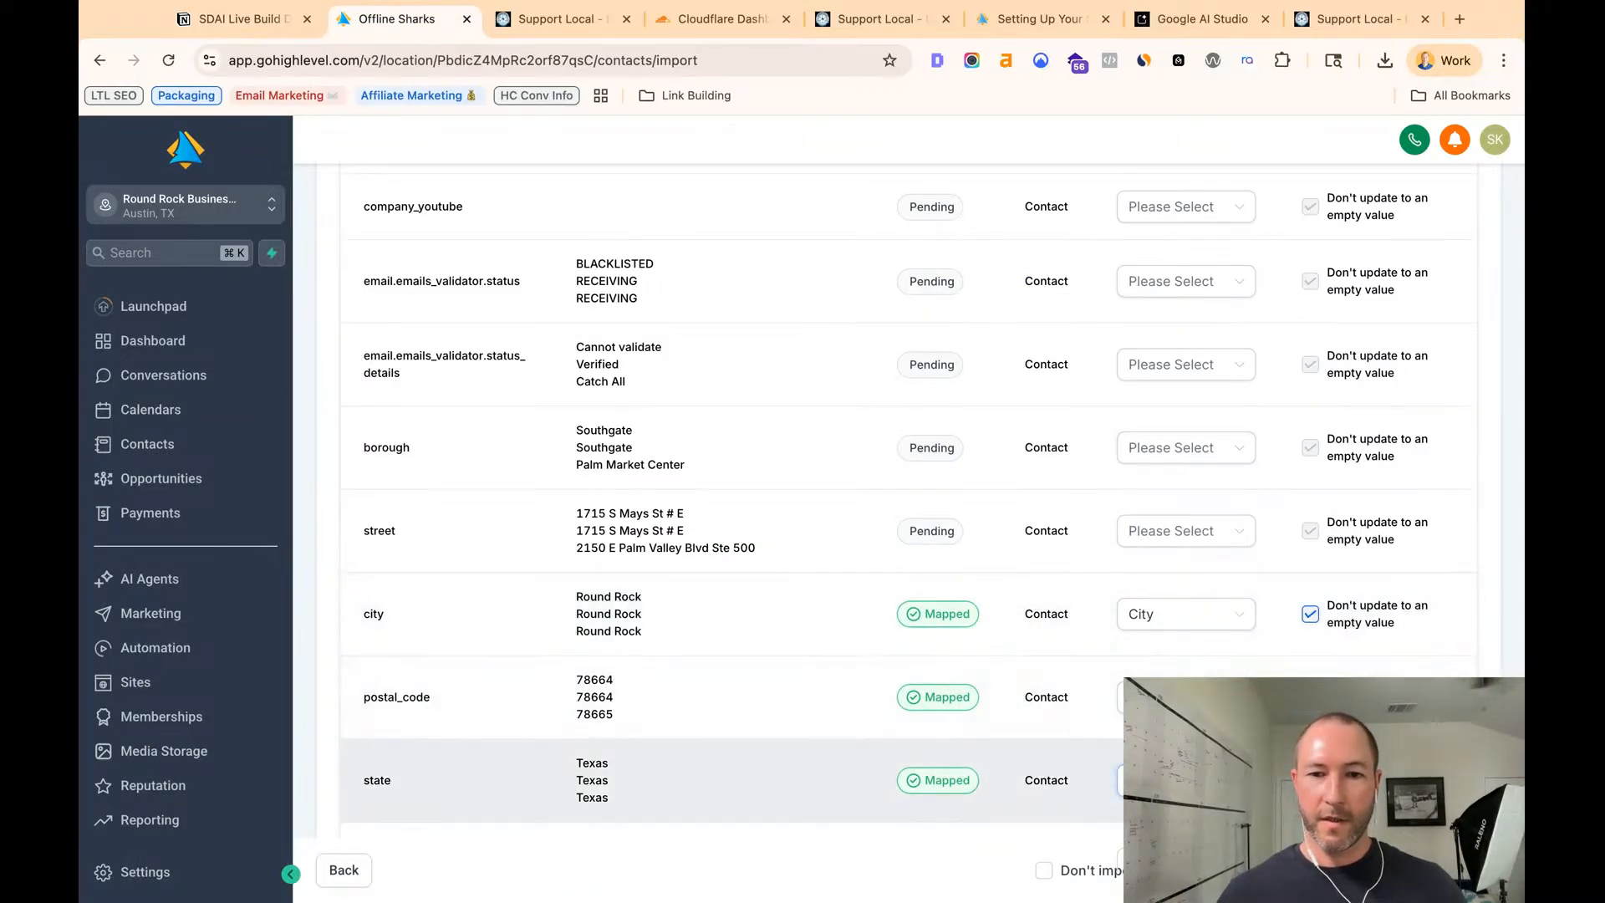
- Reread the prospect import steps in Notion and return to the beginning of the column mapping table
{"action": "left_click", "coordinate": [224, 20]}
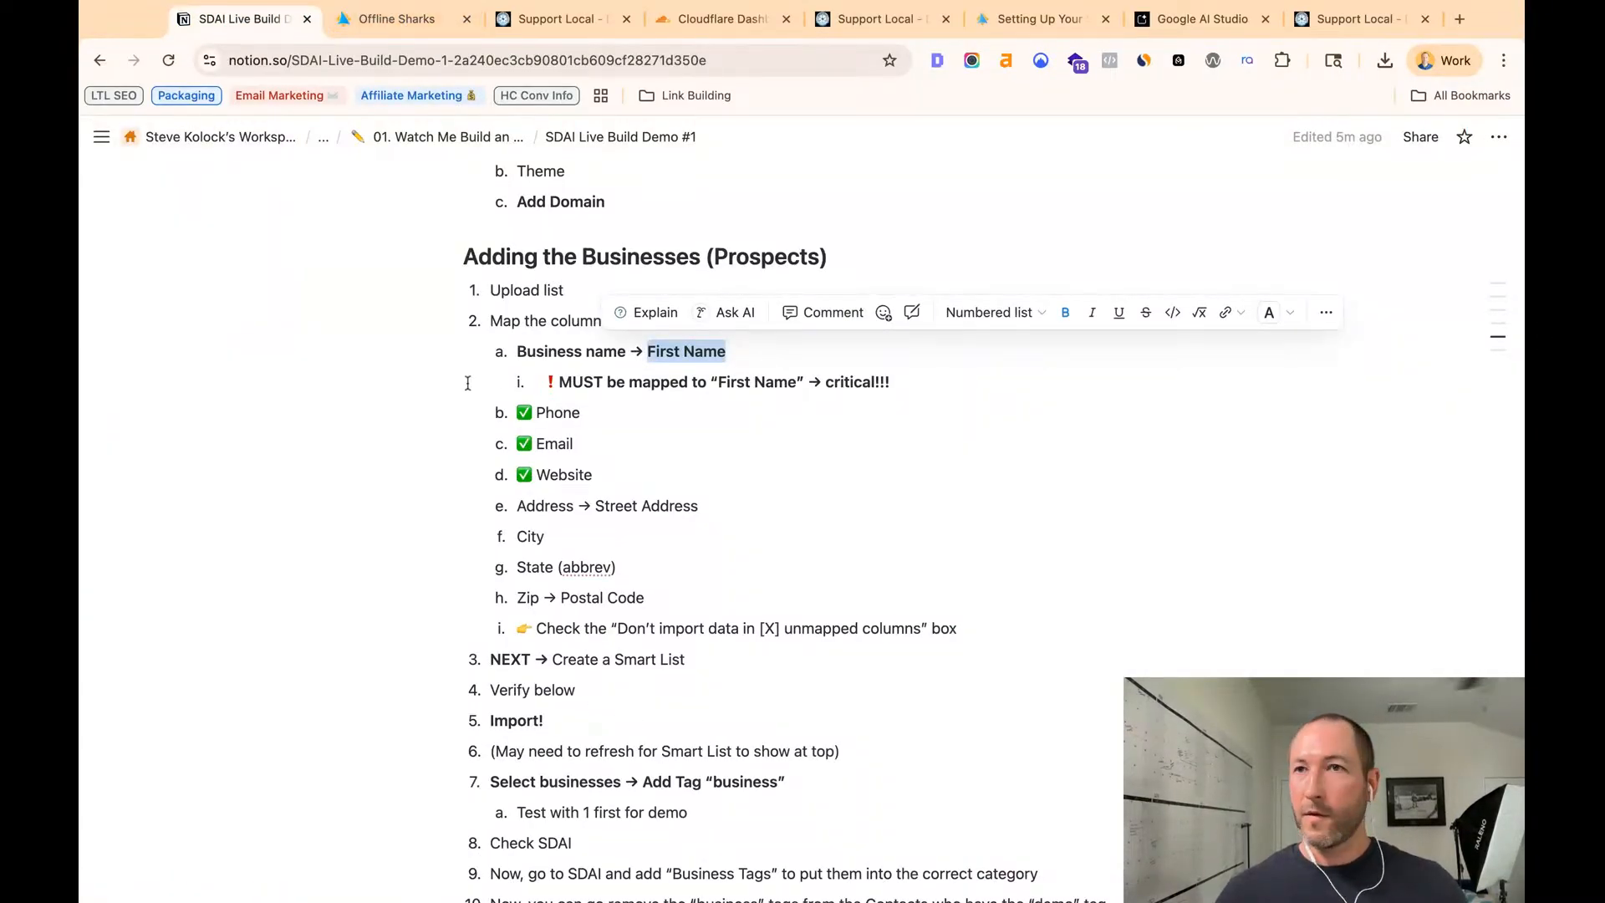
{"action": "scroll", "coordinate": [457, 360], "scroll_direction": "down", "scroll_amount": 2}
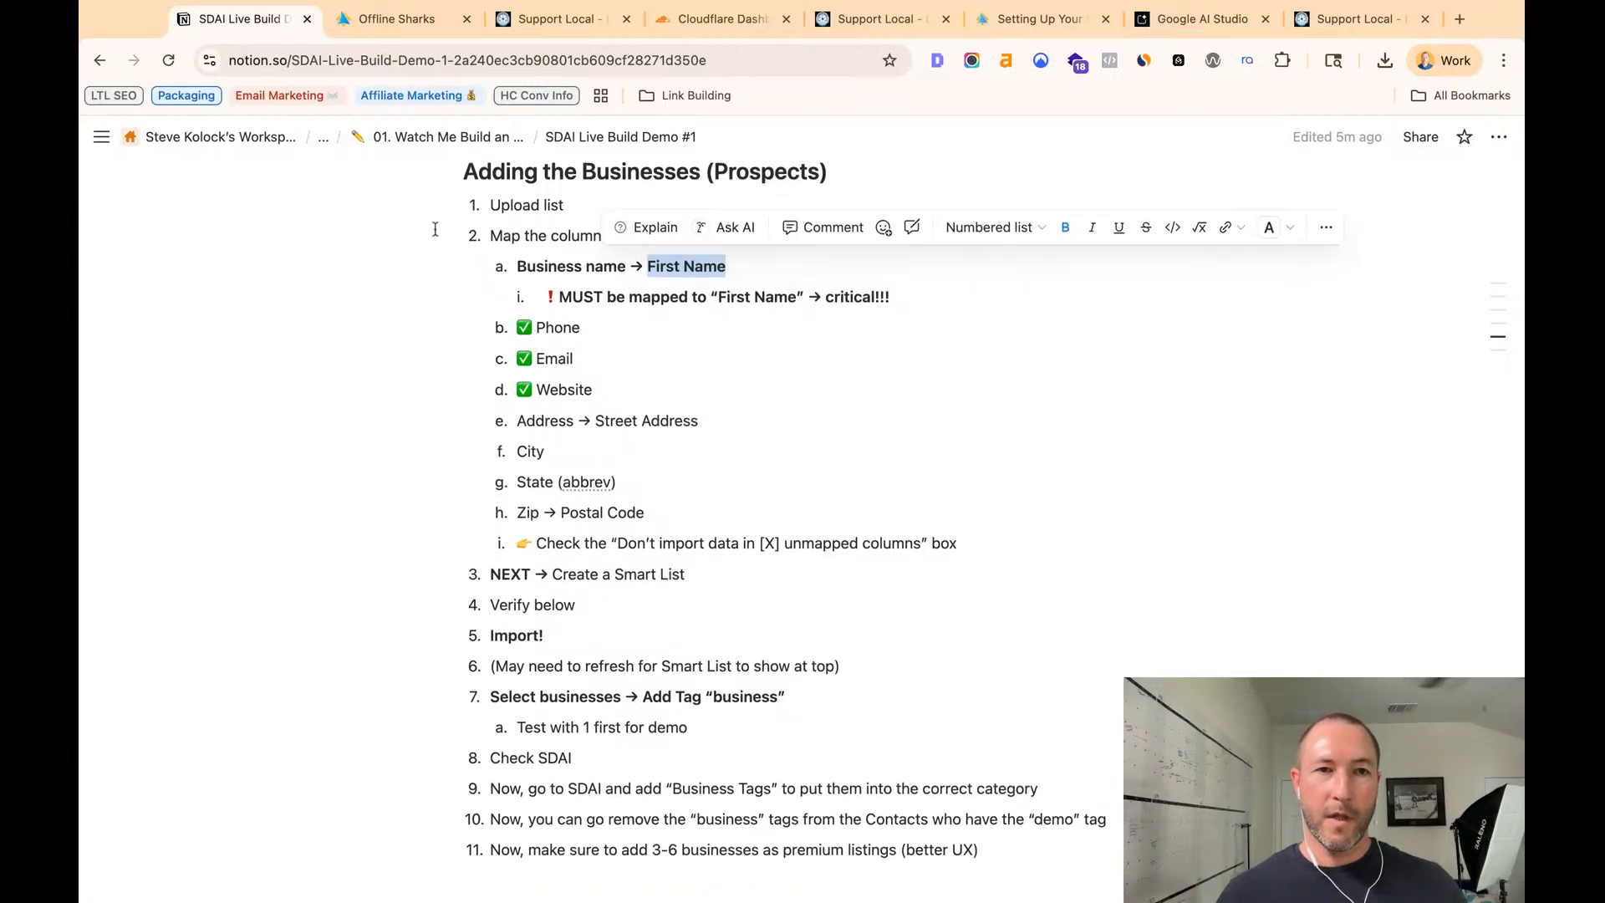
{"action": "left_click", "coordinate": [369, 26]}
{"action": "scroll", "coordinate": [890, 610], "scroll_direction": "up", "scroll_amount": 15}
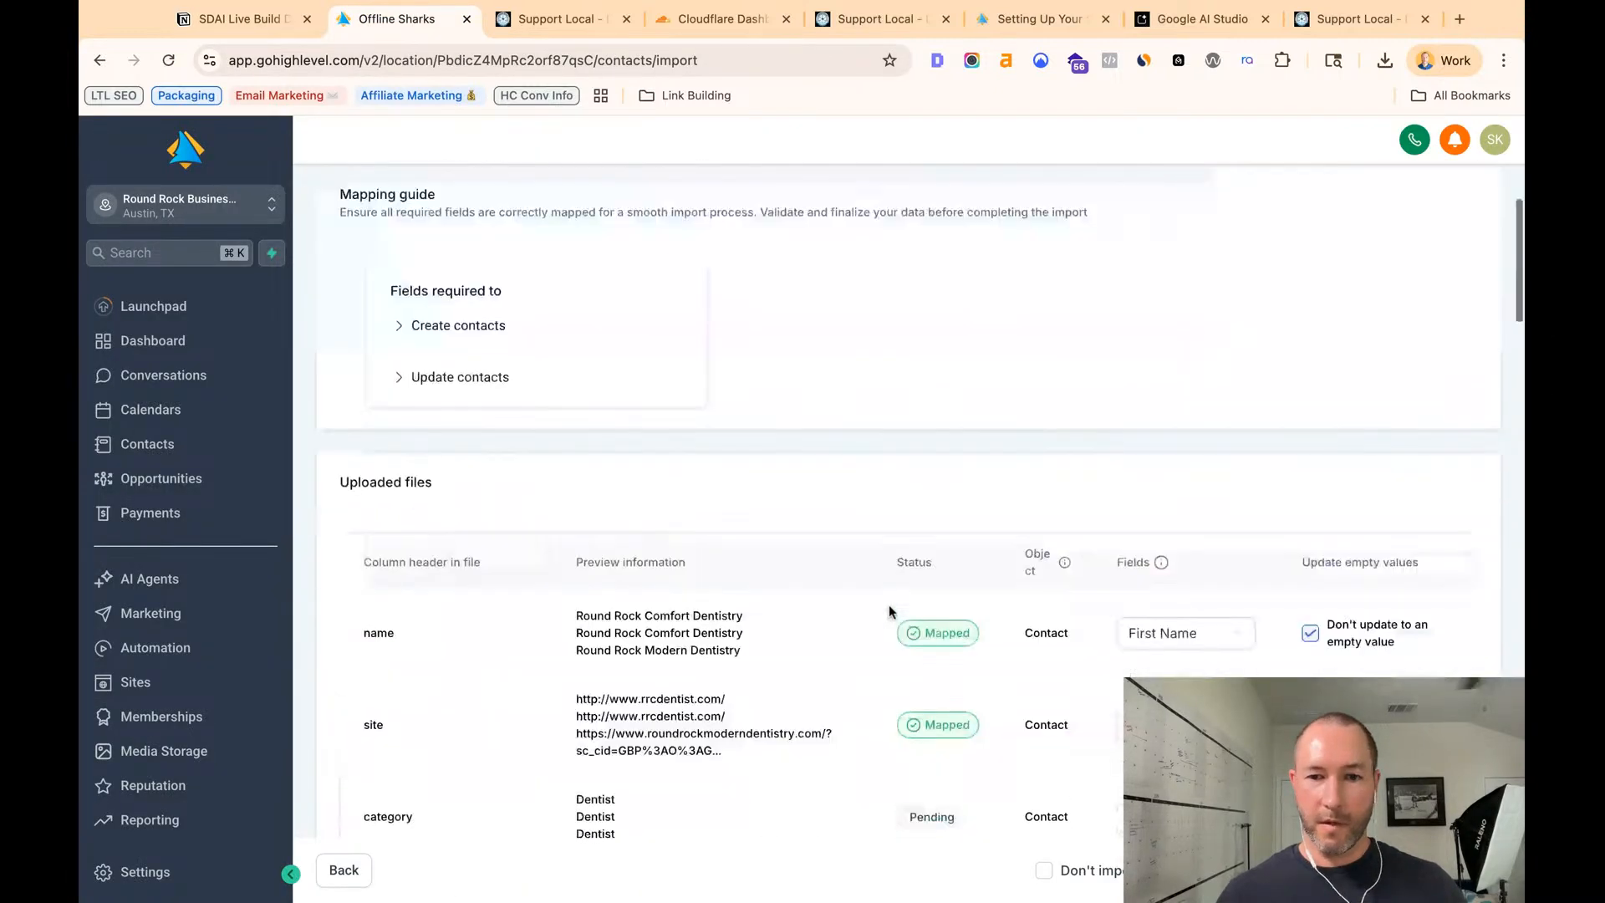
- Examine the column mapping table from the name column through to the company_insights columns
{"action": "scroll", "coordinate": [890, 604], "scroll_direction": "down", "scroll_amount": 3}
{"action": "scroll", "coordinate": [465, 641], "scroll_direction": "down", "scroll_amount": 6}
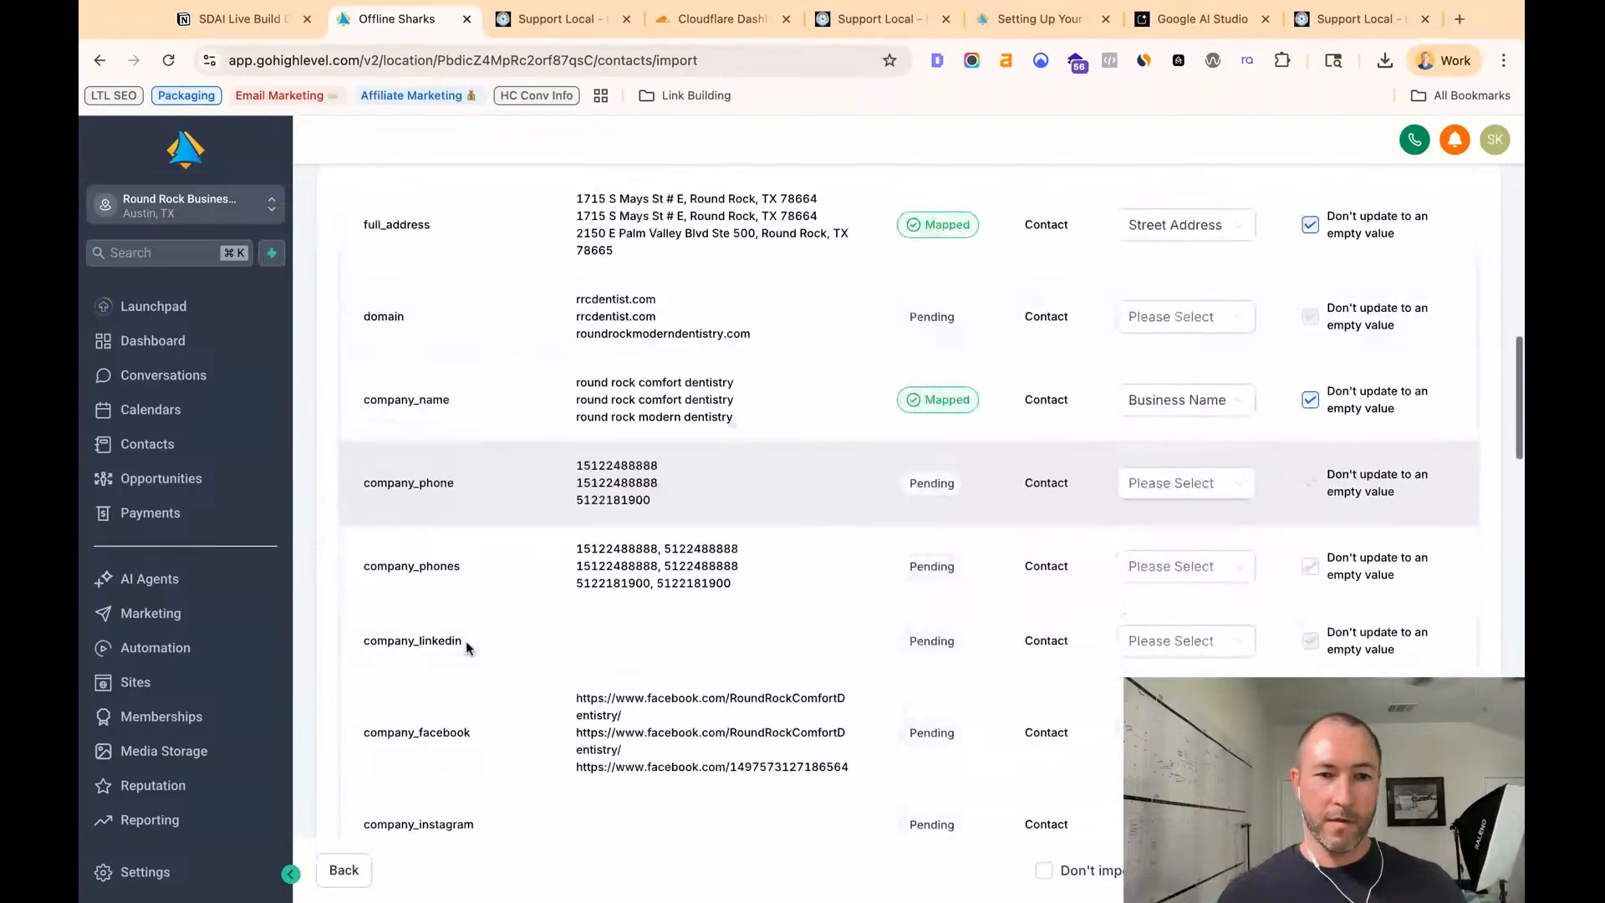
{"action": "scroll", "coordinate": [465, 641], "scroll_direction": "down", "scroll_amount": 15}
{"action": "scroll", "coordinate": [465, 640], "scroll_direction": "down", "scroll_amount": 18}
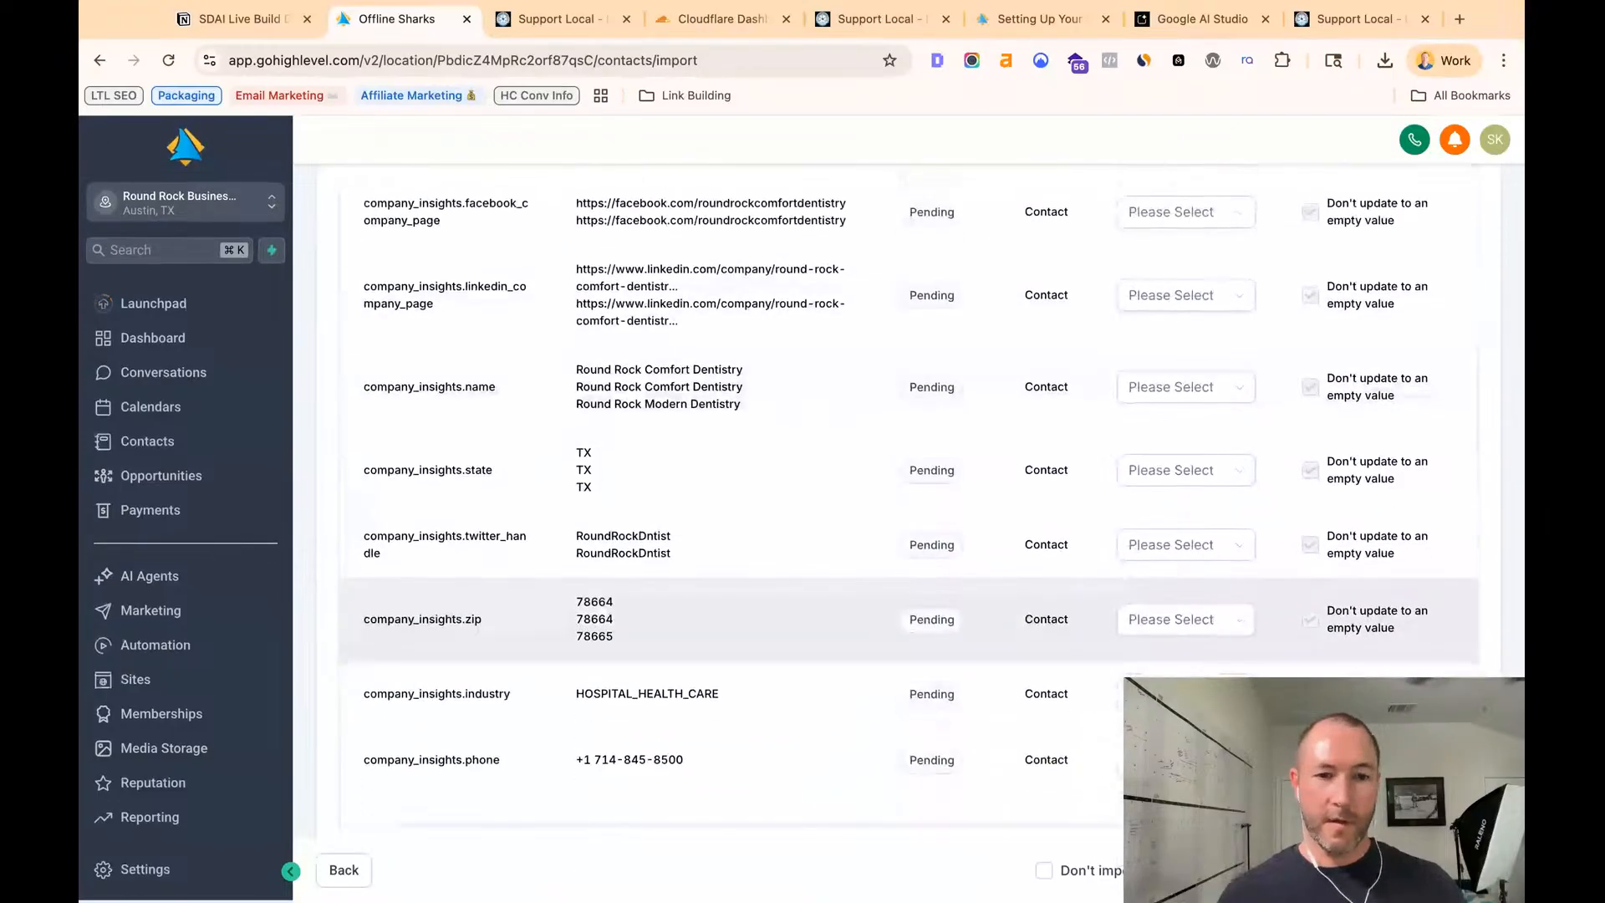
{"action": "scroll", "coordinate": [679, 635], "scroll_direction": "up", "scroll_amount": 1}
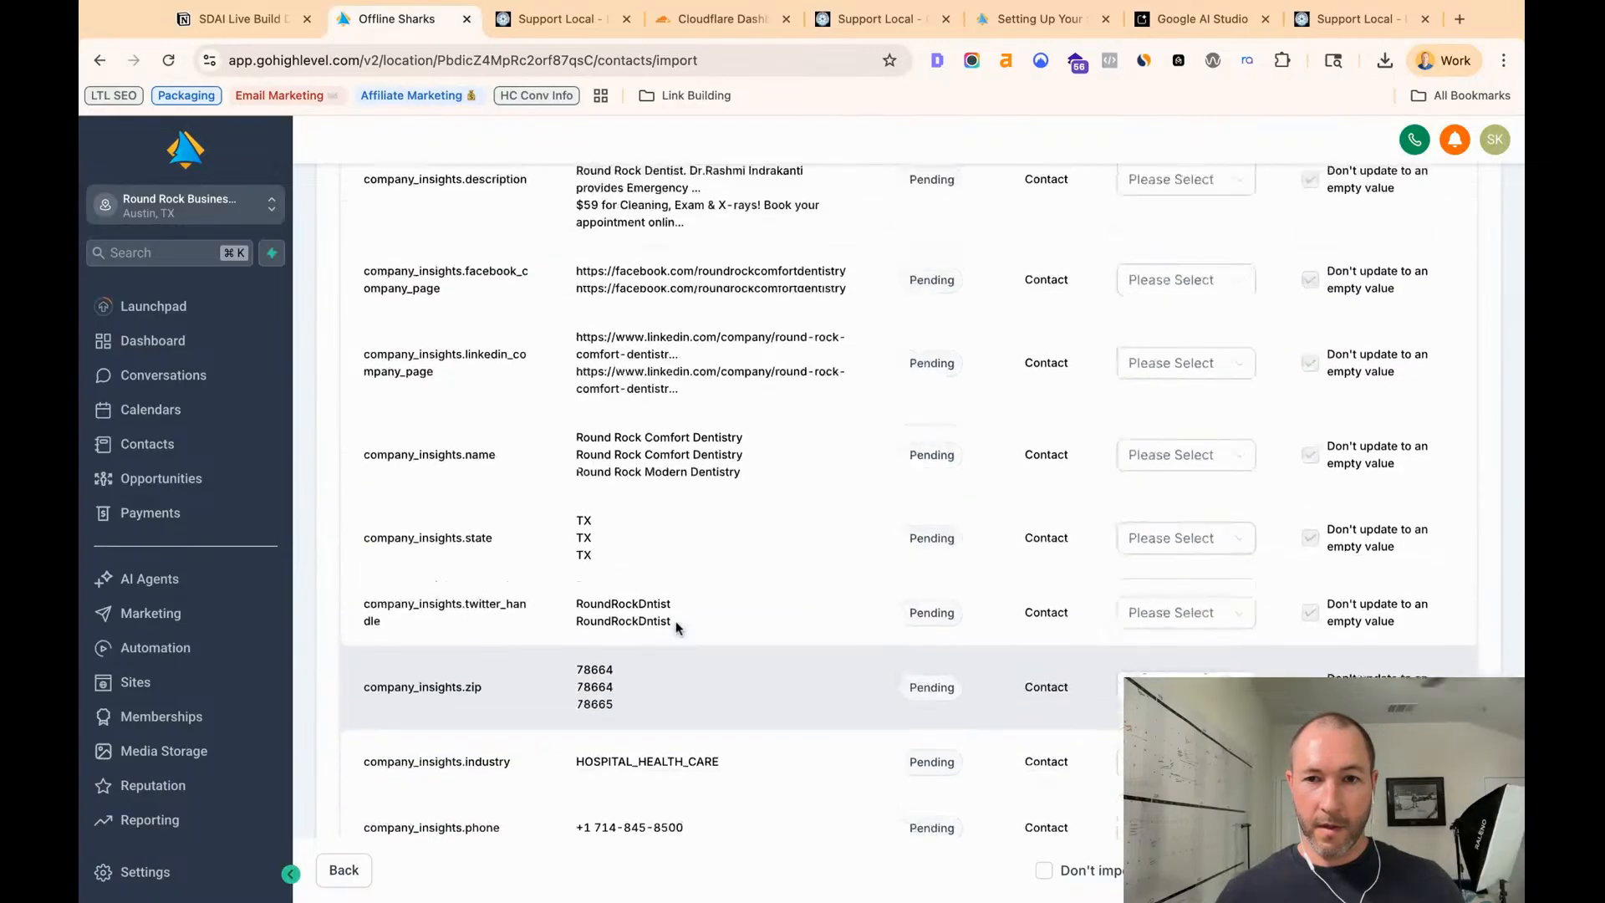
{"action": "scroll", "coordinate": [675, 627], "scroll_direction": "up", "scroll_amount": 2}
{"action": "scroll", "coordinate": [676, 627], "scroll_direction": "down", "scroll_amount": 3}
- Recheck the mappings from the company_insights columns back to category, and again down to company_insights.phone
{"action": "scroll", "coordinate": [675, 660], "scroll_direction": "up", "scroll_amount": 6}
{"action": "scroll", "coordinate": [675, 501], "scroll_direction": "up", "scroll_amount": 7}
{"action": "scroll", "coordinate": [675, 761], "scroll_direction": "up", "scroll_amount": 8}
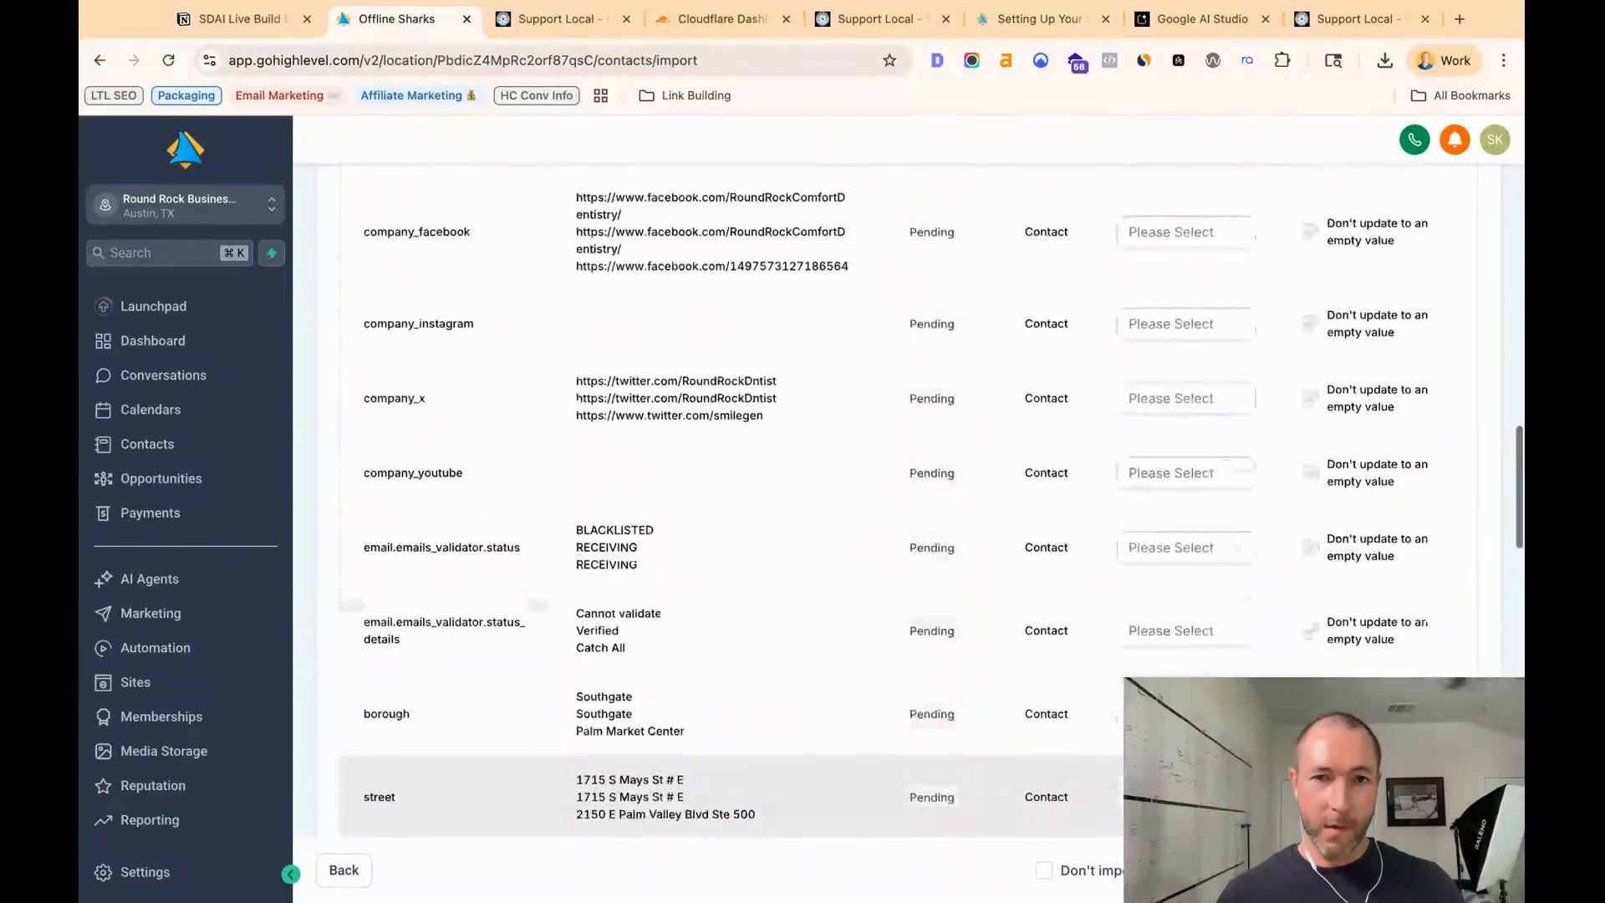
{"action": "scroll", "coordinate": [675, 778], "scroll_direction": "up", "scroll_amount": 8}
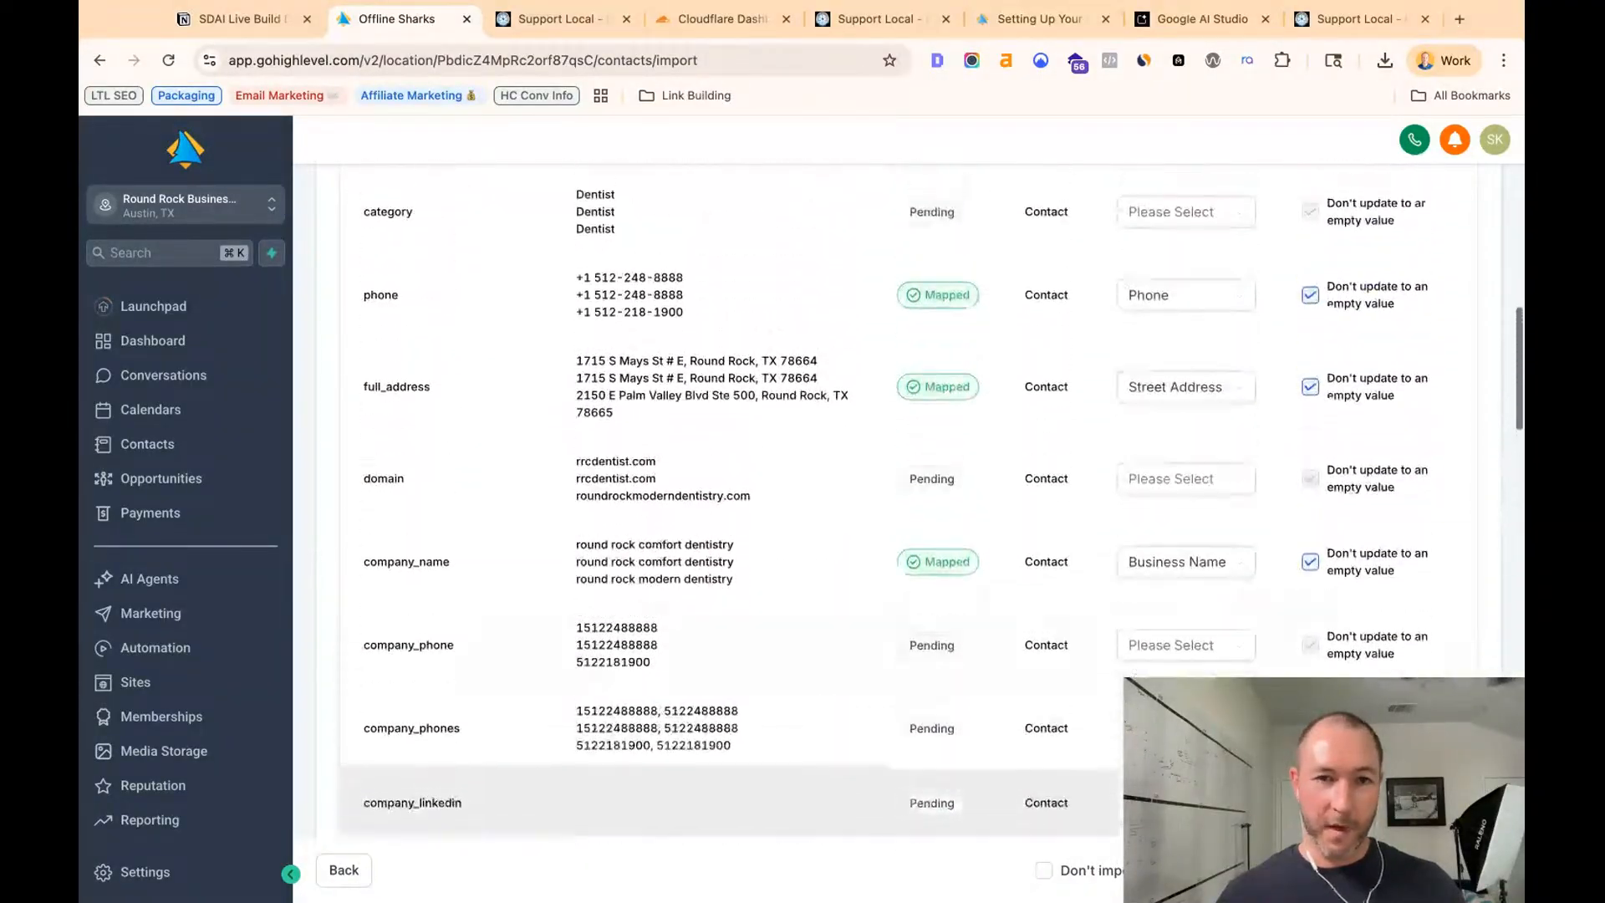
{"action": "scroll", "coordinate": [736, 494], "scroll_direction": "up", "scroll_amount": 4}
{"action": "scroll", "coordinate": [736, 652], "scroll_direction": "down", "scroll_amount": 12}
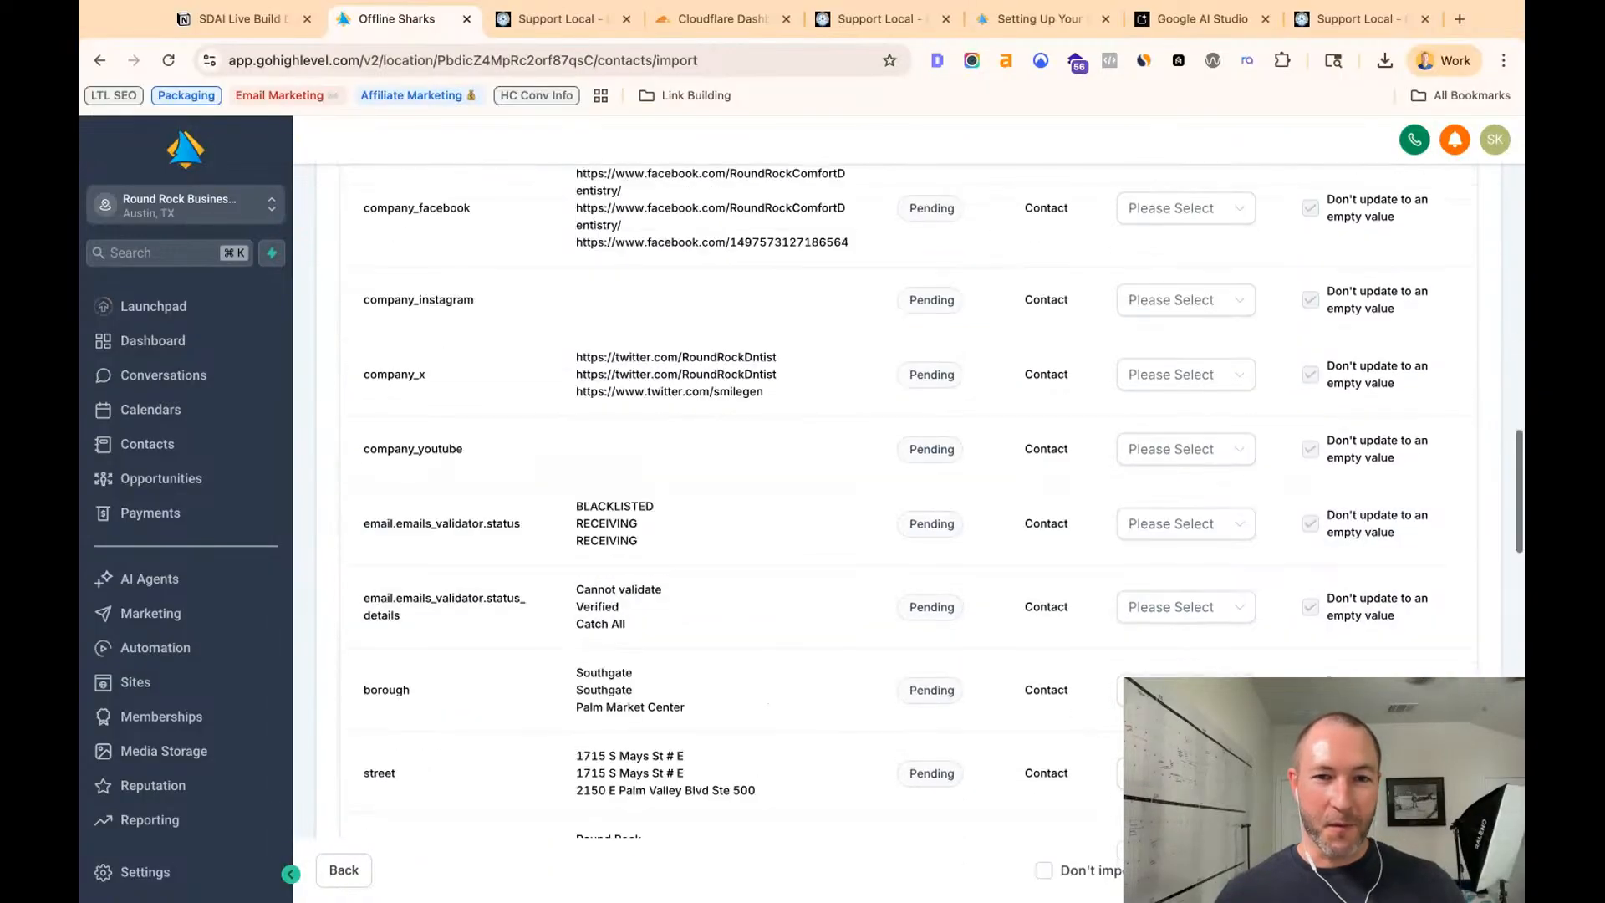
{"action": "scroll", "coordinate": [836, 502], "scroll_direction": "down", "scroll_amount": 2}
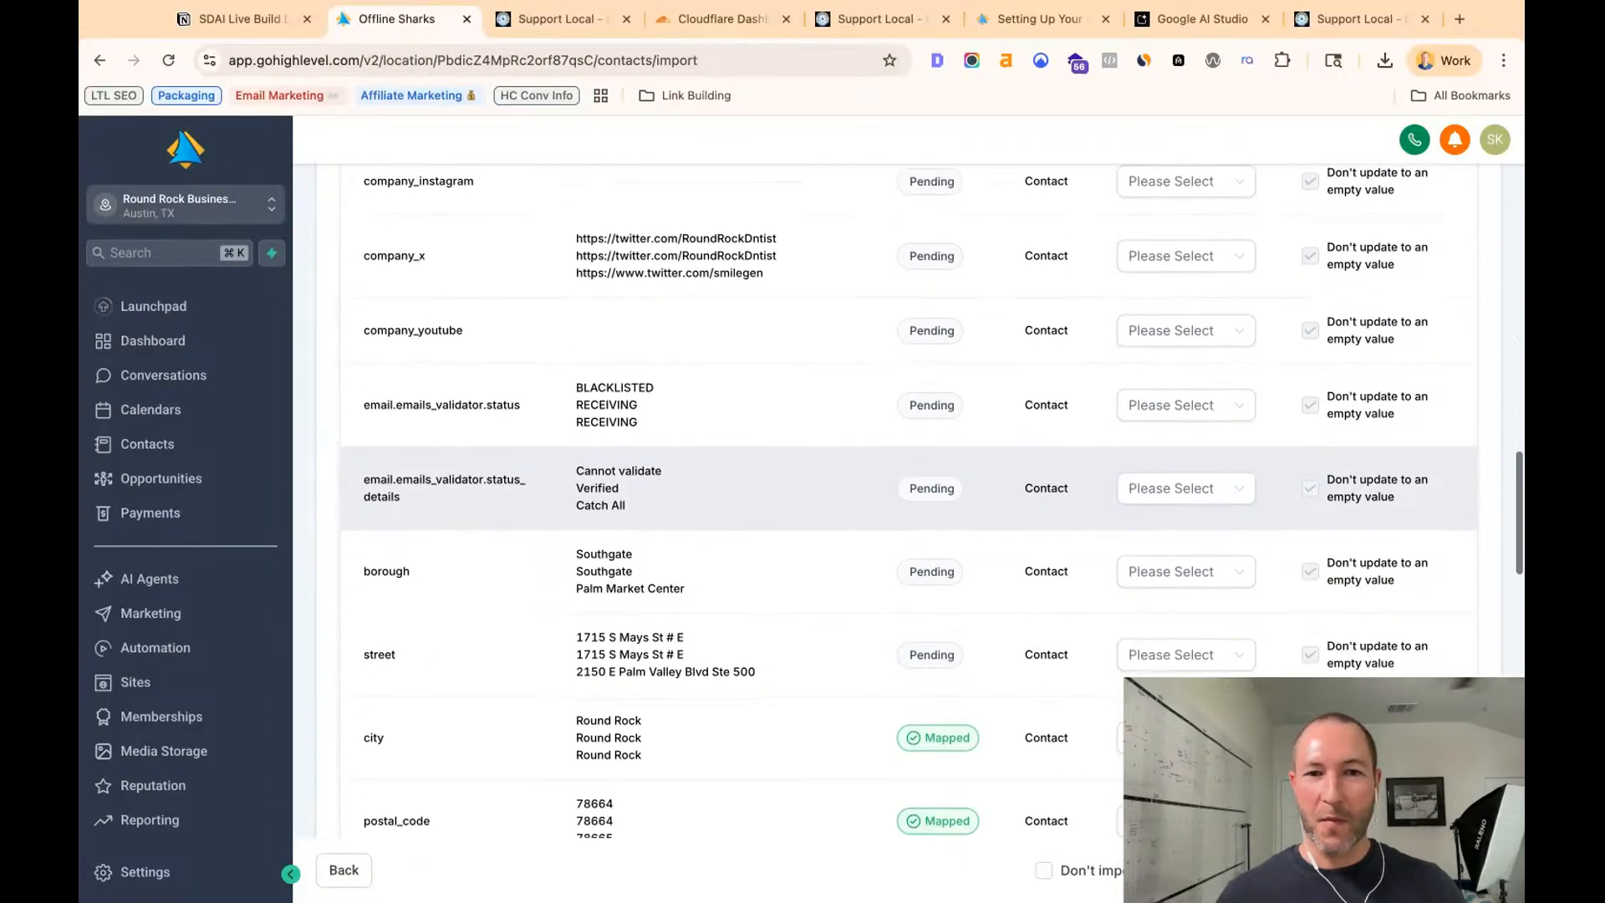
{"action": "scroll", "coordinate": [837, 636], "scroll_direction": "down", "scroll_amount": 3}
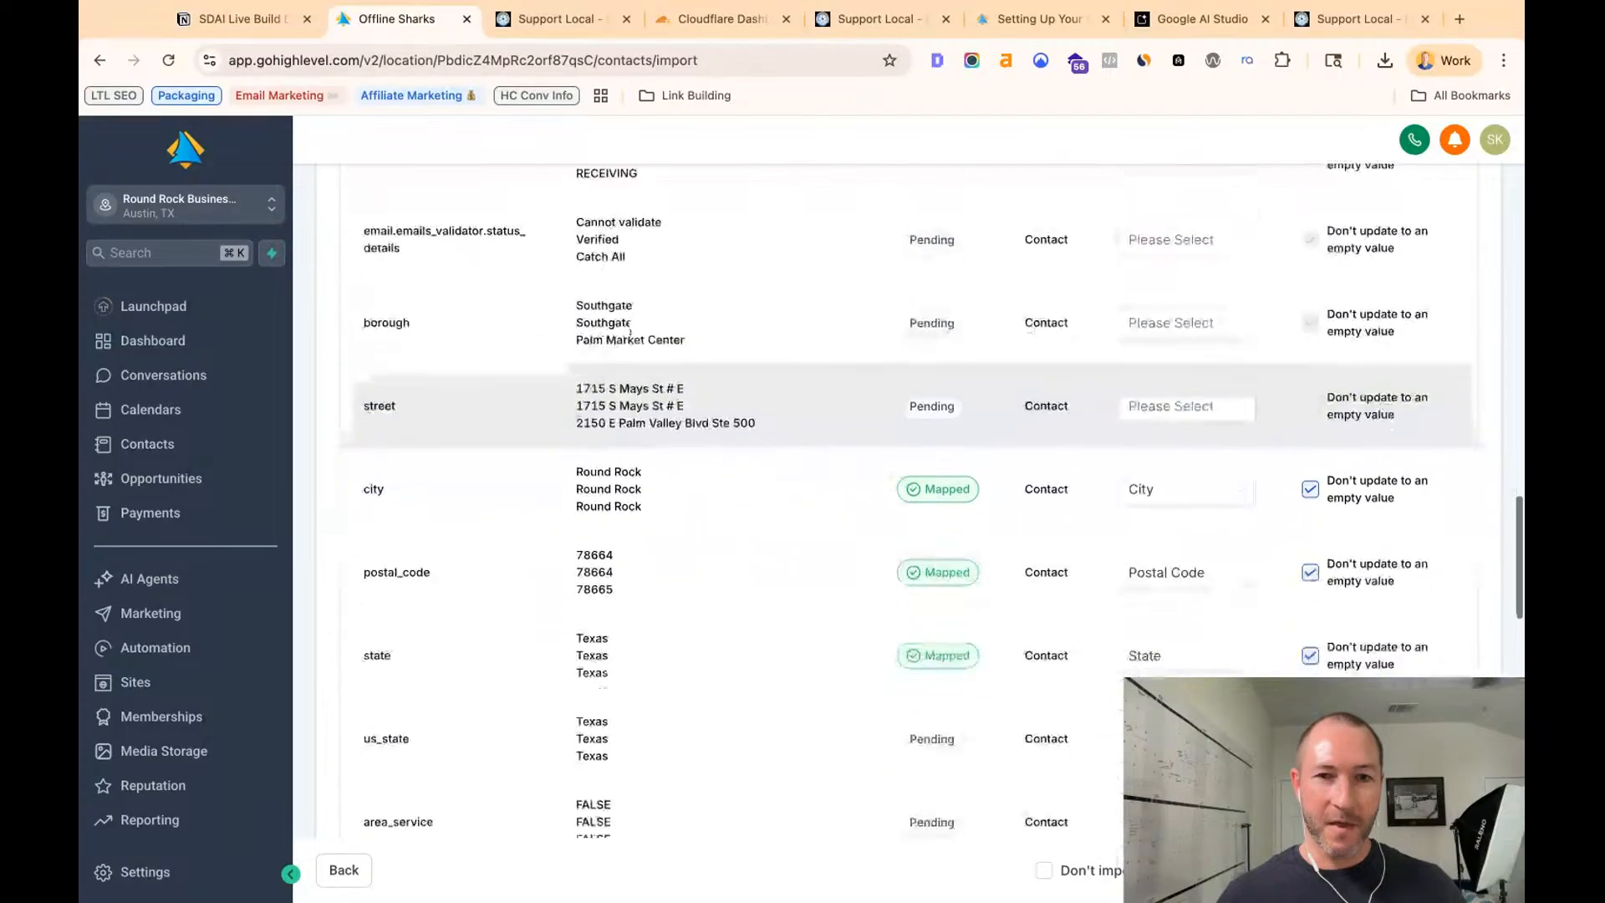
{"action": "scroll", "coordinate": [836, 635], "scroll_direction": "down", "scroll_amount": 3}
{"action": "scroll", "coordinate": [616, 298], "scroll_direction": "down", "scroll_amount": 10}
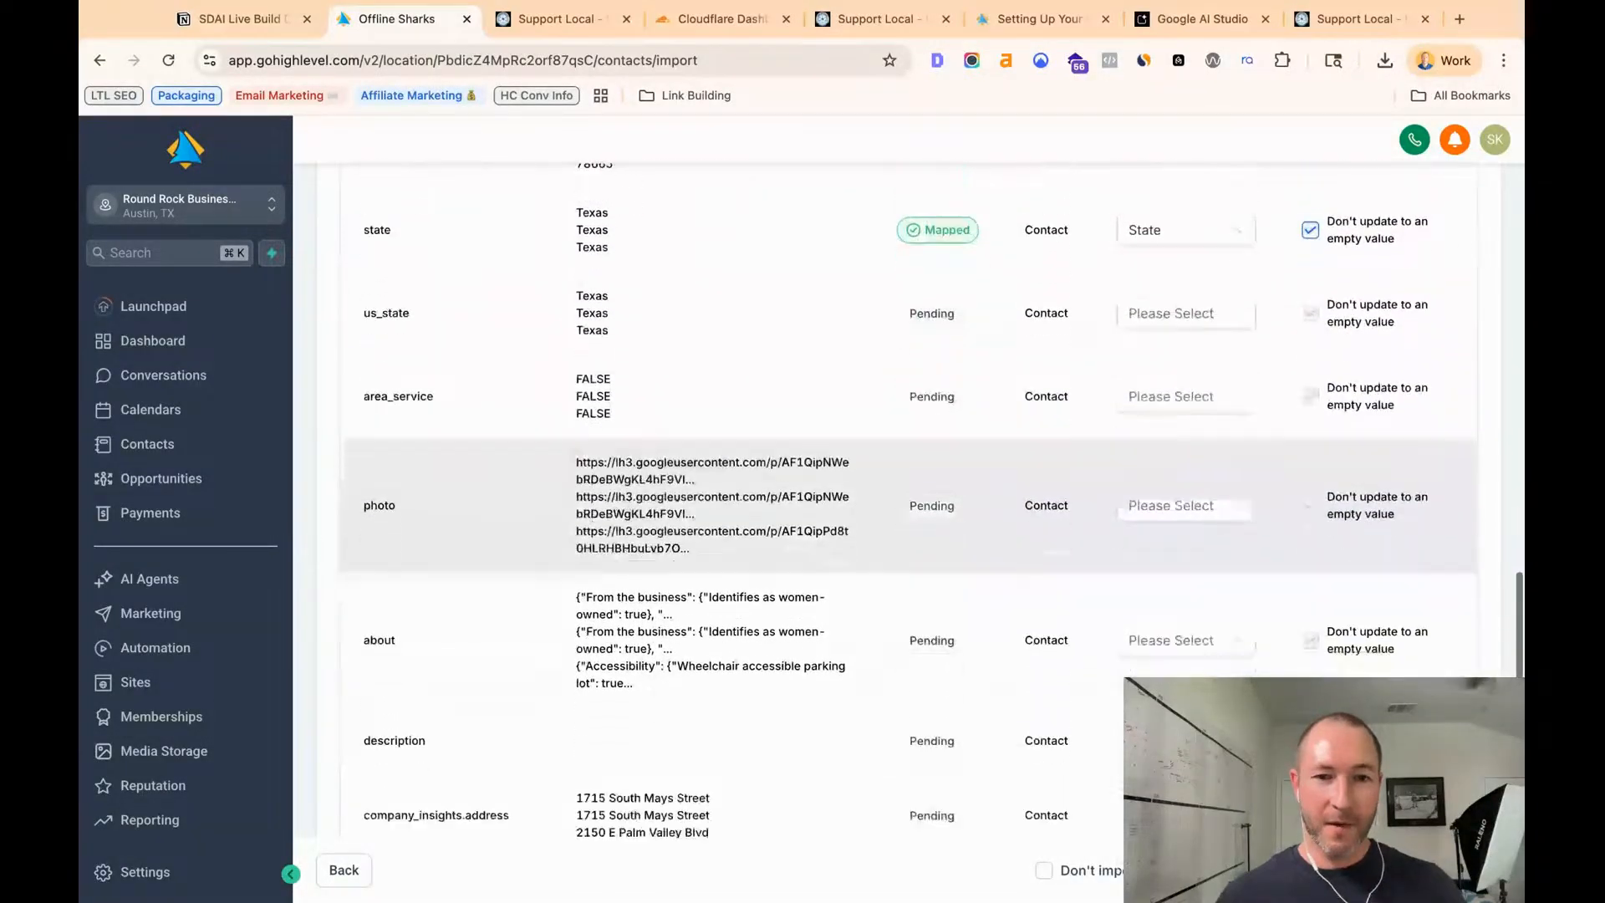
{"action": "scroll", "coordinate": [616, 298], "scroll_direction": "down", "scroll_amount": 12}
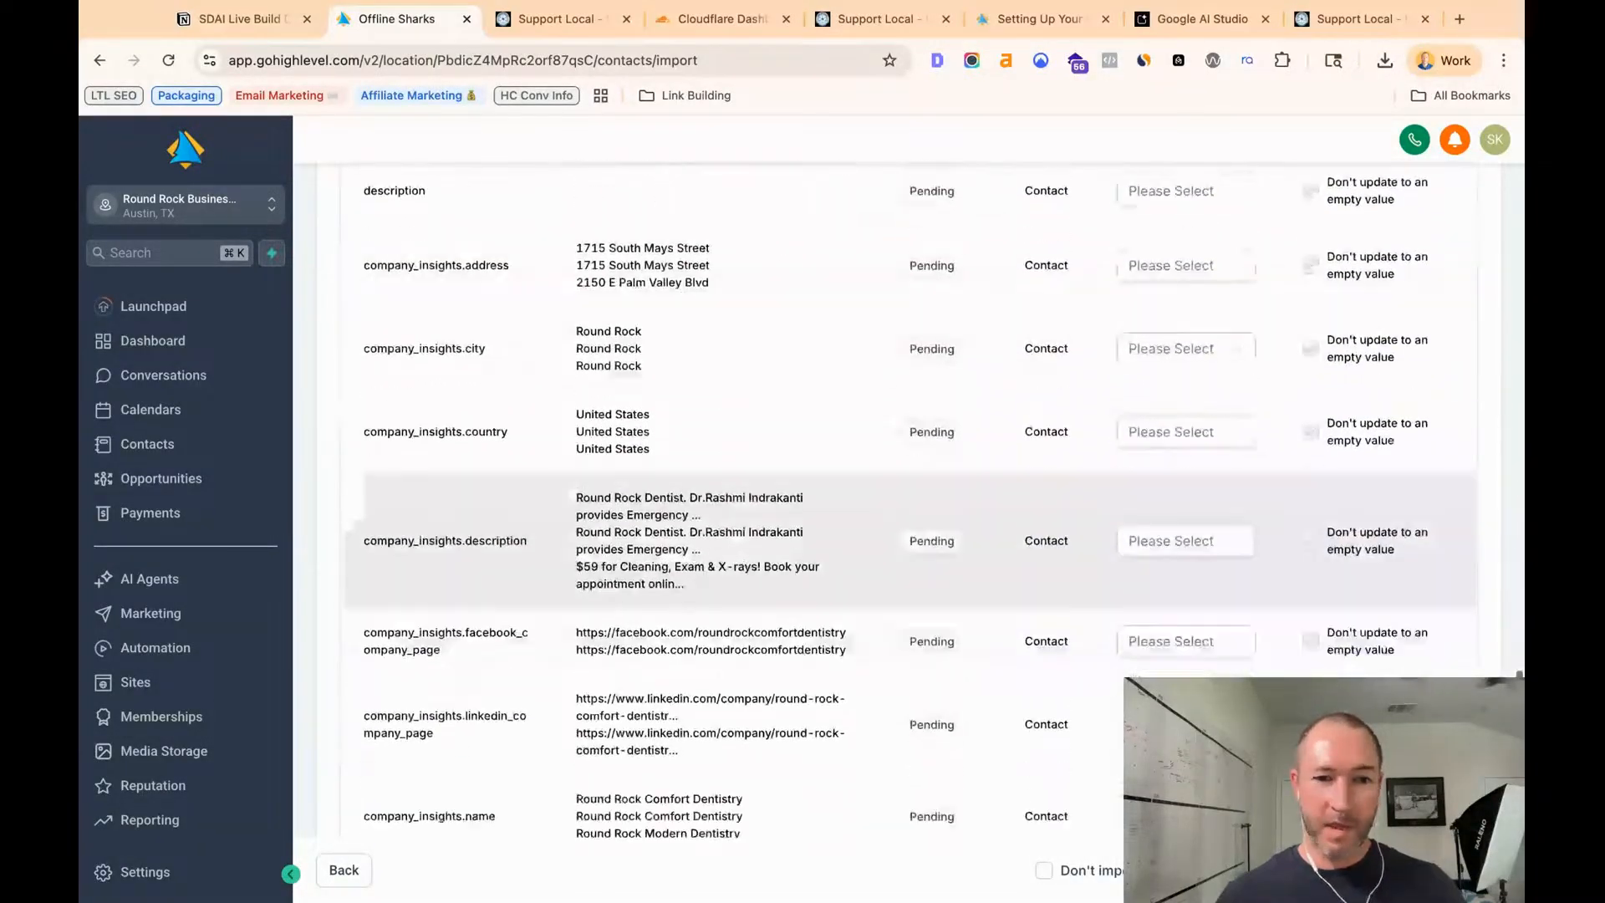
{"action": "scroll", "coordinate": [912, 495], "scroll_direction": "down", "scroll_amount": 1}
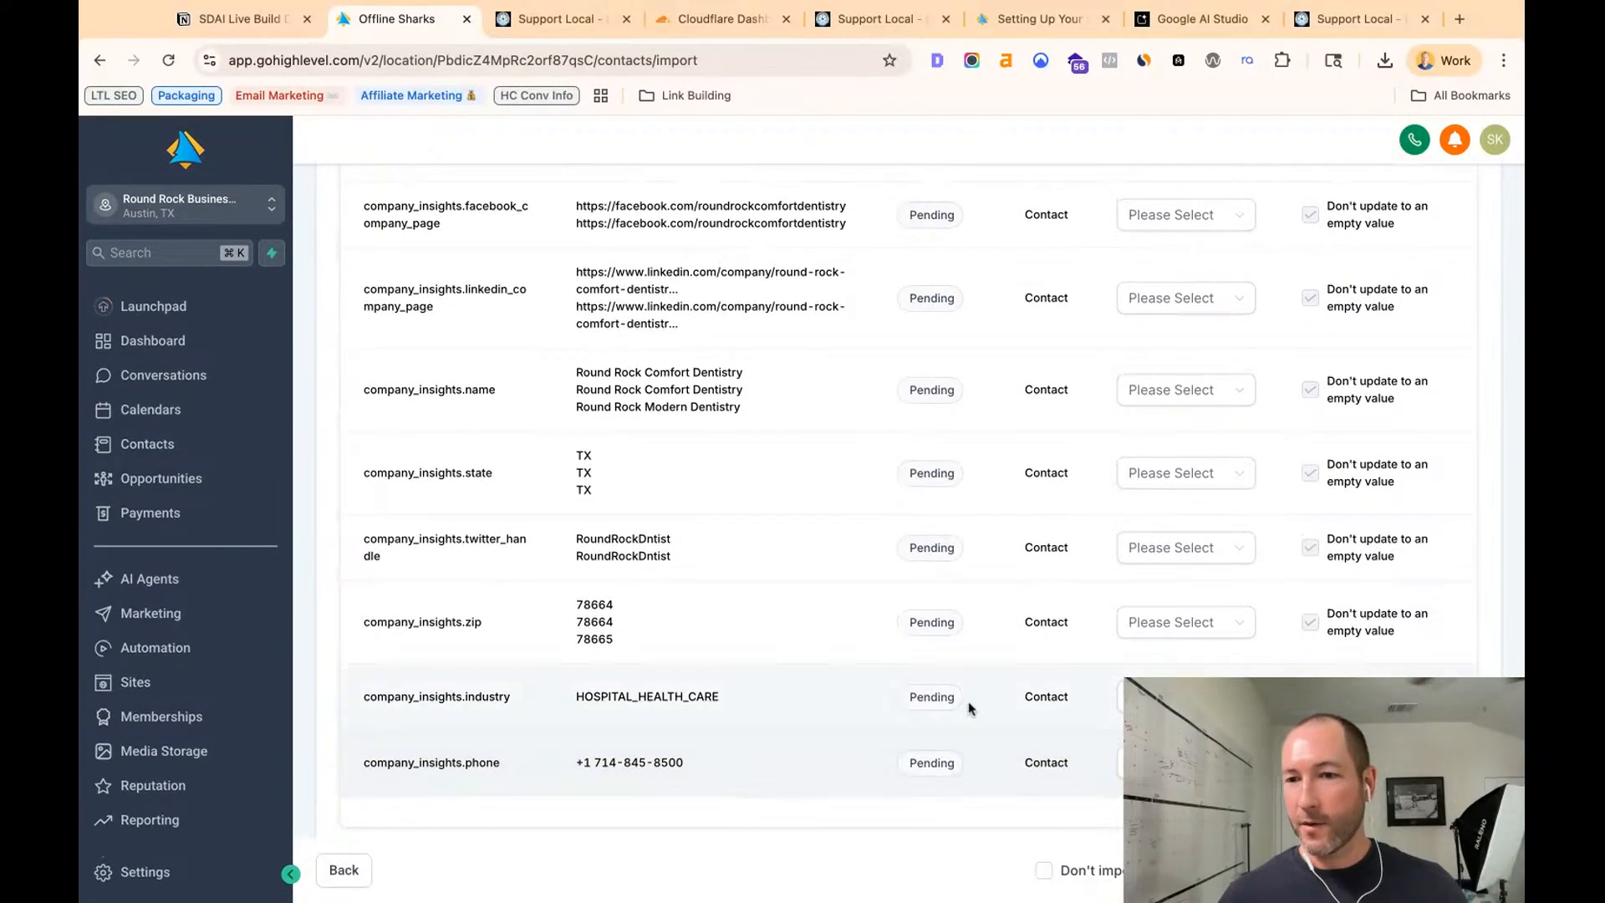
- Exclude the unmapped columns from the import and continue to the Verify stage
{"action": "scroll", "coordinate": [886, 682], "scroll_direction": "up", "scroll_amount": 12}
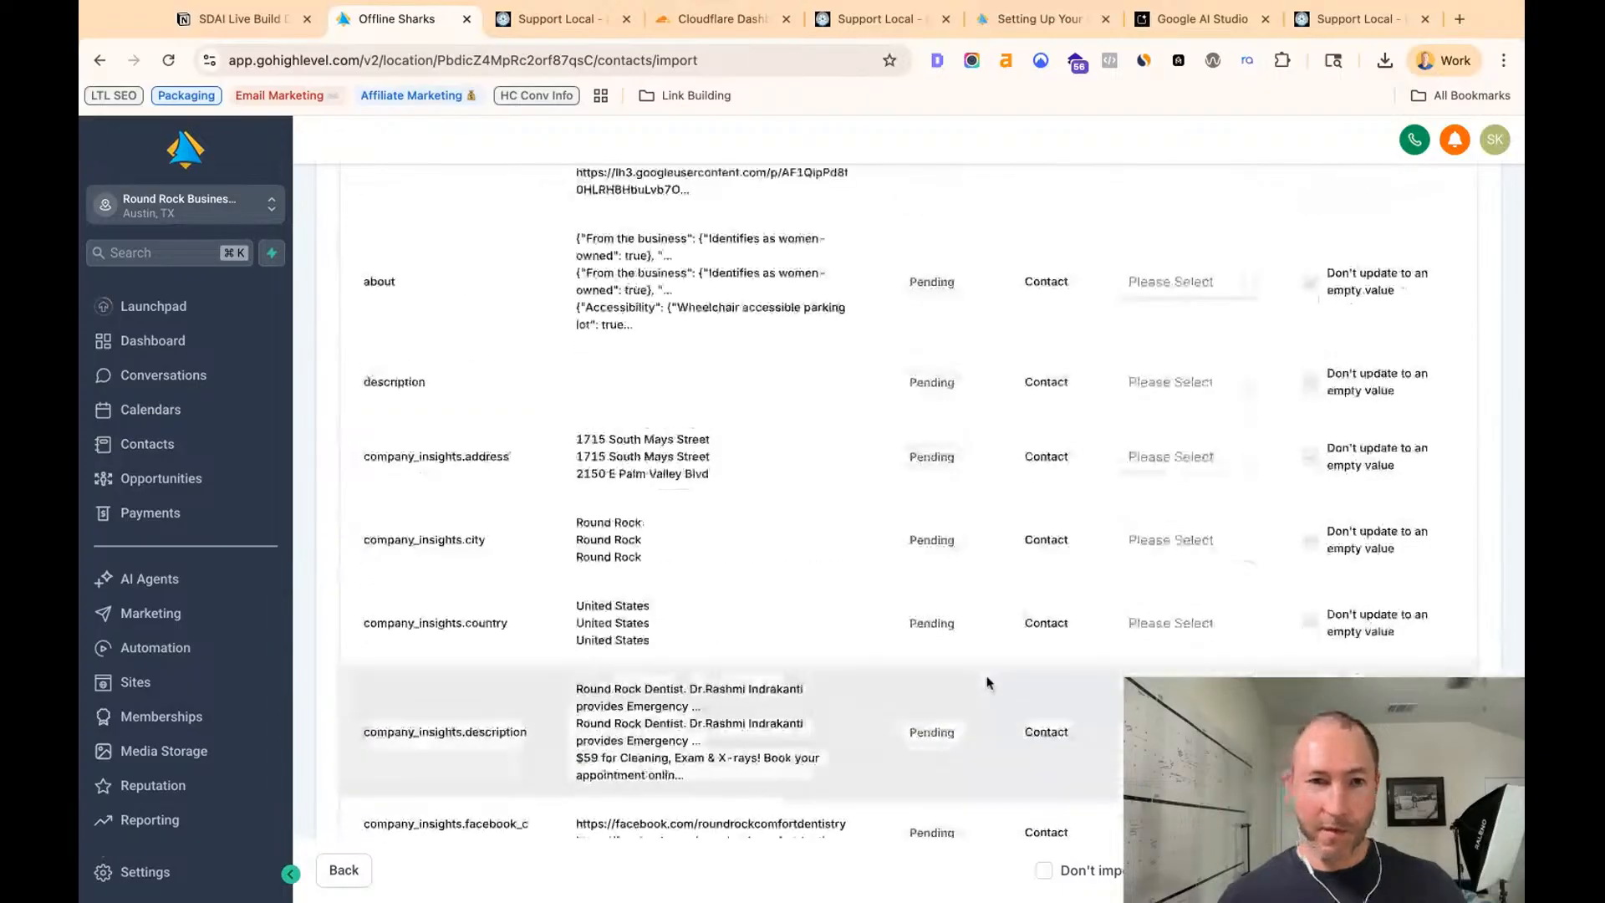
{"action": "scroll", "coordinate": [986, 681], "scroll_direction": "up", "scroll_amount": 3}
{"action": "left_click", "coordinate": [1045, 870]}
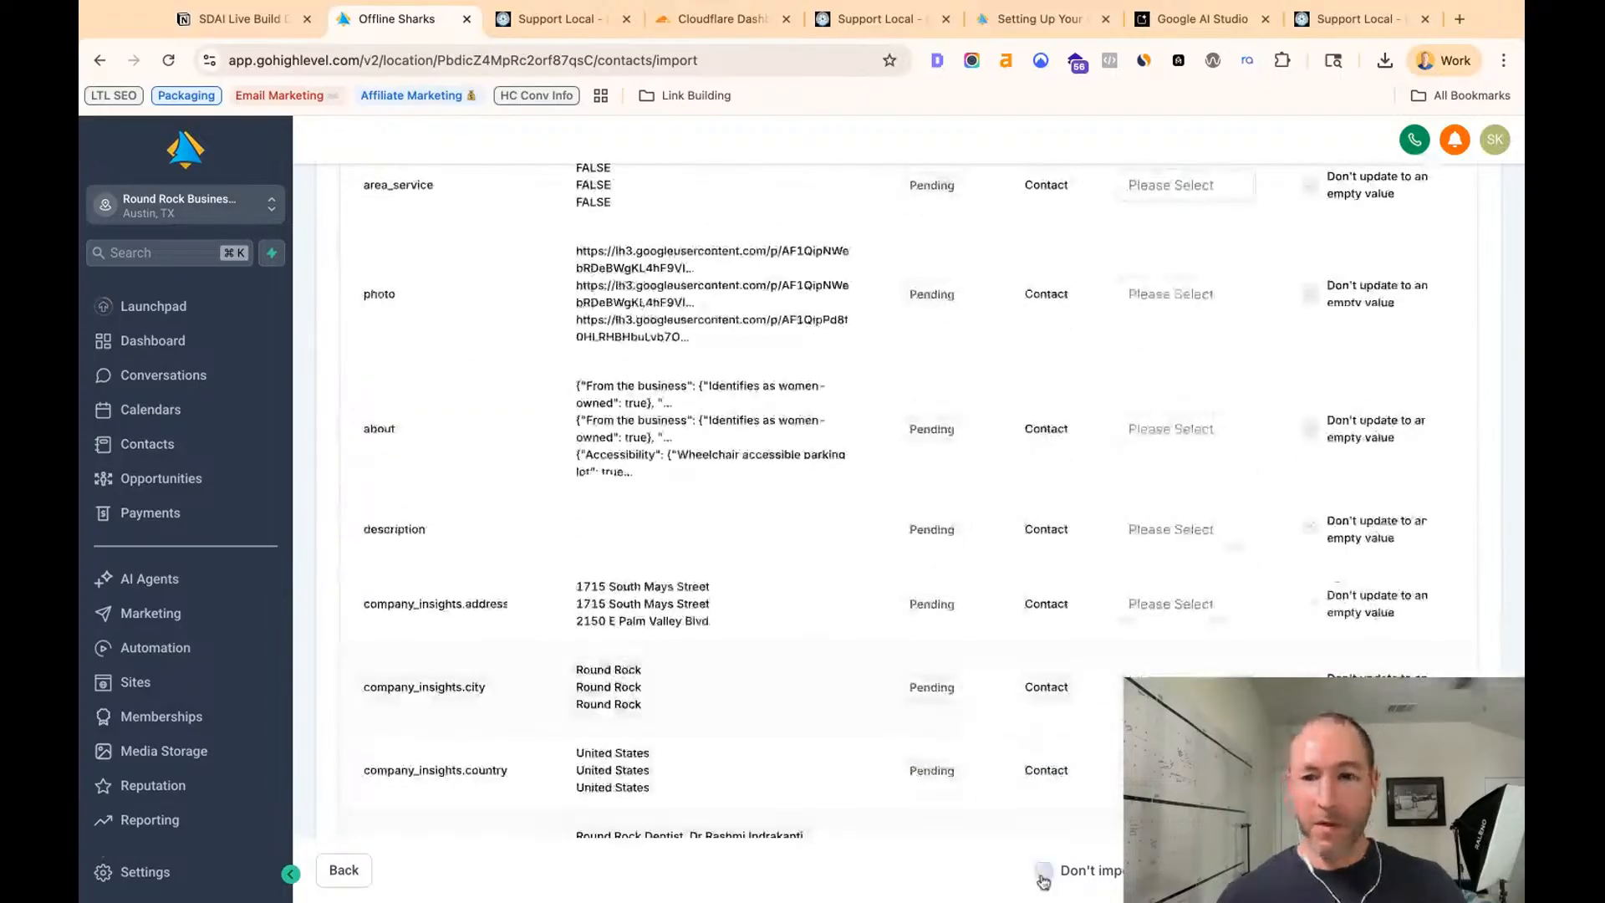
{"action": "scroll", "coordinate": [1003, 719], "scroll_direction": "down", "scroll_amount": 15}
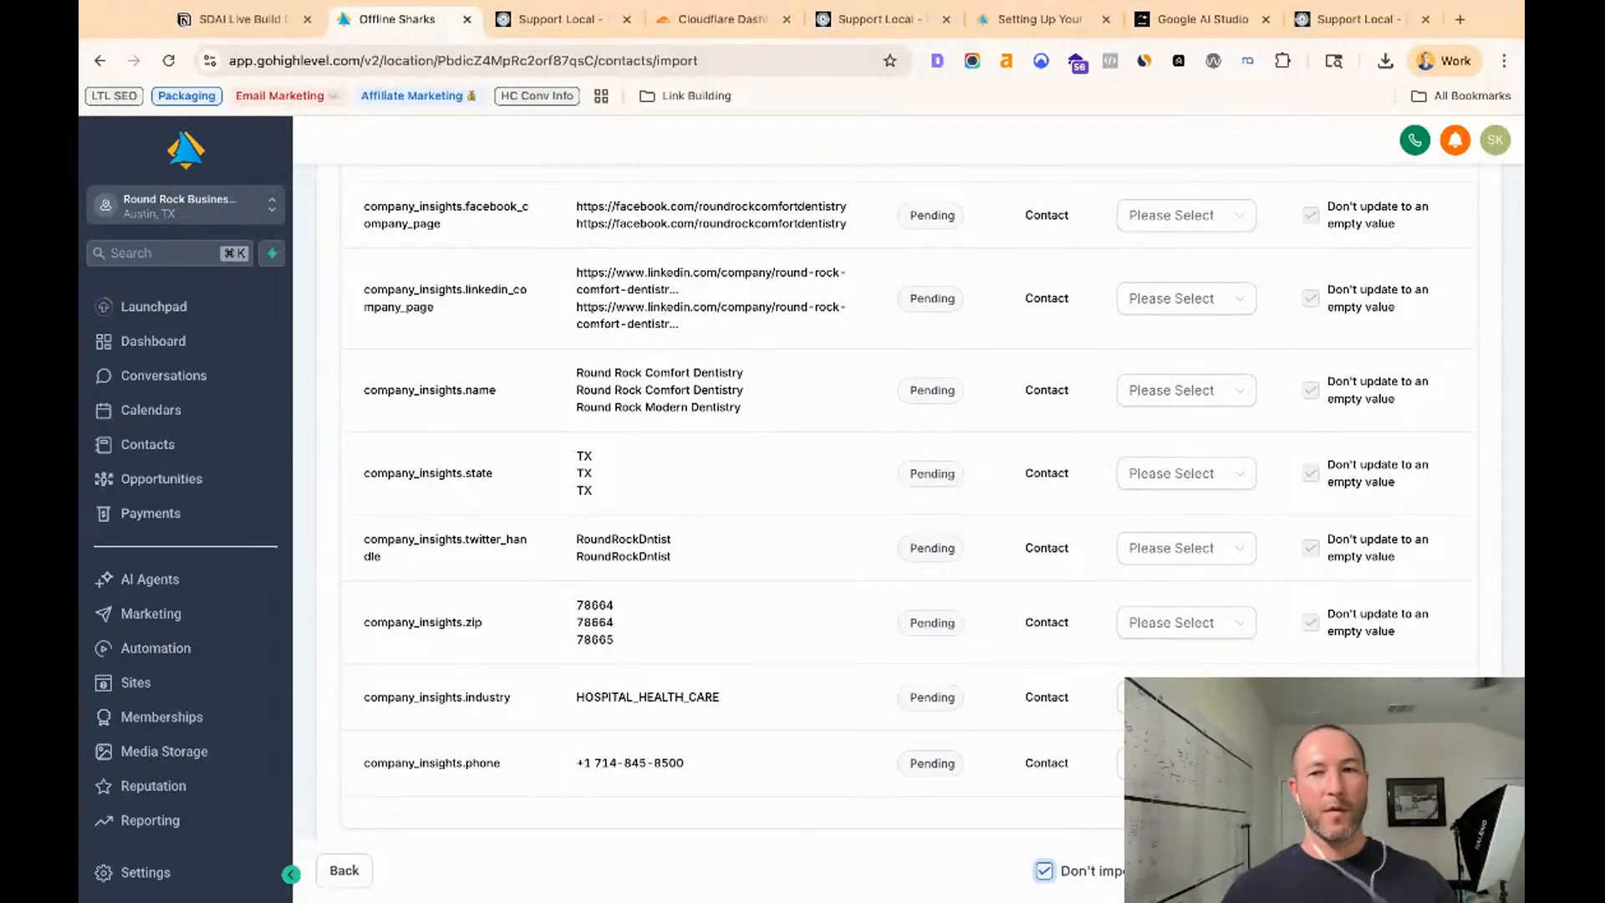
{"action": "left_click", "coordinate": [1472, 870]}
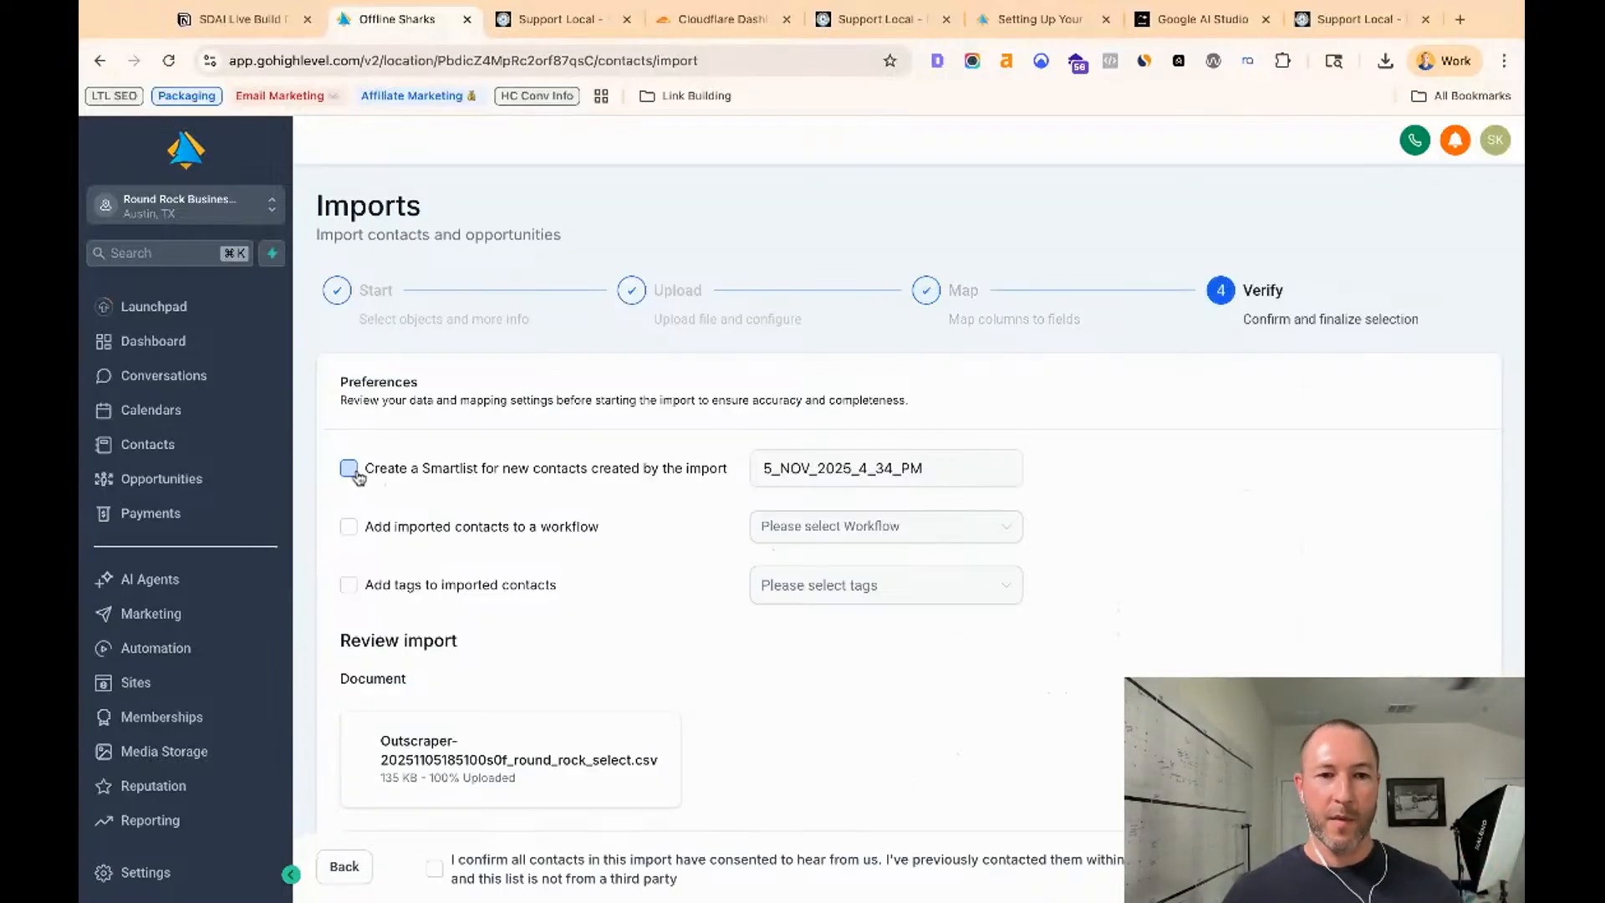
- Enable creating a Smartlist for the new contacts and review the import's column mapping summary
{"action": "scroll", "coordinate": [448, 491], "scroll_direction": "down", "scroll_amount": 3}
{"action": "scroll", "coordinate": [964, 544], "scroll_direction": "down", "scroll_amount": 5}
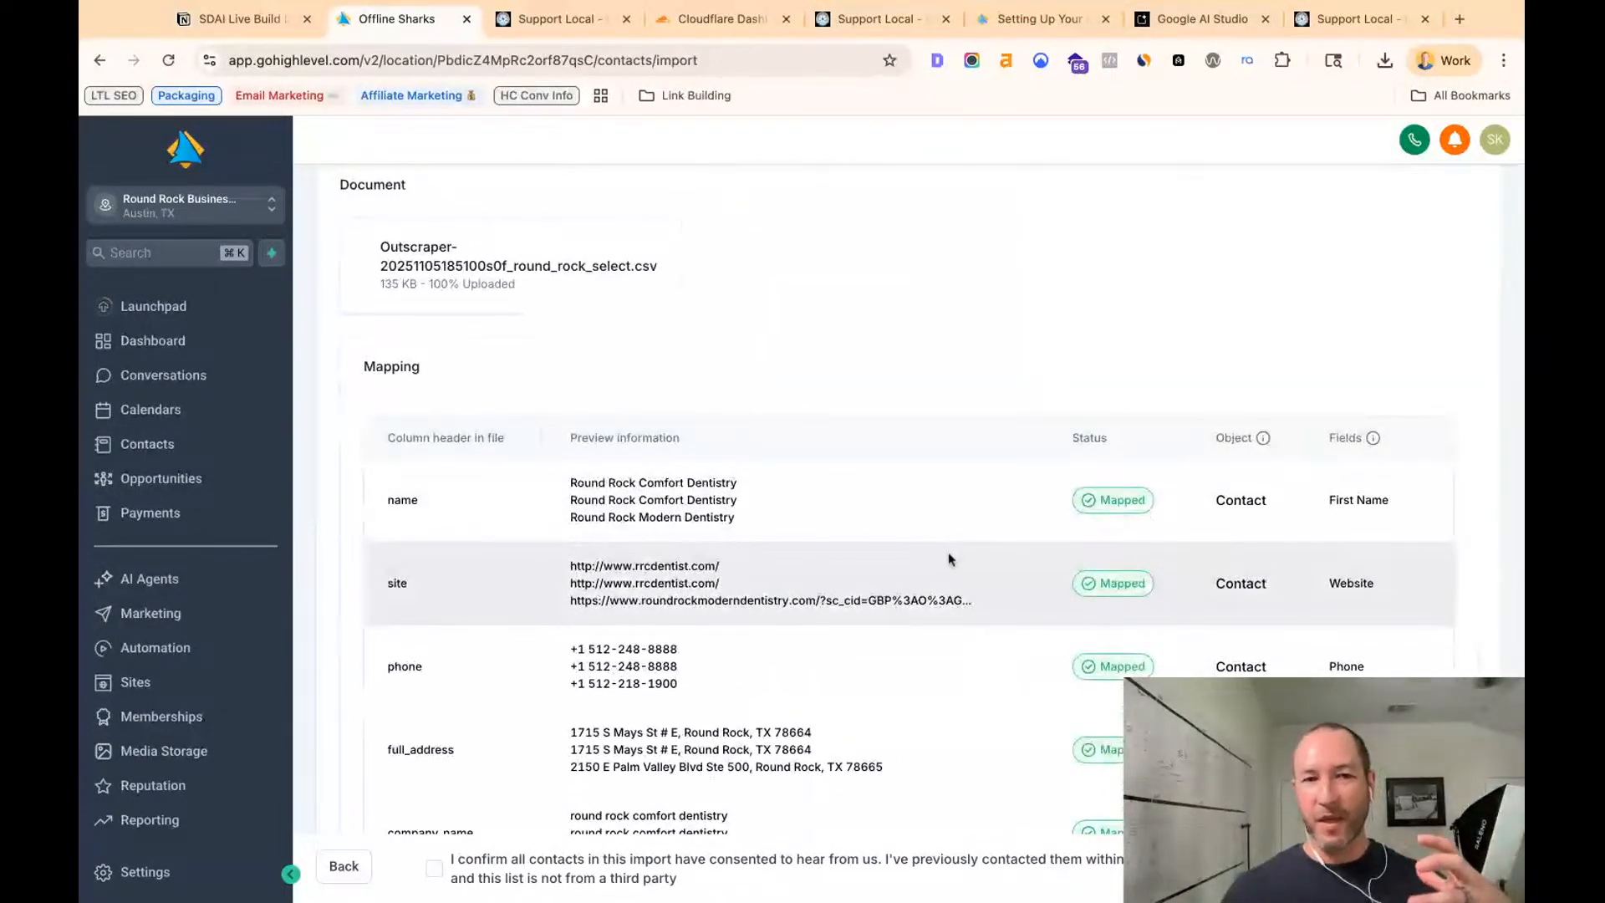
{"action": "scroll", "coordinate": [932, 537], "scroll_direction": "down", "scroll_amount": 5}
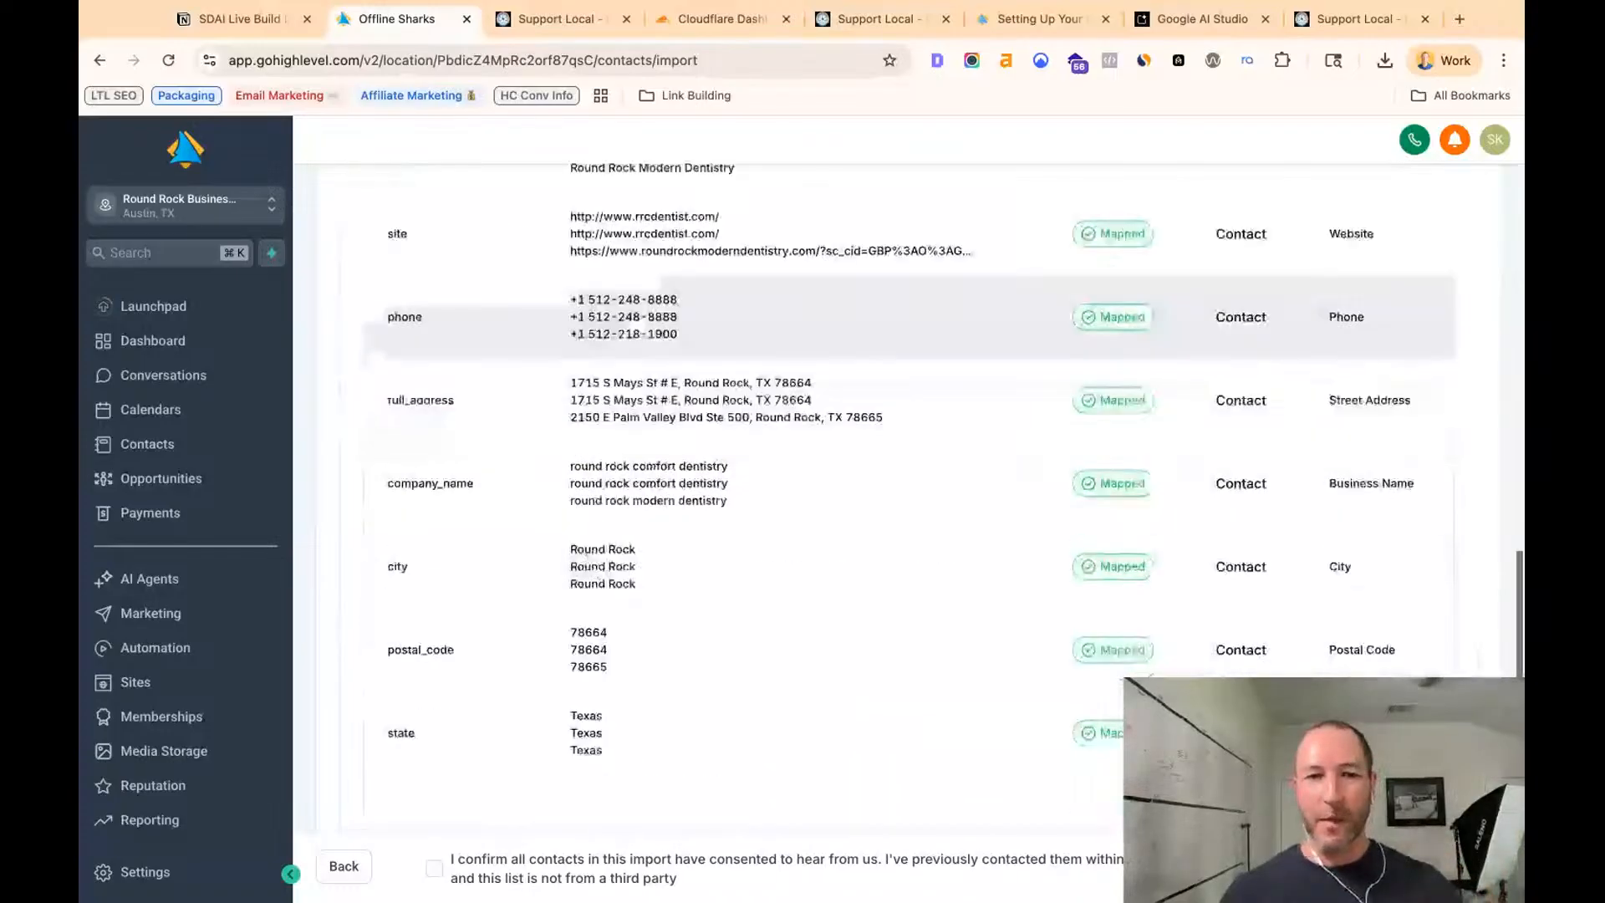
{"action": "scroll", "coordinate": [949, 725], "scroll_direction": "up", "scroll_amount": 7}
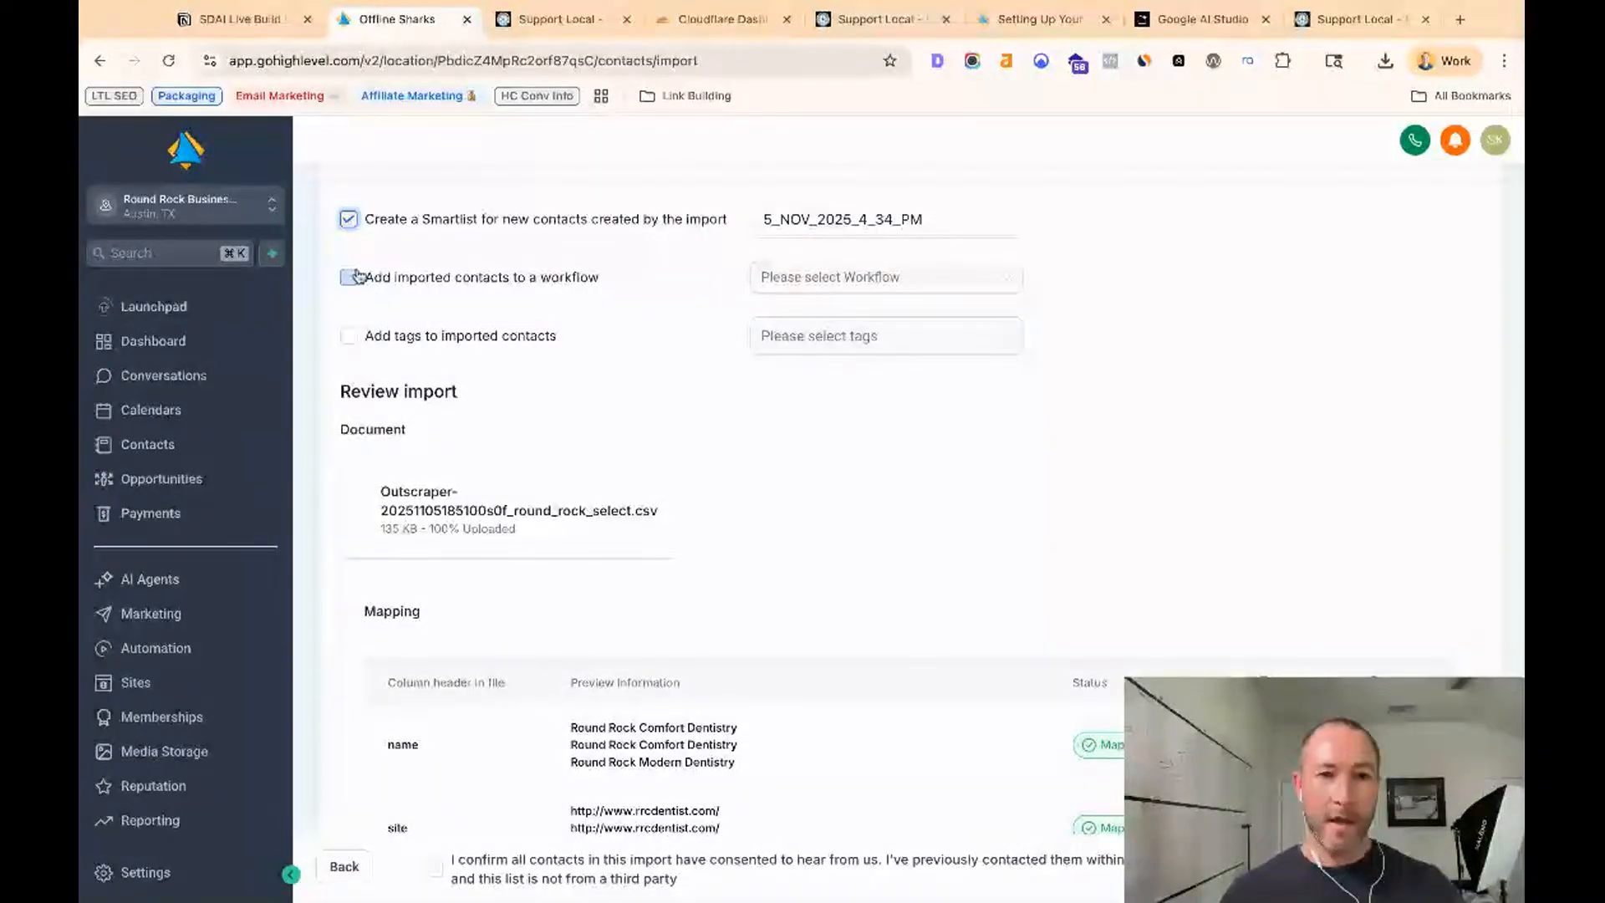
- Enable tagging of the imported contacts and create the tag "need email" for them
{"action": "left_click", "coordinate": [348, 335]}
{"action": "left_click", "coordinate": [886, 335]}
{"action": "type", "text": "need email"}
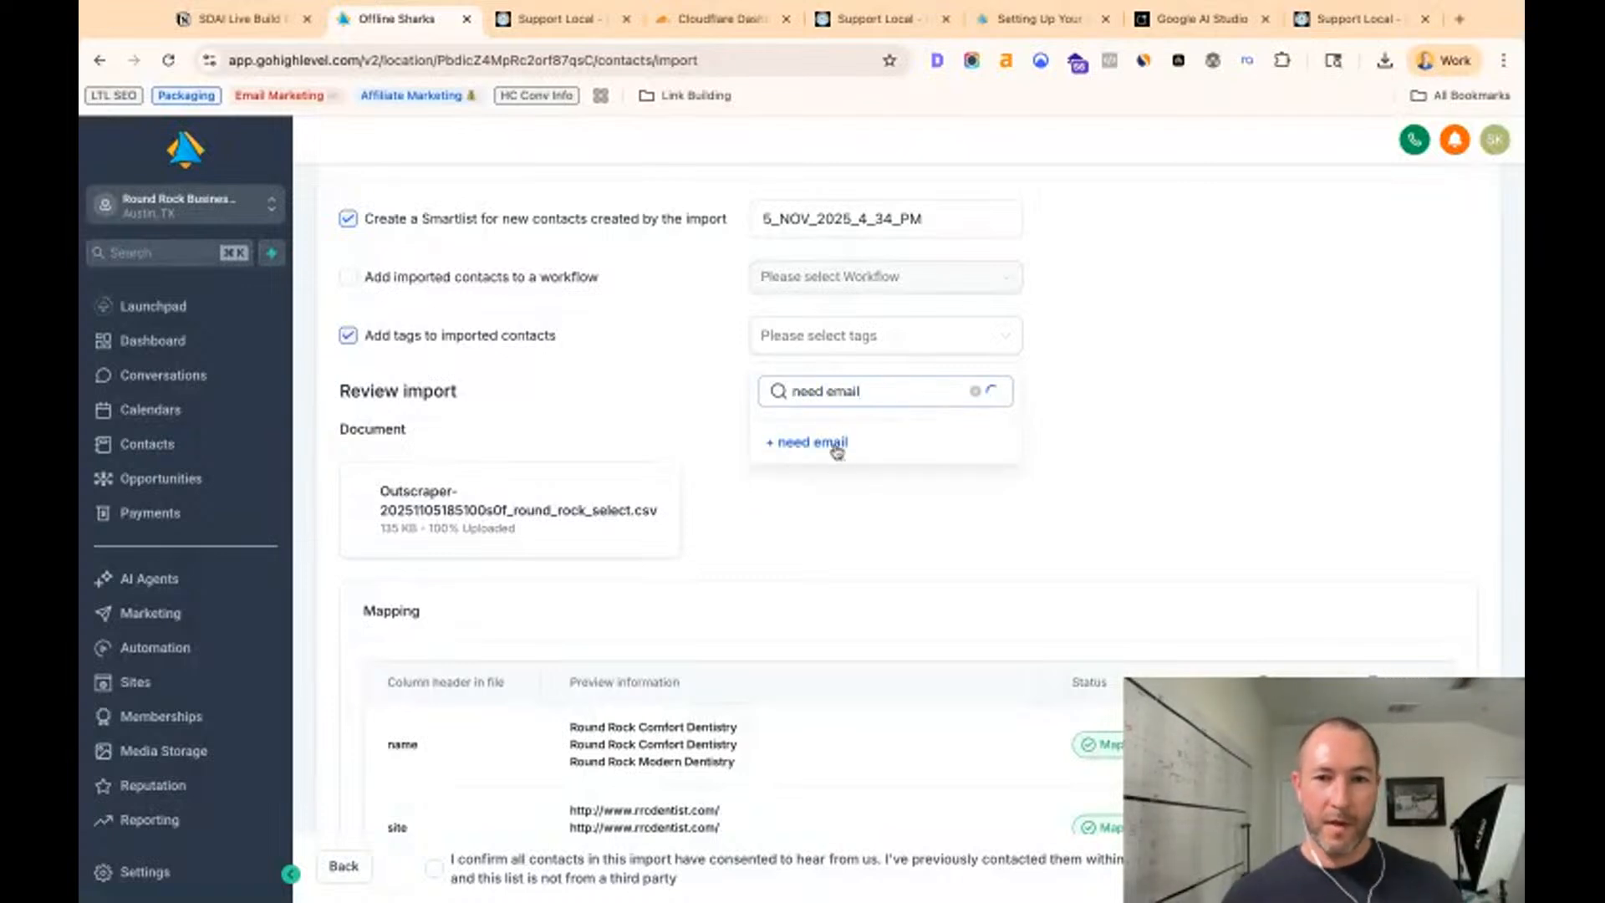
{"action": "left_click", "coordinate": [837, 451]}
{"action": "left_click", "coordinate": [1214, 496]}
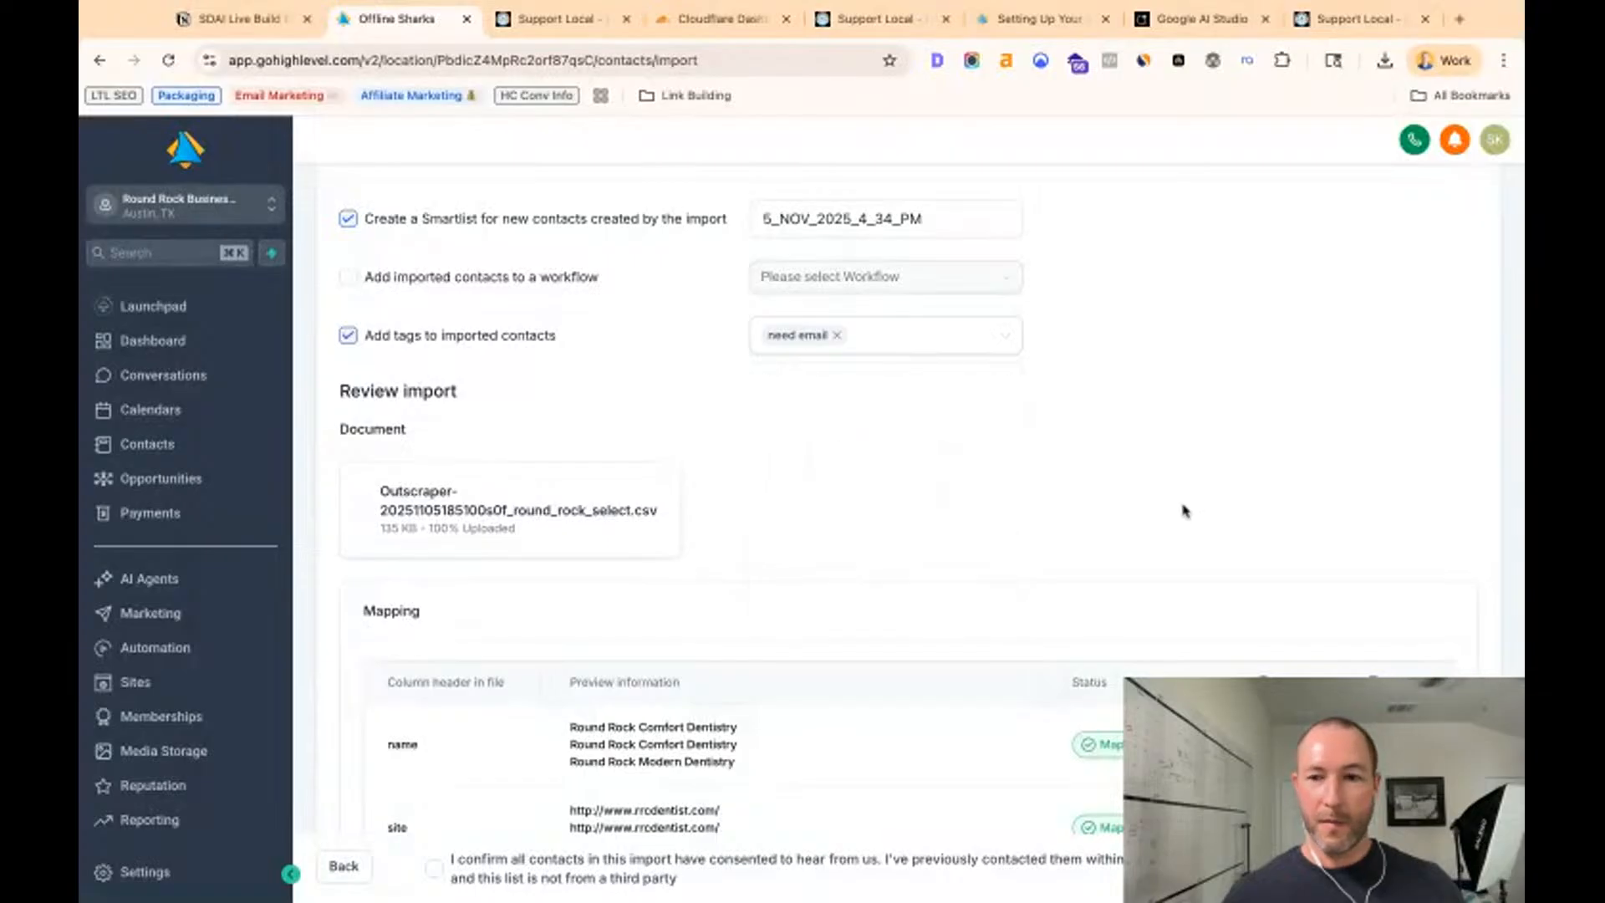
- Recheck the mapping summary, confirm that all contacts have consented to hear from the business, and start the import
{"action": "scroll", "coordinate": [1178, 510], "scroll_direction": "down", "scroll_amount": 7}
{"action": "scroll", "coordinate": [702, 719], "scroll_direction": "up", "scroll_amount": 3}
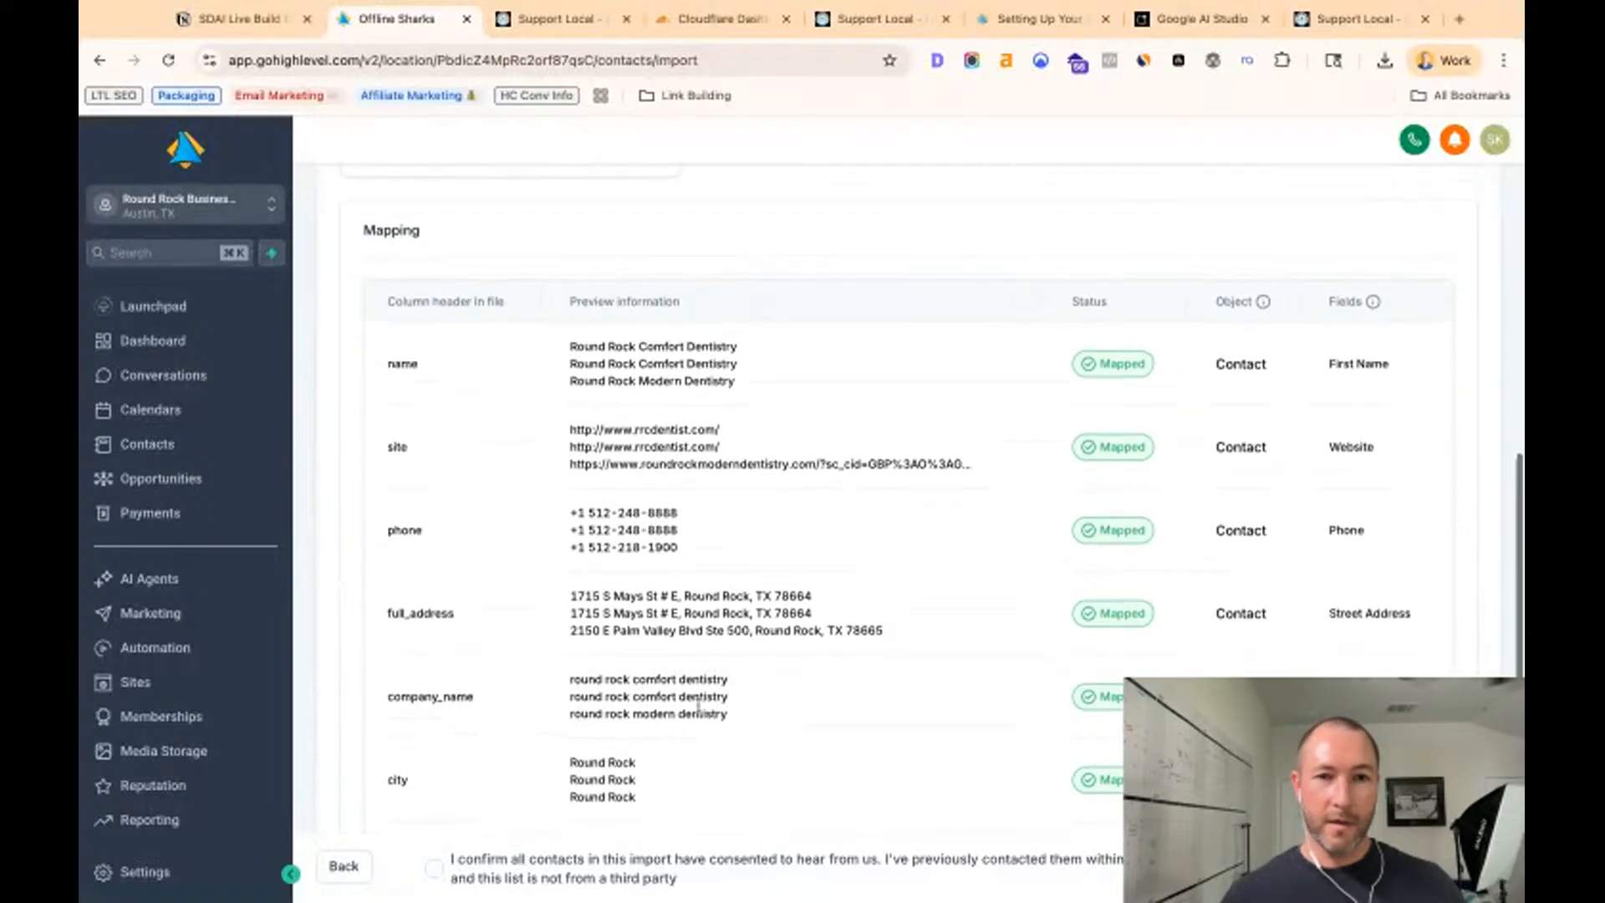
{"action": "scroll", "coordinate": [908, 404], "scroll_direction": "down", "scroll_amount": 3}
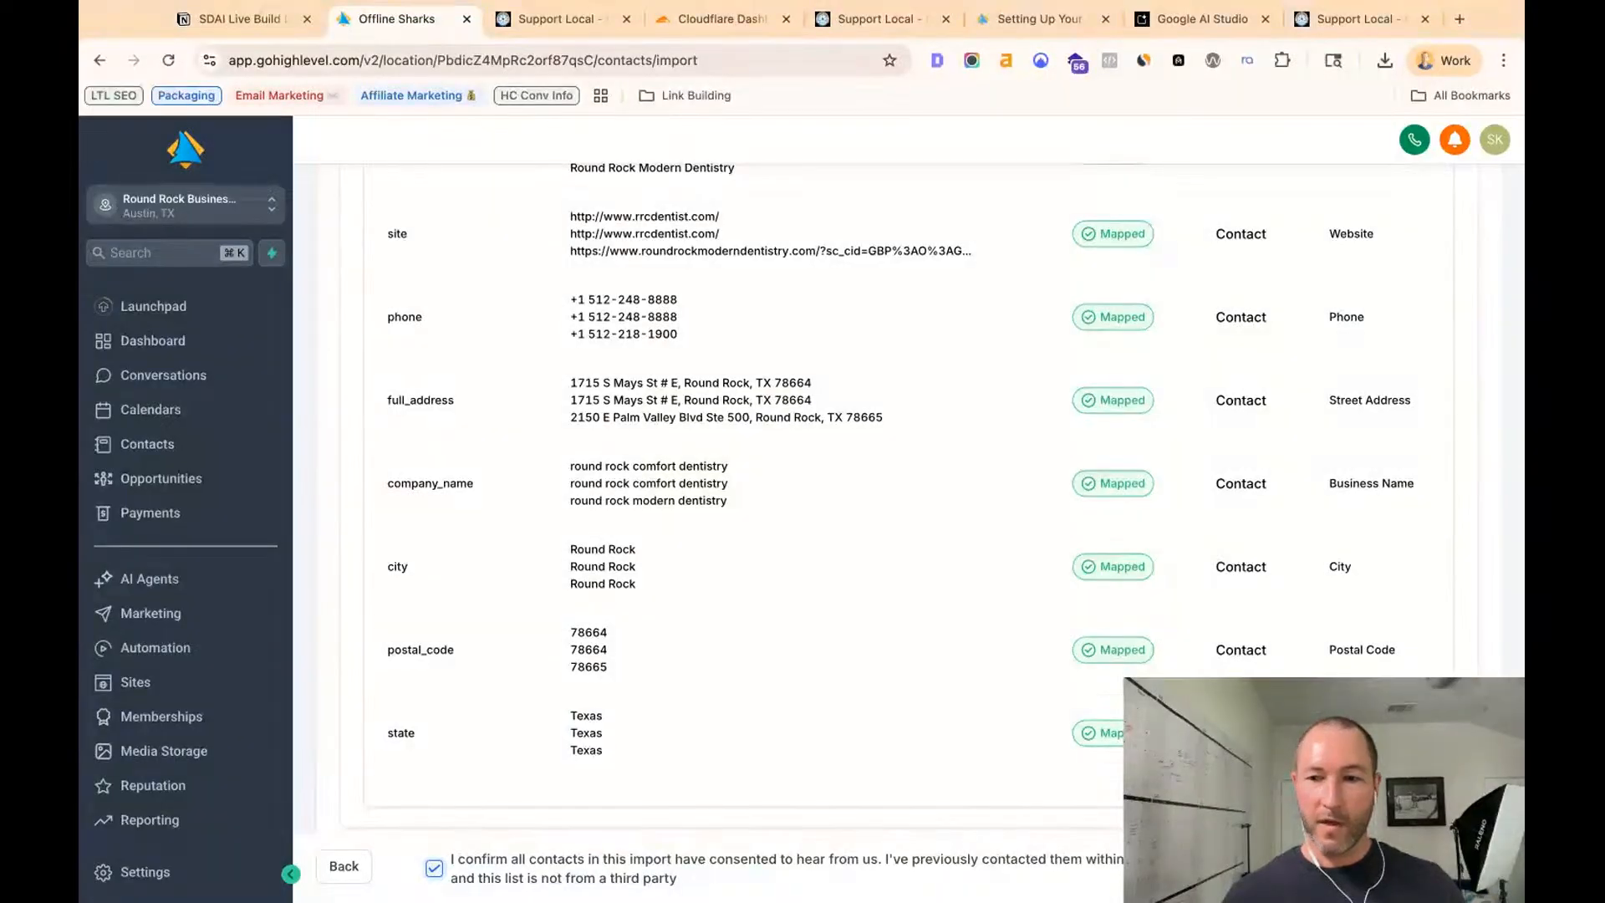
{"action": "scroll", "coordinate": [525, 399], "scroll_direction": "up", "scroll_amount": 15}
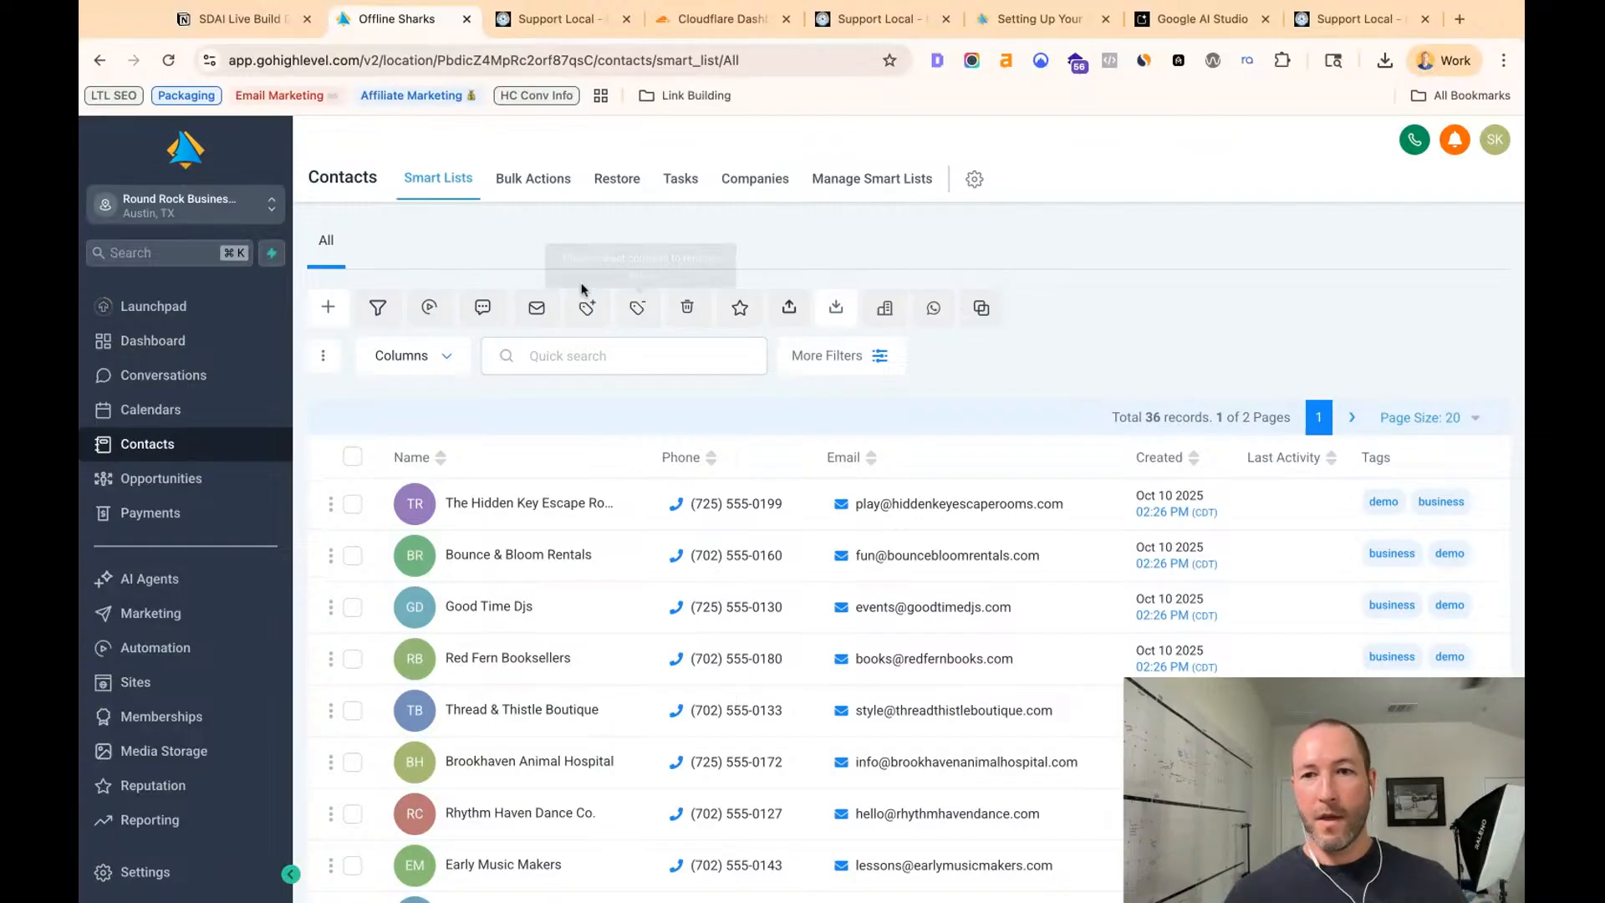
- Look through the contacts list, check the import's progress in Bulk Actions, and open SmartDirectoryAI
{"action": "scroll", "coordinate": [536, 268], "scroll_direction": "down", "scroll_amount": 6}
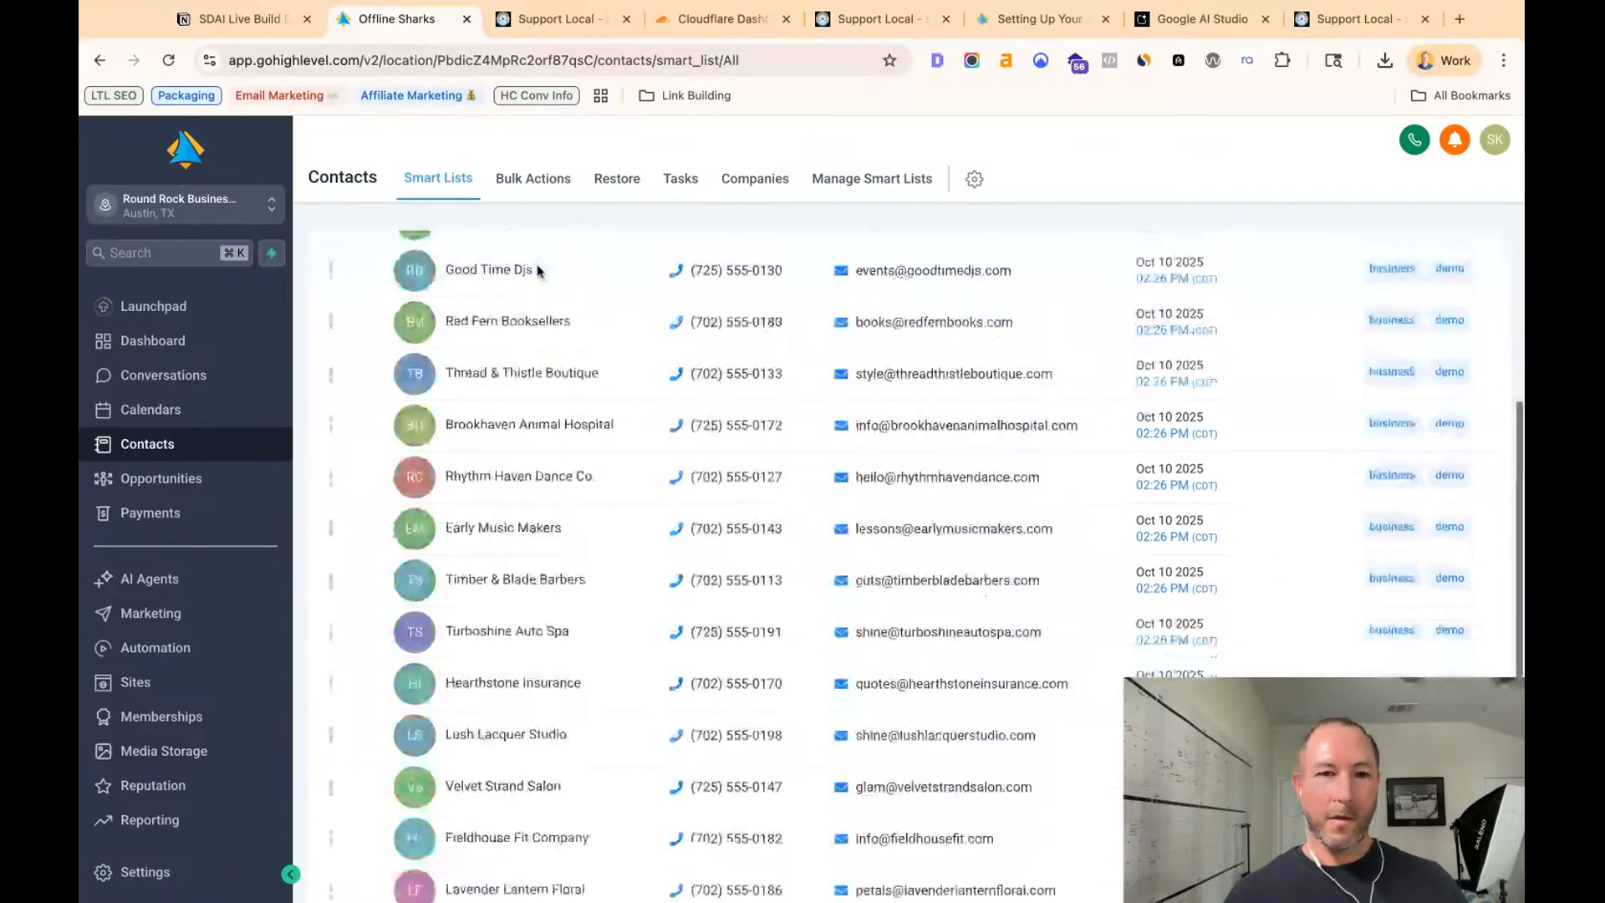
{"action": "scroll", "coordinate": [537, 270], "scroll_direction": "up", "scroll_amount": 6}
{"action": "left_click", "coordinate": [531, 179]}
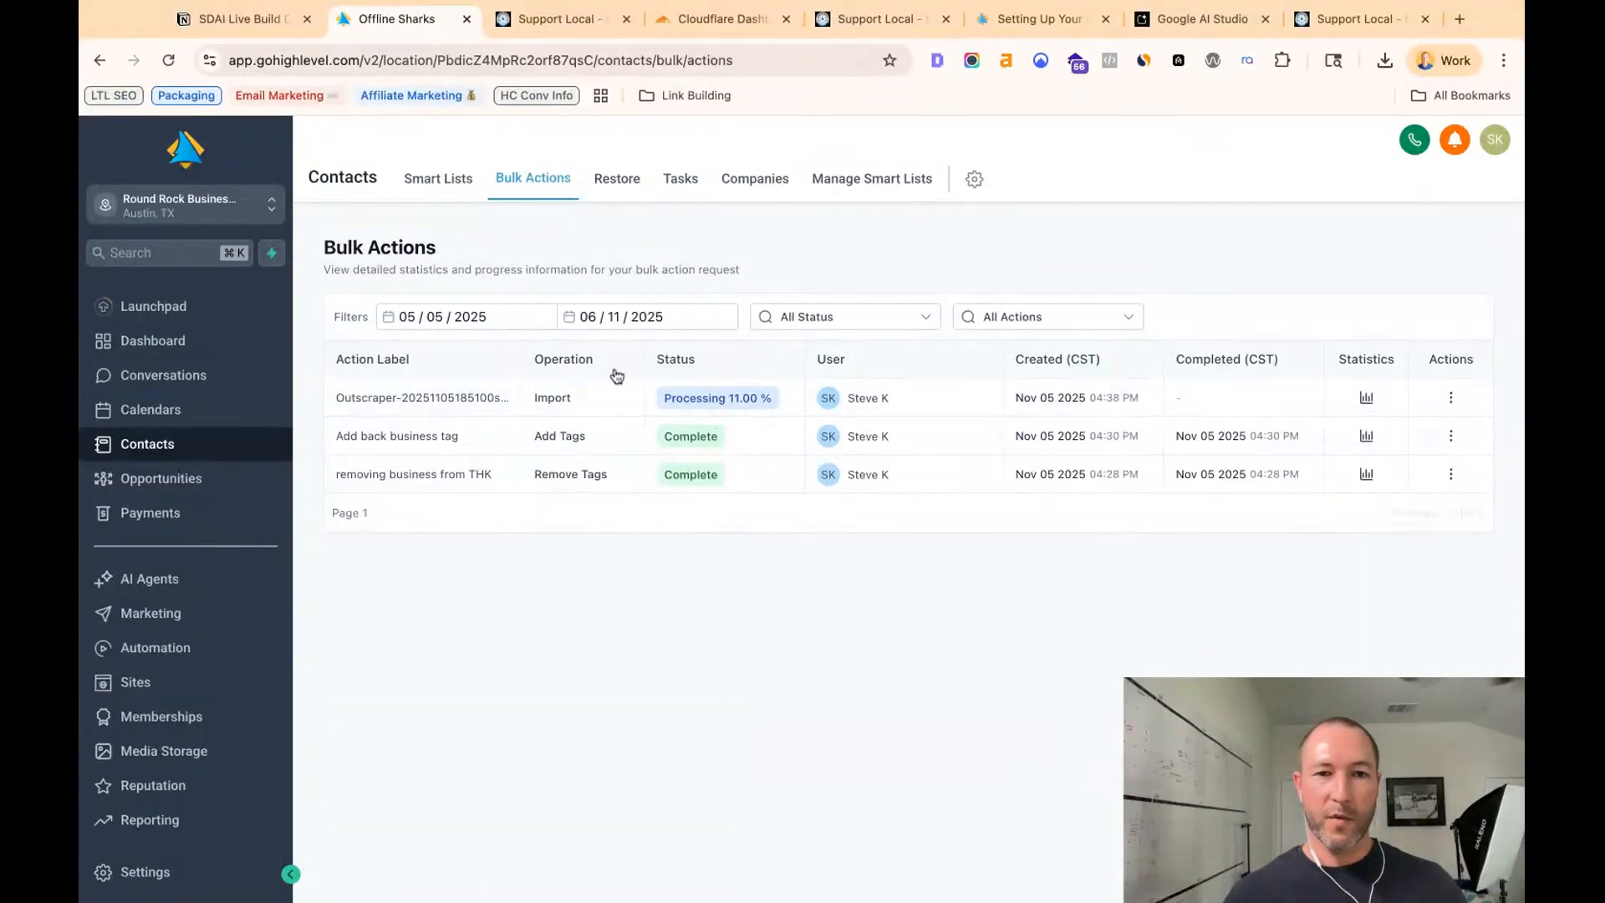
{"action": "scroll", "coordinate": [170, 765], "scroll_direction": "down", "scroll_amount": 3}
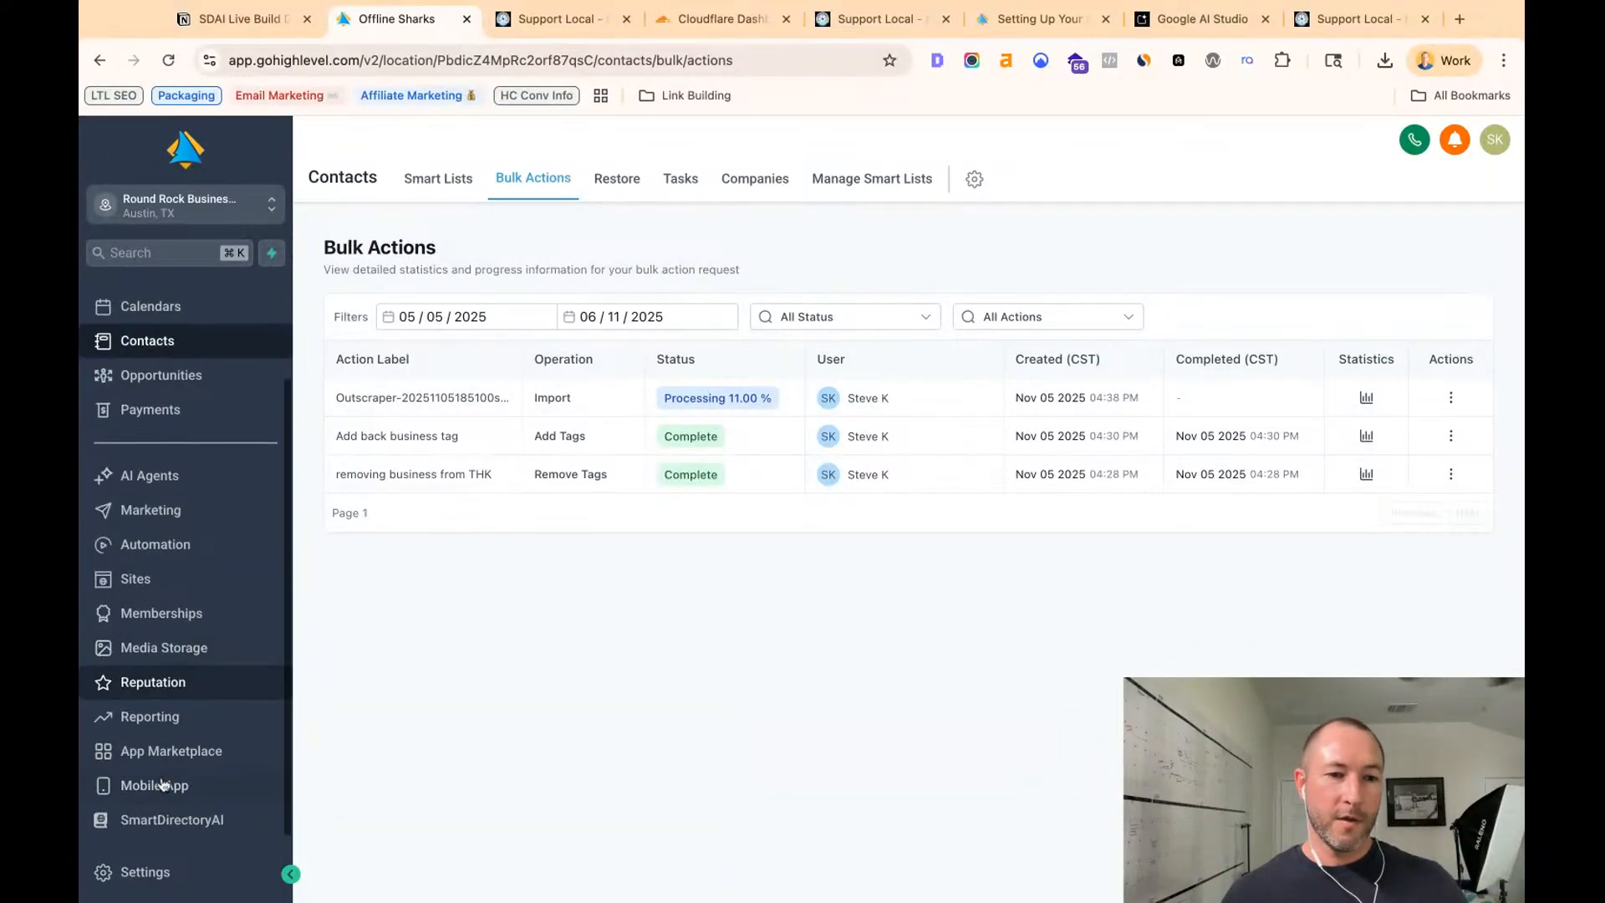
{"action": "left_click", "coordinate": [163, 821]}
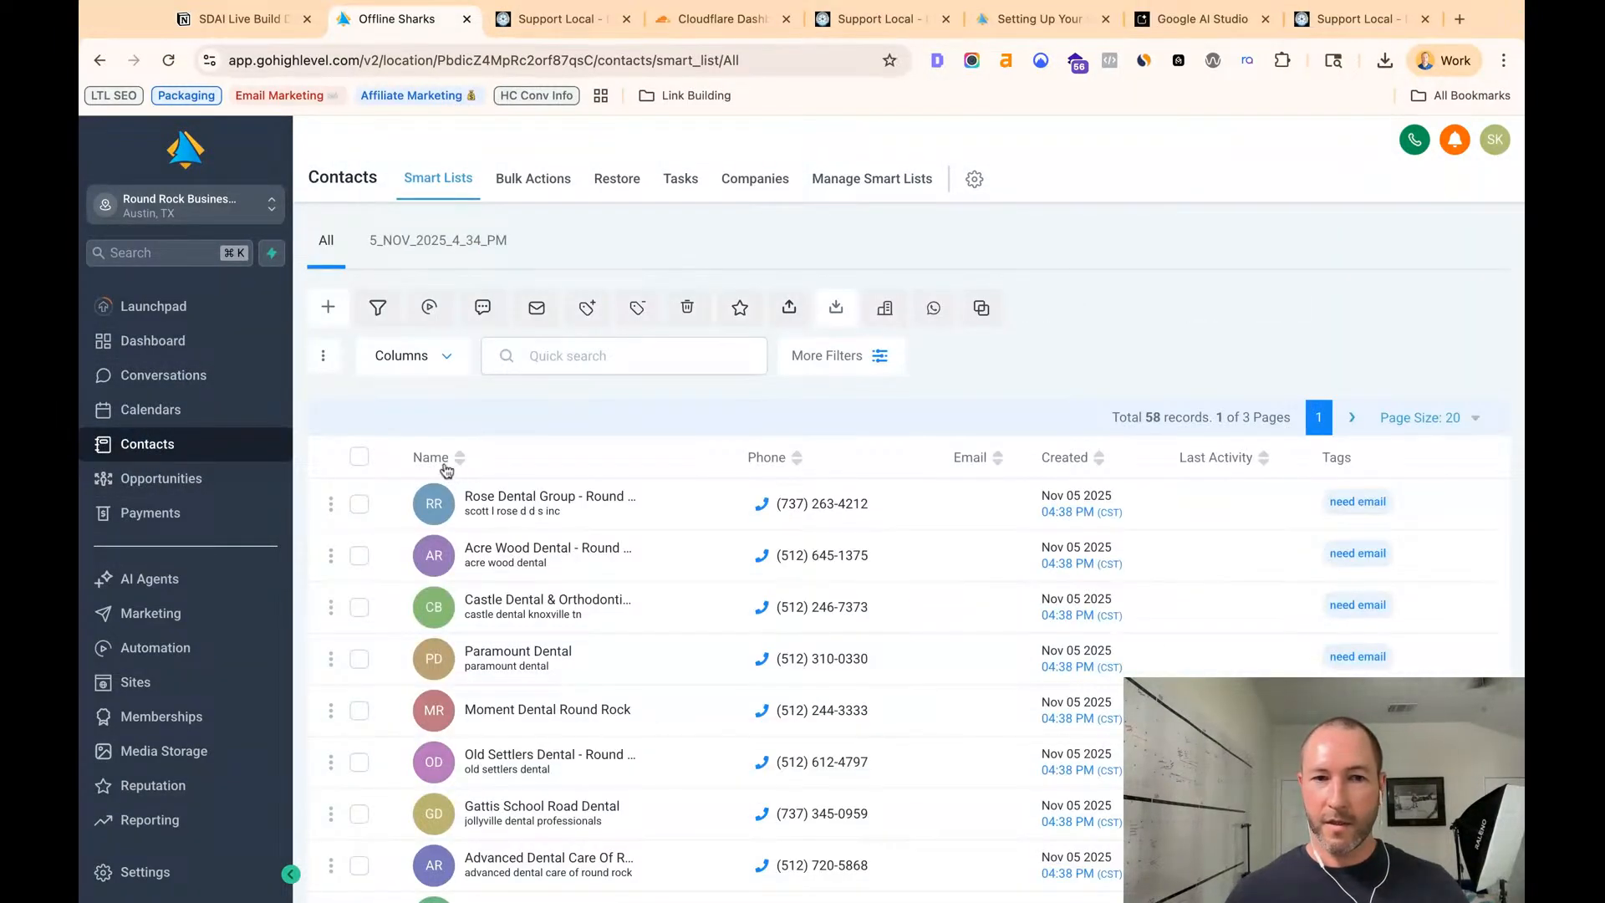
- In Contacts, add the "business" tag to Rose Dental Group, Acre Wood Dental and Castle Dental, naming the action "add business tag to test"
{"action": "left_click", "coordinate": [361, 505]}
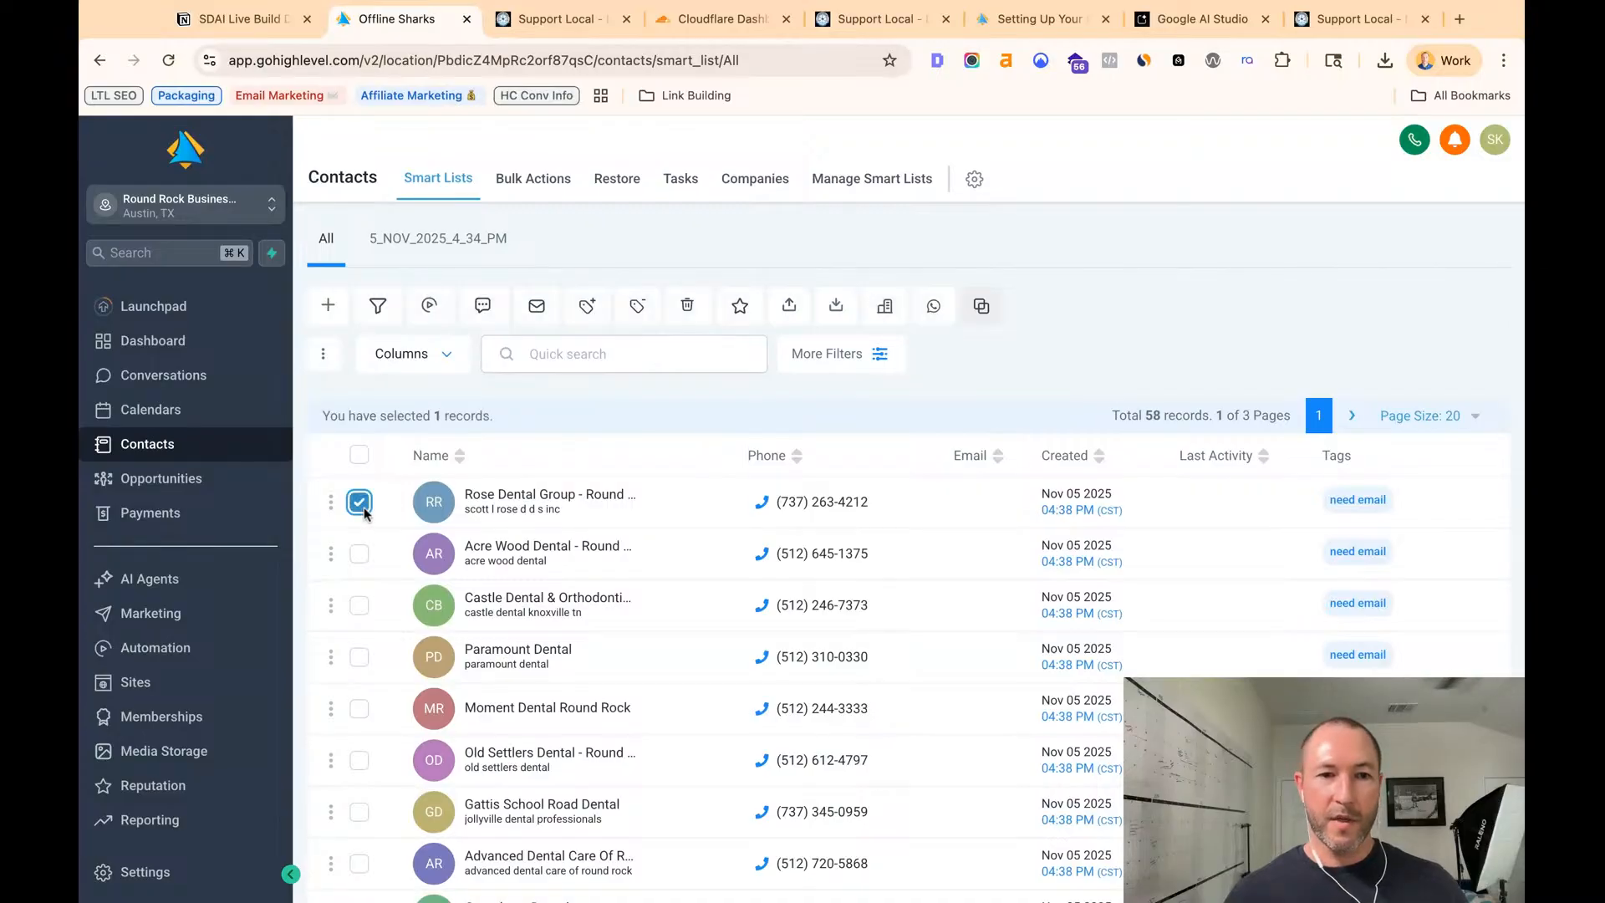
{"action": "left_click", "coordinate": [360, 553]}
{"action": "scroll", "coordinate": [359, 585], "scroll_direction": "down", "scroll_amount": 1}
{"action": "left_click", "coordinate": [360, 571]}
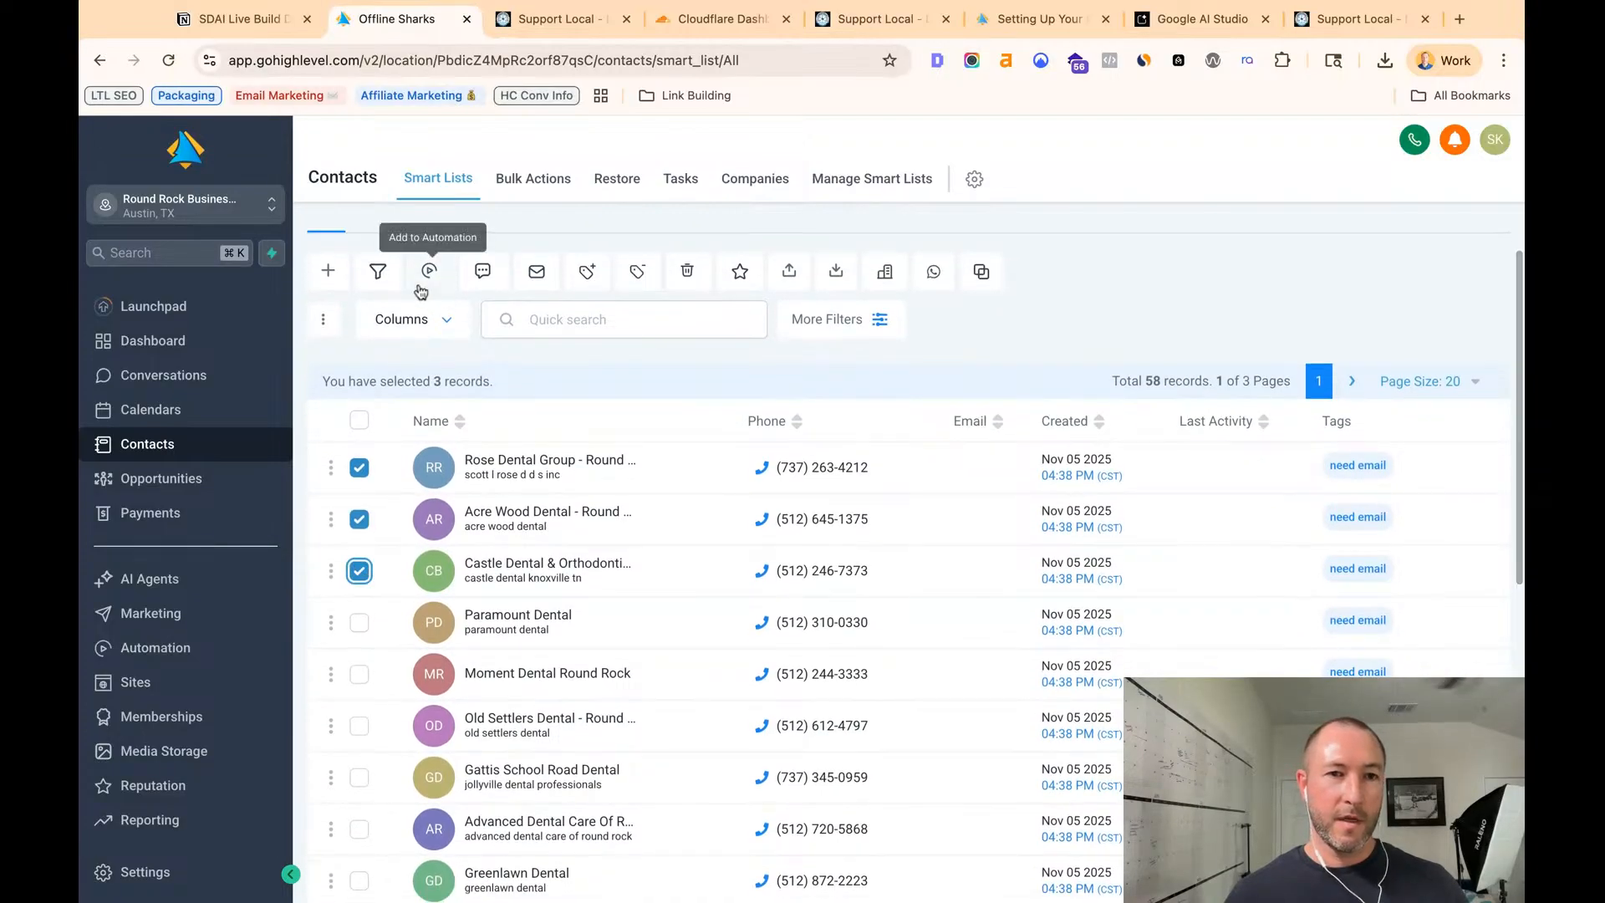
{"action": "left_click", "coordinate": [587, 271]}
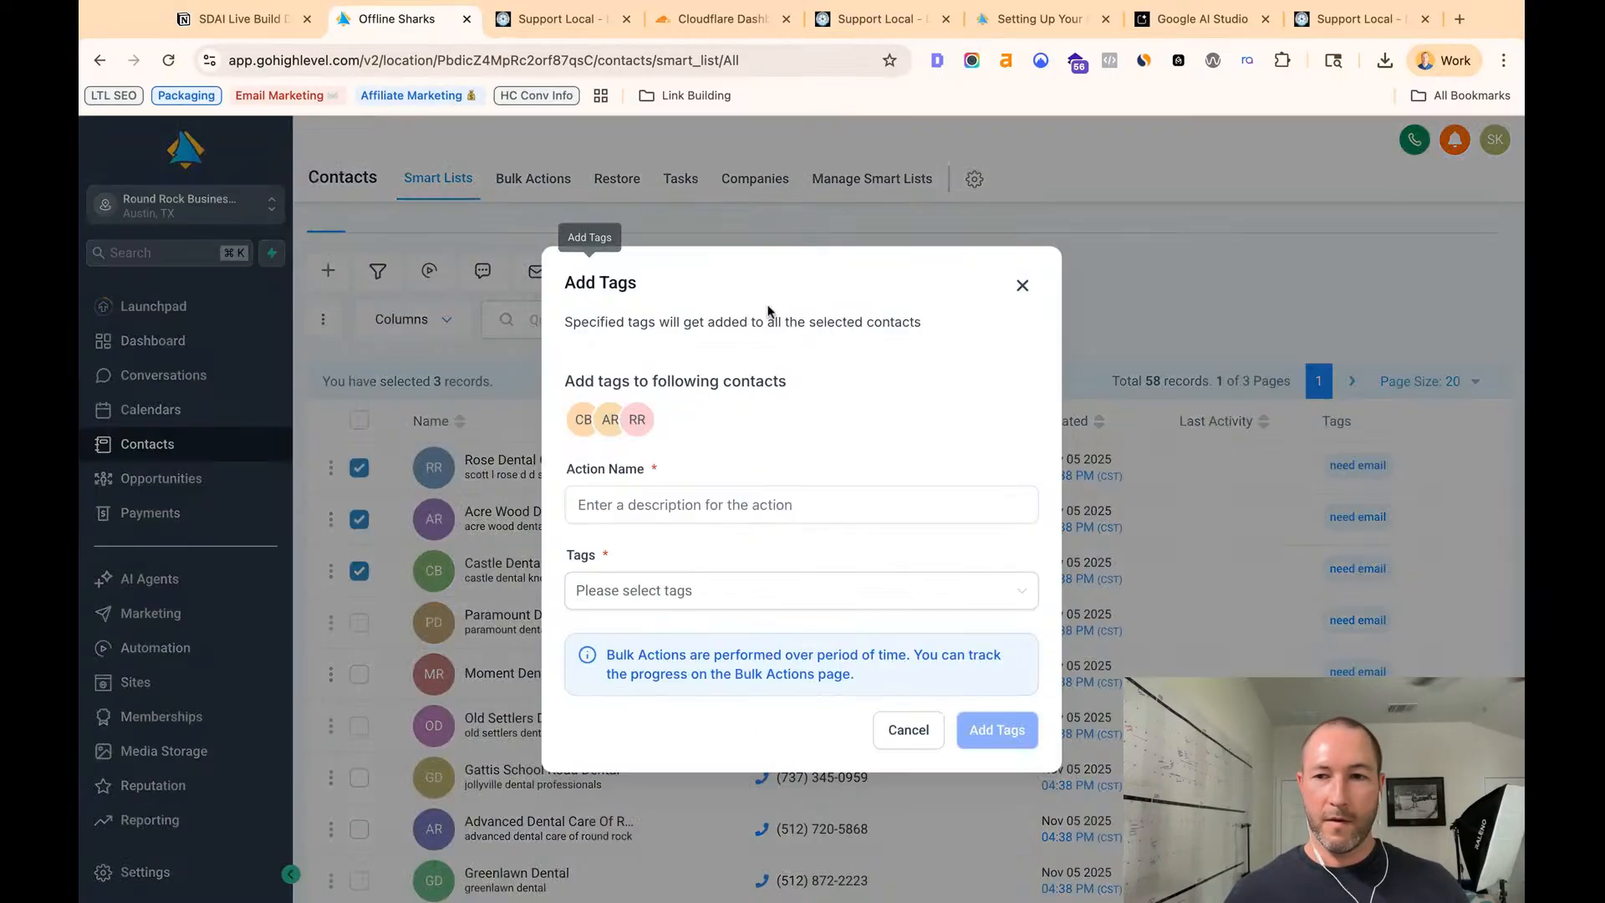
{"action": "left_click", "coordinate": [748, 504]}
{"action": "type", "text": "add business tag to test"}
{"action": "key", "text": "Tab"}
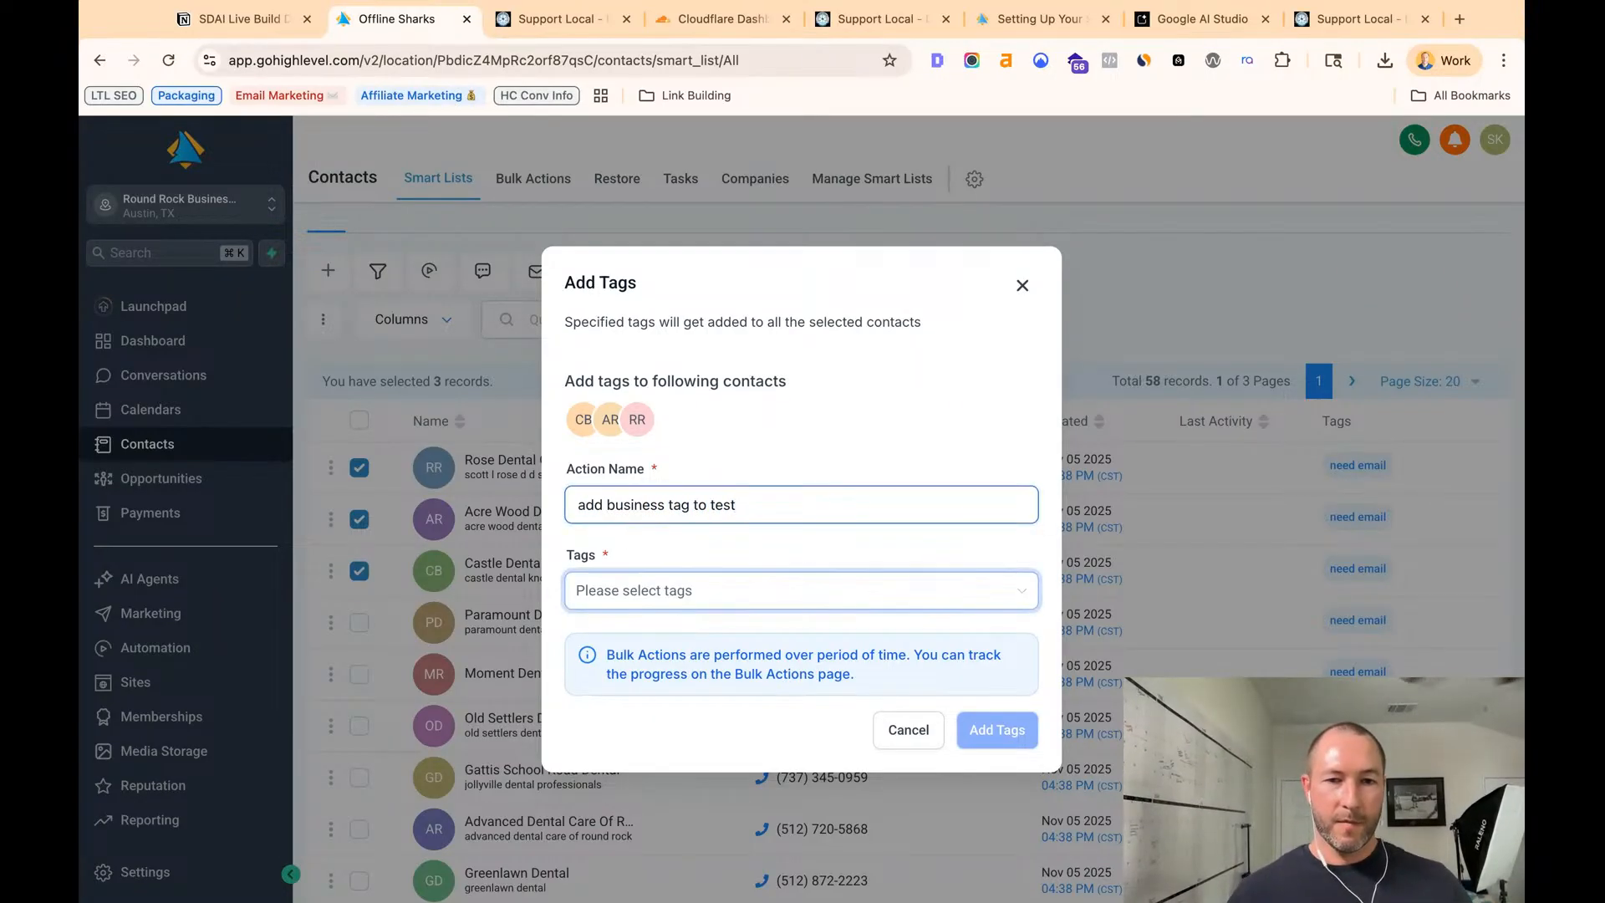
{"action": "left_click", "coordinate": [649, 601]}
{"action": "left_click", "coordinate": [653, 691]}
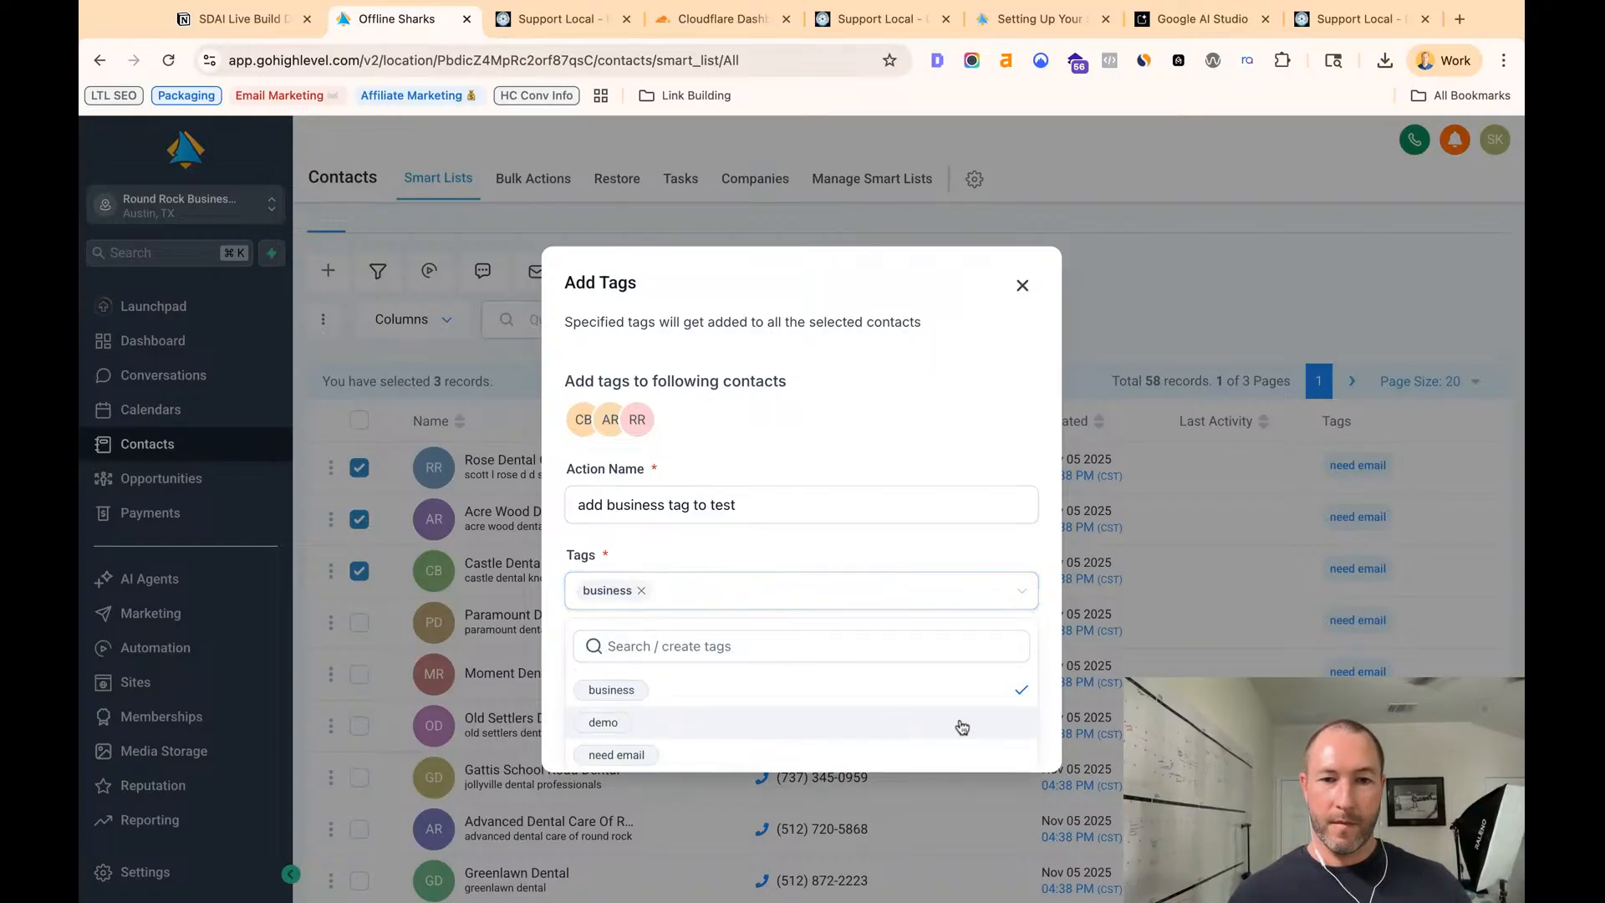
{"action": "left_click", "coordinate": [1043, 633]}
{"action": "left_click", "coordinate": [1016, 737]}
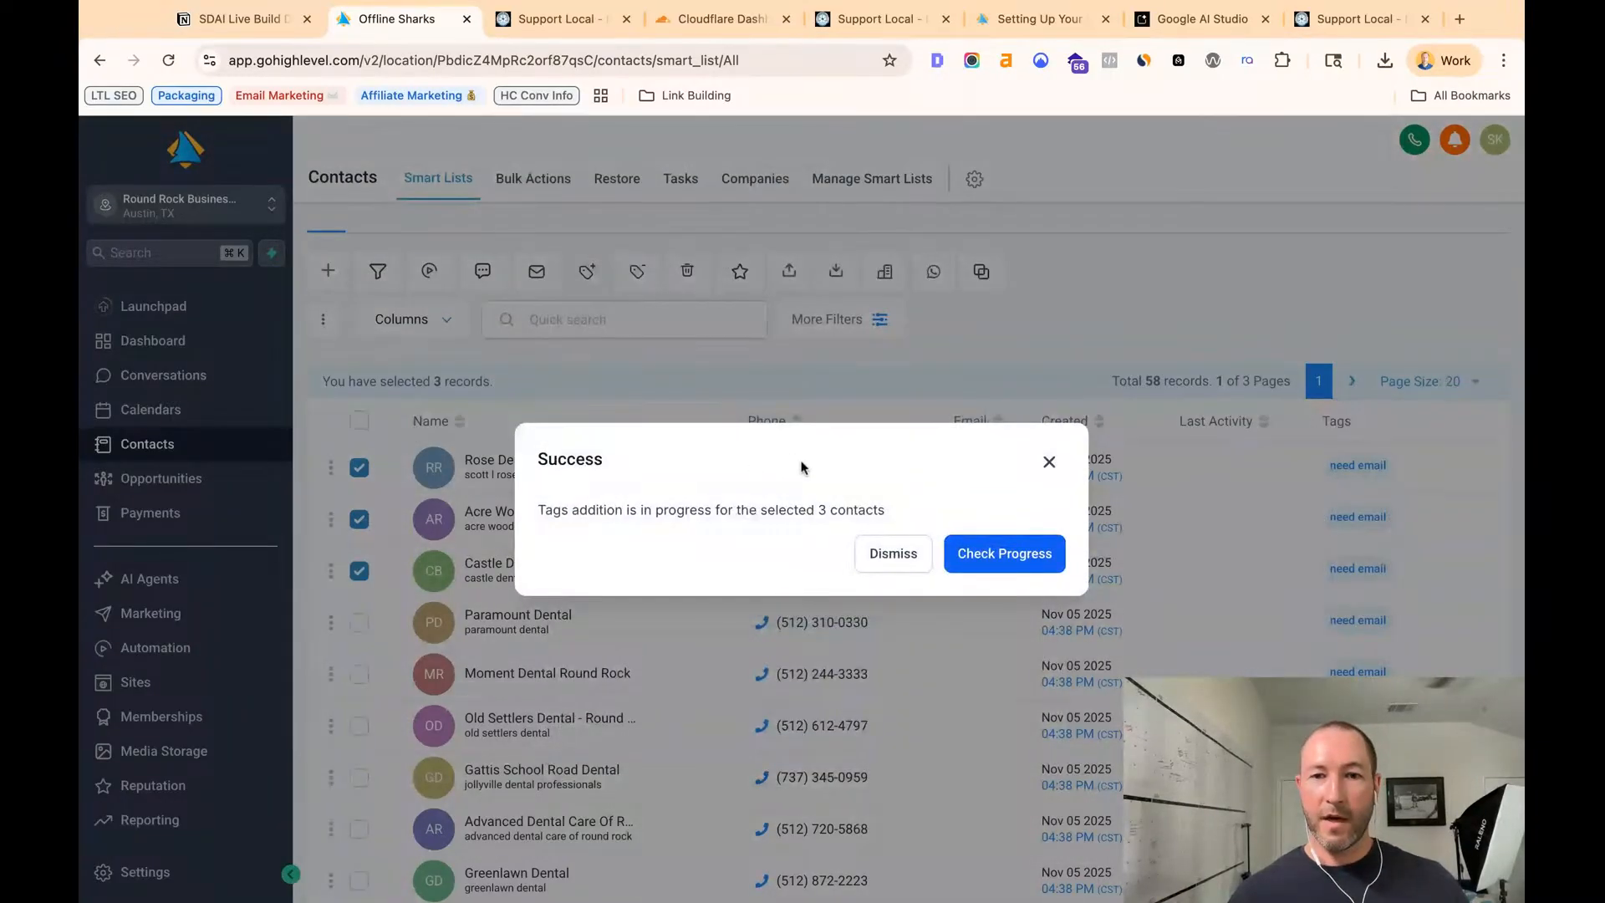
- Check the progress of the business tag addition and open SmartDirectoryAI
{"action": "left_click", "coordinate": [1017, 561]}
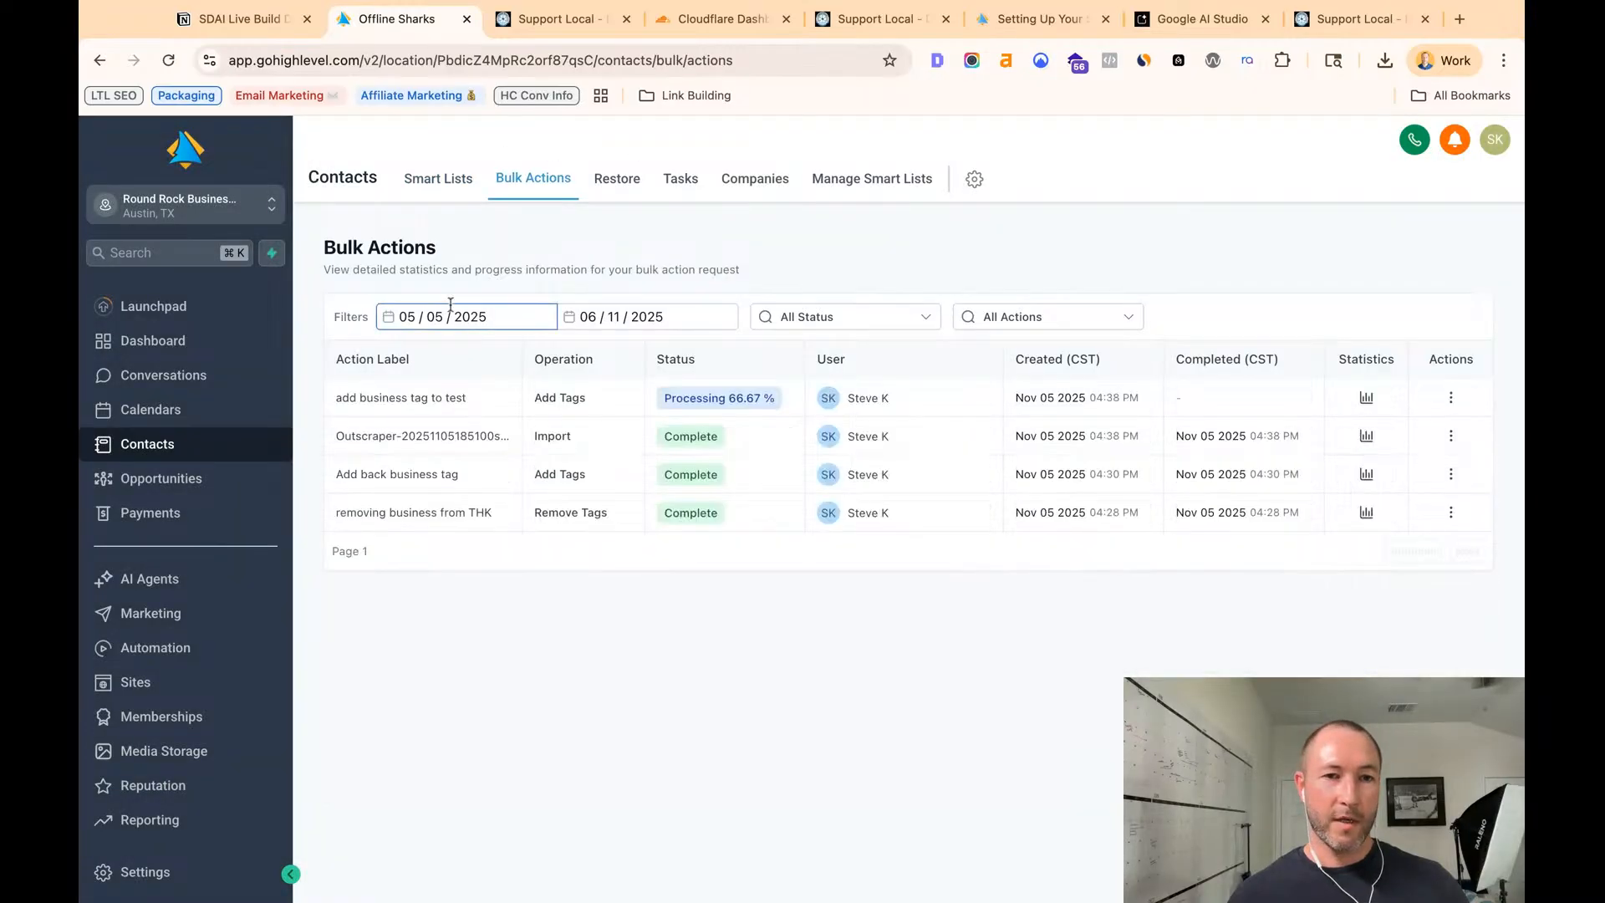
{"action": "scroll", "coordinate": [149, 828], "scroll_direction": "down", "scroll_amount": 2}
{"action": "left_click", "coordinate": [148, 827]}
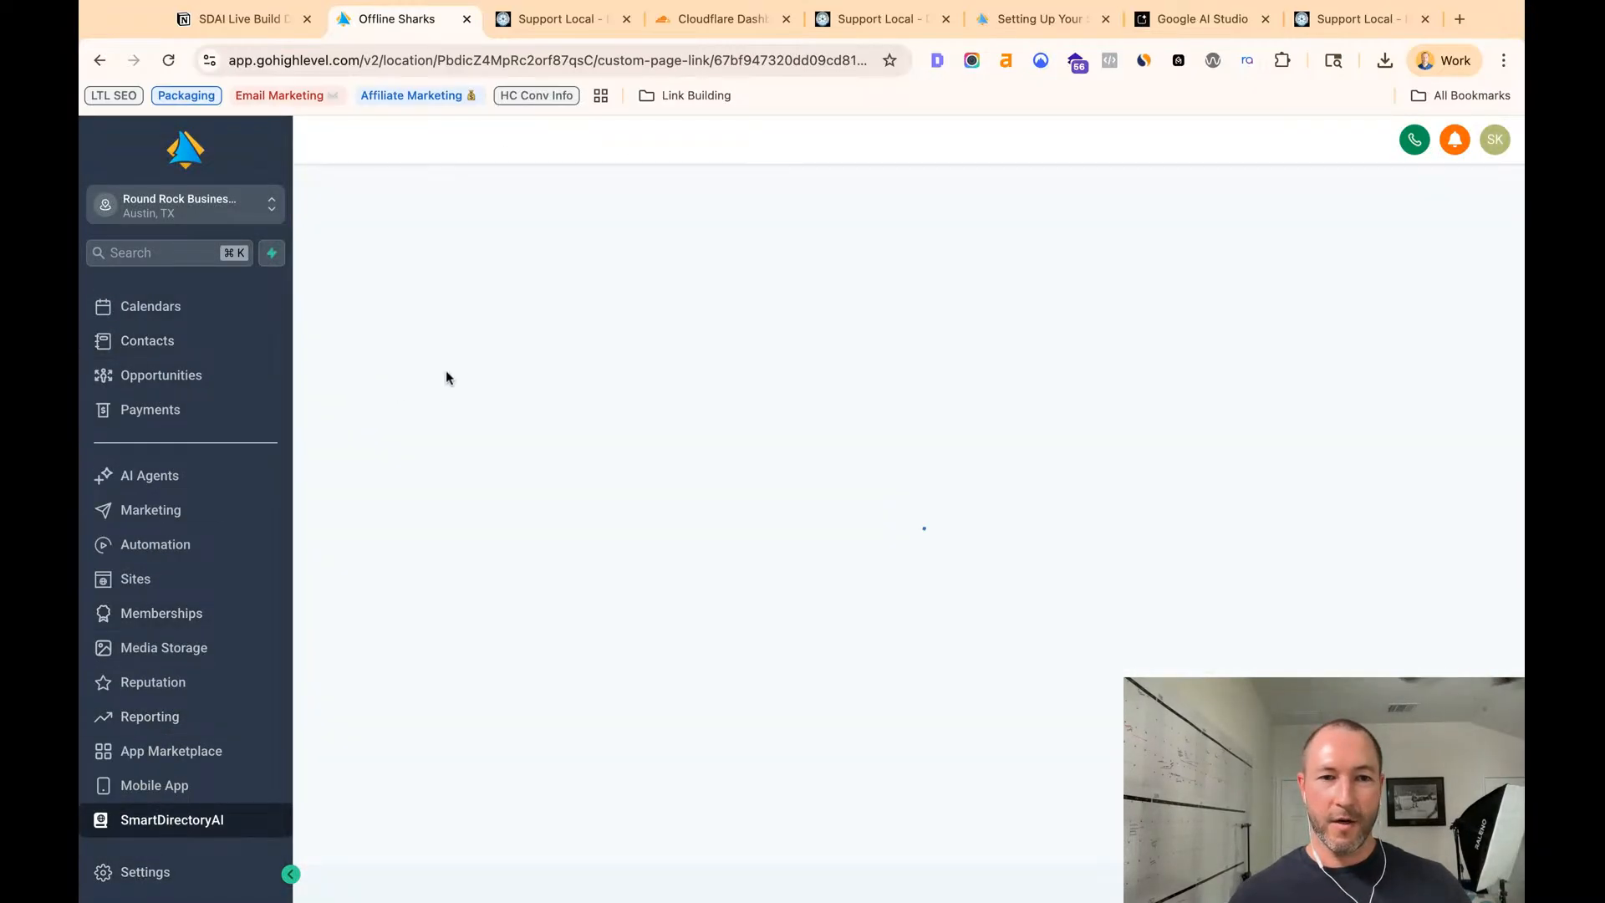
- Check the All Listings count on the SmartDirectoryAI dashboard
{"action": "double_click", "coordinate": [375, 402]}
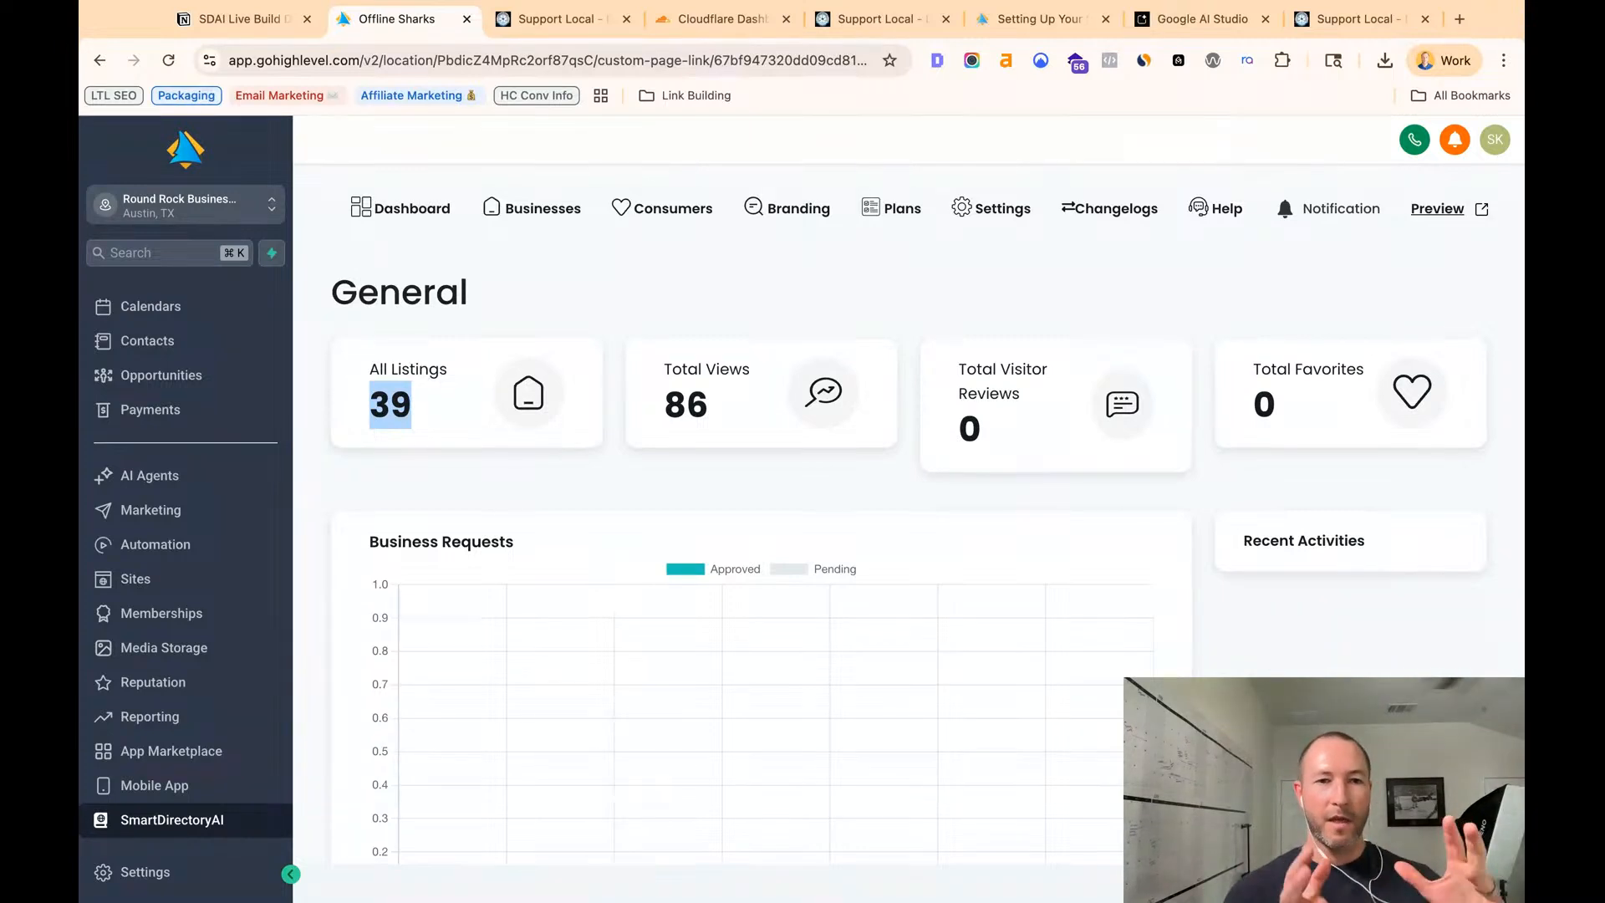
{"action": "left_click", "coordinate": [365, 402]}
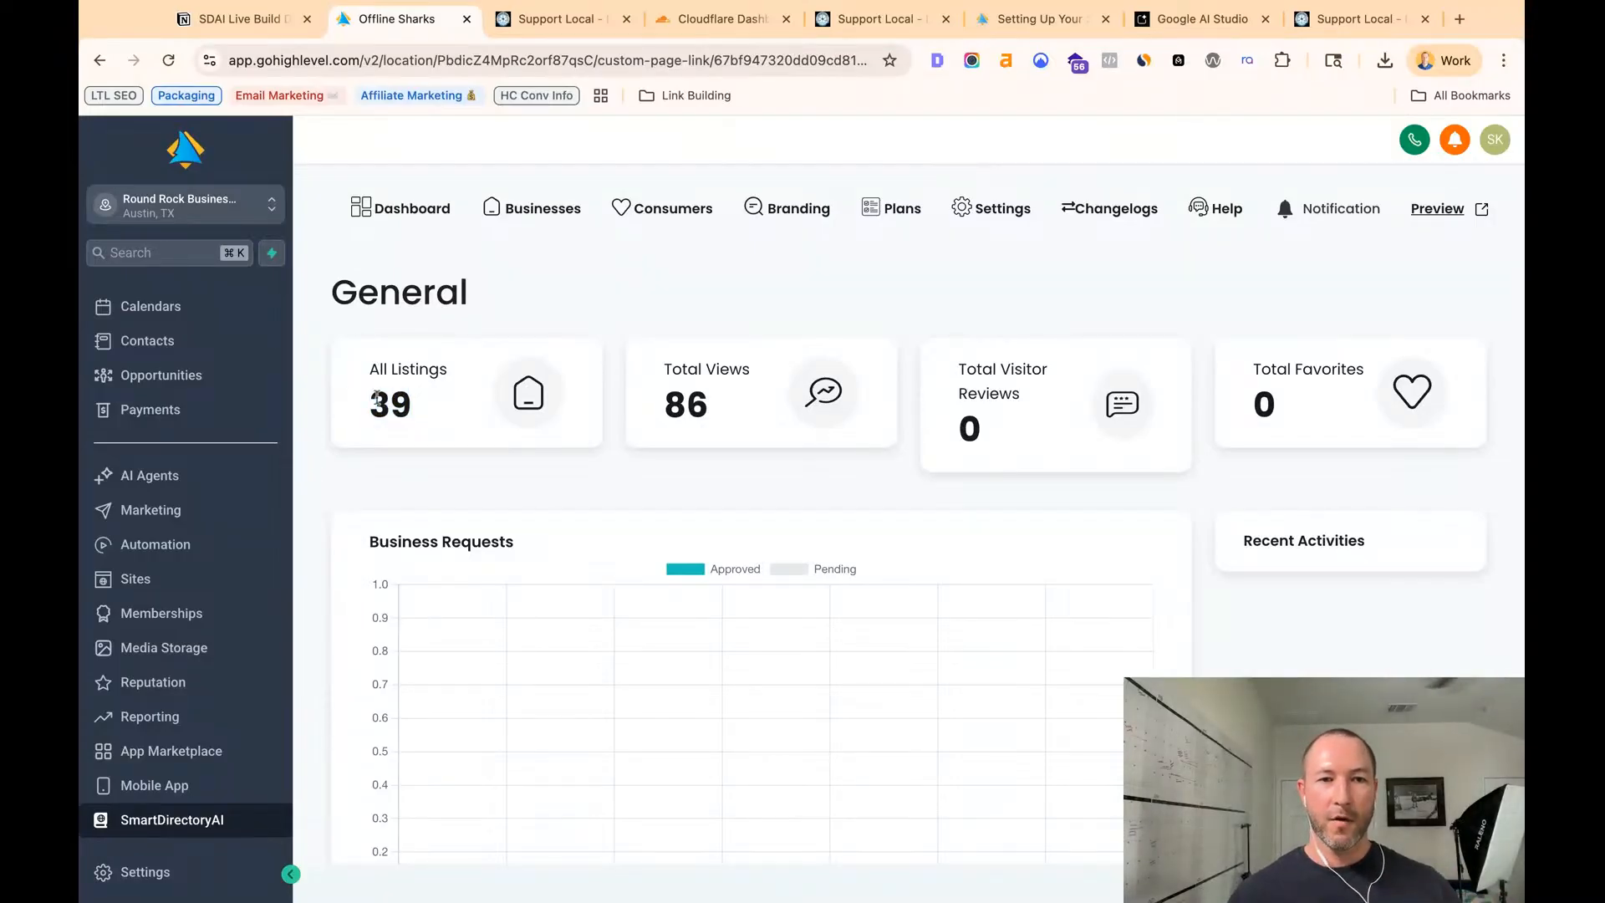
{"action": "left_click_drag", "start_coordinate": [378, 400], "coordinate": [413, 403]}
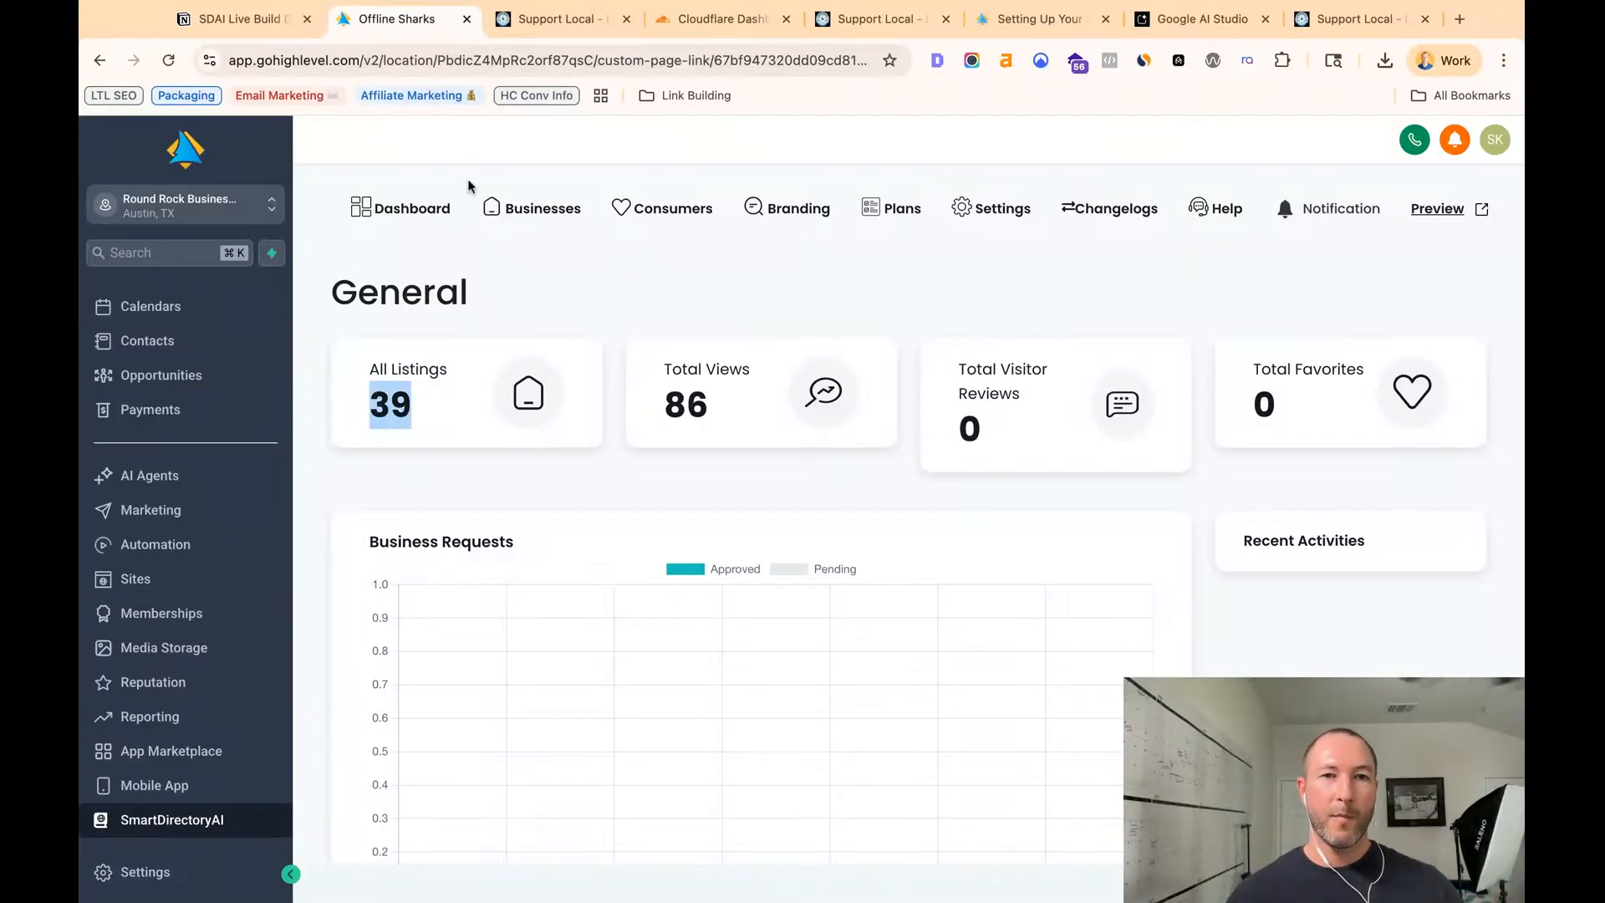
- Switch to the Support Local directory preview and look through its Services categories
{"action": "left_click", "coordinate": [564, 18]}
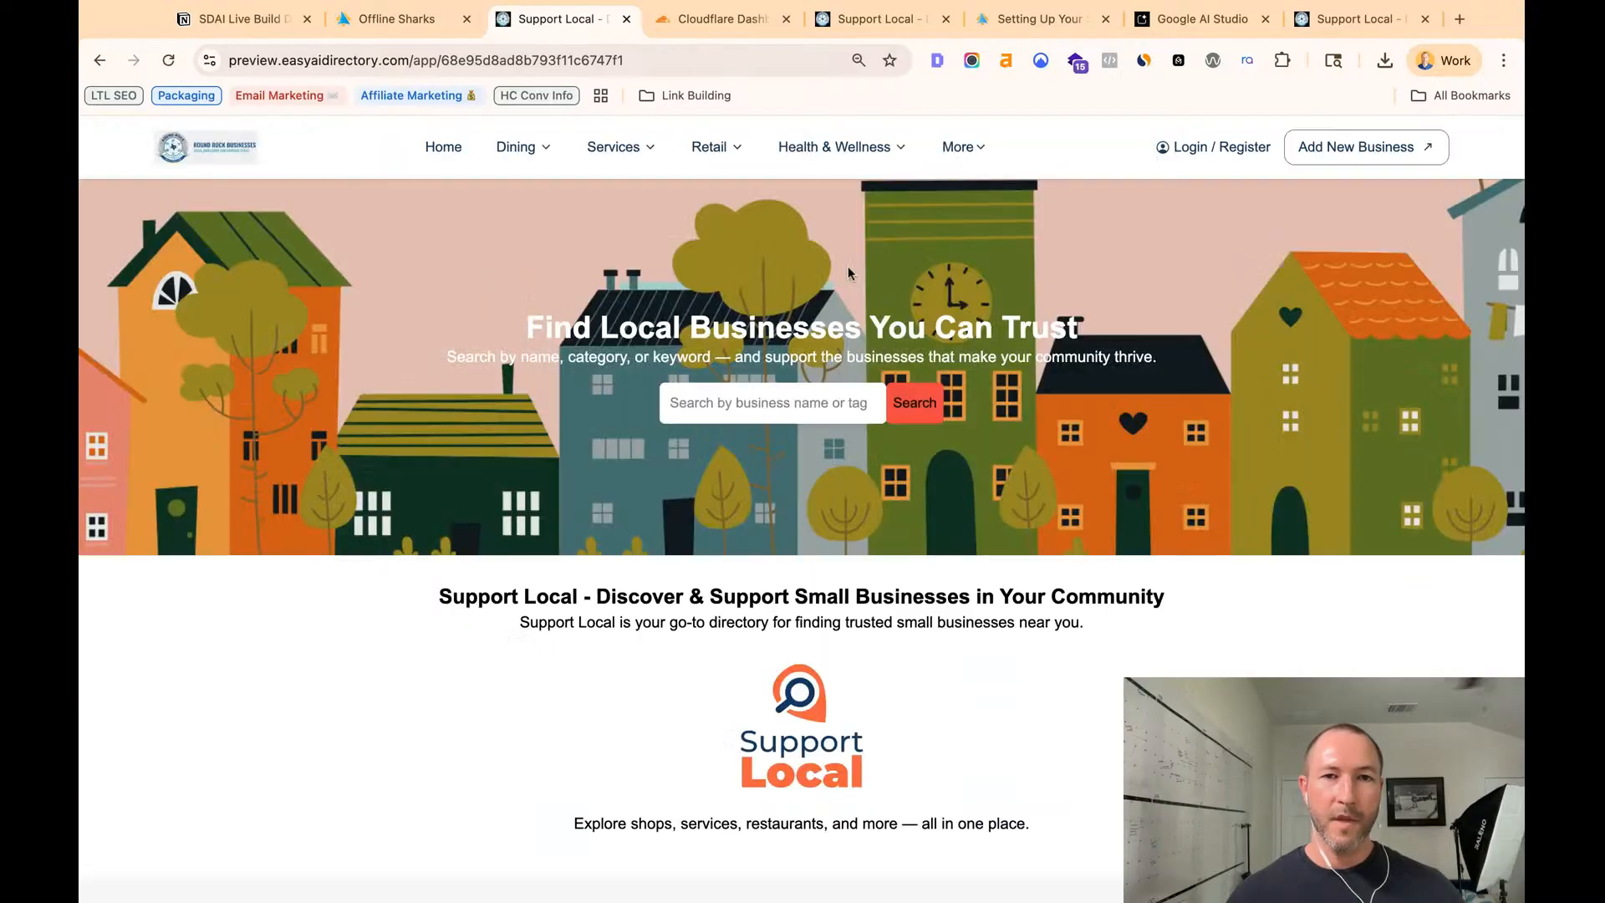
{"action": "mouse_move", "coordinate": [590, 149]}
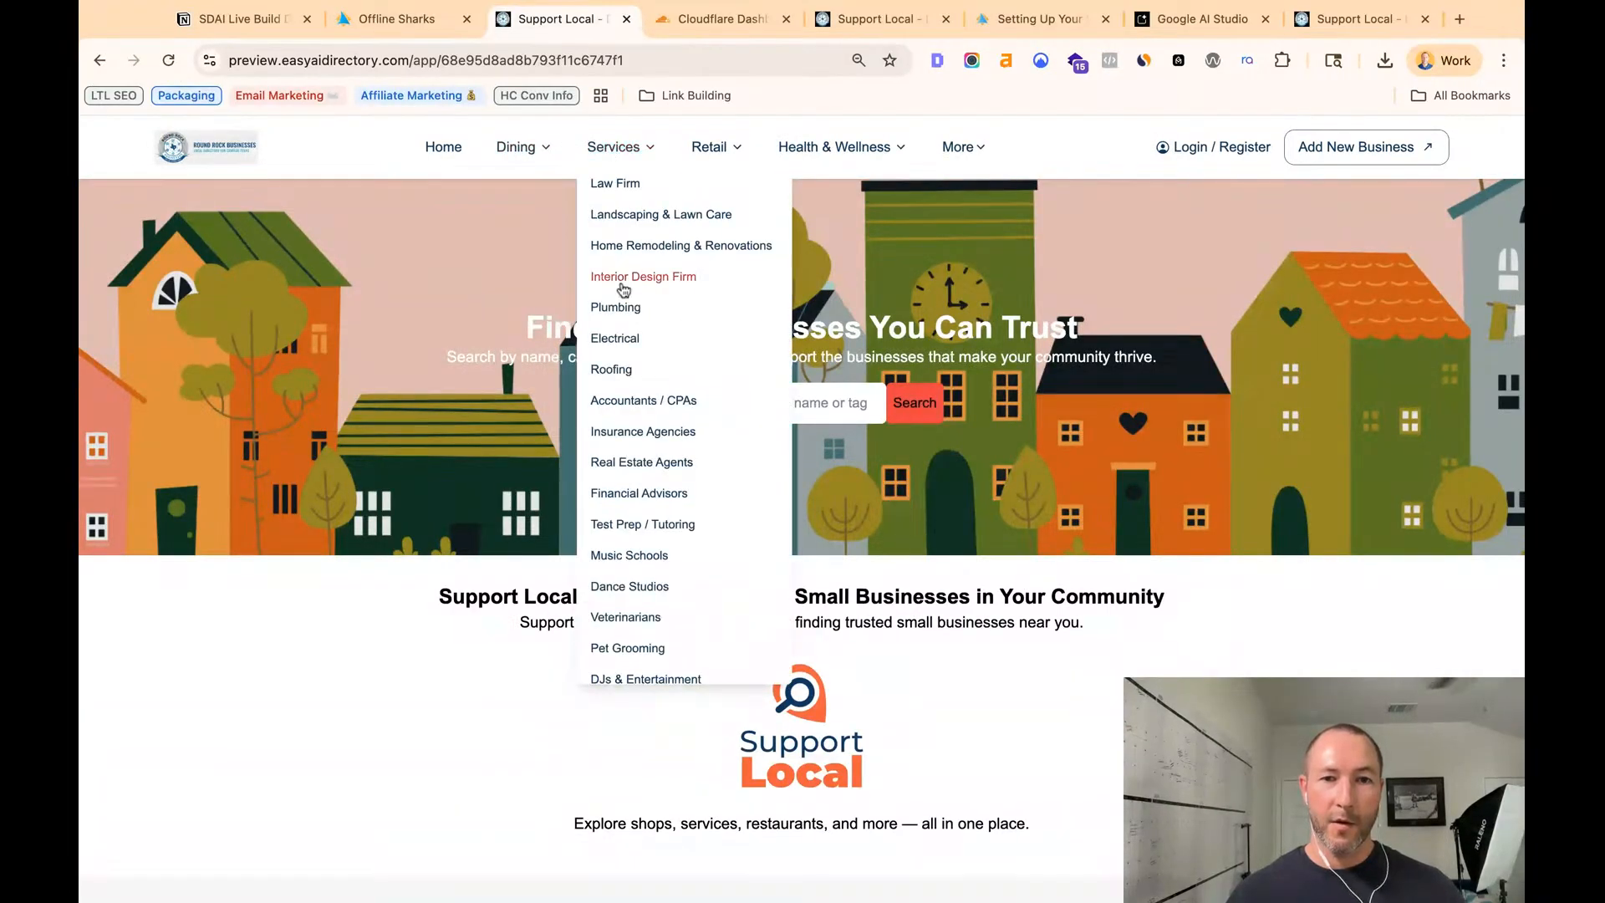
{"action": "scroll", "coordinate": [704, 518], "scroll_direction": "down", "scroll_amount": 1}
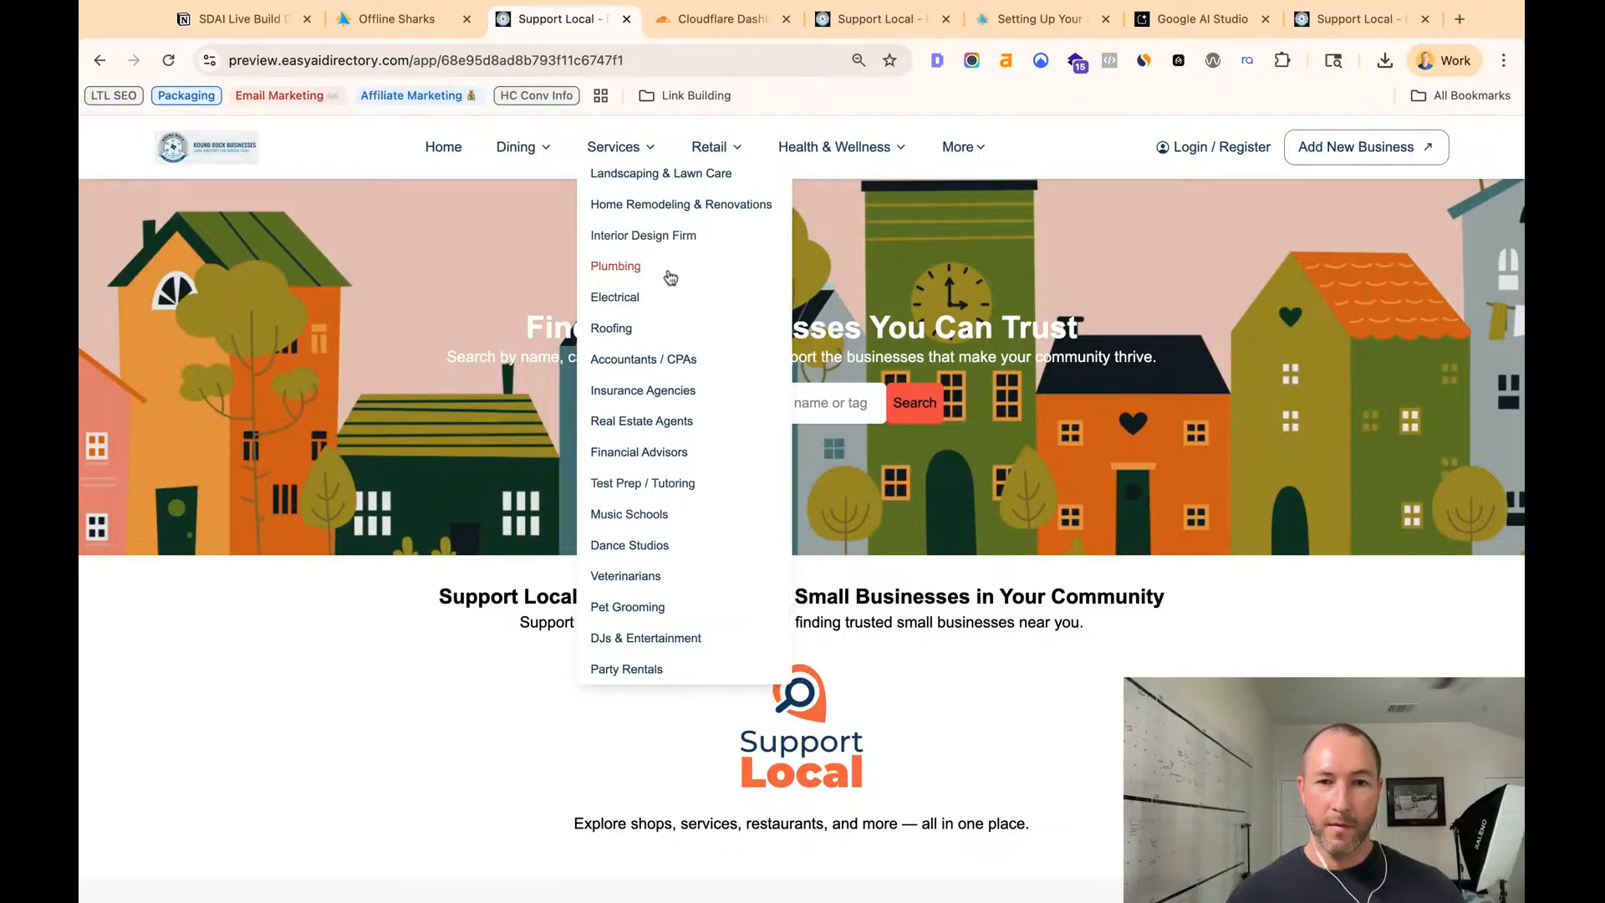
{"action": "scroll", "coordinate": [684, 535], "scroll_direction": "up", "scroll_amount": 1}
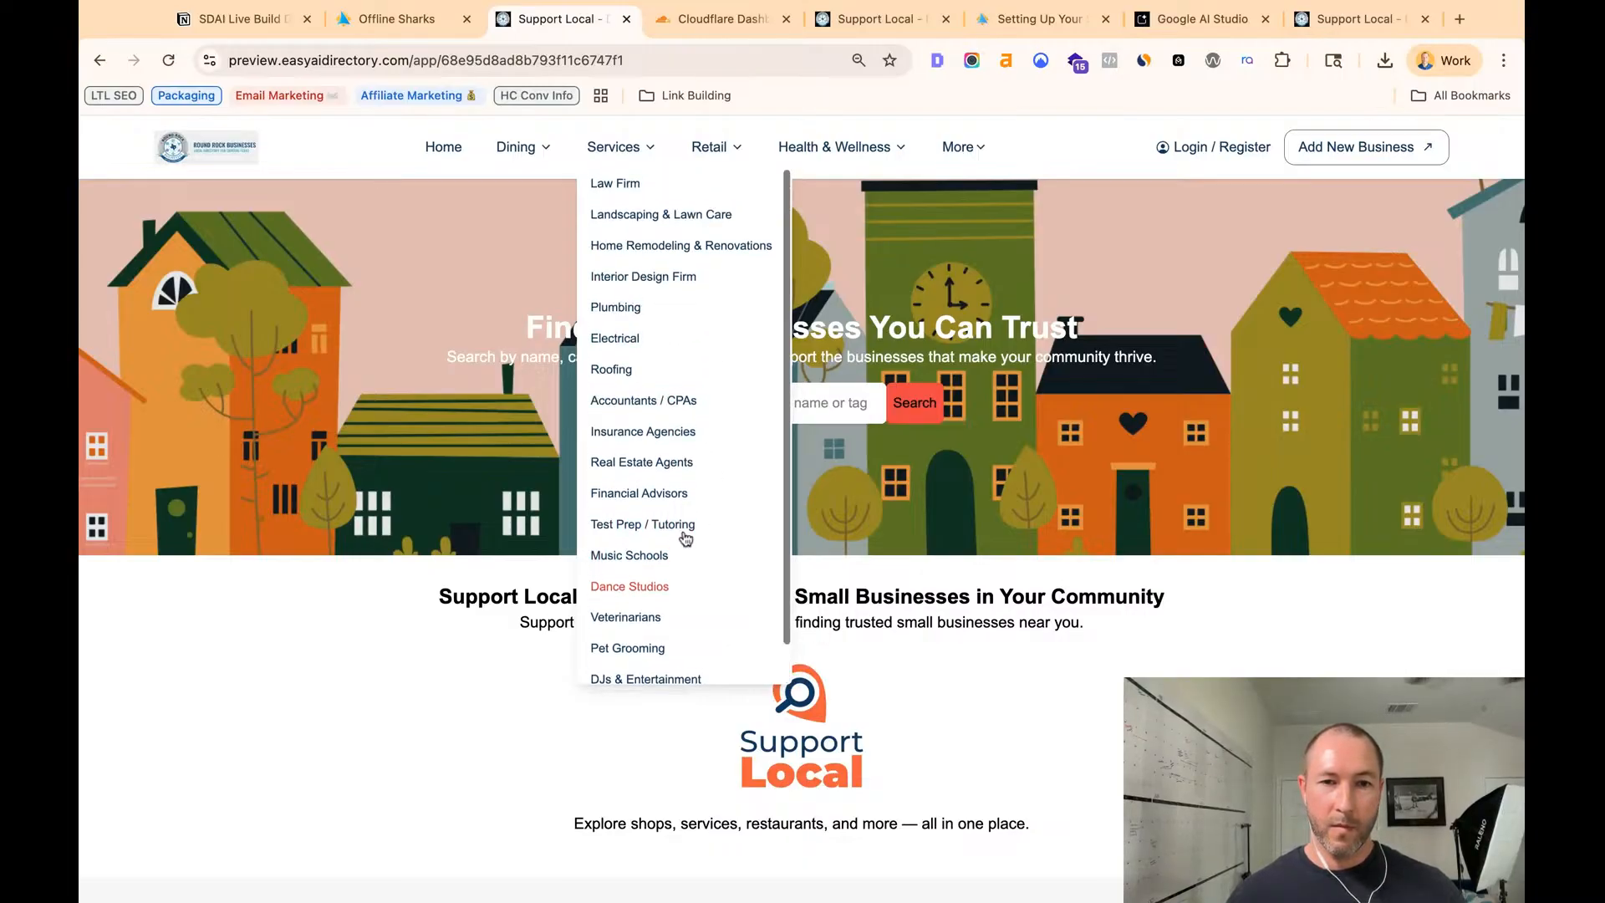
- Return to SmartDirectoryAI and look over the list of all business accounts
{"action": "left_click", "coordinate": [363, 19]}
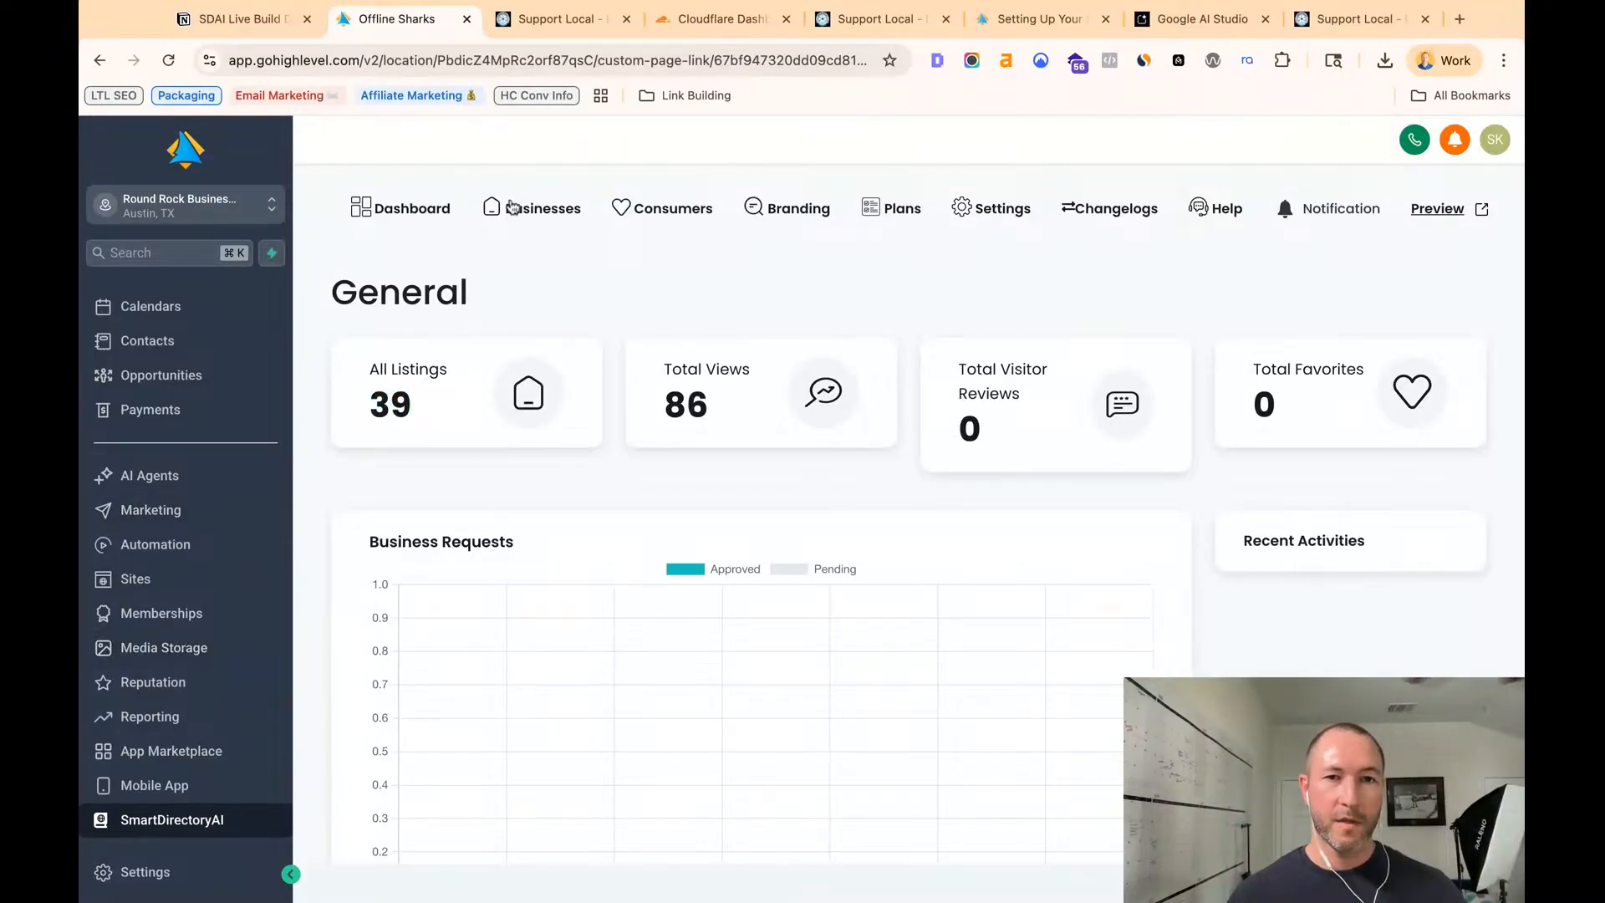
{"action": "left_click", "coordinate": [512, 206]}
{"action": "scroll", "coordinate": [660, 614], "scroll_direction": "down", "scroll_amount": 1}
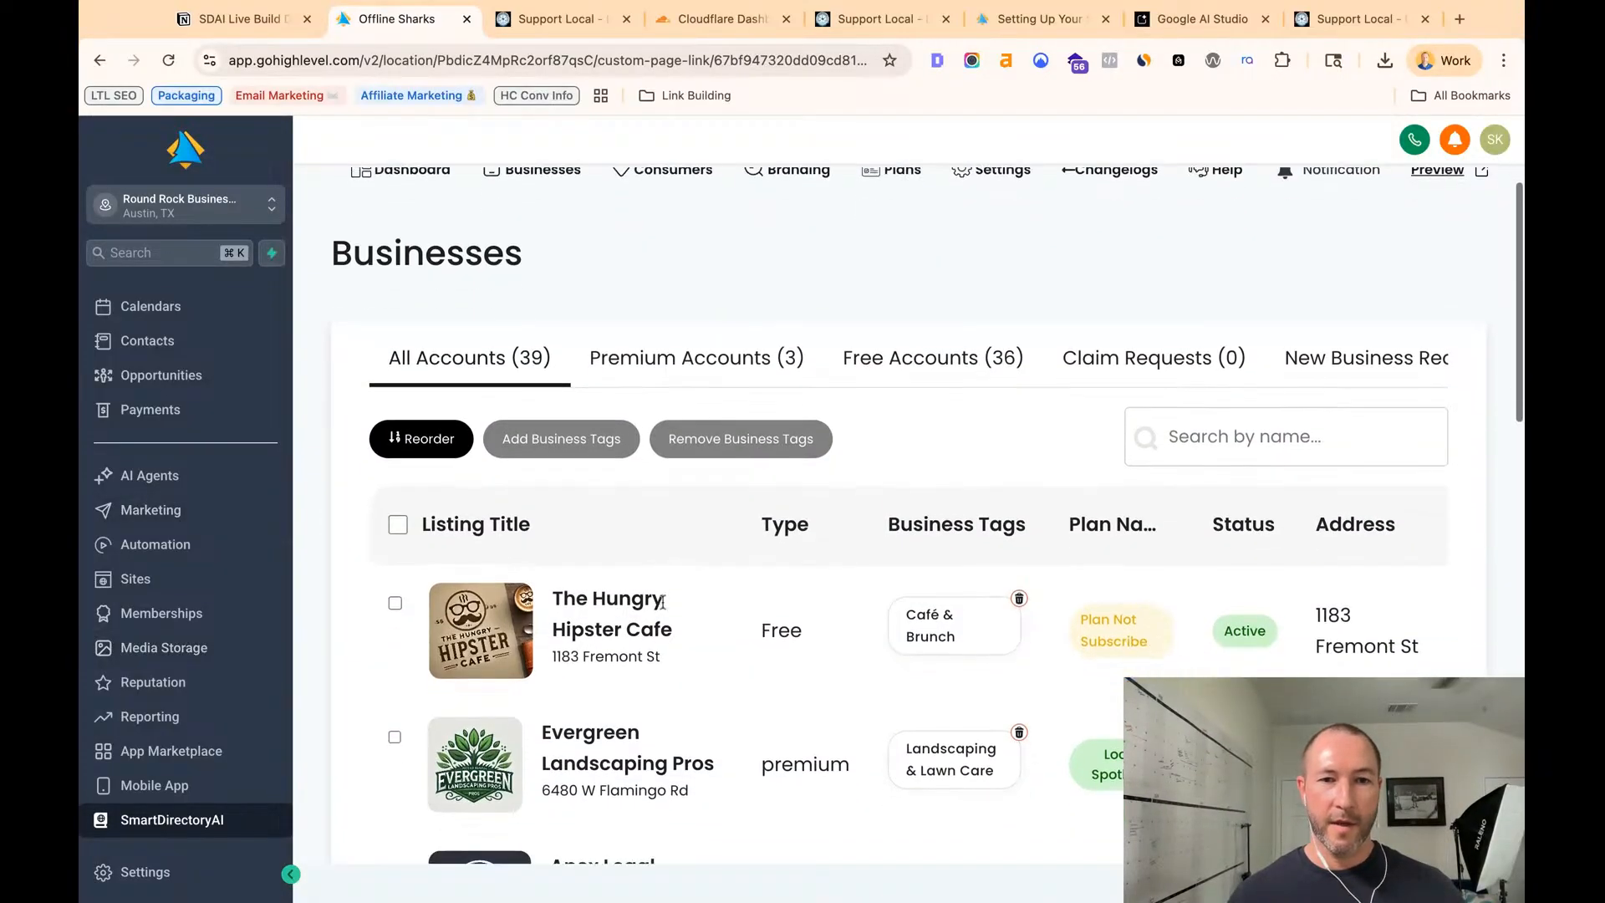
{"action": "left_click", "coordinate": [1237, 424]}
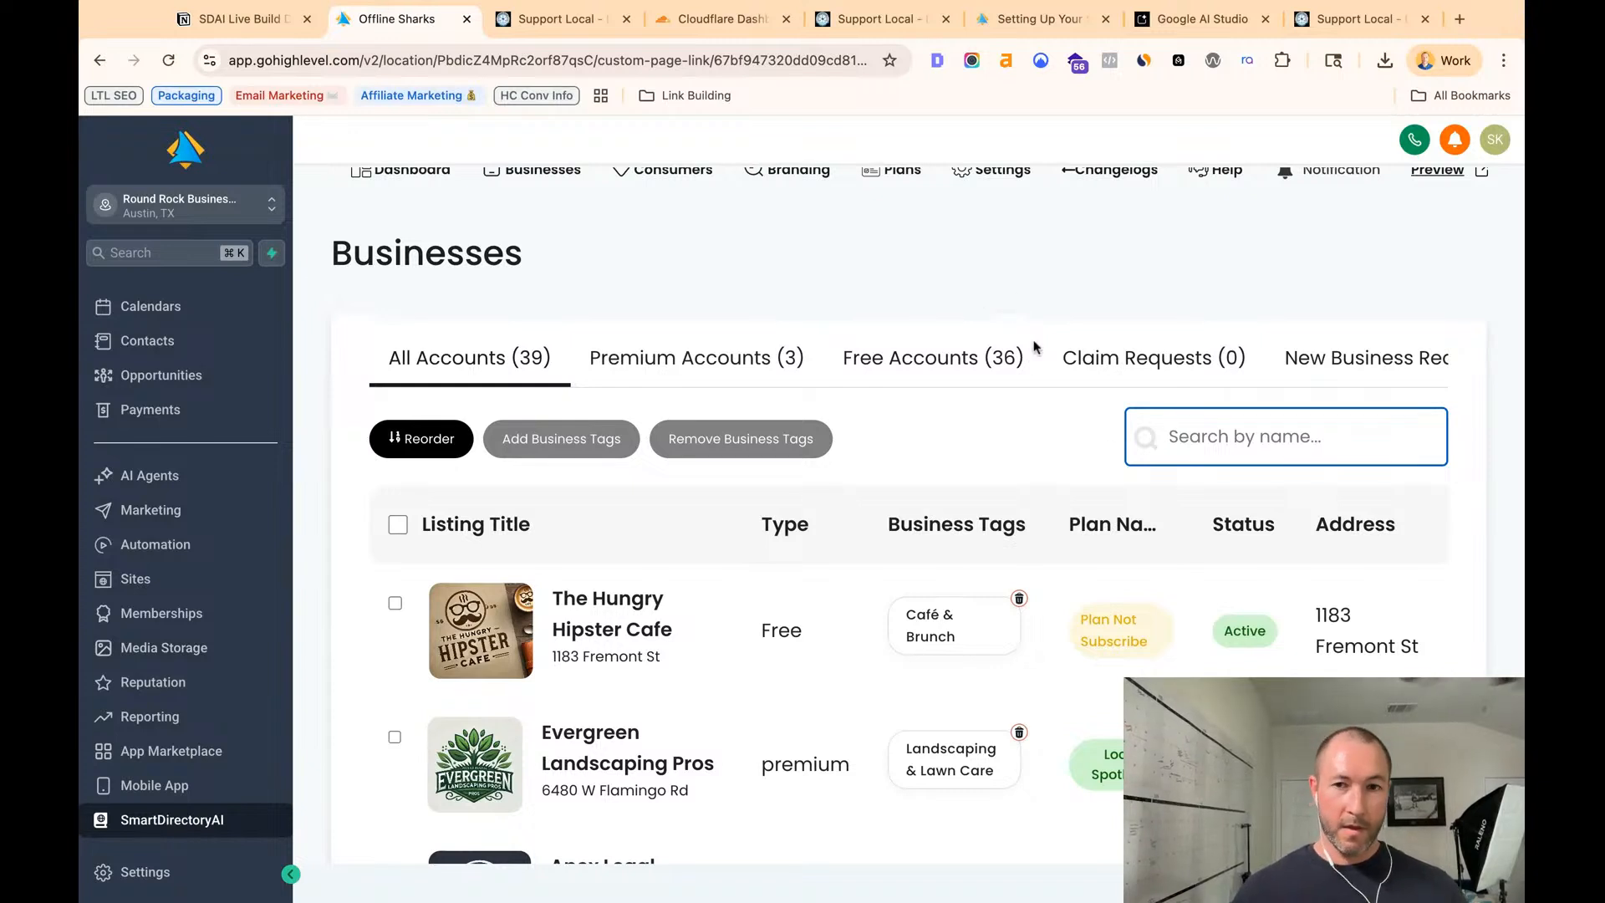
- Go to the second page of Contacts and check which dental practices carry the "business" tag
{"action": "left_click", "coordinate": [171, 346]}
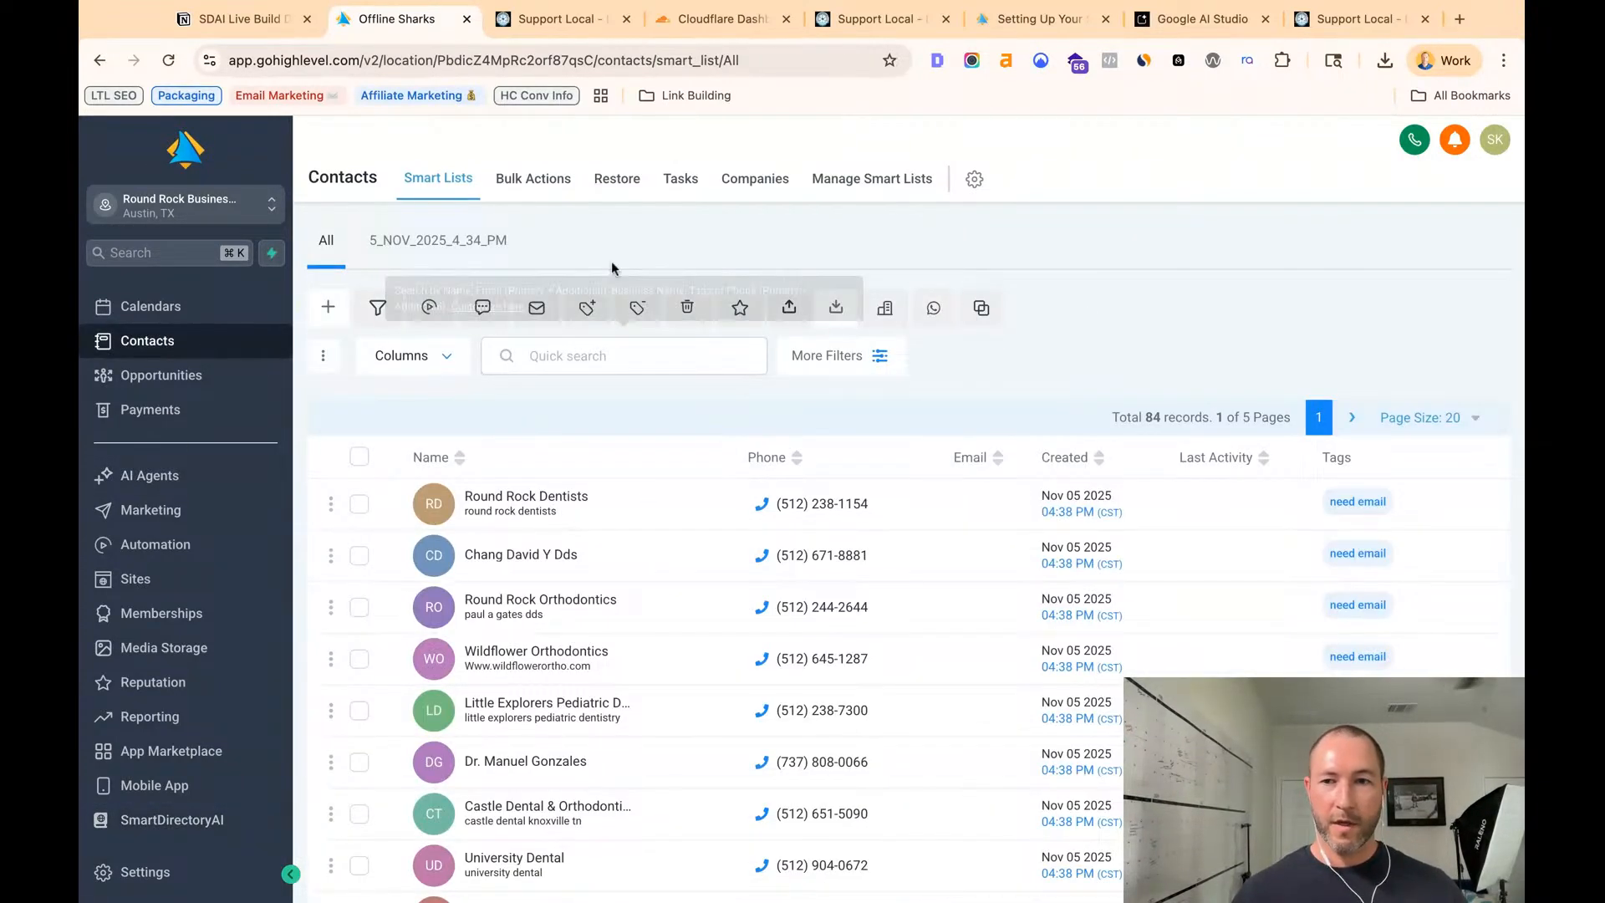
{"action": "scroll", "coordinate": [710, 624], "scroll_direction": "down", "scroll_amount": 10}
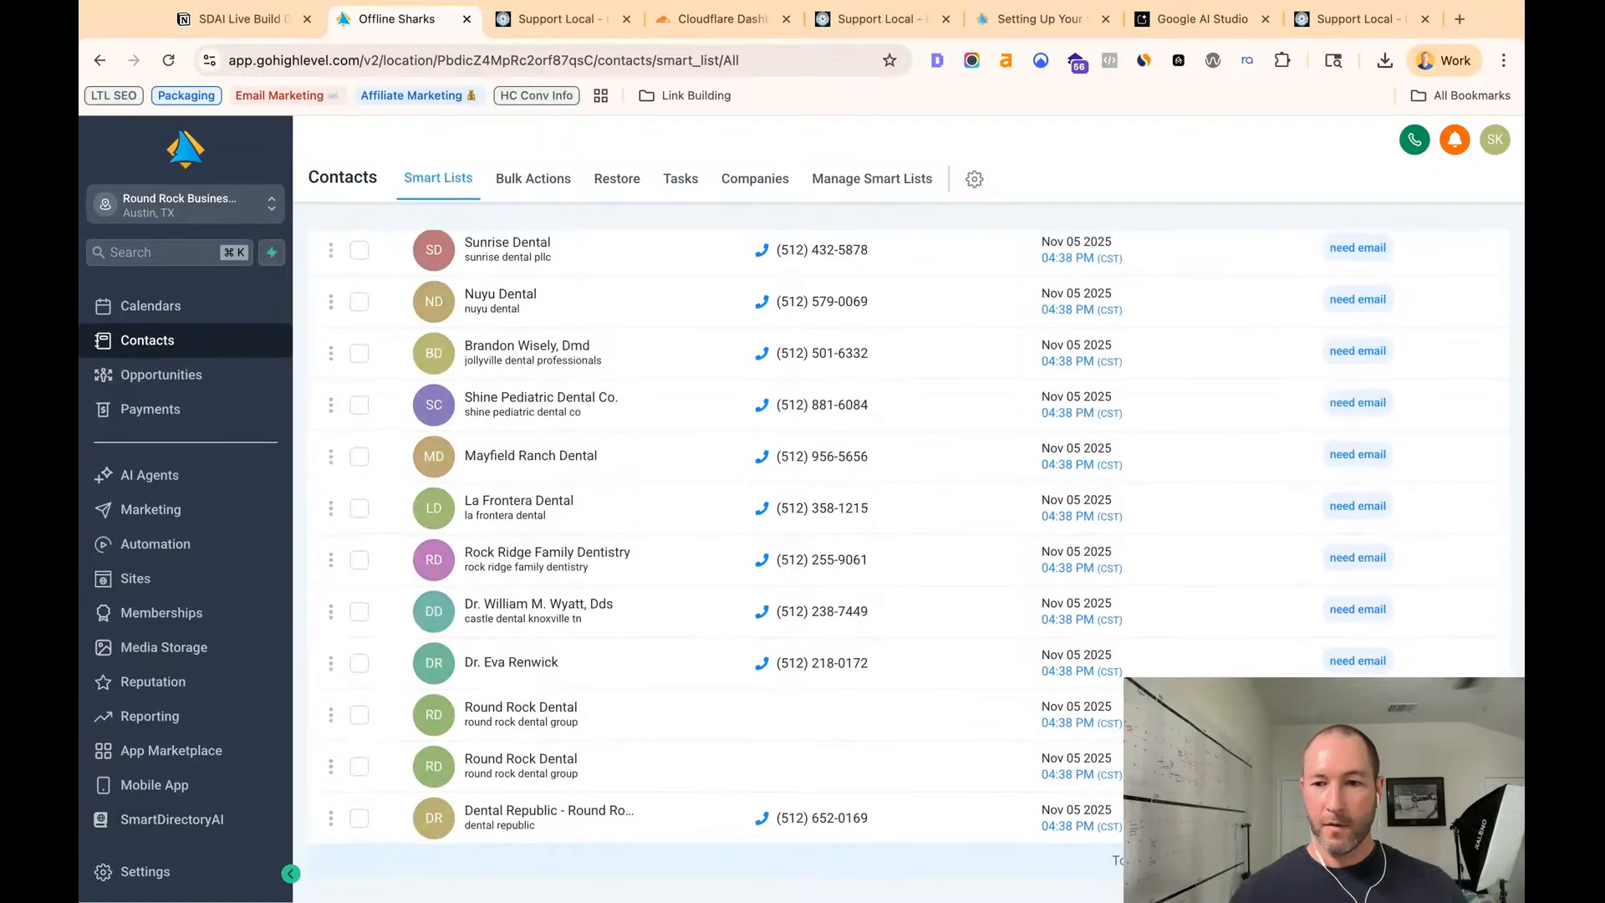
{"action": "left_click", "coordinate": [1346, 862]}
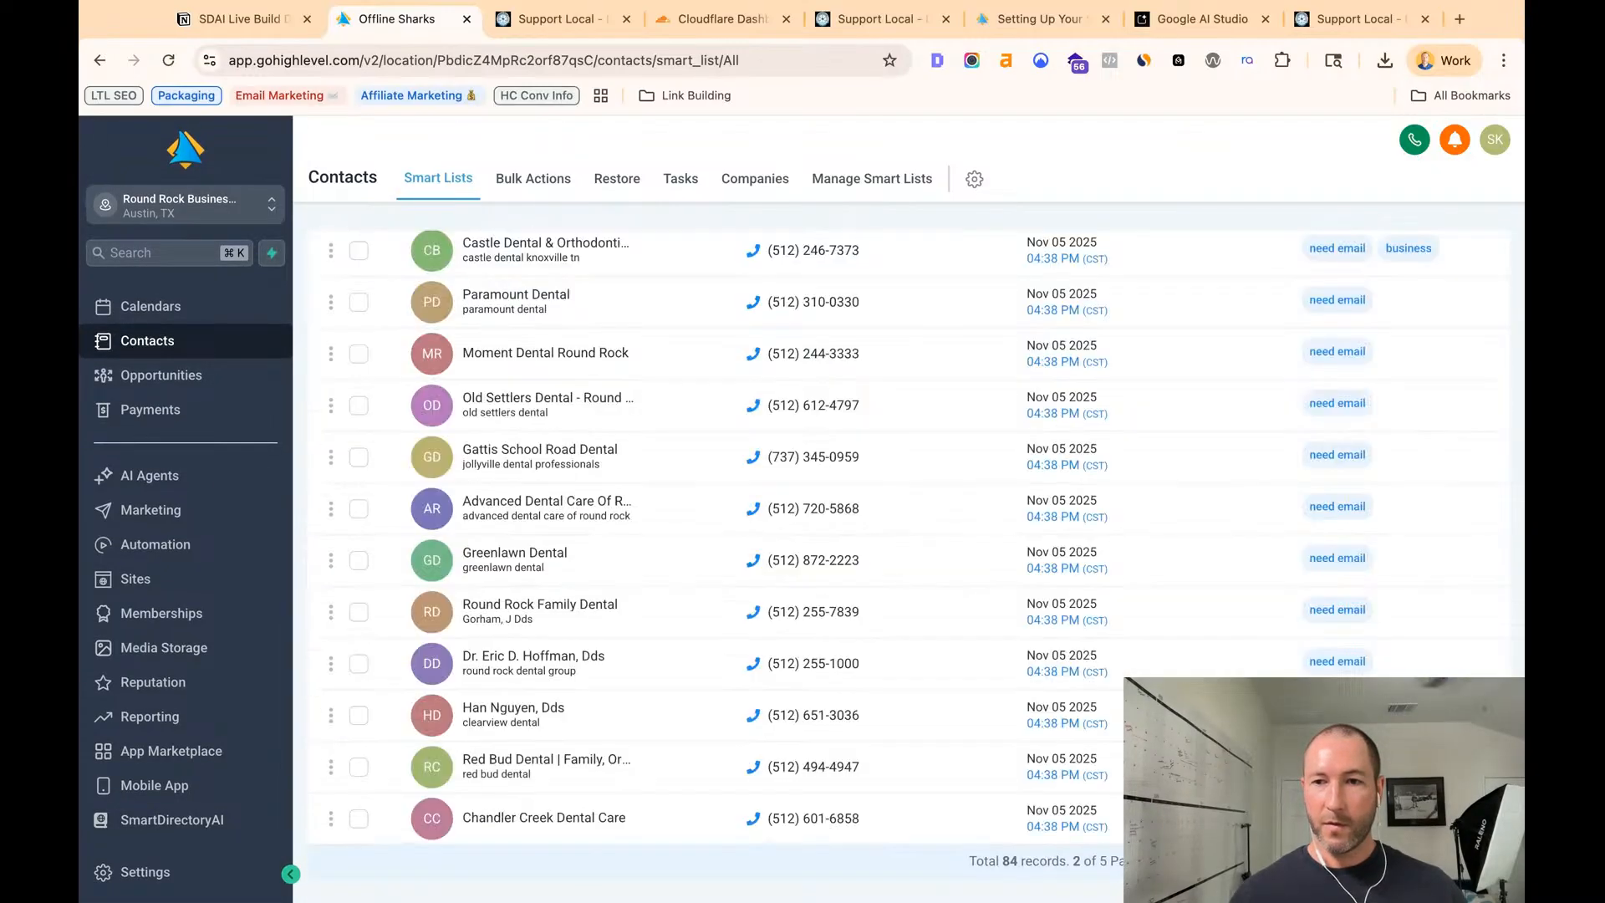
{"action": "scroll", "coordinate": [978, 438], "scroll_direction": "up", "scroll_amount": 2}
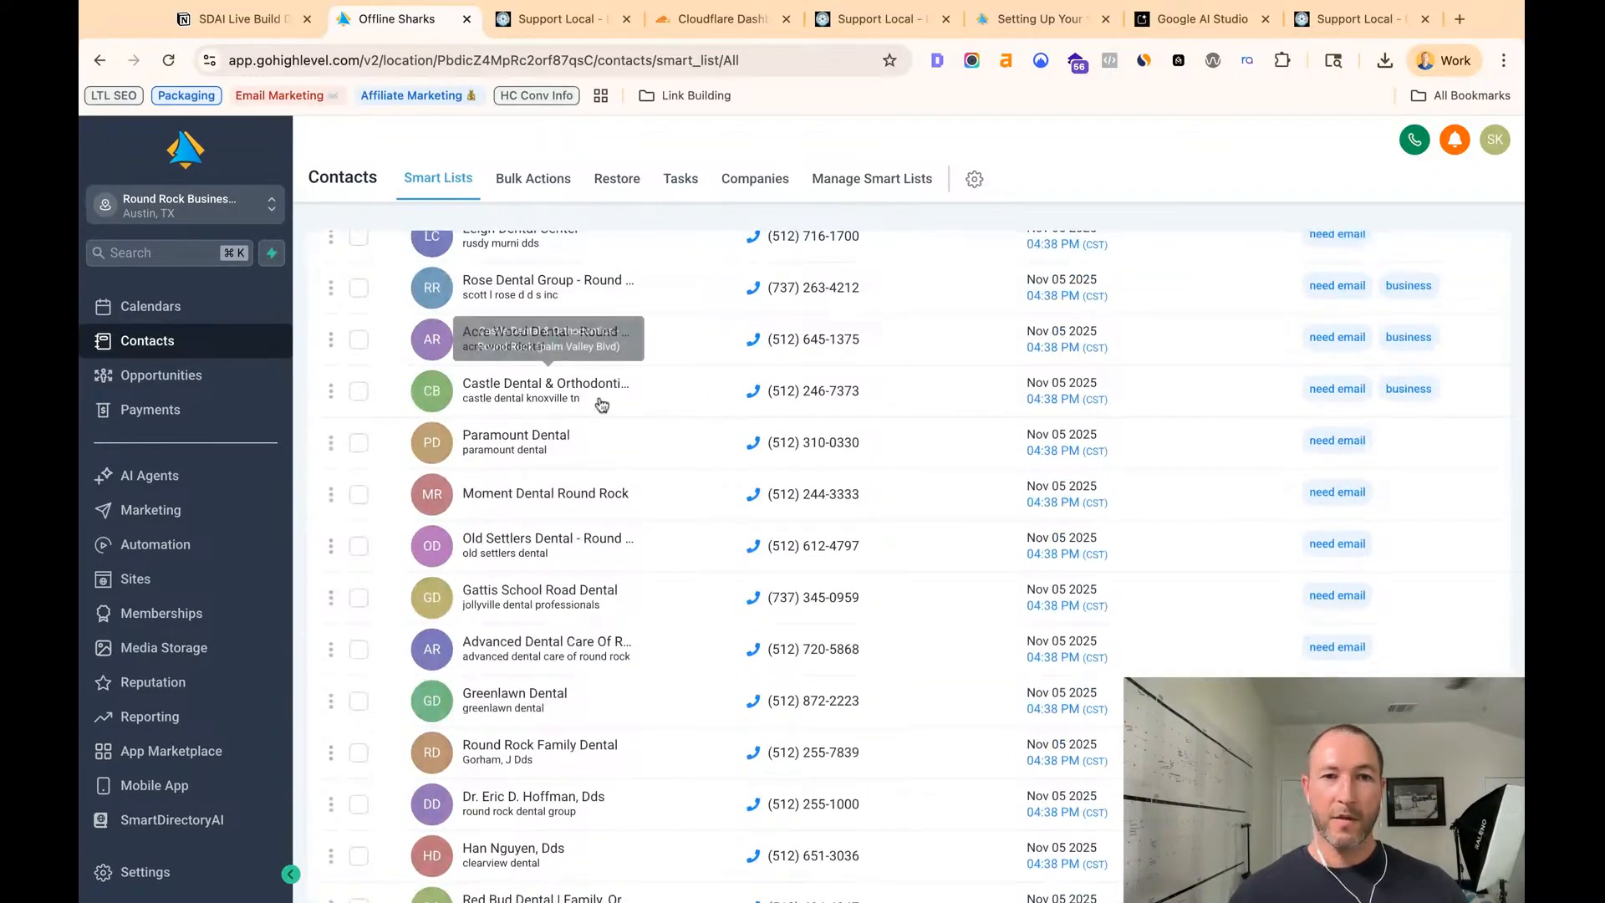
{"action": "scroll", "coordinate": [164, 510], "scroll_direction": "up", "scroll_amount": 2}
{"action": "scroll", "coordinate": [149, 681], "scroll_direction": "down", "scroll_amount": 2}
- Reopen SmartDirectoryAI's Businesses list and search it for "castl"
{"action": "left_click", "coordinate": [155, 821]}
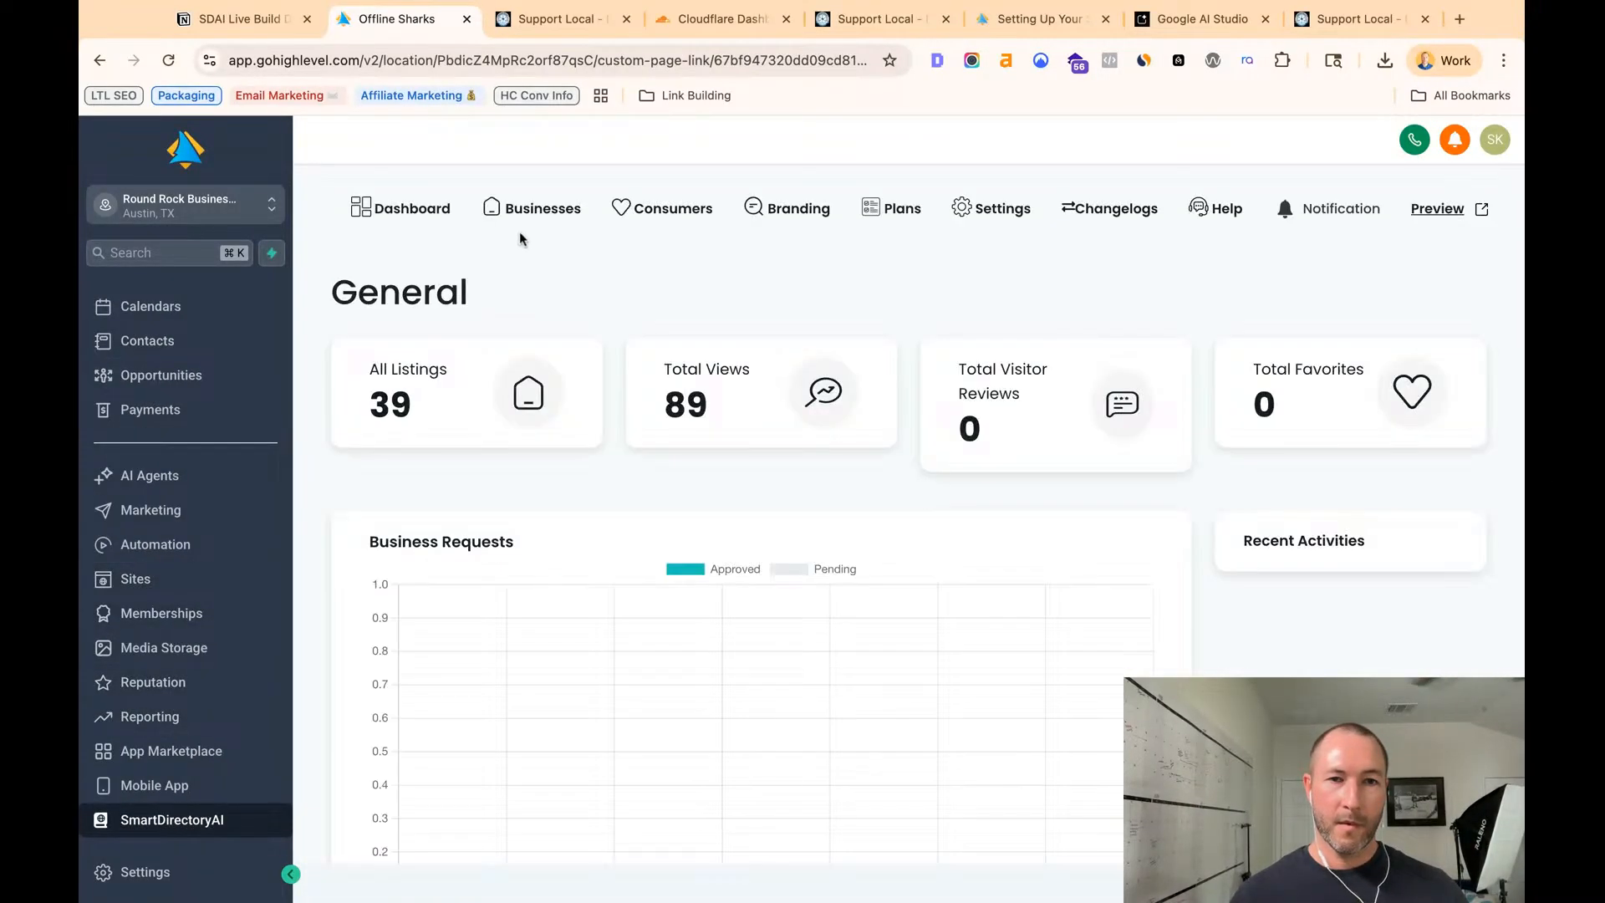
{"action": "left_click", "coordinate": [526, 223]}
{"action": "left_click", "coordinate": [1210, 493]}
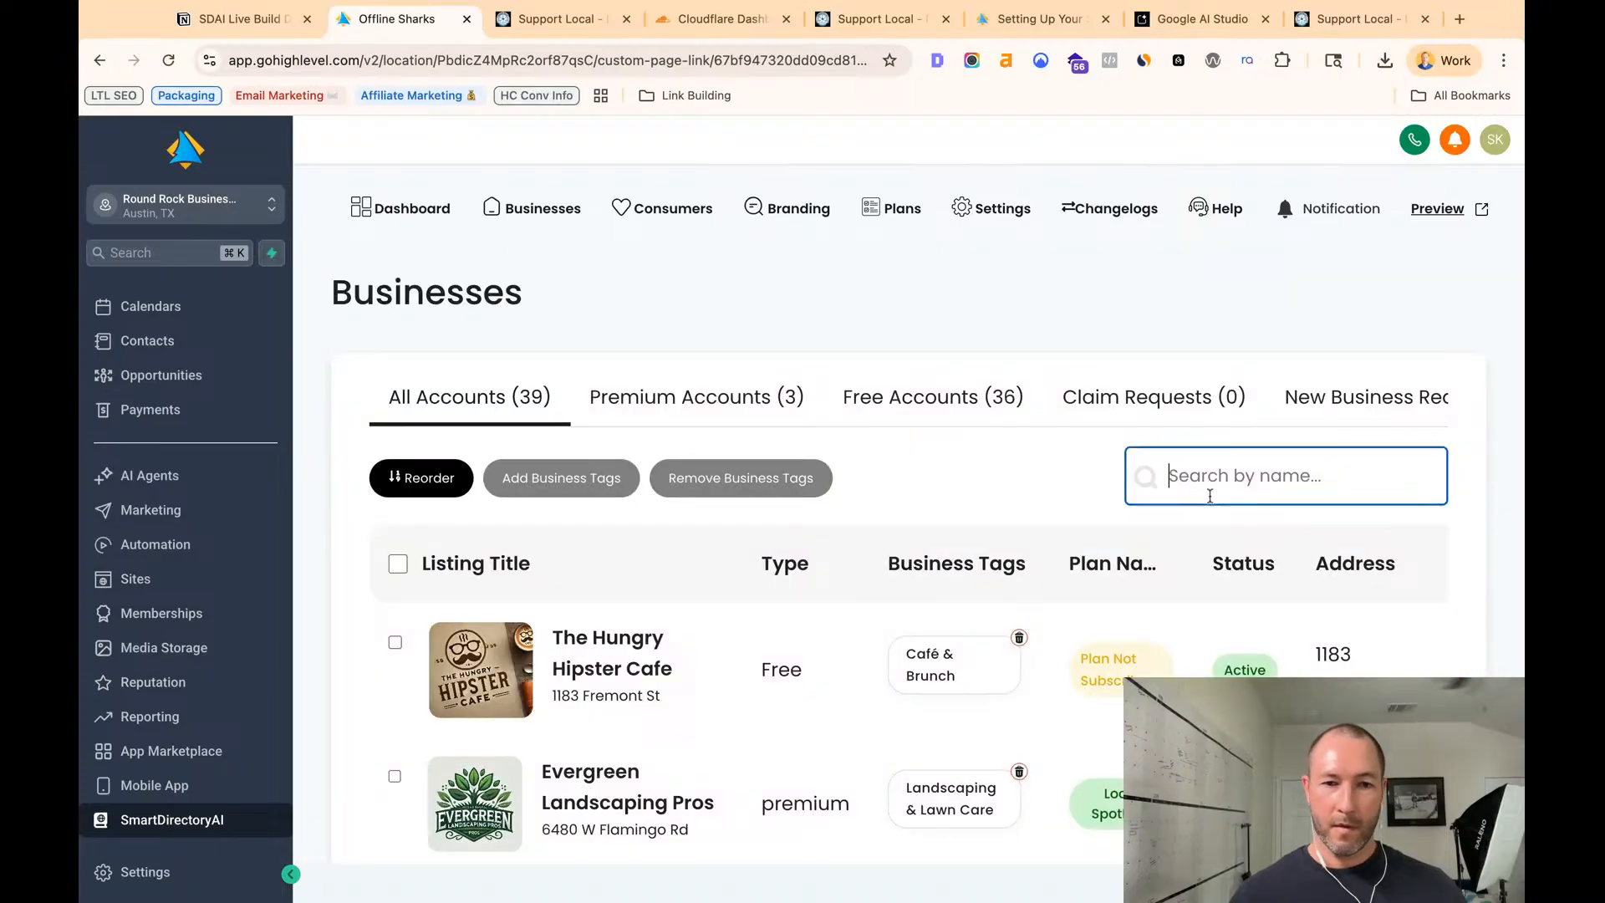
{"action": "type", "text": "castl"}
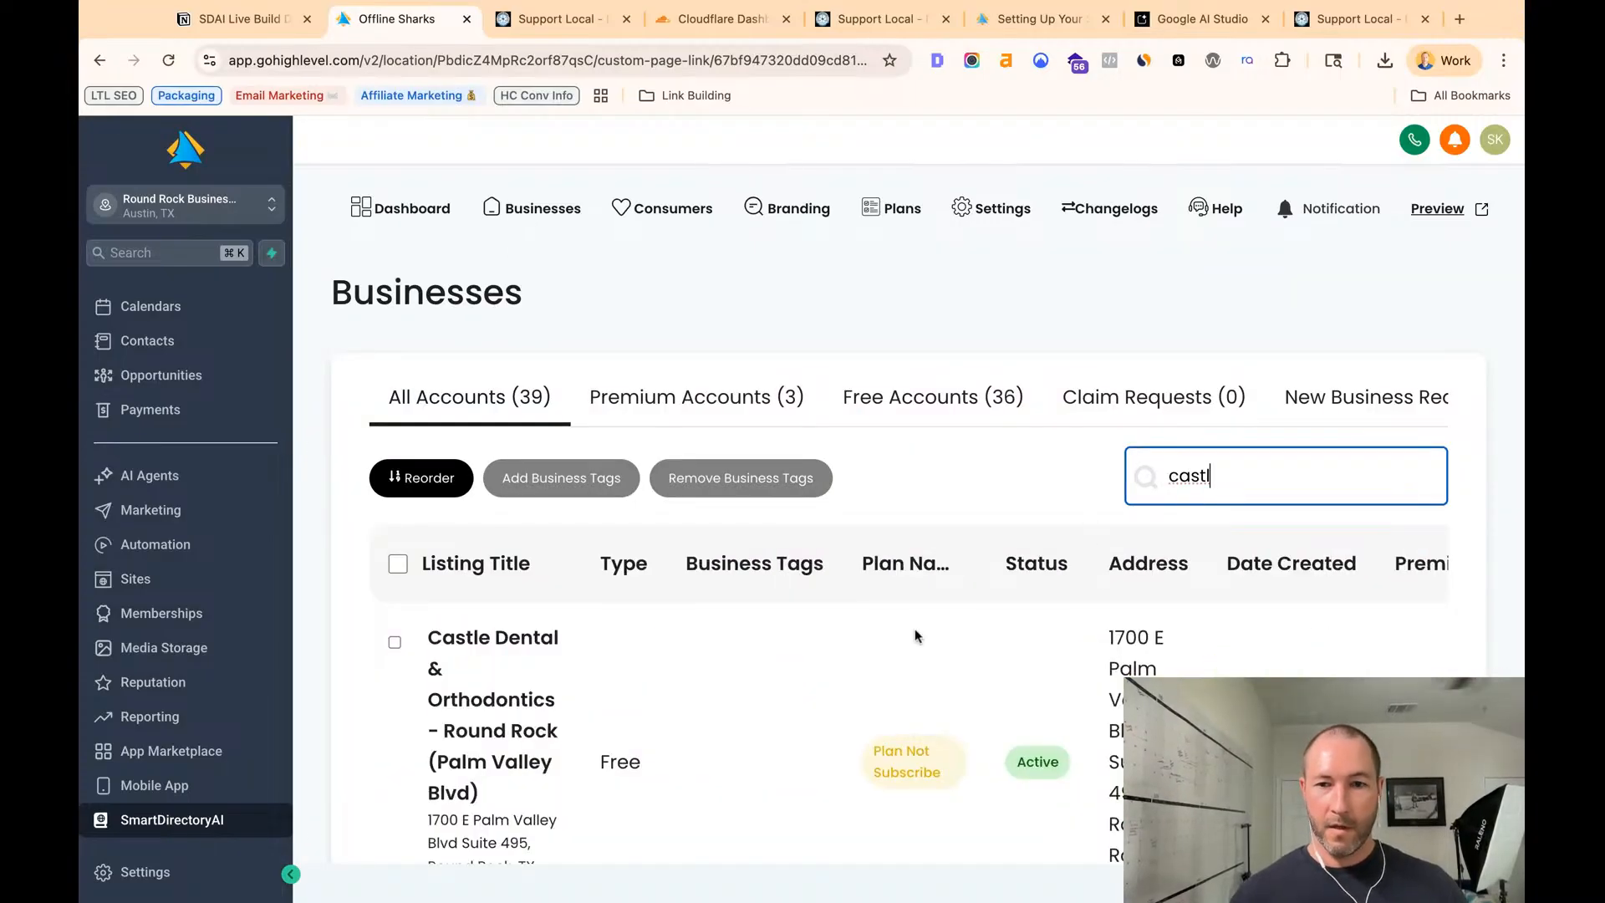
{"action": "scroll", "coordinate": [761, 686], "scroll_direction": "down", "scroll_amount": 3}
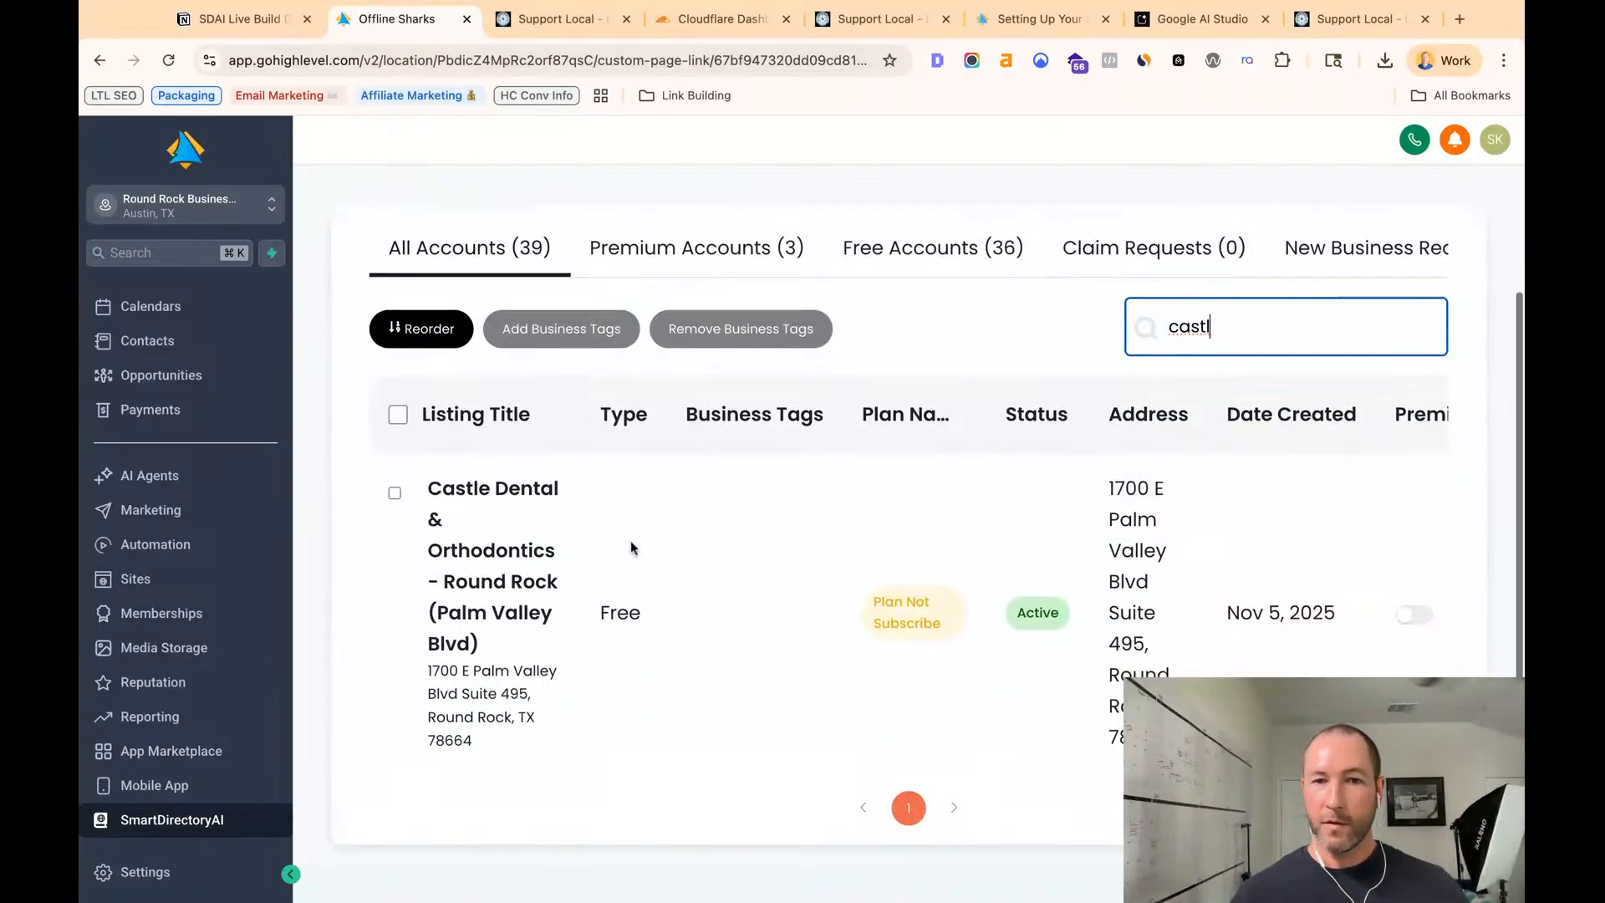
{"action": "left_click", "coordinate": [619, 575]}
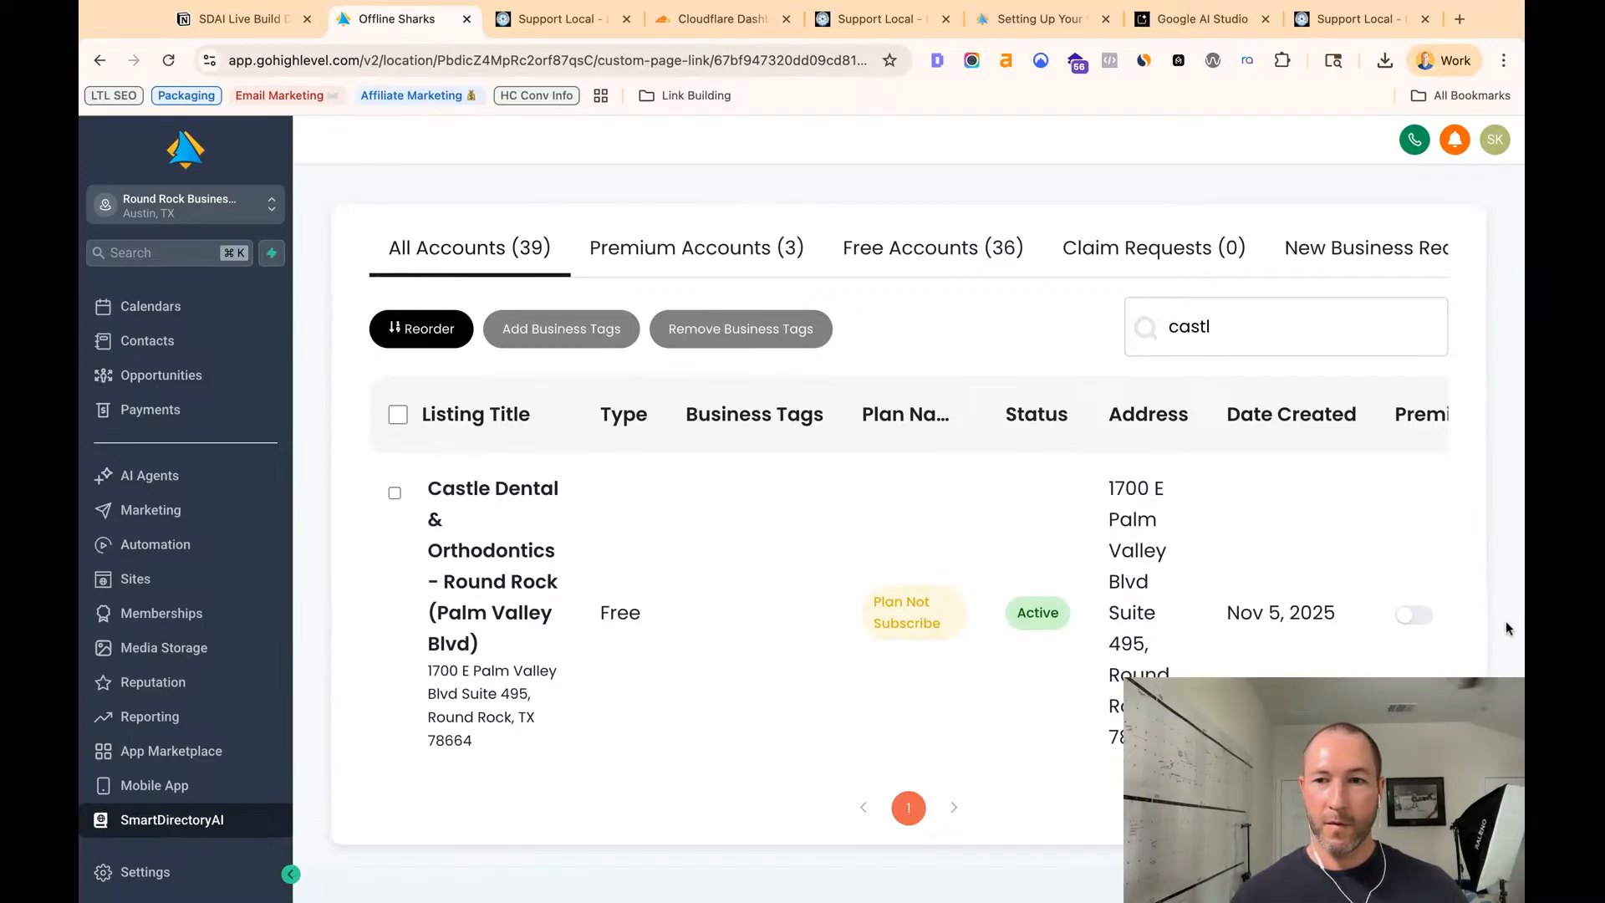
- Open the Castle Dental & Orthodontics business record and review its business details, account owner and analytics
{"action": "scroll", "coordinate": [1235, 545], "scroll_direction": "right", "scroll_amount": 5}
{"action": "left_click", "coordinate": [1372, 613]}
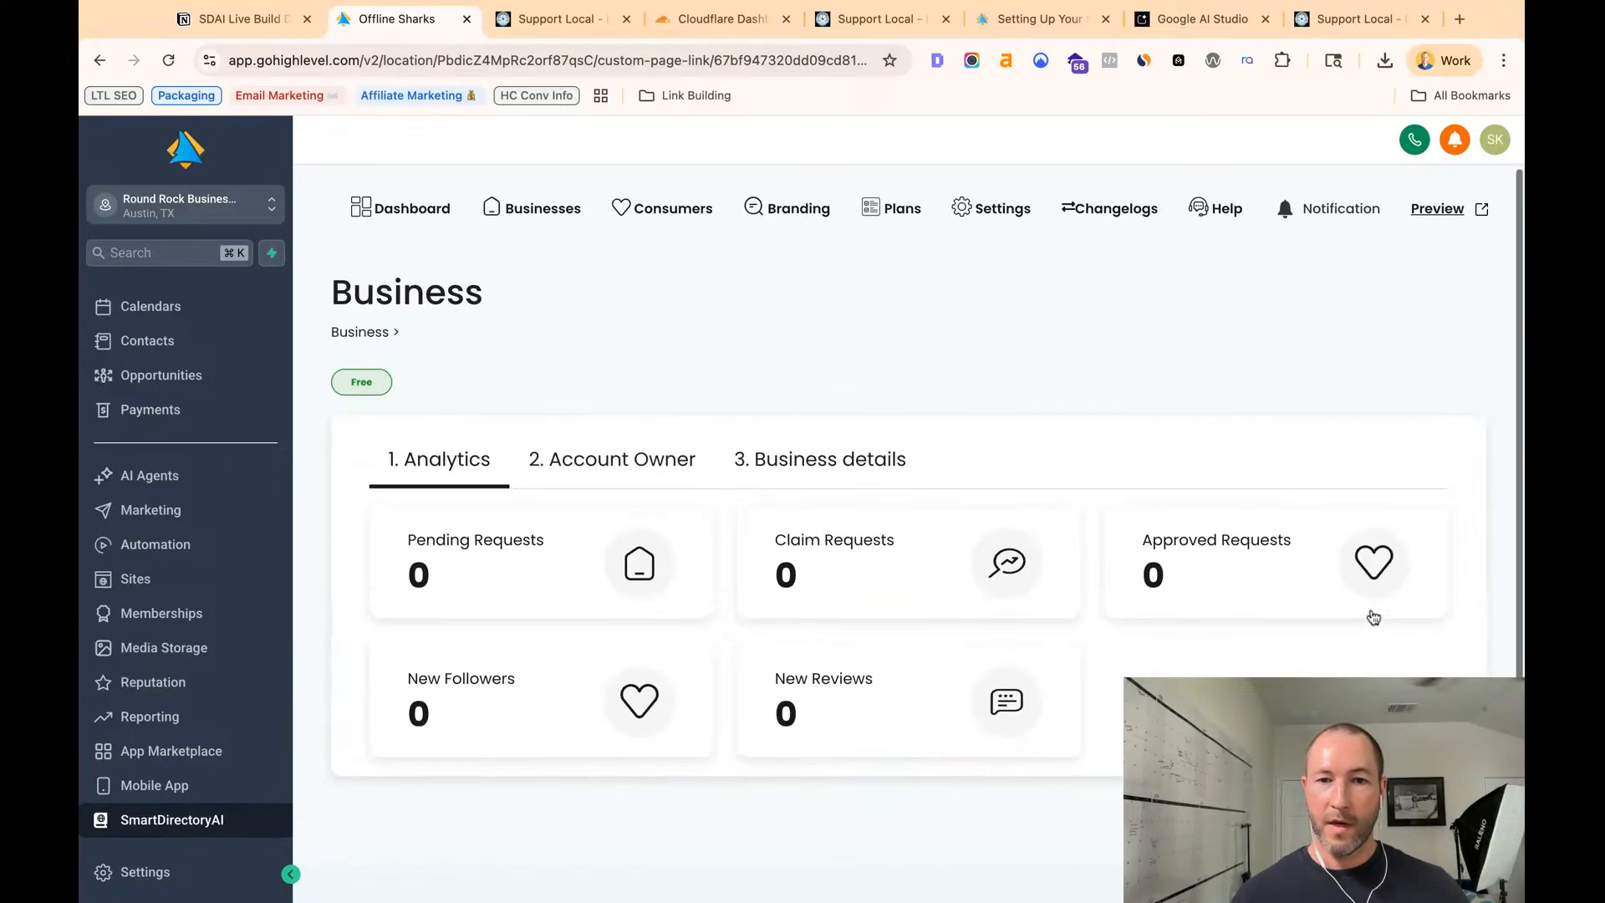
{"action": "left_click", "coordinate": [740, 466]}
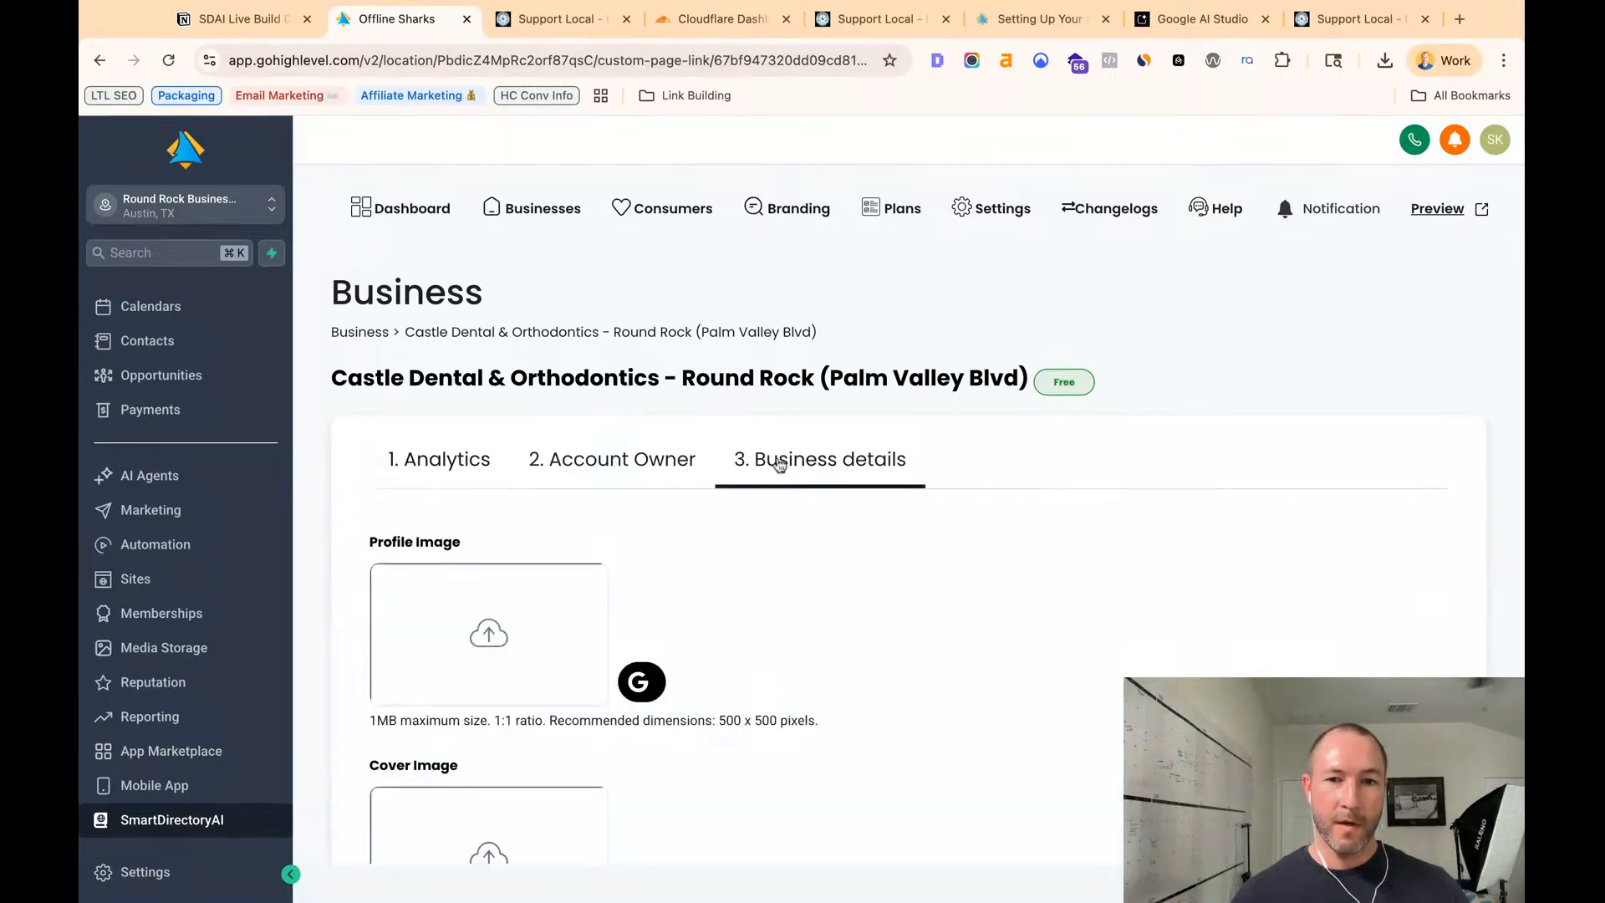
{"action": "scroll", "coordinate": [866, 583], "scroll_direction": "down", "scroll_amount": 10}
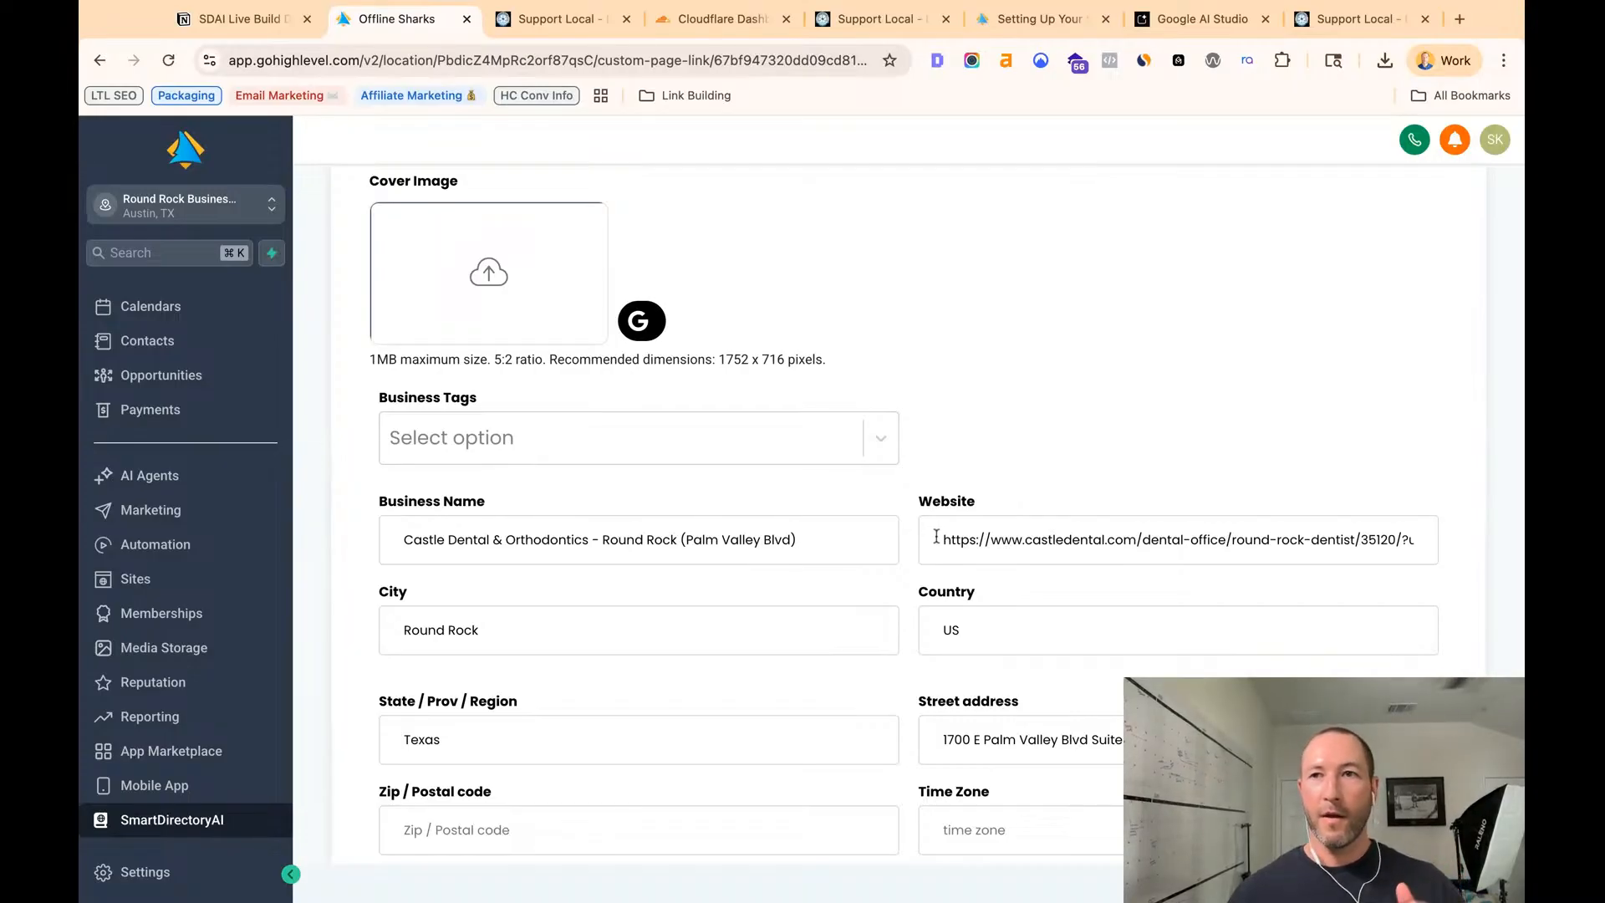
{"action": "left_click_drag", "start_coordinate": [937, 537], "coordinate": [1184, 548]}
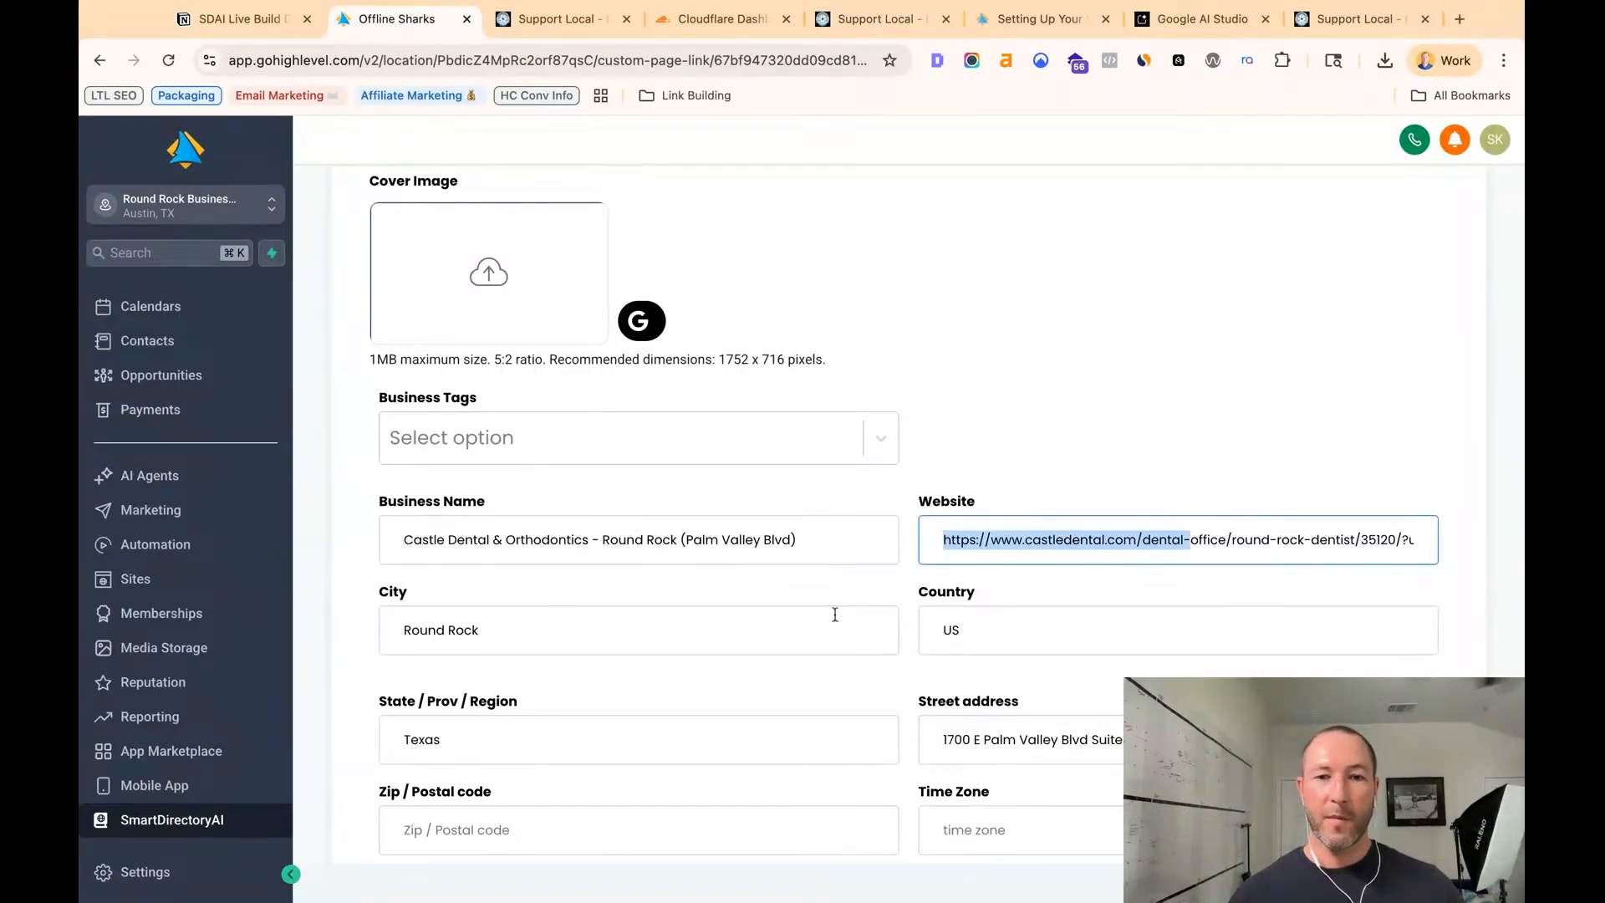
{"action": "left_click", "coordinate": [924, 596]}
{"action": "scroll", "coordinate": [874, 603], "scroll_direction": "down", "scroll_amount": 4}
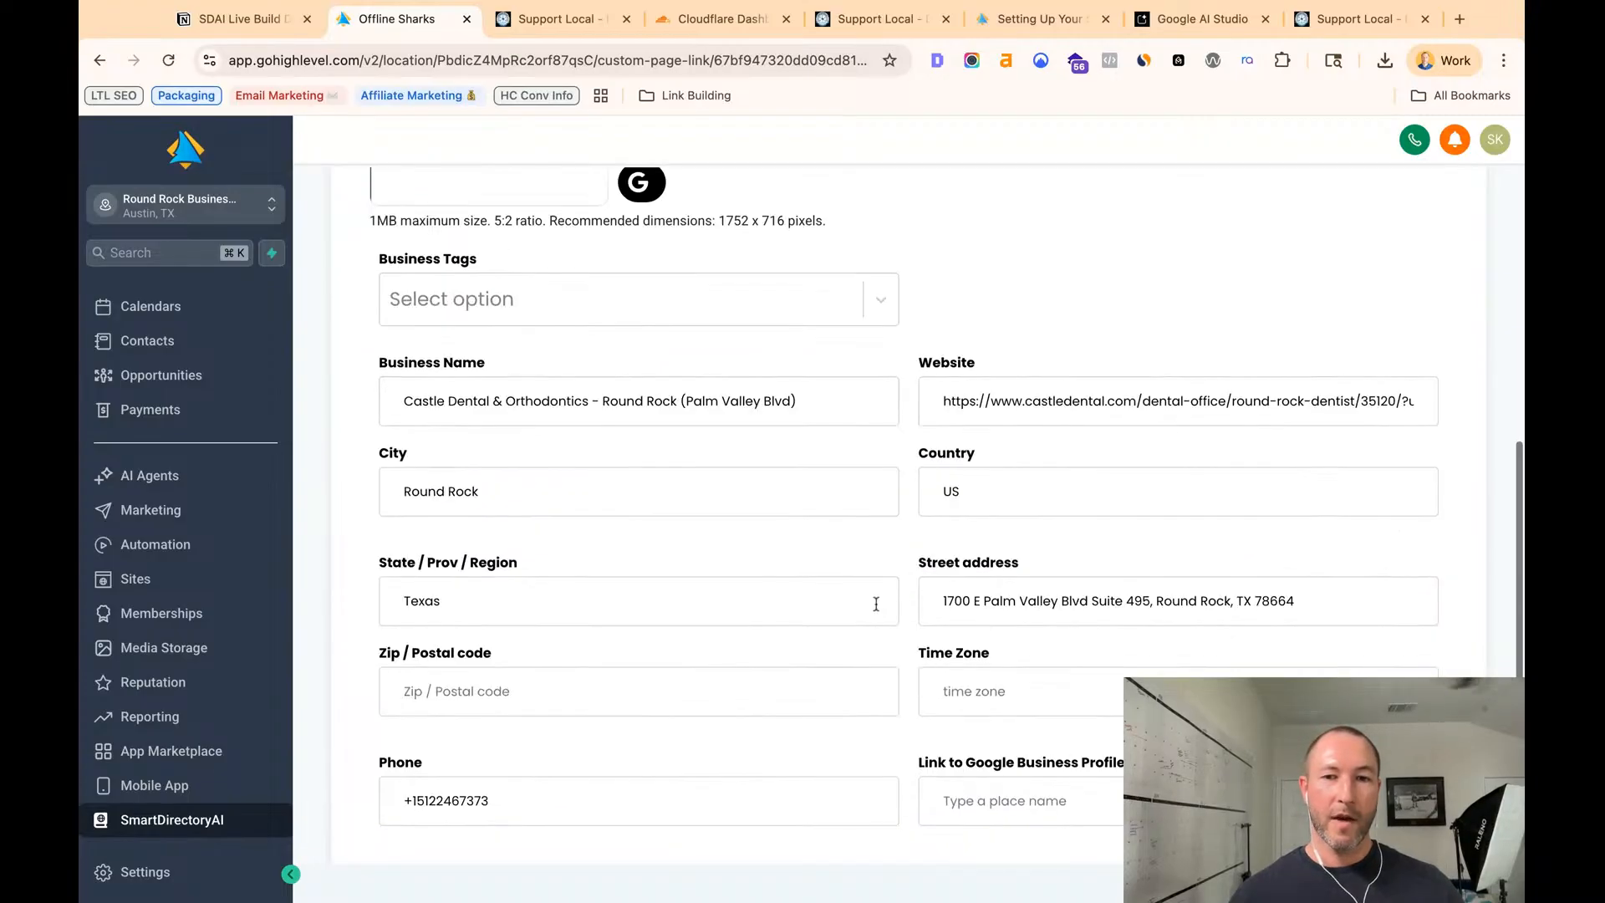
{"action": "scroll", "coordinate": [878, 606], "scroll_direction": "up", "scroll_amount": 12}
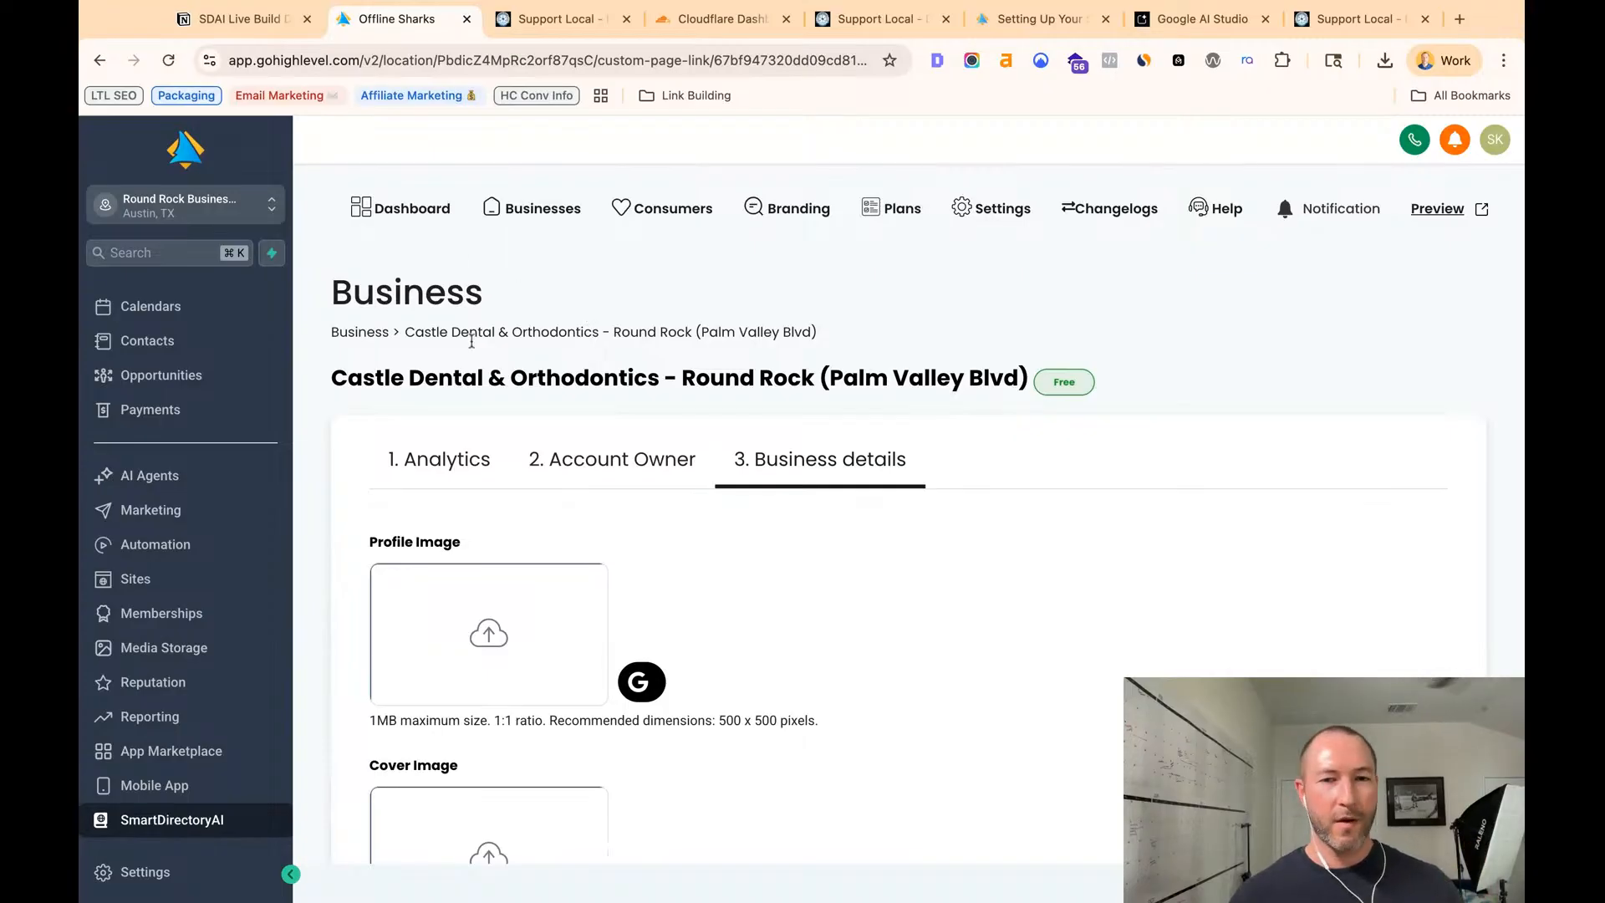
{"action": "left_click", "coordinate": [603, 465]}
{"action": "left_click", "coordinate": [430, 468]}
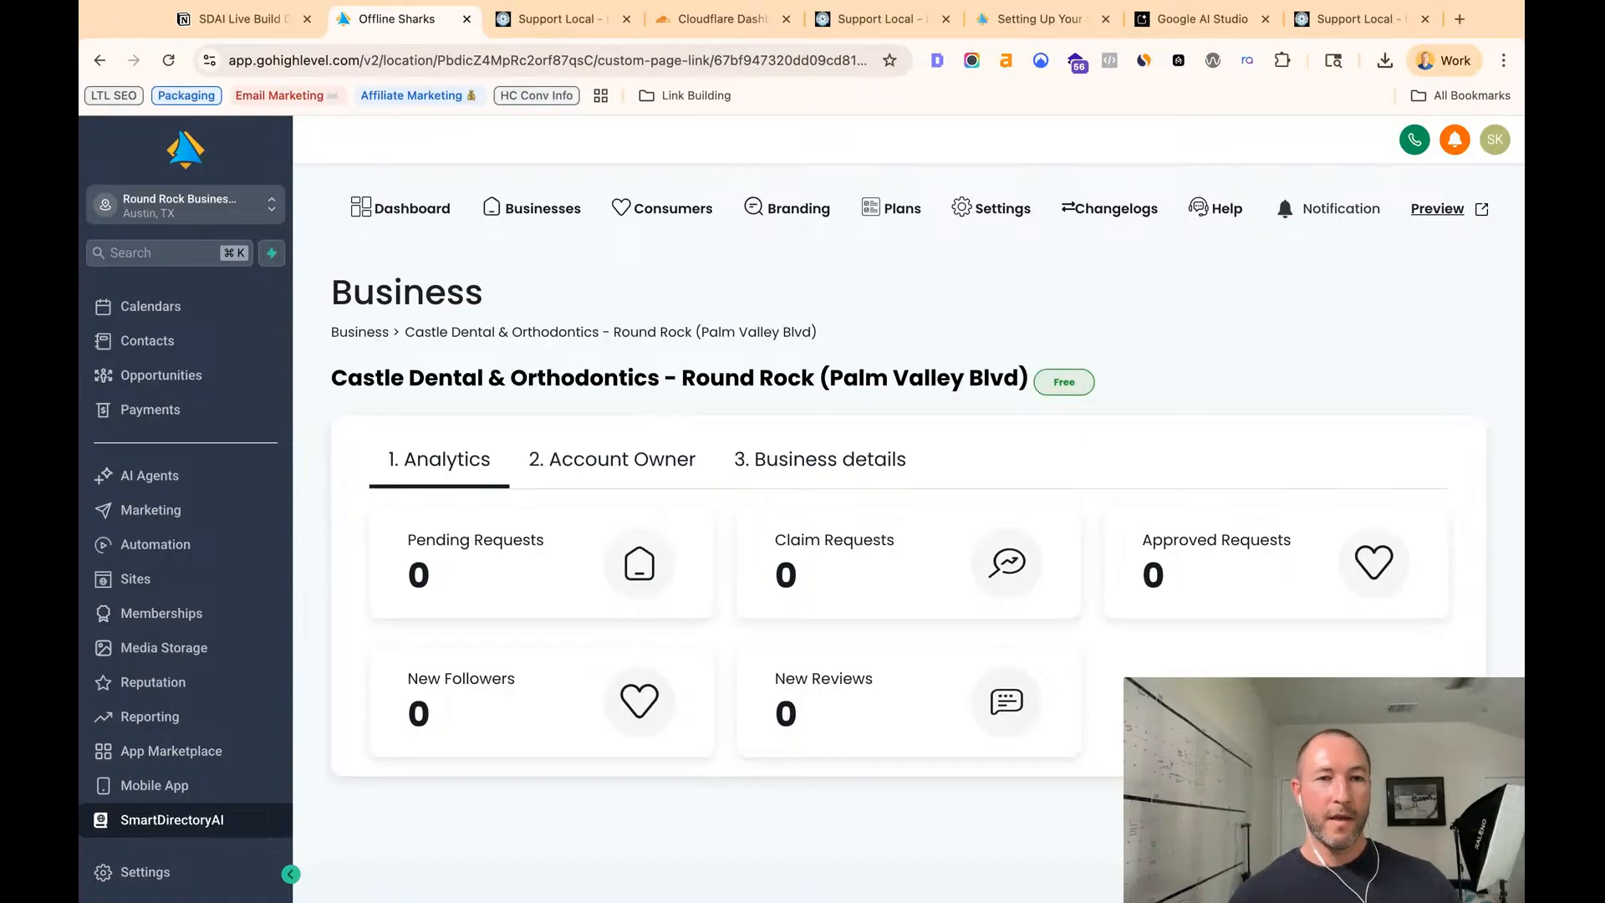
- Go back from the business record to the Businesses list and filter it by "castl"
{"action": "left_click", "coordinate": [368, 335]}
{"action": "scroll", "coordinate": [760, 682], "scroll_direction": "down", "scroll_amount": 1}
{"action": "scroll", "coordinate": [759, 682], "scroll_direction": "down", "scroll_amount": 12}
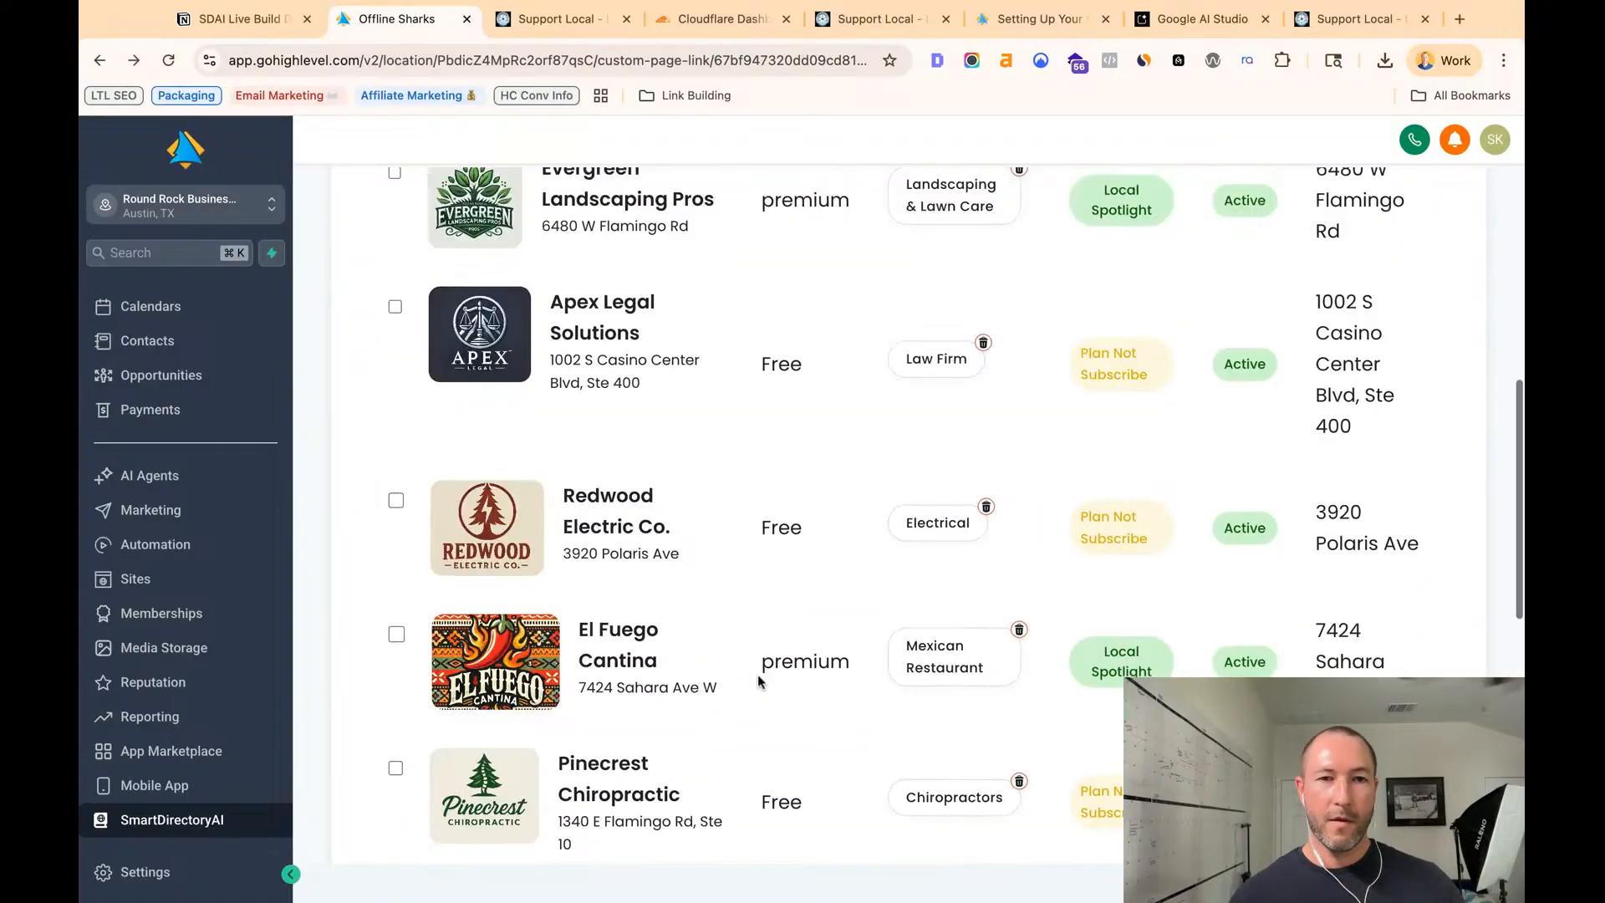
{"action": "scroll", "coordinate": [762, 668], "scroll_direction": "up", "scroll_amount": 12}
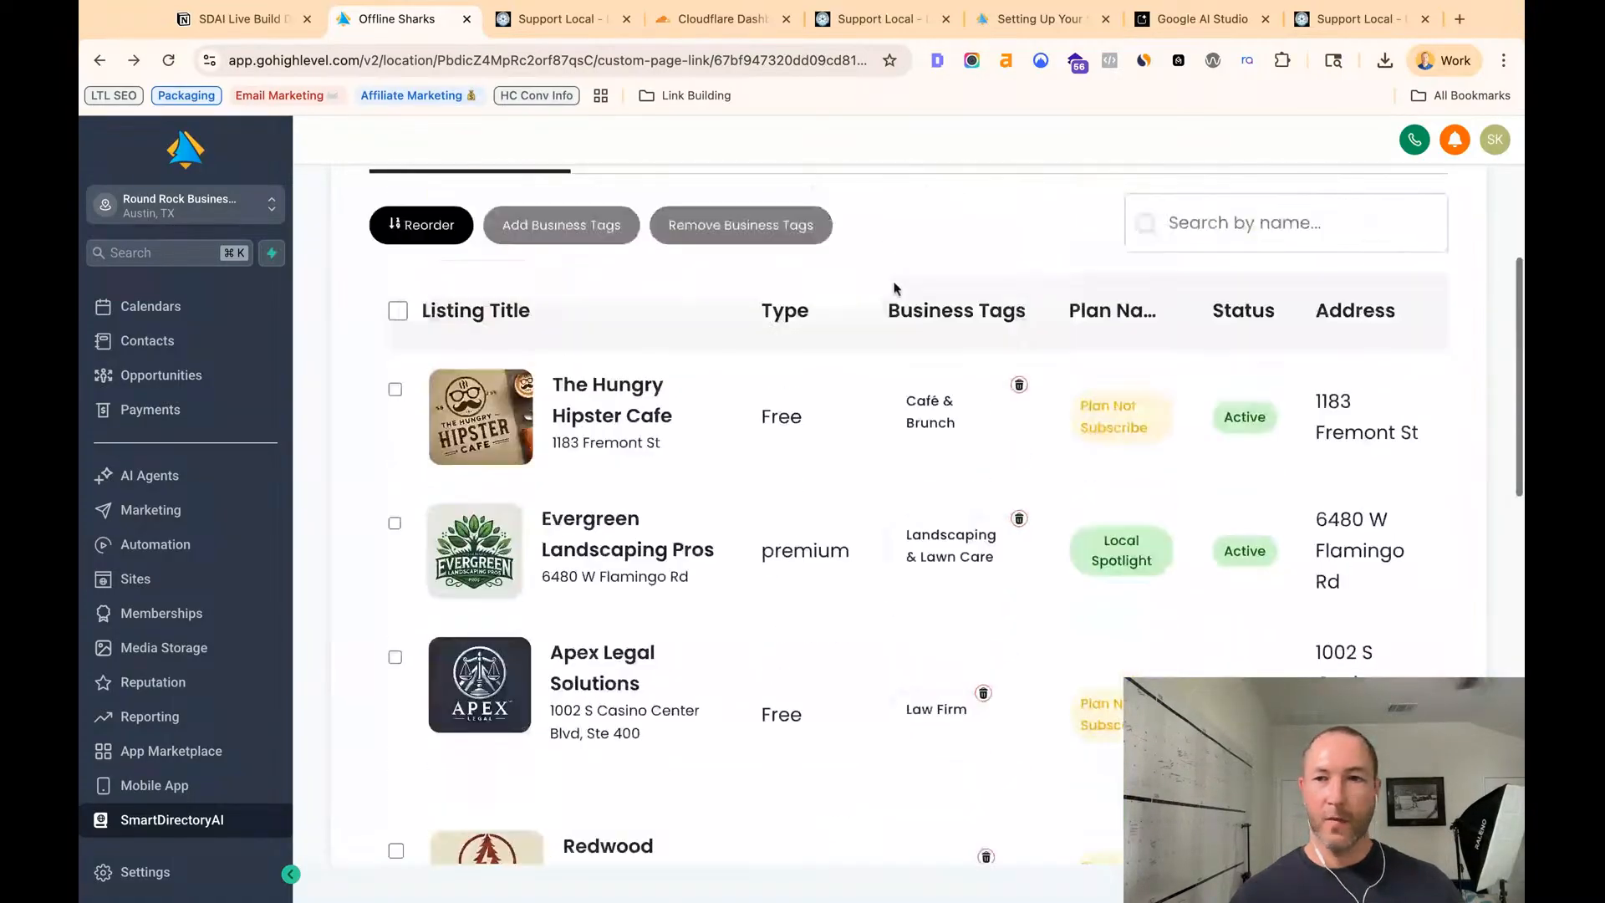
{"action": "type", "text": "castl"}
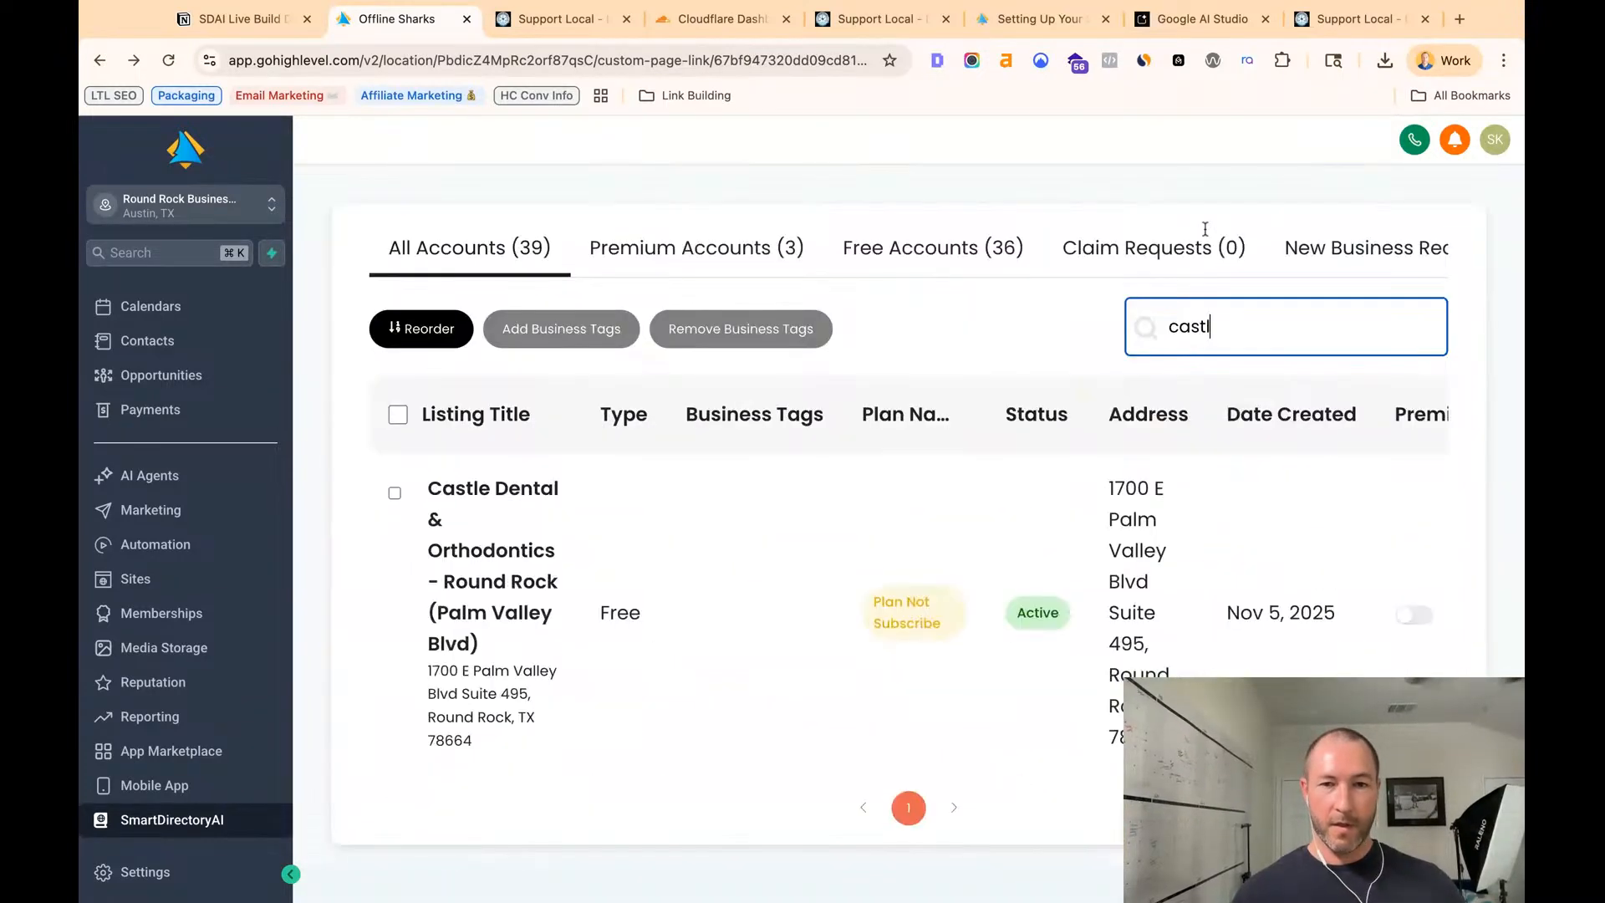
{"action": "left_click", "coordinate": [751, 591]}
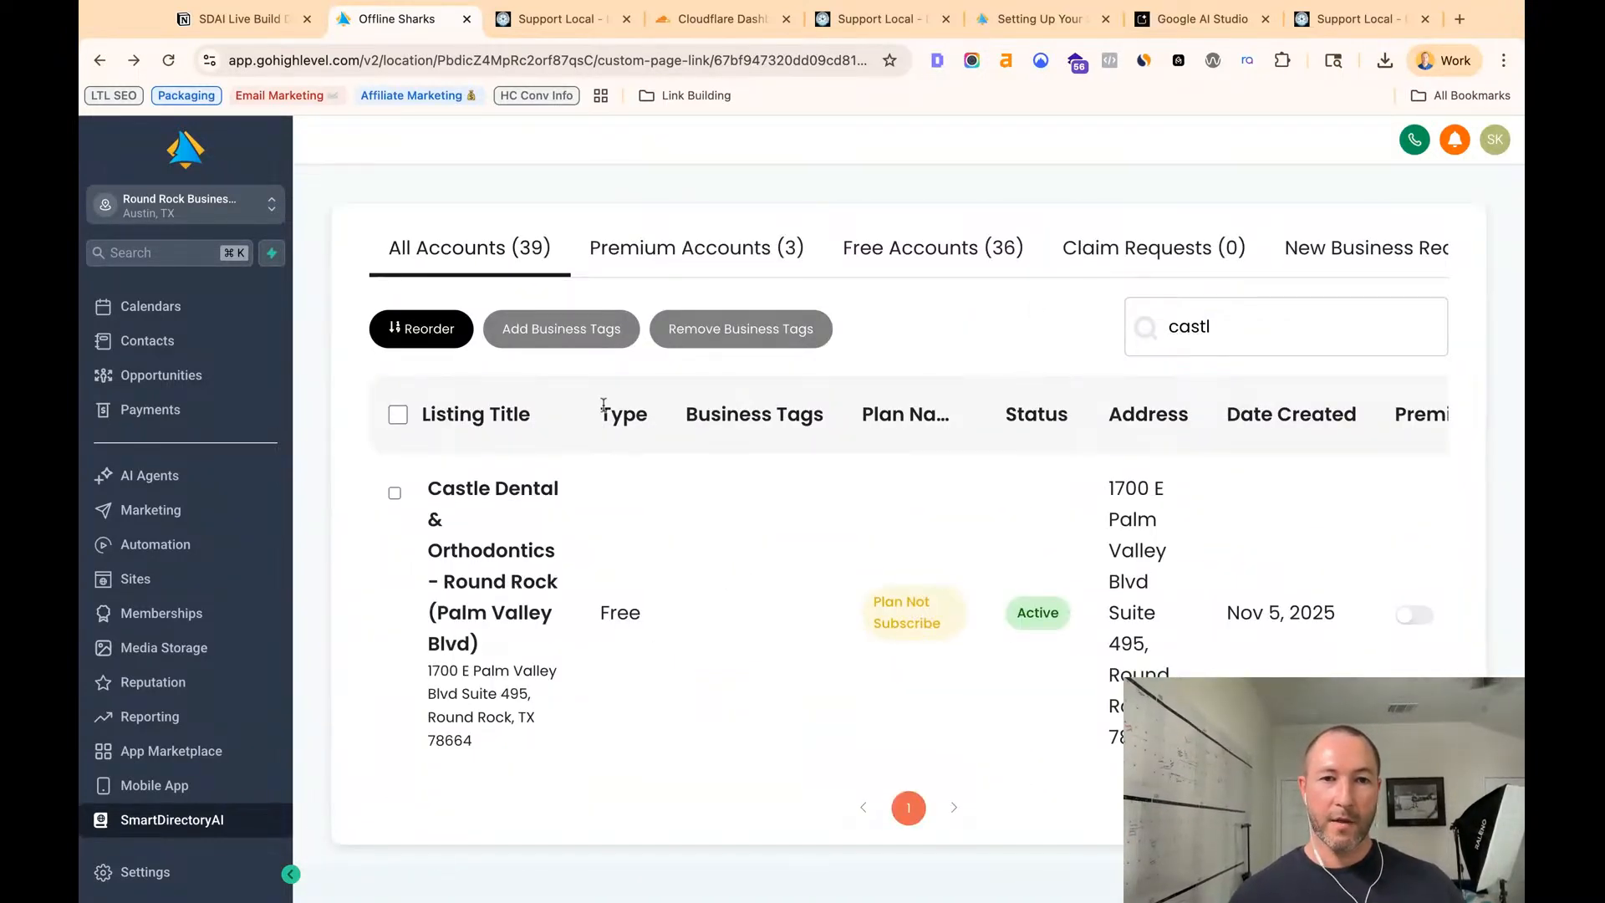
- Add the "Dentists" business tag to the Castle Dental & Orthodontics listing and save it
{"action": "left_click", "coordinate": [397, 496]}
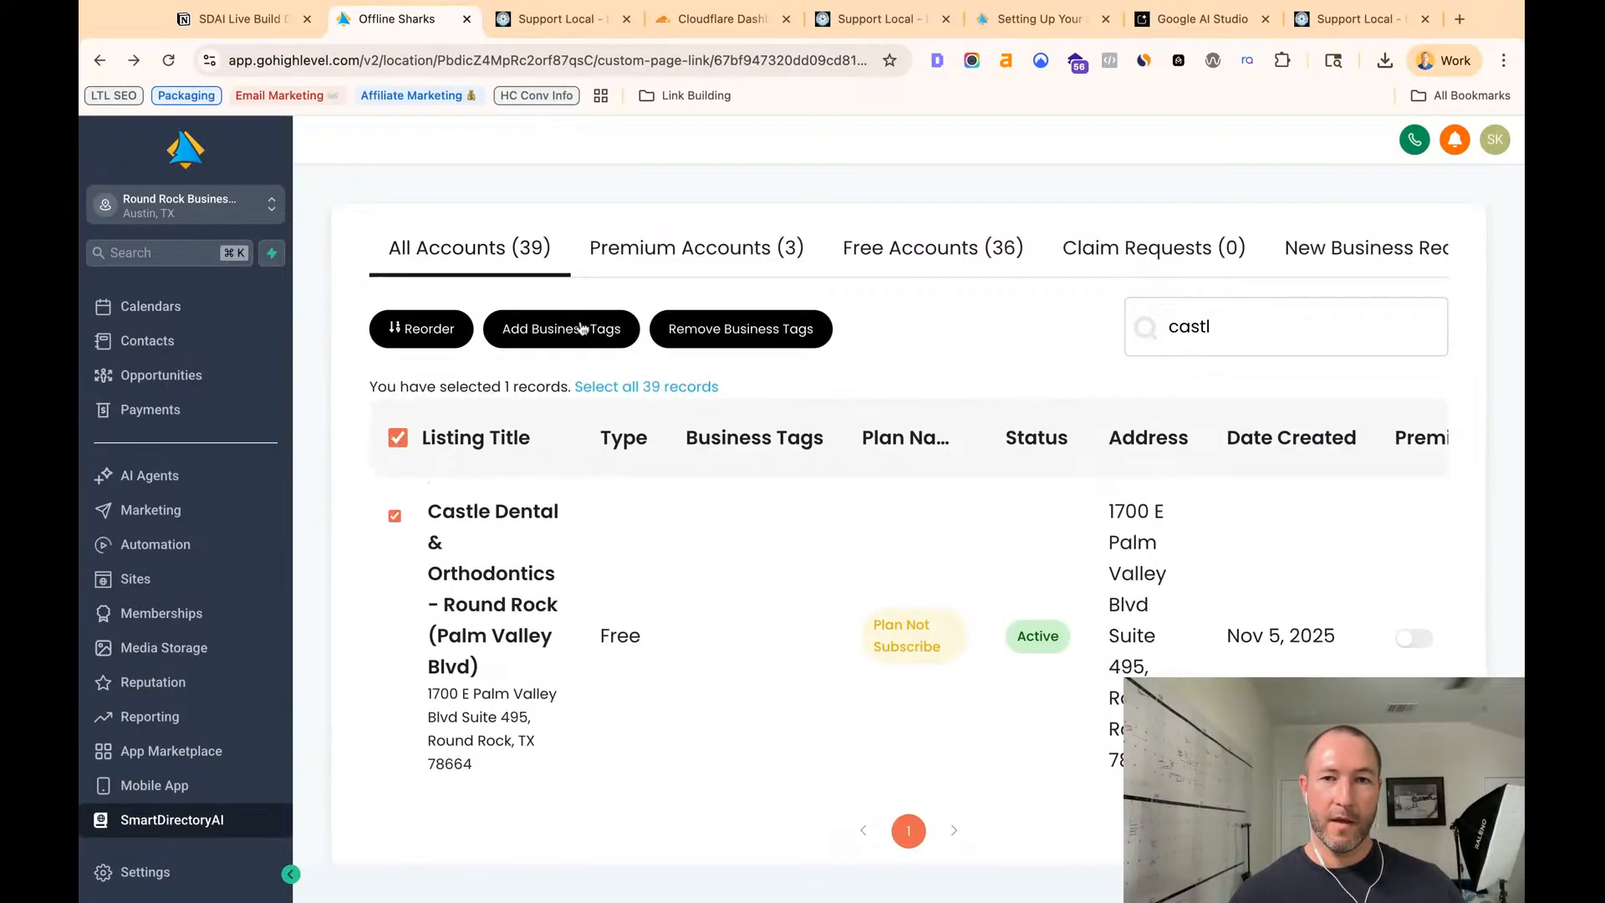
{"action": "left_click", "coordinate": [556, 328]}
{"action": "left_click", "coordinate": [848, 519]}
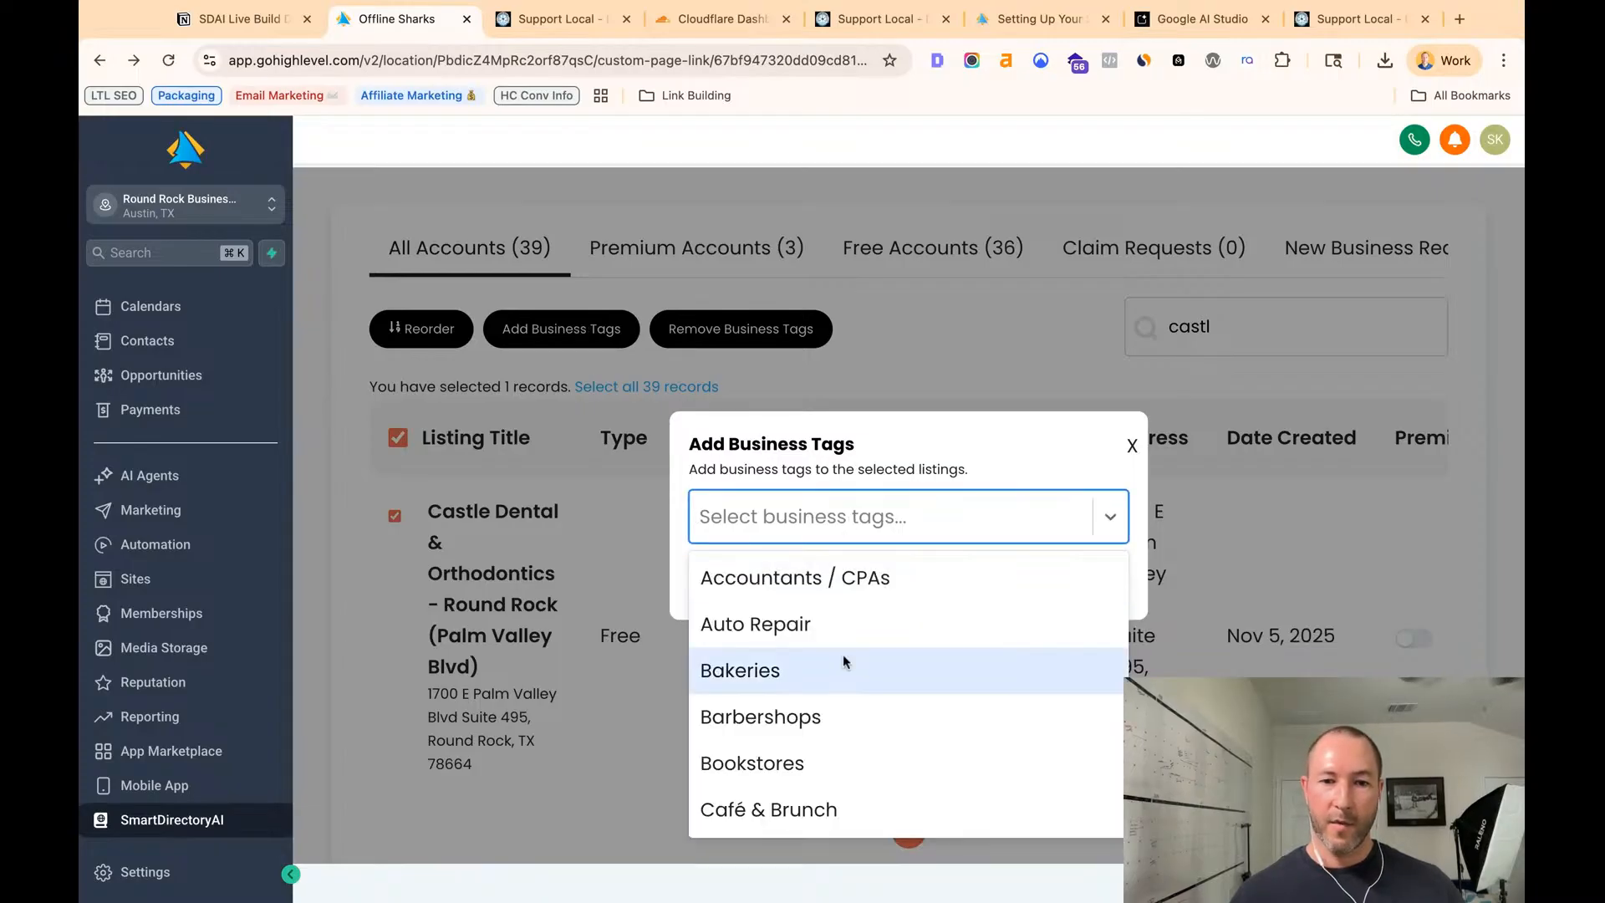
{"action": "scroll", "coordinate": [838, 644], "scroll_direction": "down", "scroll_amount": 5}
{"action": "scroll", "coordinate": [802, 669], "scroll_direction": "up", "scroll_amount": 1}
{"action": "left_click", "coordinate": [798, 687]}
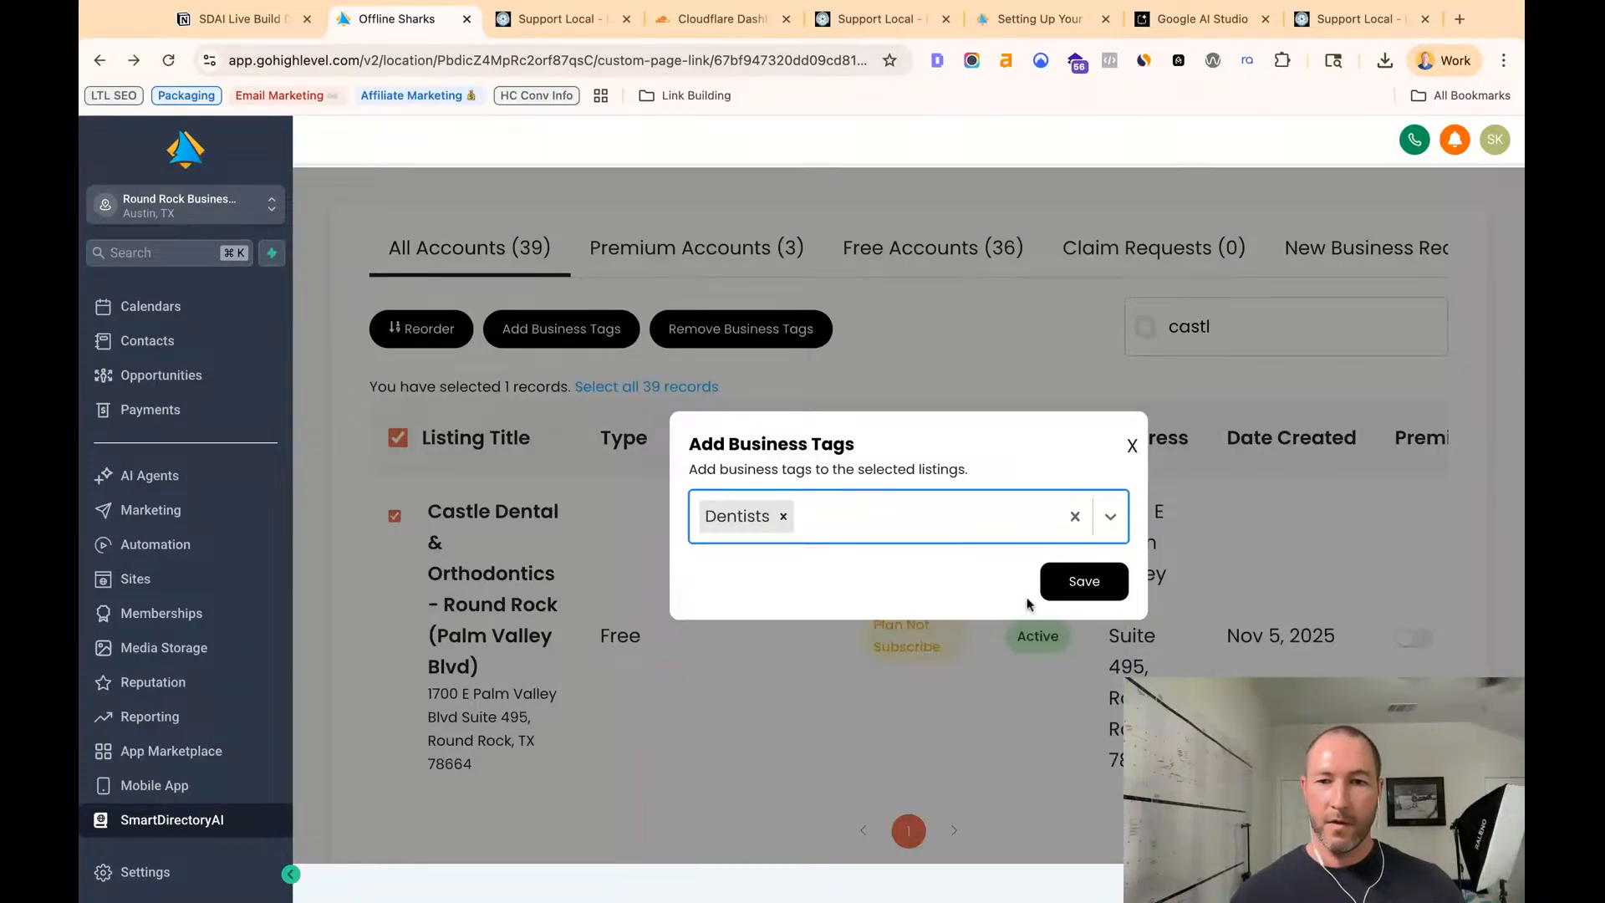
{"action": "left_click", "coordinate": [1081, 585]}
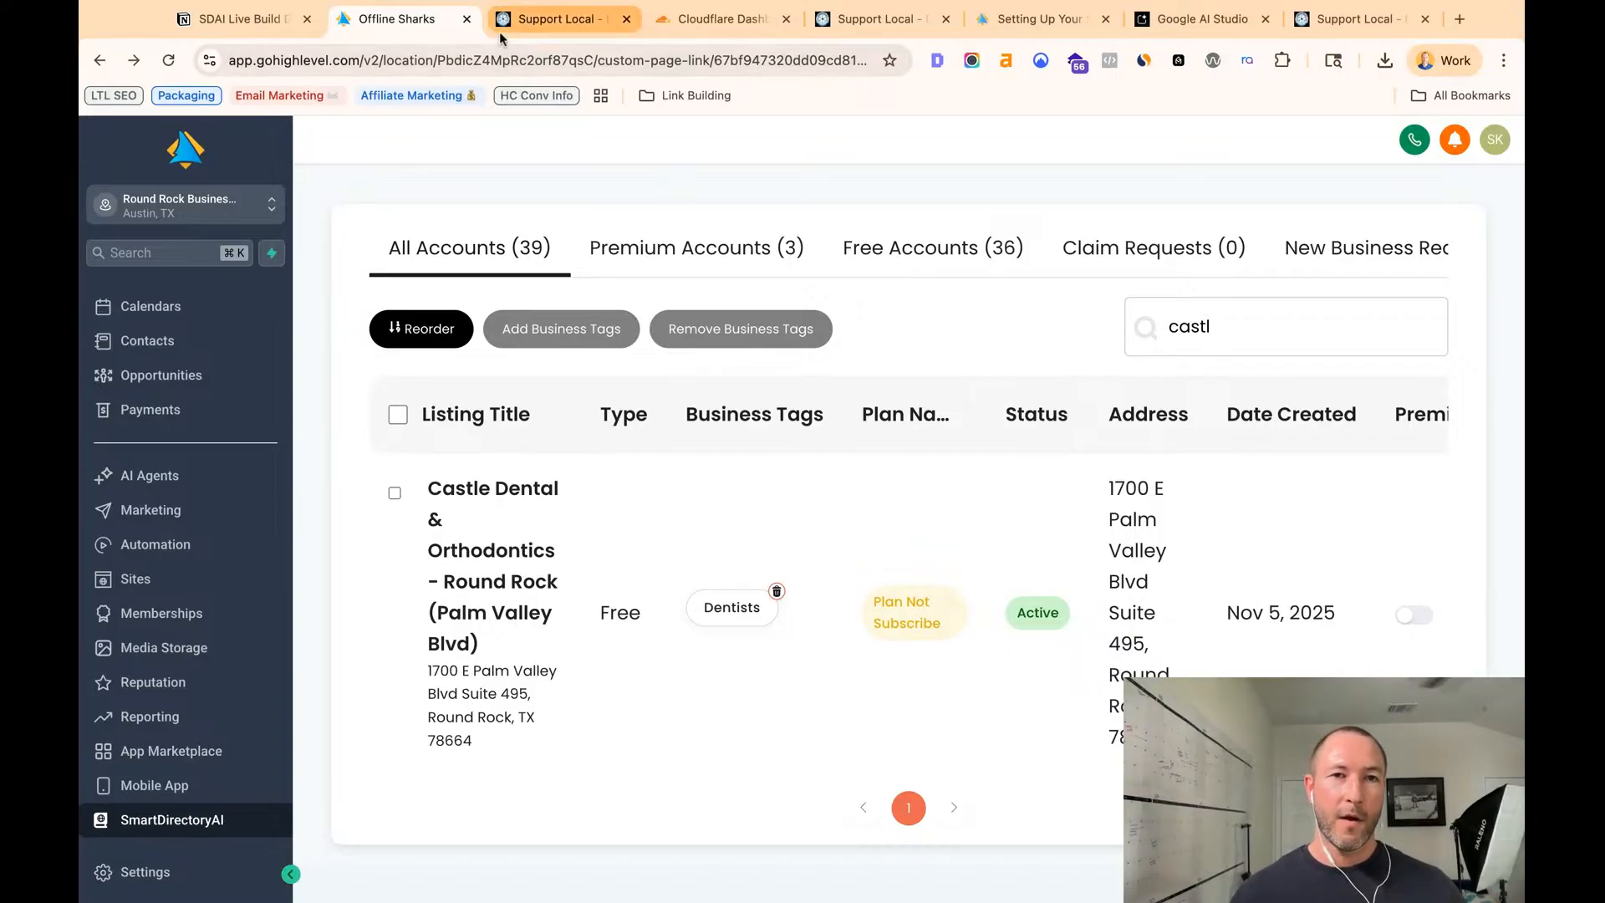
- Reload the Support Local directory preview, look through the Services categories, and open Dentists under Health & Wellness
{"action": "left_click", "coordinate": [560, 18]}
{"action": "left_click", "coordinate": [414, 22]}
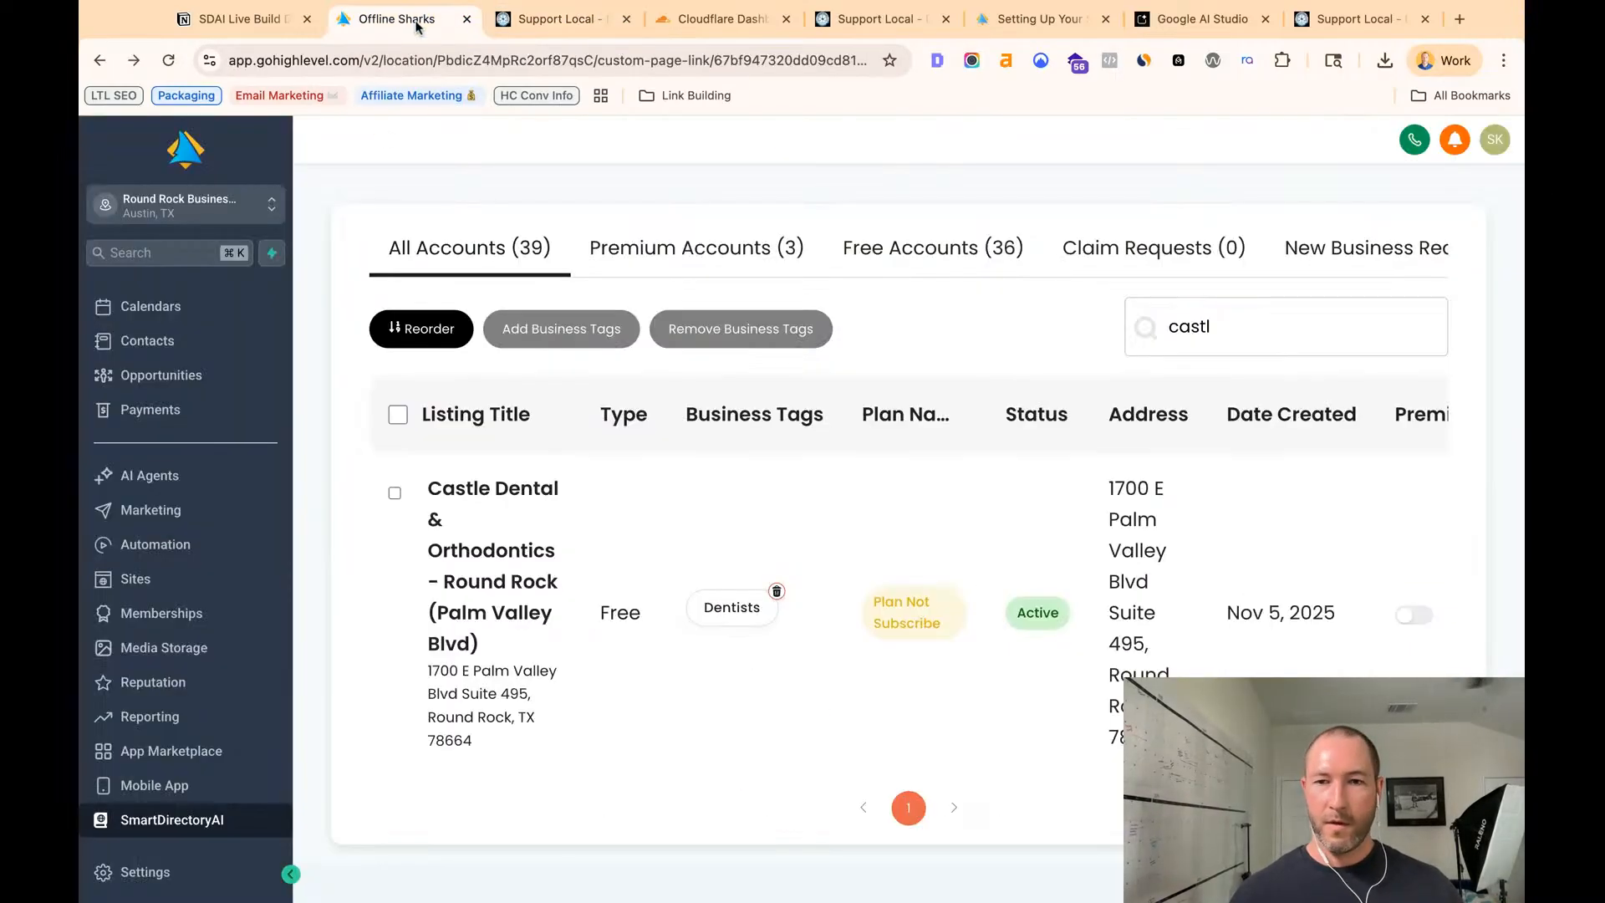
{"action": "left_click", "coordinate": [560, 18]}
{"action": "left_click", "coordinate": [168, 60]}
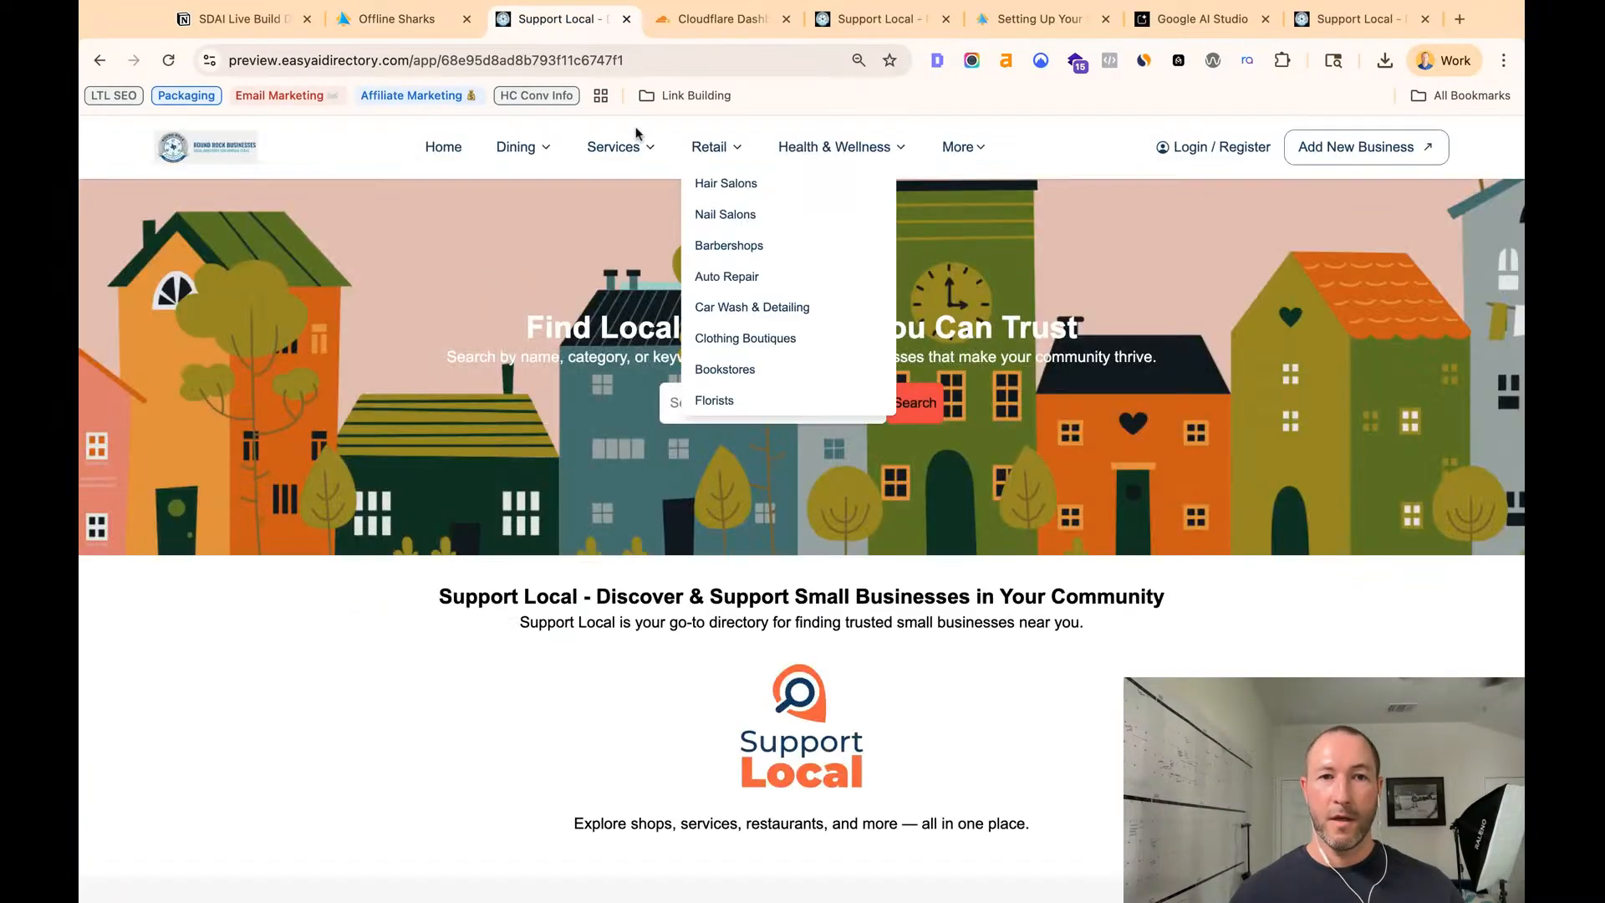
{"action": "mouse_move", "coordinate": [642, 151]}
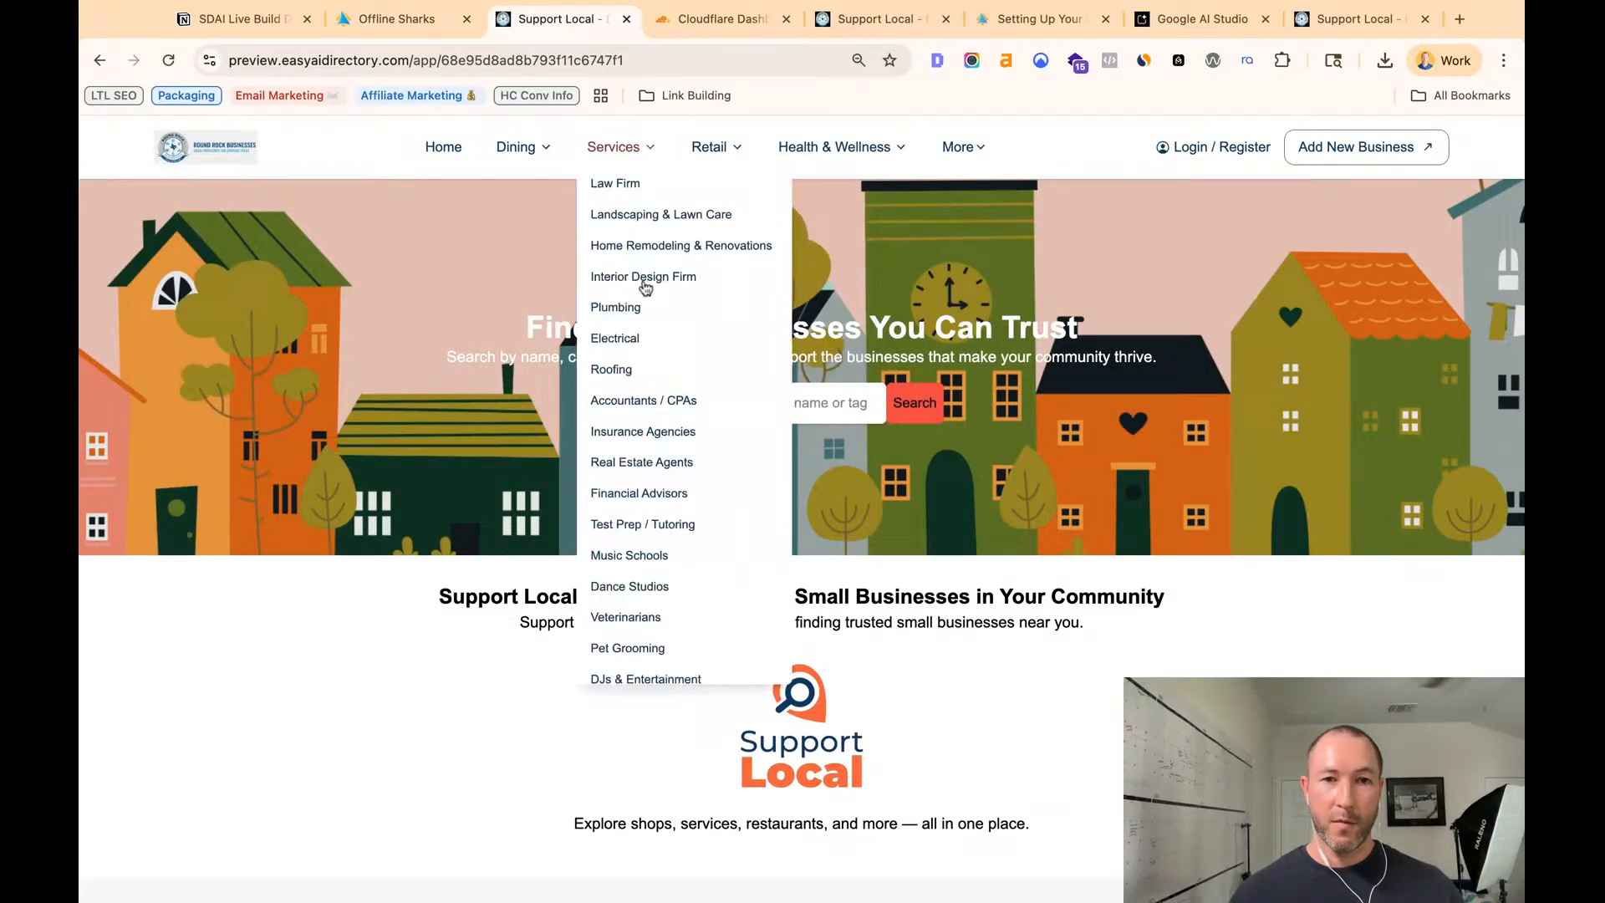
{"action": "scroll", "coordinate": [649, 355], "scroll_direction": "down", "scroll_amount": 1}
{"action": "scroll", "coordinate": [650, 355], "scroll_direction": "up", "scroll_amount": 1}
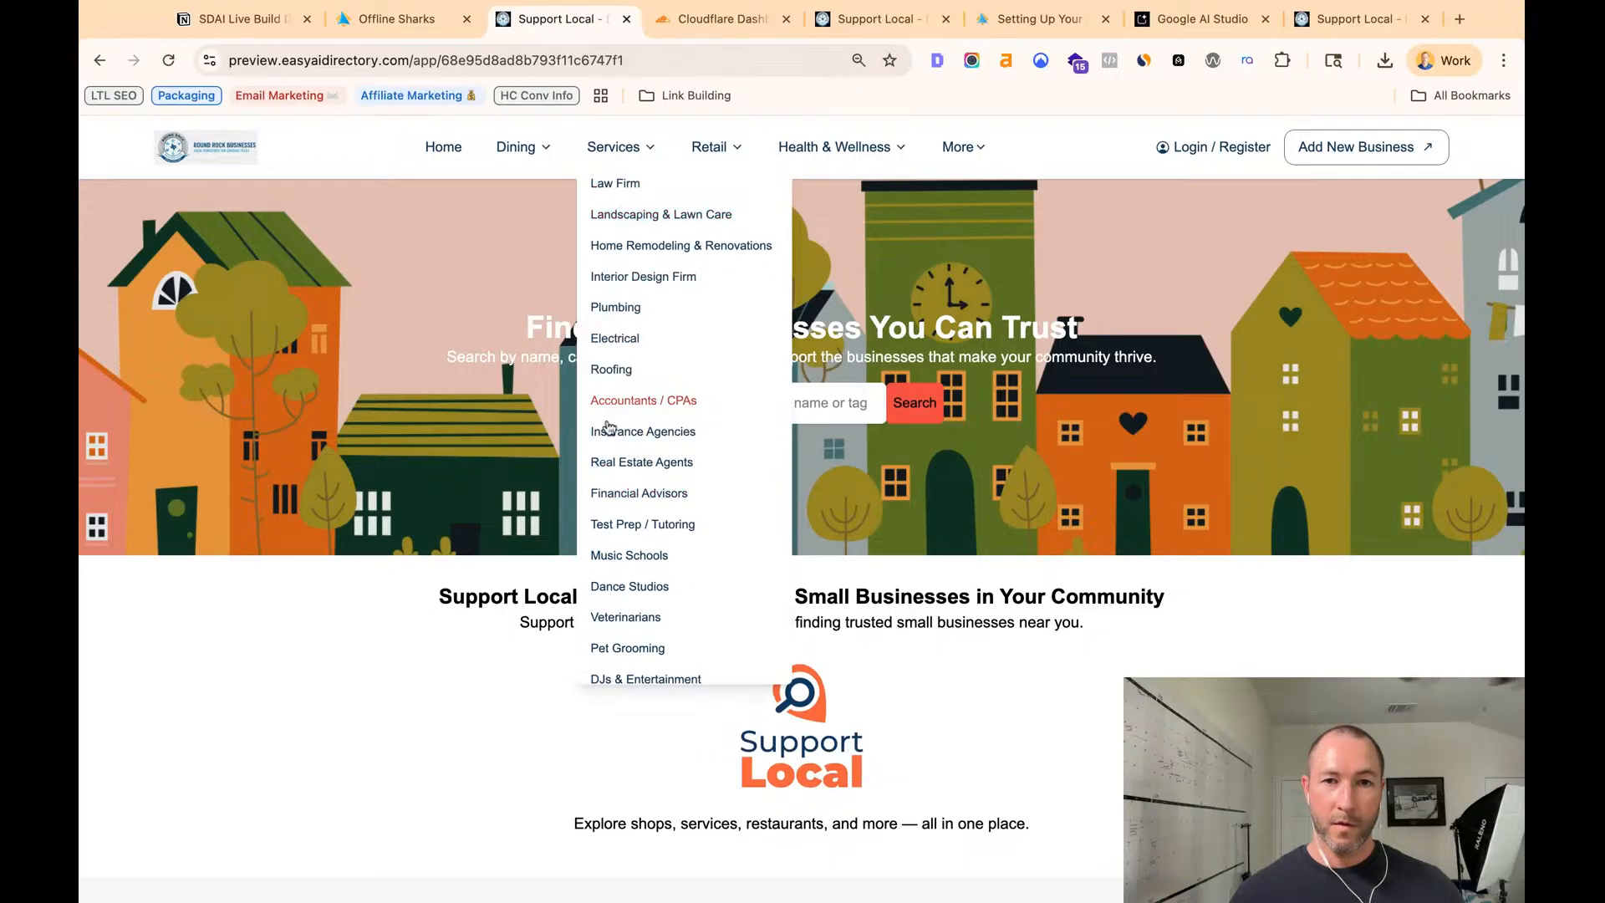
{"action": "mouse_move", "coordinate": [836, 146]}
{"action": "left_click", "coordinate": [827, 215]}
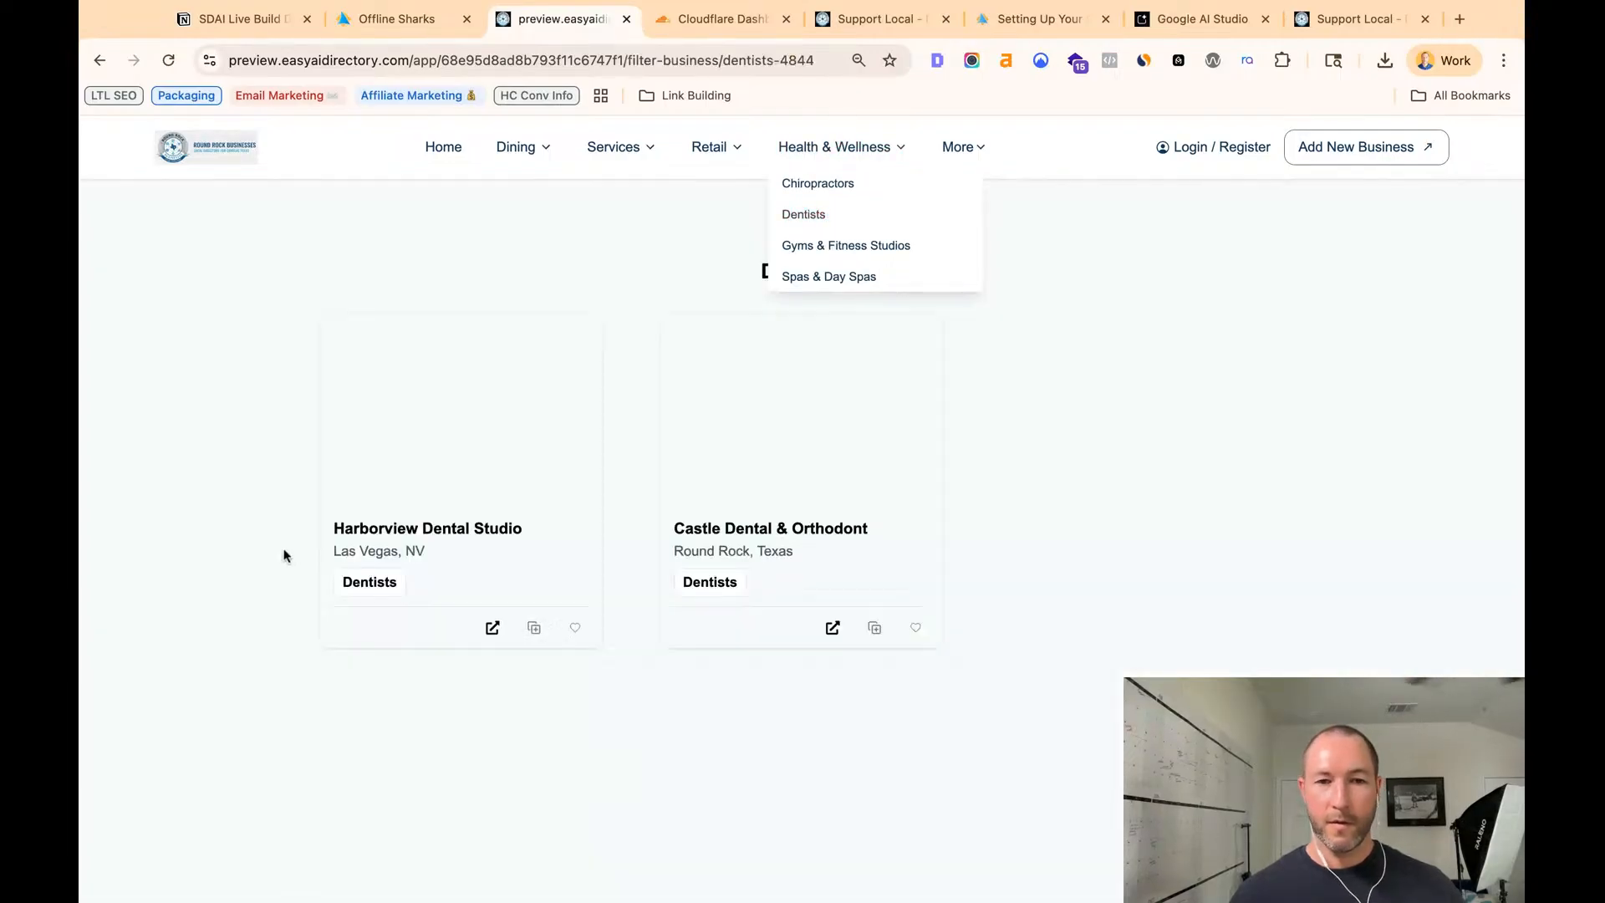
- Open the Castle Dental & Orthodontics listing in the directory preview and look through its detail page
{"action": "left_click", "coordinate": [738, 526]}
{"action": "scroll", "coordinate": [745, 540], "scroll_direction": "down", "scroll_amount": 3}
{"action": "scroll", "coordinate": [745, 541], "scroll_direction": "down", "scroll_amount": 2}
{"action": "scroll", "coordinate": [745, 541], "scroll_direction": "up", "scroll_amount": 5}
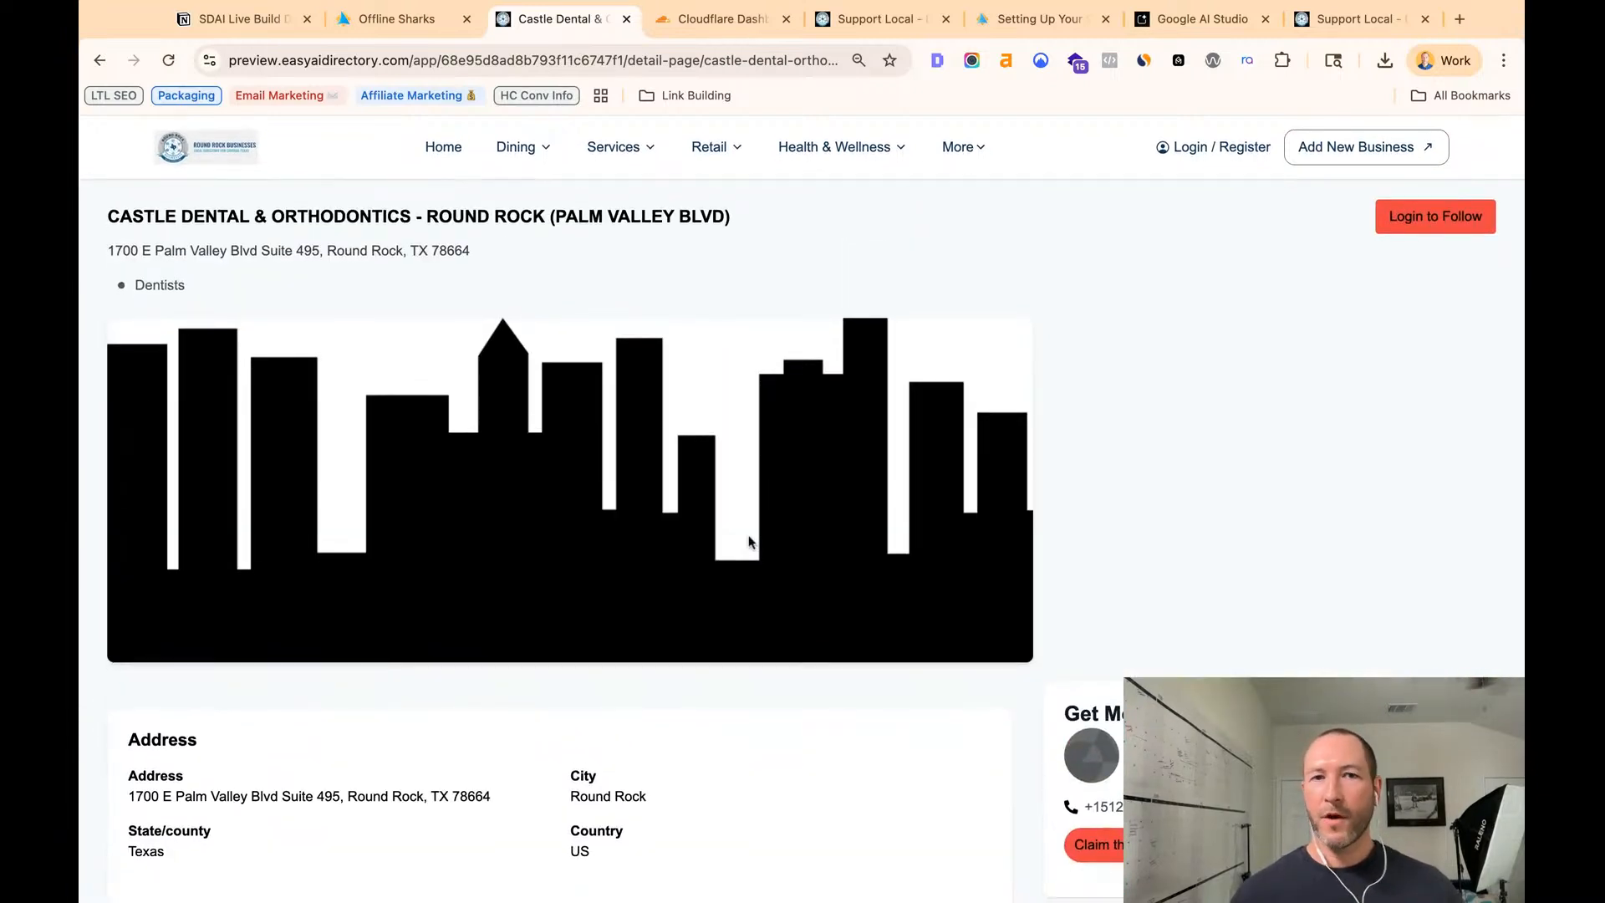